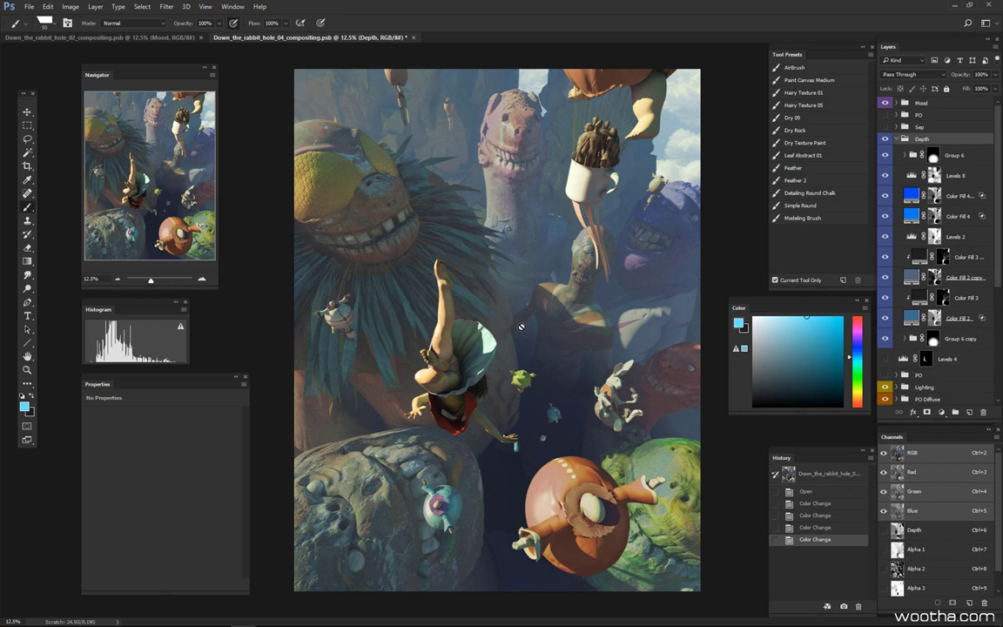
Compare the 02 and 04 compositing files, check the effect of Group 6 in the 04 file, and select that group
{"action": "left_click", "coordinate": [174, 39]}
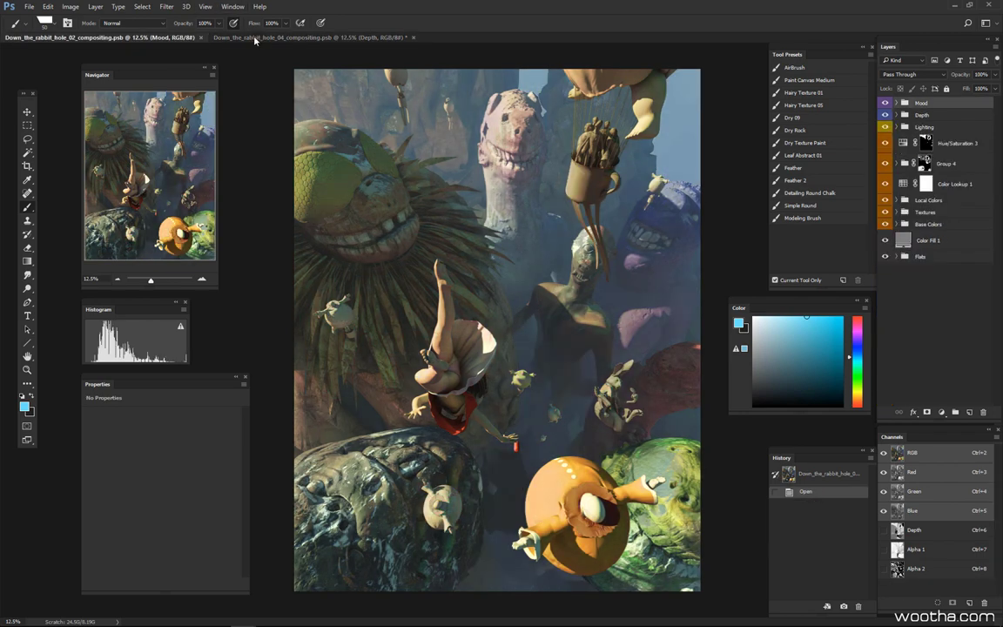
{"action": "left_click", "coordinate": [228, 34]}
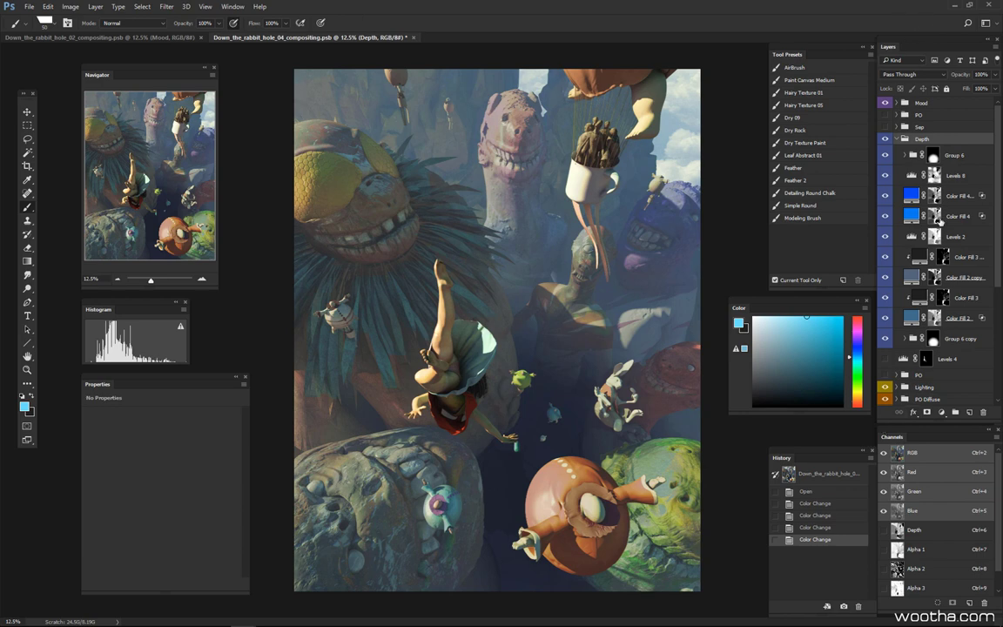
{"action": "left_click", "coordinate": [885, 156]}
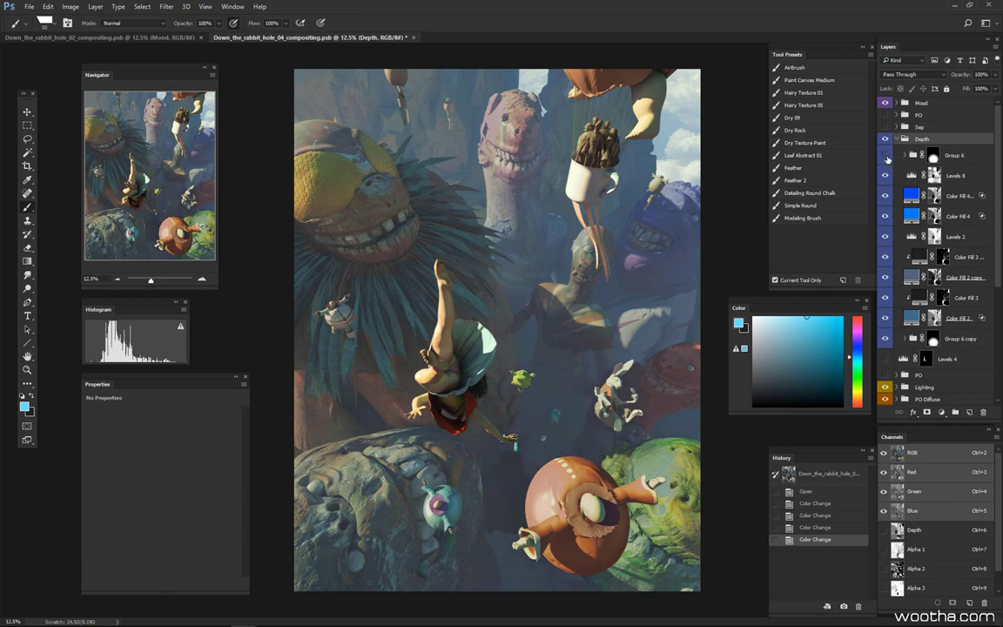
{"action": "left_click", "coordinate": [886, 155]}
{"action": "left_click", "coordinate": [980, 159]}
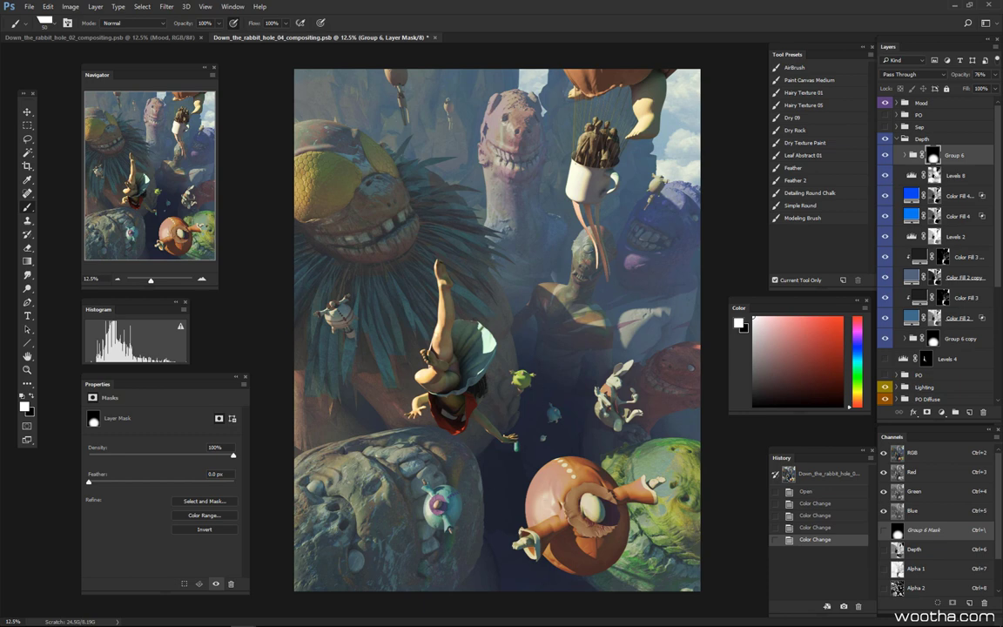
Compare the painting with and without the Levels 8 adjustment in the Depth group
{"action": "left_click", "coordinate": [885, 176]}
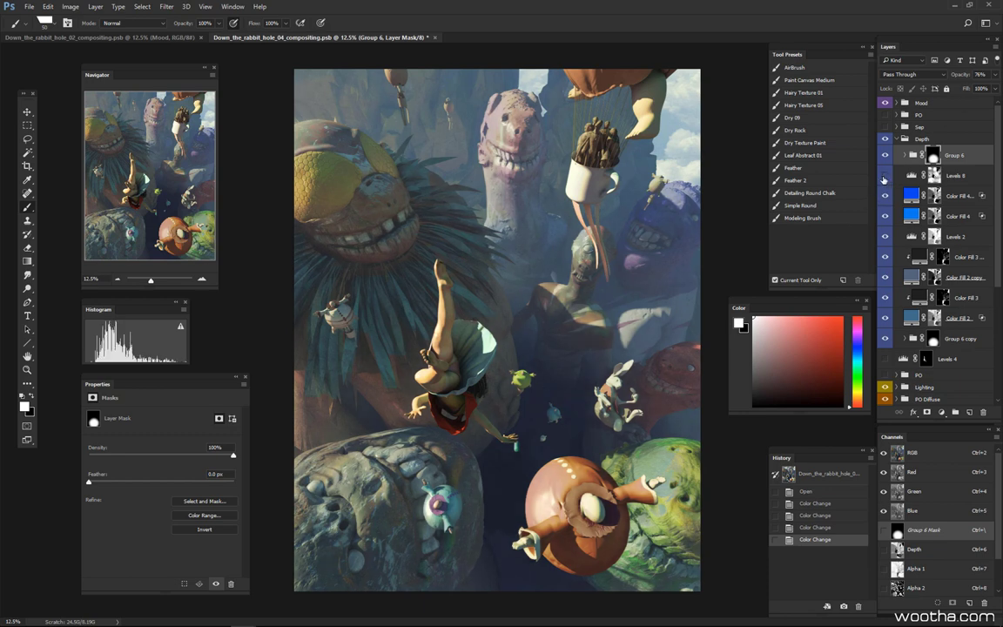
{"action": "left_click", "coordinate": [885, 177]}
{"action": "left_click", "coordinate": [885, 178]}
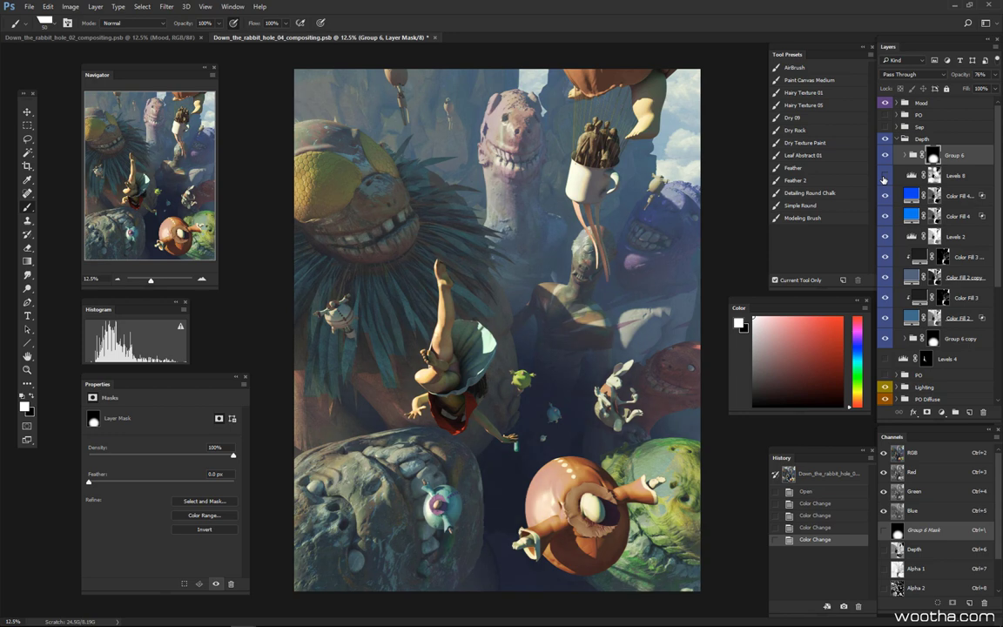
{"action": "left_click", "coordinate": [885, 178]}
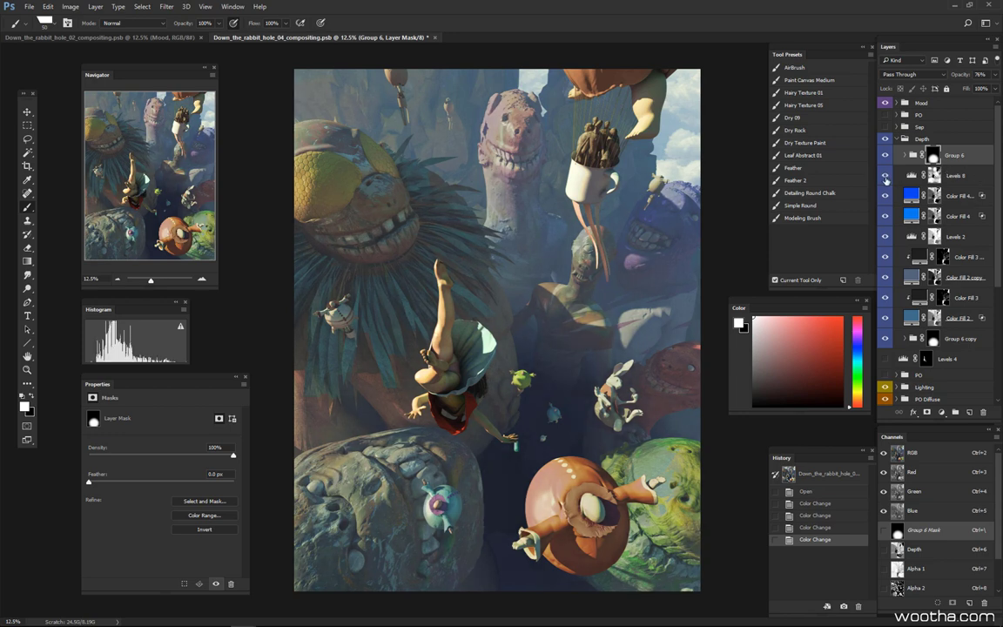
{"action": "left_click", "coordinate": [885, 178]}
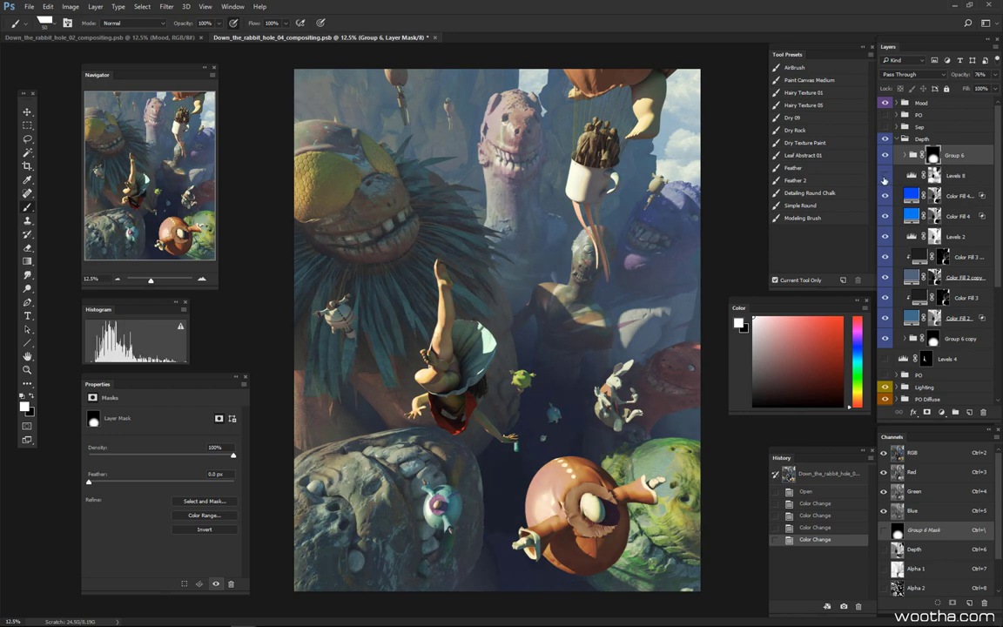
{"action": "left_click", "coordinate": [885, 178]}
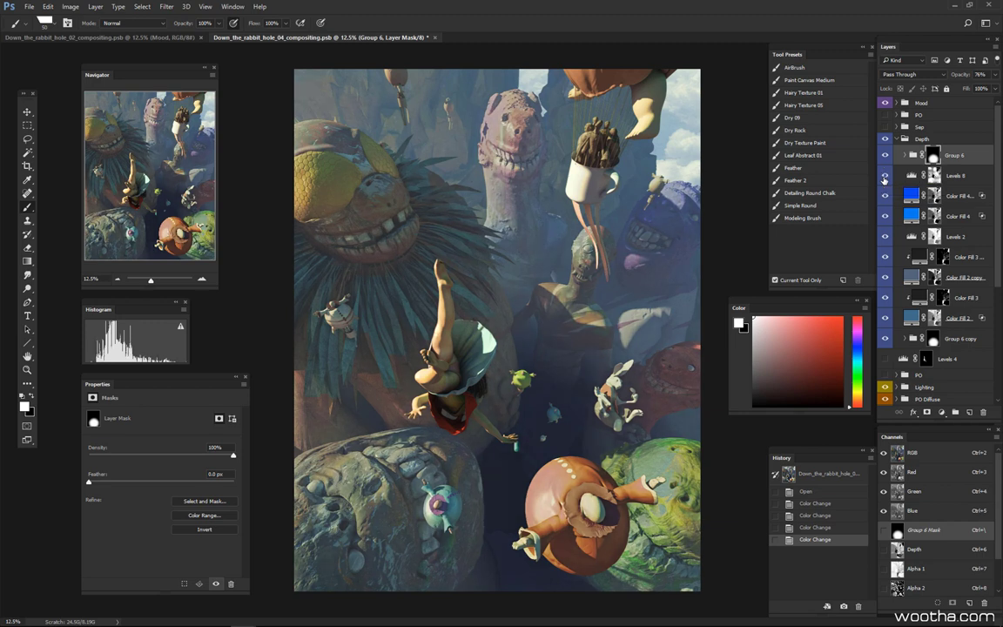
Select the Levels 8 adjustment and repeatedly switch its visibility to judge how it separates the depth planes
{"action": "left_click", "coordinate": [887, 177]}
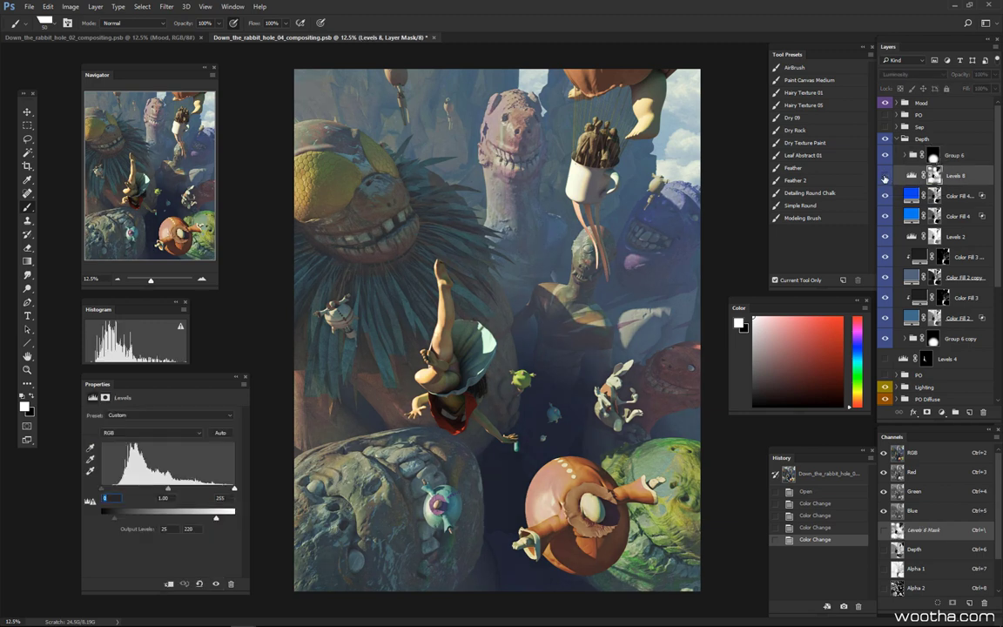
{"action": "left_click", "coordinate": [887, 178]}
{"action": "left_click", "coordinate": [887, 177]}
{"action": "left_click", "coordinate": [885, 177]}
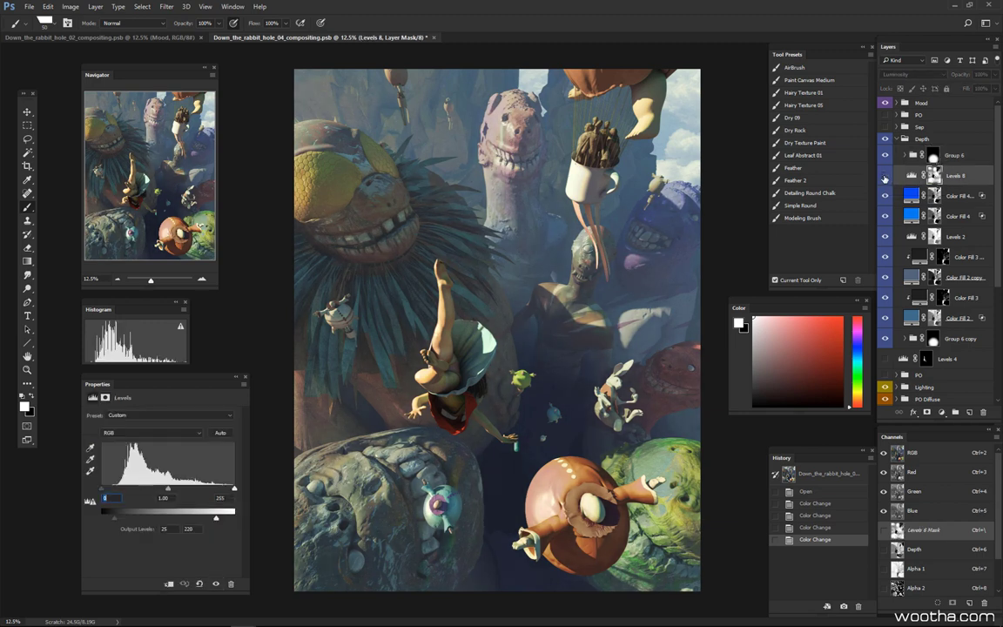
{"action": "left_click", "coordinate": [884, 178]}
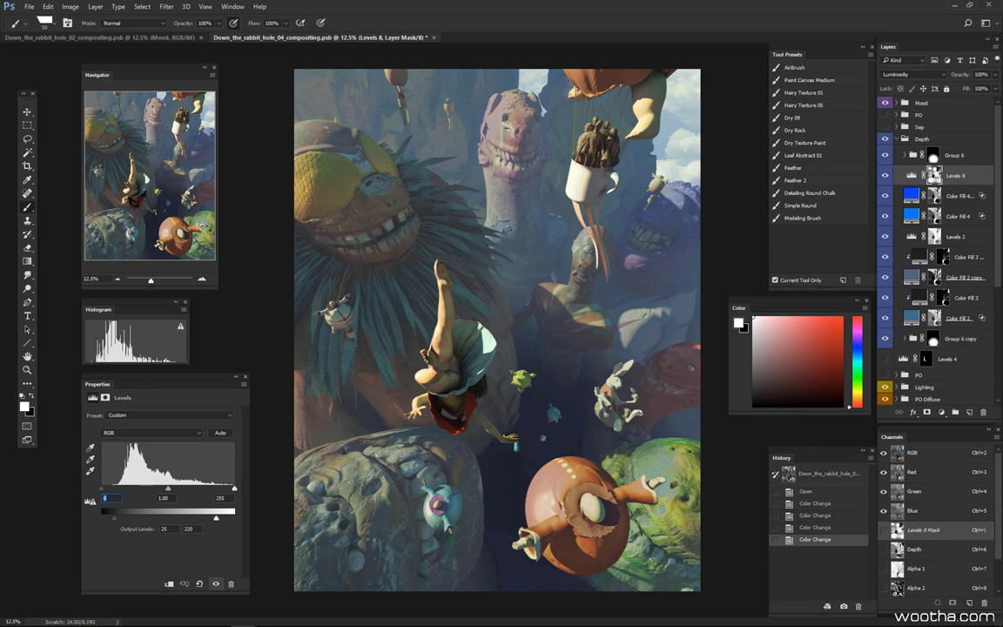
{"action": "key", "text": "Return"}
{"action": "left_click", "coordinate": [885, 175]}
{"action": "left_click", "coordinate": [885, 175]}
{"action": "left_click", "coordinate": [885, 175]}
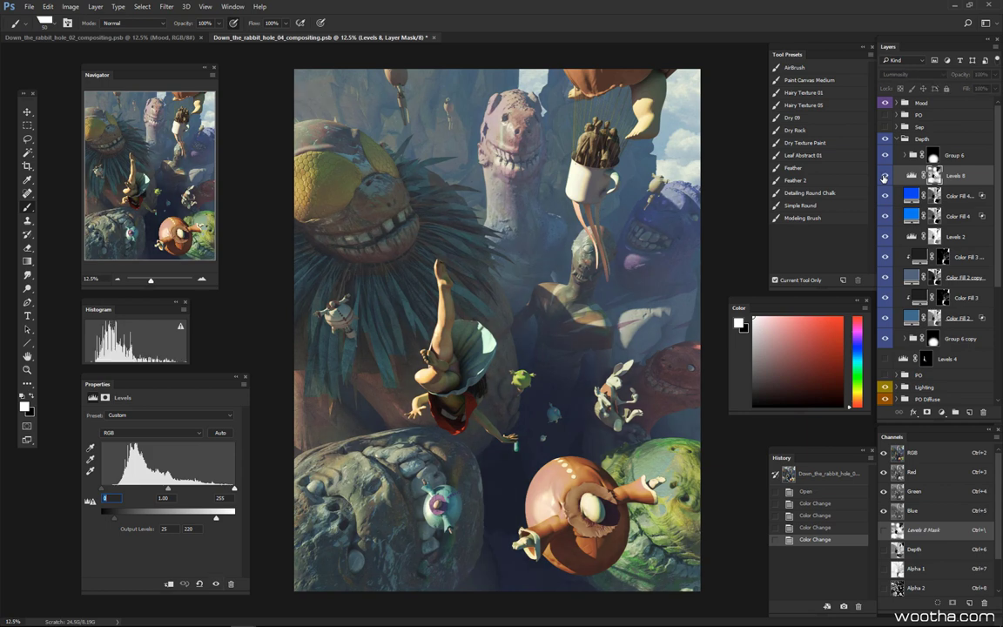
{"action": "left_click", "coordinate": [885, 175]}
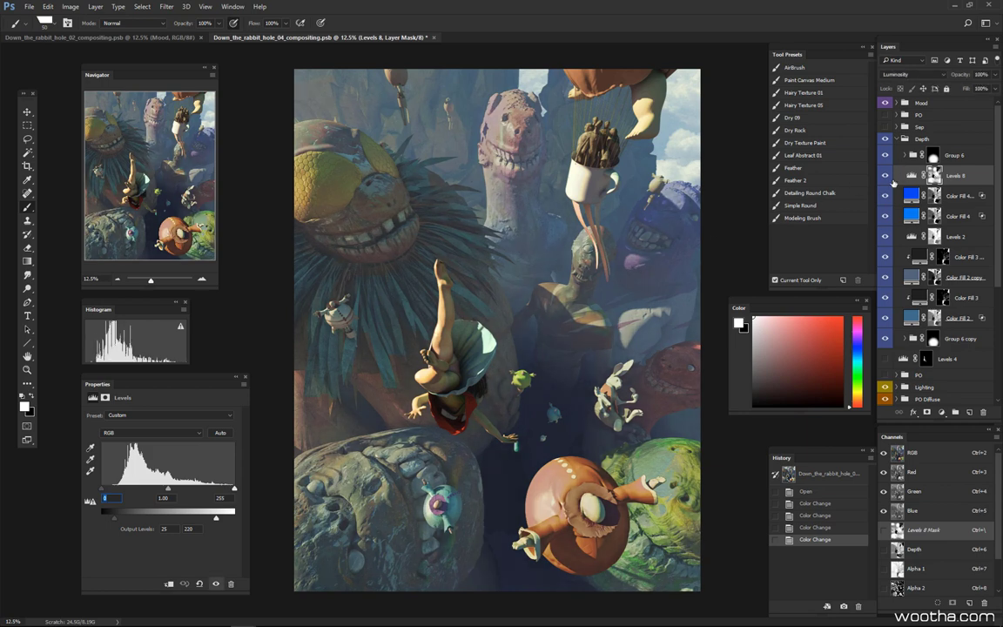
{"action": "left_click", "coordinate": [885, 176]}
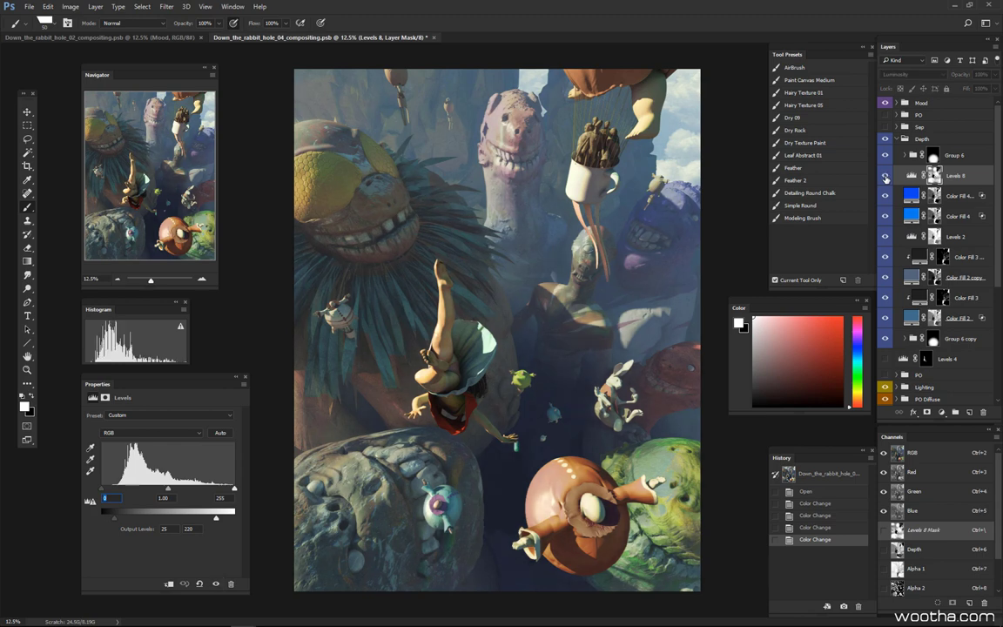
{"action": "left_click", "coordinate": [885, 175]}
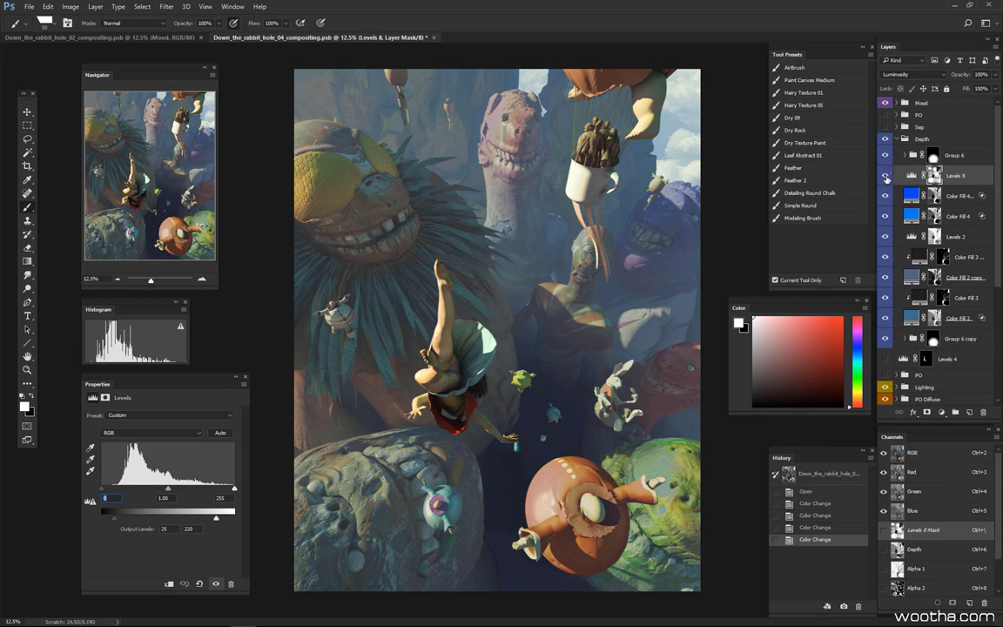
{"action": "left_click", "coordinate": [885, 176]}
{"action": "left_click", "coordinate": [886, 177]}
{"action": "left_click", "coordinate": [886, 177]}
With Group 6 and Levels 8 temporarily hidden, compare the 04 file against the 02 compositing file, and show both layers again
{"action": "left_click", "coordinate": [886, 217]}
{"action": "left_click", "coordinate": [887, 177]}
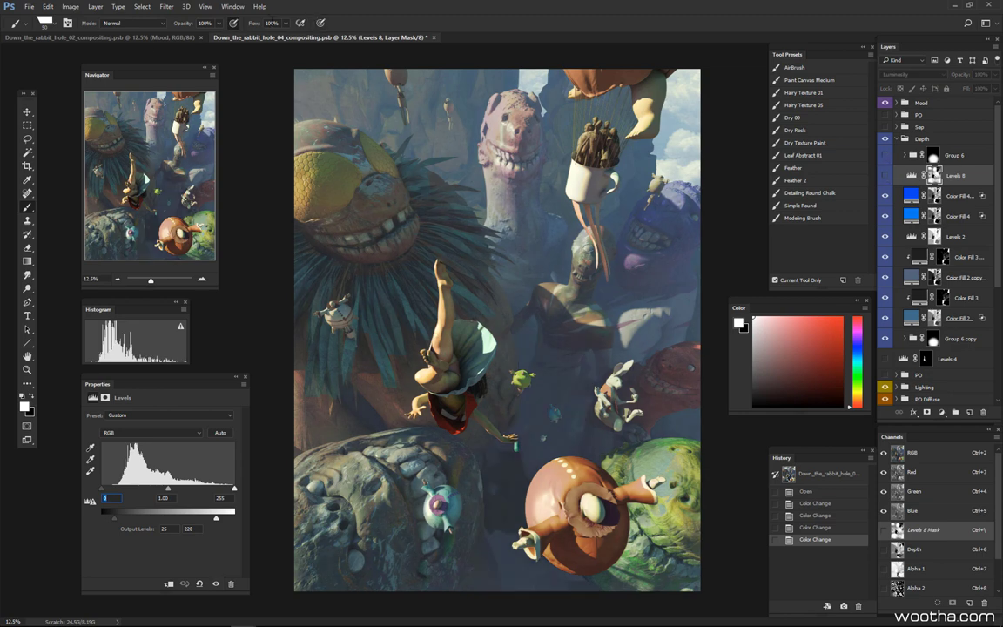
{"action": "left_click", "coordinate": [131, 36]}
{"action": "left_click", "coordinate": [225, 37]}
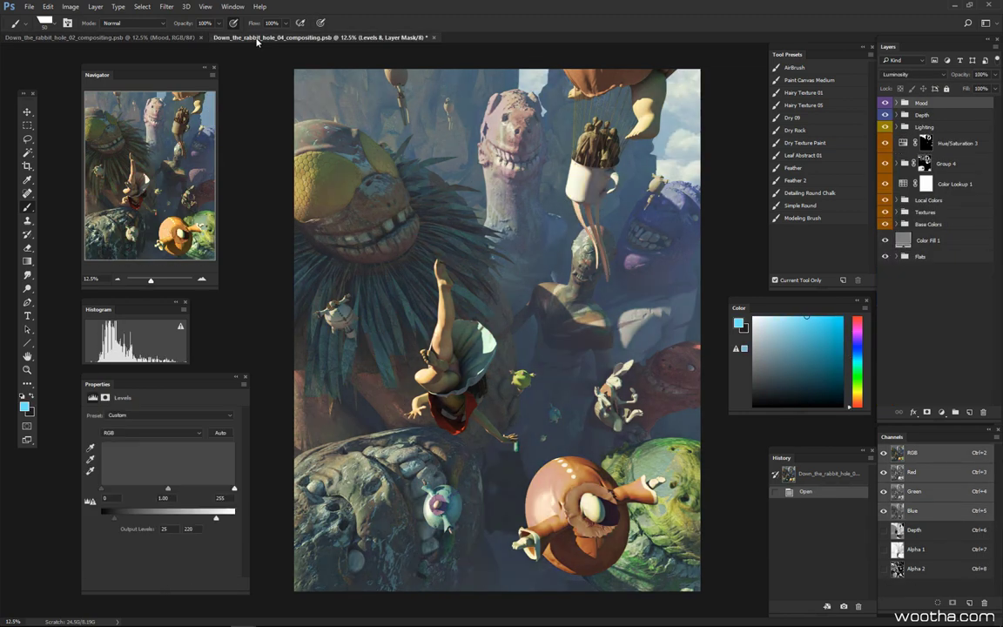
{"action": "left_click", "coordinate": [179, 38]}
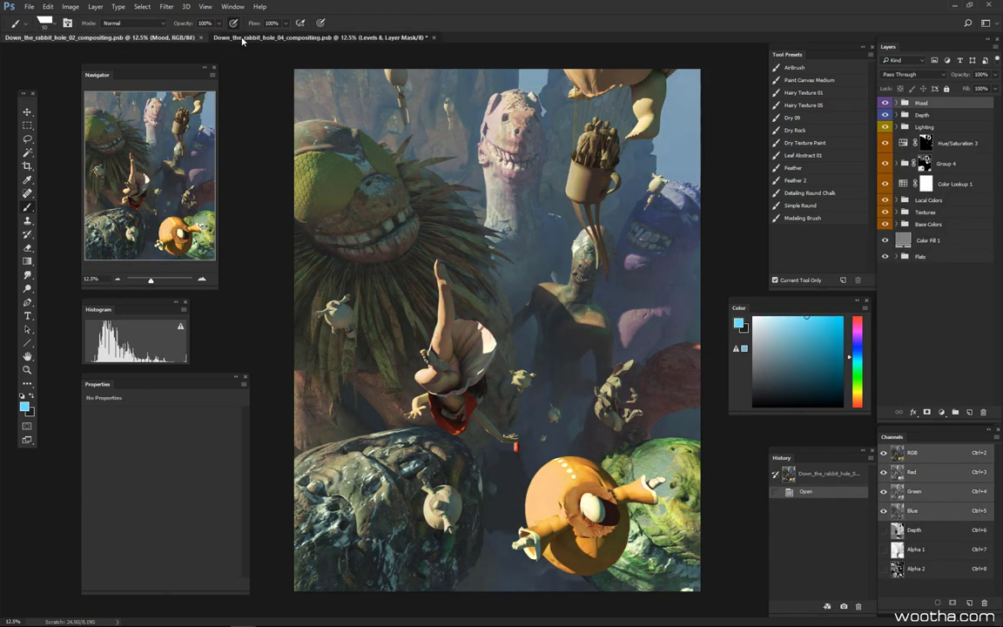
{"action": "left_click", "coordinate": [239, 38]}
{"action": "left_click_drag", "start_coordinate": [883, 154], "coordinate": [886, 175]}
Select the Levels 5 adjustment below the PO Diffuse group and compare the painting with and without it
{"action": "scroll", "coordinate": [940, 321], "scroll_direction": "down", "scroll_amount": 1}
{"action": "scroll", "coordinate": [941, 321], "scroll_direction": "down", "scroll_amount": 5}
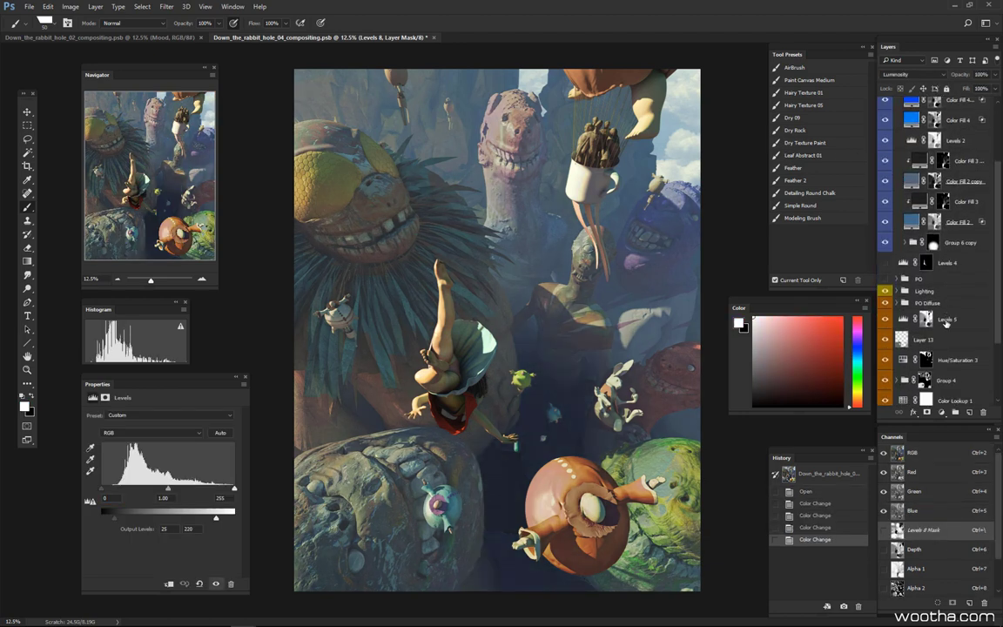
{"action": "scroll", "coordinate": [915, 278], "scroll_direction": "down", "scroll_amount": 2}
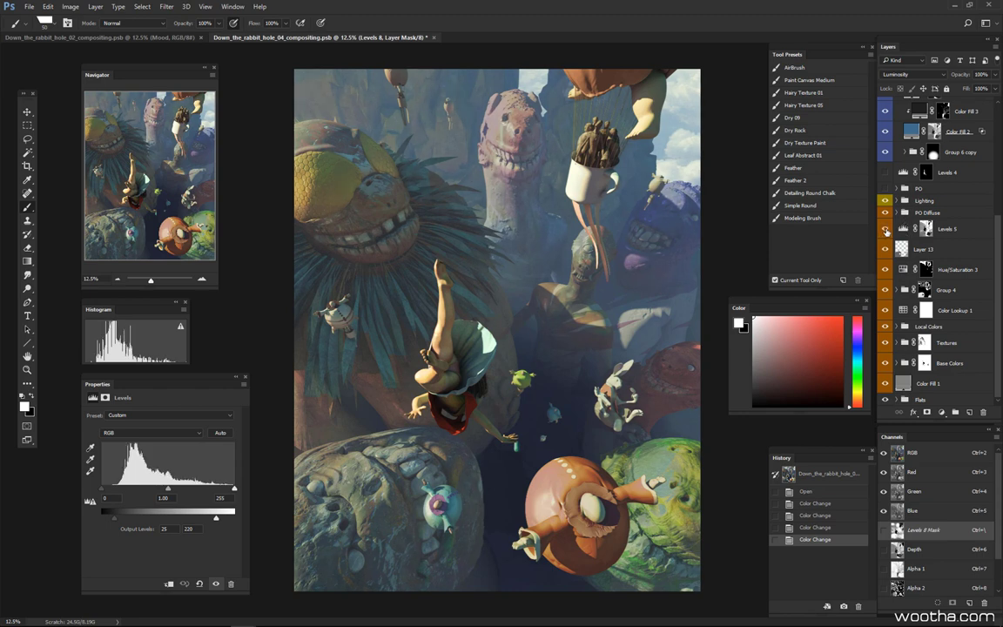
{"action": "left_click", "coordinate": [887, 231]}
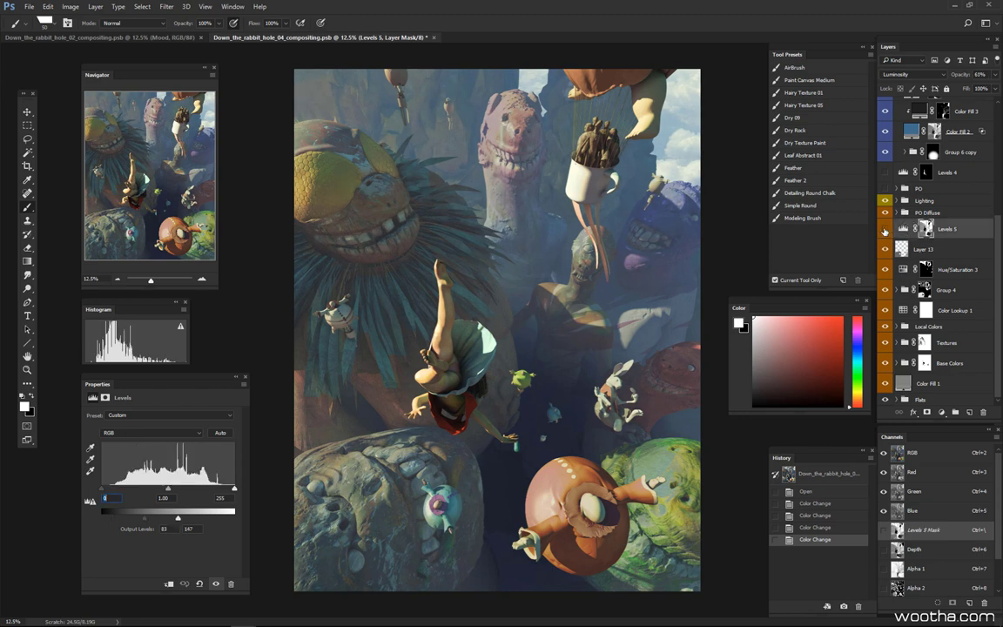
{"action": "left_click", "coordinate": [885, 230]}
{"action": "scroll", "coordinate": [885, 231], "scroll_direction": "up", "scroll_amount": 2}
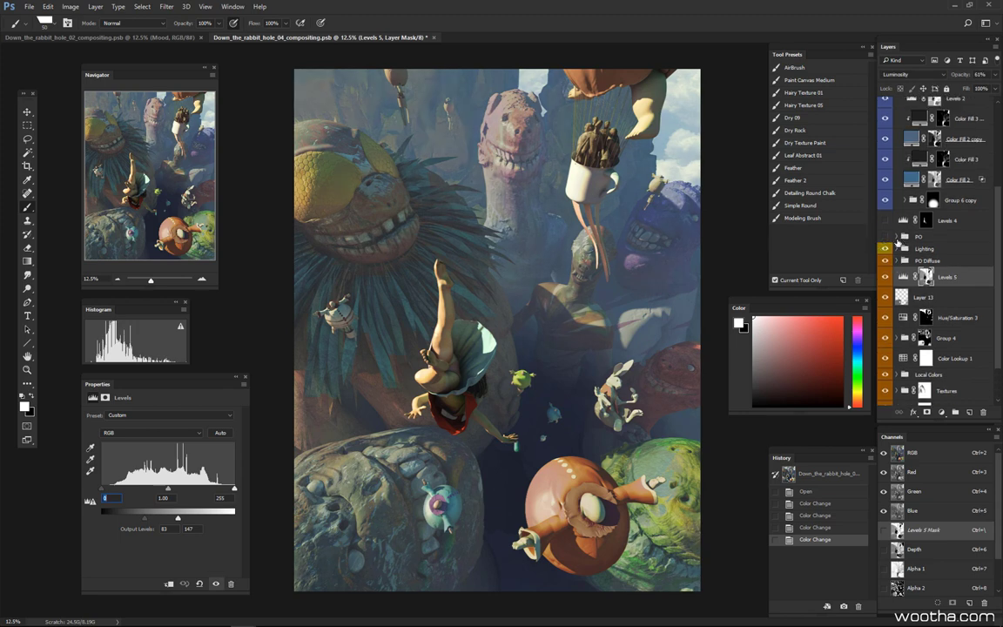
Hide the Lighting and Depth groups so that only the diffuse colours remain
{"action": "left_click", "coordinate": [885, 248]}
{"action": "scroll", "coordinate": [887, 174], "scroll_direction": "up", "scroll_amount": 6}
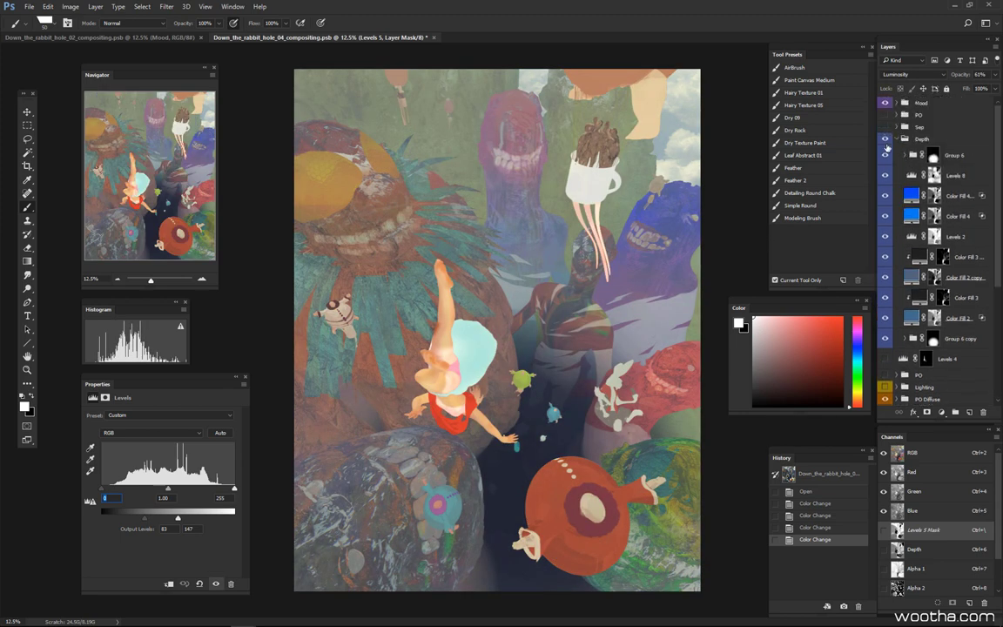
{"action": "left_click", "coordinate": [885, 139]}
{"action": "scroll", "coordinate": [884, 261], "scroll_direction": "down", "scroll_amount": 4}
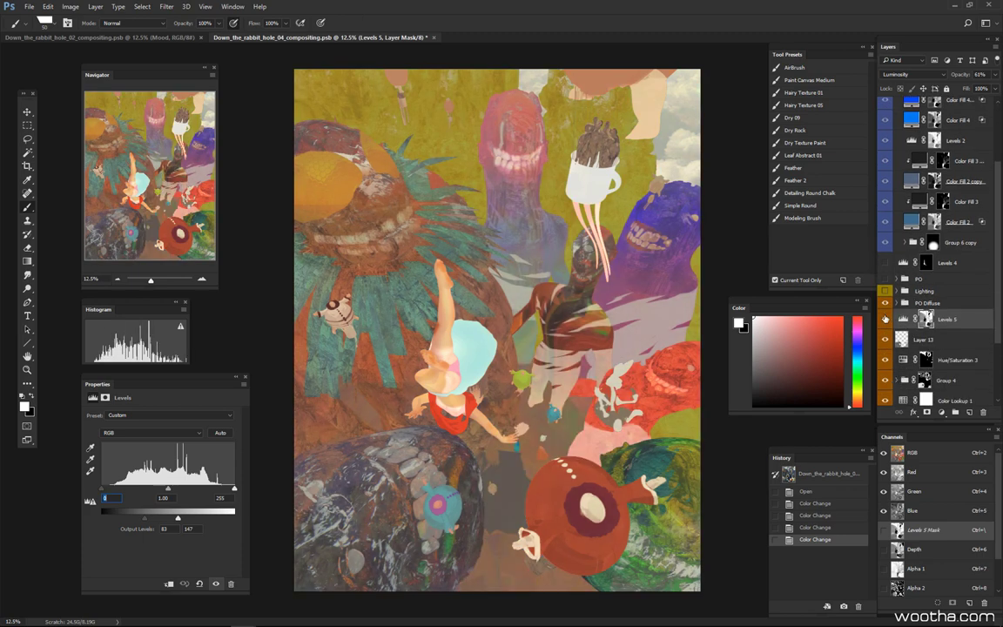
Check the effect of Levels 5 on the unlit colours and inspect its layer mask on its own
{"action": "left_click", "coordinate": [885, 319]}
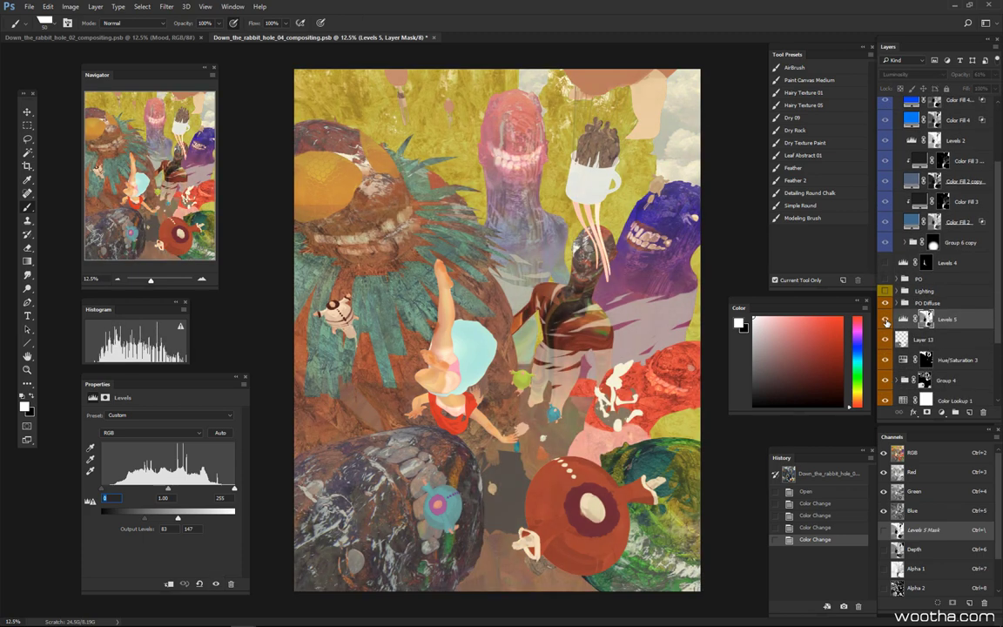
{"action": "left_click", "coordinate": [885, 319]}
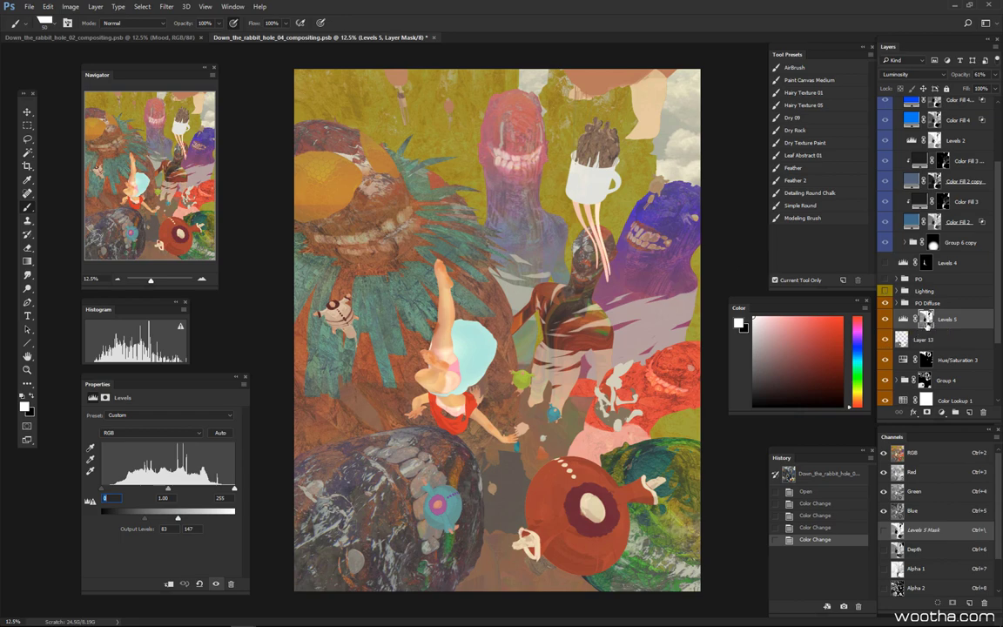
{"action": "left_click", "coordinate": [927, 320], "text": "alt"}
{"action": "left_click", "coordinate": [927, 320], "text": "alt"}
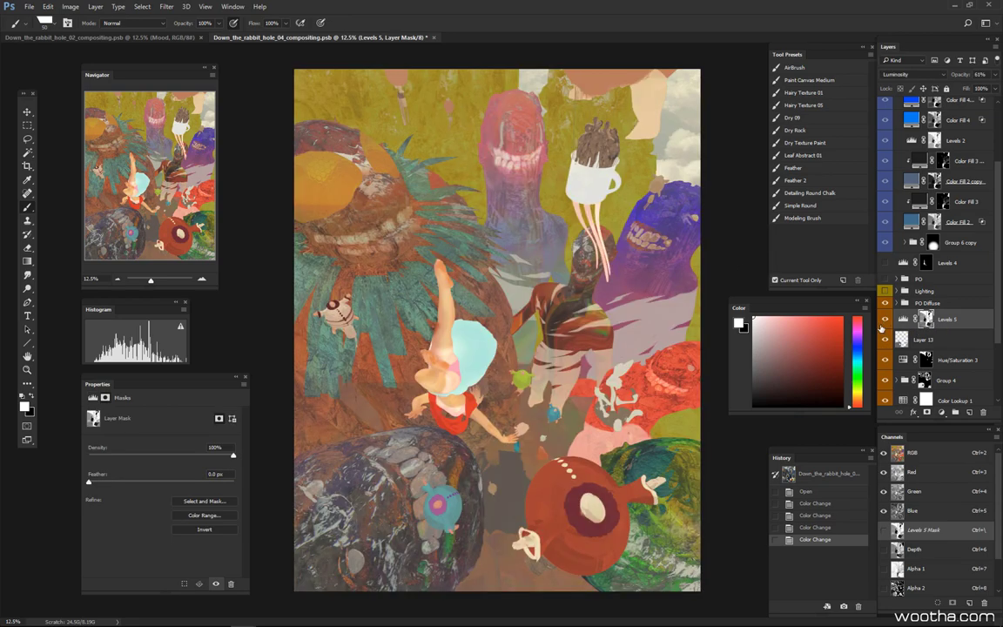
Repeatedly compare the background colours and textures with and without Levels 5, with the Lighting and Depth groups hidden
{"action": "scroll", "coordinate": [898, 287], "scroll_direction": "down", "scroll_amount": 2}
{"action": "left_click", "coordinate": [885, 285]}
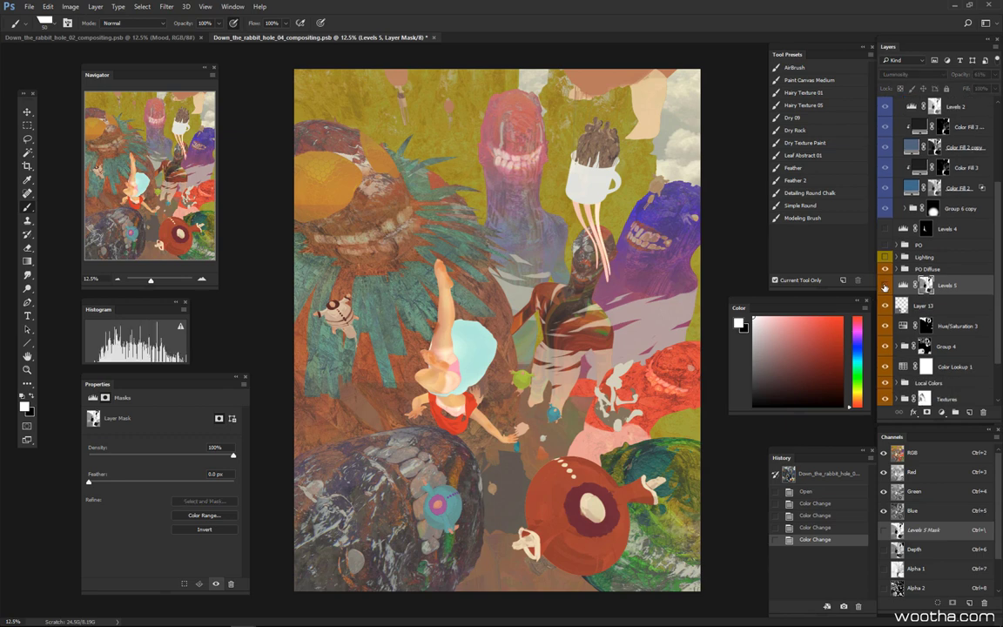
{"action": "left_click", "coordinate": [885, 286]}
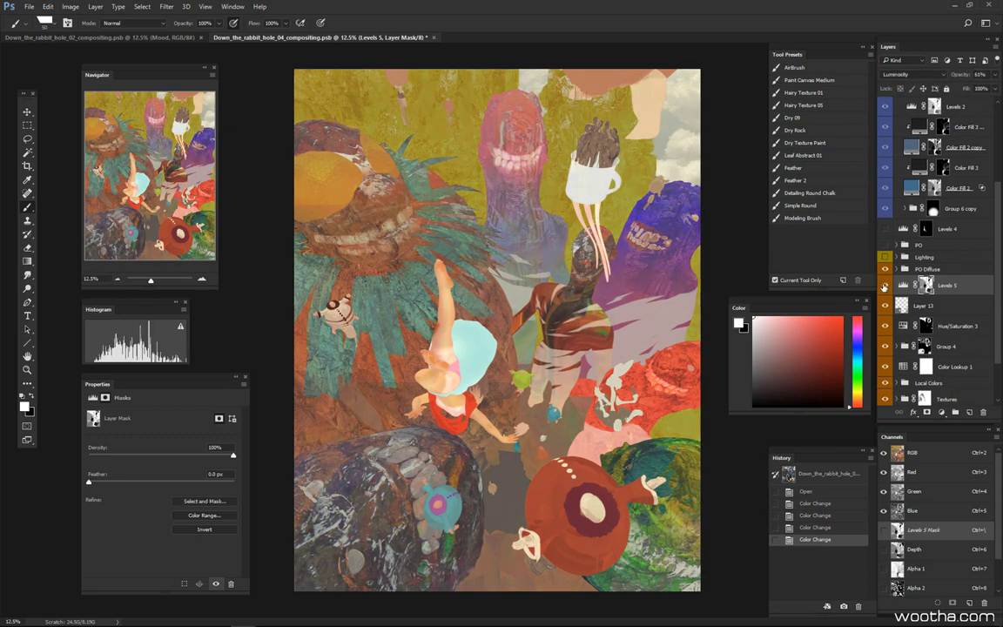
{"action": "scroll", "coordinate": [885, 287], "scroll_direction": "up", "scroll_amount": 1}
{"action": "scroll", "coordinate": [996, 309], "scroll_direction": "up", "scroll_amount": 1}
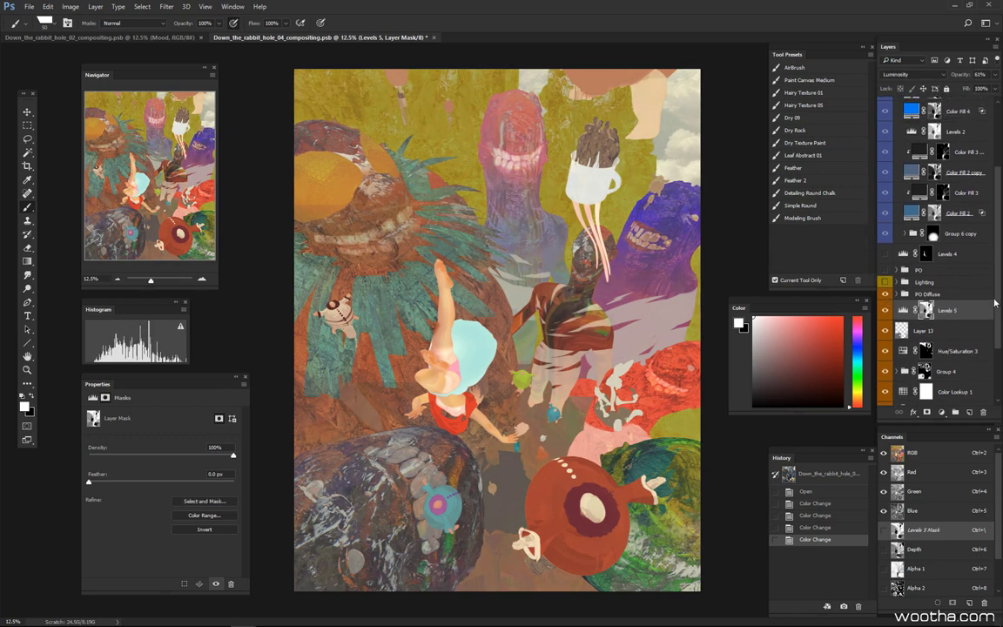
{"action": "left_click", "coordinate": [885, 310]}
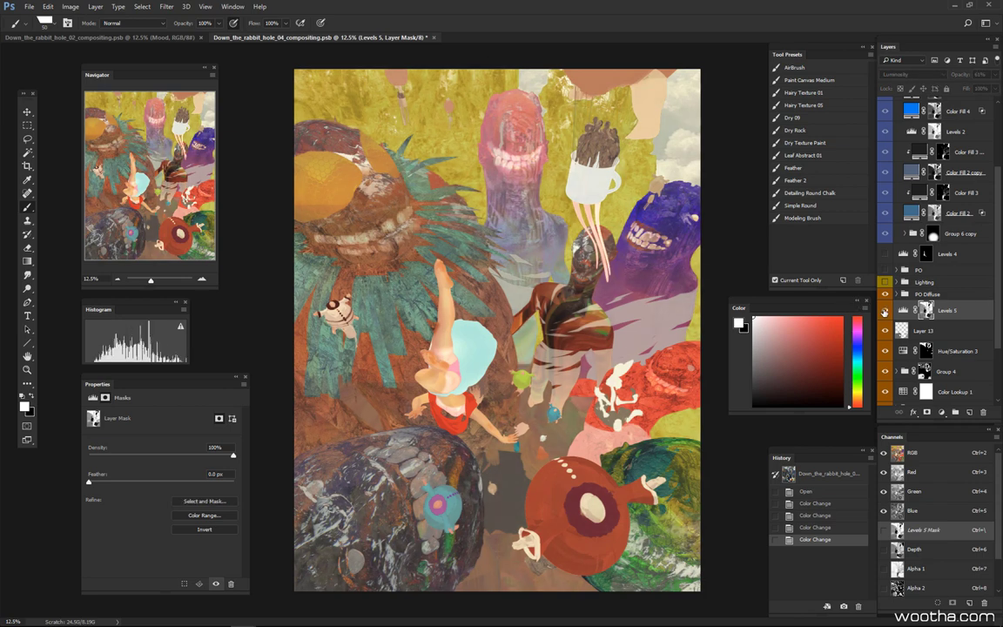
{"action": "left_click", "coordinate": [885, 311]}
{"action": "scroll", "coordinate": [936, 142], "scroll_direction": "up", "scroll_amount": 4}
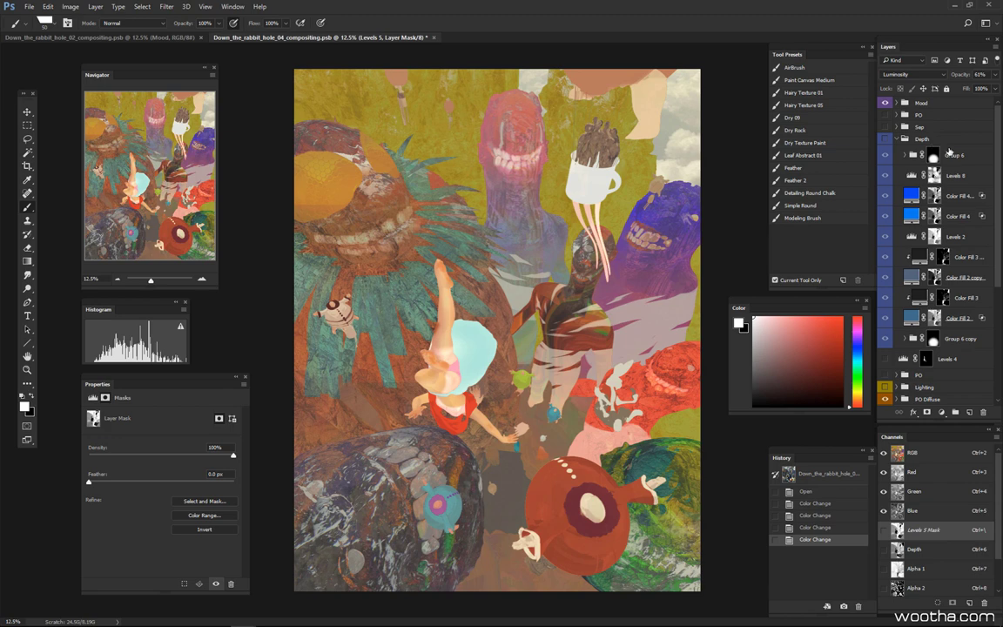
{"action": "scroll", "coordinate": [931, 146], "scroll_direction": "down", "scroll_amount": 4}
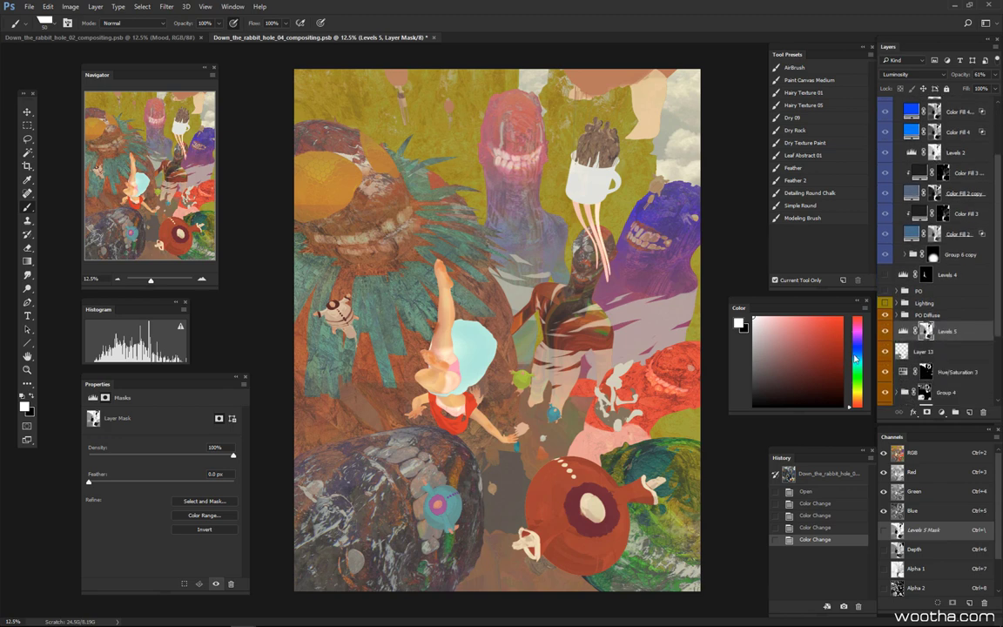
{"action": "left_click", "coordinate": [884, 334]}
{"action": "left_click", "coordinate": [885, 334]}
{"action": "scroll", "coordinate": [887, 294], "scroll_direction": "down", "scroll_amount": 2}
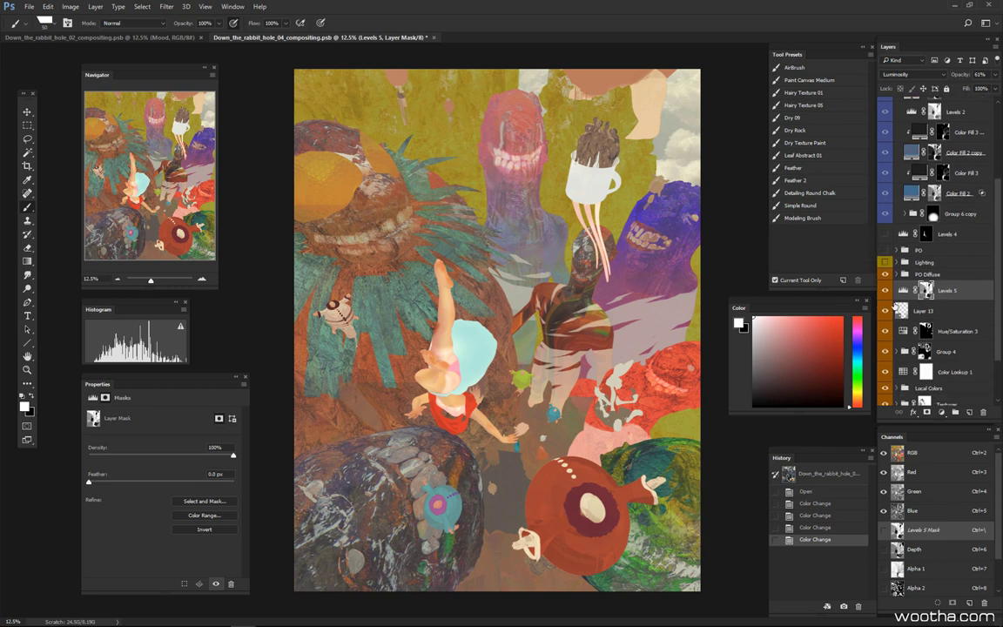
Compare the unlit colours with and without Levels 5 and open its levels settings
{"action": "left_click", "coordinate": [886, 291]}
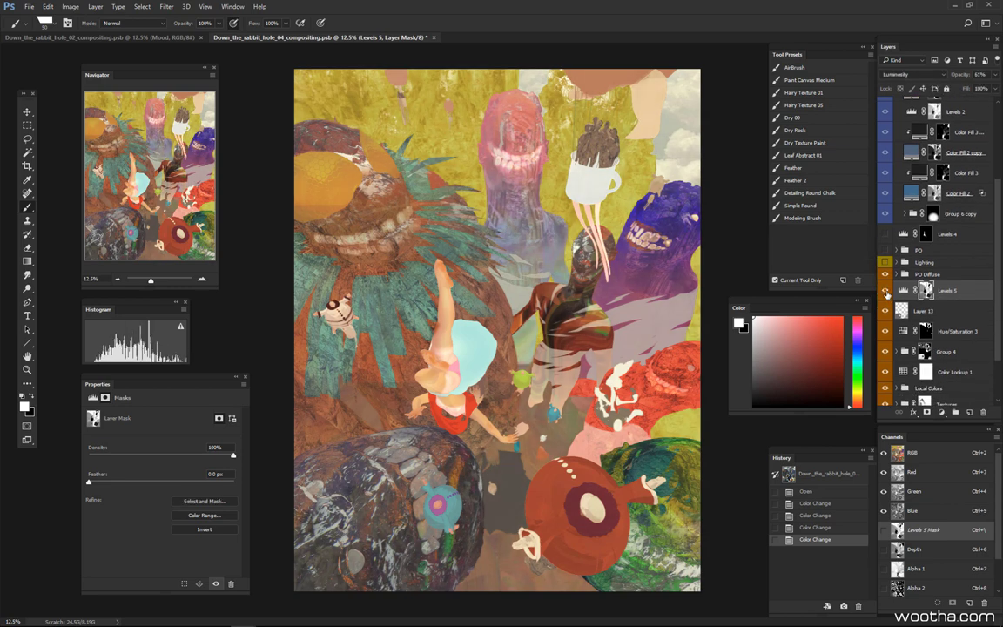
{"action": "left_click", "coordinate": [885, 292]}
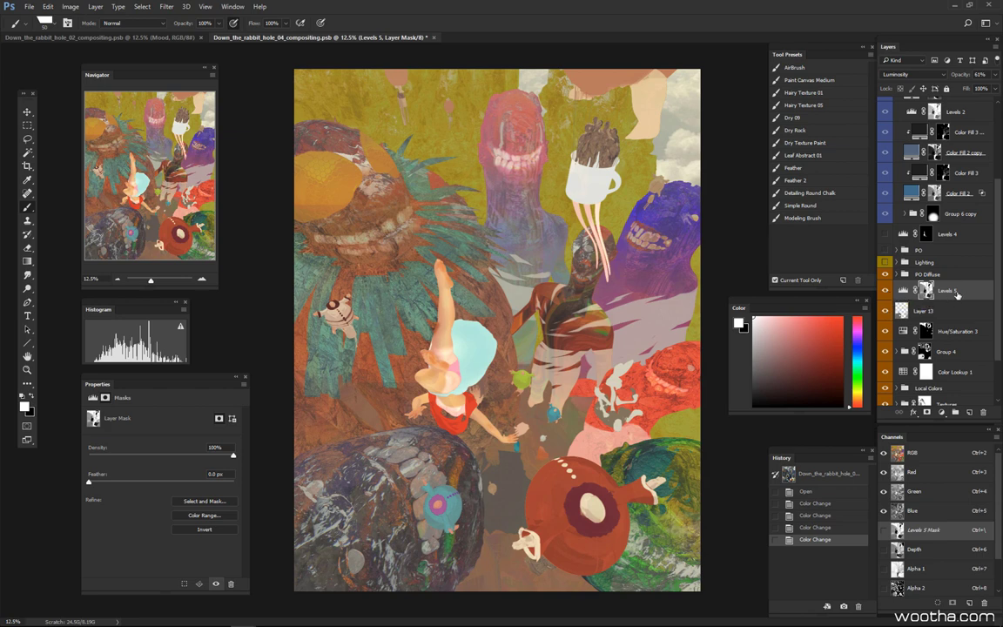
{"action": "left_click", "coordinate": [904, 290]}
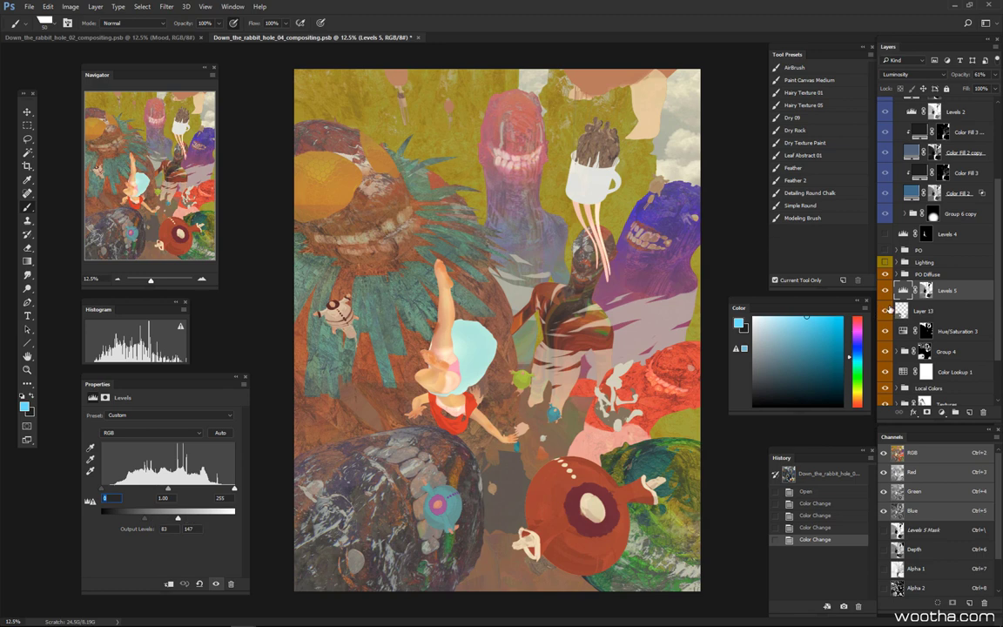
{"action": "left_click", "coordinate": [886, 291]}
Show the Depth group, and roll the history back to the last Color Change state, undoing the blending mode changes on Levels 5
{"action": "scroll", "coordinate": [891, 213], "scroll_direction": "up", "scroll_amount": 3}
{"action": "scroll", "coordinate": [928, 76], "scroll_direction": "up", "scroll_amount": 2}
{"action": "scroll", "coordinate": [949, 196], "scroll_direction": "up", "scroll_amount": 5}
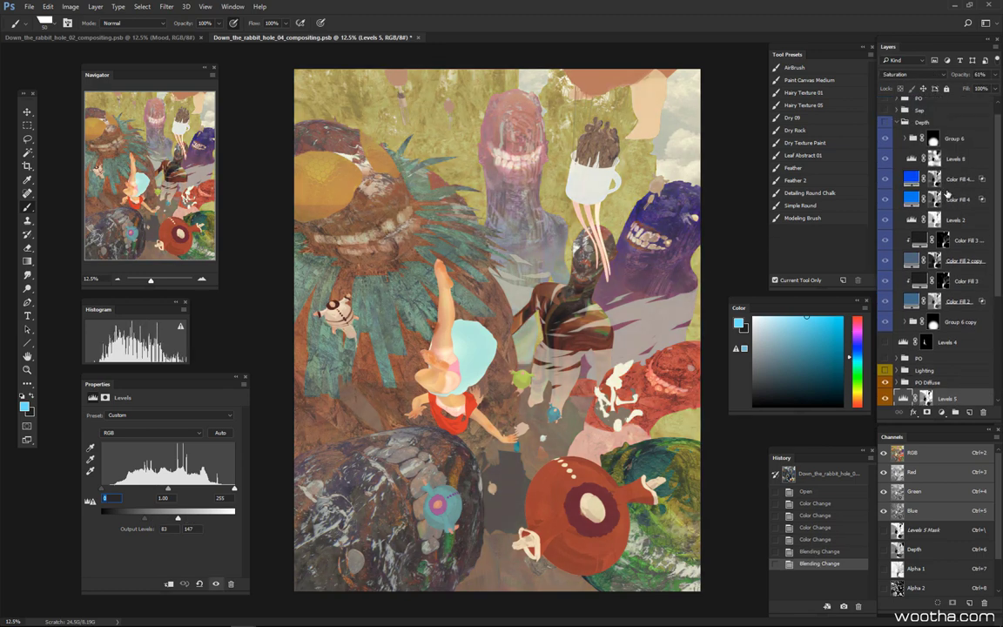
{"action": "left_click", "coordinate": [885, 139]}
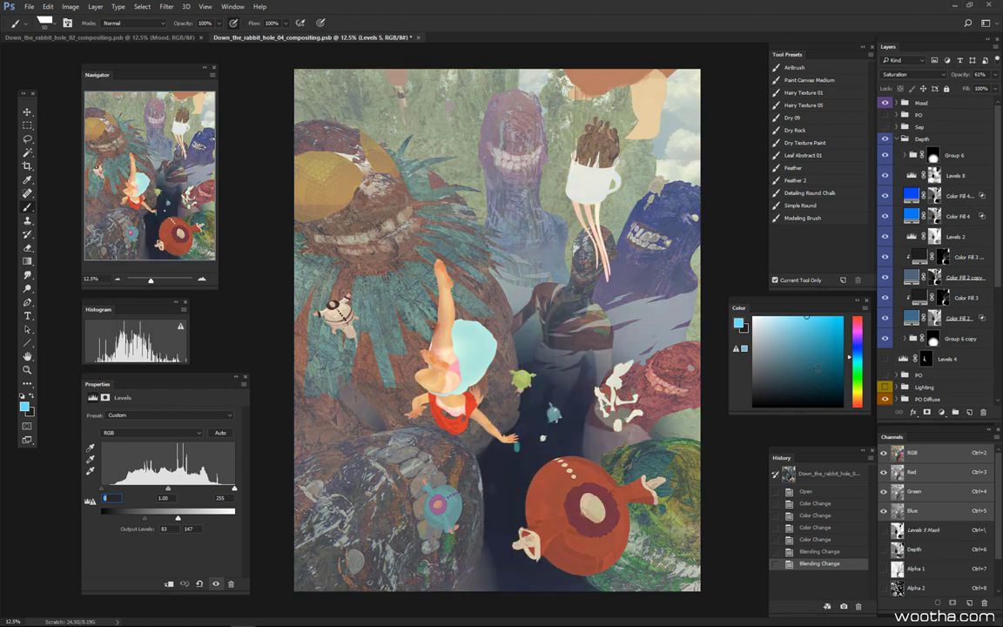
{"action": "left_click", "coordinate": [821, 565]}
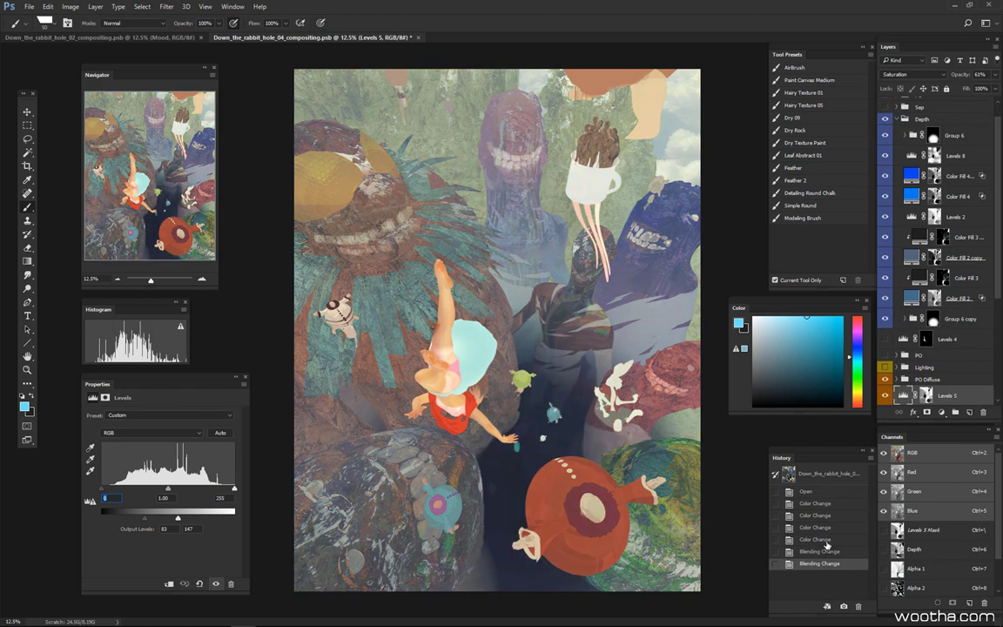
{"action": "left_click", "coordinate": [824, 540]}
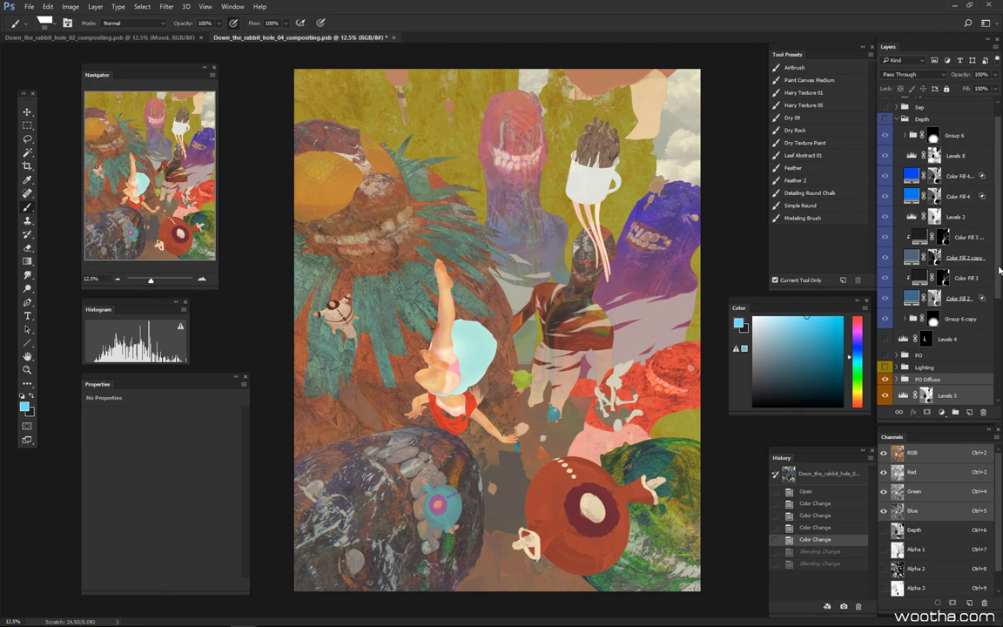
Show the Depth group again and repeatedly compare the unlit painting with and without Levels 5
{"action": "left_click_drag", "start_coordinate": [1000, 270], "coordinate": [998, 218]}
{"action": "left_click", "coordinate": [885, 138]}
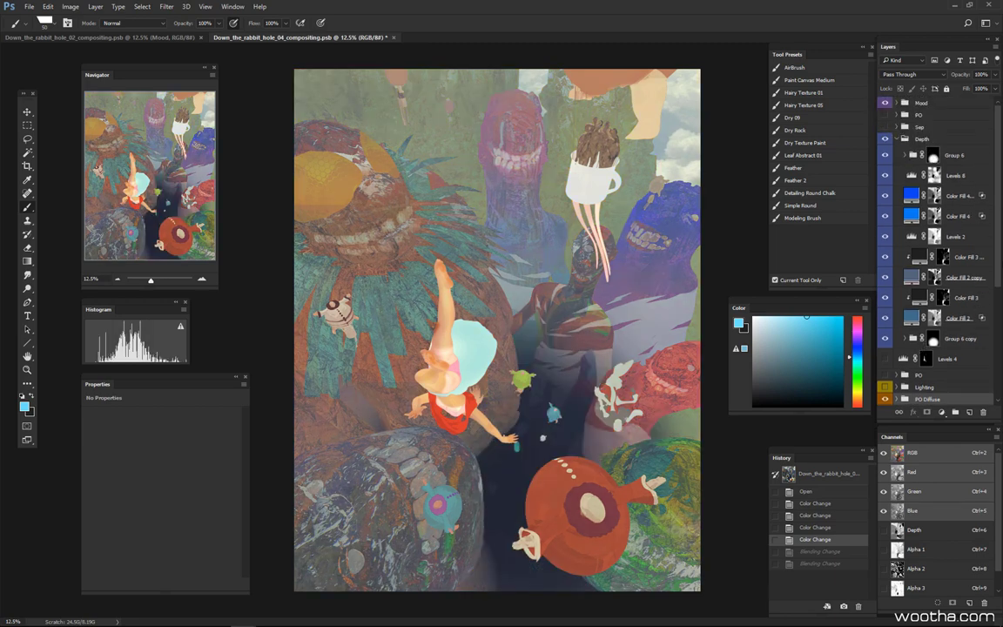
{"action": "scroll", "coordinate": [998, 271], "scroll_direction": "down", "scroll_amount": 3}
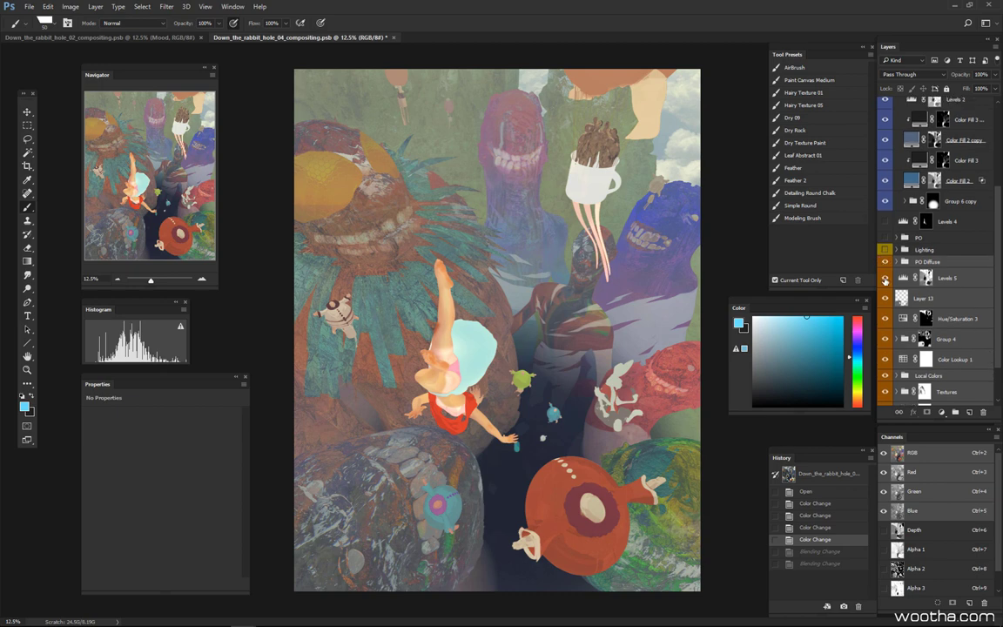
{"action": "left_click", "coordinate": [885, 279]}
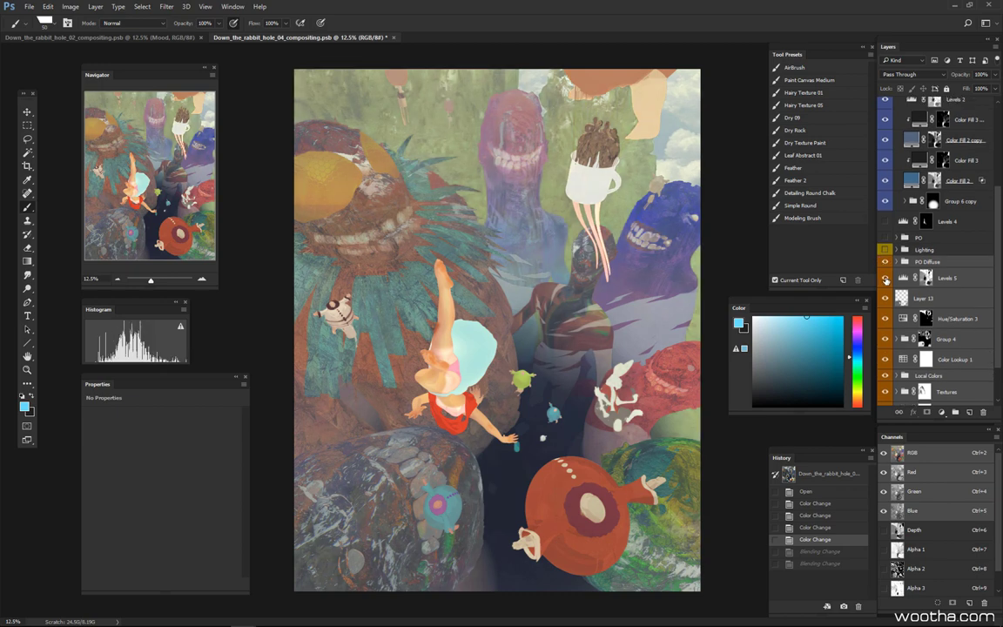
{"action": "left_click", "coordinate": [886, 278]}
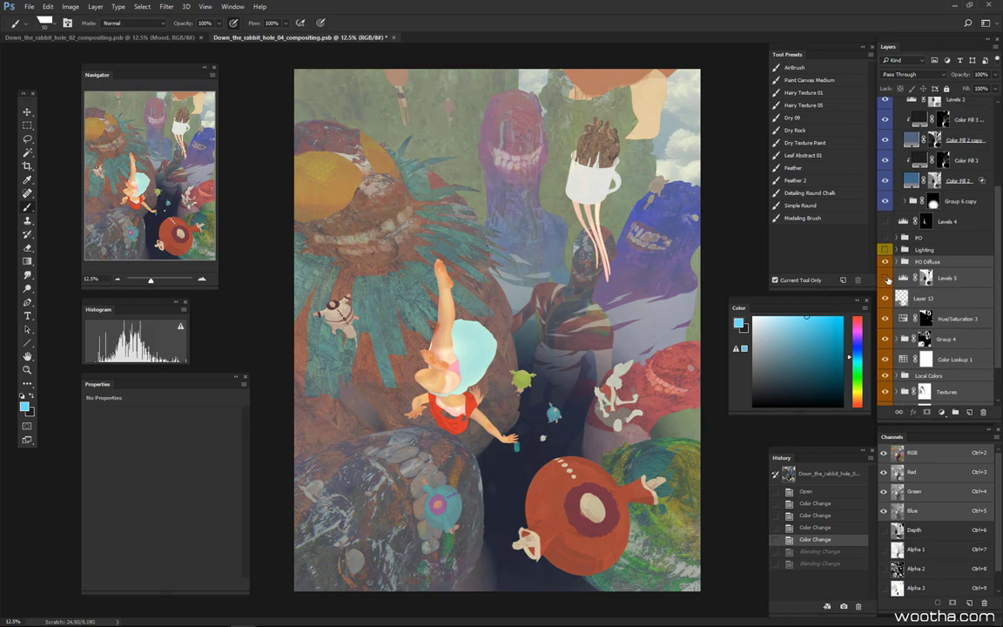
{"action": "left_click", "coordinate": [887, 279]}
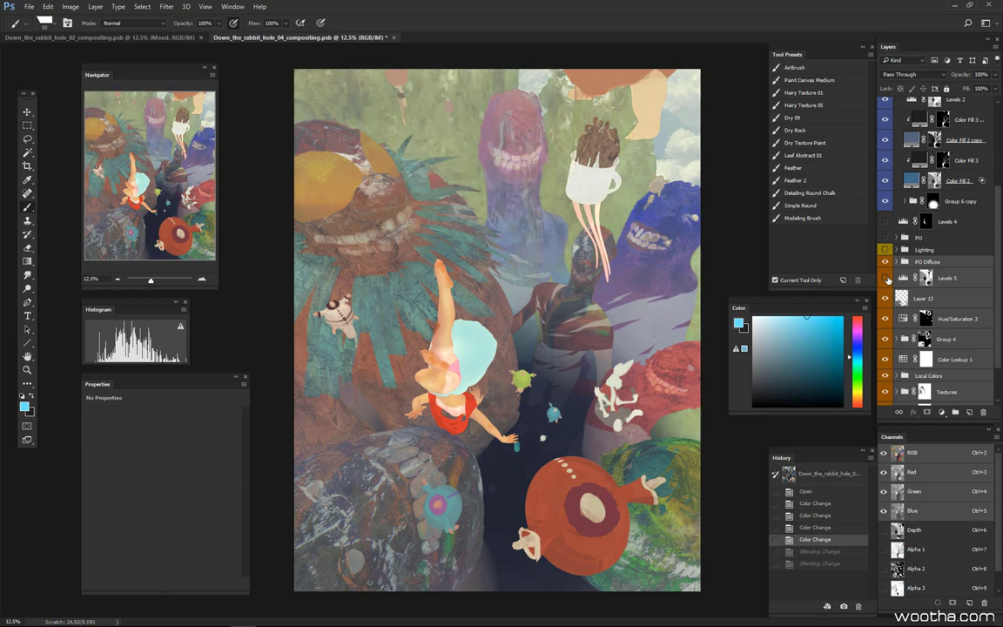
{"action": "left_click", "coordinate": [887, 280]}
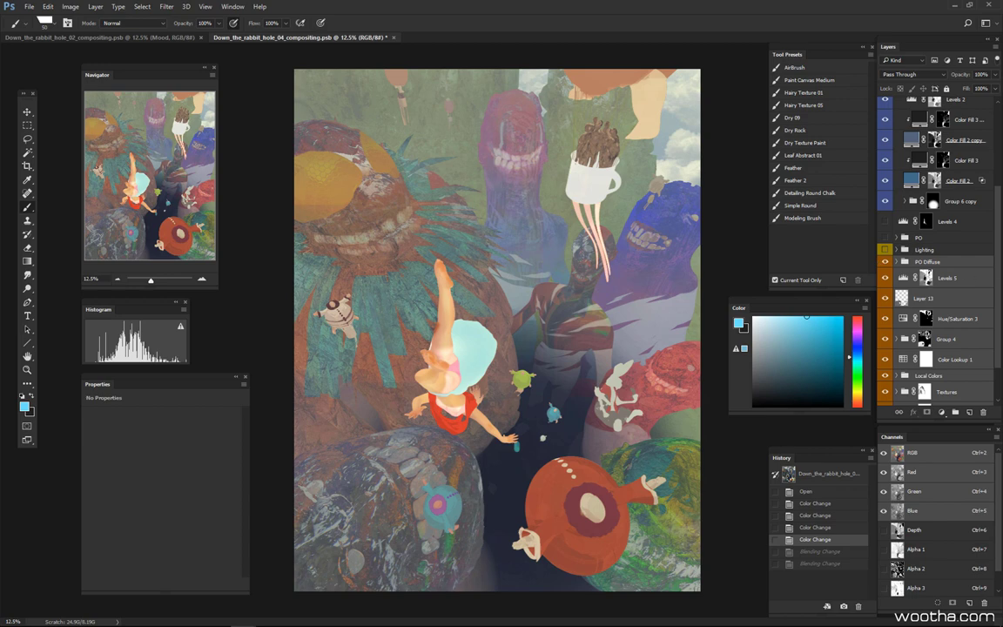
Show the Lighting group again and compare the lit painting with and without Levels 5
{"action": "scroll", "coordinate": [1000, 288], "scroll_direction": "up", "scroll_amount": 2}
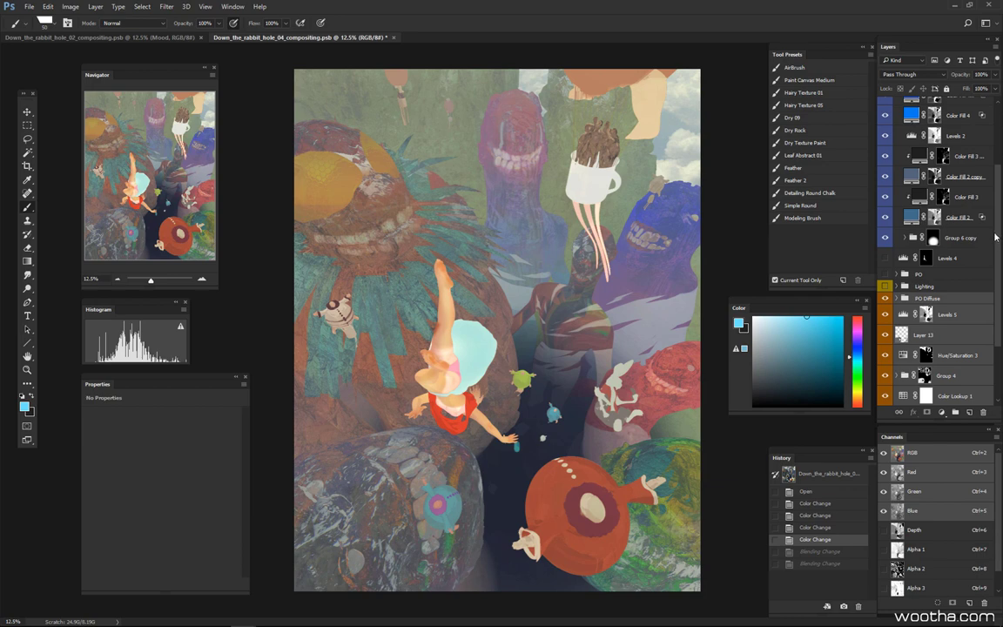
{"action": "scroll", "coordinate": [997, 237], "scroll_direction": "up", "scroll_amount": 1}
{"action": "left_click", "coordinate": [885, 310]}
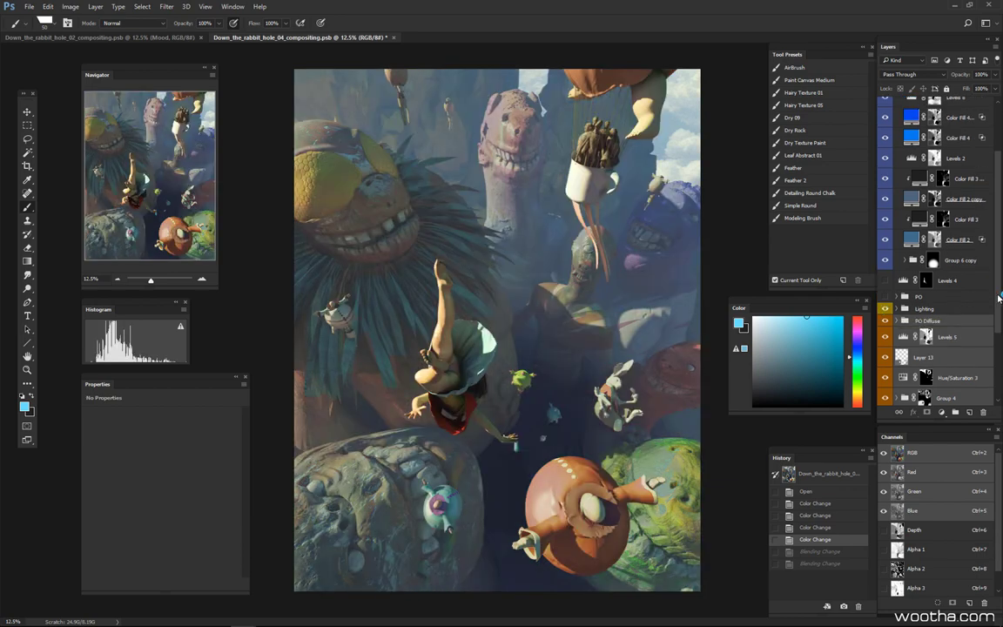
{"action": "left_click_drag", "start_coordinate": [999, 299], "coordinate": [998, 292]}
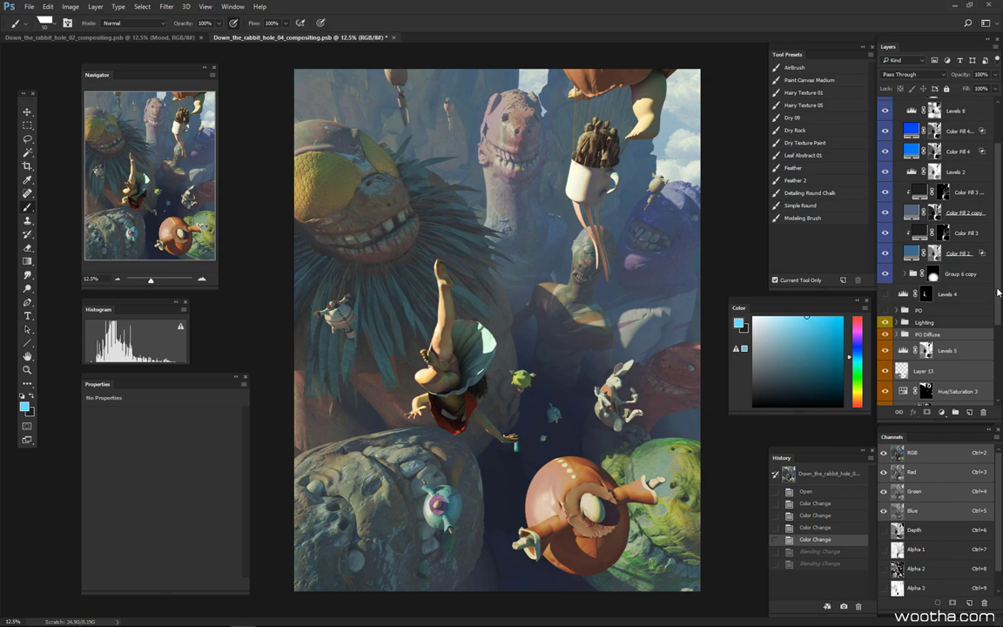
{"action": "left_click_drag", "start_coordinate": [998, 292], "coordinate": [1000, 339]}
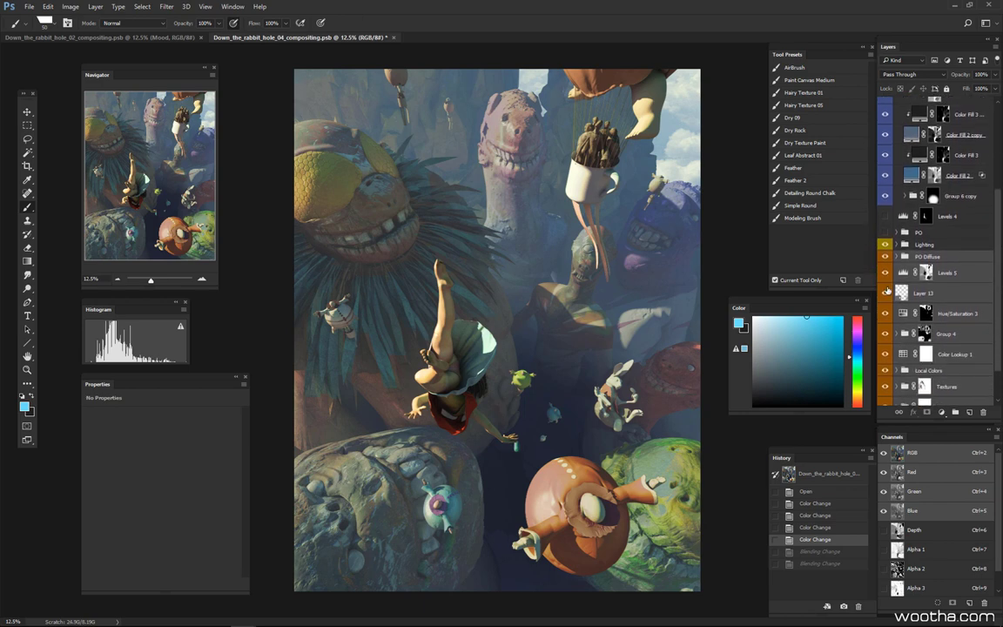
{"action": "left_click", "coordinate": [886, 275]}
{"action": "left_click", "coordinate": [887, 275]}
Check the effect of Group 8 within the Mood group, and collapse the Mood and Depth groups
{"action": "scroll", "coordinate": [980, 219], "scroll_direction": "up", "scroll_amount": 5}
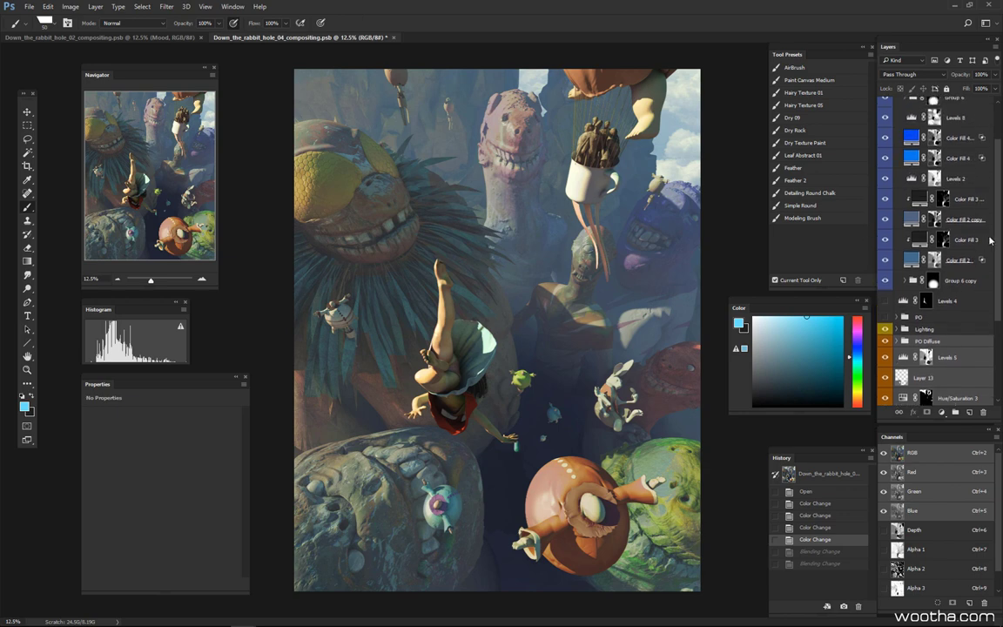
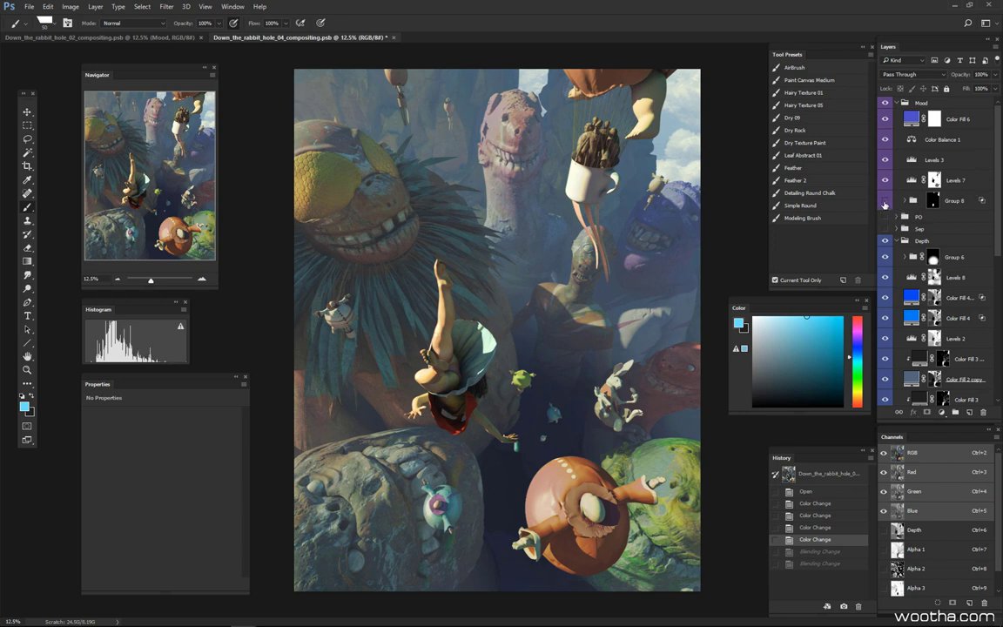
{"action": "left_click", "coordinate": [885, 200]}
{"action": "left_click", "coordinate": [885, 200]}
{"action": "left_click", "coordinate": [902, 103]}
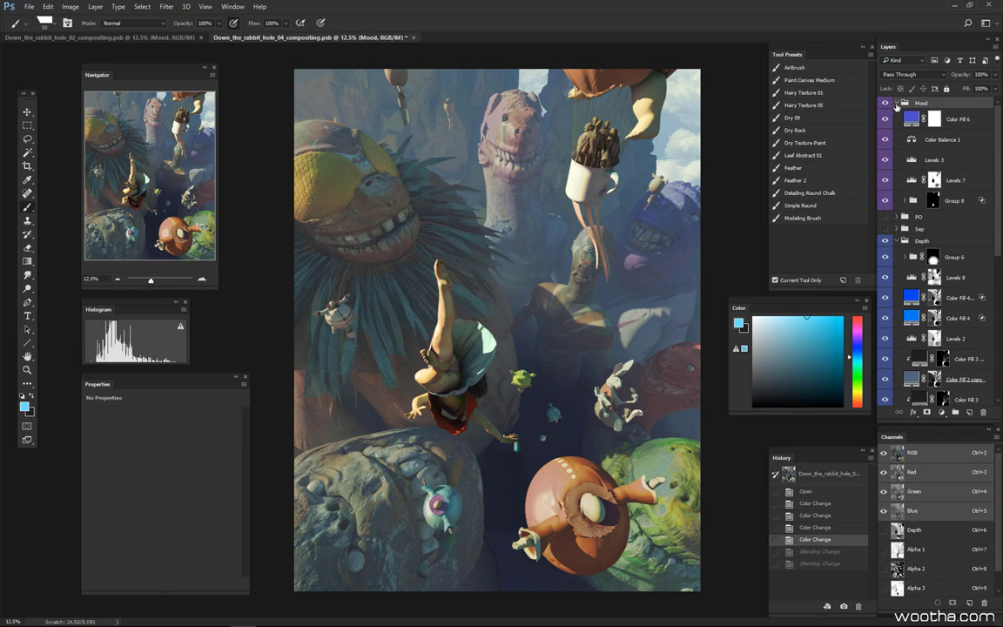
{"action": "left_click", "coordinate": [897, 103]}
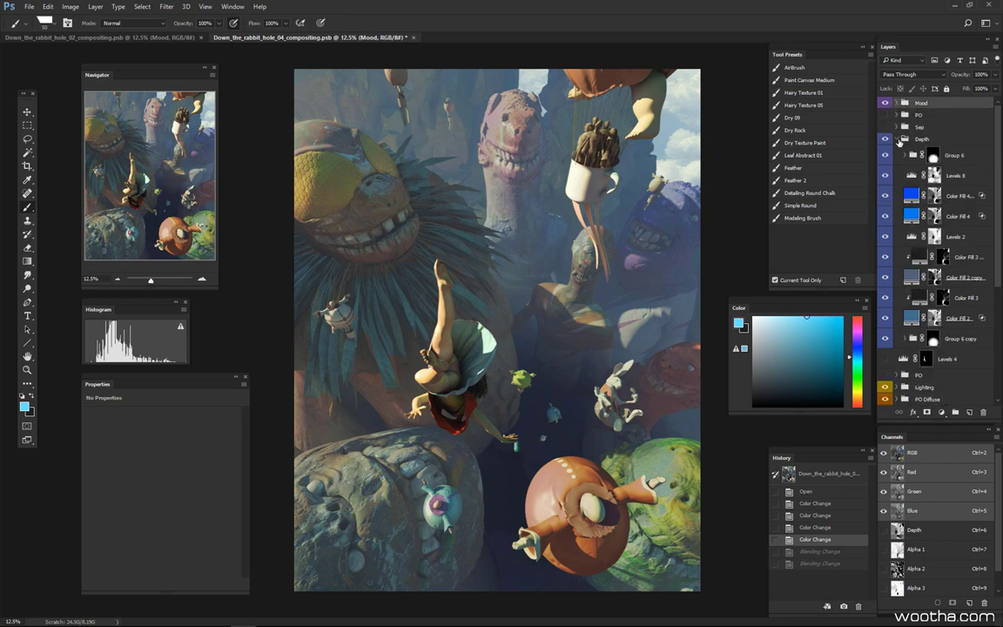
{"action": "left_click", "coordinate": [898, 140]}
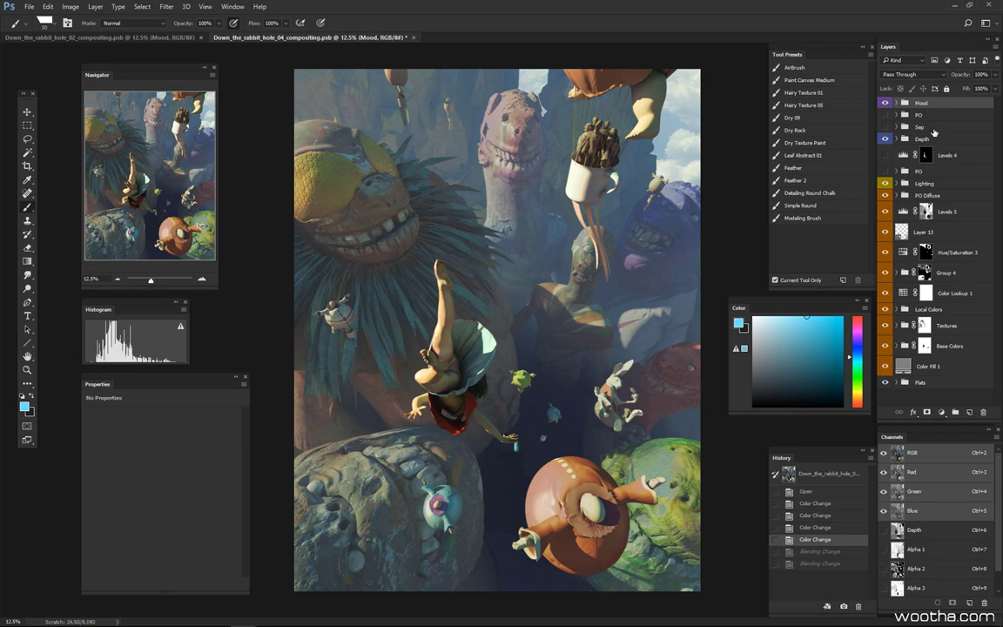
Select the Sep group and compare the painting with and without its clouds
{"action": "left_click", "coordinate": [934, 128]}
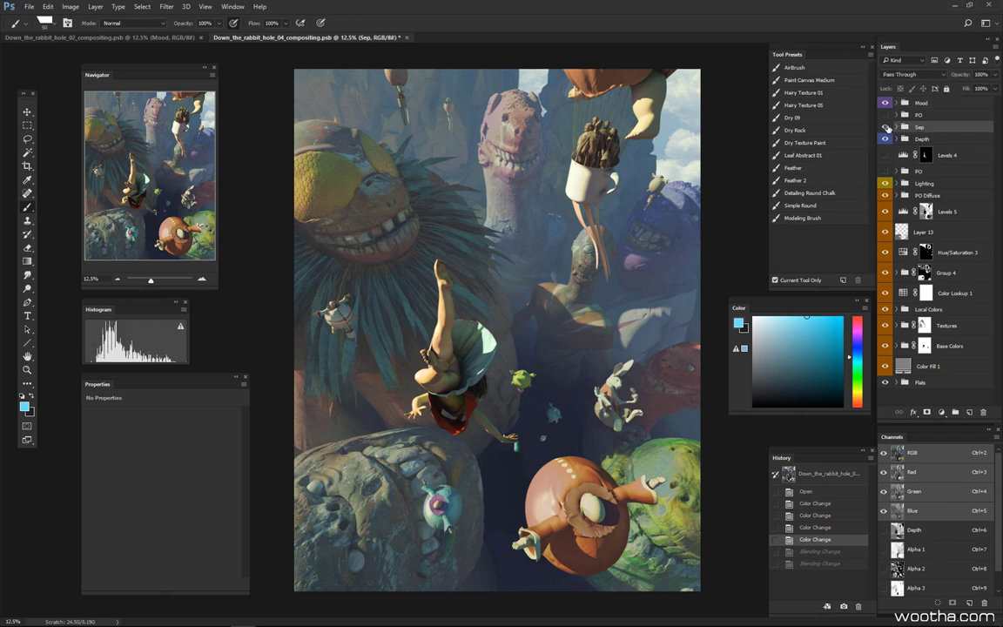
{"action": "left_click", "coordinate": [886, 128]}
{"action": "left_click", "coordinate": [886, 128]}
{"action": "left_click", "coordinate": [887, 128]}
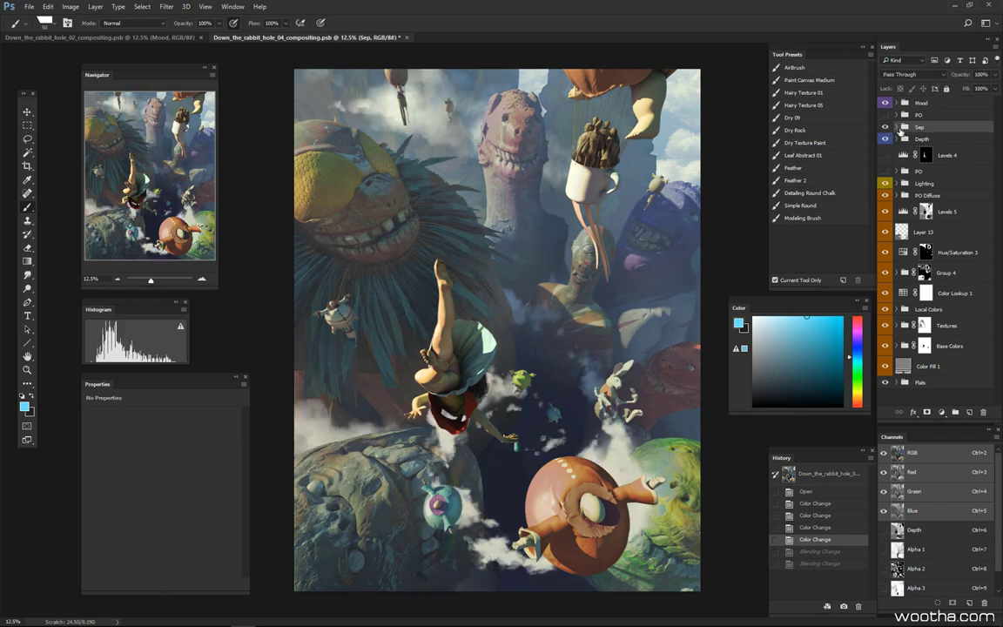
{"action": "left_click", "coordinate": [887, 128]}
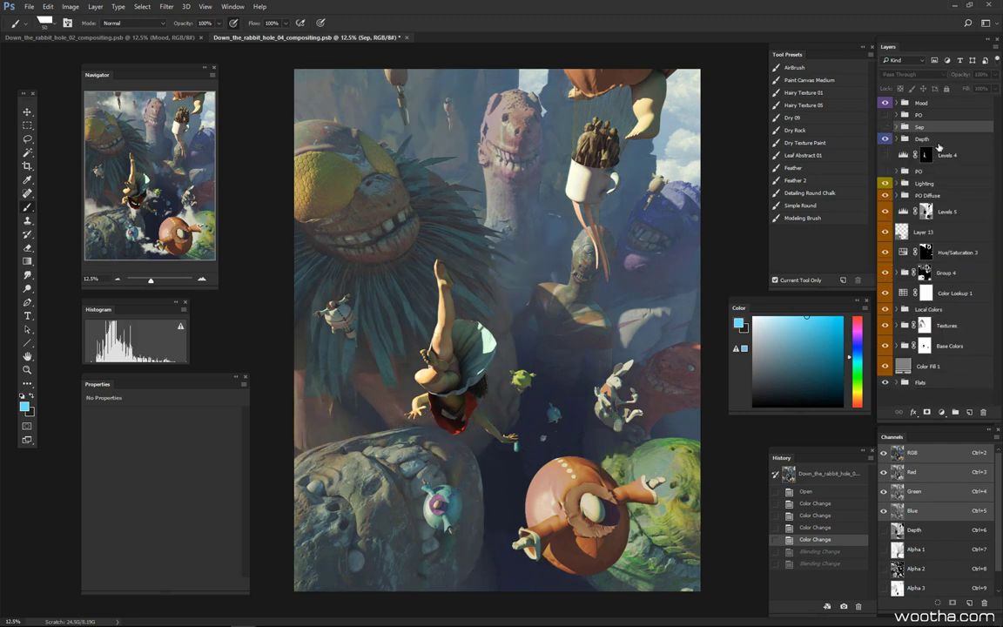
Inspect the layer mask of the Color Fill 4 copy in the Depth group on its own, then collapse the group
{"action": "left_click", "coordinate": [895, 141]}
{"action": "left_click", "coordinate": [898, 140]}
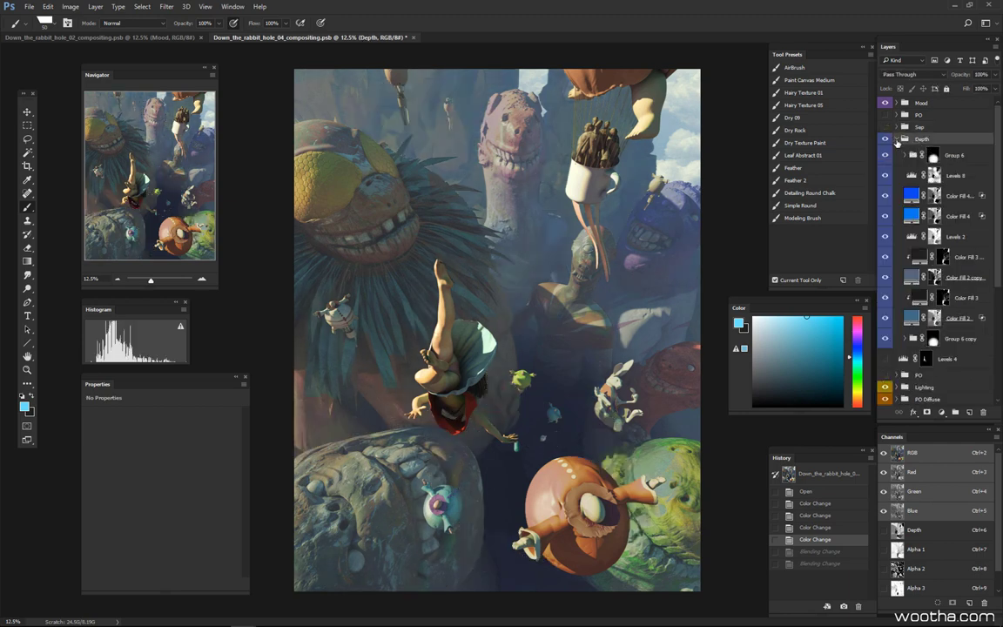
{"action": "left_click", "coordinate": [935, 196], "text": "alt"}
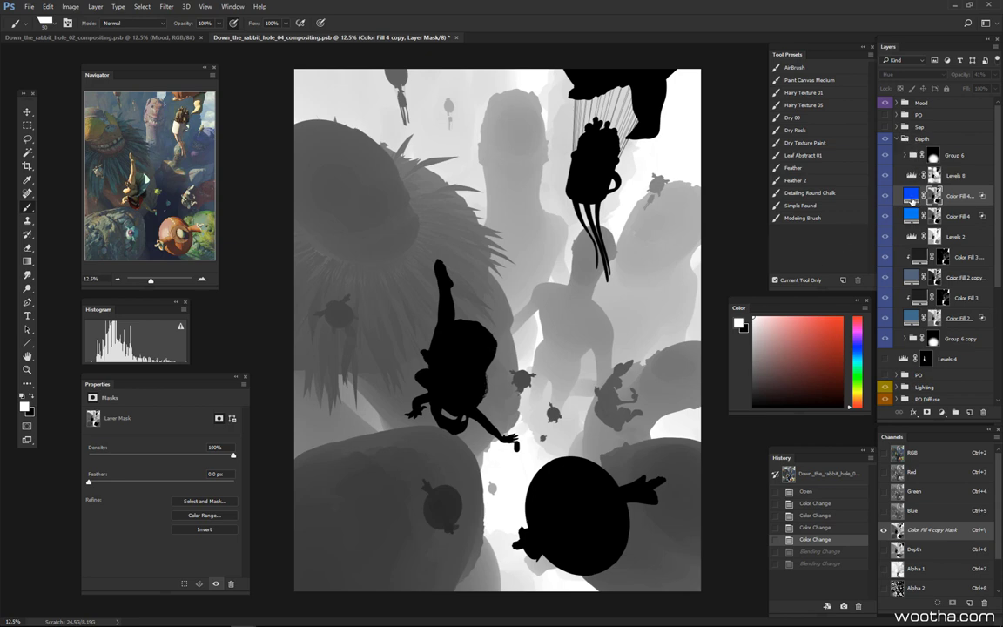
{"action": "key", "text": "ctrl+2"}
{"action": "left_click", "coordinate": [898, 140]}
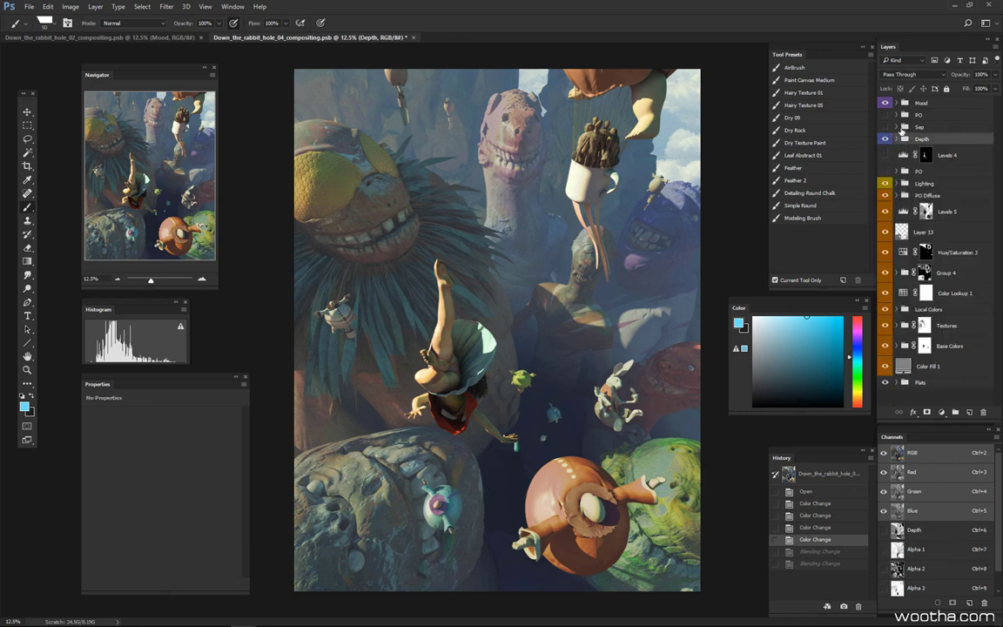
Show the Sep group and try placing it below the Depth group, undoing and redoing the move to compare
{"action": "left_click", "coordinate": [885, 127]}
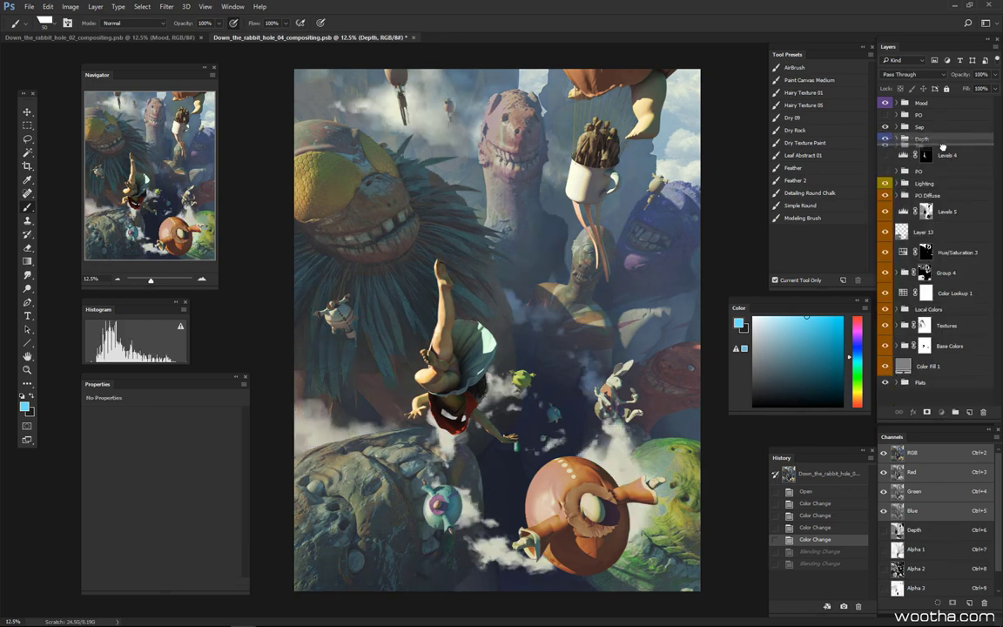
{"action": "left_click_drag", "start_coordinate": [943, 147], "coordinate": [941, 123]}
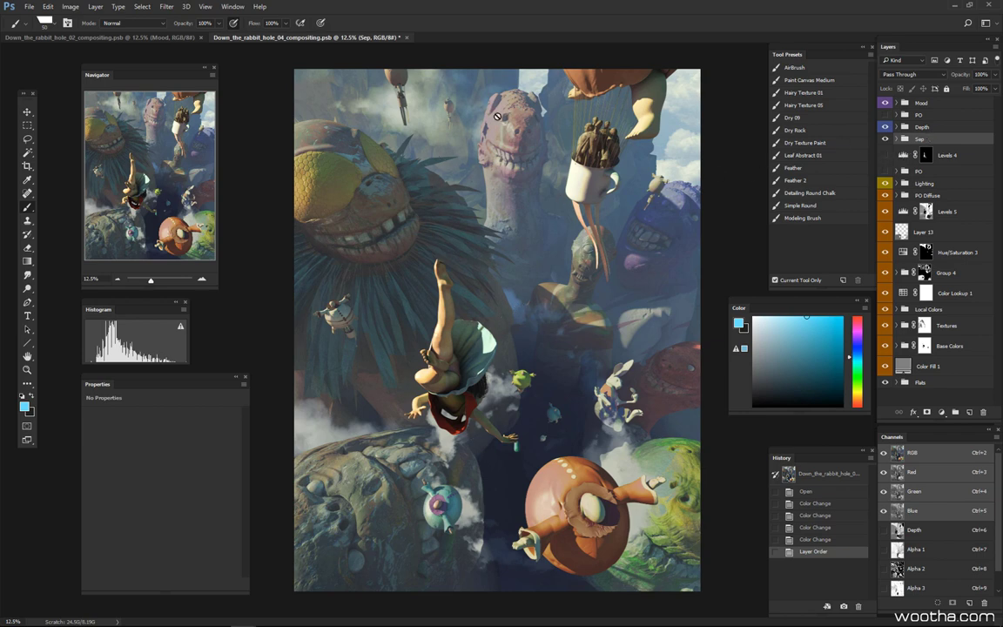
{"action": "key", "text": "ctrl+z"}
{"action": "key", "text": "ctrl+z"}
{"action": "key", "text": "ctrl+z"}
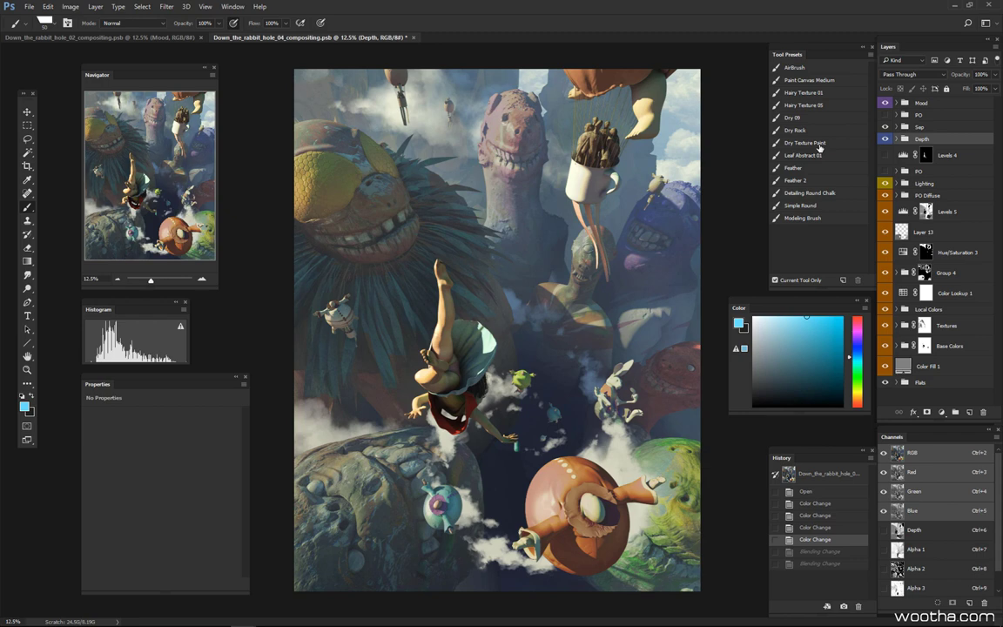
Move the Sep group beneath Depth once more to compare the clouds, and undo the reordering
{"action": "left_click_drag", "start_coordinate": [919, 127], "coordinate": [928, 139]}
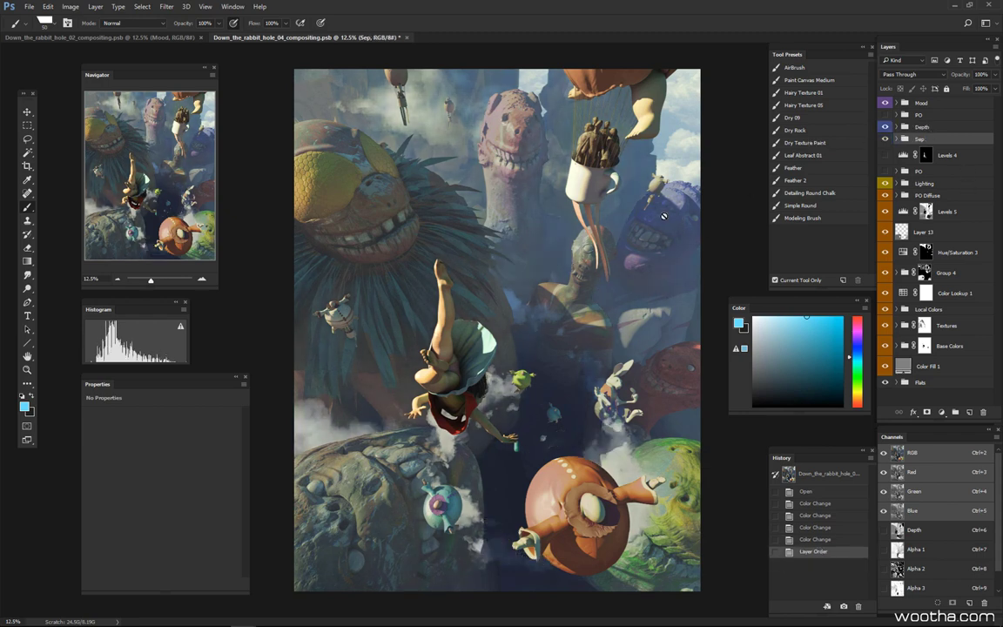
{"action": "key", "text": "ctrl+z"}
{"action": "key", "text": "ctrl+z"}
{"action": "key", "text": "ctrl+z"}
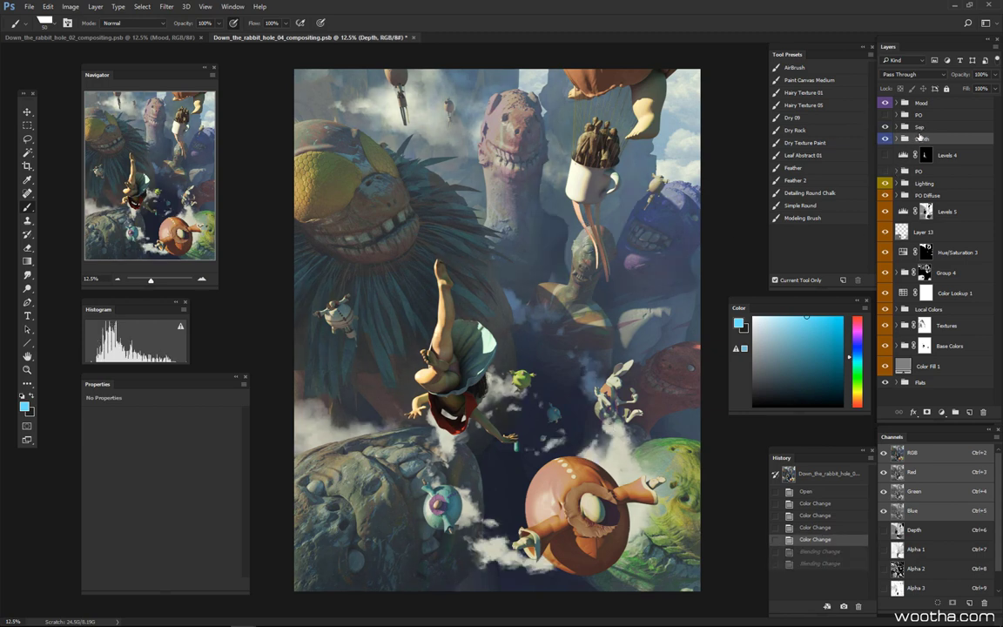
Expand the Sep group and hide the cloud layers inside it, from Layer 24 down to Layer 25
{"action": "left_click", "coordinate": [930, 128]}
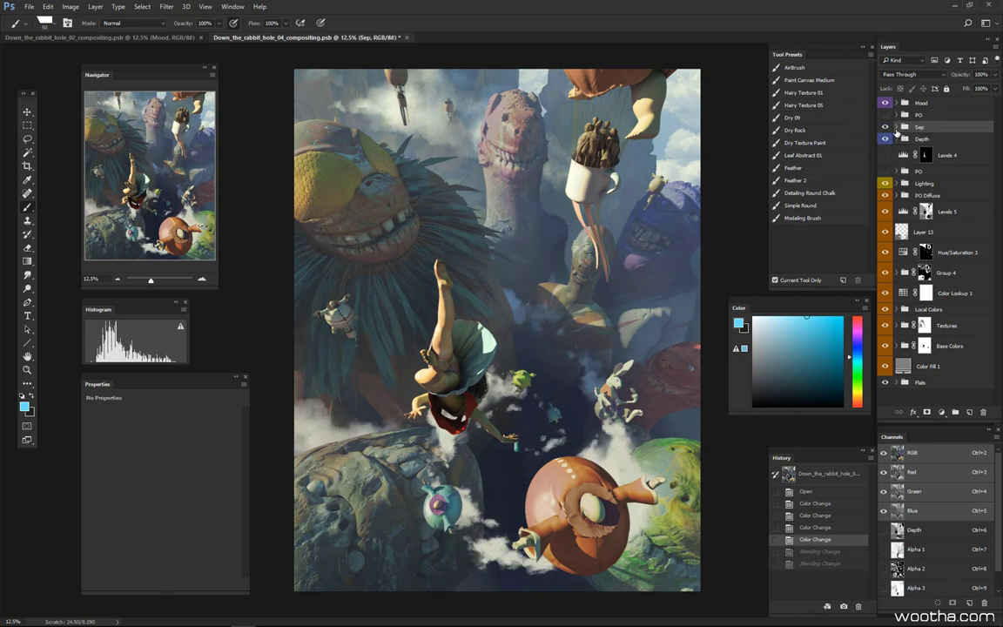
{"action": "left_click", "coordinate": [899, 128]}
{"action": "left_click_drag", "start_coordinate": [887, 144], "coordinate": [888, 204]}
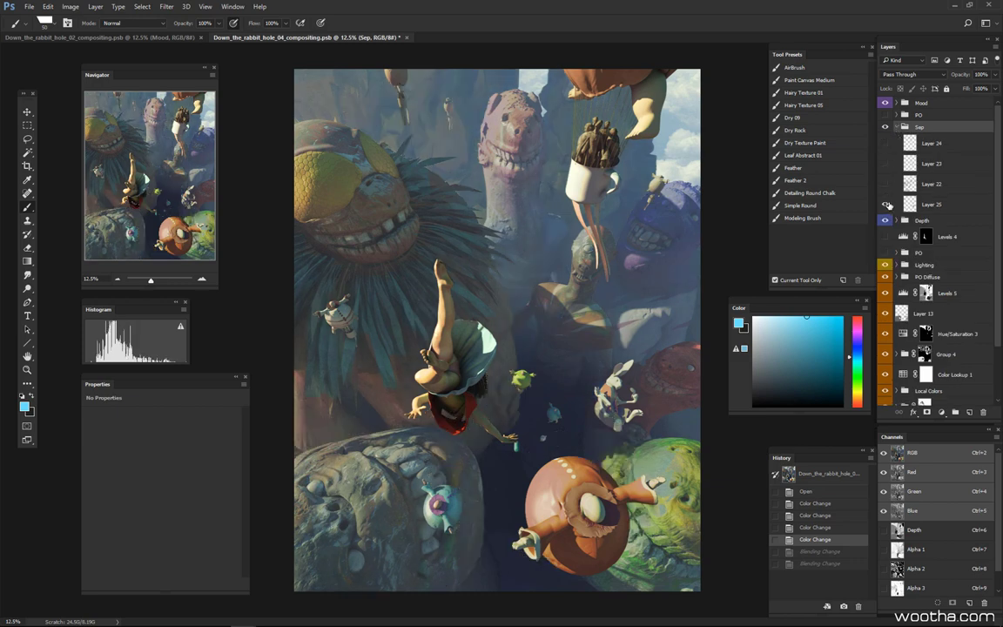
Select Layer 25 in the Sep group and toggle its visibility to compare its effect on the white rabbit
{"action": "left_click", "coordinate": [936, 209]}
{"action": "left_click", "coordinate": [945, 183]}
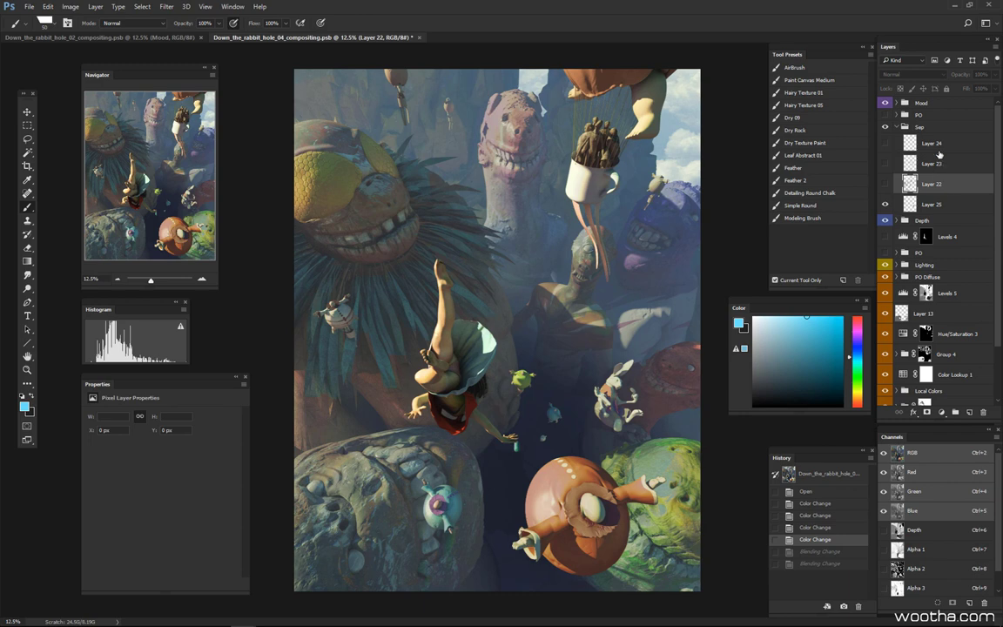
{"action": "left_click", "coordinate": [942, 207]}
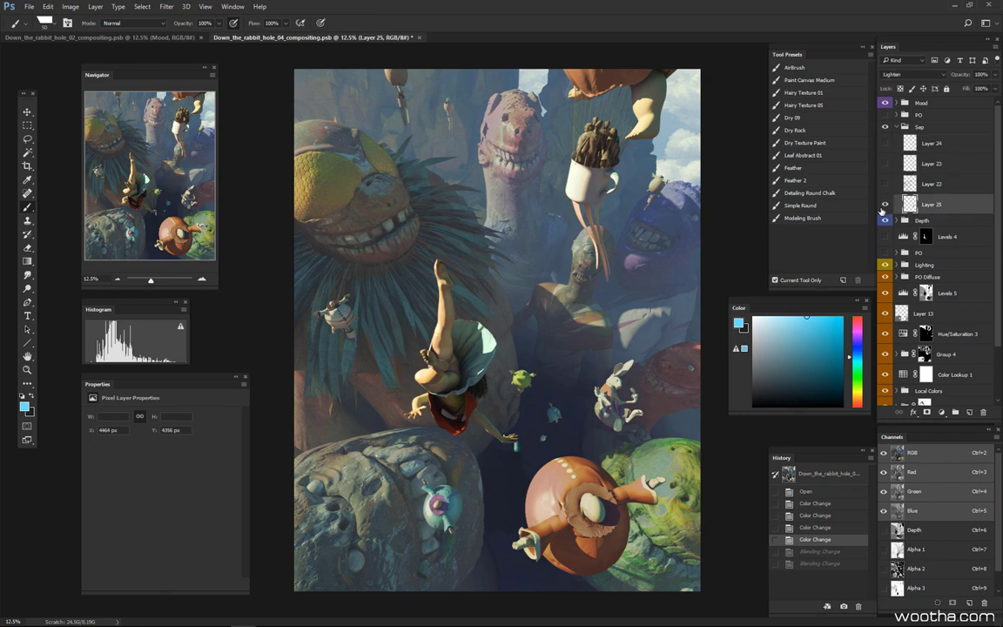
{"action": "left_click", "coordinate": [886, 208]}
{"action": "left_click", "coordinate": [885, 207]}
Load Layer 25's outline as a selection, save it as a new alpha channel, view that channel, and return to the composite image without a selection
{"action": "left_click", "coordinate": [909, 206], "text": "ctrl"}
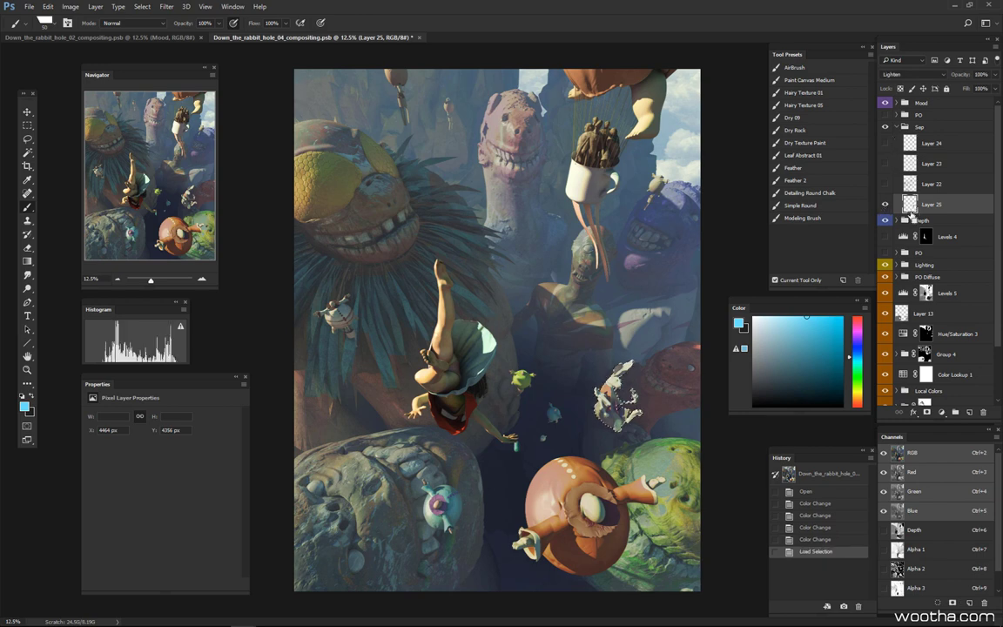
{"action": "scroll", "coordinate": [999, 571], "scroll_direction": "down", "scroll_amount": 1}
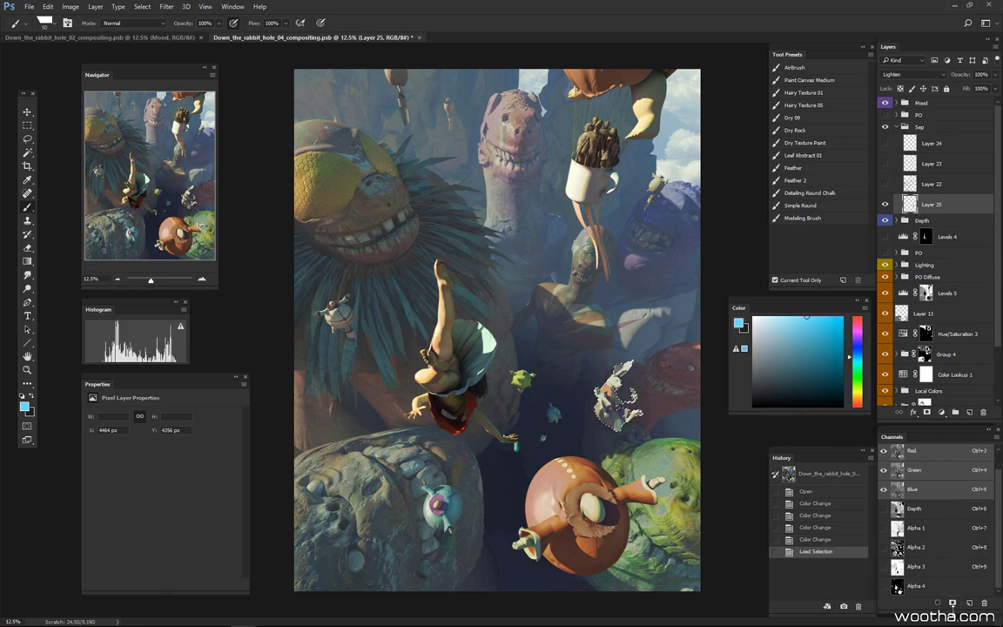
{"action": "left_click", "coordinate": [953, 603]}
{"action": "left_click", "coordinate": [911, 588]}
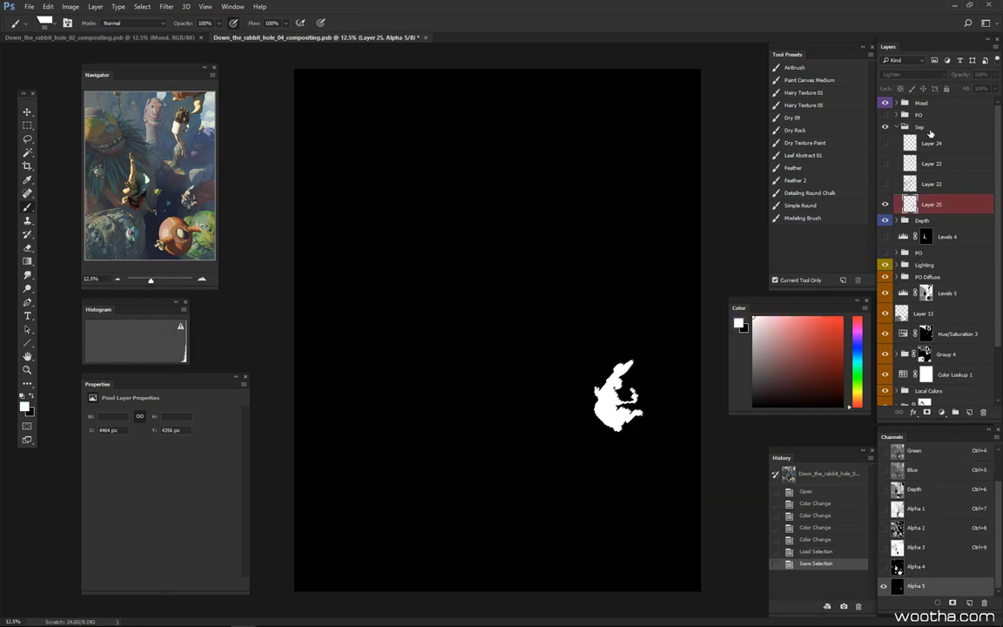
{"action": "key", "text": "ctrl+2"}
{"action": "key", "text": "ctrl+d"}
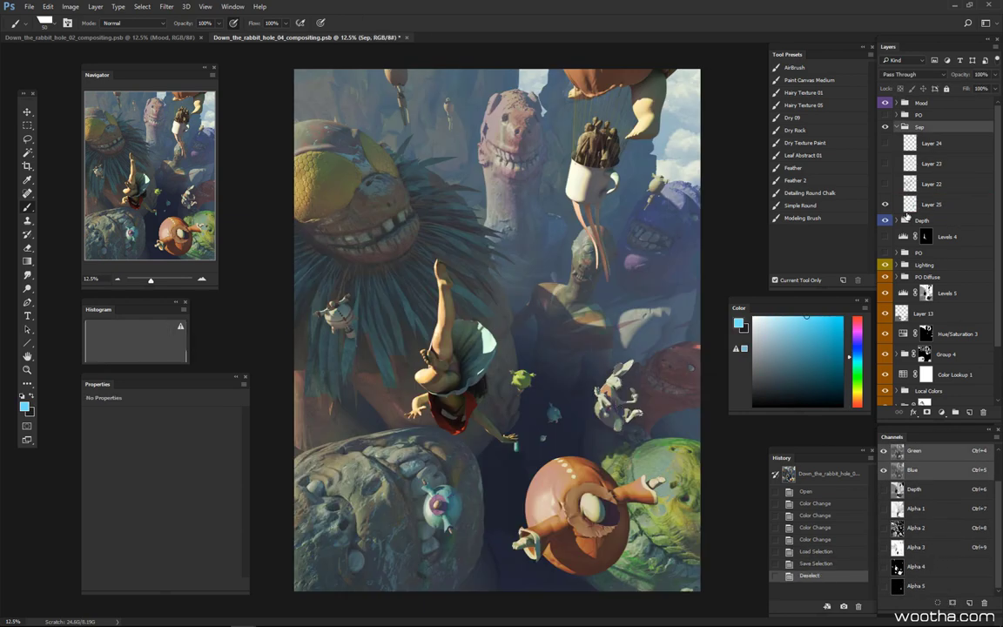
Toggle Layer 25 and examine the white rabbit's separation from the background up close
{"action": "left_click", "coordinate": [886, 204]}
{"action": "scroll", "coordinate": [629, 408], "scroll_direction": "up", "scroll_amount": 3}
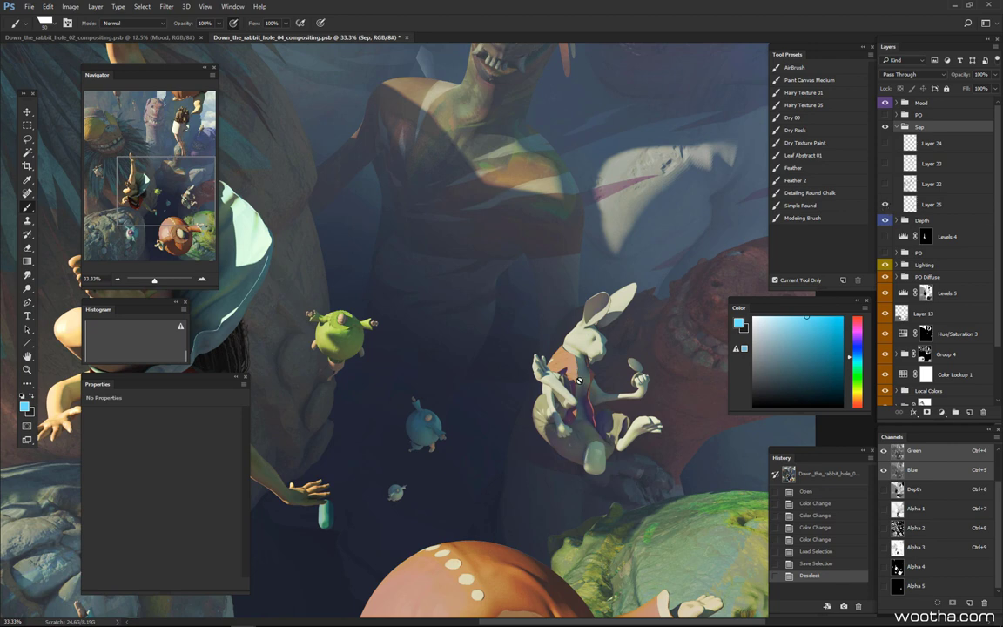
{"action": "key", "text": "ctrl+minus"}
{"action": "key", "text": "ctrl+minus"}
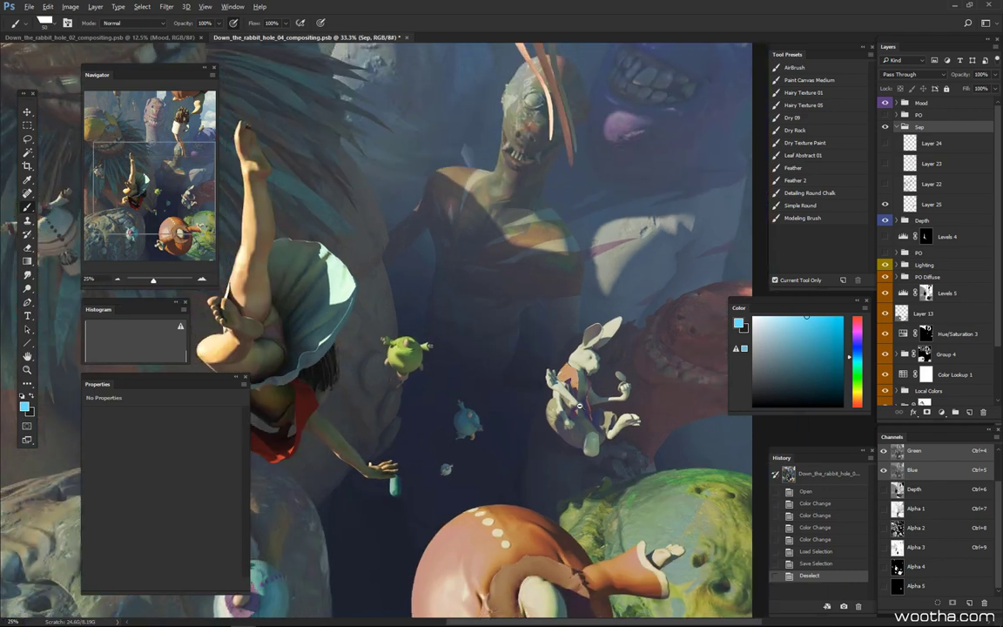
{"action": "key", "text": "ctrl+minus"}
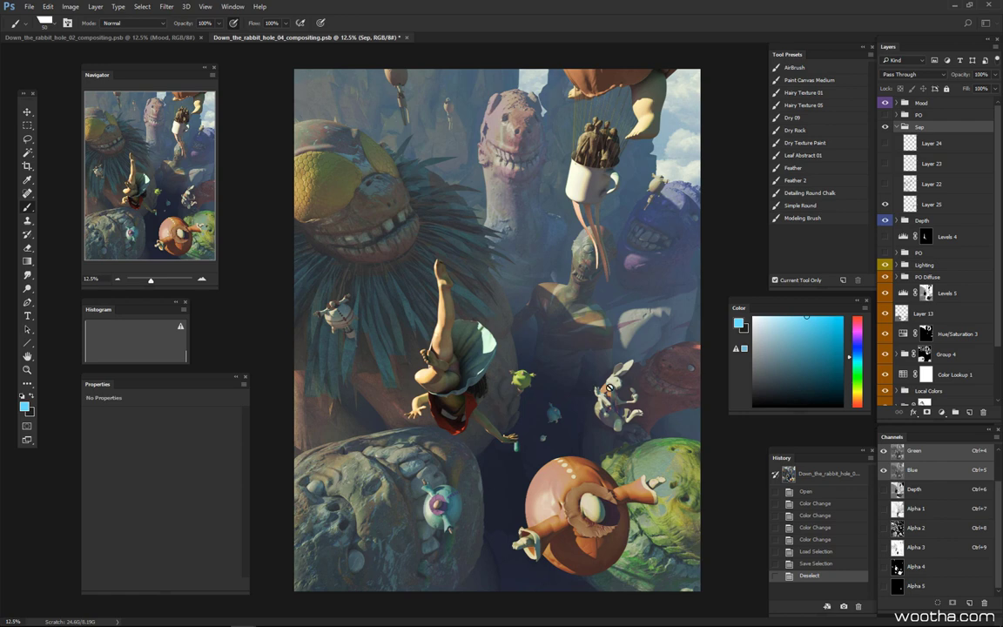
Show Layer 22 in the Sep group, switching it off and on repeatedly to compare the background clouds
{"action": "left_click", "coordinate": [886, 183]}
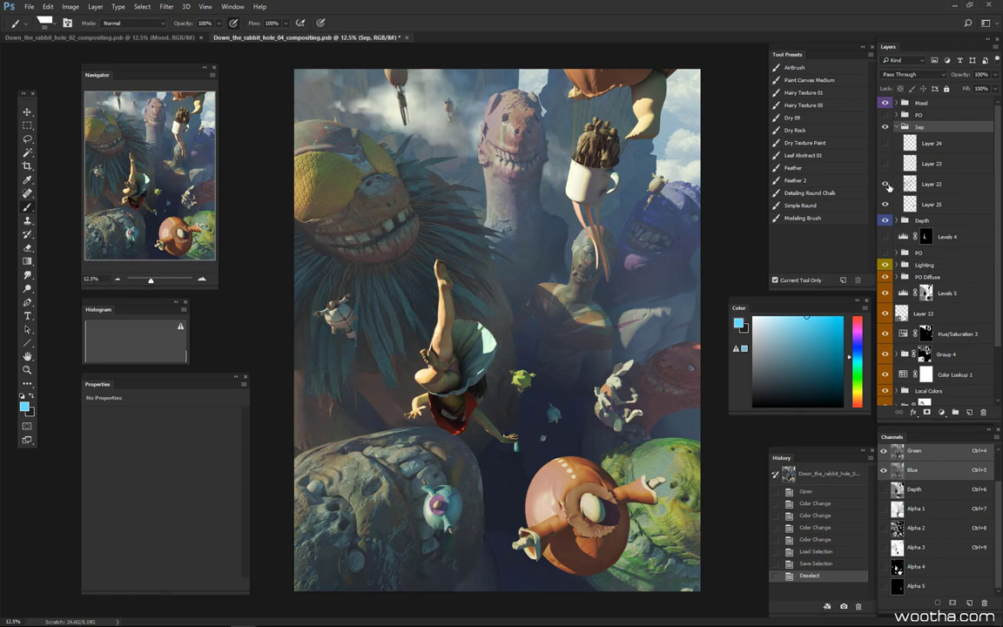
{"action": "left_click", "coordinate": [886, 184]}
{"action": "left_click", "coordinate": [887, 185]}
{"action": "left_click", "coordinate": [887, 185]}
{"action": "left_click", "coordinate": [887, 185]}
{"action": "left_click", "coordinate": [888, 188]}
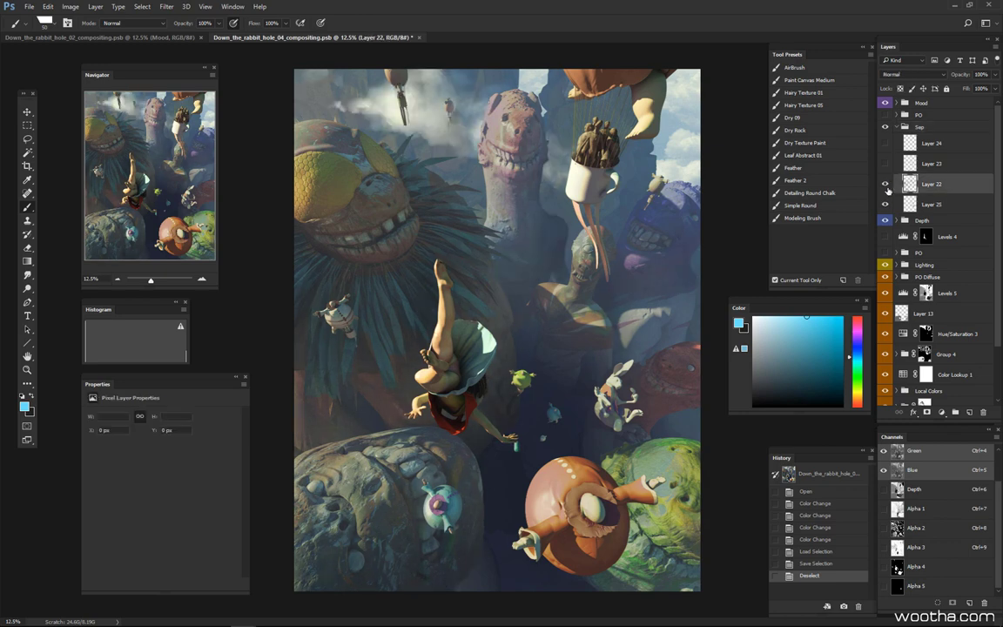
{"action": "left_click", "coordinate": [887, 185]}
{"action": "left_click", "coordinate": [886, 184]}
{"action": "left_click", "coordinate": [887, 186]}
{"action": "left_click", "coordinate": [887, 186]}
{"action": "left_click", "coordinate": [887, 186]}
{"action": "left_click", "coordinate": [888, 186]}
{"action": "left_click", "coordinate": [887, 185]}
{"action": "left_click", "coordinate": [887, 185]}
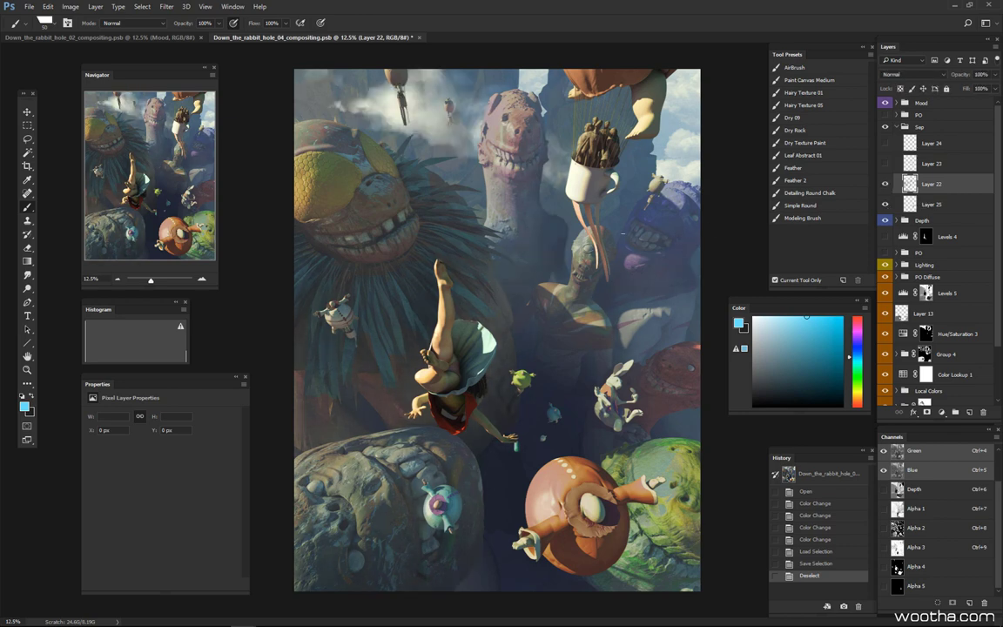
{"action": "left_click", "coordinate": [886, 184]}
{"action": "left_click", "coordinate": [886, 185]}
{"action": "left_click", "coordinate": [887, 184]}
{"action": "left_click", "coordinate": [887, 185]}
{"action": "left_click", "coordinate": [887, 186]}
{"action": "left_click", "coordinate": [886, 186]}
Show Layer 23 and Layer 24 in the Sep group, toggling Layer 23 to compare the image with and without its clouds
{"action": "left_click", "coordinate": [920, 165]}
{"action": "left_click", "coordinate": [886, 164]}
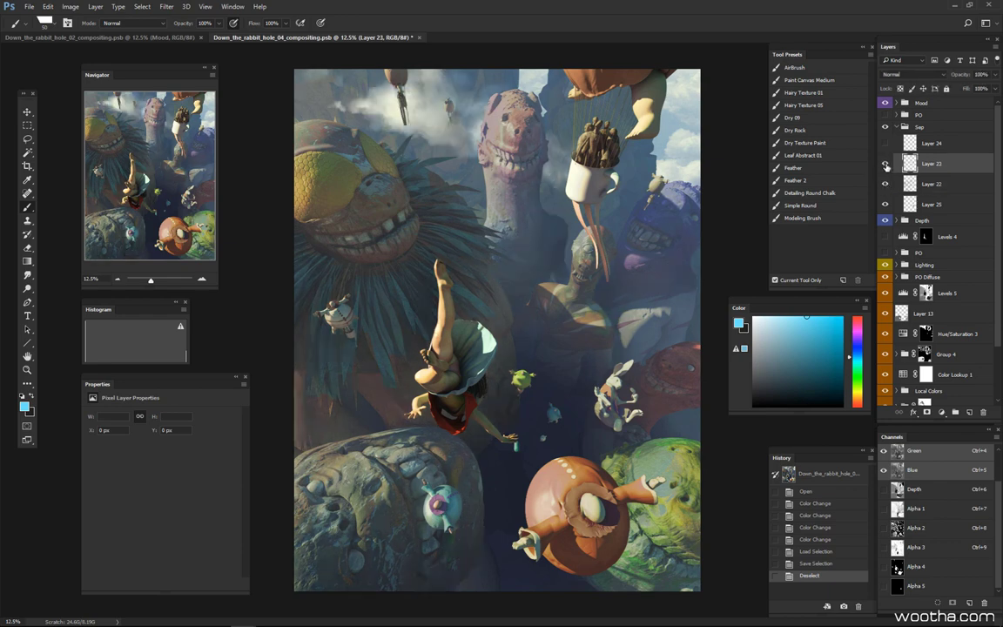
{"action": "left_click", "coordinate": [886, 163]}
{"action": "left_click", "coordinate": [885, 164]}
{"action": "left_click", "coordinate": [887, 164]}
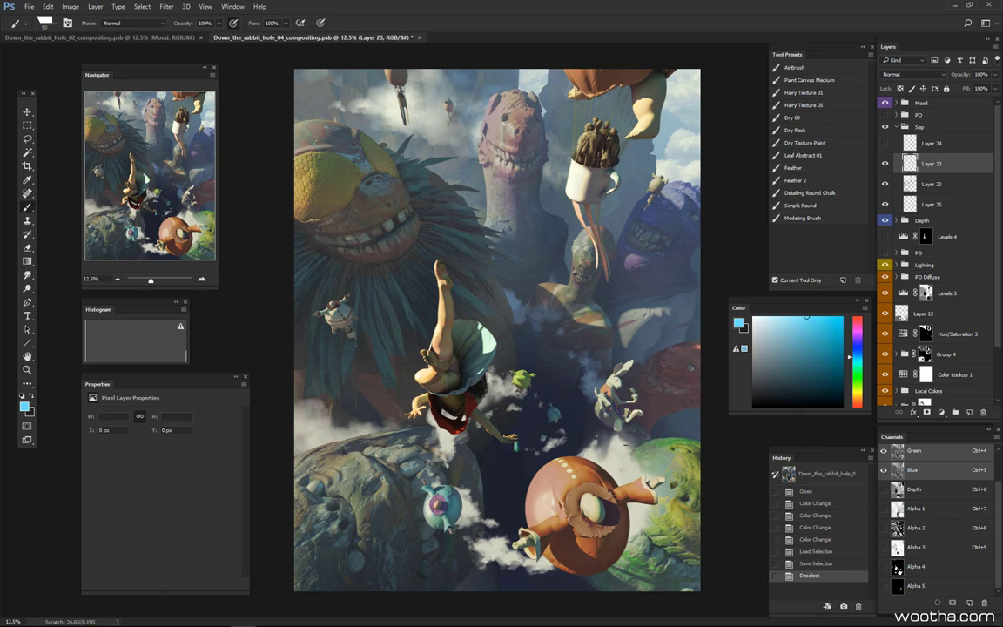
{"action": "left_click", "coordinate": [885, 143]}
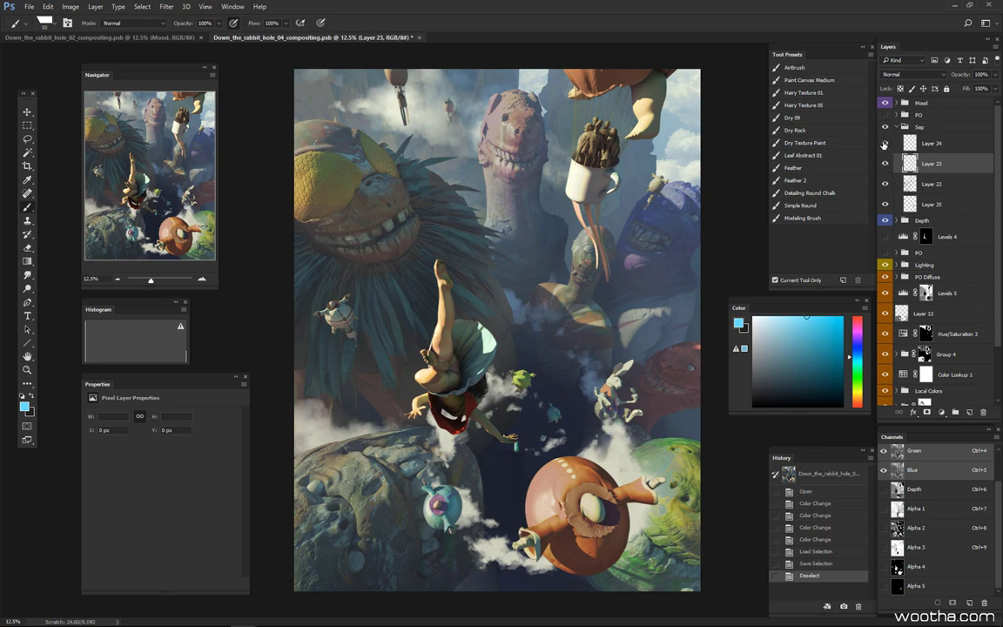
{"action": "left_click", "coordinate": [930, 143]}
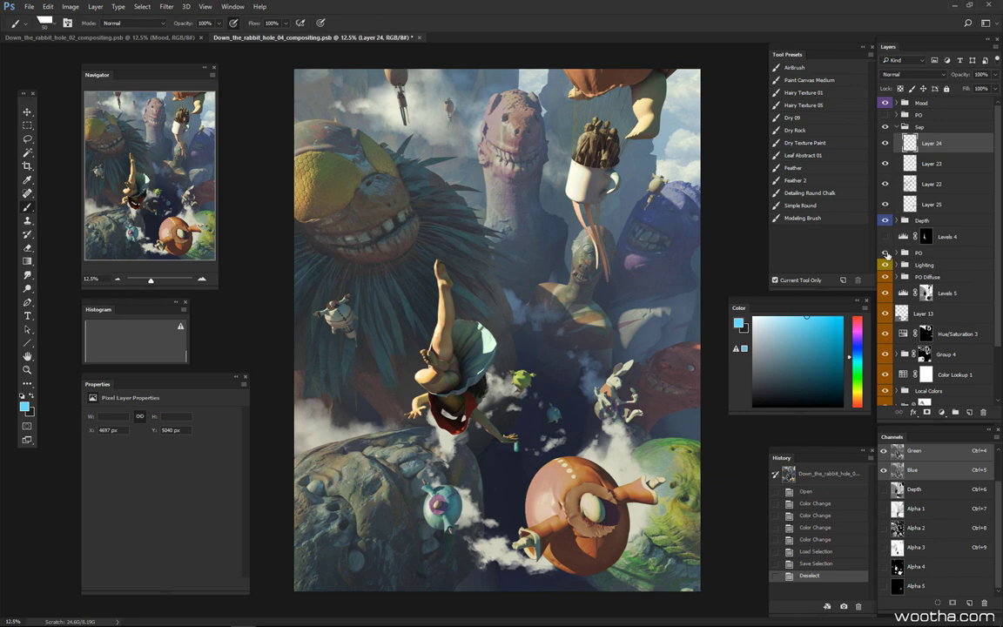
Show the PO group below Levels 4 and the Levels 4 adjustment, toggling each to compare its effect
{"action": "left_click", "coordinate": [886, 252]}
{"action": "left_click", "coordinate": [885, 252]}
{"action": "left_click", "coordinate": [886, 252]}
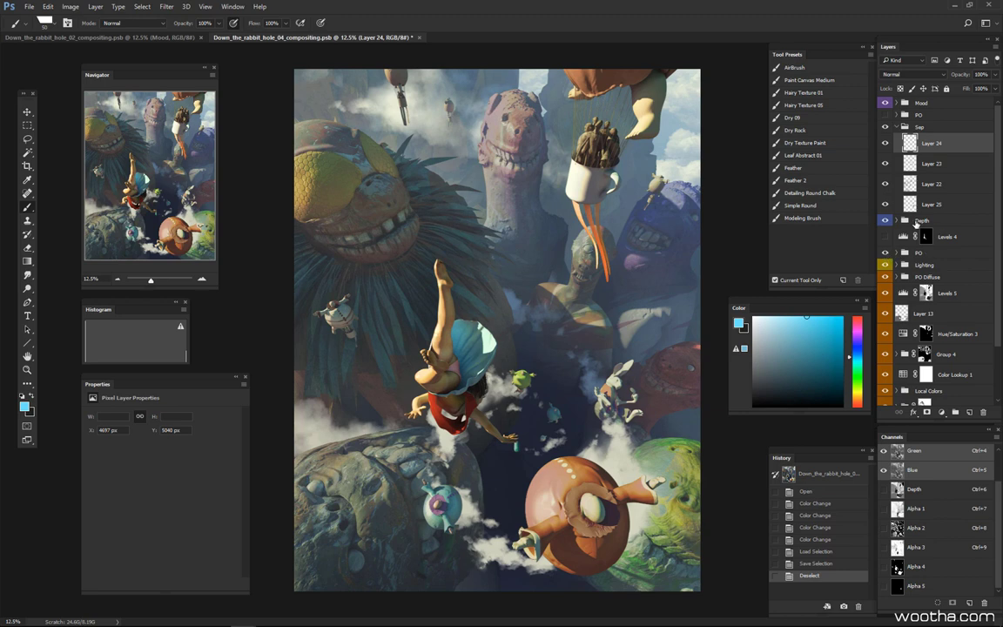
{"action": "left_click", "coordinate": [887, 244]}
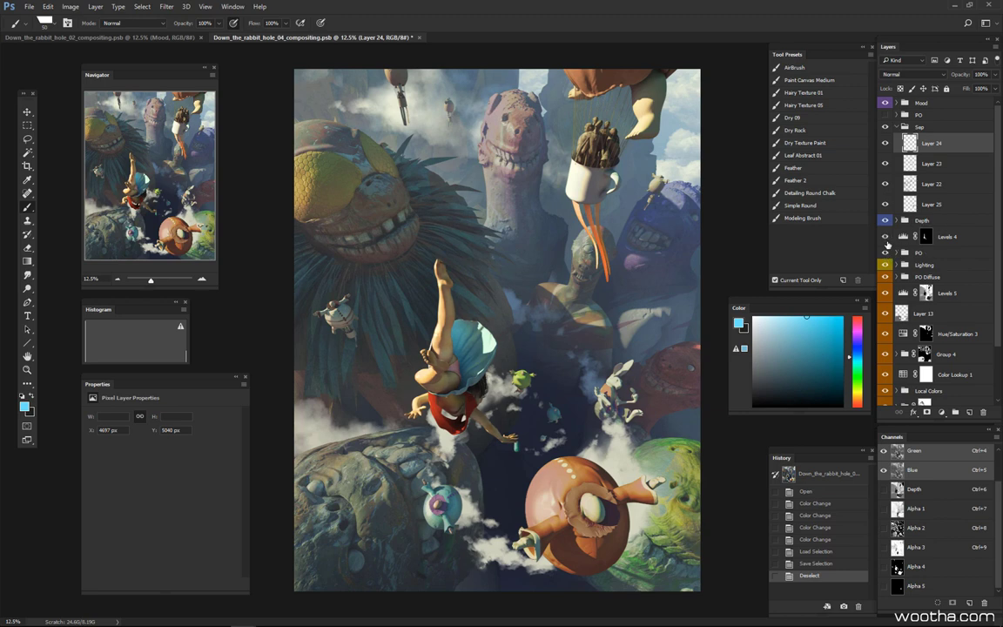
{"action": "left_click", "coordinate": [886, 244]}
{"action": "left_click", "coordinate": [886, 244]}
Expand the lower PO group, compare the girl with the group hidden and shown, and collapse it again
{"action": "left_click", "coordinate": [893, 253]}
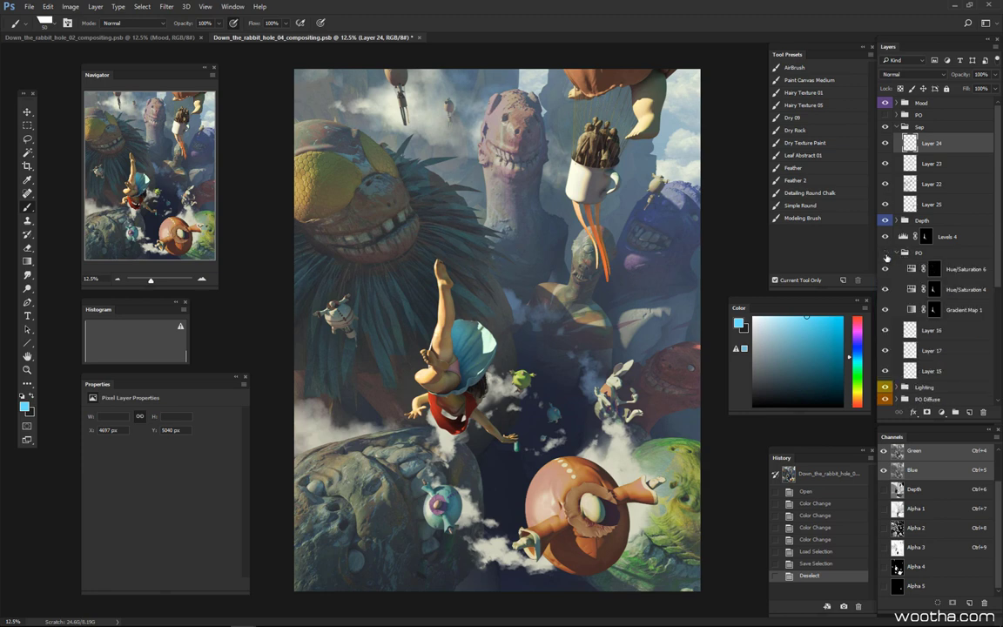
{"action": "left_click", "coordinate": [887, 256]}
{"action": "left_click", "coordinate": [886, 256]}
{"action": "left_click", "coordinate": [887, 256]}
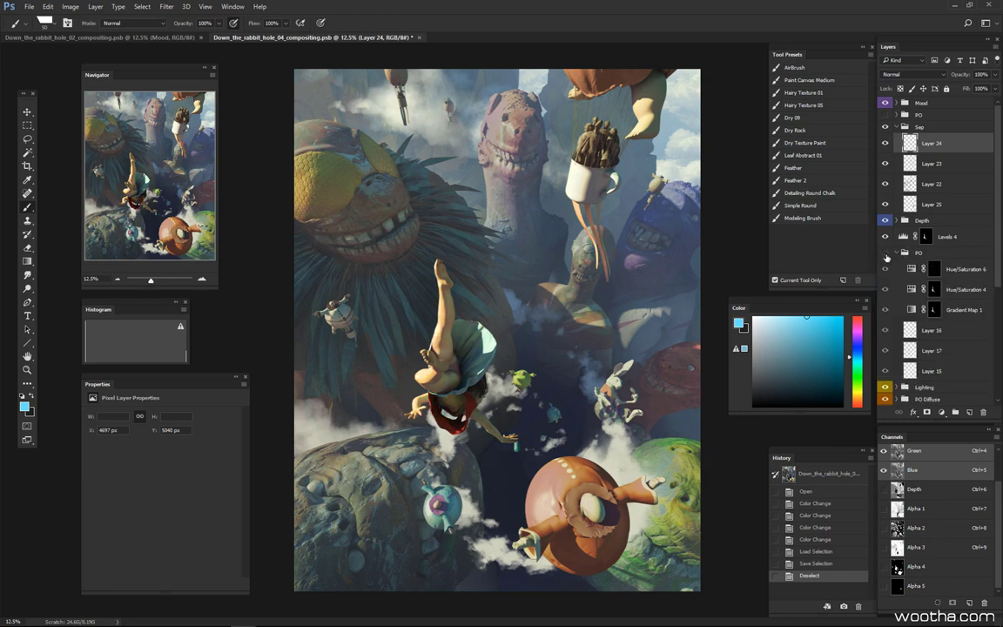
{"action": "left_click", "coordinate": [886, 254]}
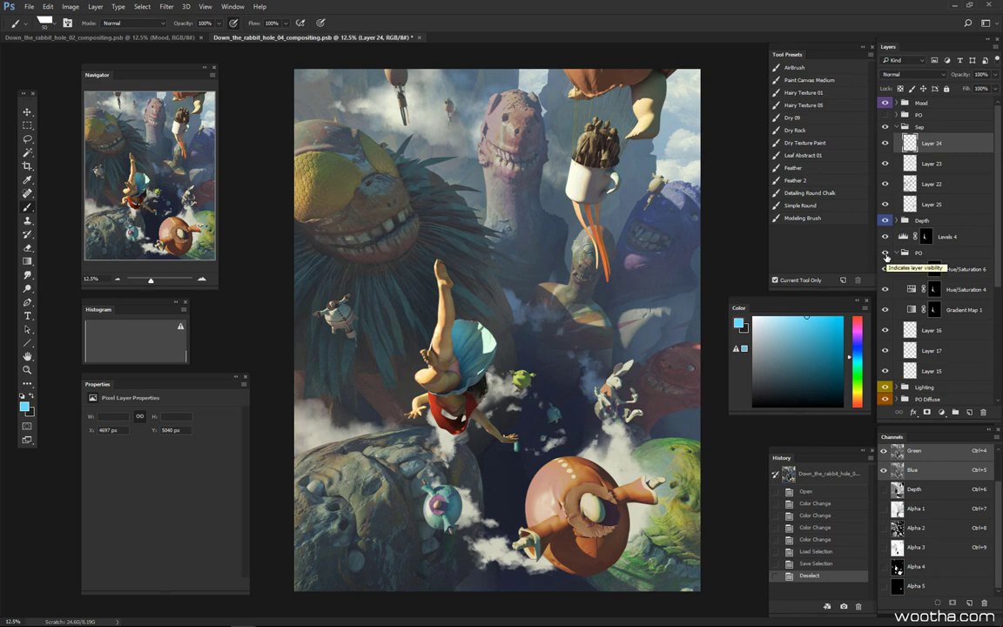
{"action": "left_click", "coordinate": [886, 255]}
{"action": "left_click", "coordinate": [886, 255]}
{"action": "left_click", "coordinate": [896, 253]}
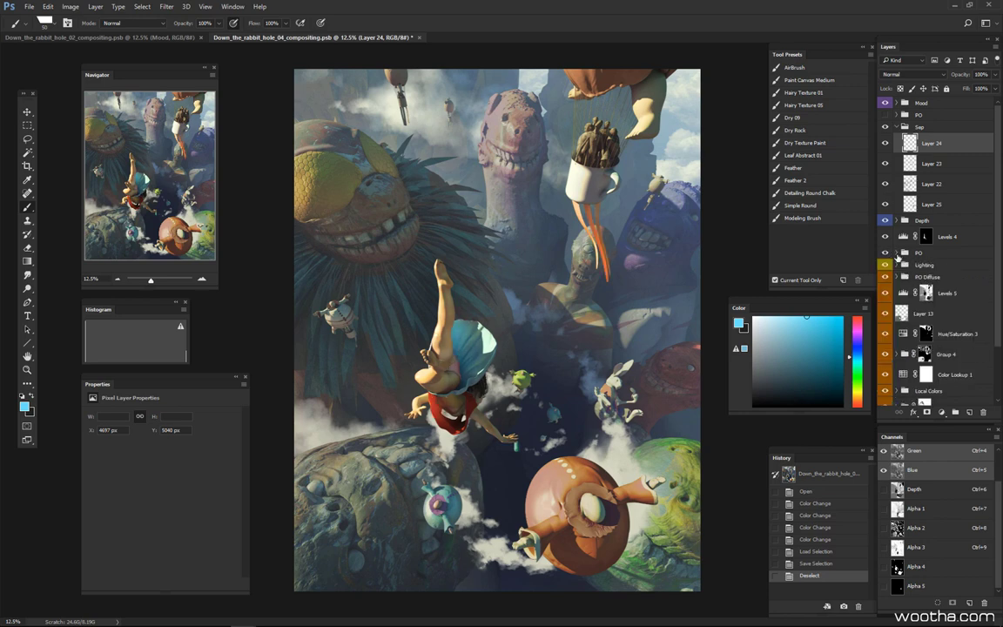
Compare the image with and without Levels 4, and show the PO group between Mood and Sep
{"action": "left_click", "coordinate": [886, 237]}
{"action": "left_click", "coordinate": [886, 237]}
{"action": "left_click", "coordinate": [885, 116]}
{"action": "left_click", "coordinate": [886, 117]}
{"action": "left_click", "coordinate": [886, 117]}
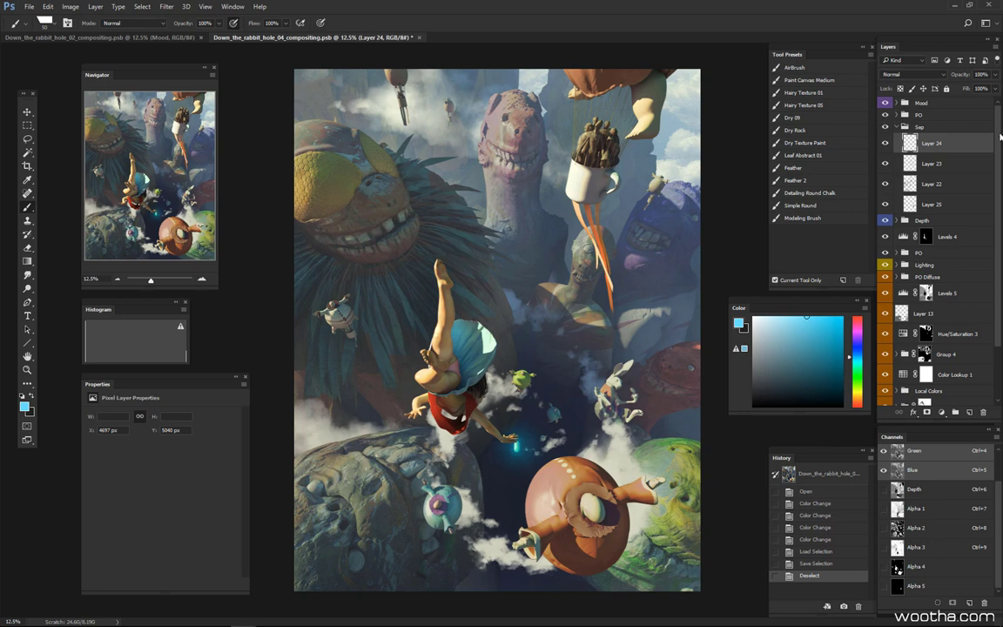
Collapse the Sep group and compare the image with both PO groups hidden and shown
{"action": "left_click", "coordinate": [899, 128]}
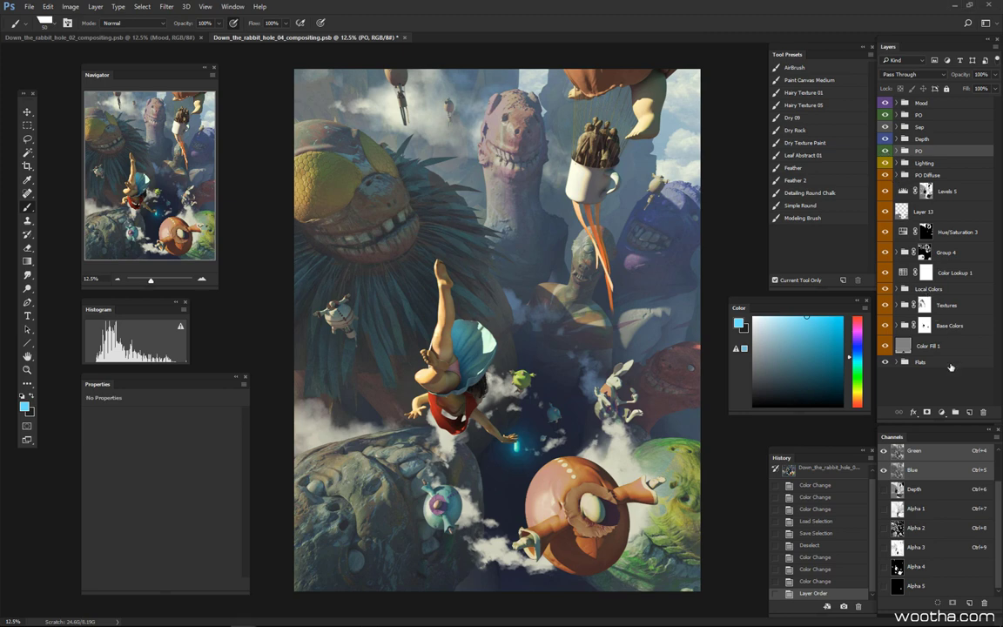
{"action": "left_click", "coordinate": [939, 347]}
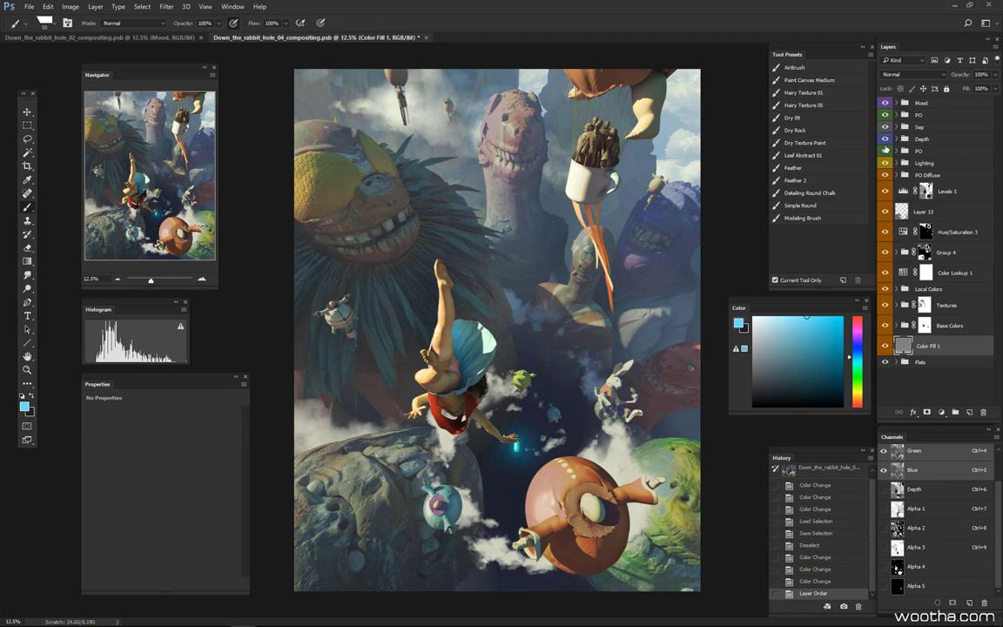
{"action": "left_click", "coordinate": [886, 115]}
{"action": "left_click", "coordinate": [886, 115]}
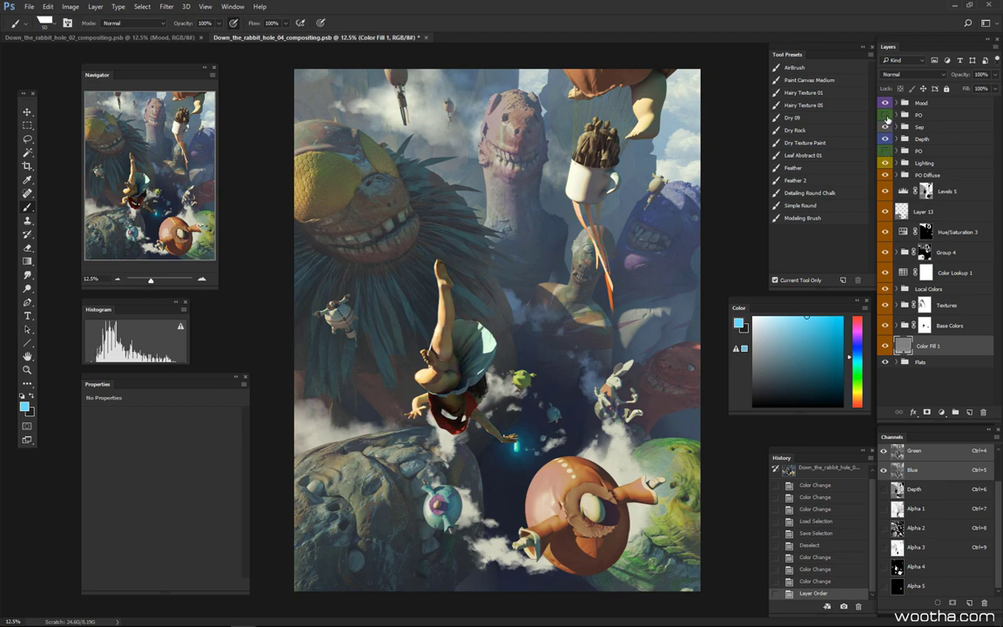
{"action": "left_click", "coordinate": [886, 115]}
{"action": "left_click", "coordinate": [886, 151]}
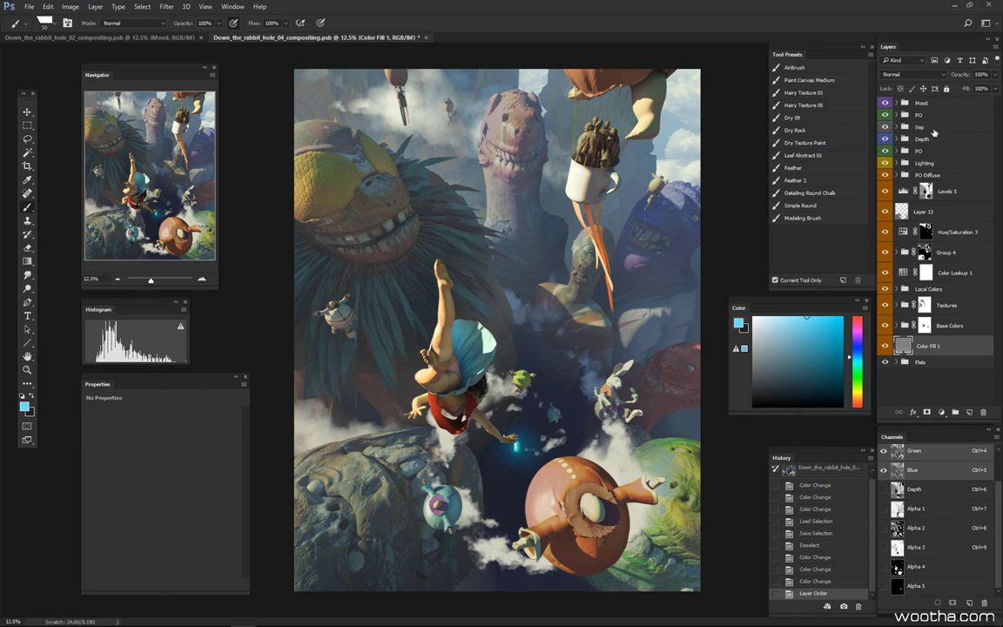
Select the Sep group, then expand and collapse it to review its layers
{"action": "left_click", "coordinate": [895, 127]}
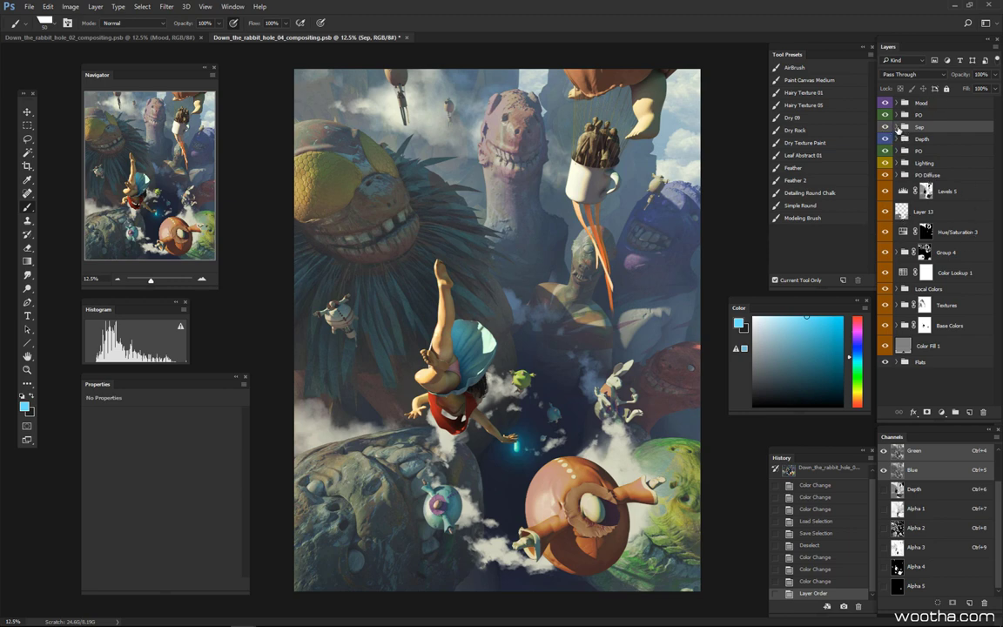
{"action": "left_click", "coordinate": [900, 129]}
{"action": "left_click", "coordinate": [901, 129]}
{"action": "left_click", "coordinate": [900, 128]}
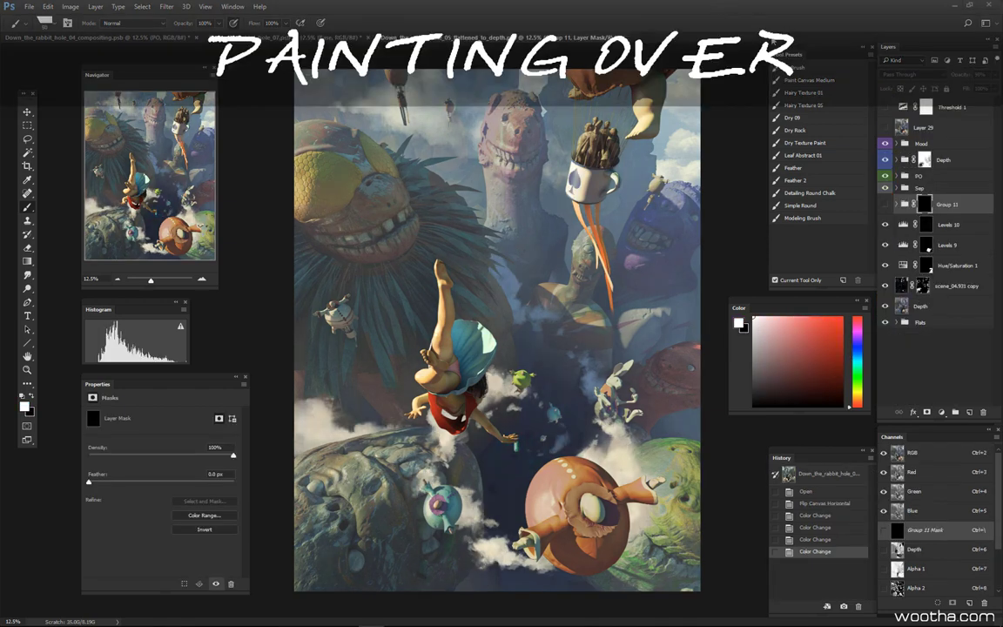
Delete Group 11's layer mask, then delete the group together with its contents
{"action": "left_click", "coordinate": [953, 147]}
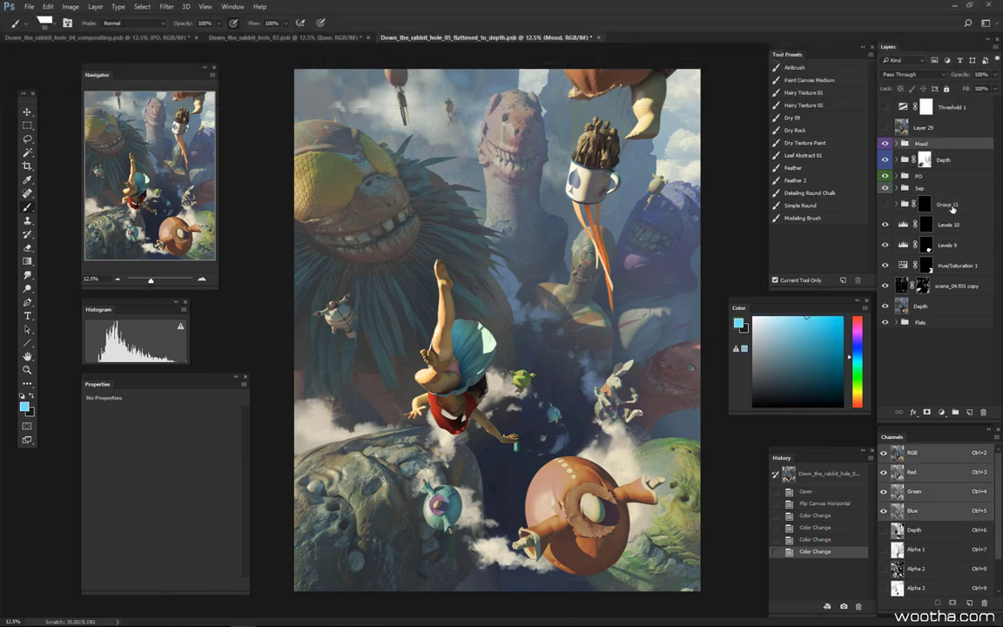
{"action": "left_click", "coordinate": [924, 204]}
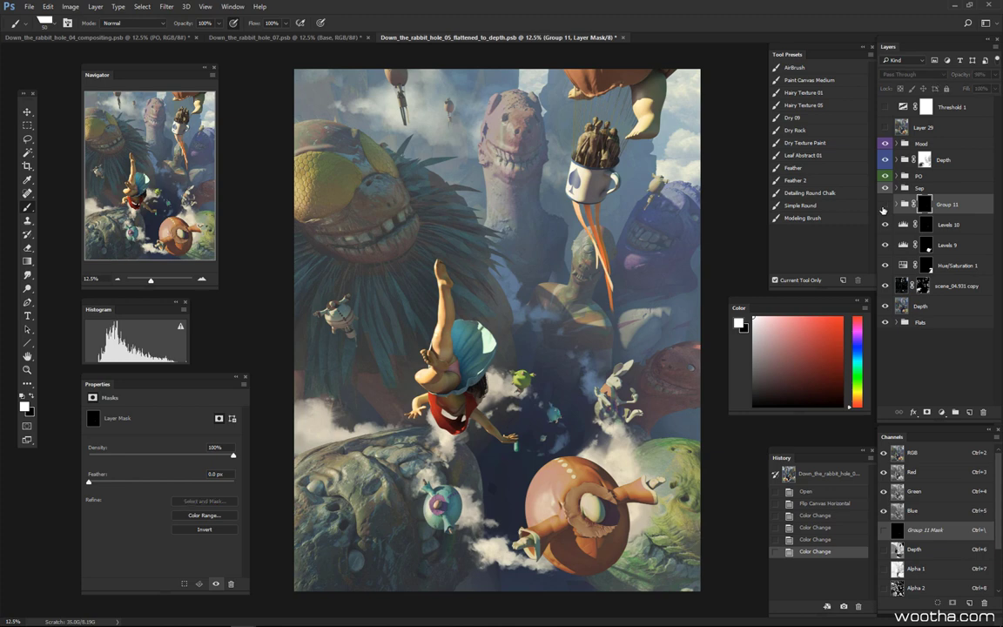
{"action": "left_click", "coordinate": [984, 412]}
{"action": "left_click", "coordinate": [984, 413]}
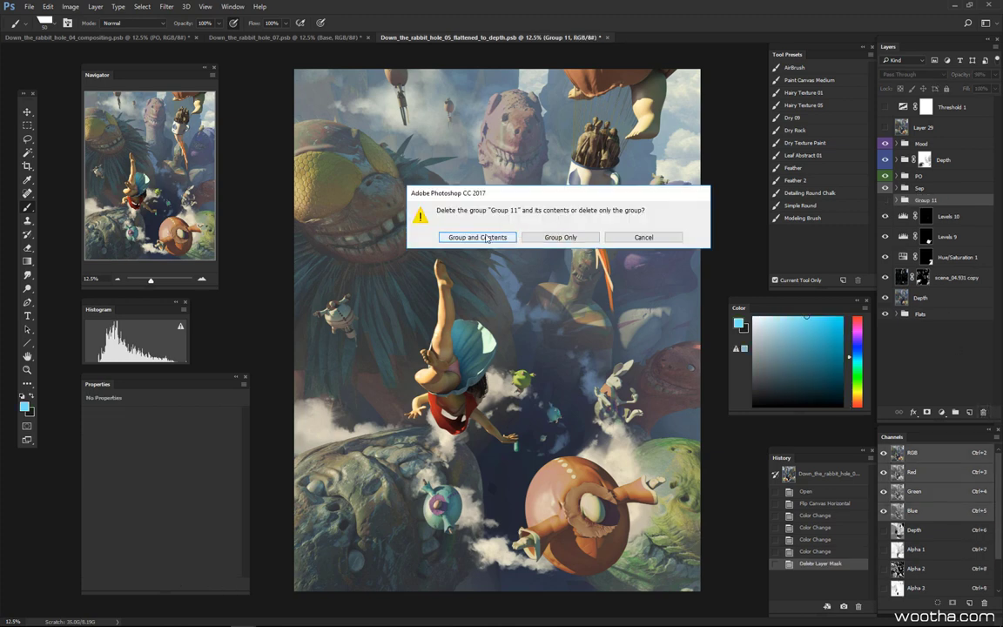
{"action": "left_click", "coordinate": [505, 214]}
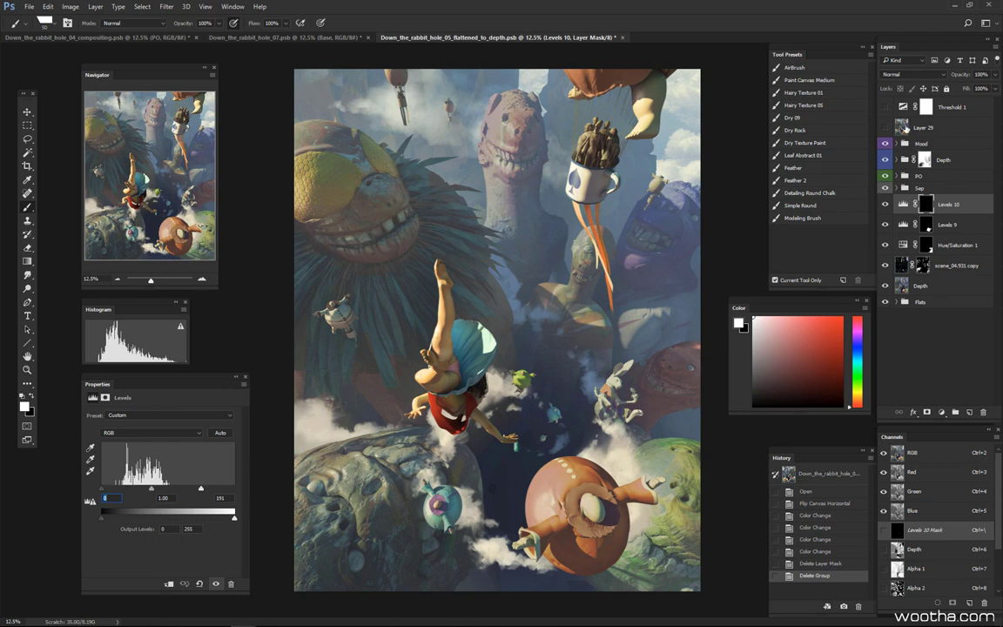
Hide everything from the Mood group down to scene_04.931 copy, select the flattened Depth layer, and show scene_04.931 copy again
{"action": "left_click_drag", "start_coordinate": [885, 146], "coordinate": [889, 264]}
{"action": "left_click", "coordinate": [920, 285]}
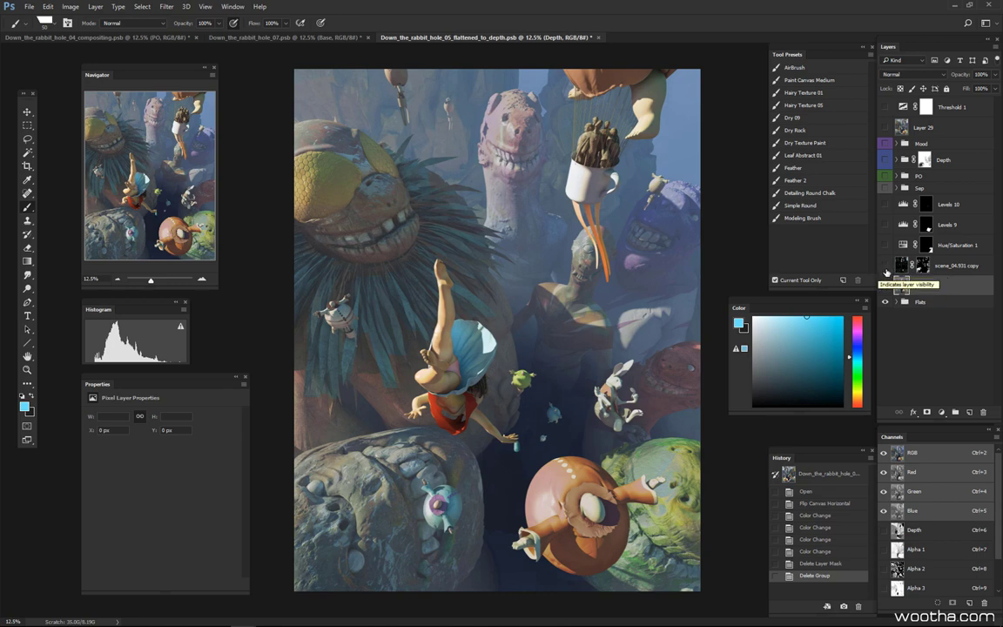
{"action": "left_click", "coordinate": [886, 286]}
{"action": "left_click", "coordinate": [887, 267]}
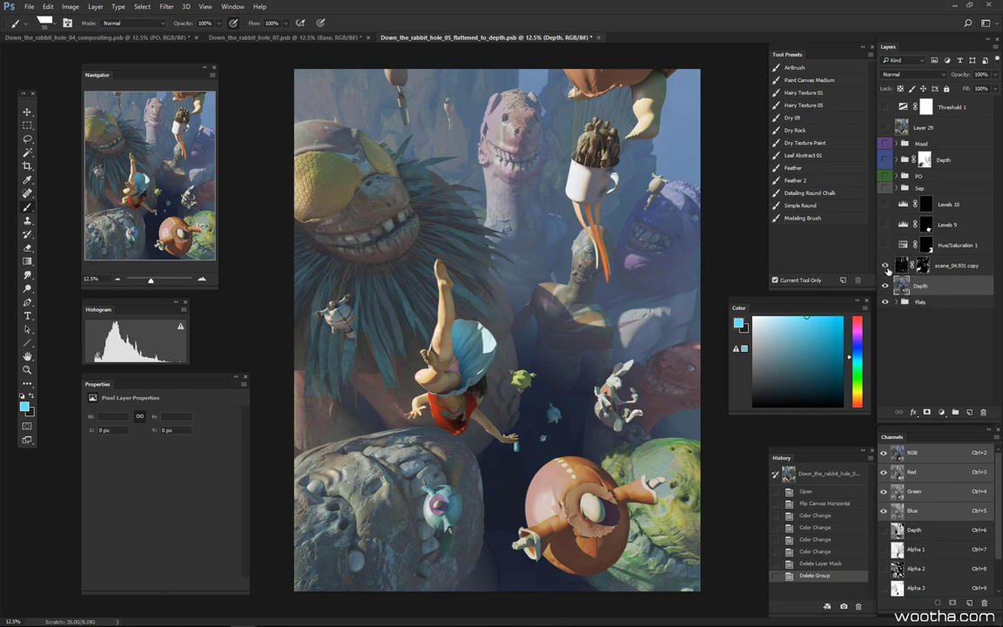
{"action": "left_click", "coordinate": [793, 475]}
{"action": "scroll", "coordinate": [955, 239], "scroll_direction": "down", "scroll_amount": 3}
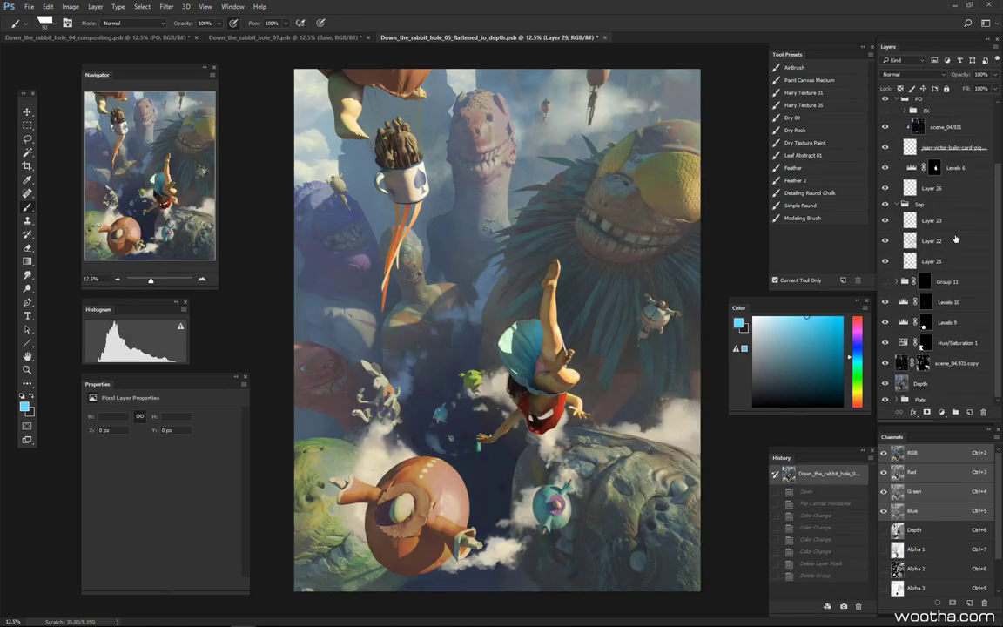
{"action": "key", "text": "ctrl+z"}
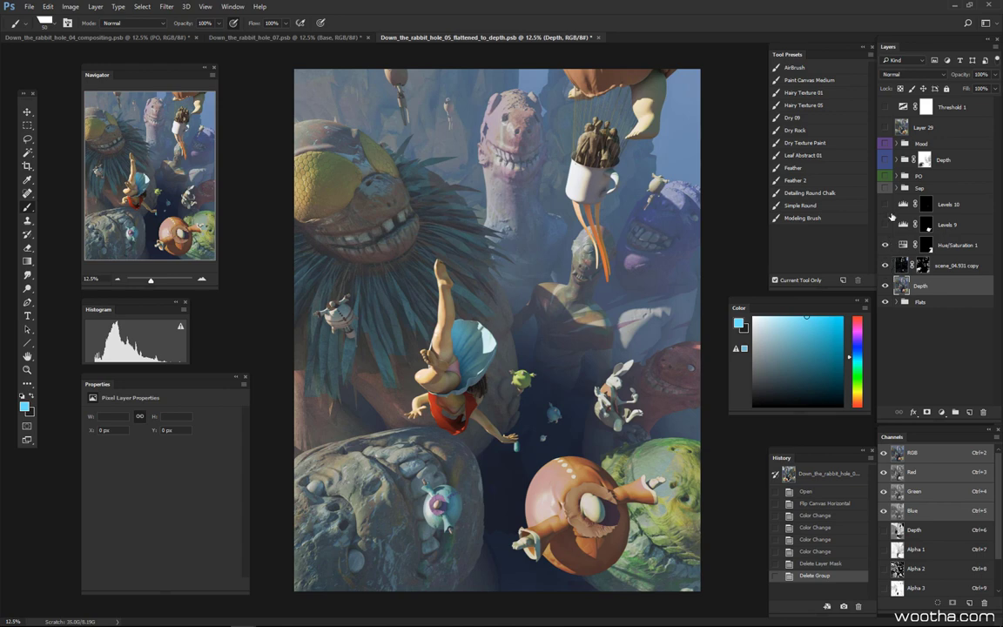
Show Hue/Saturation 1, Levels 9 and Levels 10, check Sep and hide it again, then show and select the Mood group
{"action": "left_click_drag", "start_coordinate": [885, 265], "coordinate": [887, 214]}
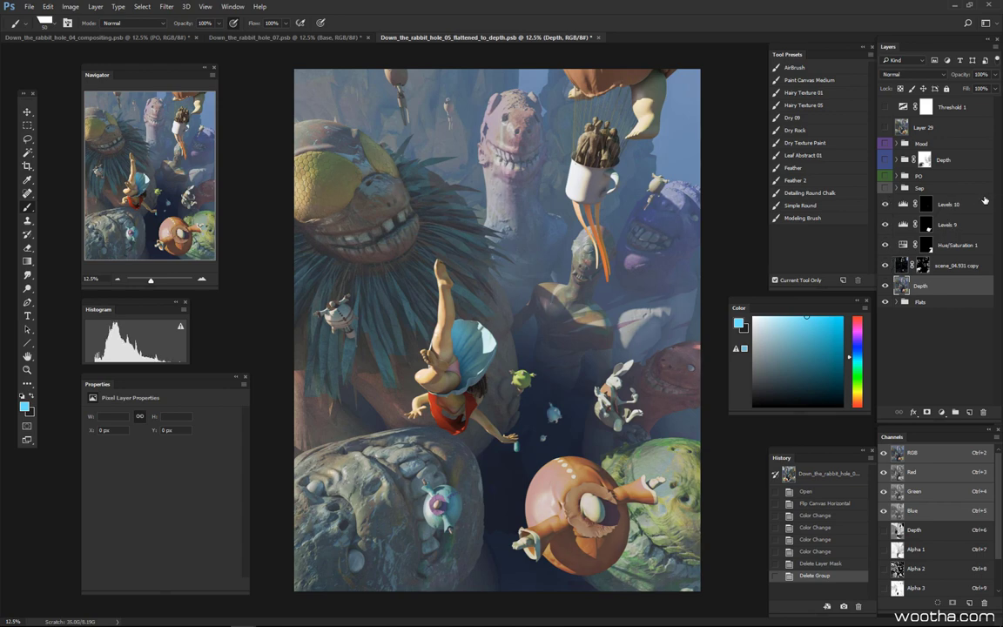
{"action": "left_click", "coordinate": [886, 189]}
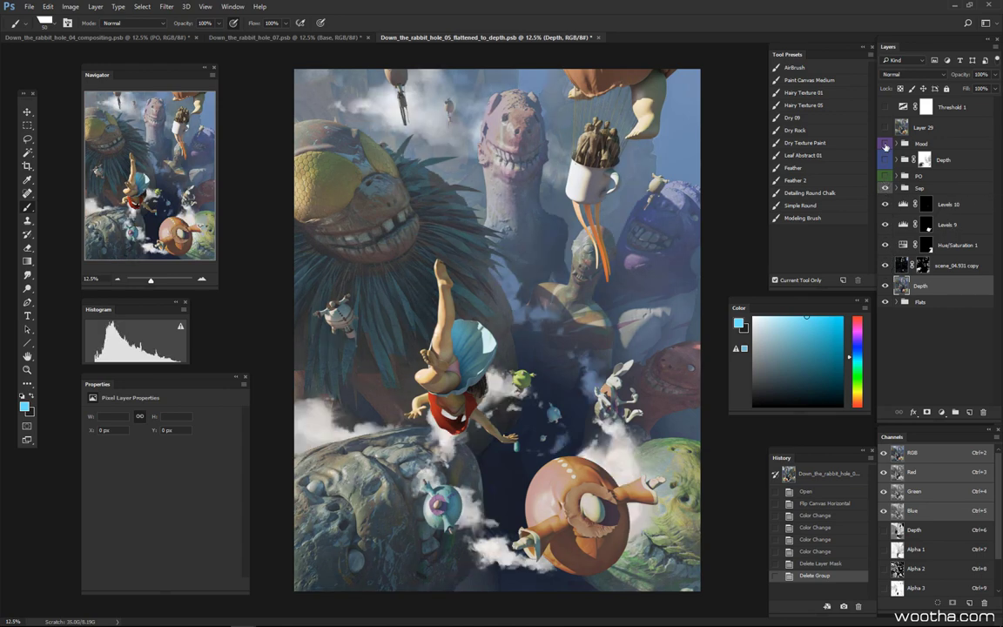
{"action": "left_click", "coordinate": [885, 143]}
{"action": "left_click", "coordinate": [886, 188]}
{"action": "left_click", "coordinate": [917, 144]}
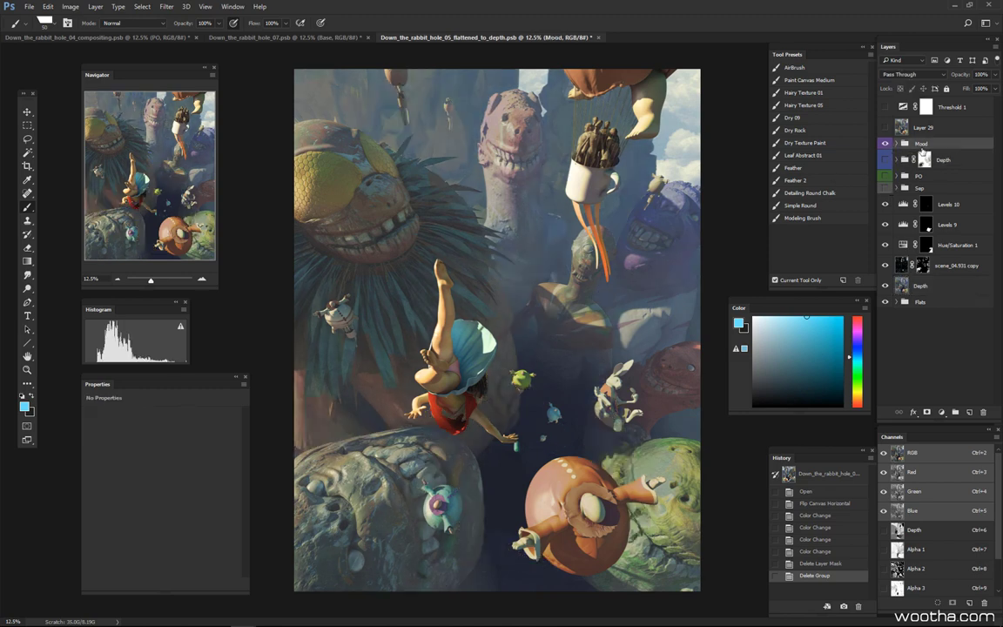
Show and expand the masked Depth group, select its layer mask, and look inside Group 10
{"action": "left_click", "coordinate": [886, 160]}
{"action": "left_click", "coordinate": [886, 160]}
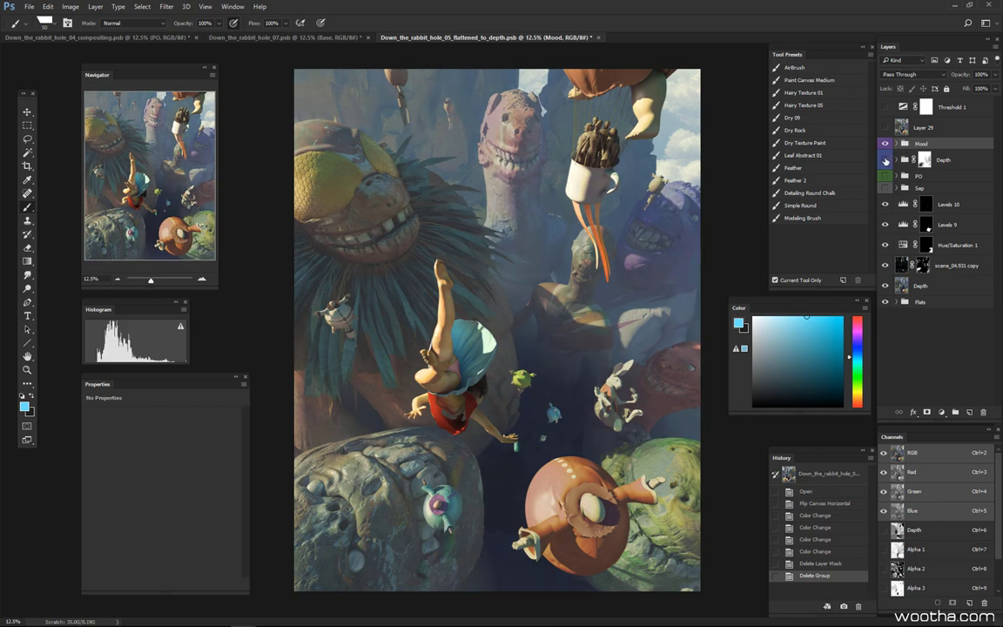
{"action": "left_click", "coordinate": [898, 160]}
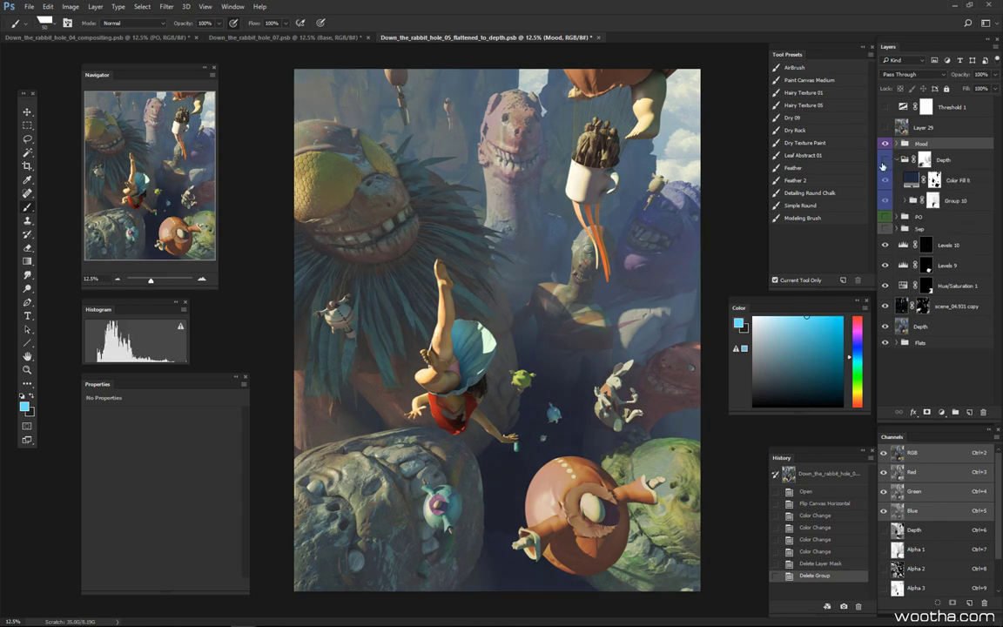
{"action": "left_click", "coordinate": [885, 161]}
{"action": "left_click", "coordinate": [924, 159]}
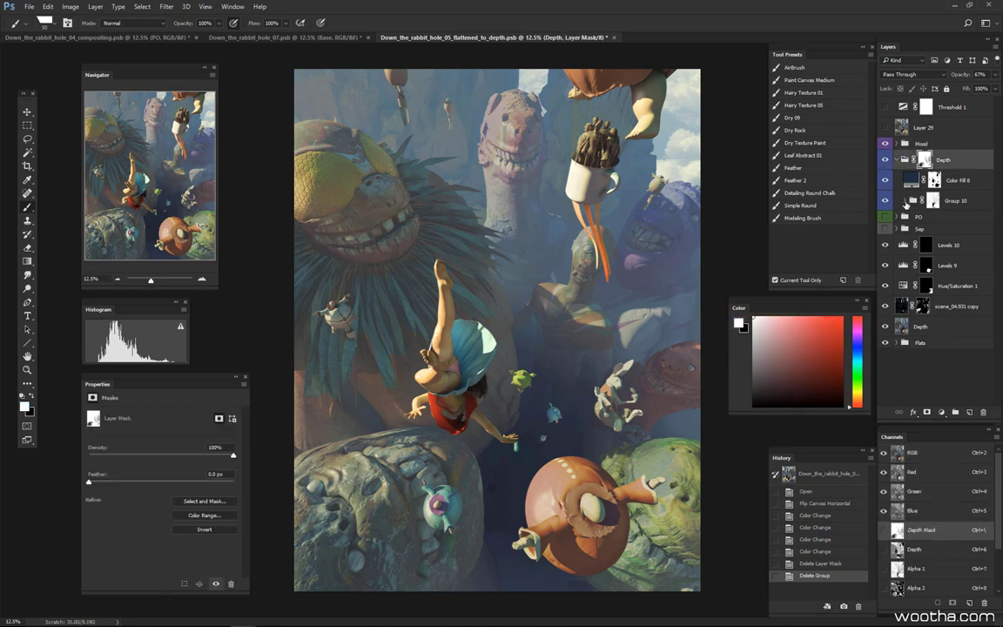
{"action": "left_click", "coordinate": [904, 201]}
{"action": "left_click", "coordinate": [904, 201]}
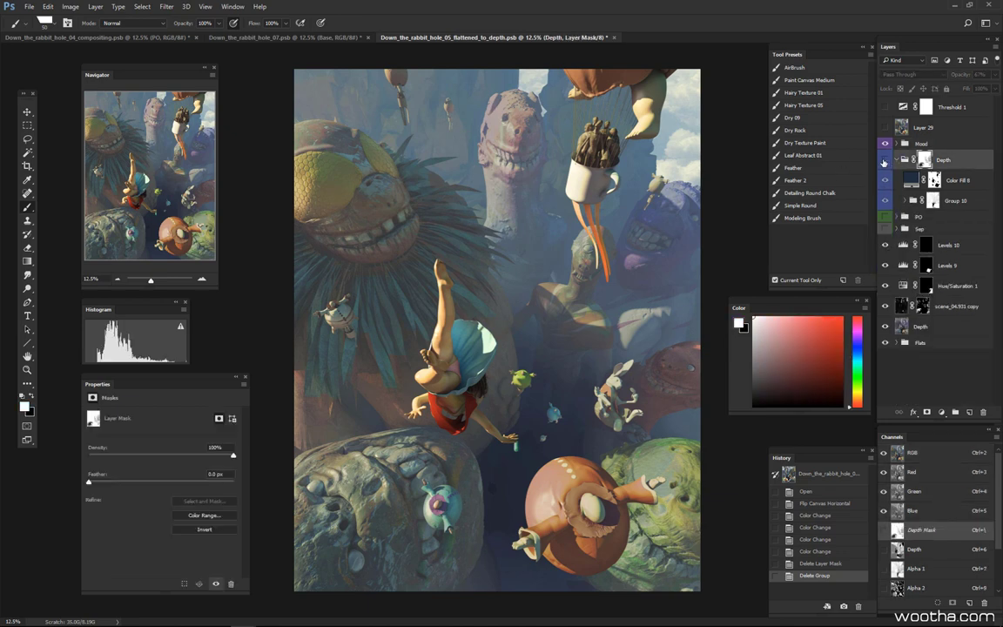
Compare the image with the Depth group hidden and shown, collapse the group, and leave both Depth and Mood shown
{"action": "left_click", "coordinate": [885, 161]}
{"action": "left_click", "coordinate": [885, 161]}
{"action": "left_click", "coordinate": [885, 161]}
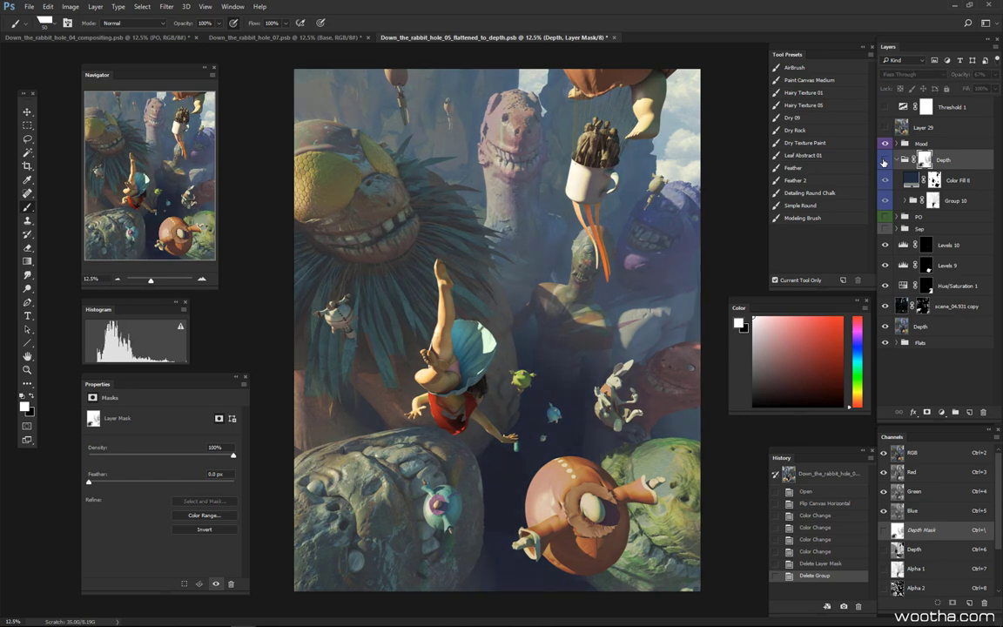
{"action": "left_click", "coordinate": [885, 161]}
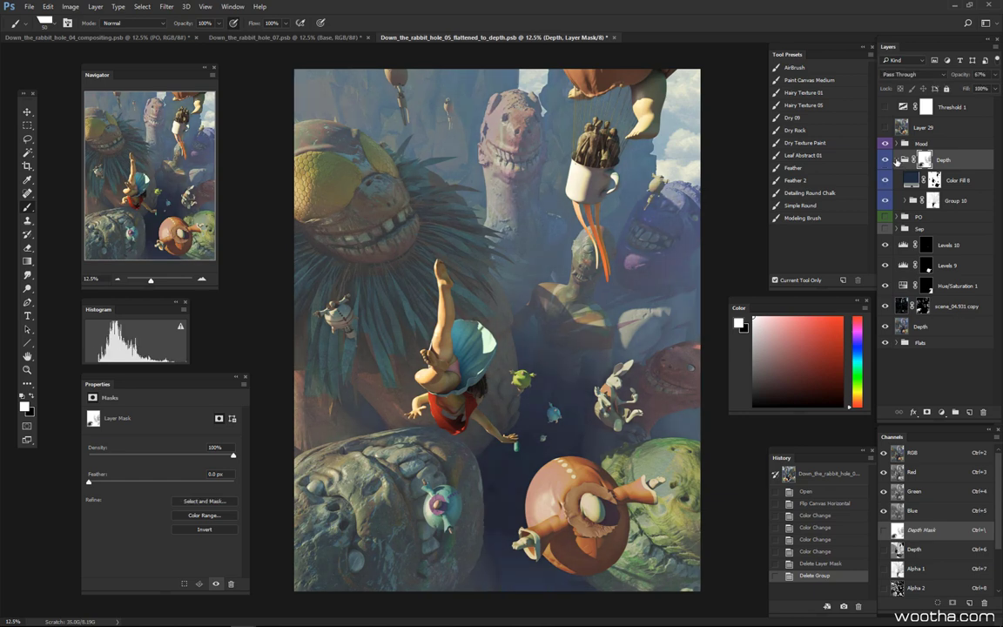
{"action": "left_click", "coordinate": [897, 161]}
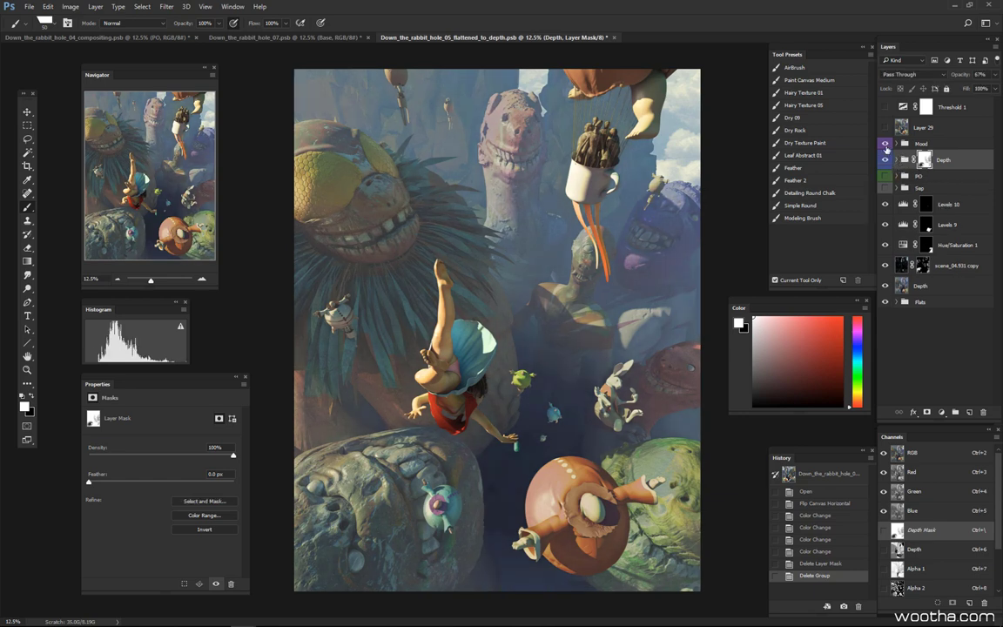
{"action": "left_click", "coordinate": [885, 161]}
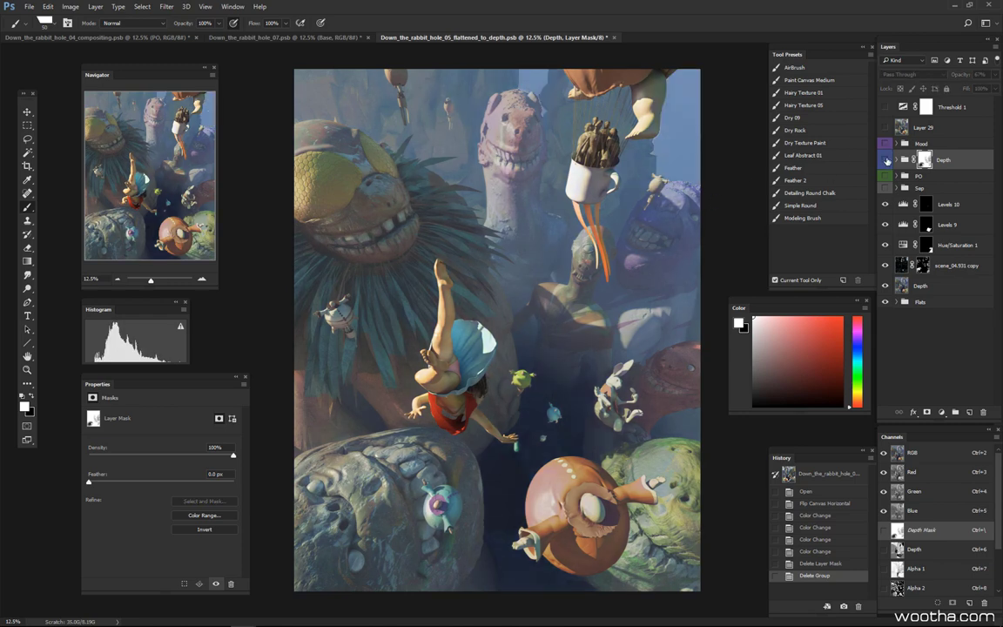
{"action": "left_click_drag", "start_coordinate": [886, 159], "coordinate": [884, 143]}
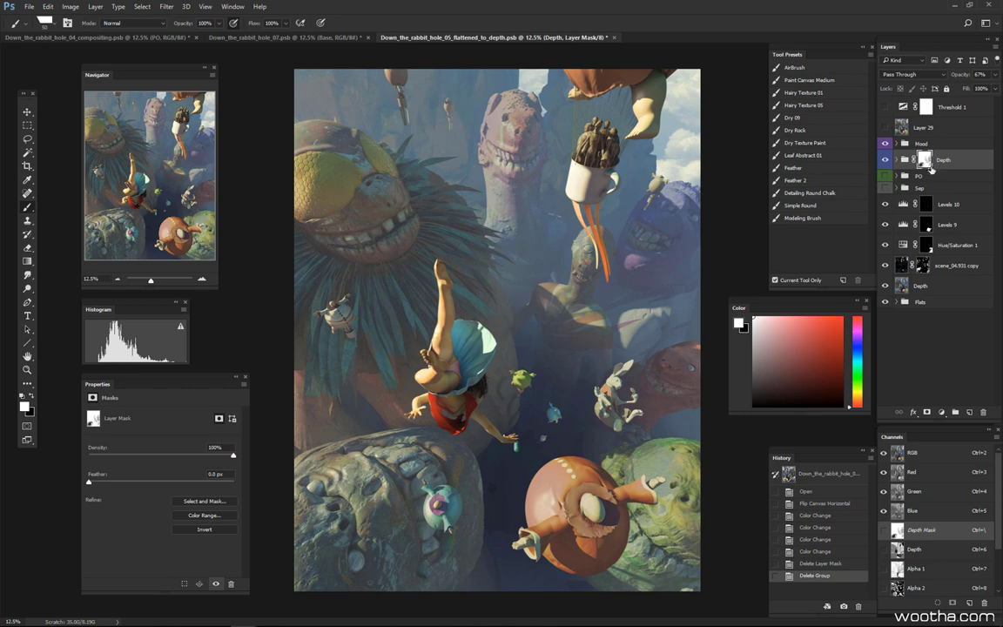
Select the PO group and compare the image with it hidden and shown, leaving it shown
{"action": "left_click", "coordinate": [922, 178]}
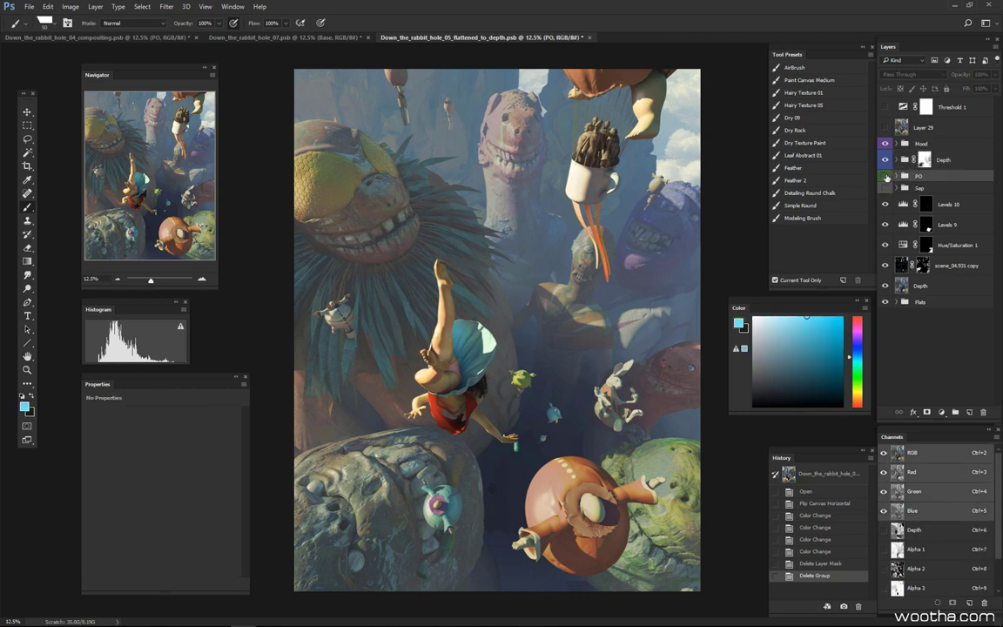
{"action": "left_click", "coordinate": [885, 177]}
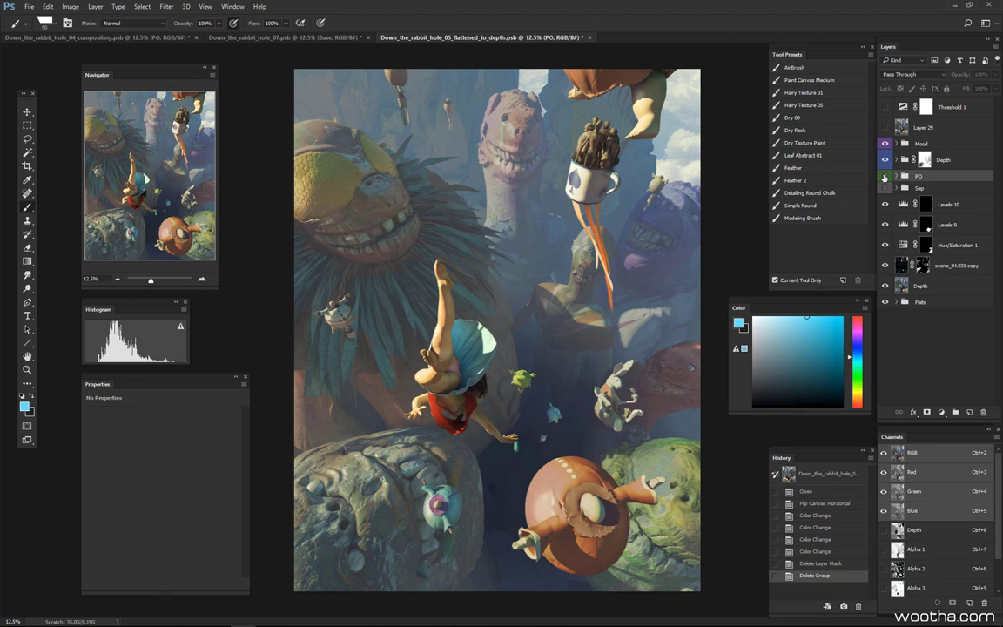
{"action": "left_click", "coordinate": [885, 177]}
{"action": "left_click", "coordinate": [885, 177]}
{"action": "left_click", "coordinate": [885, 177]}
{"action": "left_click", "coordinate": [885, 177]}
{"action": "left_click", "coordinate": [885, 176]}
{"action": "left_click", "coordinate": [885, 177]}
Compare the image with the Sep group hidden and shown, leaving it shown
{"action": "left_click", "coordinate": [884, 189]}
{"action": "left_click", "coordinate": [885, 189]}
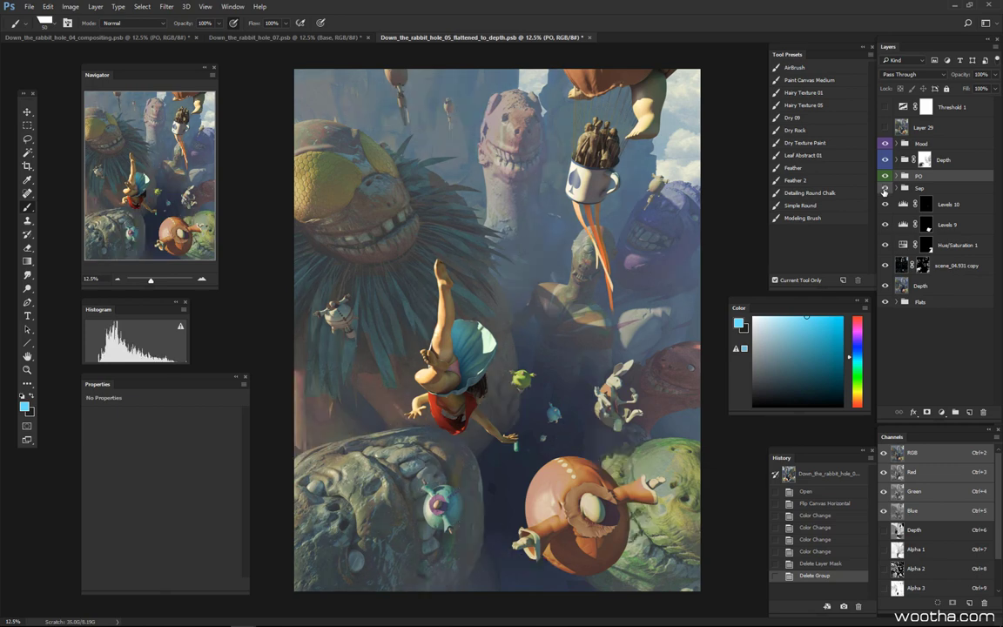
{"action": "left_click", "coordinate": [885, 188]}
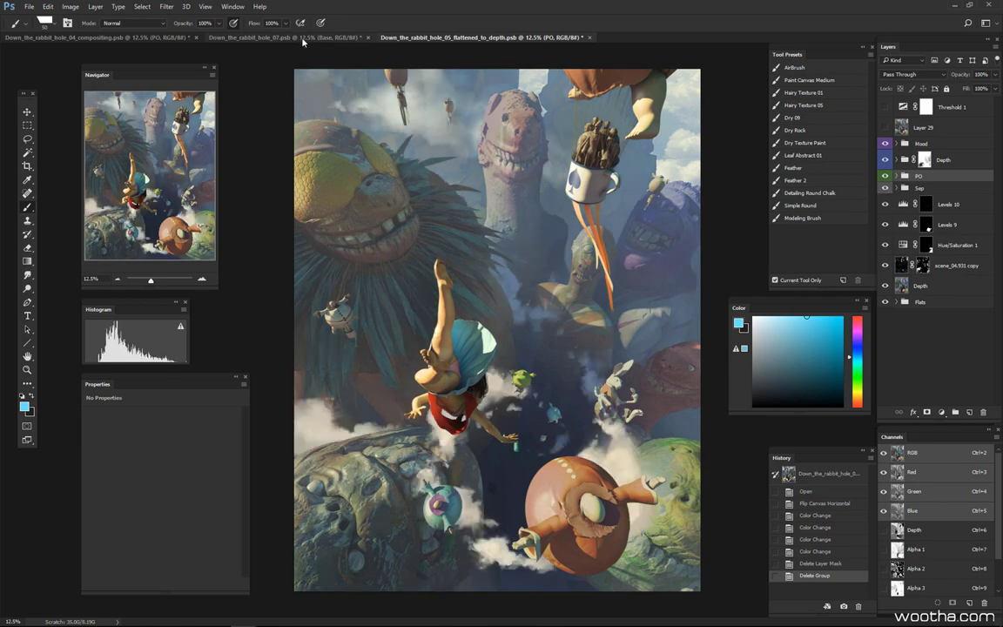
Compare the flattened_to_depth file with Down_the_rabbit_hole_07.psb by switching between the two documents
{"action": "left_click", "coordinate": [276, 38]}
{"action": "left_click", "coordinate": [423, 38]}
{"action": "left_click", "coordinate": [285, 39]}
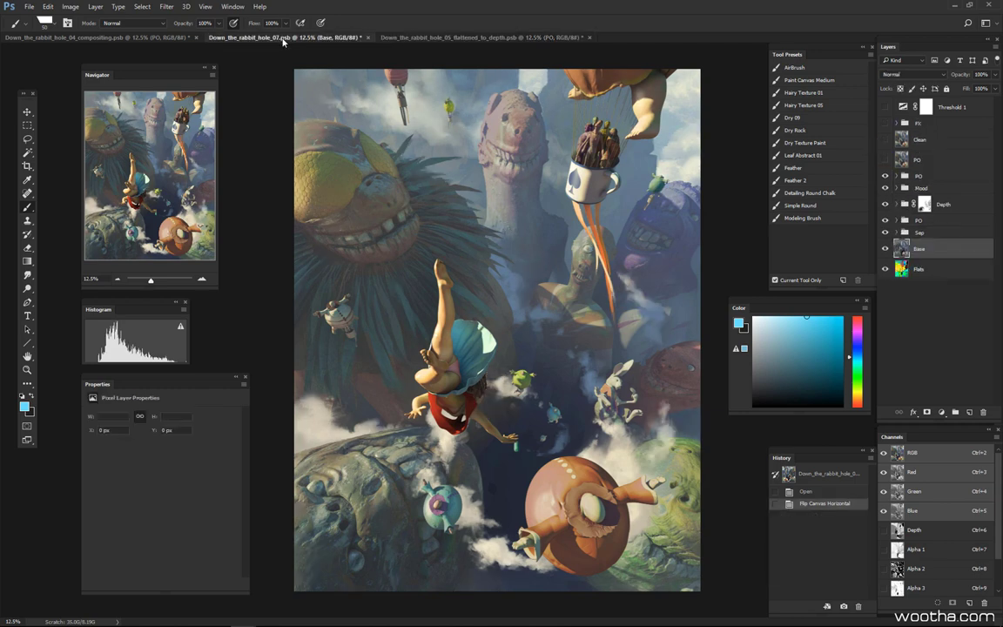
{"action": "left_click", "coordinate": [410, 40]}
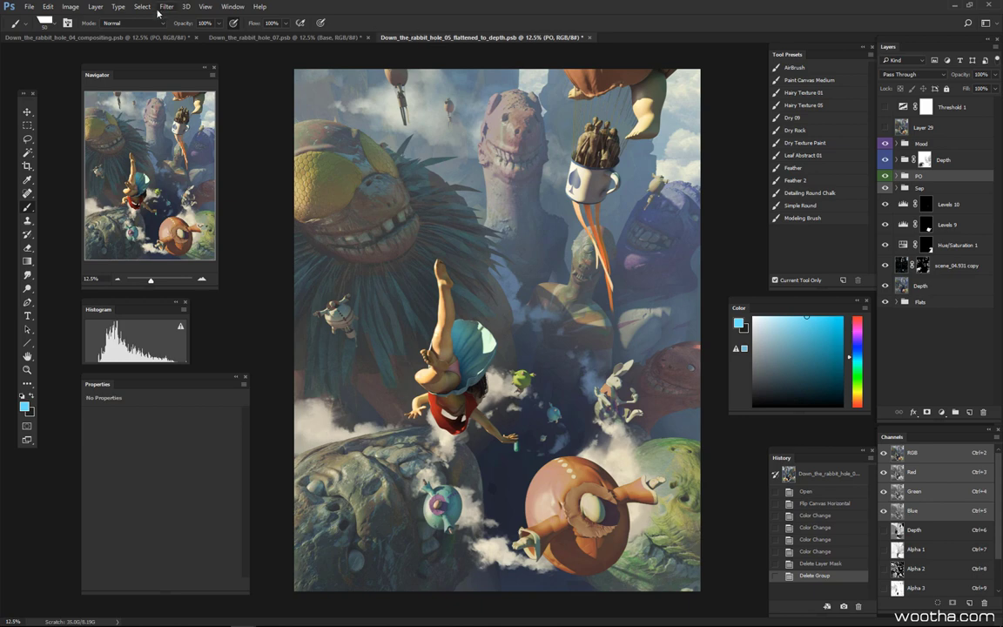
Switch repeatedly between the 04_compositing and 05_flattened_to_depth documents to compare their images, ending on the flattened one
{"action": "left_click", "coordinate": [140, 40]}
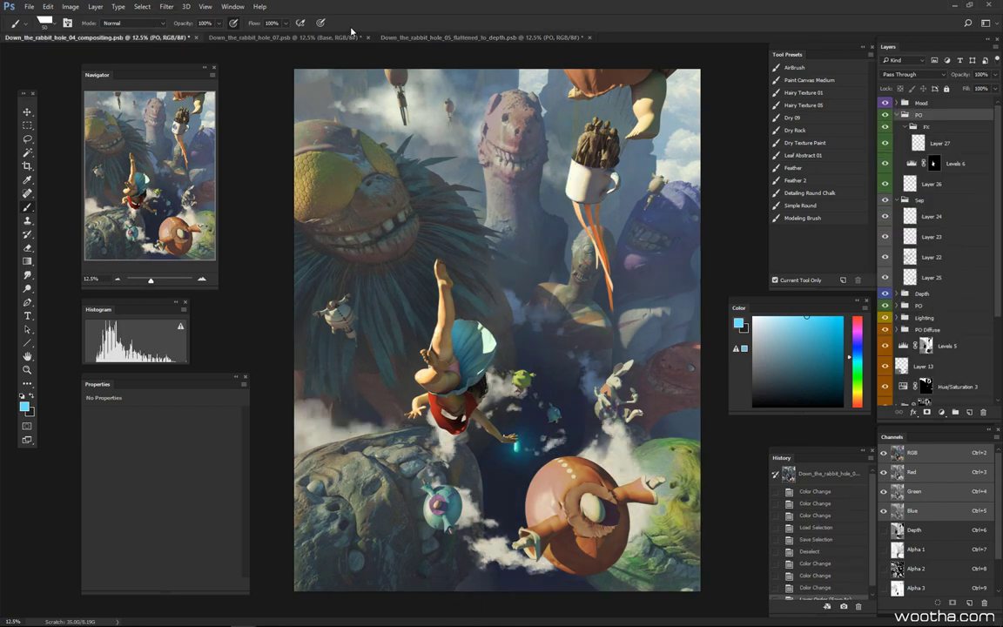
{"action": "left_click", "coordinate": [429, 40]}
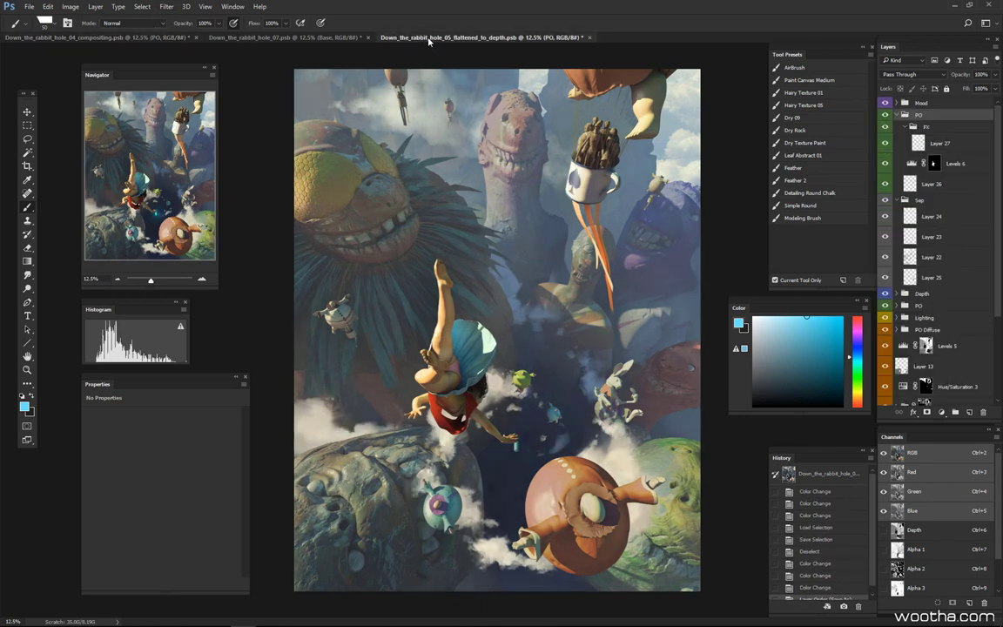
{"action": "left_click", "coordinate": [164, 39]}
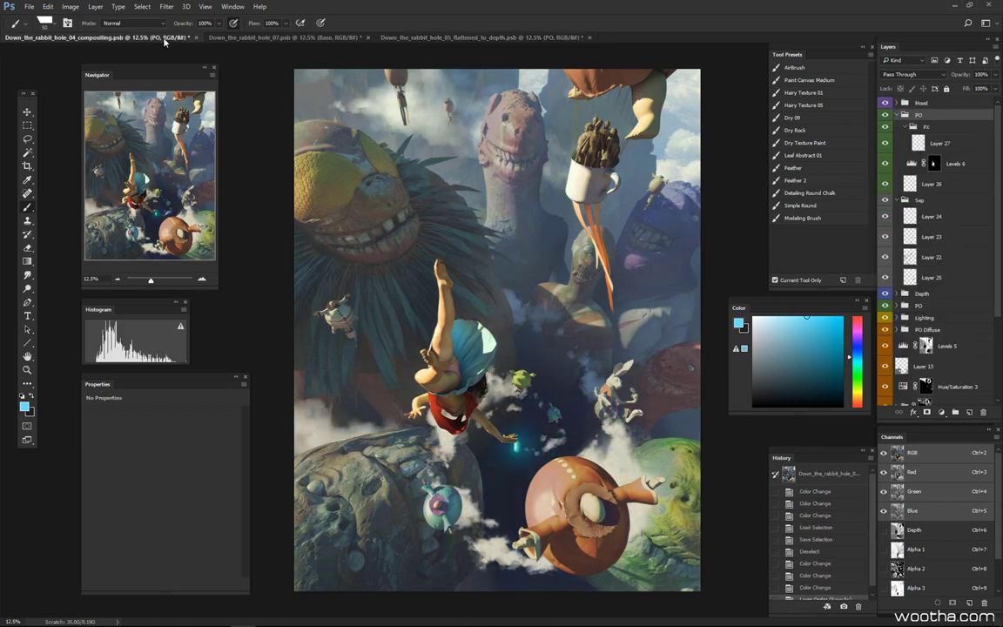
{"action": "left_click", "coordinate": [452, 40]}
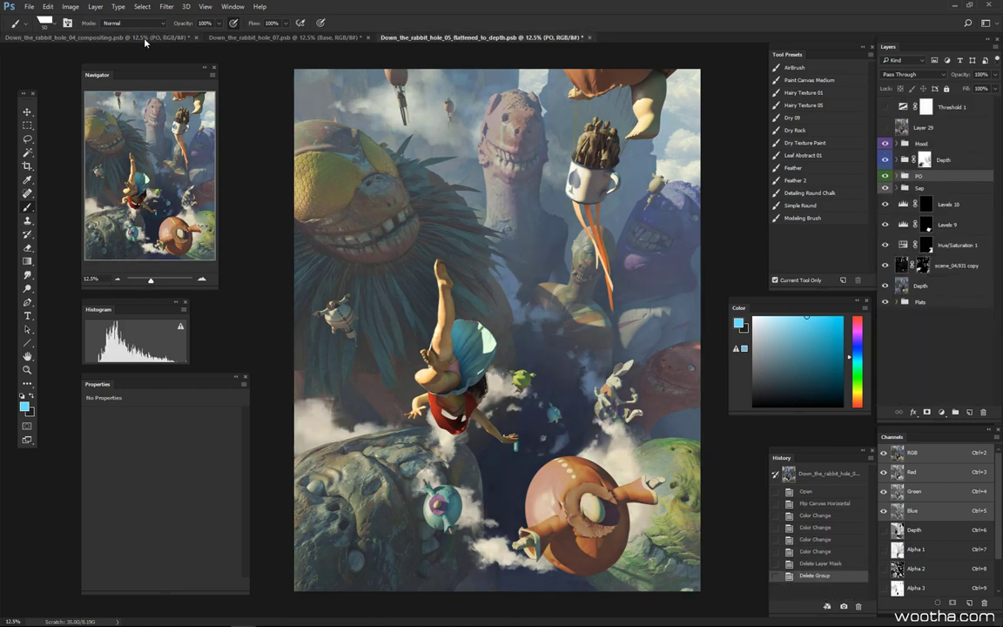
{"action": "left_click", "coordinate": [144, 40]}
{"action": "left_click", "coordinate": [417, 39]}
{"action": "left_click", "coordinate": [150, 39]}
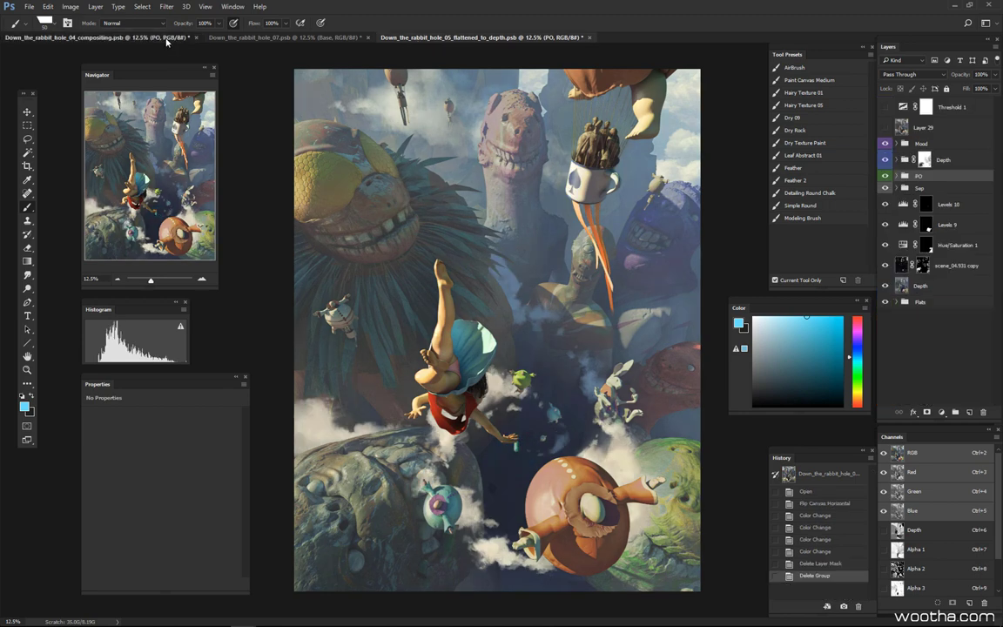
{"action": "left_click", "coordinate": [408, 39]}
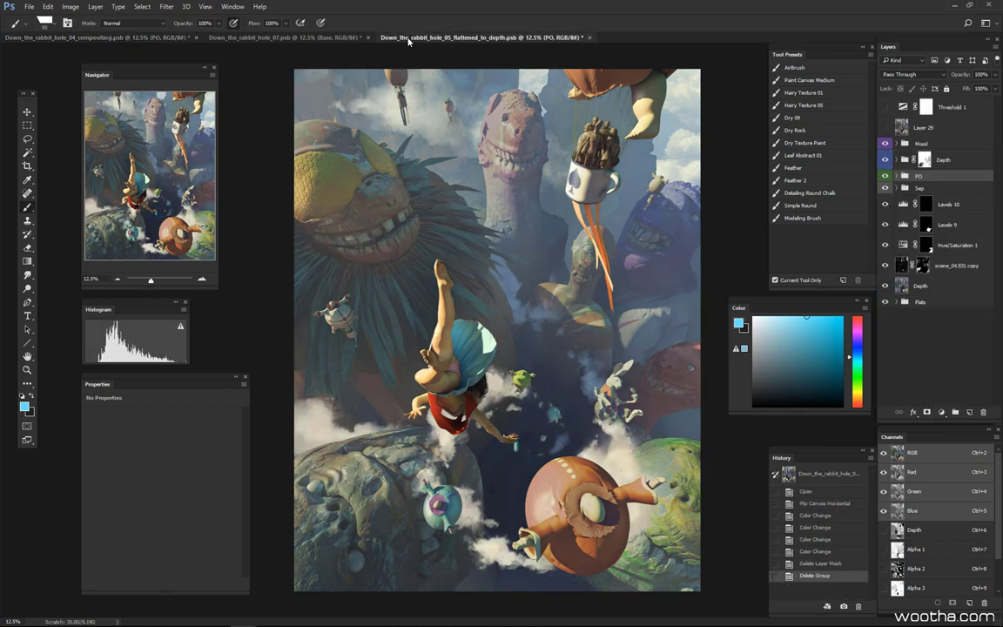
{"action": "left_click", "coordinate": [138, 39]}
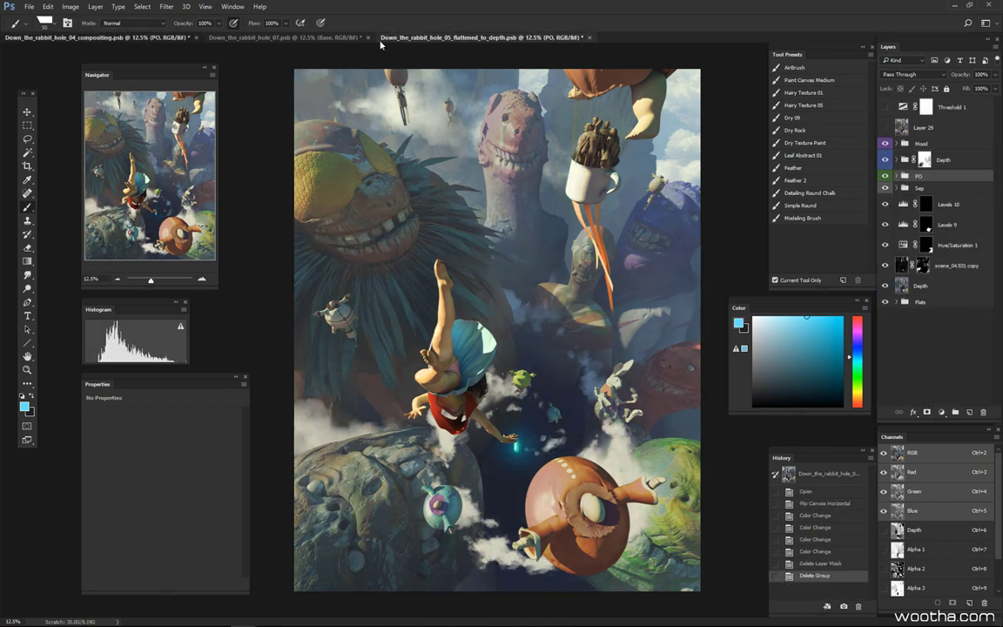
{"action": "left_click", "coordinate": [418, 38]}
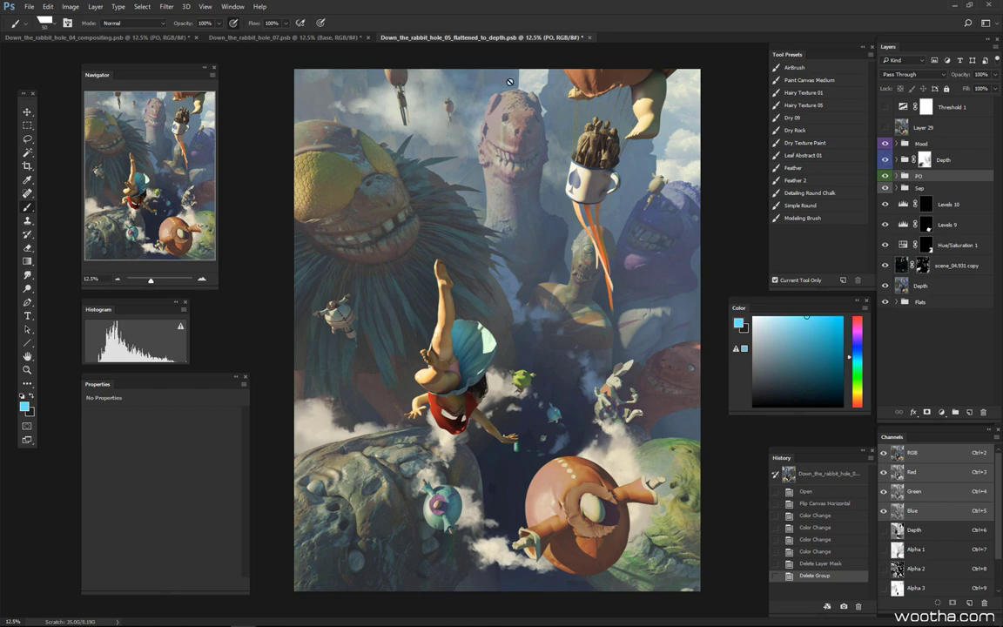
Select the Mood group and compare the image with it hidden and shown
{"action": "left_click", "coordinate": [894, 145]}
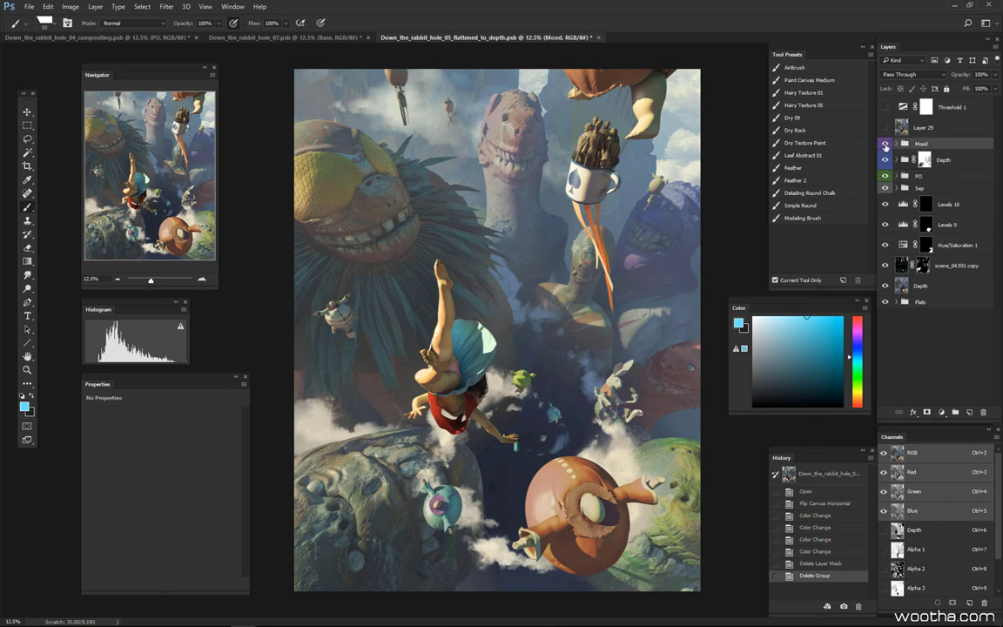
{"action": "left_click", "coordinate": [885, 145]}
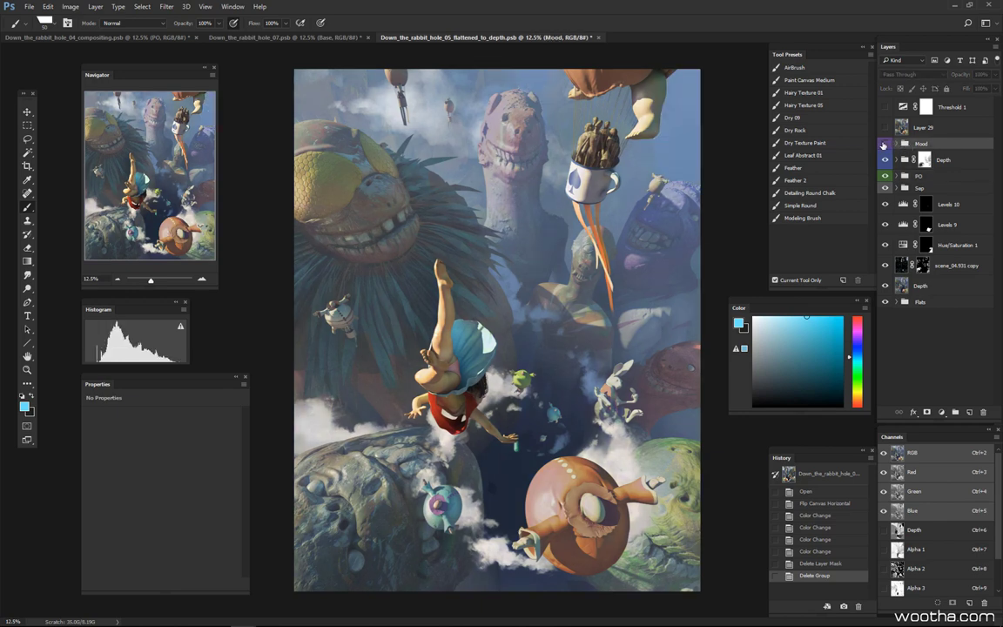
{"action": "left_click", "coordinate": [885, 144]}
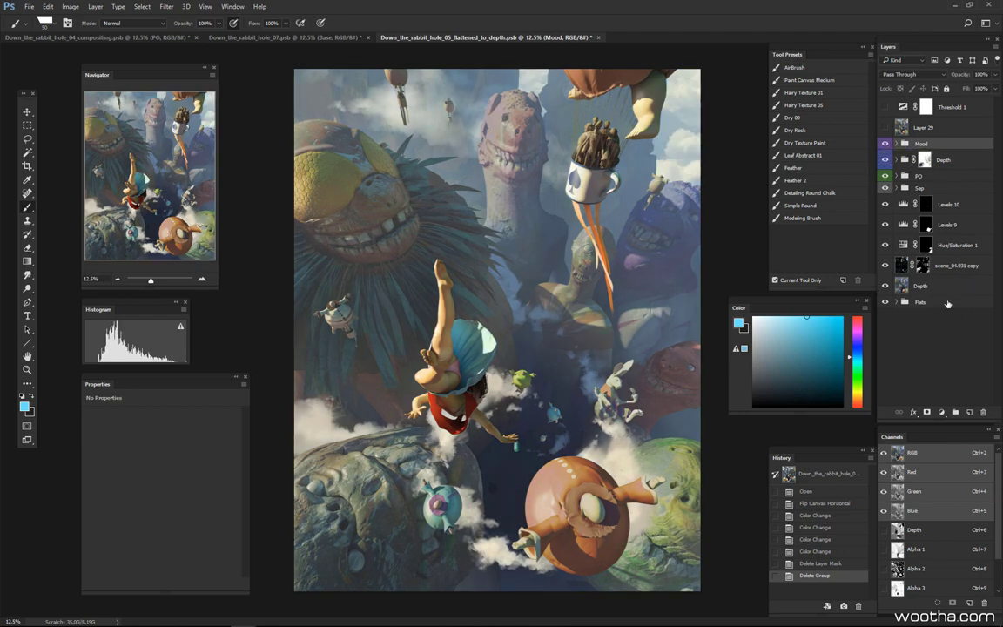
Expand and collapse the Flats group to check its contents, then select the flattened Depth layer
{"action": "left_click", "coordinate": [897, 303]}
{"action": "left_click", "coordinate": [897, 302]}
{"action": "left_click", "coordinate": [923, 286]}
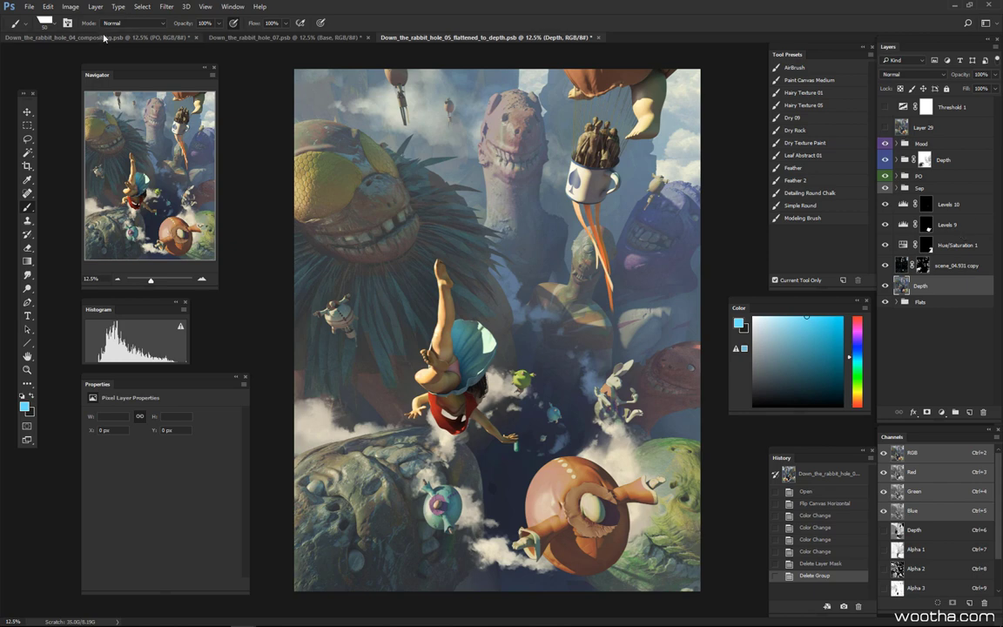
Compare the flattened_to_depth document with Down_the_rabbit_hole_07.psb once more, then save the flattened document
{"action": "left_click", "coordinate": [284, 40]}
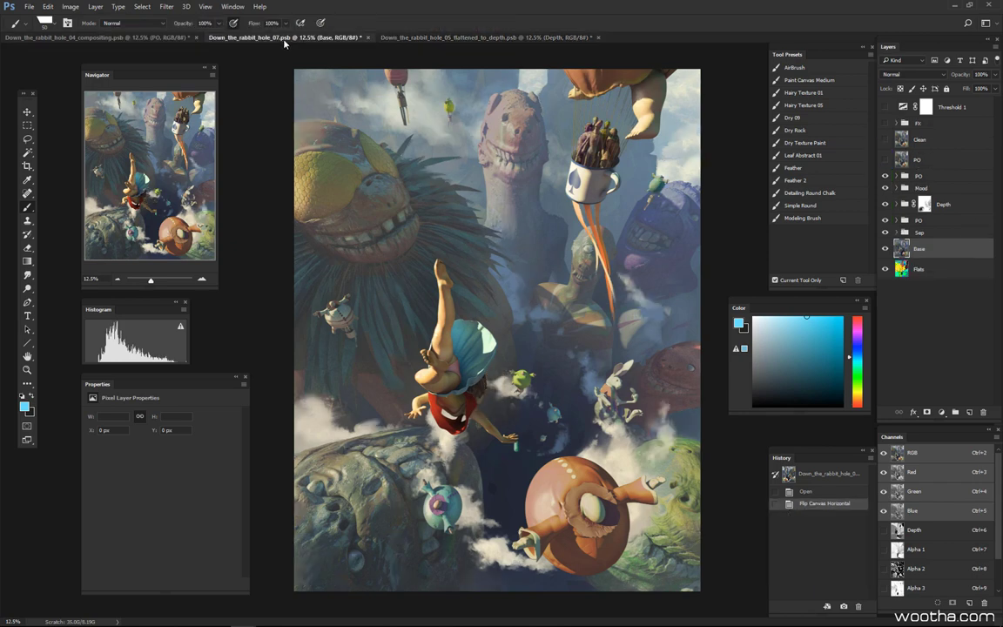
{"action": "left_click", "coordinate": [409, 39]}
{"action": "left_click", "coordinate": [341, 39]}
{"action": "left_click", "coordinate": [426, 39]}
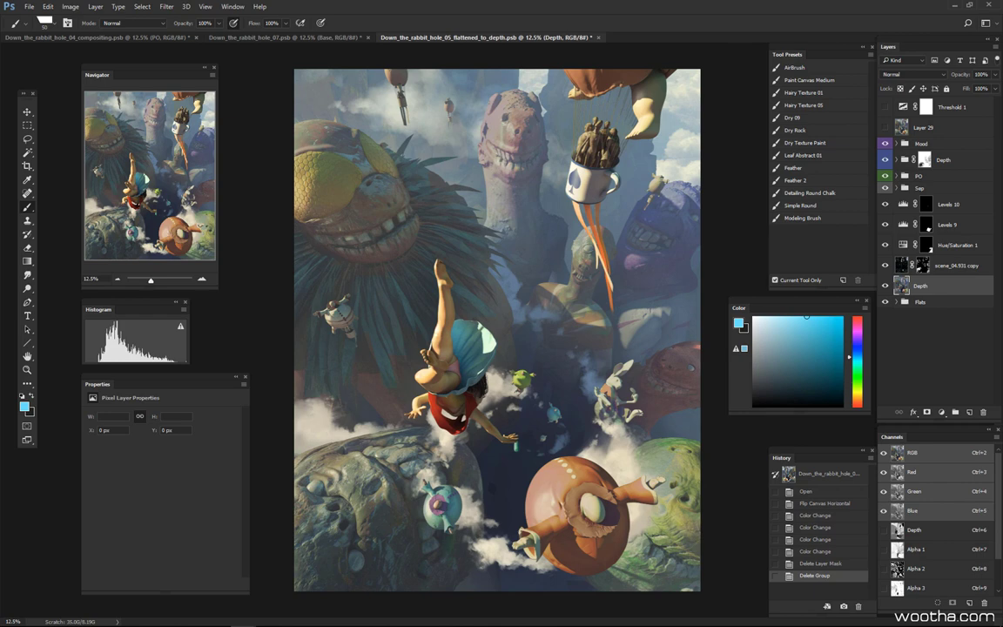
{"action": "key", "text": "ctrl+s"}
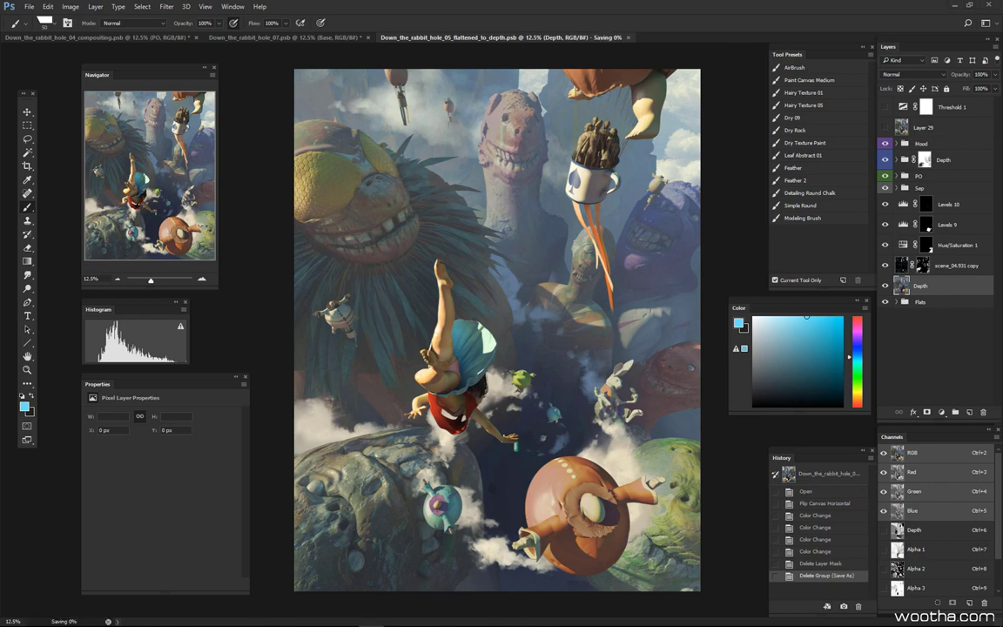
Select the Threshold 1 adjustment layer and compare the image with it shown and hidden
{"action": "left_click", "coordinate": [885, 107]}
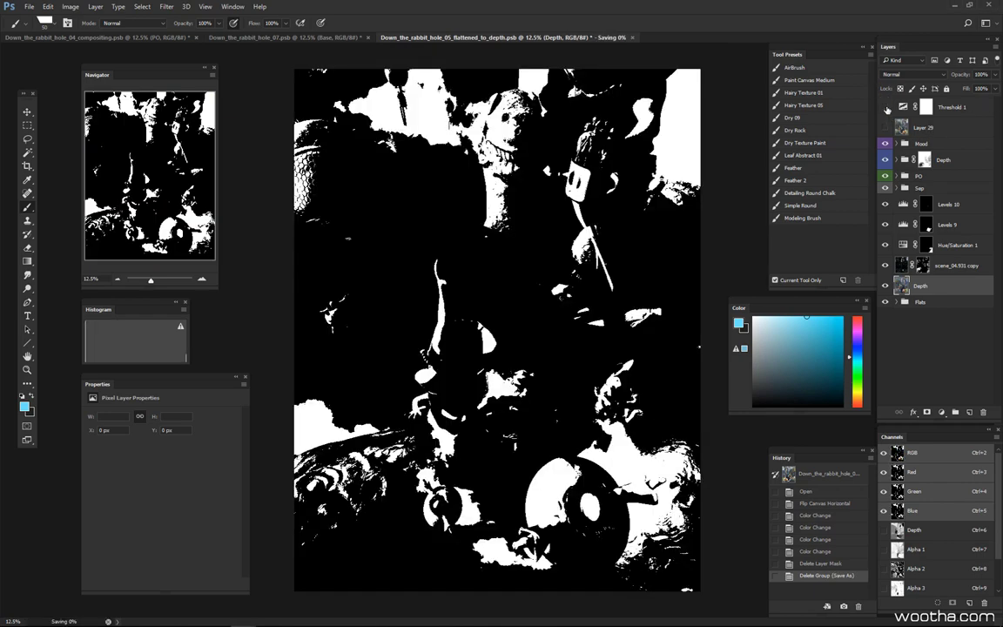
{"action": "left_click", "coordinate": [886, 107]}
{"action": "left_click", "coordinate": [957, 107]}
{"action": "left_click", "coordinate": [884, 108]}
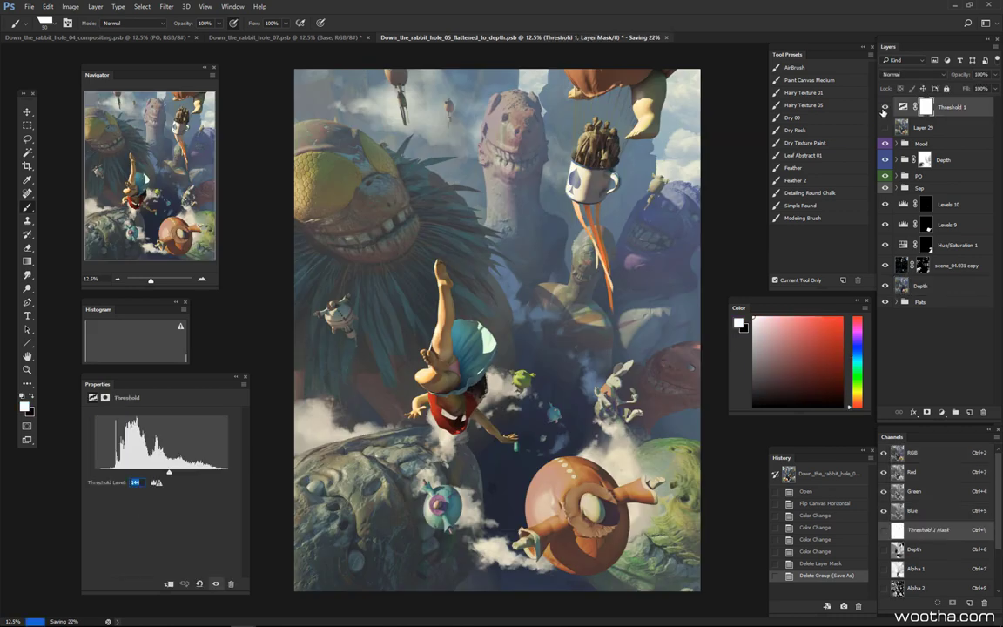
{"action": "left_click", "coordinate": [886, 107]}
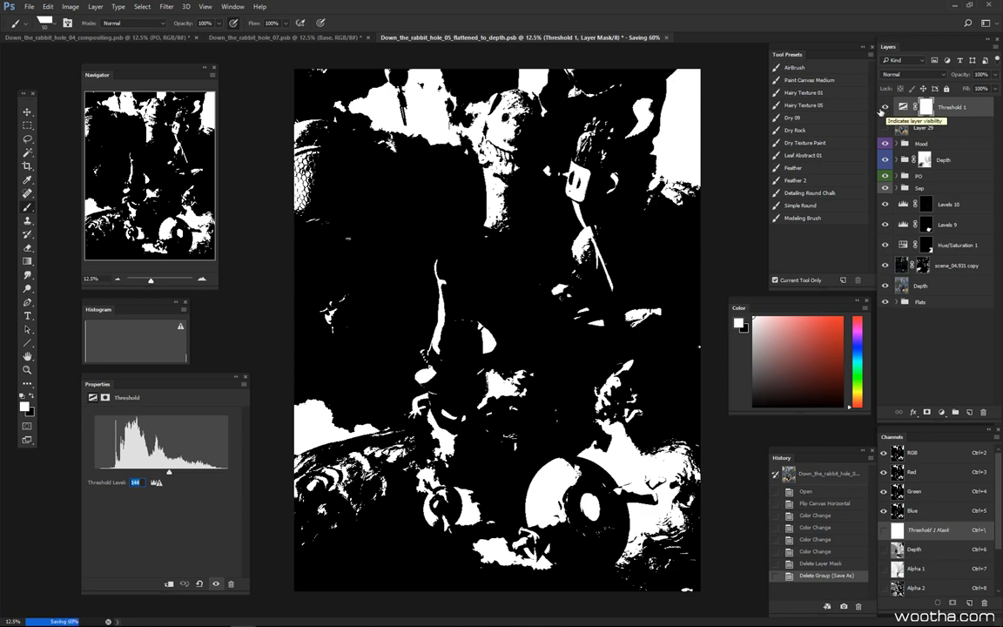
{"action": "left_click", "coordinate": [885, 107]}
{"action": "left_click", "coordinate": [886, 108]}
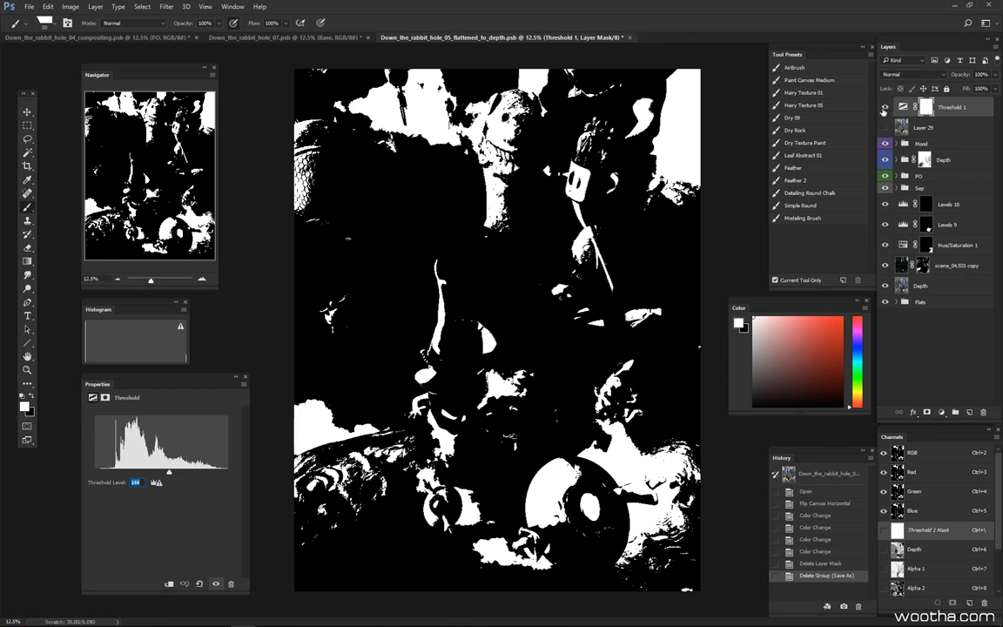
{"action": "left_click", "coordinate": [885, 107]}
{"action": "left_click", "coordinate": [885, 107]}
Show Layer 29, hide the Threshold 1 adjustment, and select Layer 29
{"action": "left_click", "coordinate": [885, 128]}
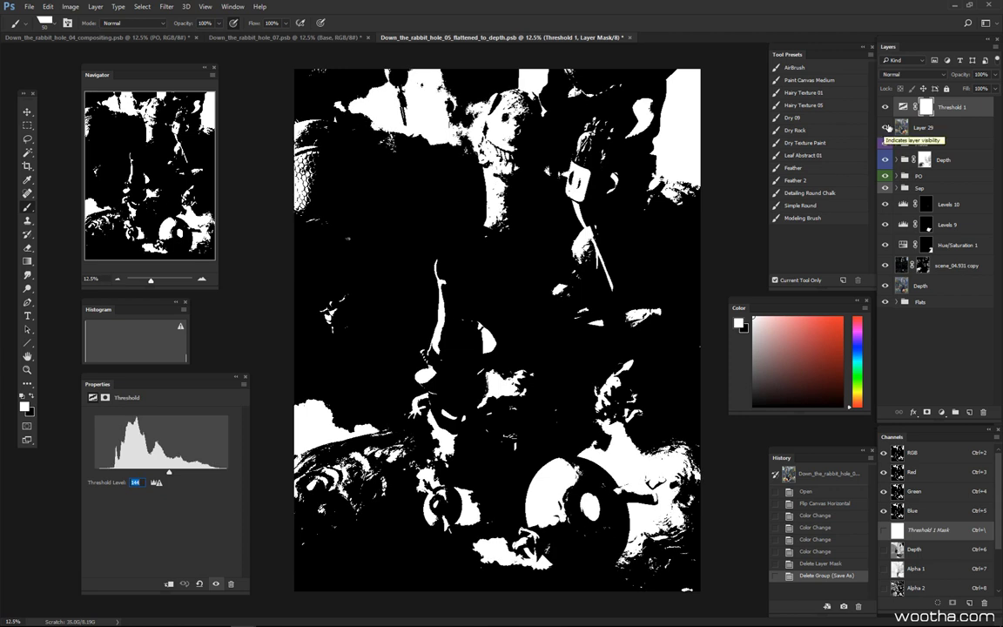
{"action": "left_click", "coordinate": [885, 128]}
{"action": "left_click", "coordinate": [885, 106]}
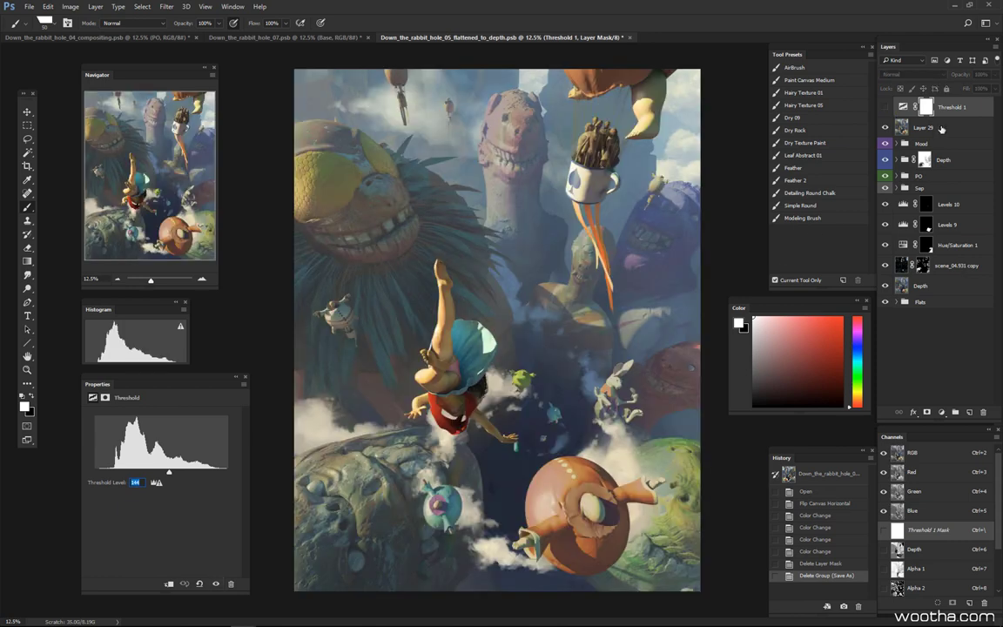
{"action": "left_click", "coordinate": [941, 129]}
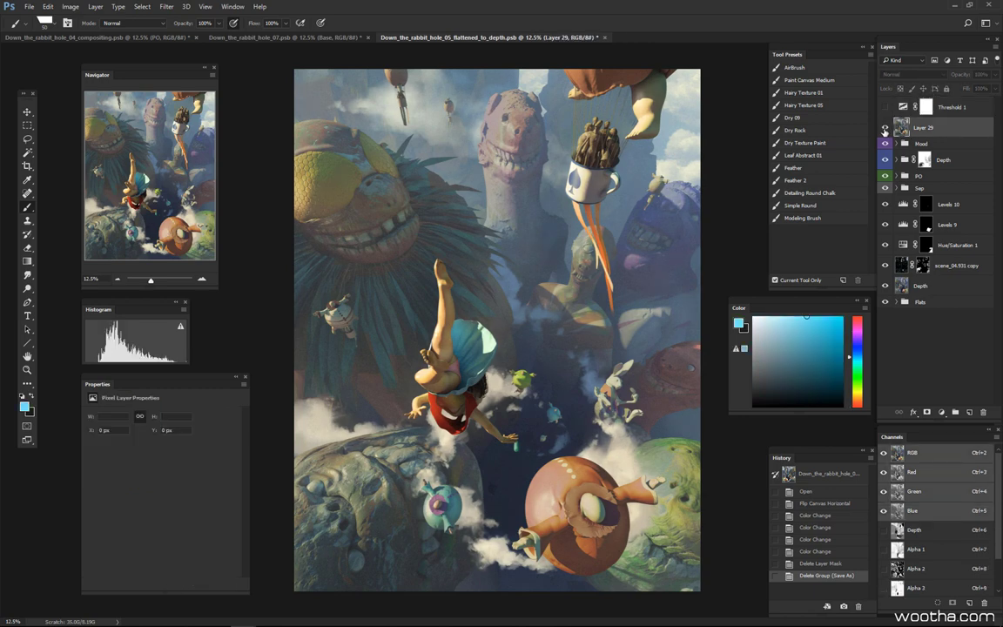
Compare the full image with Layer 29 hidden and shown
{"action": "left_click", "coordinate": [885, 129]}
{"action": "left_click", "coordinate": [885, 129]}
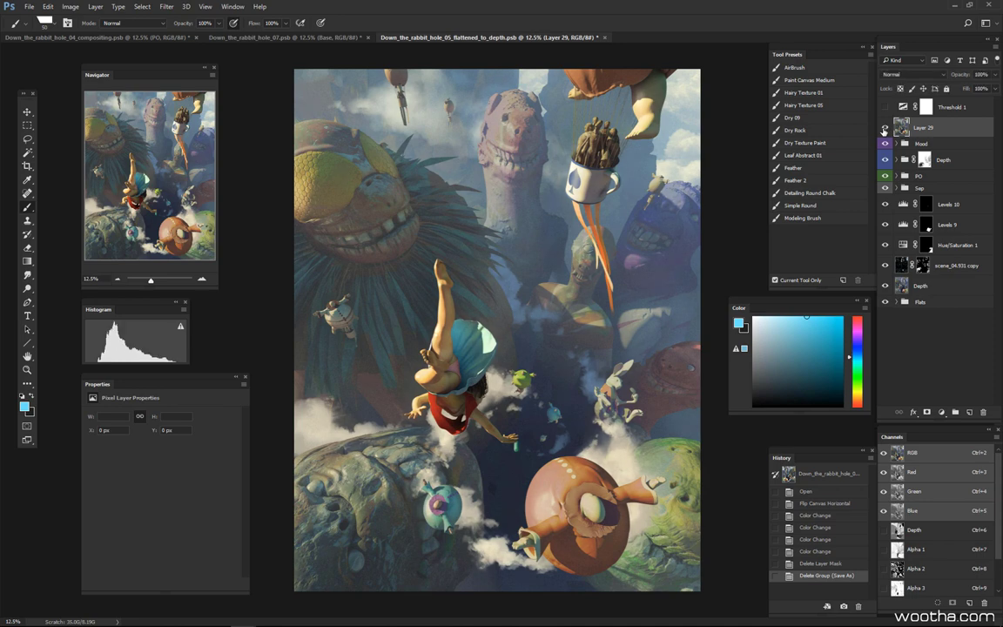
{"action": "left_click", "coordinate": [885, 129]}
{"action": "left_click", "coordinate": [885, 129]}
Examine Layer 29's effect up close on the falling girl and her dress, then return to the full image
{"action": "left_click_drag", "start_coordinate": [461, 374], "coordinate": [487, 342]}
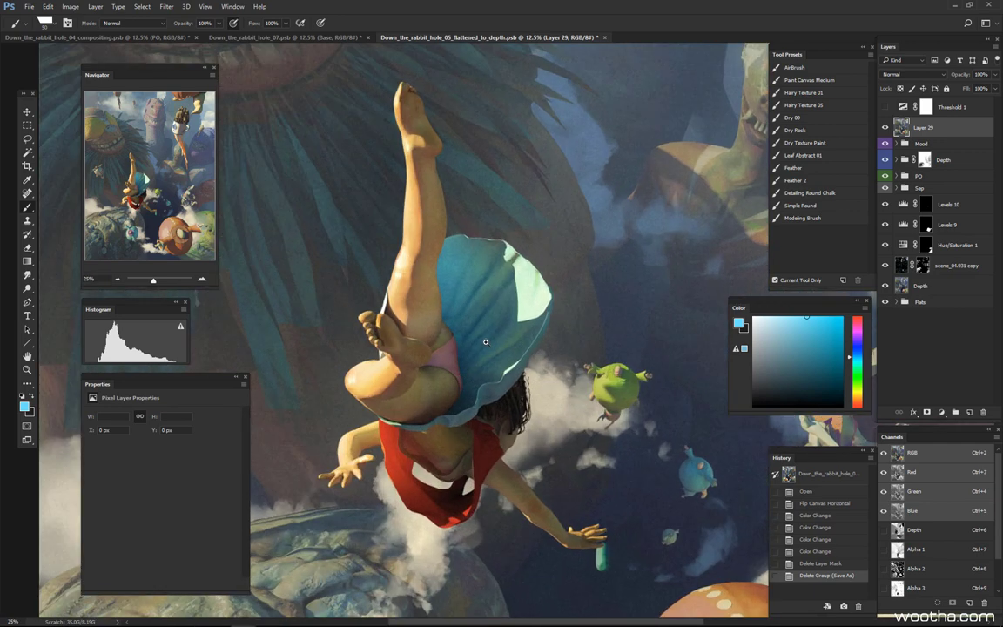
{"action": "left_click_drag", "start_coordinate": [642, 317], "coordinate": [381, 412]}
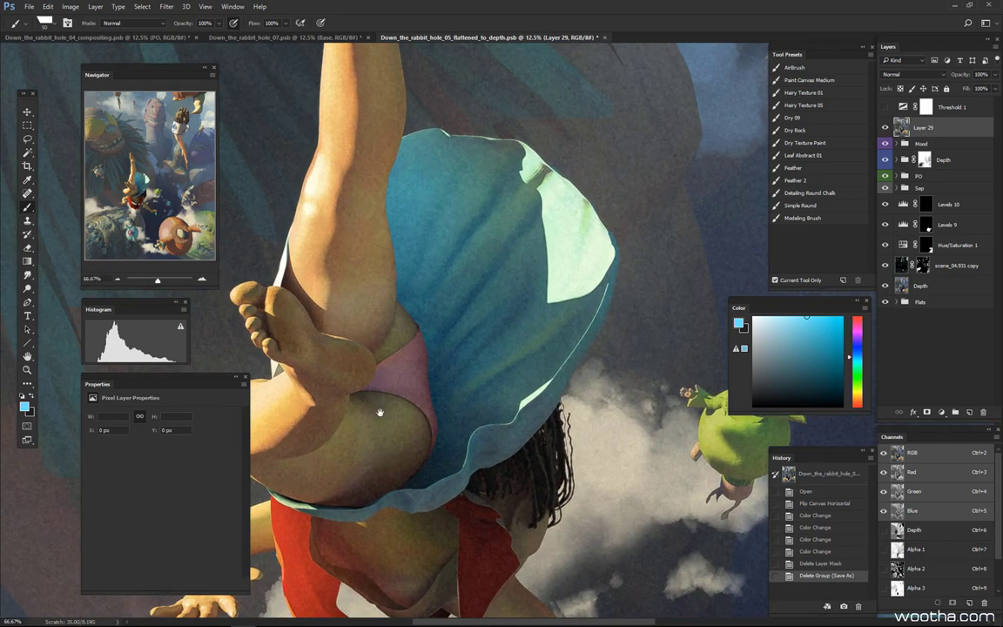
{"action": "left_click_drag", "start_coordinate": [653, 304], "coordinate": [637, 228]}
{"action": "scroll", "coordinate": [569, 326], "scroll_direction": "down", "scroll_amount": 3}
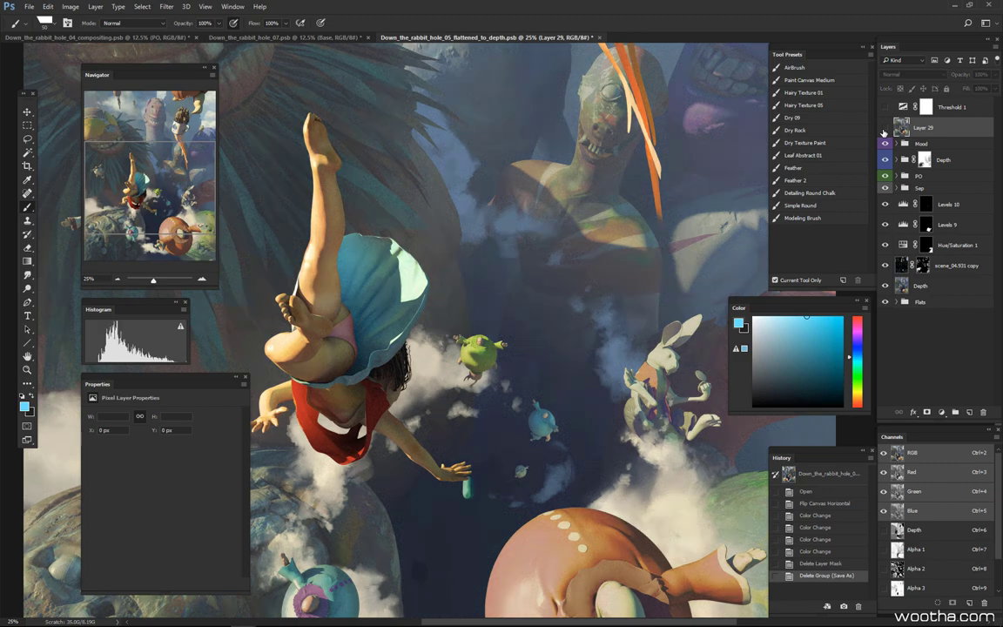
{"action": "scroll", "coordinate": [581, 240], "scroll_direction": "down", "scroll_amount": 1}
{"action": "left_click", "coordinate": [580, 240], "text": "alt"}
{"action": "left_click", "coordinate": [511, 221], "text": "alt"}
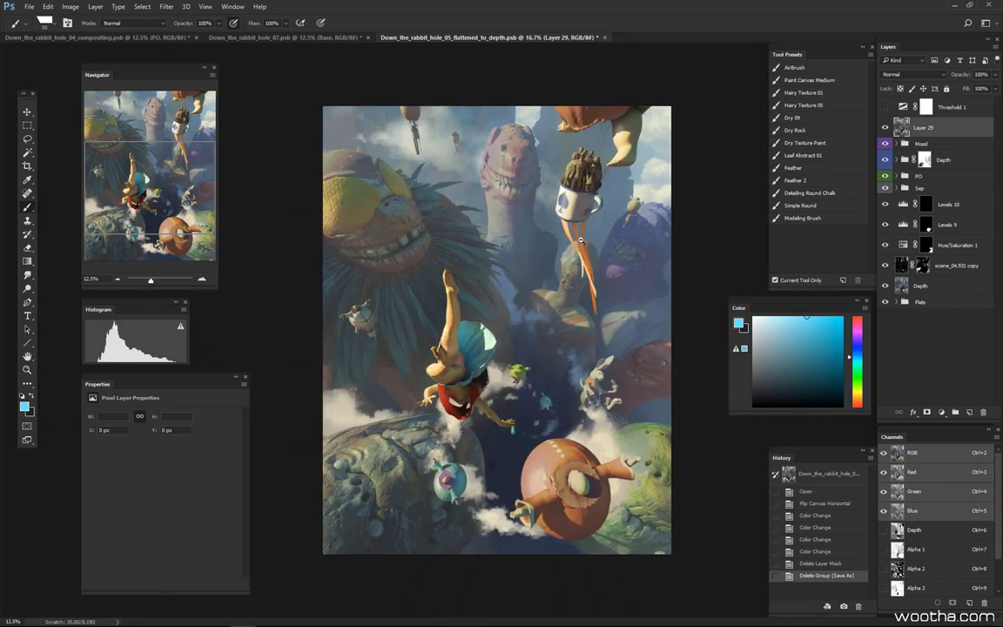
{"action": "left_click", "coordinate": [484, 216], "text": "ctrl"}
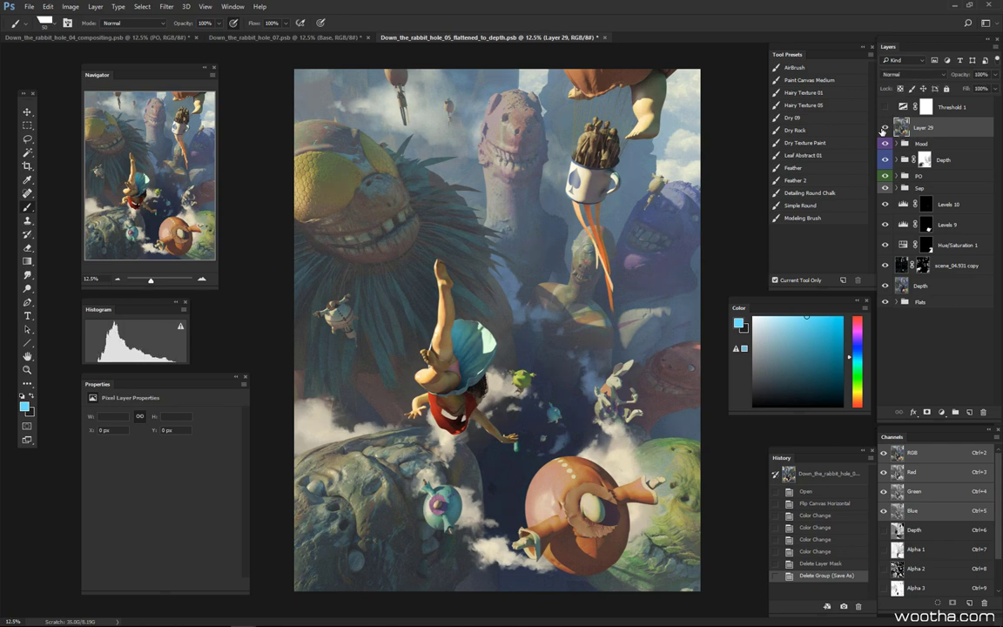
Recheck Layer 29 hidden and shown, then compare the flattened_to_depth document with Down_the_rabbit_hole_07.psb
{"action": "left_click", "coordinate": [884, 128]}
{"action": "left_click", "coordinate": [884, 128]}
{"action": "left_click", "coordinate": [884, 128]}
{"action": "left_click", "coordinate": [884, 128]}
{"action": "left_click", "coordinate": [263, 39]}
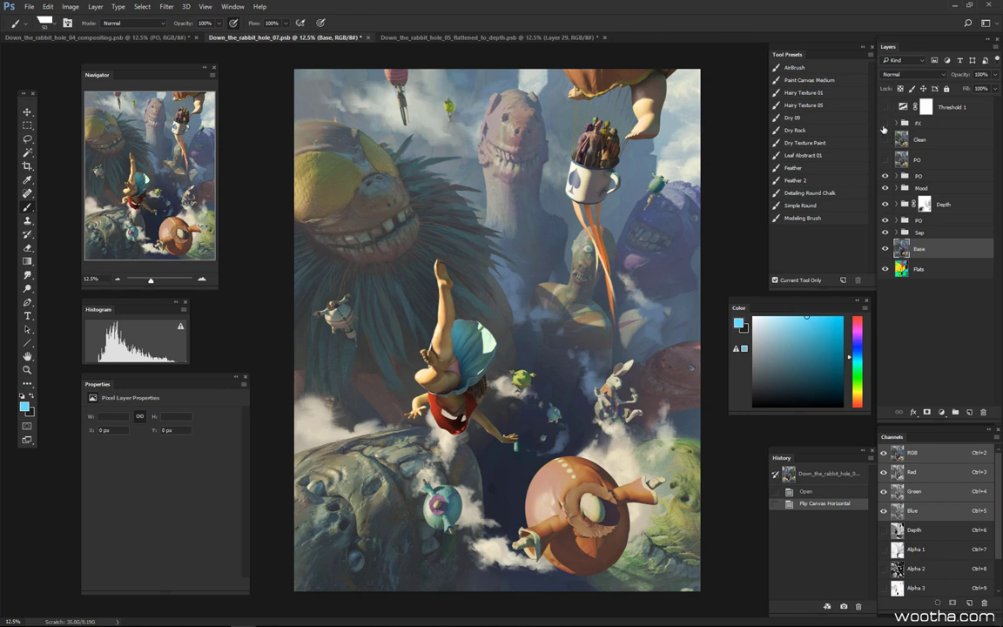
{"action": "left_click", "coordinate": [425, 39]}
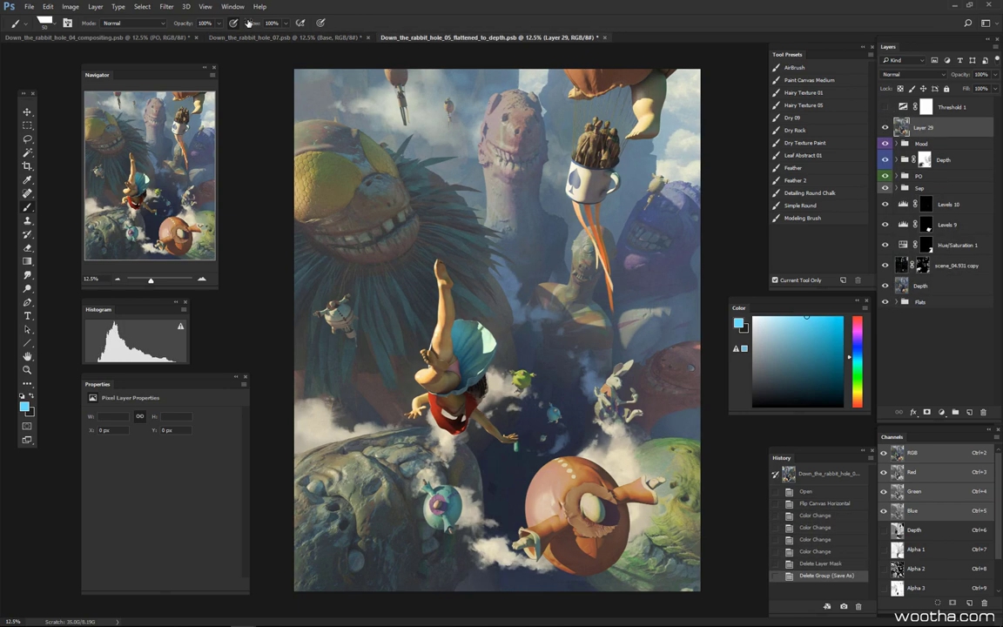
{"action": "left_click", "coordinate": [294, 38]}
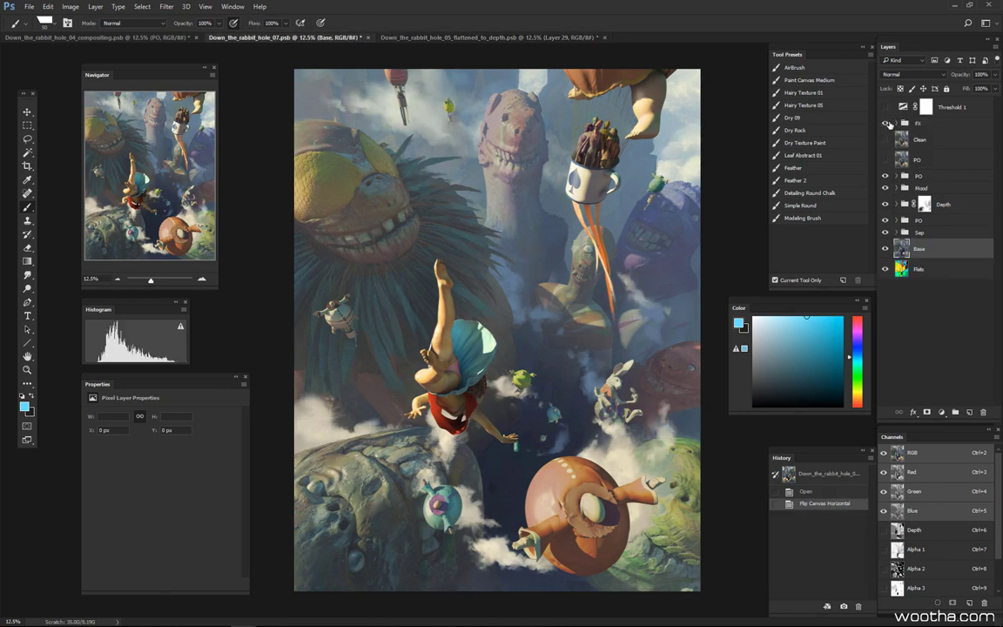
Show the FX group in Down_the_rabbit_hole_07.psb, then expand and collapse the upper PO group to check its layers
{"action": "left_click", "coordinate": [886, 124]}
{"action": "left_click", "coordinate": [886, 124]}
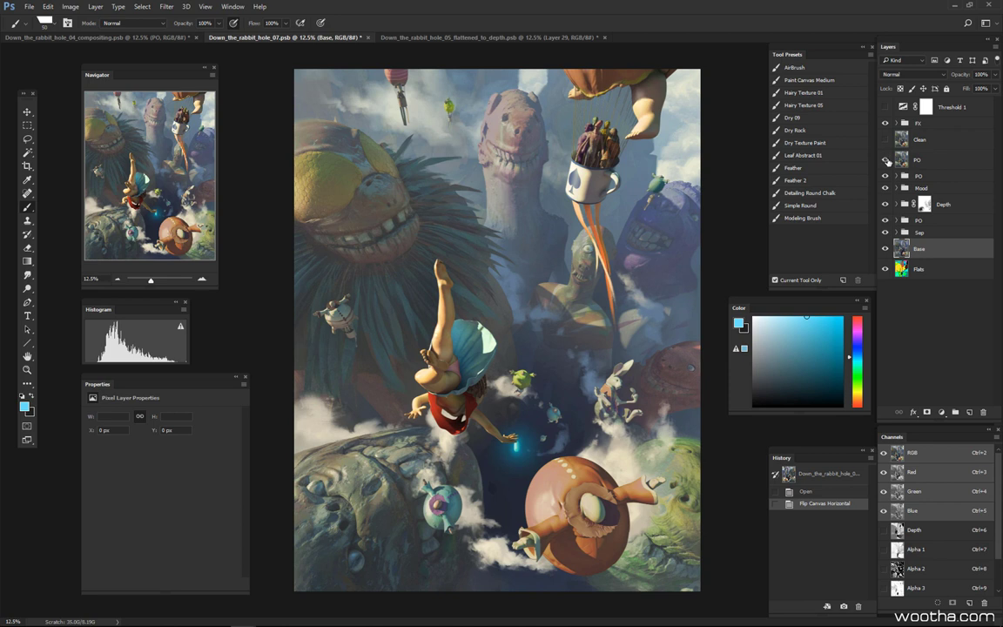
{"action": "left_click", "coordinate": [932, 178]}
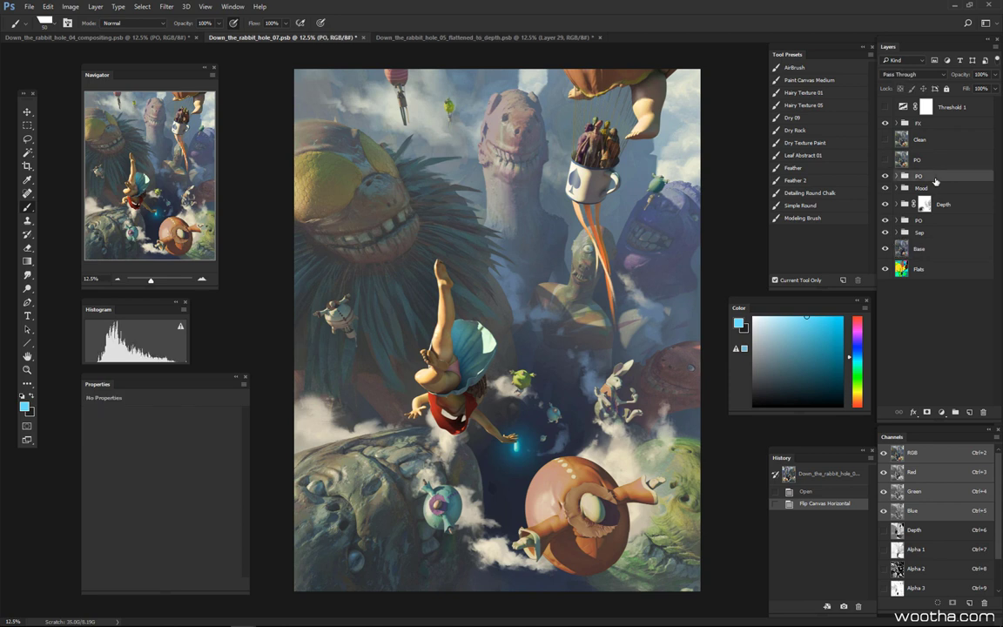
{"action": "left_click", "coordinate": [897, 177]}
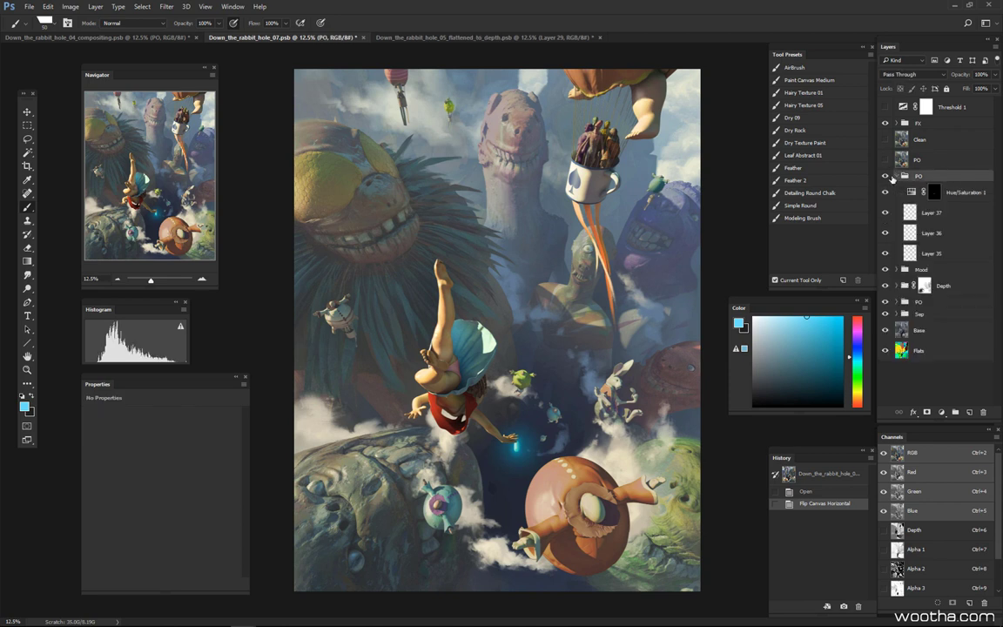
{"action": "left_click", "coordinate": [897, 177]}
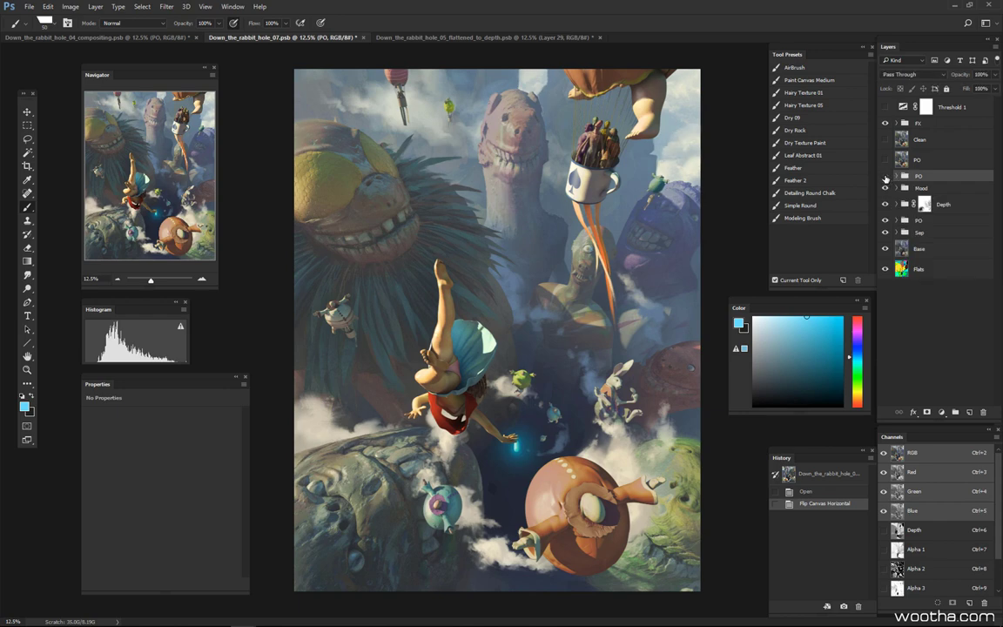
Compare the image with the upper PO group repeatedly hidden and shown
{"action": "left_click", "coordinate": [886, 177]}
{"action": "left_click", "coordinate": [886, 177]}
{"action": "left_click", "coordinate": [886, 176]}
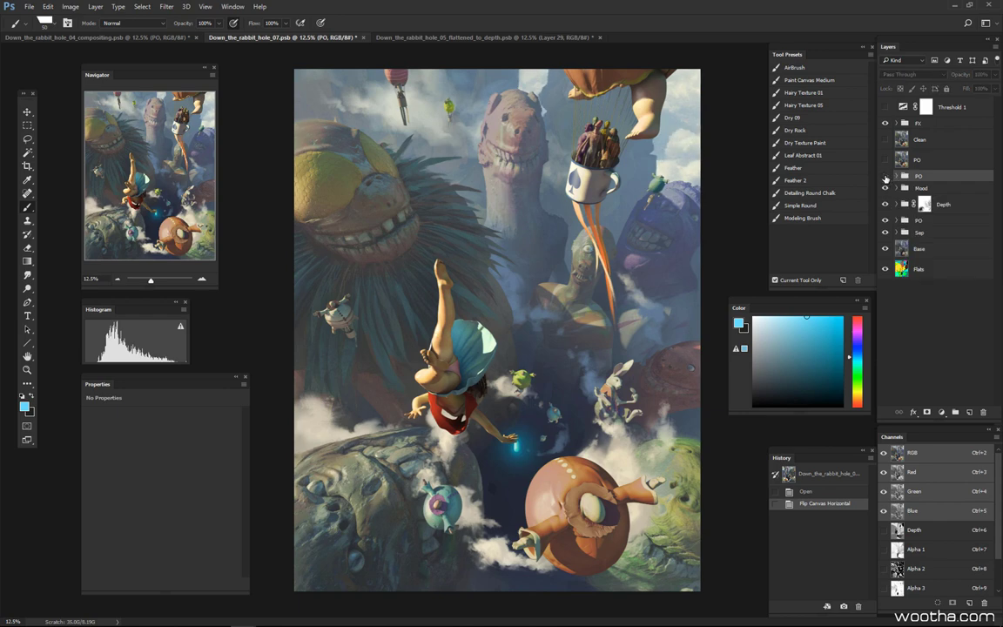
{"action": "left_click", "coordinate": [886, 177]}
{"action": "left_click", "coordinate": [886, 177]}
{"action": "left_click", "coordinate": [886, 177]}
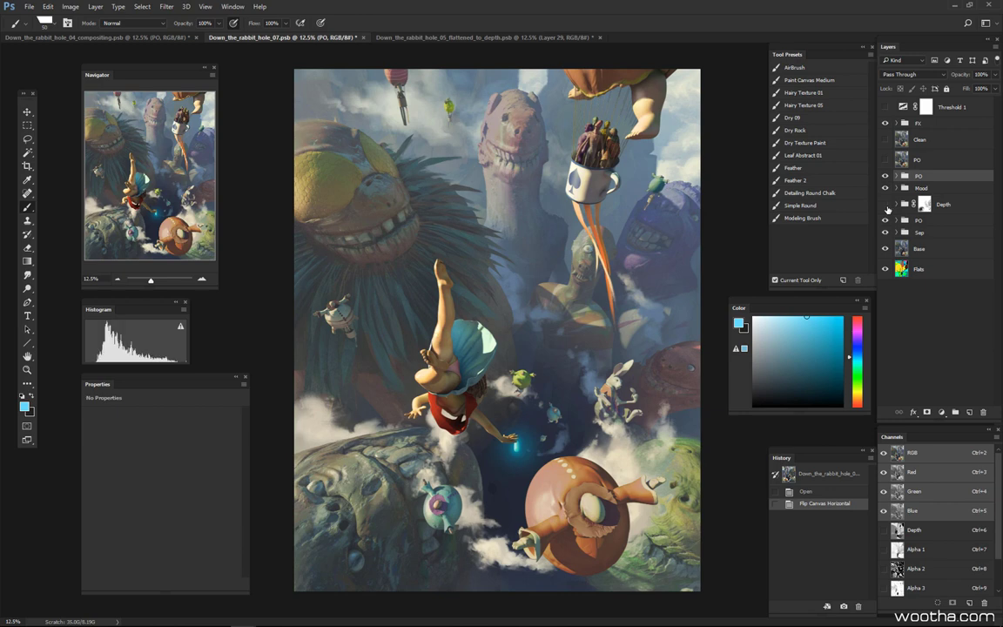
Select the Depth group and compare the image with it hidden and shown
{"action": "left_click", "coordinate": [887, 205]}
{"action": "left_click", "coordinate": [886, 206]}
{"action": "left_click", "coordinate": [902, 204]}
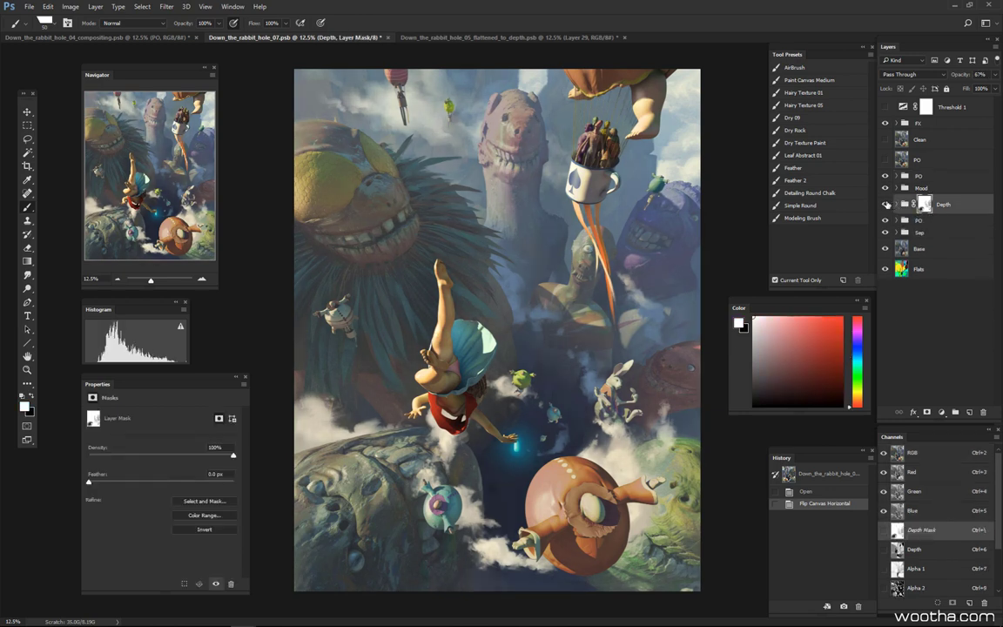
{"action": "left_click", "coordinate": [887, 204]}
{"action": "left_click", "coordinate": [886, 204]}
Select the lower PO group and compare the image with the Sep group hidden and shown
{"action": "left_click", "coordinate": [917, 221]}
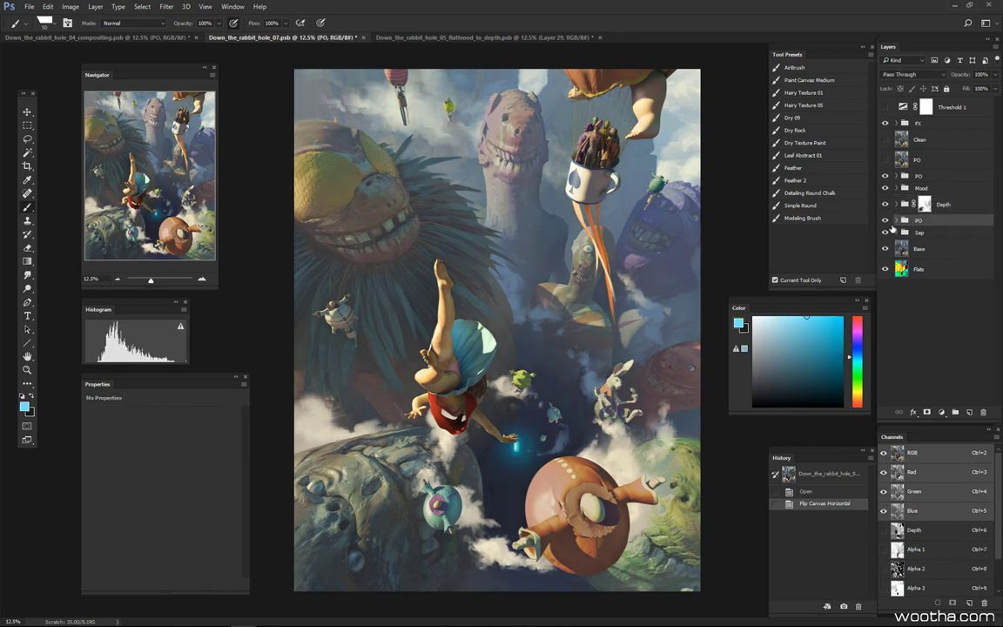
{"action": "left_click", "coordinate": [886, 233]}
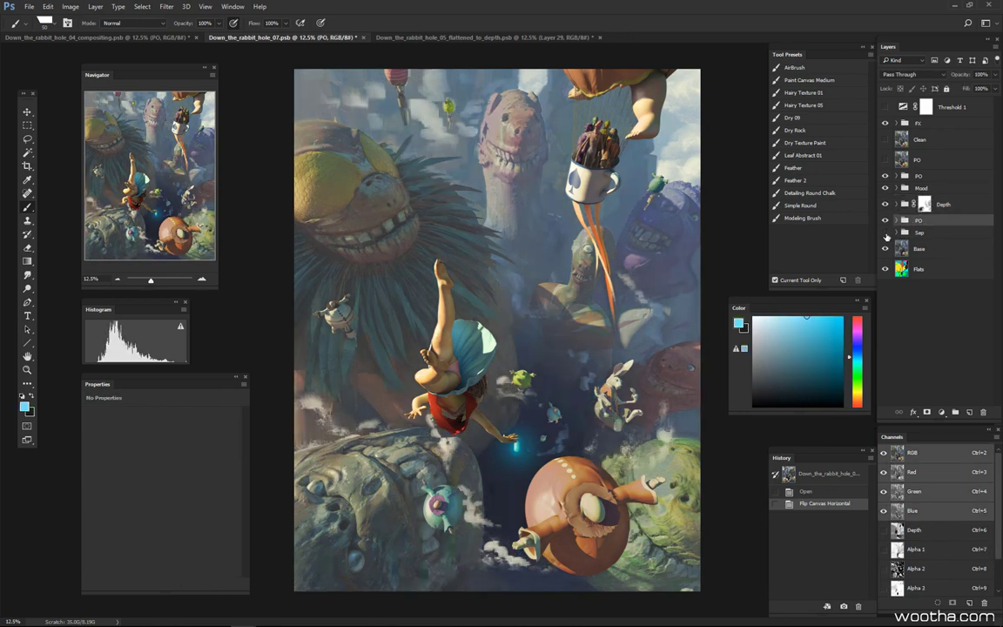
{"action": "left_click", "coordinate": [886, 233]}
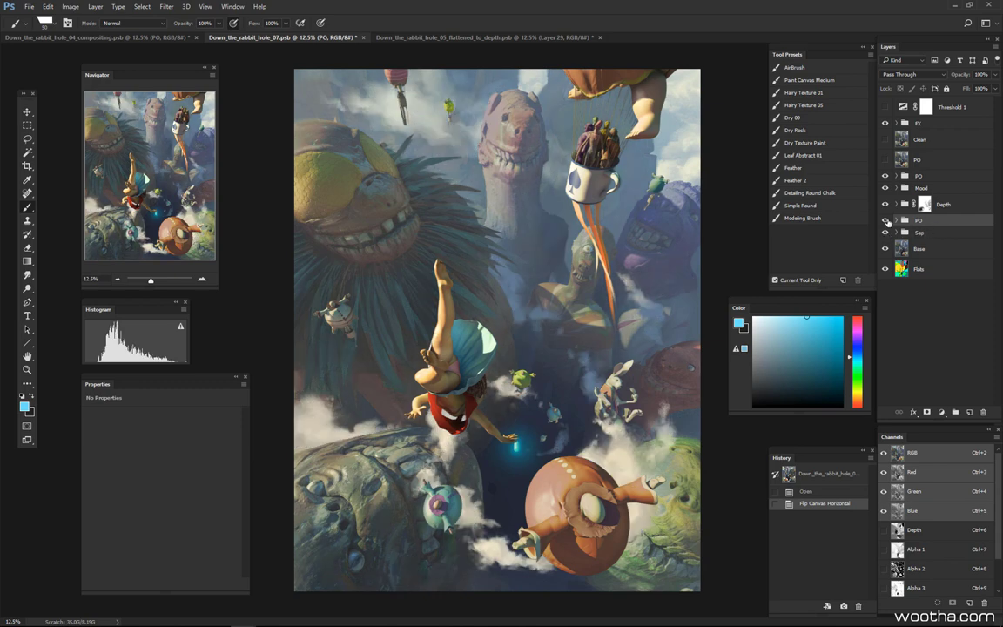
Hide both PO groups while keeping the Mood and Depth groups visible, and select the Depth group's mask
{"action": "left_click", "coordinate": [887, 221]}
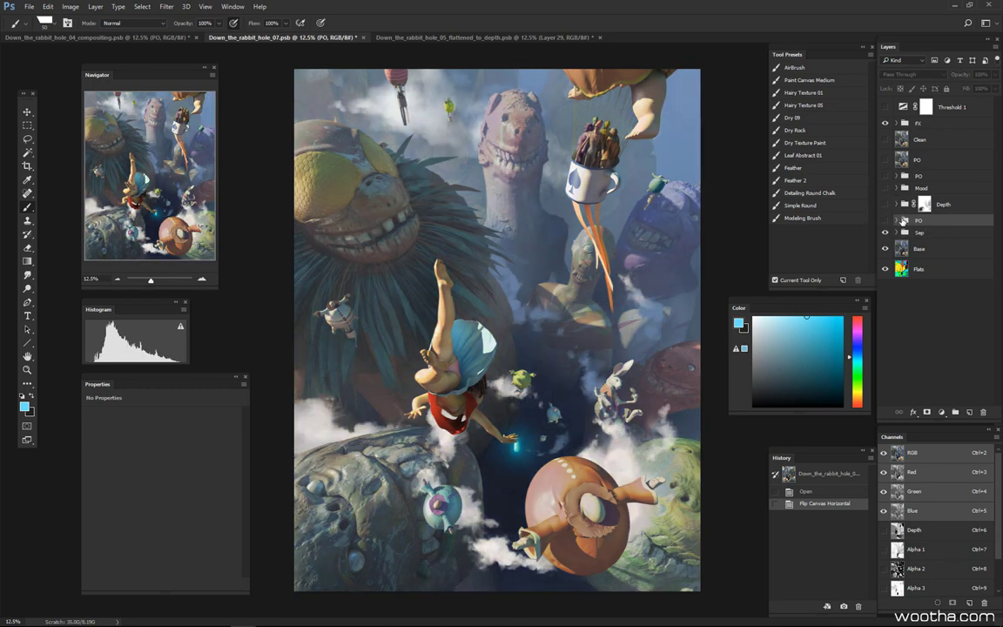
{"action": "left_click", "coordinate": [886, 190]}
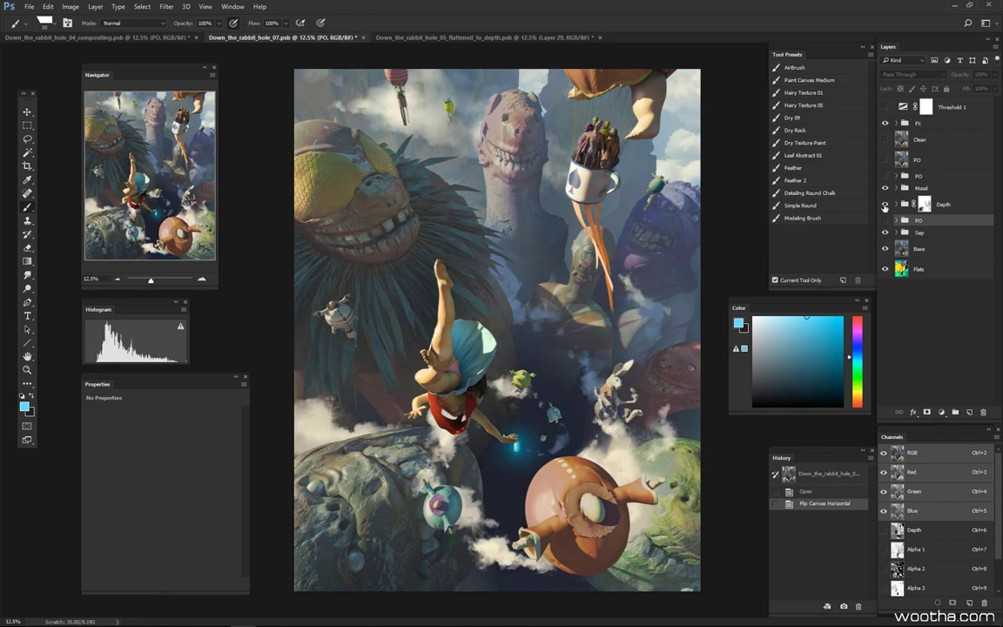
{"action": "left_click", "coordinate": [885, 206]}
{"action": "left_click", "coordinate": [925, 204]}
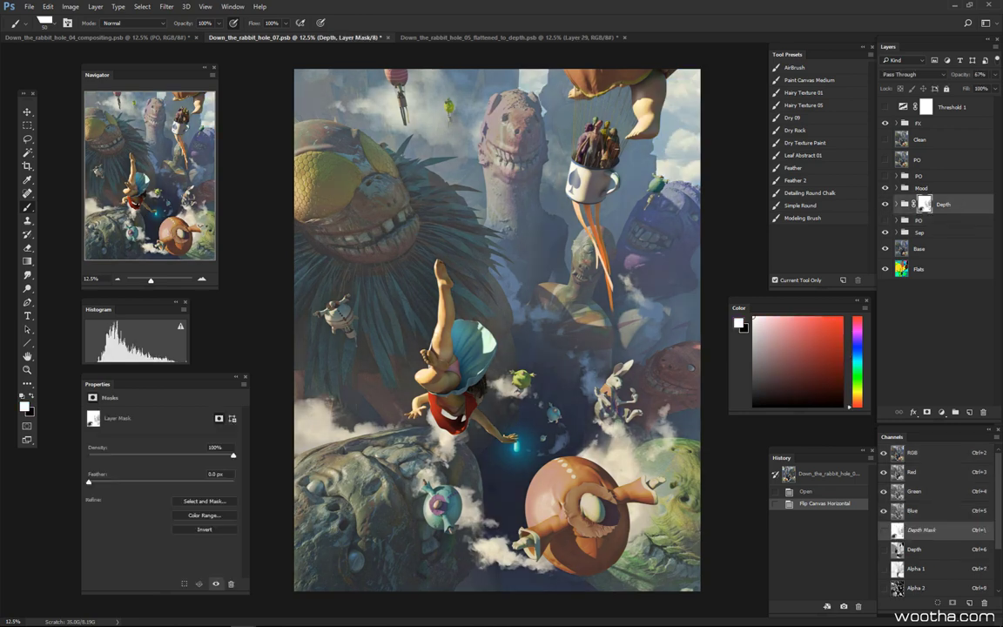
Compare with the flattened_to_depth document, then hide the FX group in Down_the_rabbit_hole_07.psb
{"action": "left_click", "coordinate": [397, 38]}
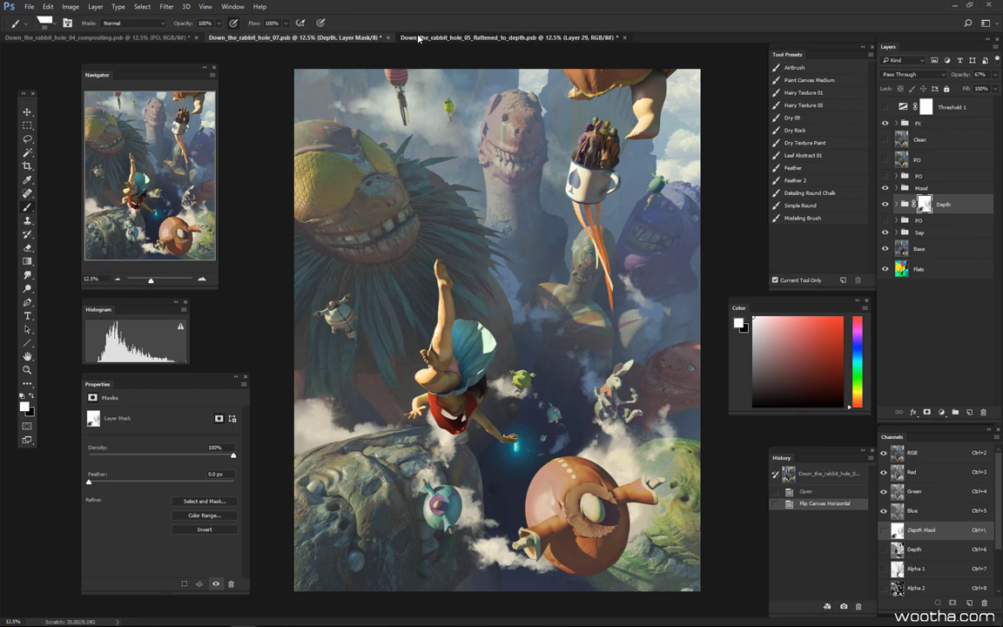
{"action": "left_click", "coordinate": [331, 39]}
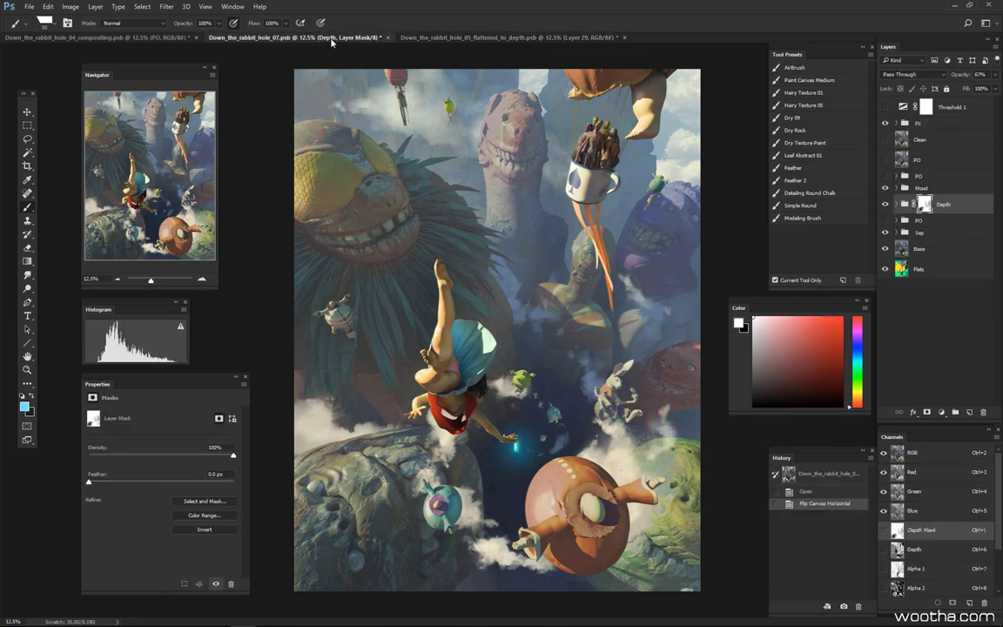
{"action": "left_click", "coordinate": [886, 123]}
Switch repeatedly between the flattened_to_depth and Down_the_rabbit_hole_07.psb documents to compare them, then examine the falling girl closer in the latter
{"action": "left_click", "coordinate": [451, 38]}
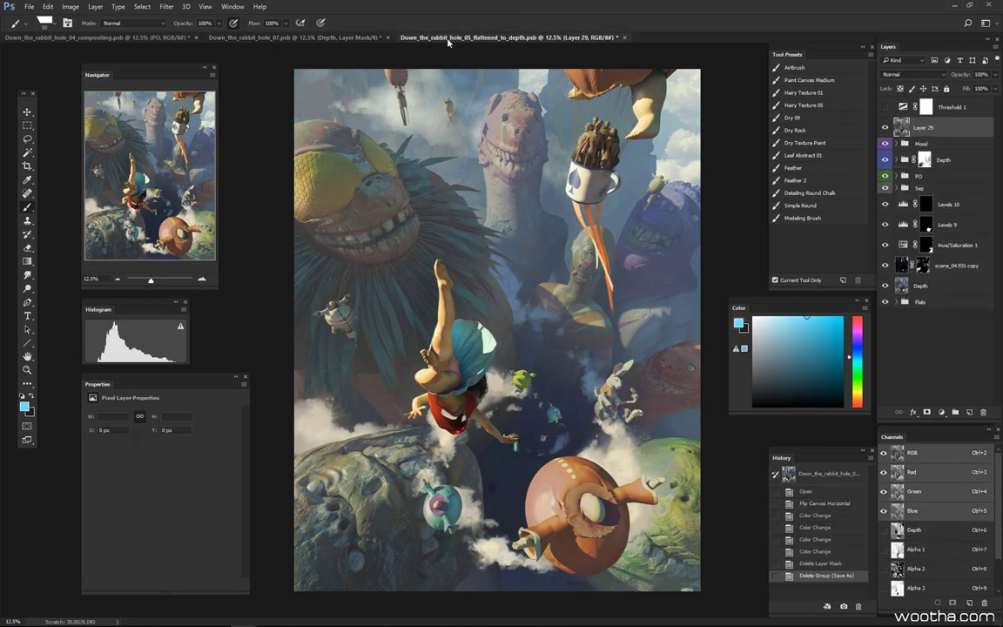
{"action": "left_click", "coordinate": [338, 38]}
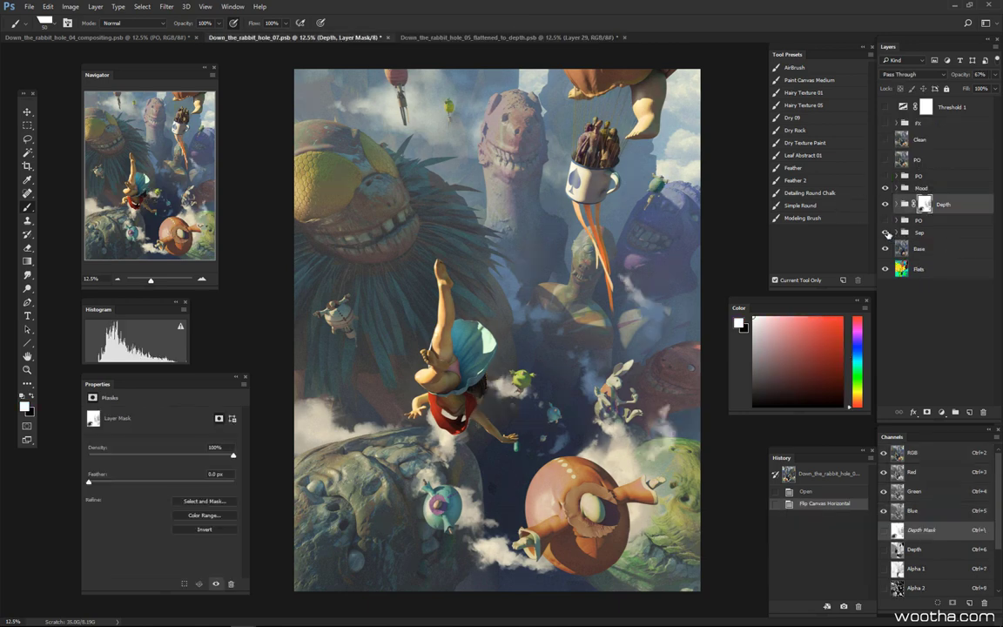
{"action": "left_click", "coordinate": [435, 38]}
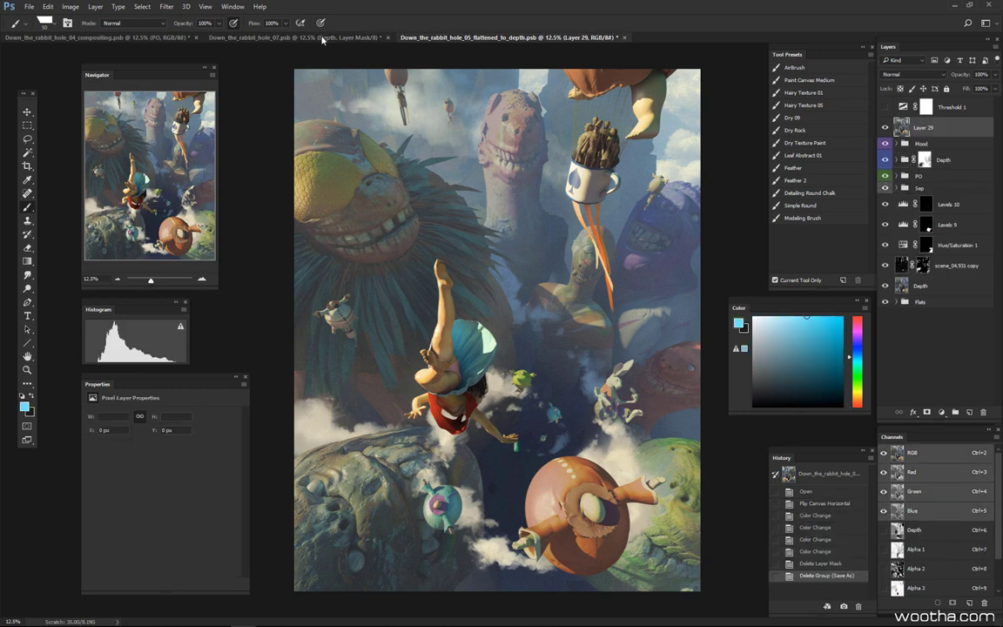
{"action": "left_click", "coordinate": [322, 38]}
{"action": "left_click_drag", "start_coordinate": [559, 337], "coordinate": [659, 338]}
{"action": "left_click_drag", "start_coordinate": [629, 392], "coordinate": [672, 318]}
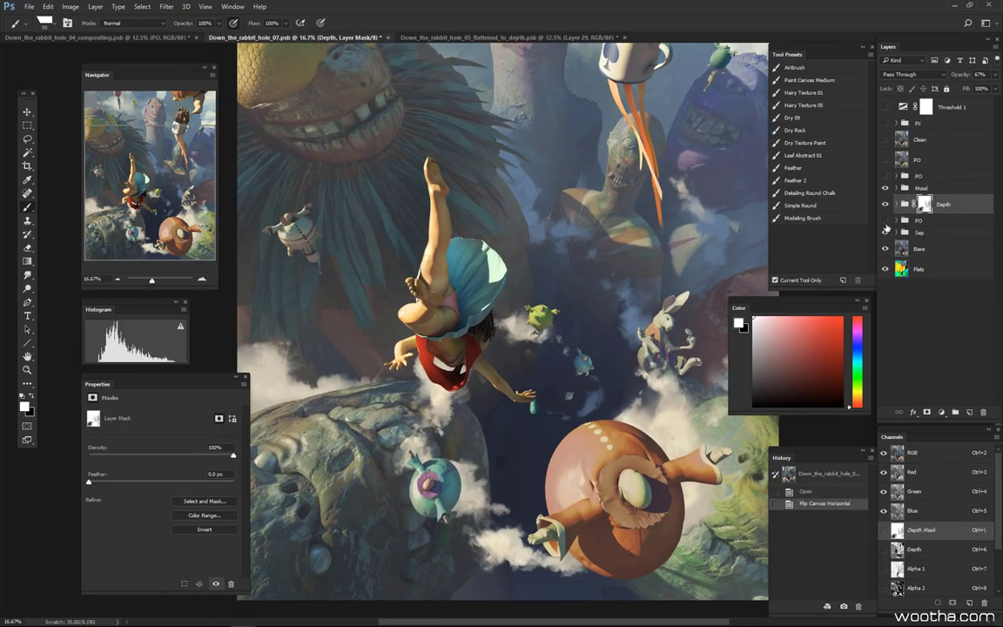
Show the lower PO group, expand it to list its layers, and select the group
{"action": "left_click", "coordinate": [884, 220]}
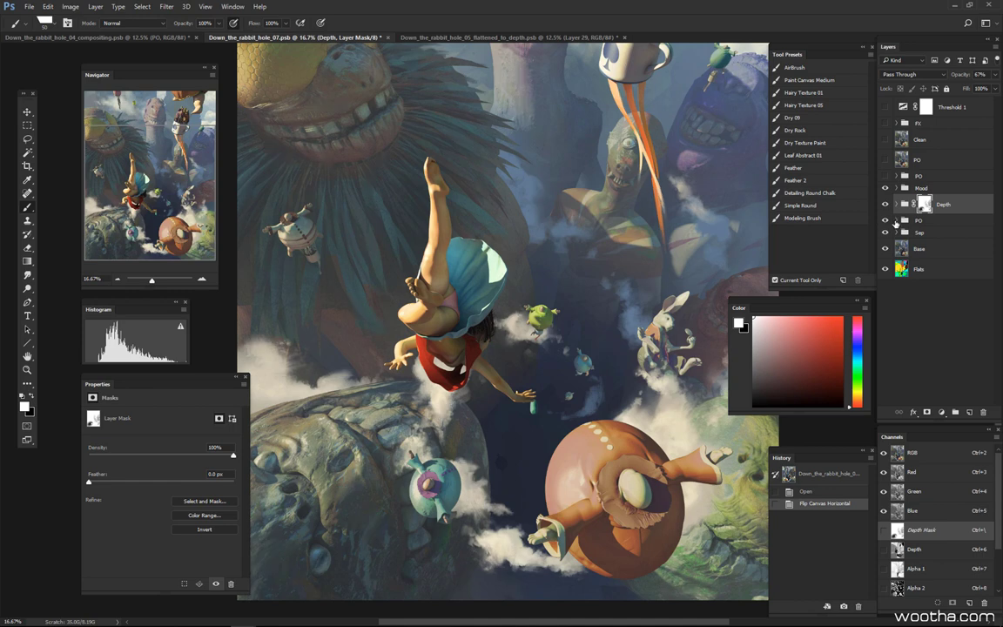
{"action": "left_click", "coordinate": [896, 221]}
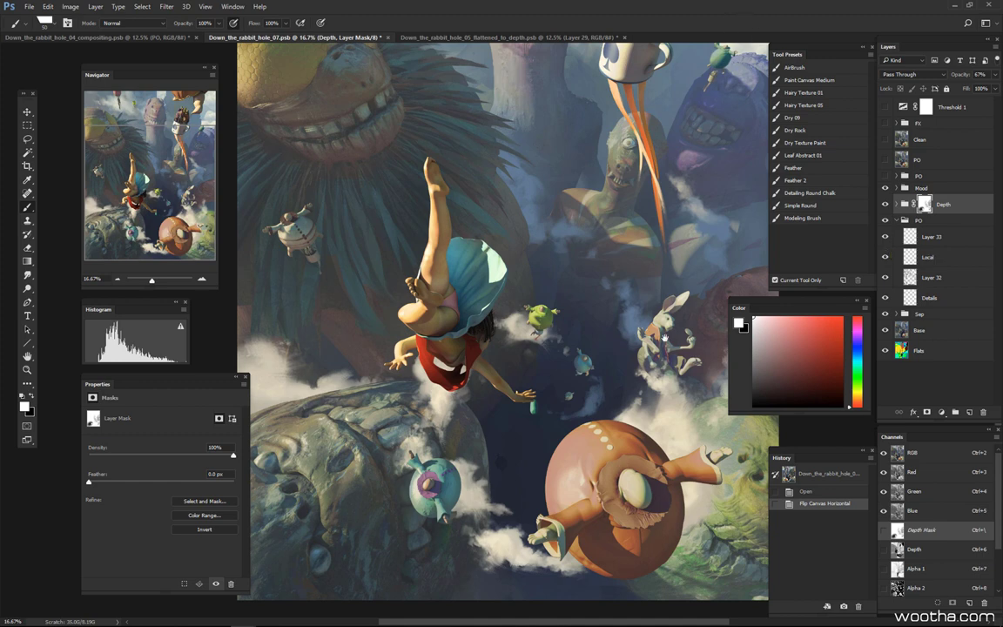
{"action": "left_click_drag", "start_coordinate": [564, 420], "coordinate": [600, 359]}
{"action": "scroll", "coordinate": [599, 359], "scroll_direction": "up", "scroll_amount": 1}
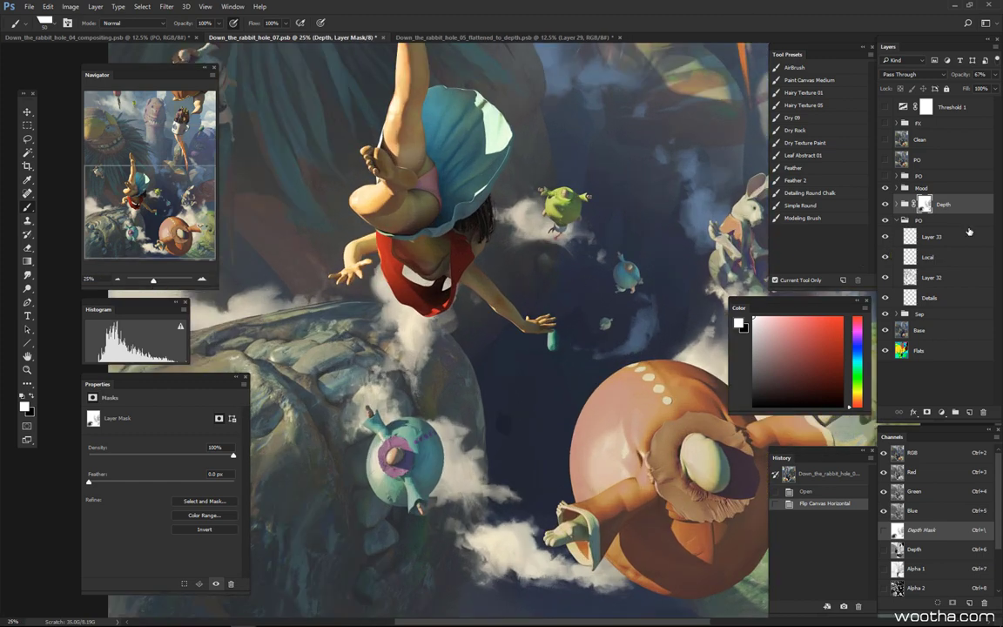
{"action": "left_click", "coordinate": [943, 223]}
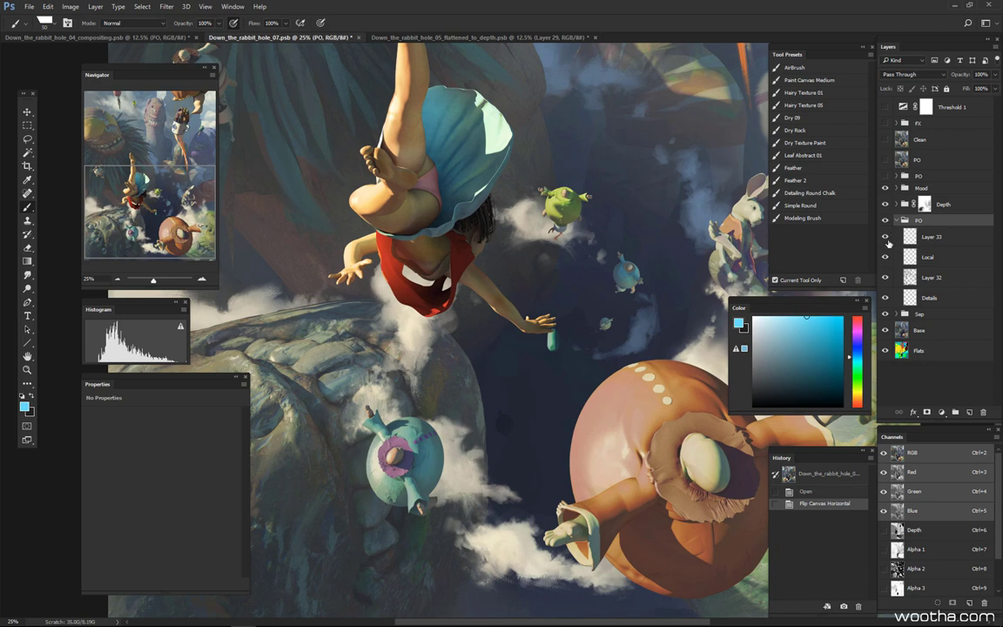
Hide the interface panels for an unobstructed view of the painting's lower half, leaving only the layer list available
{"action": "left_click_drag", "start_coordinate": [491, 368], "coordinate": [618, 328]}
{"action": "scroll", "coordinate": [647, 380], "scroll_direction": "down", "scroll_amount": 1}
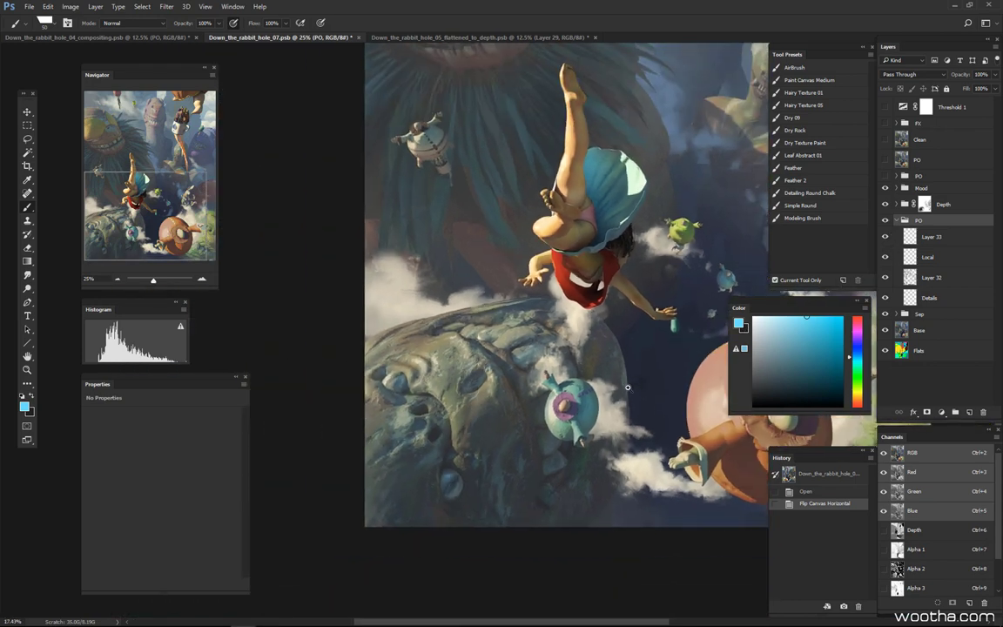
{"action": "key", "text": "Tab"}
{"action": "scroll", "coordinate": [630, 349], "scroll_direction": "up", "scroll_amount": 1}
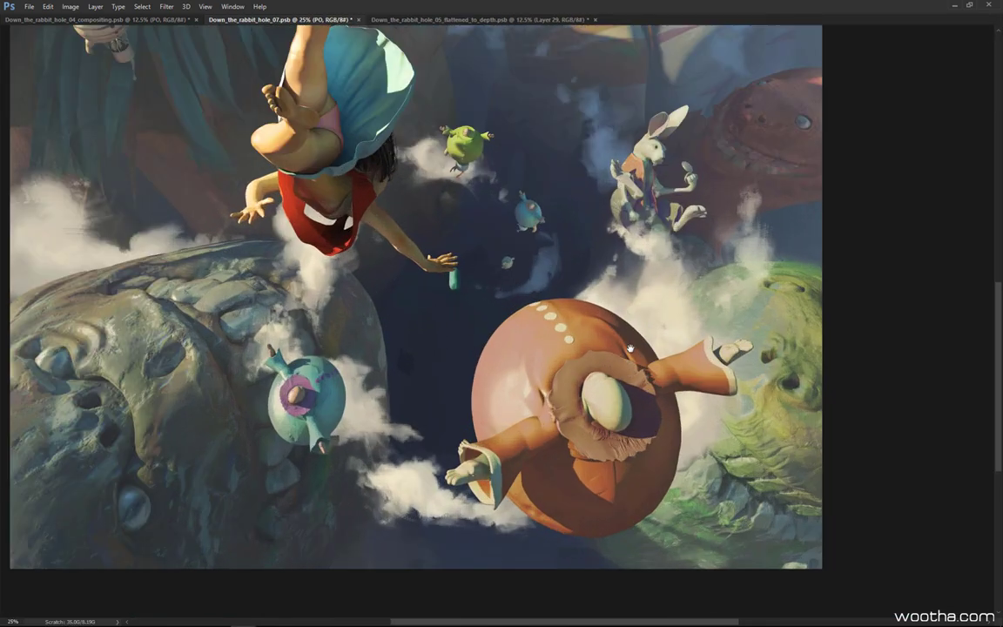
{"action": "mouse_move", "coordinate": [997, 226]}
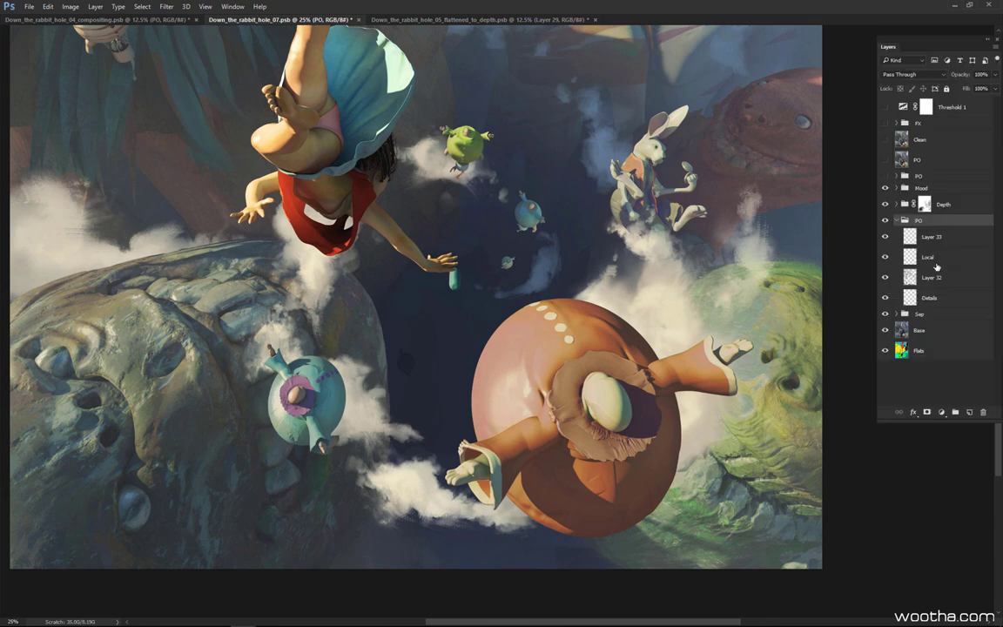
Compare the round orange figure and the rock faces with the lower PO group hidden and shown
{"action": "left_click", "coordinate": [885, 223]}
{"action": "left_click", "coordinate": [664, 317], "text": "alt"}
{"action": "left_click_drag", "start_coordinate": [673, 321], "coordinate": [708, 324]}
{"action": "left_click", "coordinate": [677, 327], "text": "ctrl"}
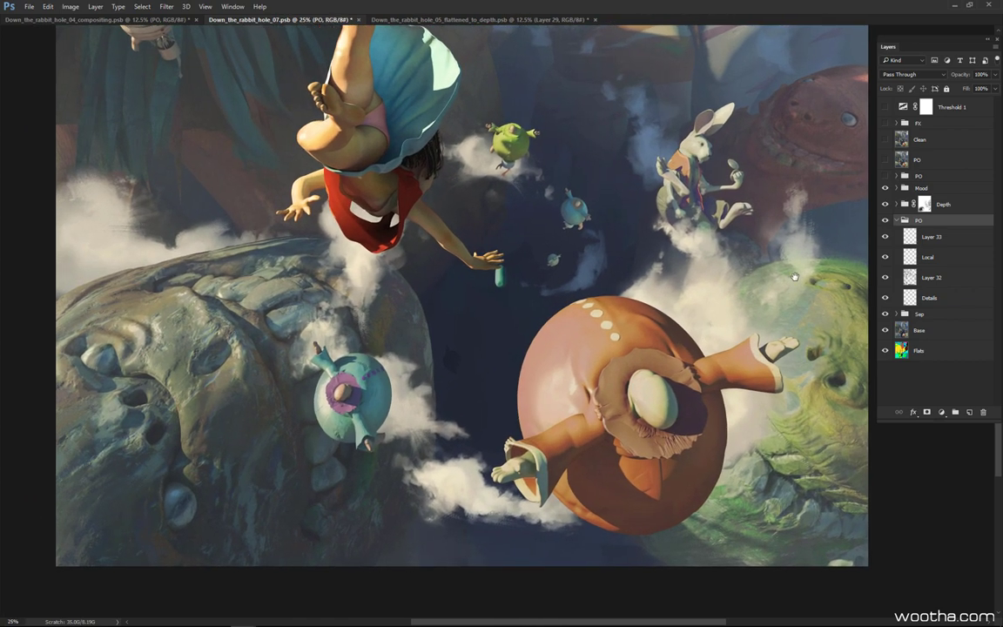
{"action": "left_click", "coordinate": [885, 221]}
{"action": "left_click", "coordinate": [886, 220]}
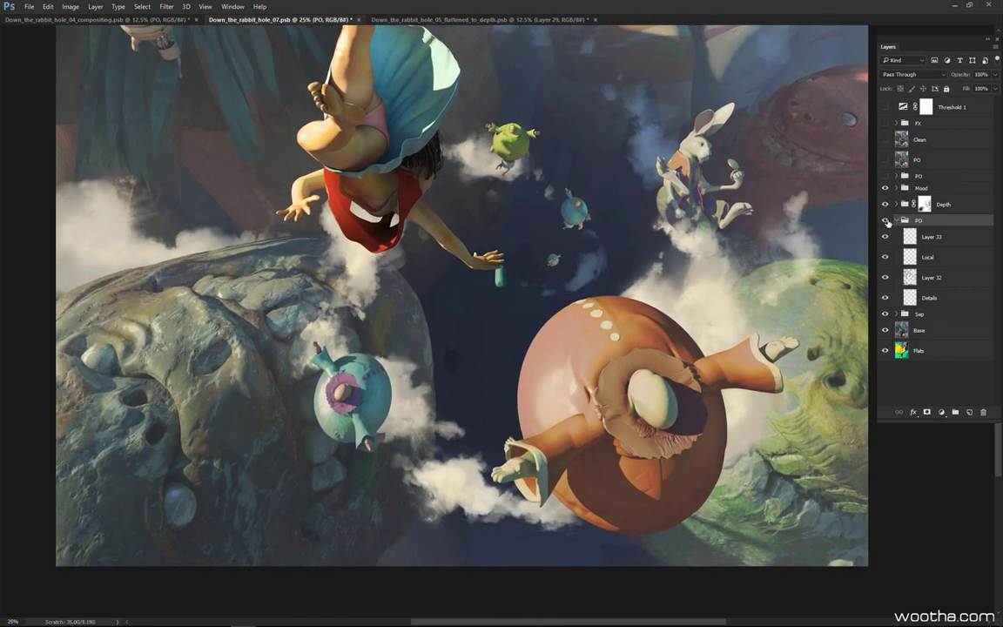
{"action": "left_click", "coordinate": [886, 222]}
{"action": "left_click", "coordinate": [887, 221]}
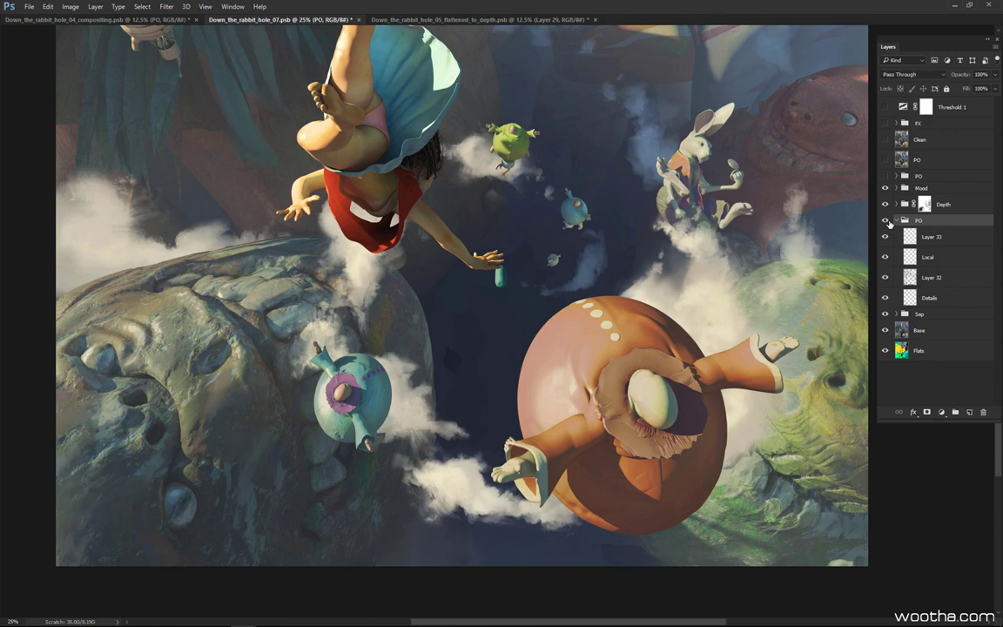
{"action": "left_click", "coordinate": [887, 221]}
{"action": "left_click", "coordinate": [887, 221]}
Compare the area around the falling girl and the white rabbit with the lower PO group hidden and shown
{"action": "left_click_drag", "start_coordinate": [771, 239], "coordinate": [701, 315]}
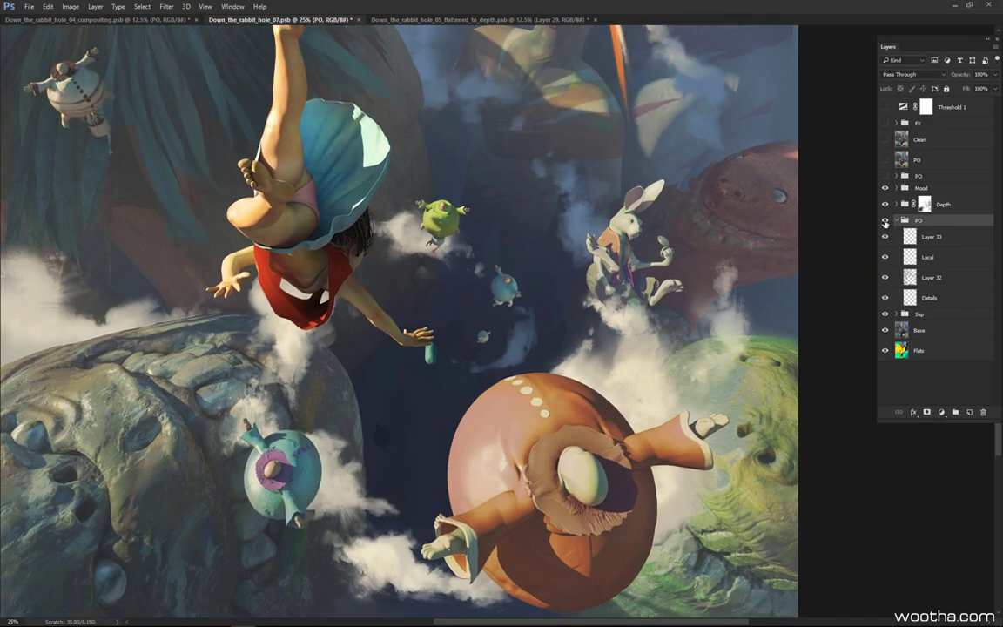
{"action": "left_click", "coordinate": [885, 221]}
{"action": "left_click", "coordinate": [886, 222]}
{"action": "left_click", "coordinate": [887, 222]}
{"action": "left_click", "coordinate": [887, 221]}
{"action": "left_click_drag", "start_coordinate": [770, 277], "coordinate": [767, 358]}
{"action": "left_click", "coordinate": [887, 221]}
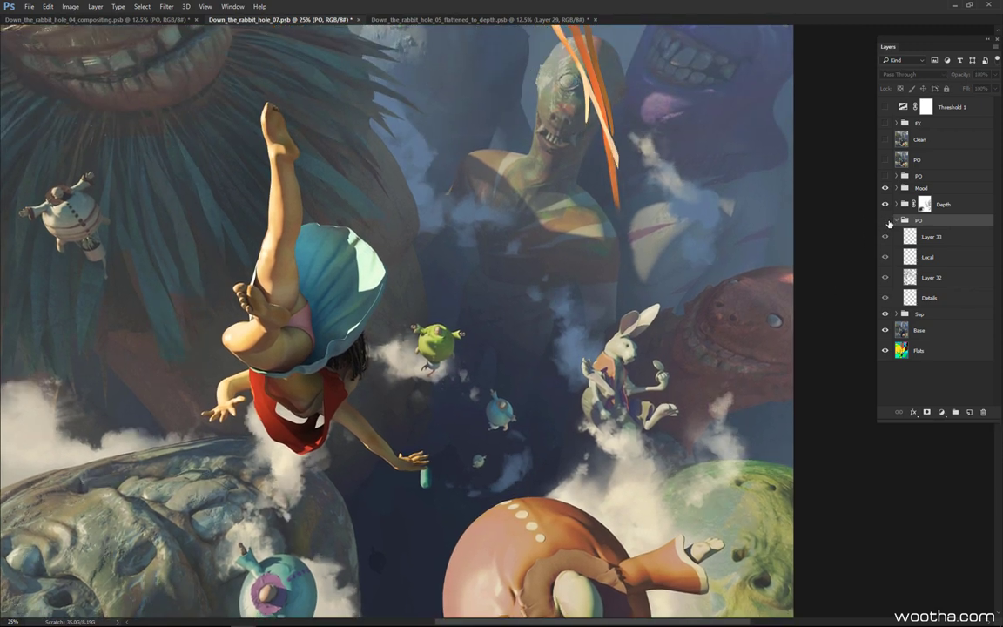
{"action": "left_click", "coordinate": [886, 221]}
Compare the yellow-eyed creature and the spade cup with the lower PO group hidden and shown
{"action": "left_click_drag", "start_coordinate": [764, 213], "coordinate": [775, 305]}
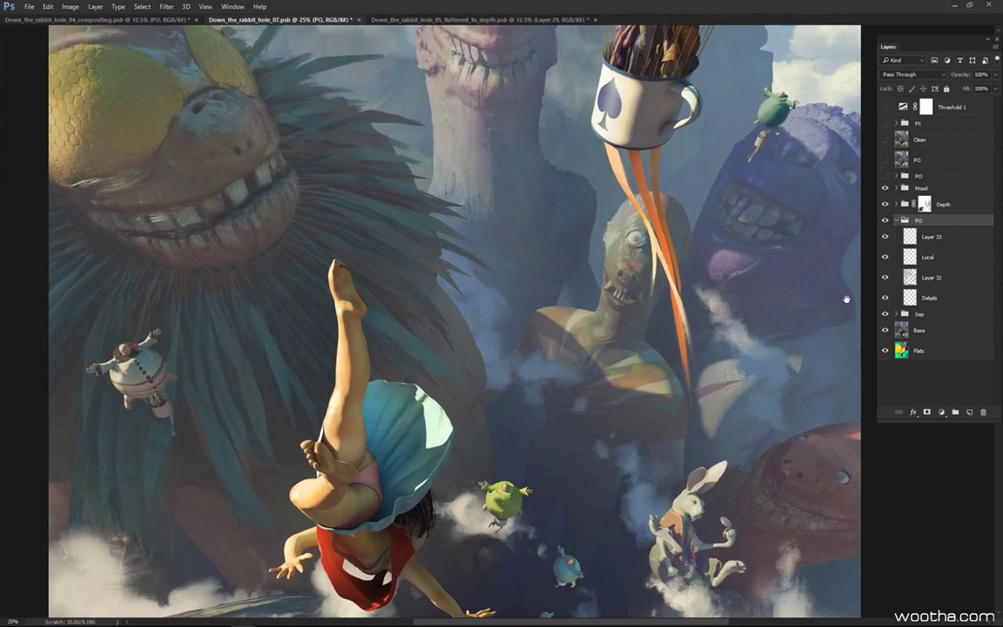
{"action": "left_click", "coordinate": [886, 221]}
{"action": "left_click", "coordinate": [886, 222]}
{"action": "left_click", "coordinate": [886, 221]}
{"action": "left_click", "coordinate": [886, 221]}
{"action": "left_click", "coordinate": [885, 223]}
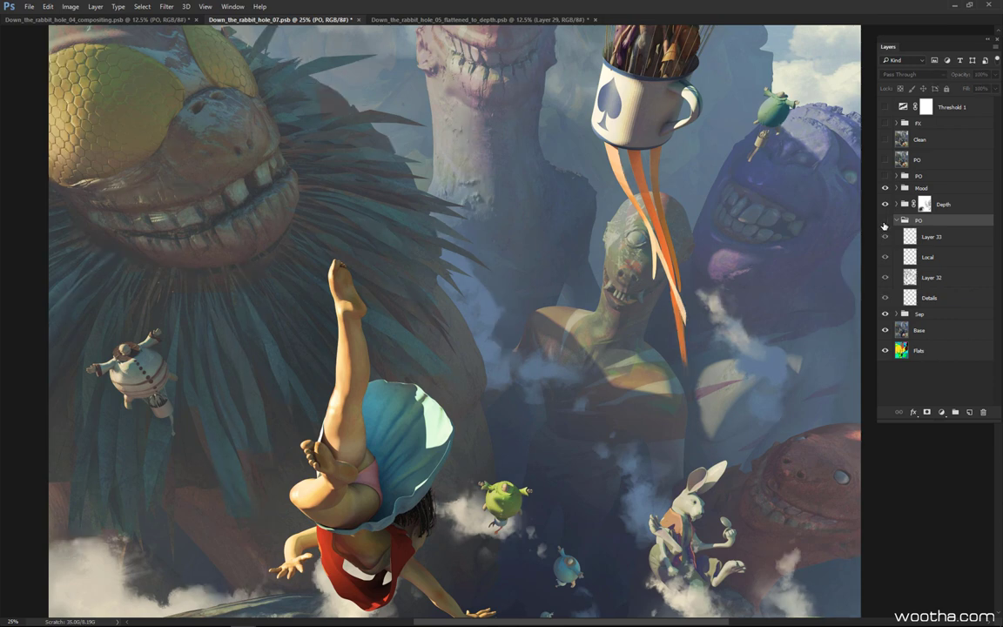
{"action": "left_click", "coordinate": [885, 223]}
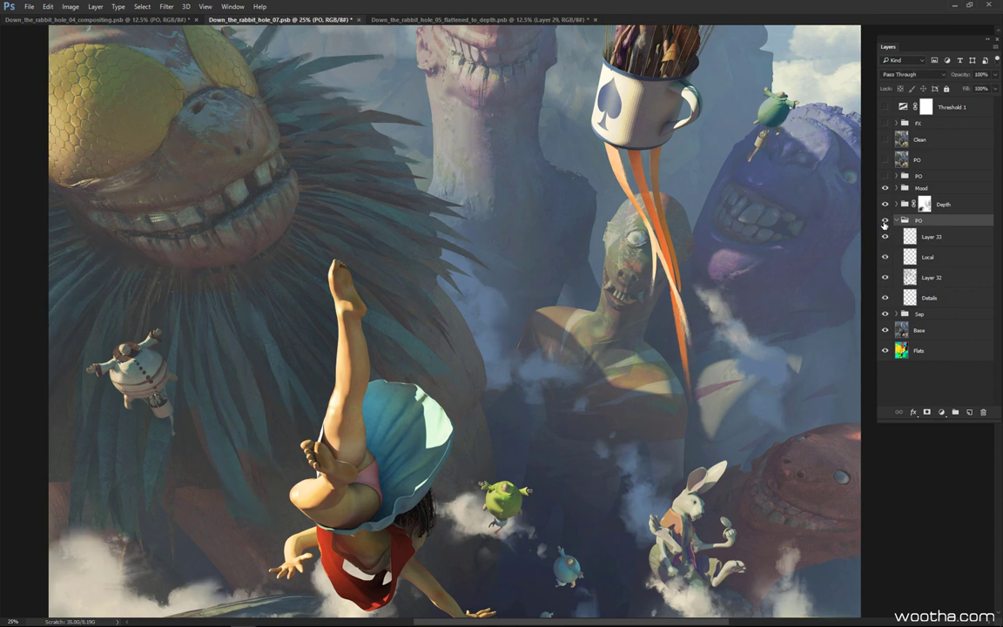
Examine the falling girl, then compare the cup's passengers and the long-necked creature with the lower PO group hidden and shown
{"action": "left_click_drag", "start_coordinate": [694, 334], "coordinate": [757, 242]}
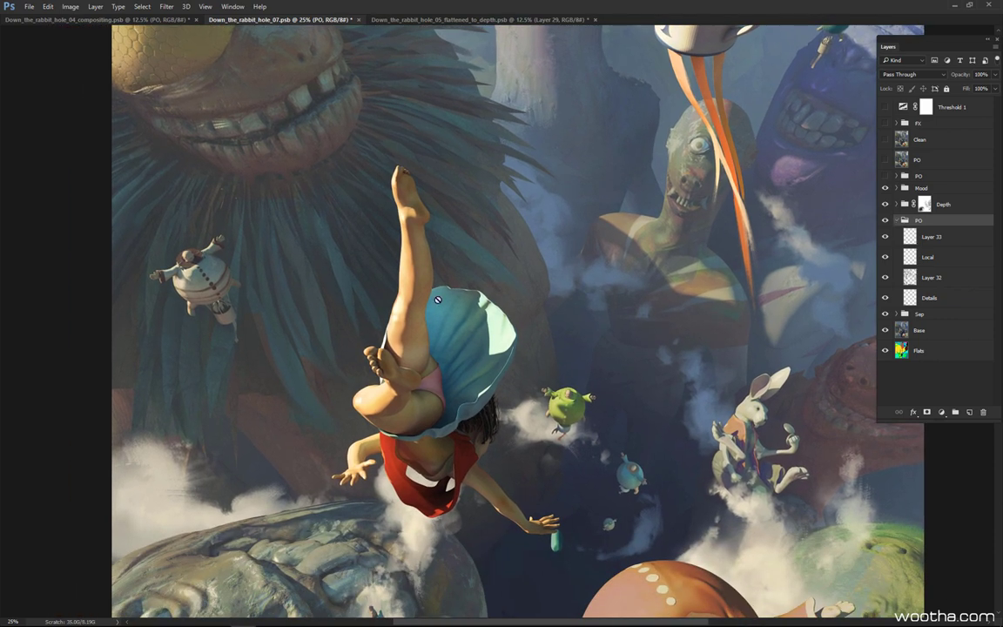
{"action": "left_click_drag", "start_coordinate": [636, 425], "coordinate": [549, 496]}
{"action": "left_click_drag", "start_coordinate": [725, 311], "coordinate": [773, 401]}
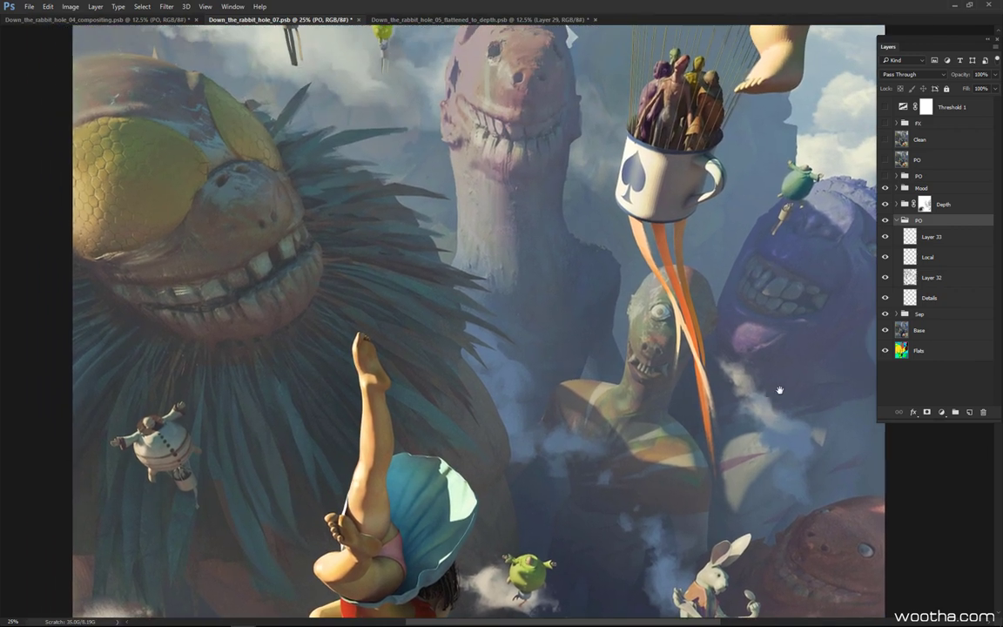
{"action": "left_click", "coordinate": [885, 221]}
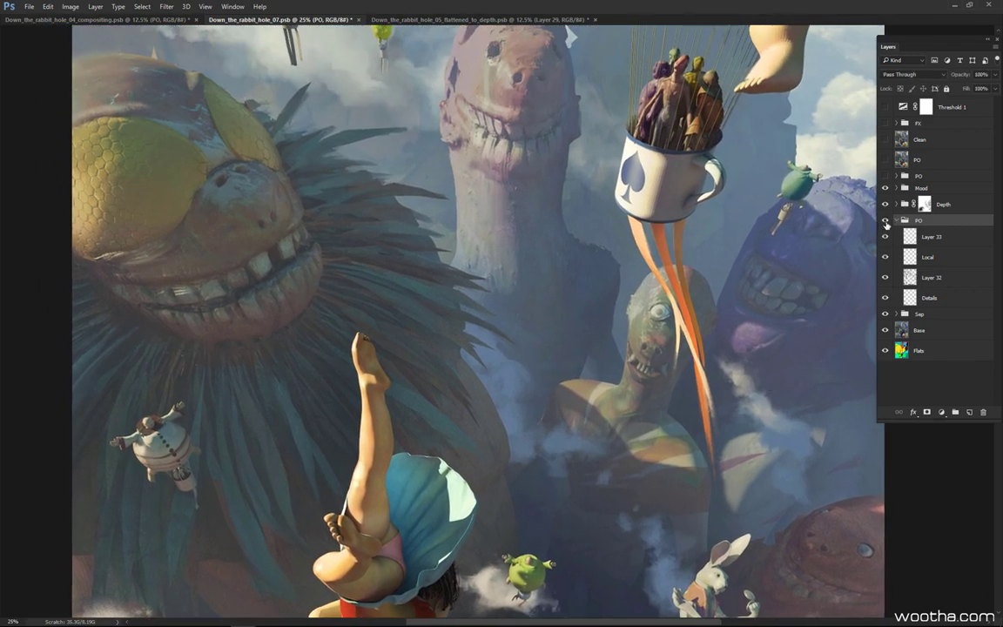
{"action": "left_click", "coordinate": [886, 221]}
{"action": "left_click", "coordinate": [886, 221]}
Compare most of the painting at 16.67% zoom with the lower PO group hidden and shown
{"action": "left_click_drag", "start_coordinate": [775, 582], "coordinate": [697, 305]}
{"action": "left_click_drag", "start_coordinate": [703, 343], "coordinate": [763, 387]}
{"action": "key", "text": "ctrl+minus"}
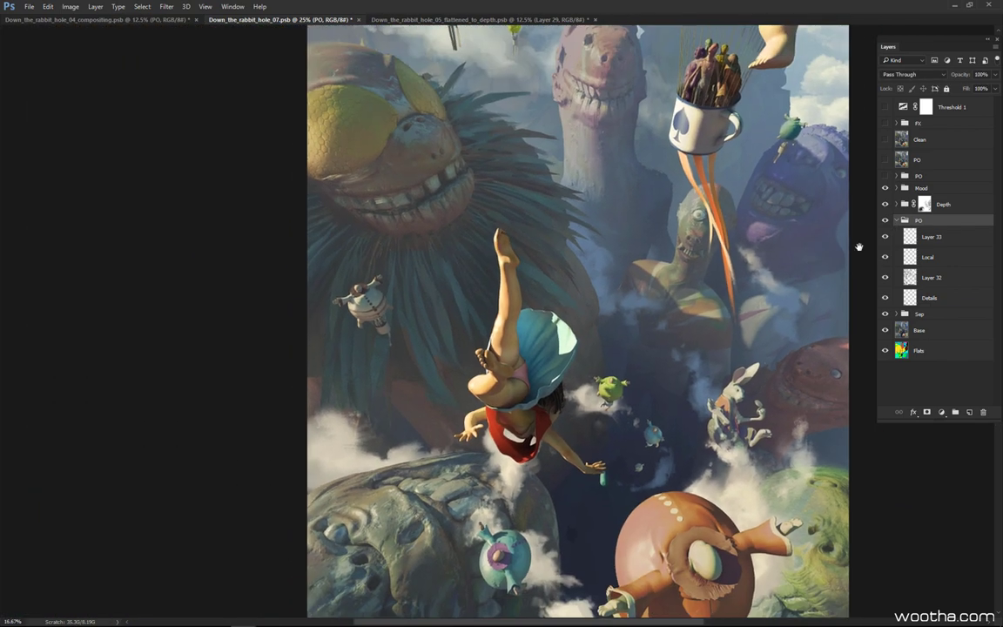
{"action": "left_click", "coordinate": [885, 222]}
{"action": "left_click", "coordinate": [886, 222]}
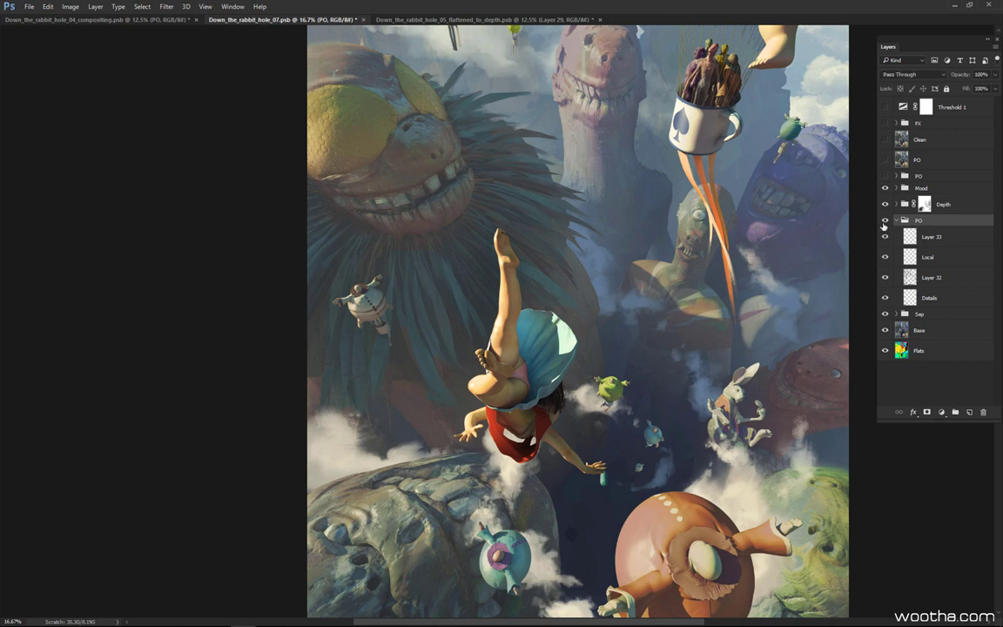
{"action": "left_click", "coordinate": [885, 221]}
{"action": "left_click", "coordinate": [886, 221]}
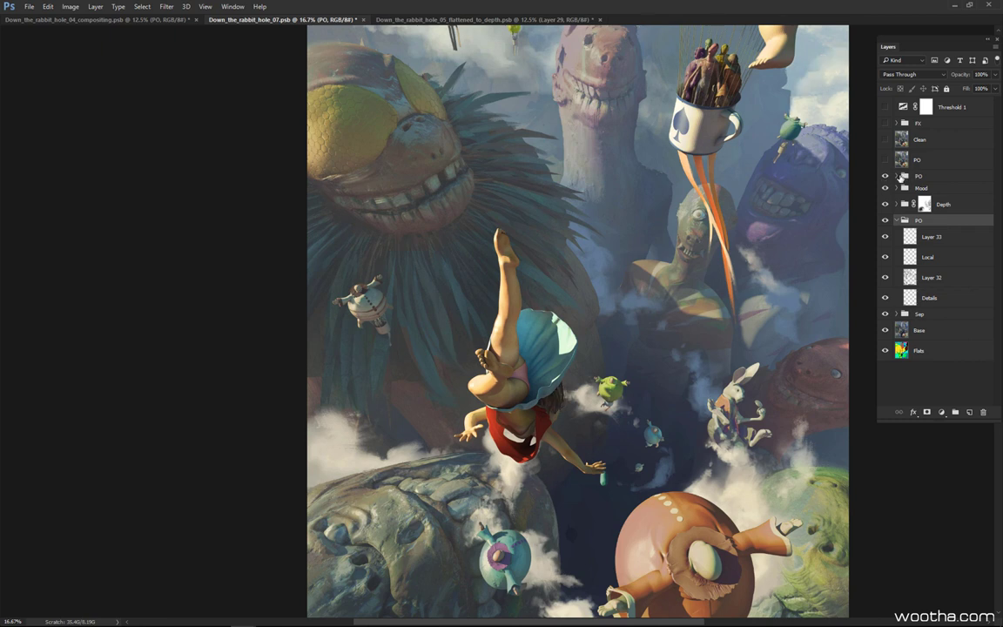
Check the effect of the PO layer, then compare the image with the Clean layer shown and hidden
{"action": "left_click", "coordinate": [885, 161]}
{"action": "left_click", "coordinate": [885, 140]}
{"action": "left_click", "coordinate": [886, 140]}
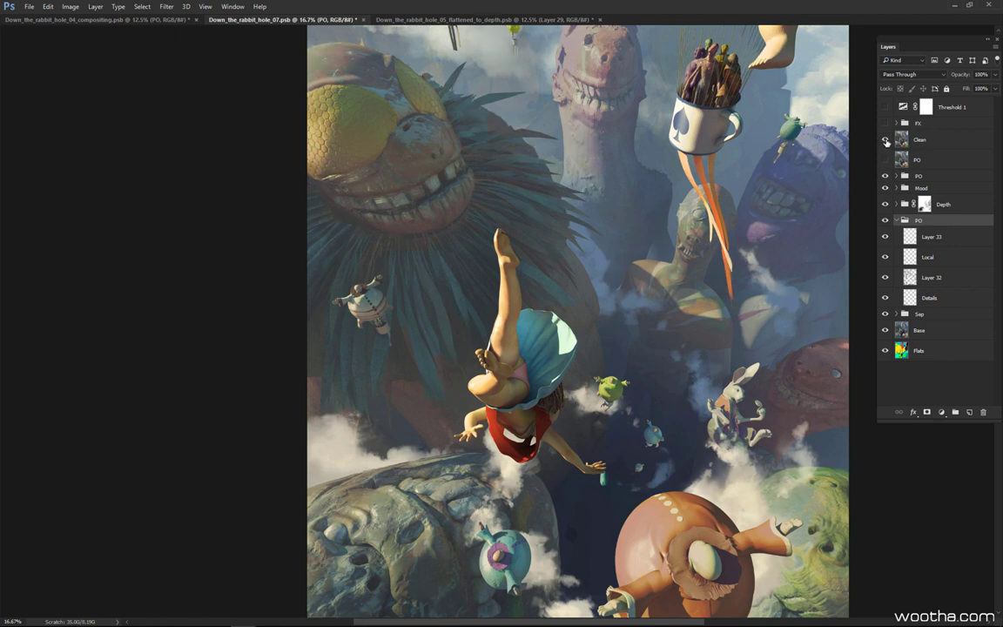
{"action": "left_click", "coordinate": [886, 141]}
{"action": "left_click", "coordinate": [886, 142]}
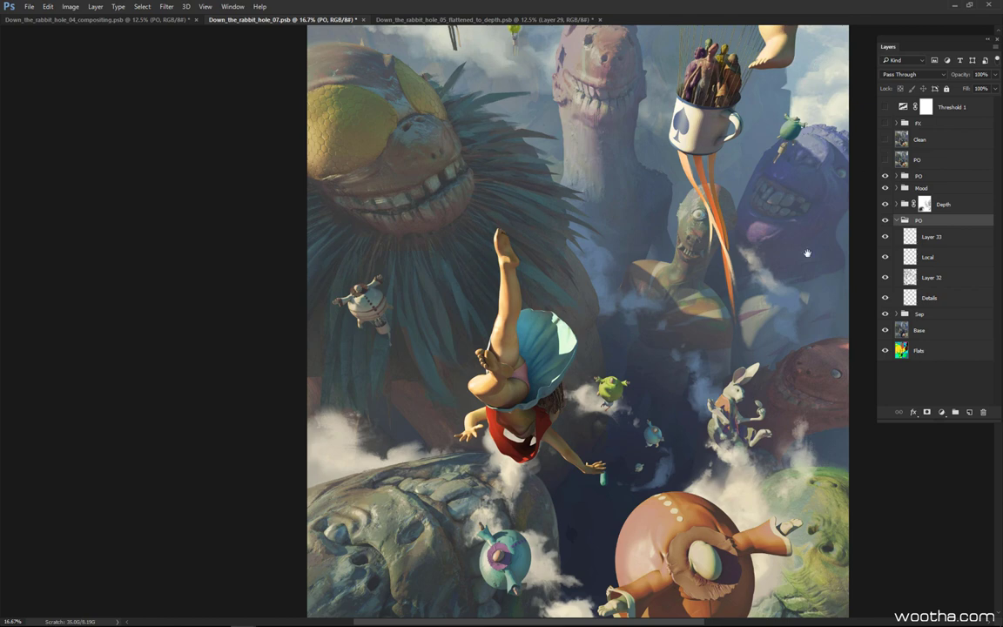
{"action": "left_click_drag", "start_coordinate": [799, 259], "coordinate": [769, 197]}
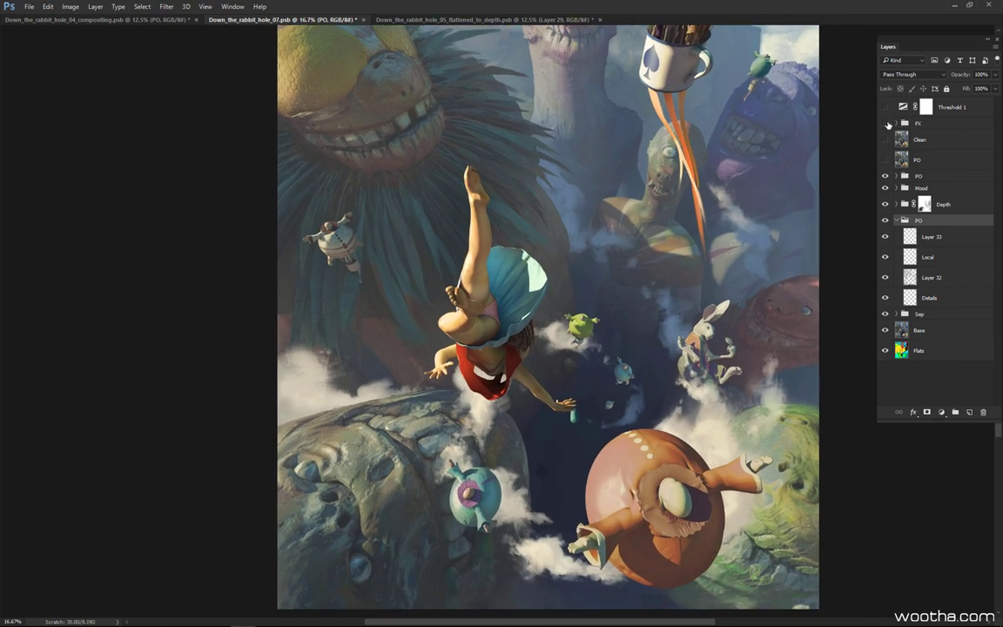
{"action": "key", "text": "ctrl+minus"}
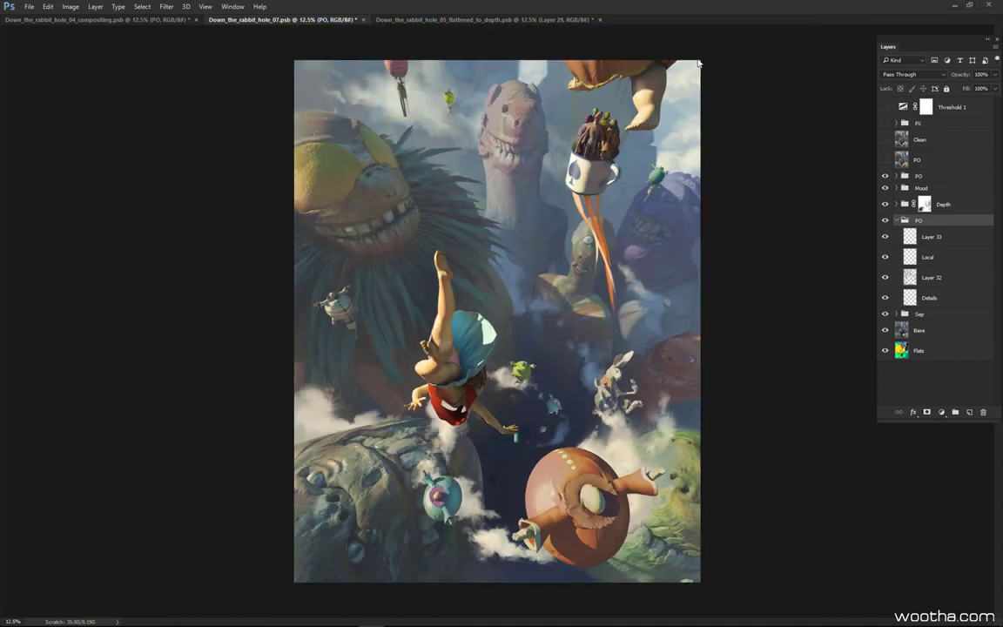
{"action": "double_click", "coordinate": [746, 8]}
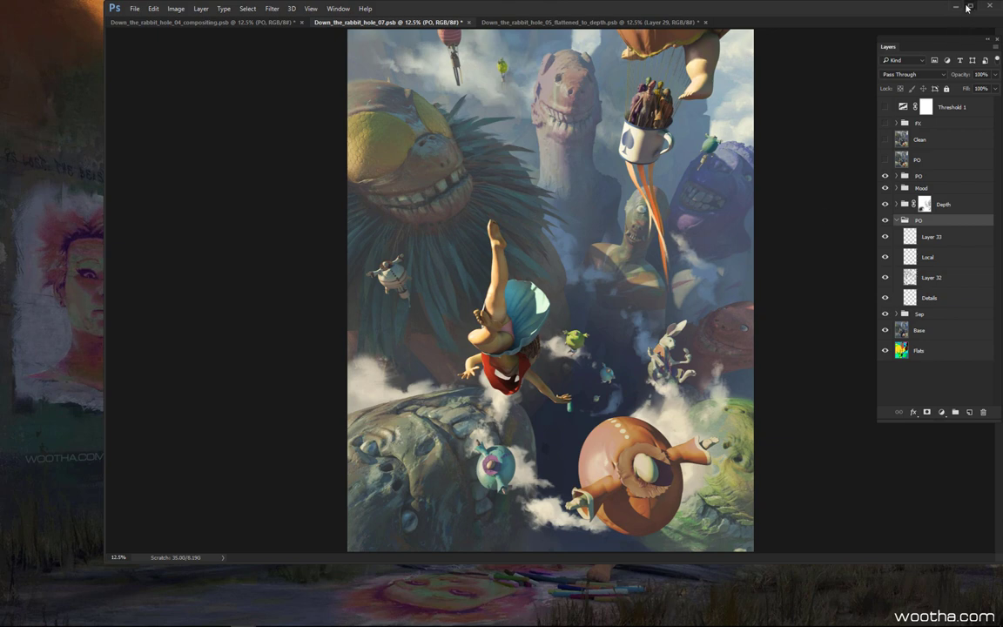
{"action": "left_click", "coordinate": [969, 7]}
Show and select the Clean layer, then save Down_the_rabbit_hole_07.psb
{"action": "key", "text": "ctrl+plus"}
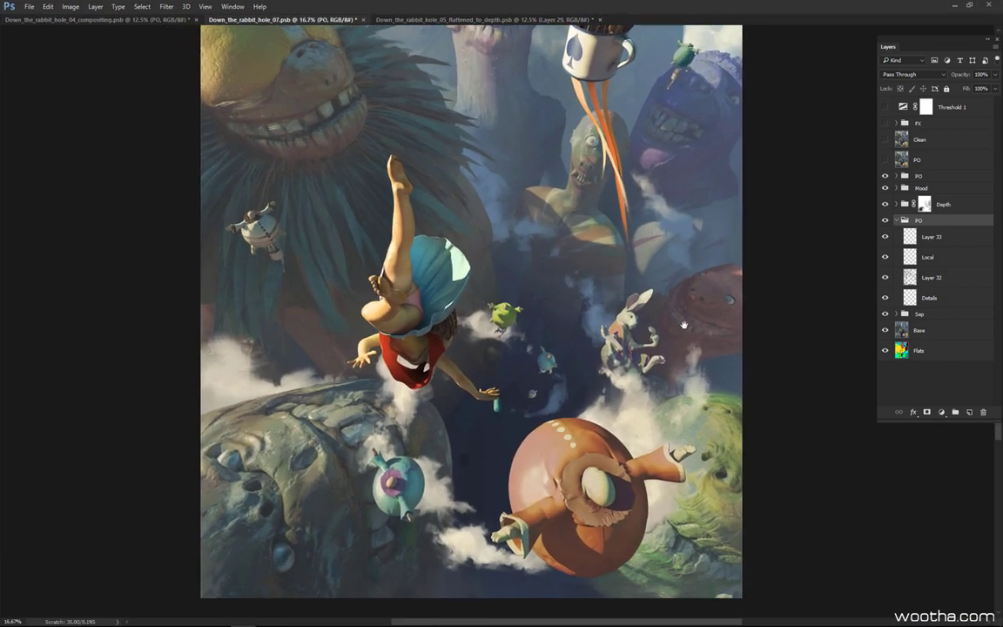
{"action": "key", "text": "ctrl+plus"}
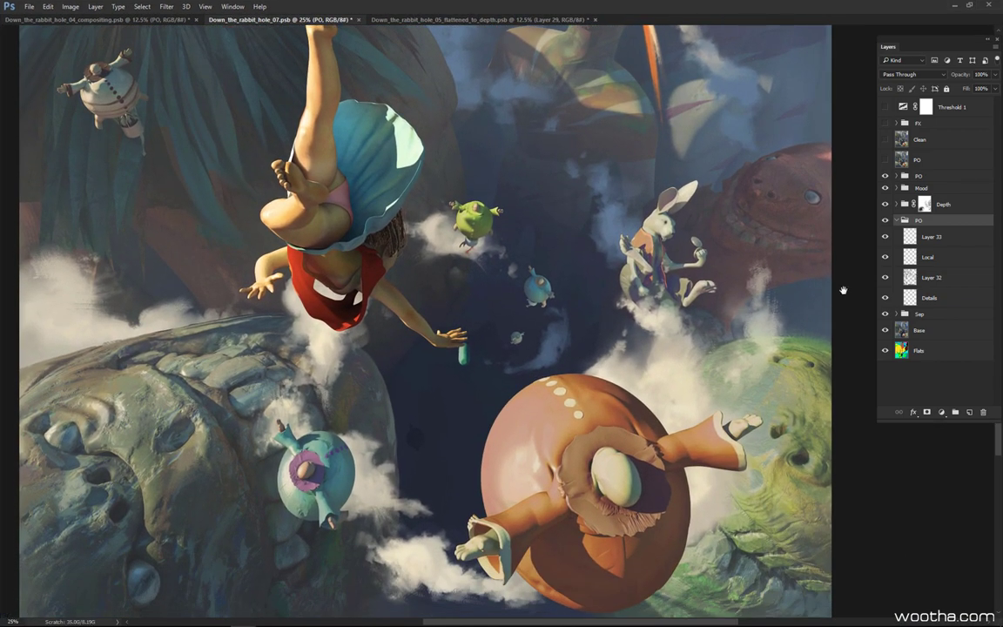
{"action": "left_click_drag", "start_coordinate": [708, 361], "coordinate": [733, 356]}
{"action": "left_click", "coordinate": [885, 139]}
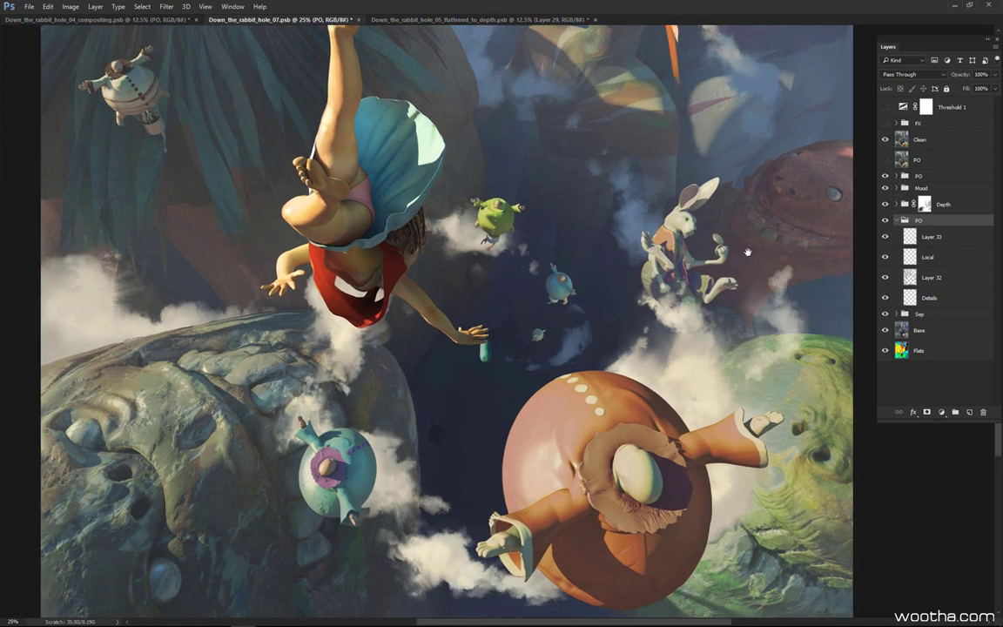
{"action": "scroll", "coordinate": [747, 252], "scroll_direction": "up", "scroll_amount": 3}
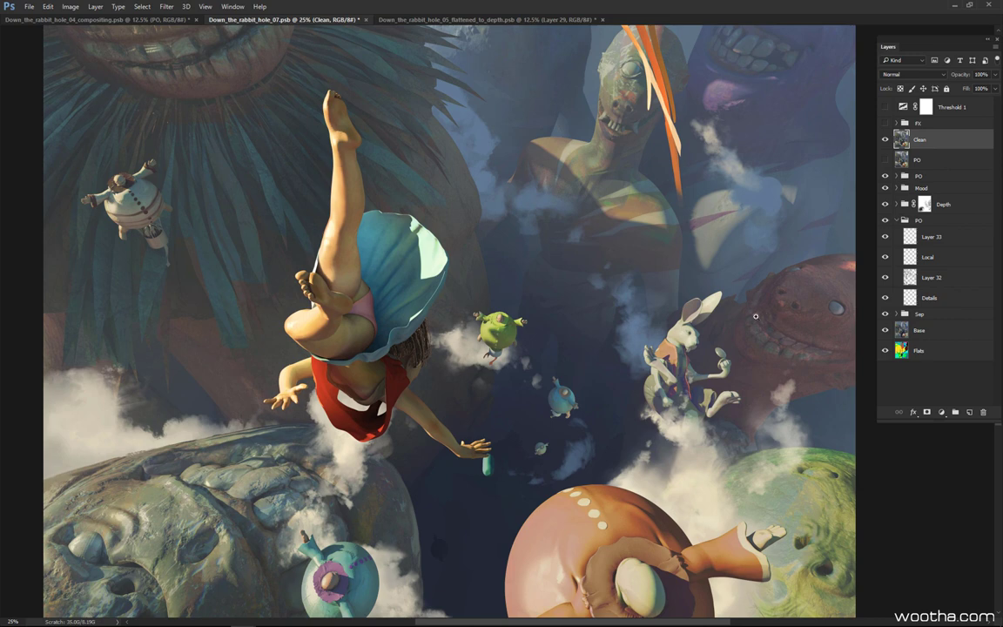
{"action": "scroll", "coordinate": [716, 323], "scroll_direction": "down", "scroll_amount": 2}
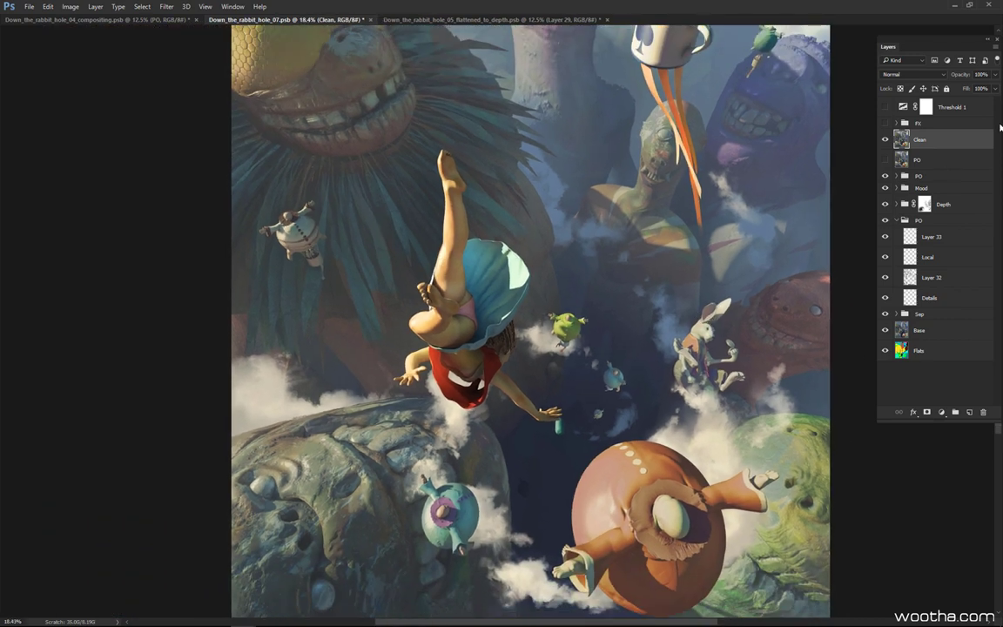
{"action": "key", "text": "ctrl+s"}
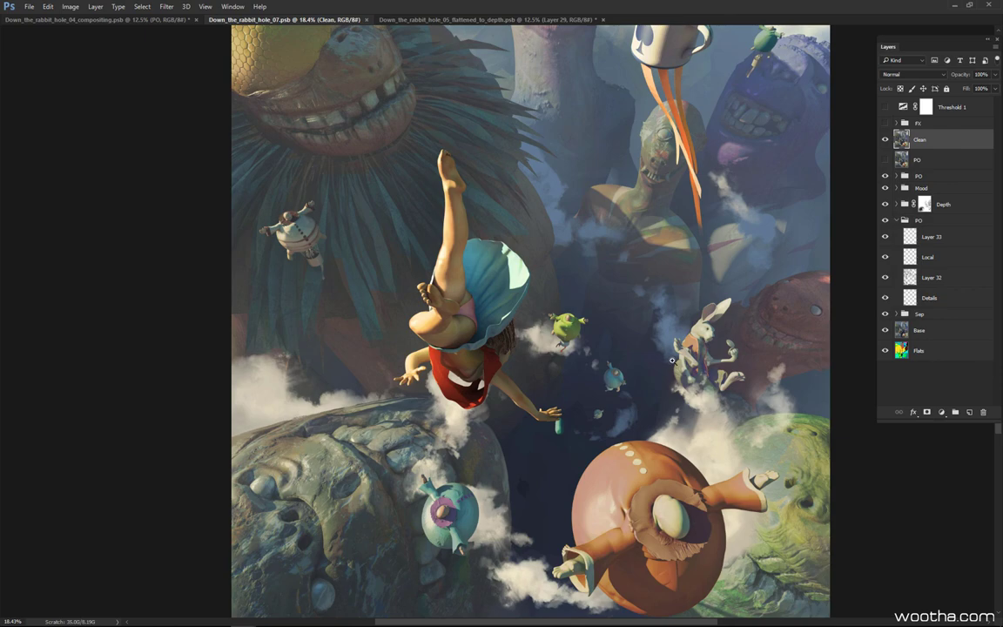
Enlarge the white rabbit to 50% zoom and bring back all the interface panels
{"action": "scroll", "coordinate": [672, 359], "scroll_direction": "up", "scroll_amount": 3}
{"action": "scroll", "coordinate": [672, 360], "scroll_direction": "down", "scroll_amount": 4}
{"action": "scroll", "coordinate": [688, 348], "scroll_direction": "up", "scroll_amount": 4}
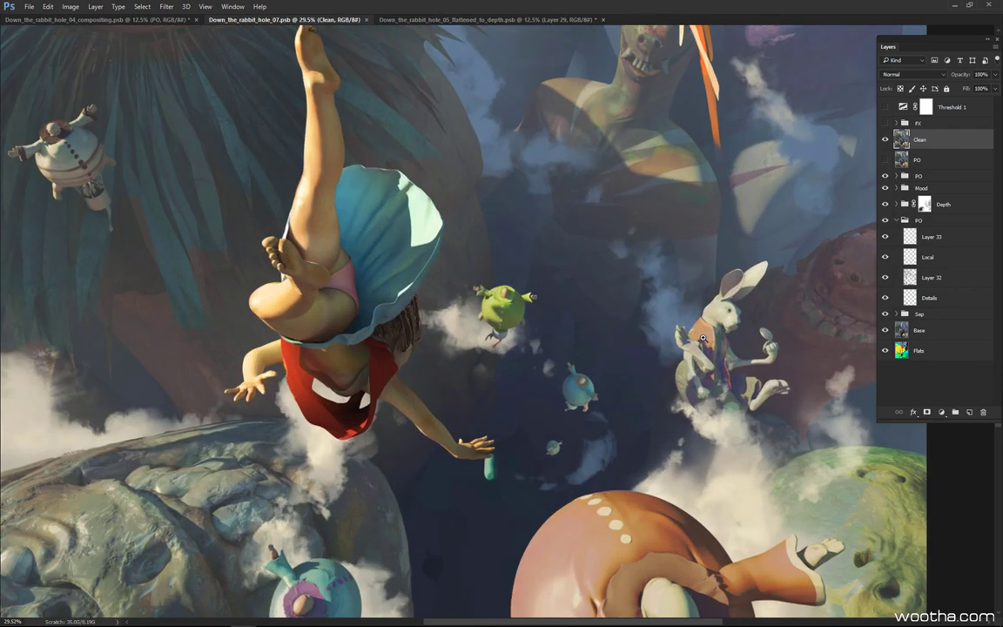
{"action": "scroll", "coordinate": [703, 338], "scroll_direction": "up", "scroll_amount": 2}
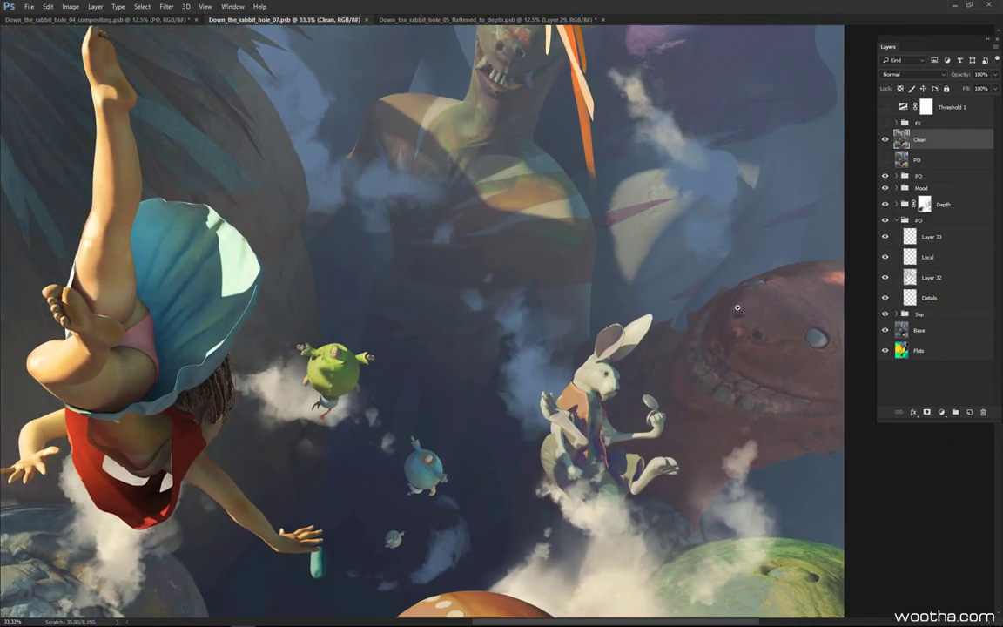
{"action": "scroll", "coordinate": [737, 308], "scroll_direction": "up", "scroll_amount": 3}
{"action": "key", "text": "Tab"}
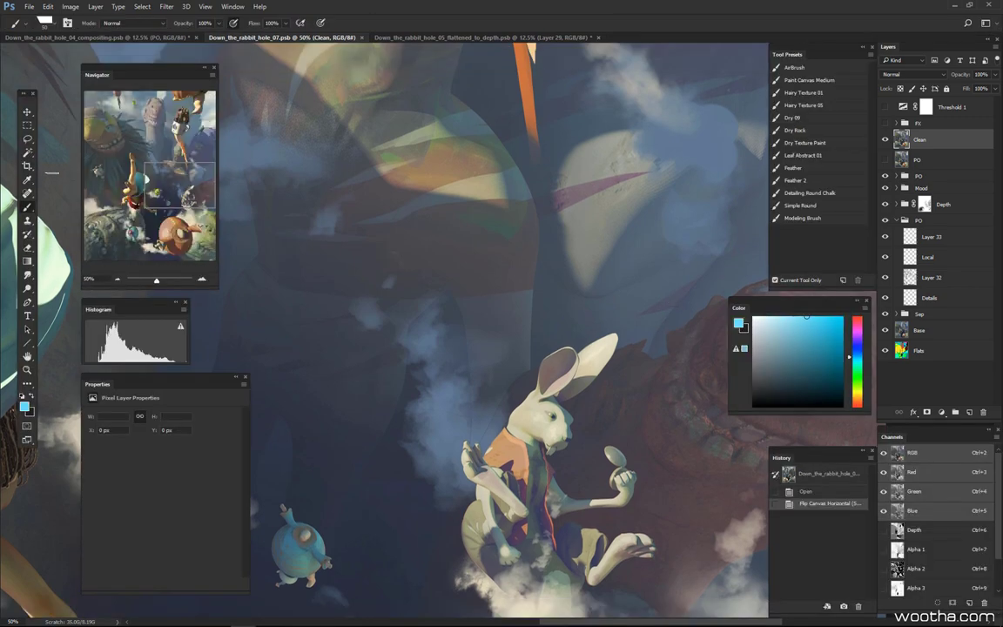
Choose the regular Brush tool and touch up the white rabbit's far ear with its sampled cream colour
{"action": "right_click", "coordinate": [28, 208]}
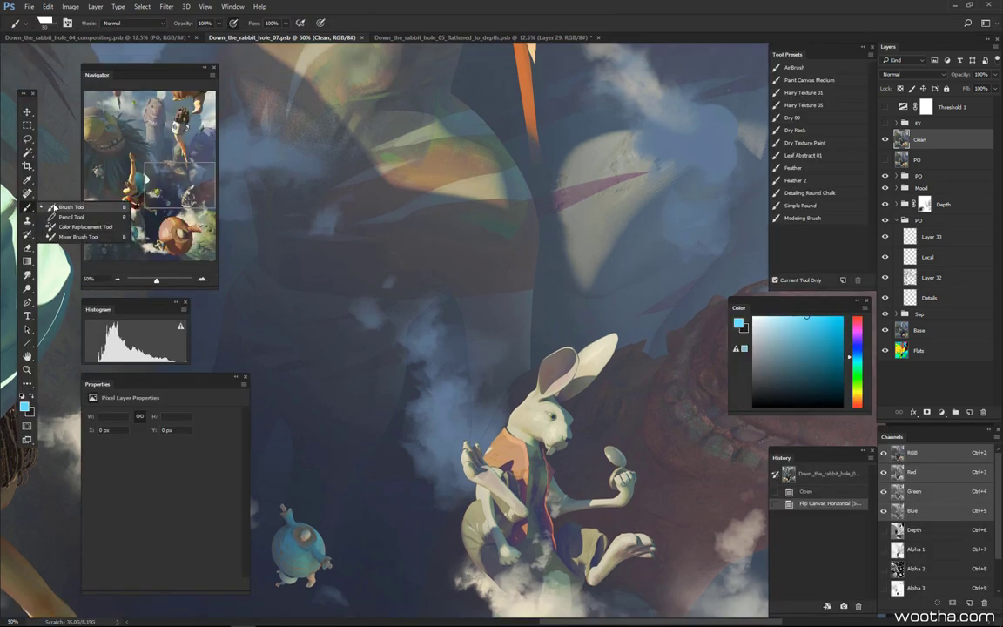
{"action": "left_click", "coordinate": [55, 208]}
{"action": "right_click", "coordinate": [601, 185]}
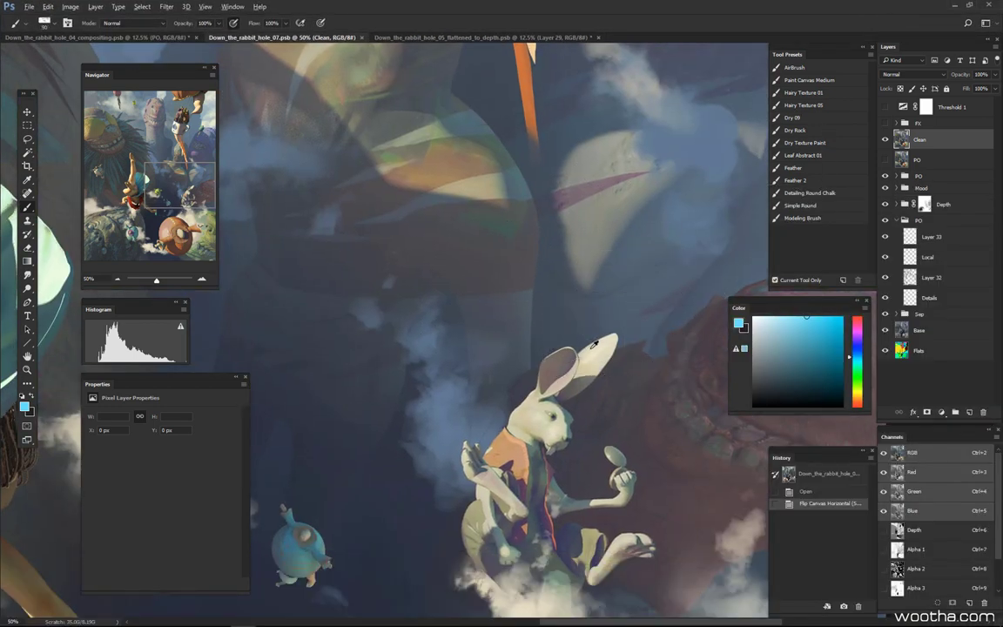
{"action": "left_click", "coordinate": [595, 345], "text": "alt"}
{"action": "left_click", "coordinate": [612, 348]}
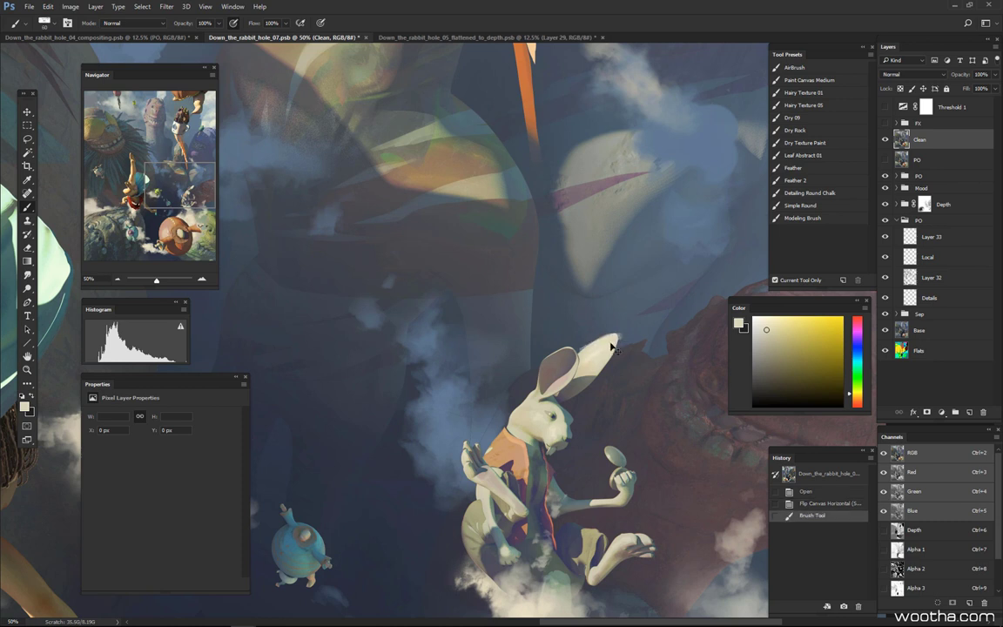
Retouch the rabbit's near ear and its base with grey and brown tones sampled from it, undoing unwanted strokes
{"action": "left_click", "coordinate": [565, 378], "text": "alt"}
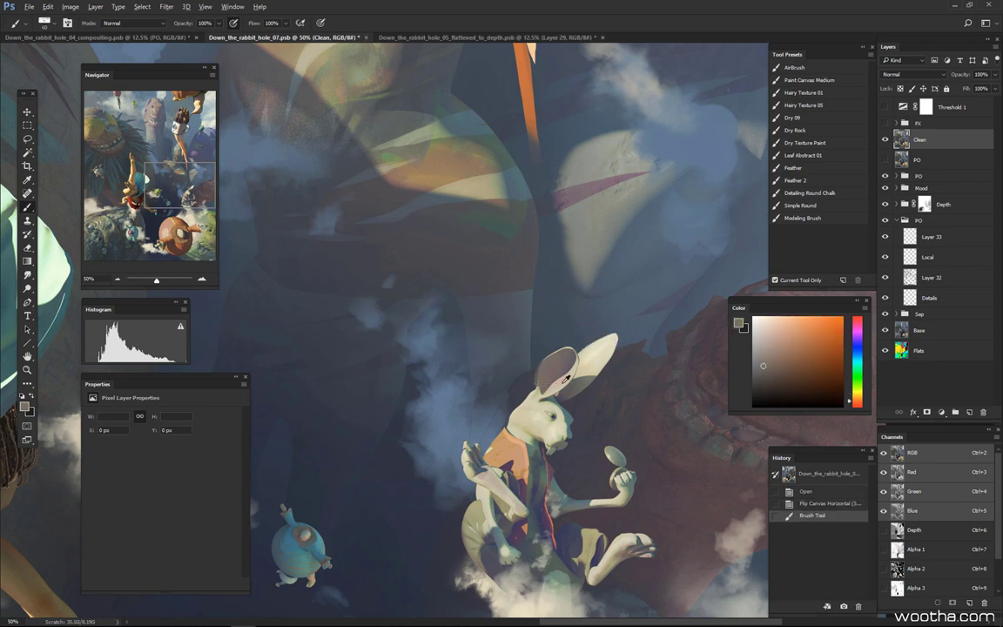
{"action": "left_click", "coordinate": [566, 380], "text": "alt"}
{"action": "mouse_move", "coordinate": [558, 397]}
{"action": "left_mouse_down"}
{"action": "mouse_move", "coordinate": [580, 380]}
{"action": "mouse_move", "coordinate": [538, 403]}
{"action": "left_mouse_up"}
{"action": "key", "text": "ctrl+z"}
{"action": "left_click", "coordinate": [561, 368], "text": "alt"}
{"action": "left_click_drag", "start_coordinate": [568, 360], "coordinate": [527, 398]}
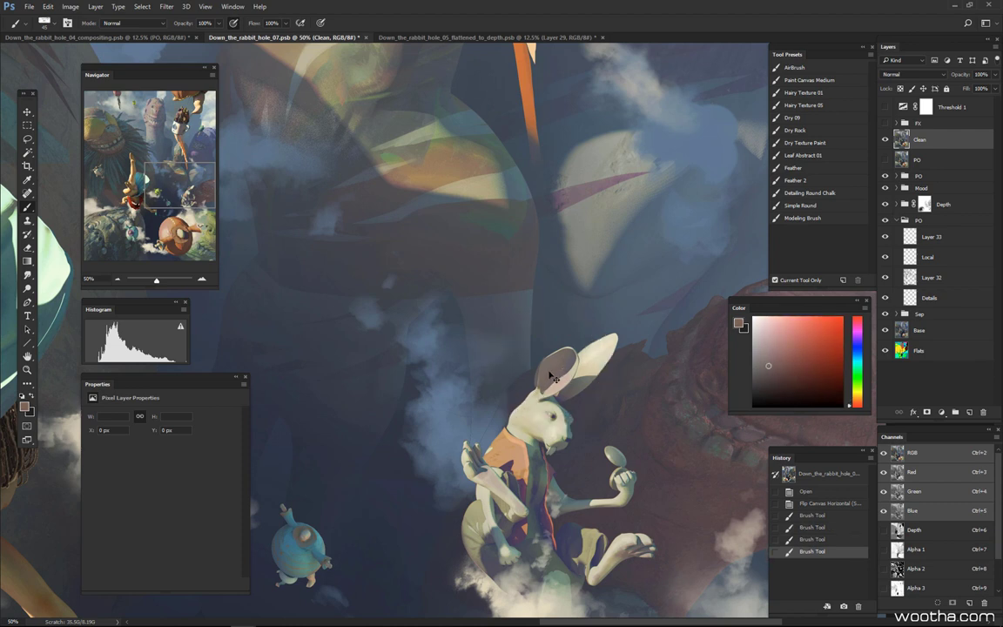
{"action": "key", "text": "ctrl+z"}
{"action": "mouse_move", "coordinate": [561, 360]}
{"action": "left_mouse_down"}
{"action": "mouse_move", "coordinate": [532, 401]}
{"action": "mouse_move", "coordinate": [546, 356]}
{"action": "mouse_move", "coordinate": [584, 367]}
{"action": "mouse_move", "coordinate": [613, 342]}
{"action": "mouse_move", "coordinate": [585, 351]}
{"action": "mouse_move", "coordinate": [613, 338]}
{"action": "mouse_move", "coordinate": [586, 351]}
{"action": "mouse_move", "coordinate": [595, 346]}
{"action": "left_mouse_up"}
Refine the edges of both rabbit ears with colours sampled from the background, inner ear and cream ear
{"action": "left_click", "coordinate": [533, 365], "text": "alt"}
{"action": "key", "text": "ctrl+z"}
{"action": "left_click", "coordinate": [539, 363], "text": "alt"}
{"action": "left_click", "coordinate": [558, 360], "text": "alt"}
{"action": "left_click", "coordinate": [598, 354], "text": "alt"}
{"action": "key", "text": "ctrl+z"}
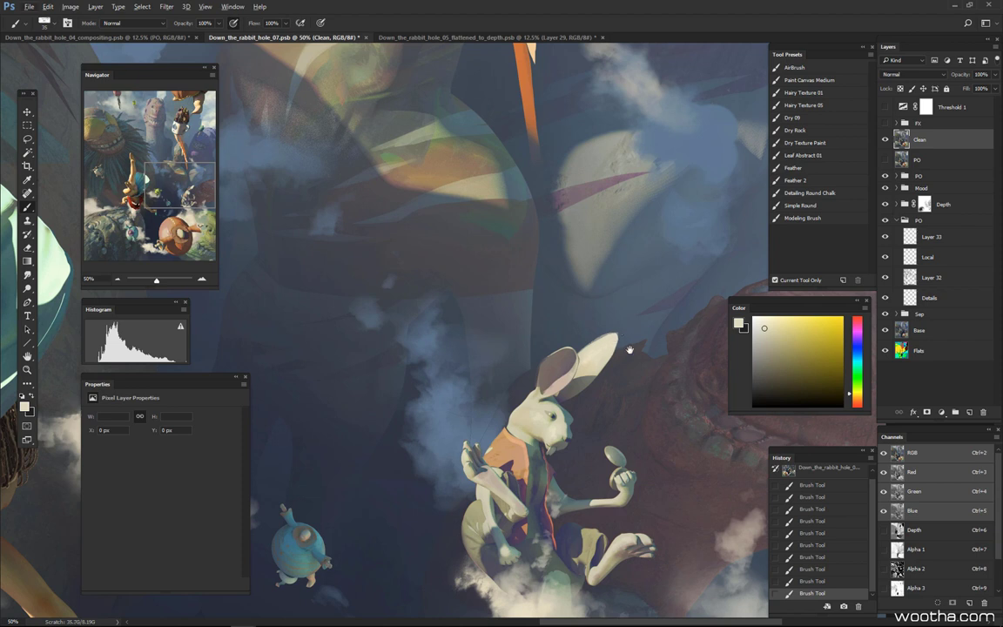
Switch to the Mixer Brush and load the Square Chalk Blender preset with Sample All Layers on
{"action": "mouse_move", "coordinate": [630, 349]}
{"action": "left_mouse_down"}
{"action": "mouse_move", "coordinate": [629, 302]}
{"action": "mouse_move", "coordinate": [604, 290]}
{"action": "left_mouse_up"}
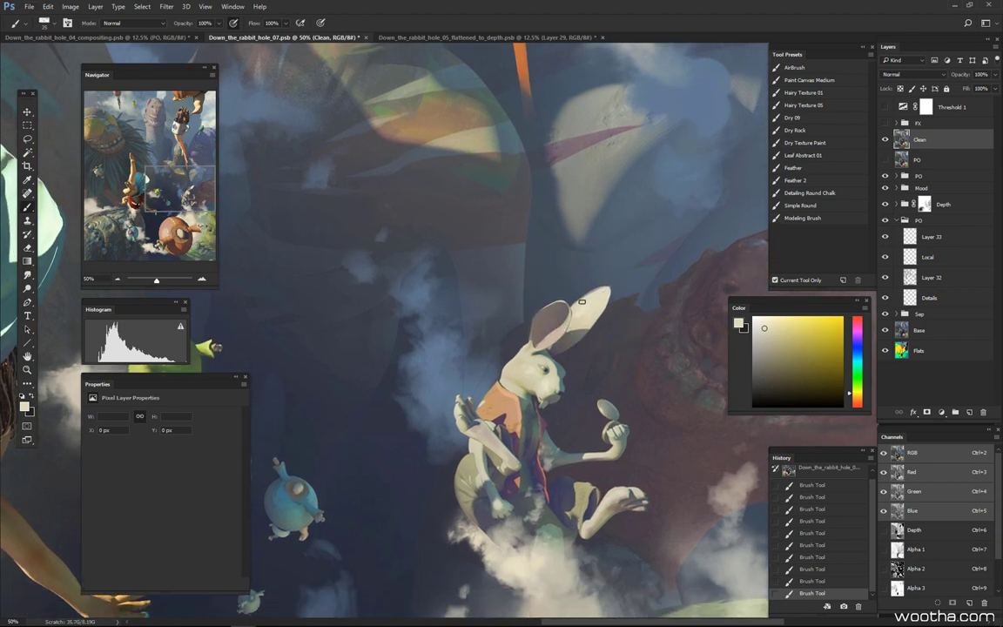
{"action": "left_click_drag", "start_coordinate": [633, 306], "coordinate": [648, 275]}
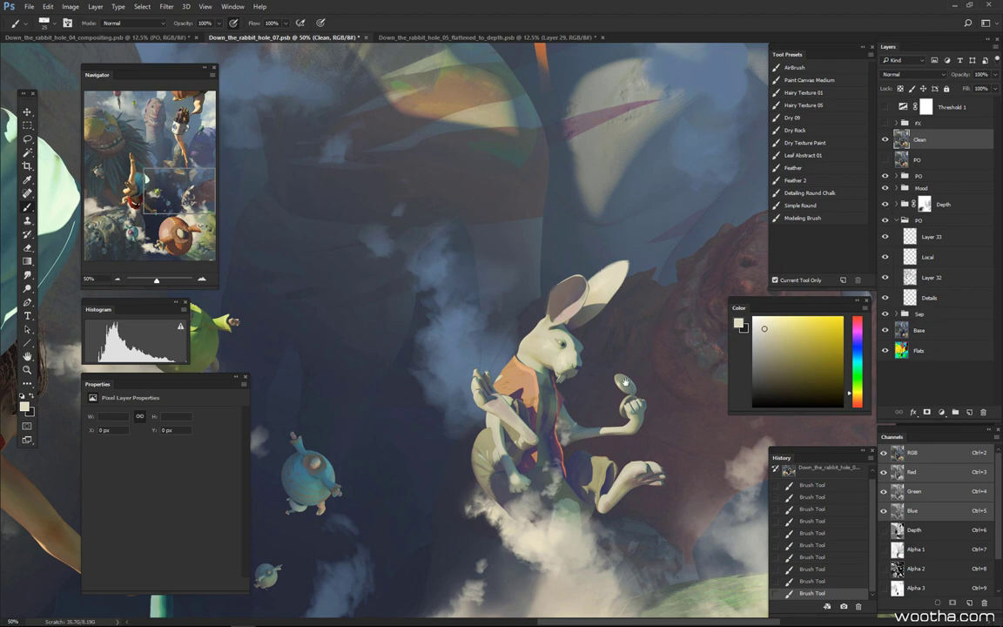
{"action": "mouse_move", "coordinate": [624, 383]}
{"action": "left_mouse_down"}
{"action": "mouse_move", "coordinate": [587, 373]}
{"action": "mouse_move", "coordinate": [568, 383]}
{"action": "left_mouse_up"}
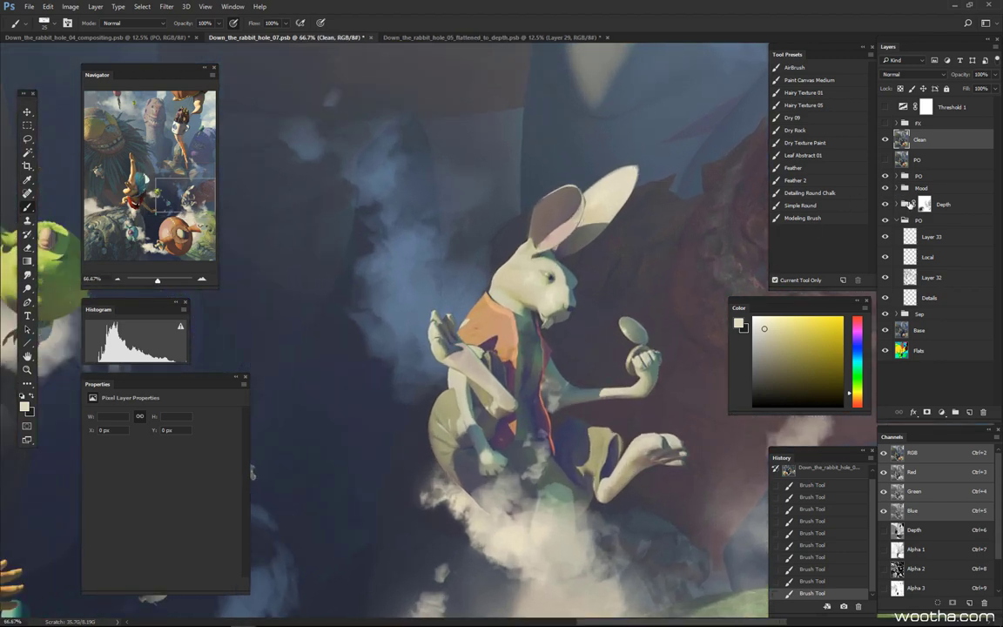
{"action": "left_click_drag", "start_coordinate": [620, 338], "coordinate": [632, 343]}
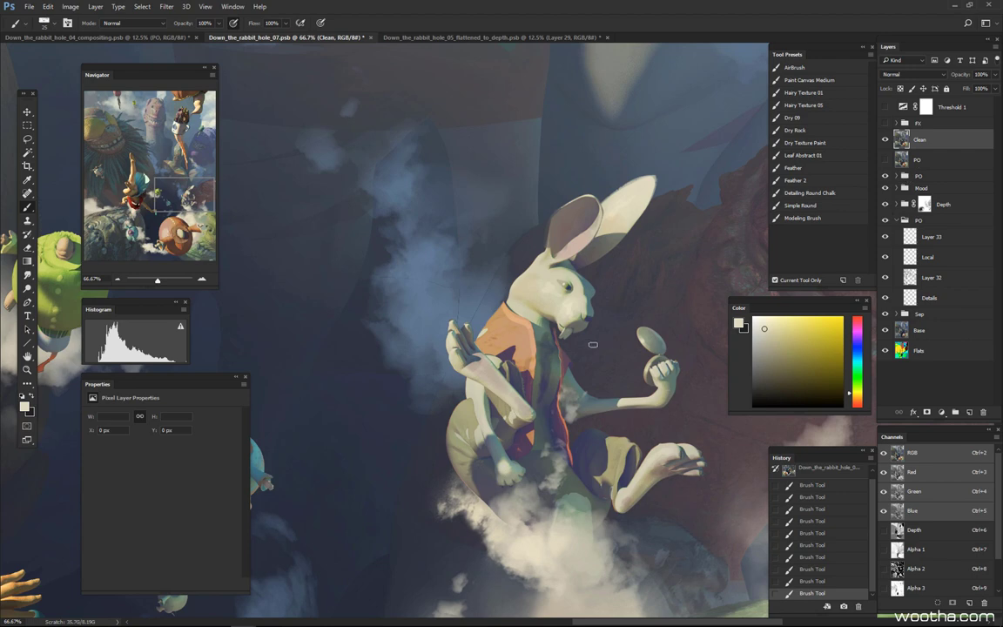
{"action": "right_click", "coordinate": [593, 344]}
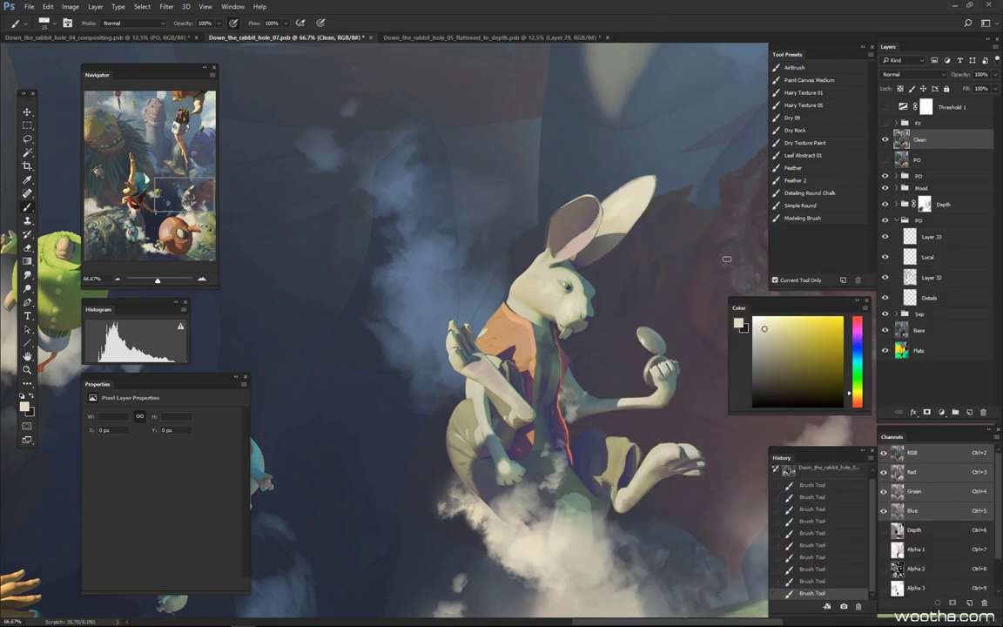
{"action": "key", "text": "shift+b"}
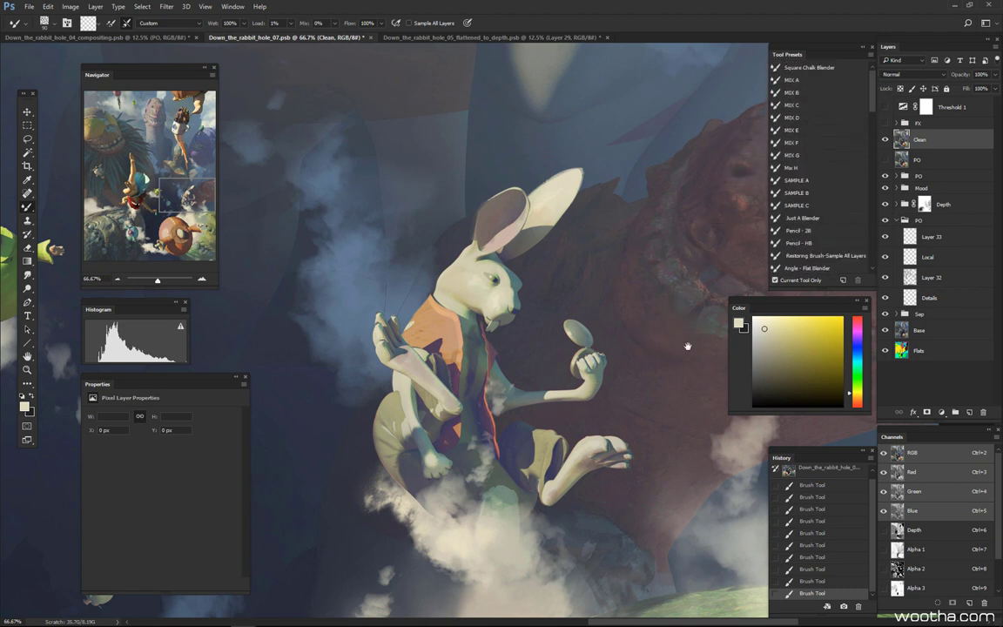
{"action": "left_click_drag", "start_coordinate": [688, 347], "coordinate": [589, 330]}
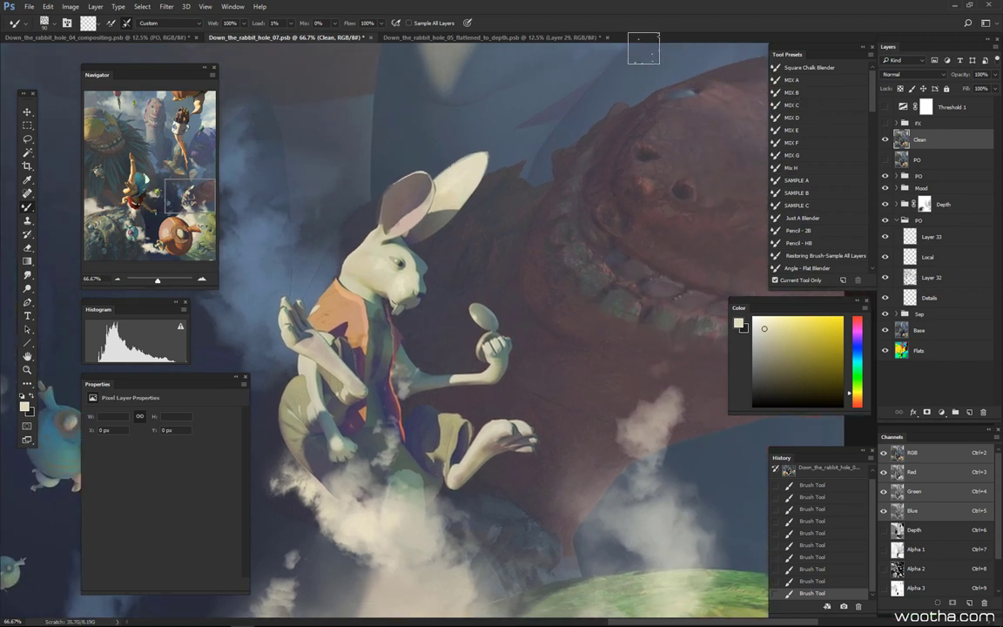
{"action": "left_click", "coordinate": [820, 80]}
{"action": "left_click", "coordinate": [820, 69]}
Try blending the top outline of the red monster's head into the blue background with an enlarged Mixer Brush, and undo it
{"action": "mouse_move", "coordinate": [584, 334]}
{"action": "left_mouse_down"}
{"action": "mouse_move", "coordinate": [607, 339]}
{"action": "mouse_move", "coordinate": [588, 352]}
{"action": "left_mouse_up"}
{"action": "mouse_move", "coordinate": [624, 271]}
{"action": "left_mouse_down"}
{"action": "mouse_move", "coordinate": [643, 299]}
{"action": "mouse_move", "coordinate": [657, 290]}
{"action": "mouse_move", "coordinate": [580, 329]}
{"action": "left_mouse_up"}
{"action": "key", "text": "["}
{"action": "key", "text": "["}
{"action": "key", "text": "["}
{"action": "key", "text": "["}
{"action": "key", "text": "["}
{"action": "key", "text": "["}
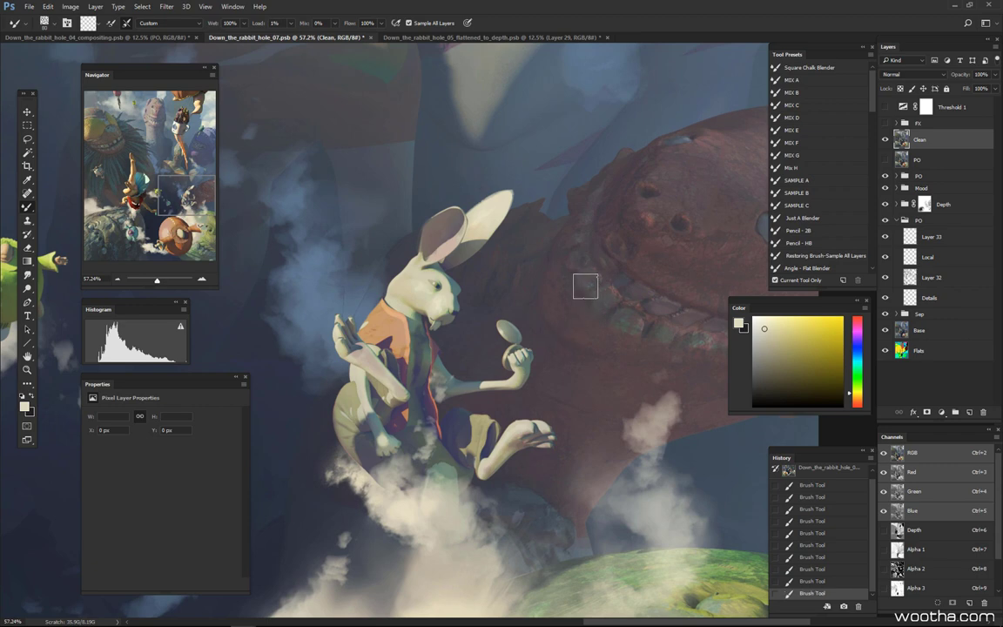
{"action": "left_click_drag", "start_coordinate": [600, 299], "coordinate": [569, 305]}
{"action": "left_click_drag", "start_coordinate": [558, 319], "coordinate": [547, 323]}
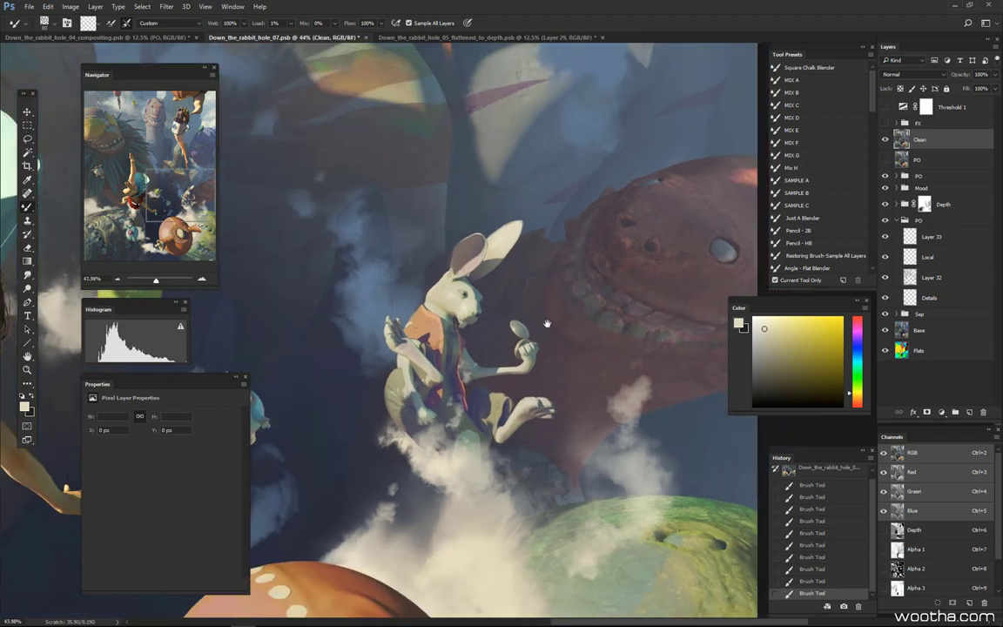
{"action": "left_click_drag", "start_coordinate": [617, 292], "coordinate": [641, 293]}
{"action": "left_click_drag", "start_coordinate": [641, 293], "coordinate": [570, 319]}
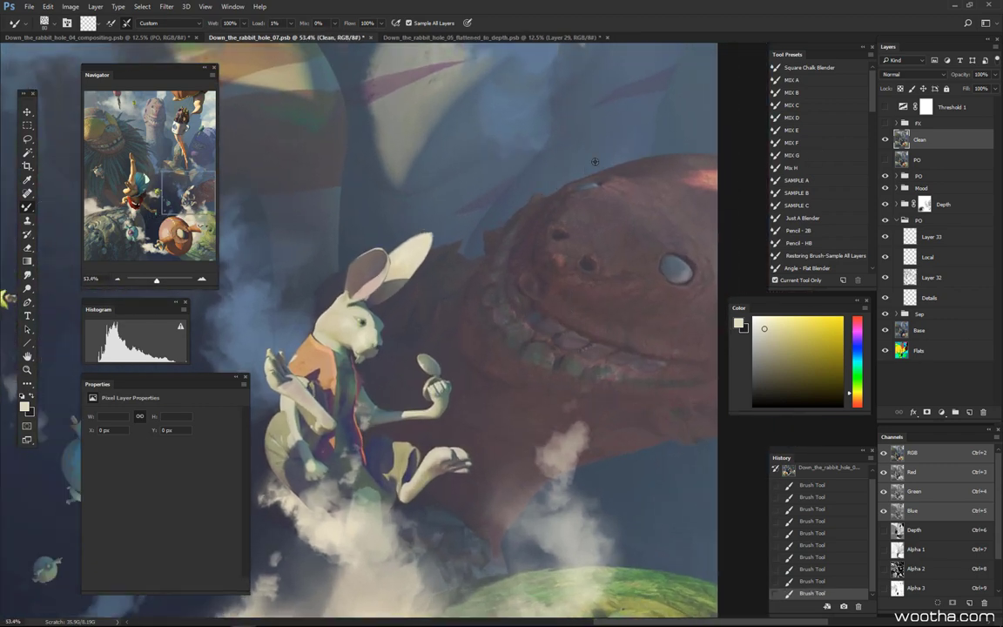
{"action": "key", "text": "]"}
{"action": "mouse_move", "coordinate": [654, 152]}
{"action": "left_mouse_down"}
{"action": "mouse_move", "coordinate": [552, 127]}
{"action": "mouse_move", "coordinate": [640, 151]}
{"action": "mouse_move", "coordinate": [612, 134]}
{"action": "mouse_move", "coordinate": [609, 145]}
{"action": "mouse_move", "coordinate": [526, 157]}
{"action": "mouse_move", "coordinate": [555, 217]}
{"action": "mouse_move", "coordinate": [588, 200]}
{"action": "left_mouse_up"}
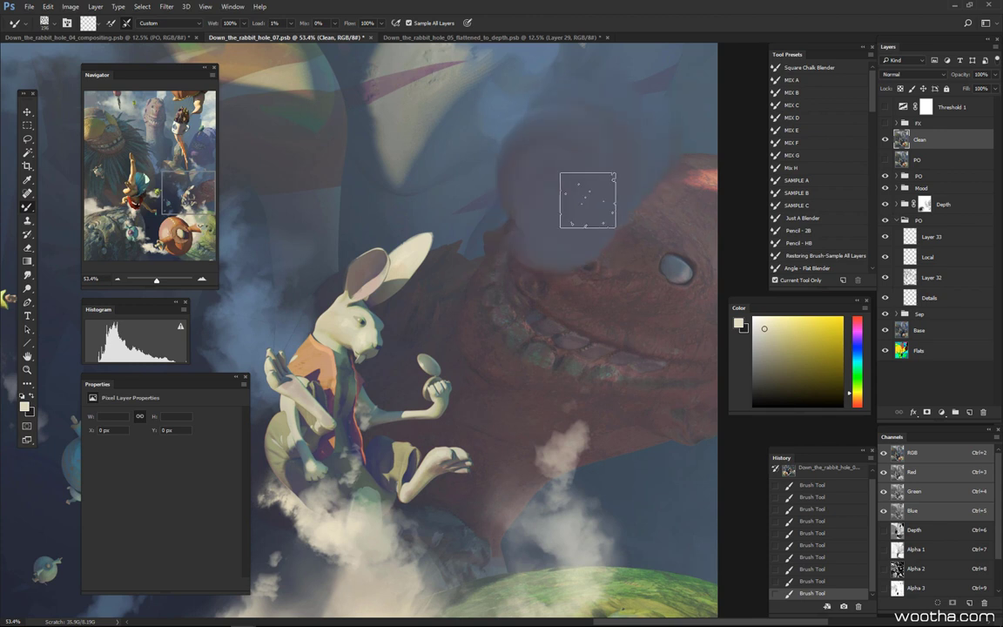
{"action": "key", "text": "ctrl+z"}
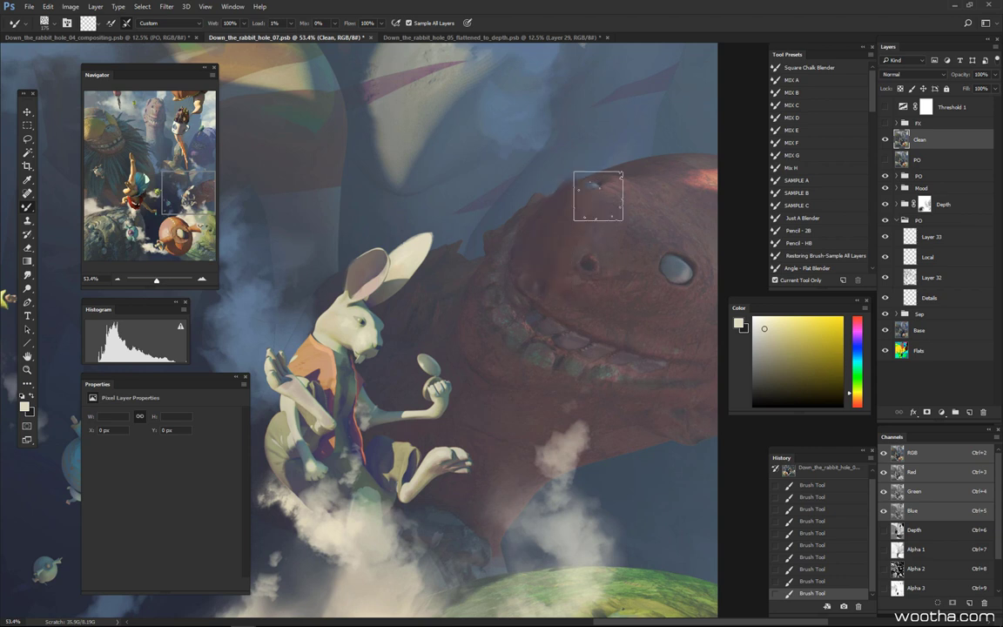
Blend the skin on the red monster's head with the Mixer Brush at size 90, and undo the last three strokes
{"action": "key", "text": "bracketleft"}
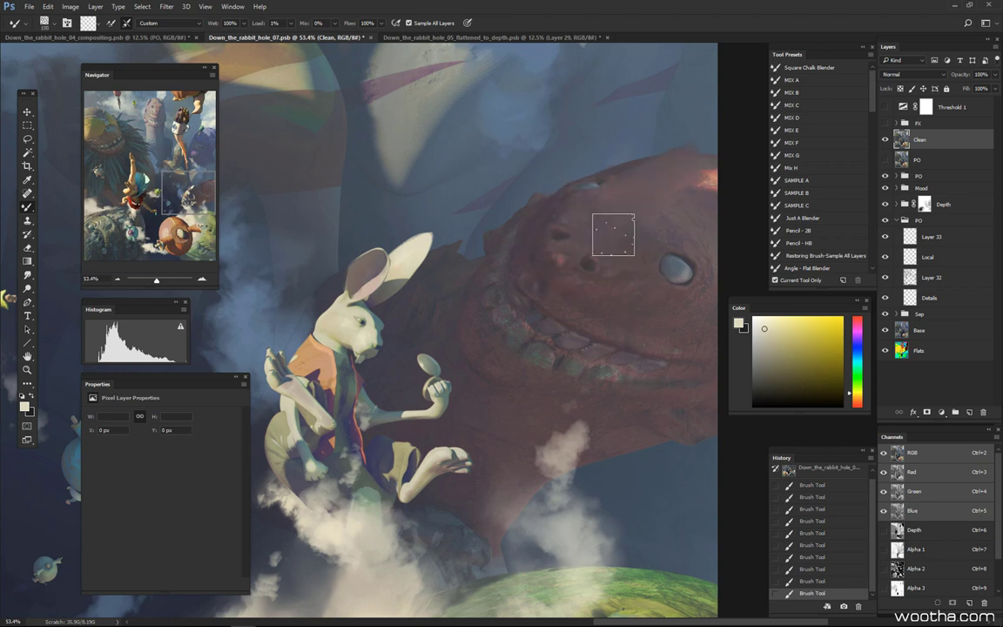
{"action": "key", "text": "bracketleft"}
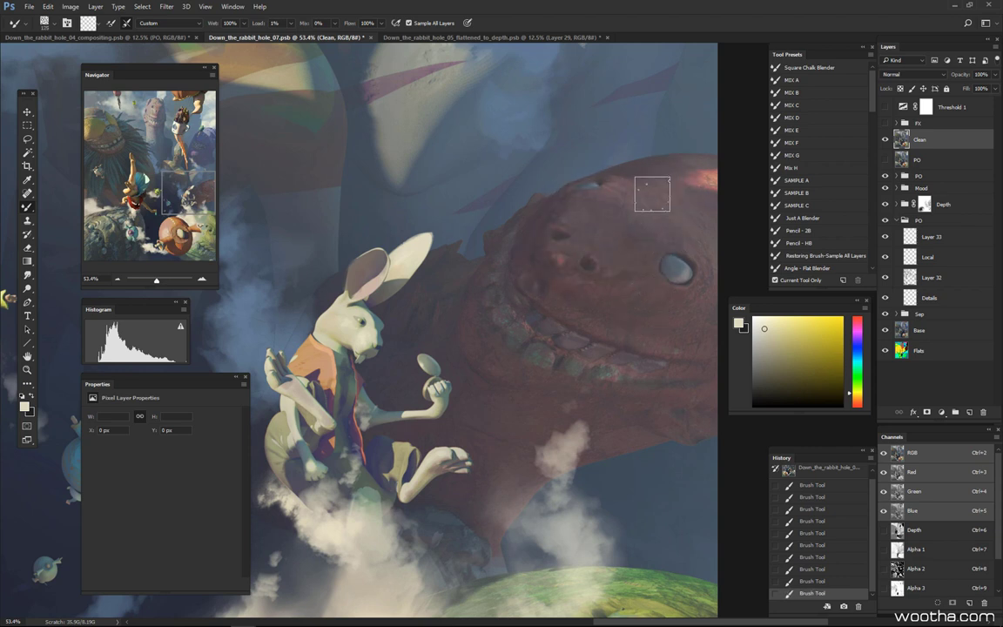
{"action": "key", "text": "bracketleft"}
{"action": "key", "text": "bracketleft"}
{"action": "mouse_move", "coordinate": [701, 202]}
{"action": "left_mouse_down"}
{"action": "mouse_move", "coordinate": [674, 195]}
{"action": "mouse_move", "coordinate": [723, 215]}
{"action": "mouse_move", "coordinate": [714, 217]}
{"action": "left_mouse_up"}
{"action": "left_click_drag", "start_coordinate": [714, 217], "coordinate": [707, 236]}
{"action": "left_click_drag", "start_coordinate": [707, 236], "coordinate": [726, 254]}
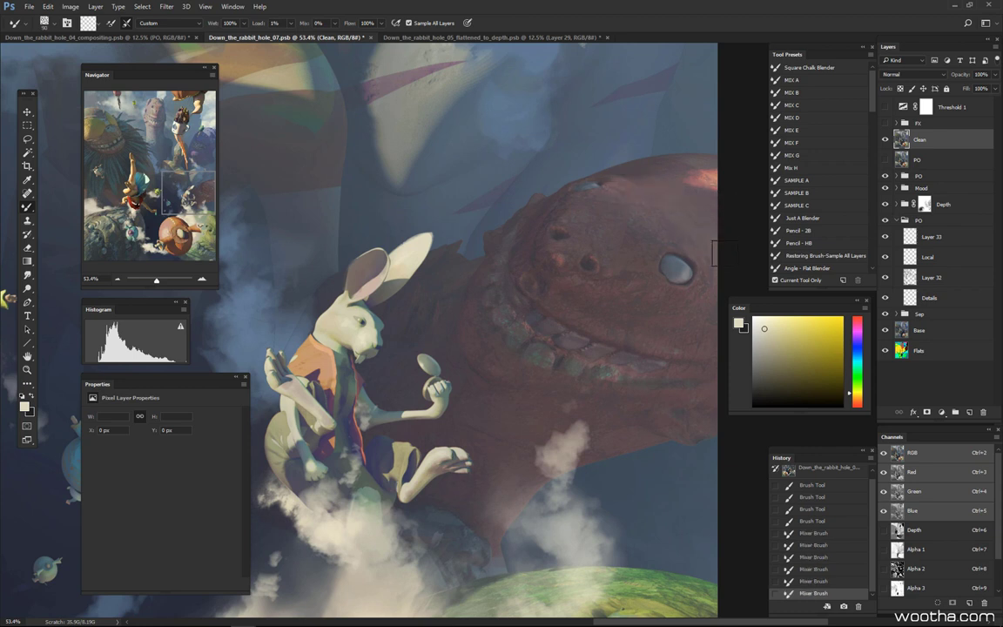
{"action": "key", "text": "ctrl+alt+z"}
{"action": "key", "text": "ctrl+alt+z"}
{"action": "key", "text": "ctrl+alt+z"}
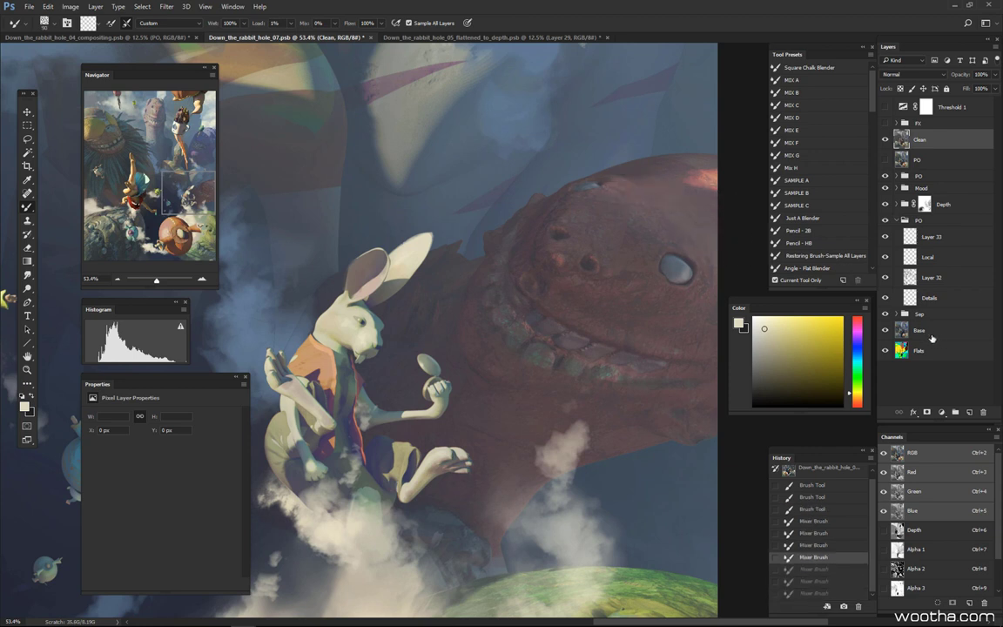
Try more blending around the red monster's mouth with the Mixer Brush at size 100, and undo those strokes
{"action": "mouse_move", "coordinate": [616, 324]}
{"action": "left_mouse_down"}
{"action": "mouse_move", "coordinate": [606, 305]}
{"action": "mouse_move", "coordinate": [639, 276]}
{"action": "mouse_move", "coordinate": [659, 284]}
{"action": "mouse_move", "coordinate": [699, 353]}
{"action": "mouse_move", "coordinate": [653, 357]}
{"action": "left_mouse_up"}
{"action": "key", "text": "bracketright"}
{"action": "key", "text": "ctrl+alt+z"}
{"action": "key", "text": "ctrl+alt+z"}
{"action": "key", "text": "ctrl+alt+z"}
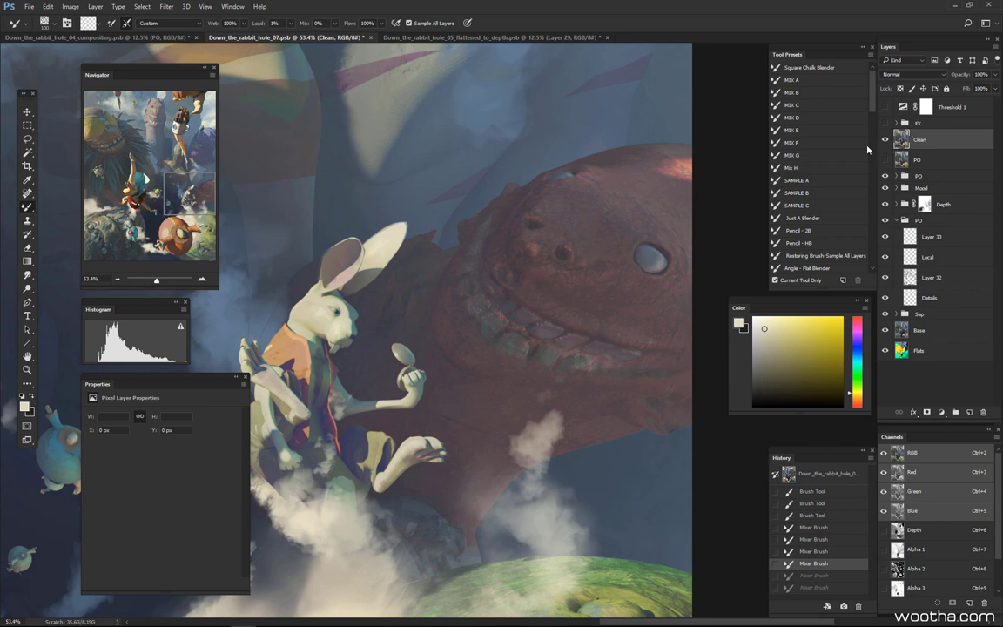
Try blending the red monster's body below the mouth with the Mixer Brush, and undo the strokes
{"action": "left_click_drag", "start_coordinate": [539, 347], "coordinate": [582, 321]}
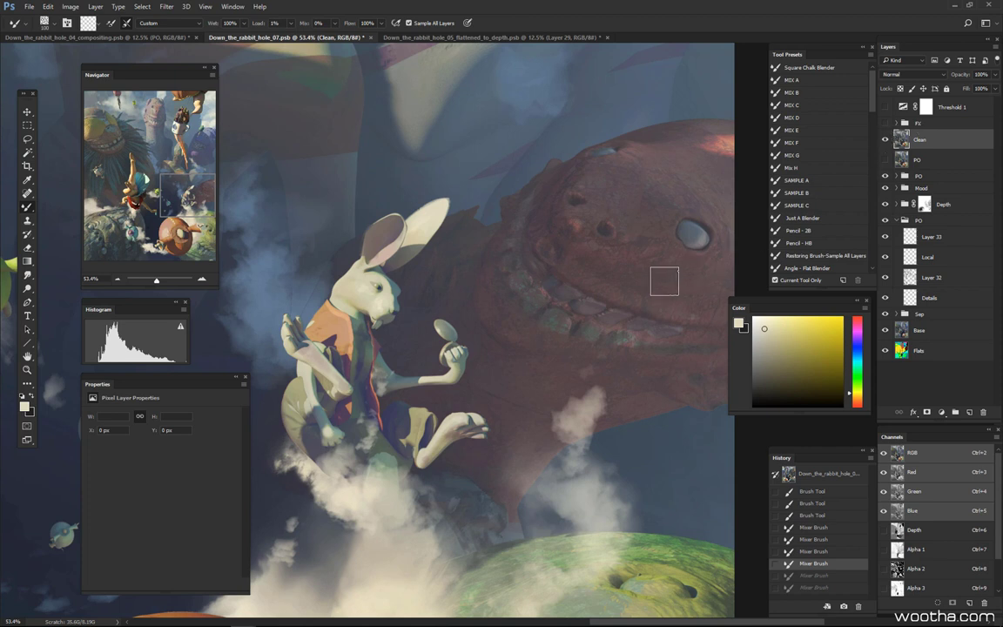
{"action": "left_click_drag", "start_coordinate": [663, 278], "coordinate": [621, 293]}
{"action": "mouse_move", "coordinate": [643, 348]}
{"action": "left_mouse_down"}
{"action": "mouse_move", "coordinate": [582, 426]}
{"action": "mouse_move", "coordinate": [563, 399]}
{"action": "mouse_move", "coordinate": [608, 380]}
{"action": "mouse_move", "coordinate": [571, 396]}
{"action": "mouse_move", "coordinate": [592, 375]}
{"action": "left_mouse_up"}
{"action": "key", "text": "ctrl+alt+z"}
{"action": "key", "text": "ctrl+alt+z"}
{"action": "key", "text": "ctrl+shift+z"}
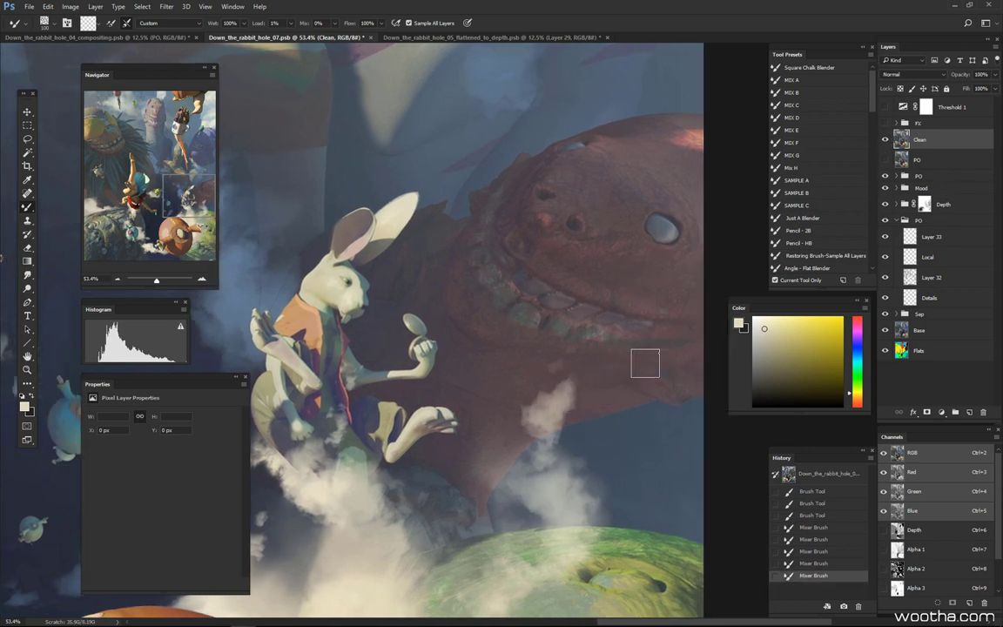
{"action": "key", "text": "ctrl+alt+z"}
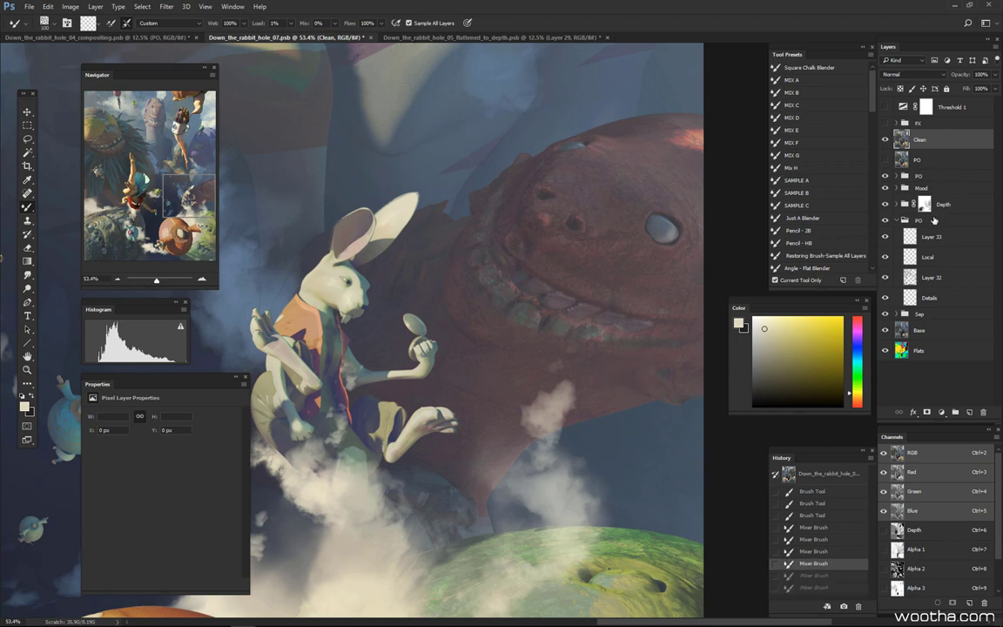
Reposition the Color panel slightly and reduce the Mixer Brush size to 90
{"action": "left_click_drag", "start_coordinate": [611, 386], "coordinate": [661, 390]}
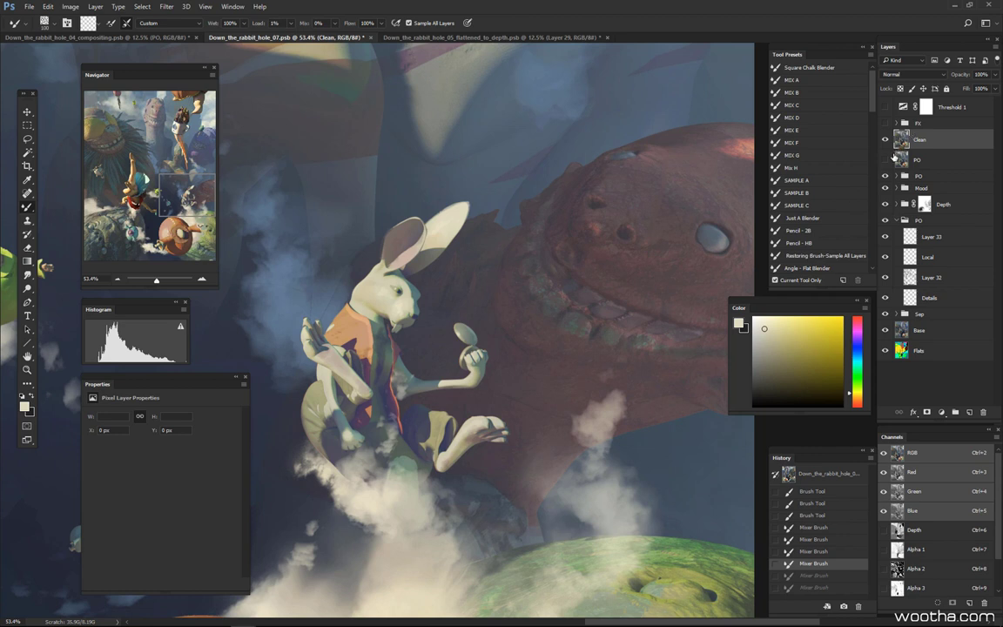
{"action": "left_click_drag", "start_coordinate": [690, 336], "coordinate": [628, 362]}
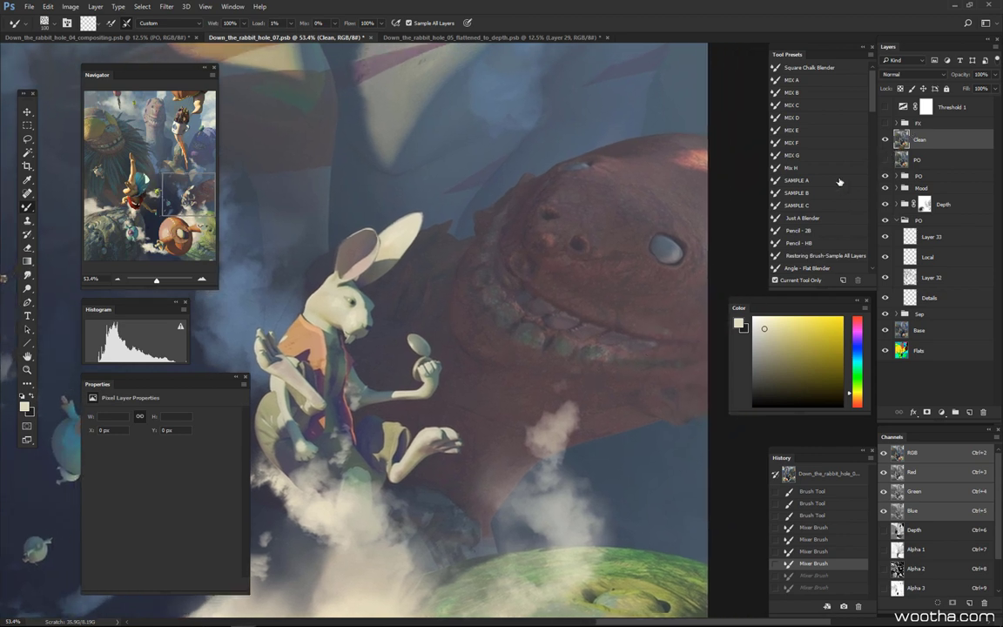
{"action": "left_click_drag", "start_coordinate": [616, 418], "coordinate": [655, 421]}
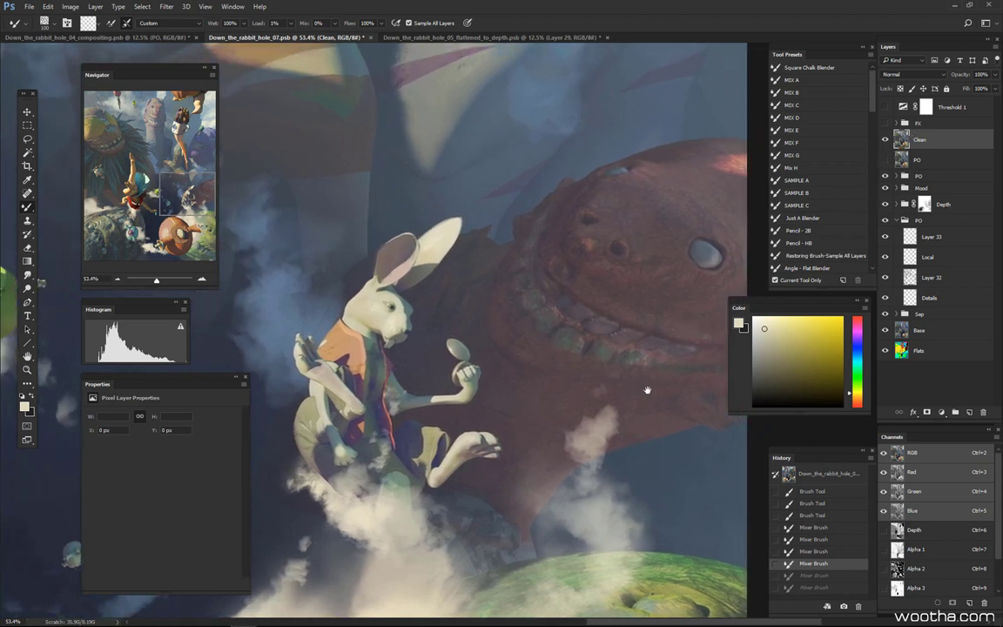
{"action": "left_click_drag", "start_coordinate": [736, 309], "coordinate": [741, 319]}
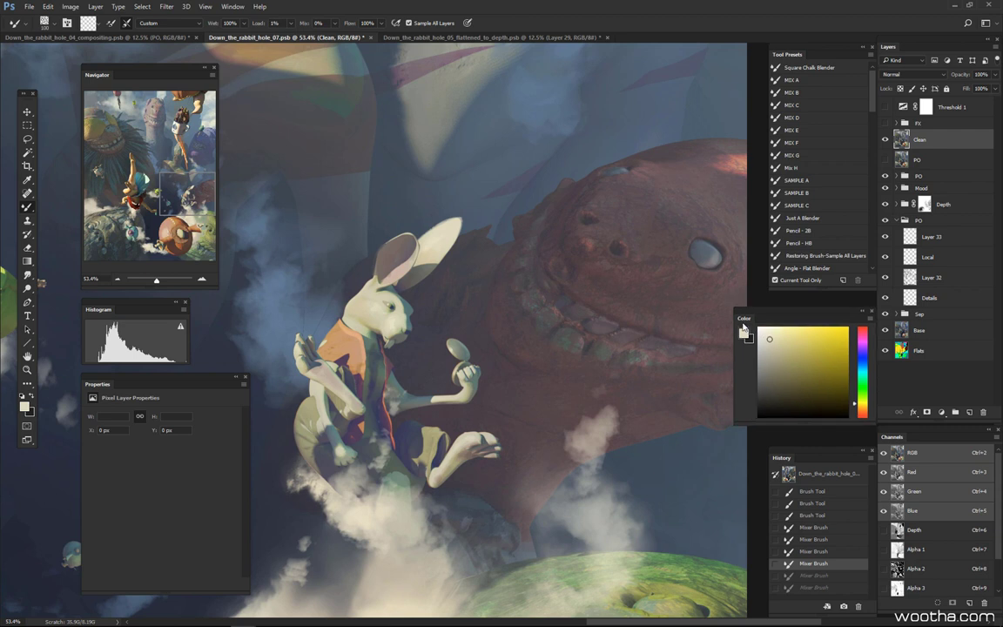
{"action": "mouse_move", "coordinate": [660, 400]}
{"action": "left_mouse_down"}
{"action": "mouse_move", "coordinate": [611, 396]}
{"action": "mouse_move", "coordinate": [550, 409]}
{"action": "mouse_move", "coordinate": [612, 381]}
{"action": "mouse_move", "coordinate": [625, 380]}
{"action": "mouse_move", "coordinate": [645, 402]}
{"action": "mouse_move", "coordinate": [582, 434]}
{"action": "left_mouse_up"}
{"action": "key", "text": "bracketleft"}
{"action": "key", "text": "bracketleft"}
{"action": "key", "text": "bracketleft"}
{"action": "key", "text": "bracketleft"}
{"action": "key", "text": "bracketleft"}
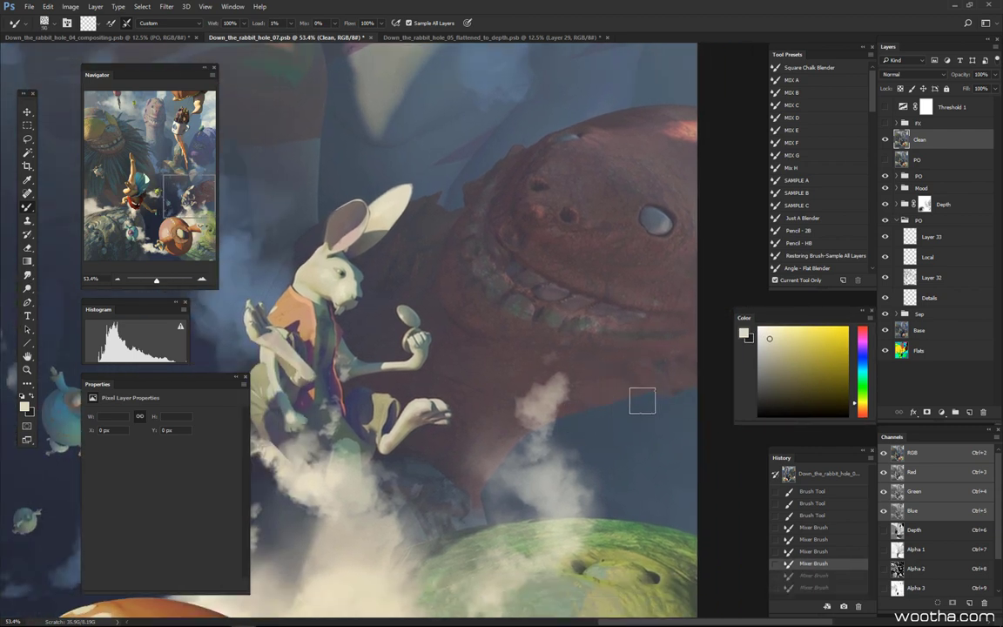
{"action": "left_click_drag", "start_coordinate": [625, 409], "coordinate": [656, 396]}
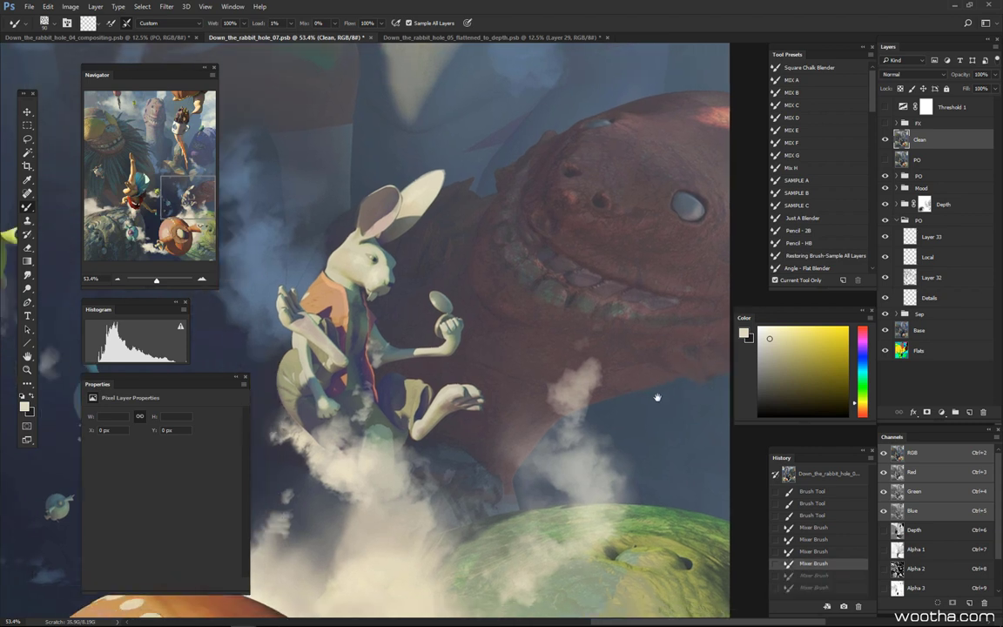
{"action": "key", "text": "ctrl+alt+z"}
{"action": "key", "text": "ctrl+alt+z"}
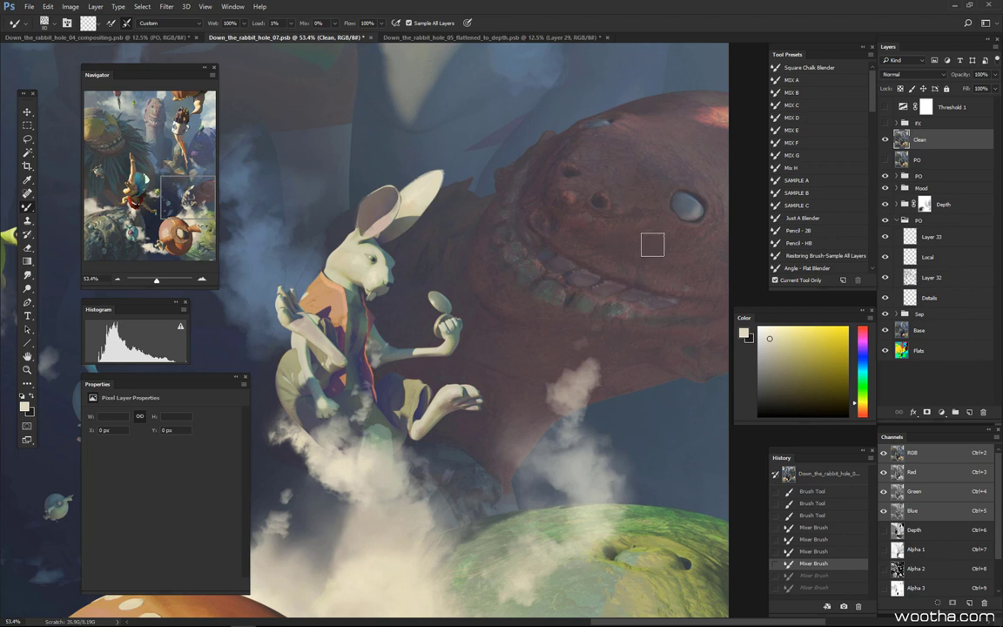
Duplicate the Clean layer and set the copy's fill to 1%
{"action": "key", "text": "ctrl+j"}
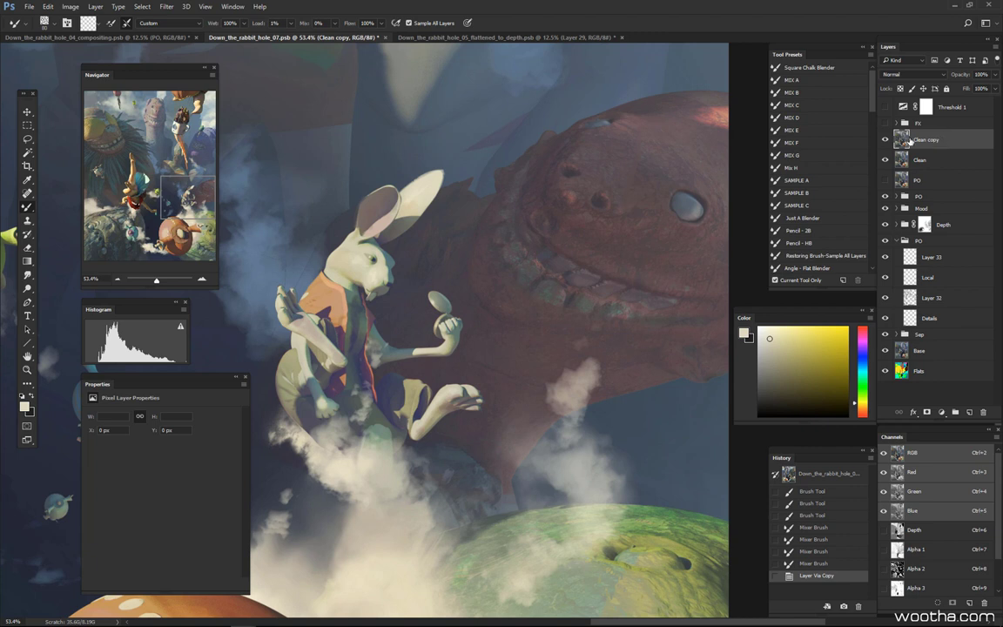
{"action": "left_click", "coordinate": [969, 89]}
{"action": "type", "text": "0"}
{"action": "key", "text": "Return"}
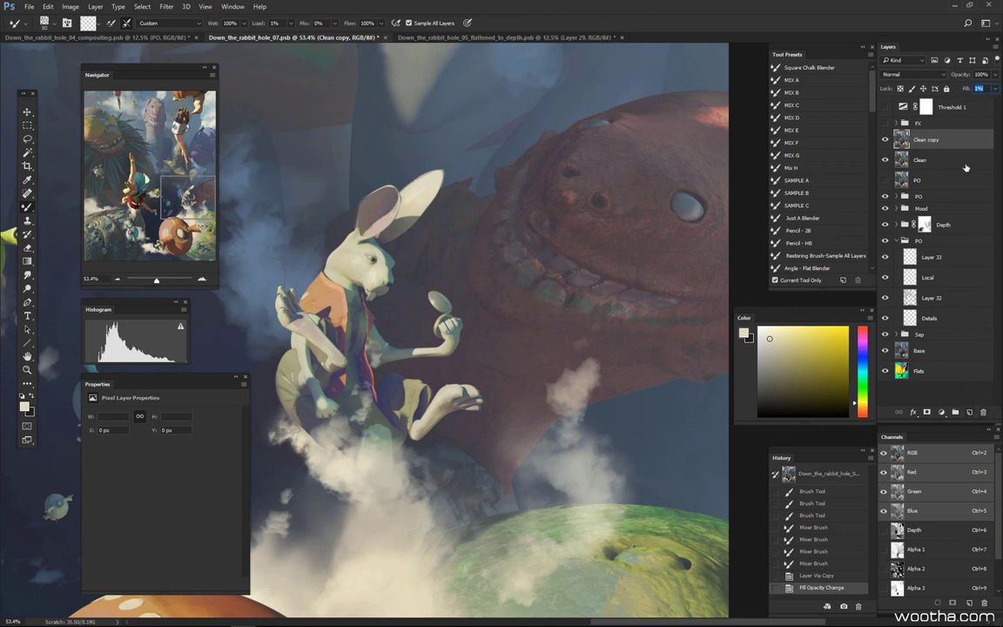
Add a new empty layer and place it between the Clean layer and its copy
{"action": "key", "text": "alt+bracketleft"}
{"action": "left_click", "coordinate": [944, 141]}
{"action": "left_click", "coordinate": [969, 415]}
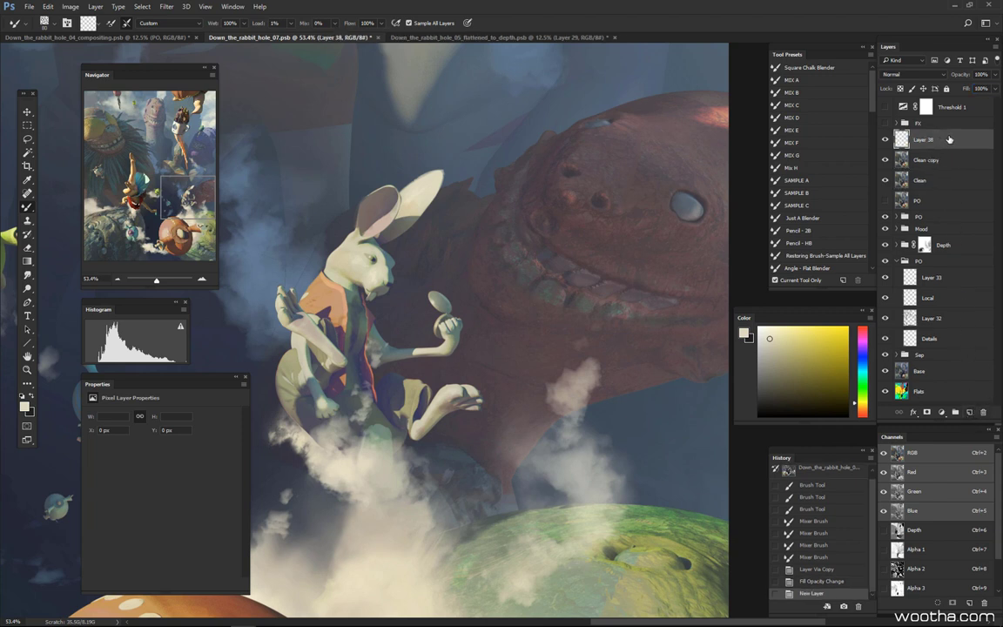
{"action": "left_click_drag", "start_coordinate": [950, 140], "coordinate": [947, 164]}
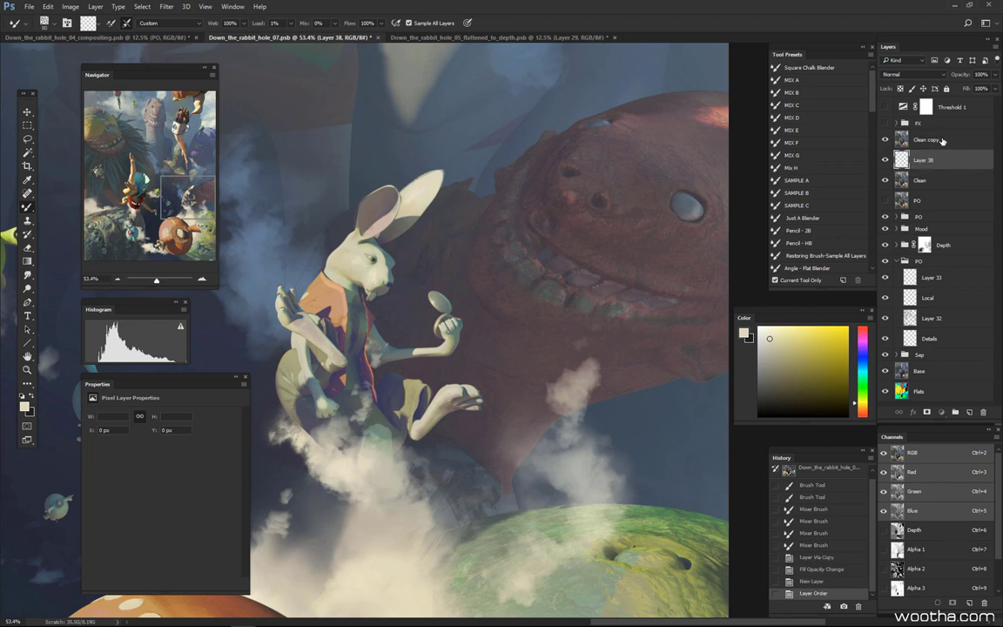
Merge the Clean copy layer down into the empty layer beneath it
{"action": "left_click", "coordinate": [943, 141]}
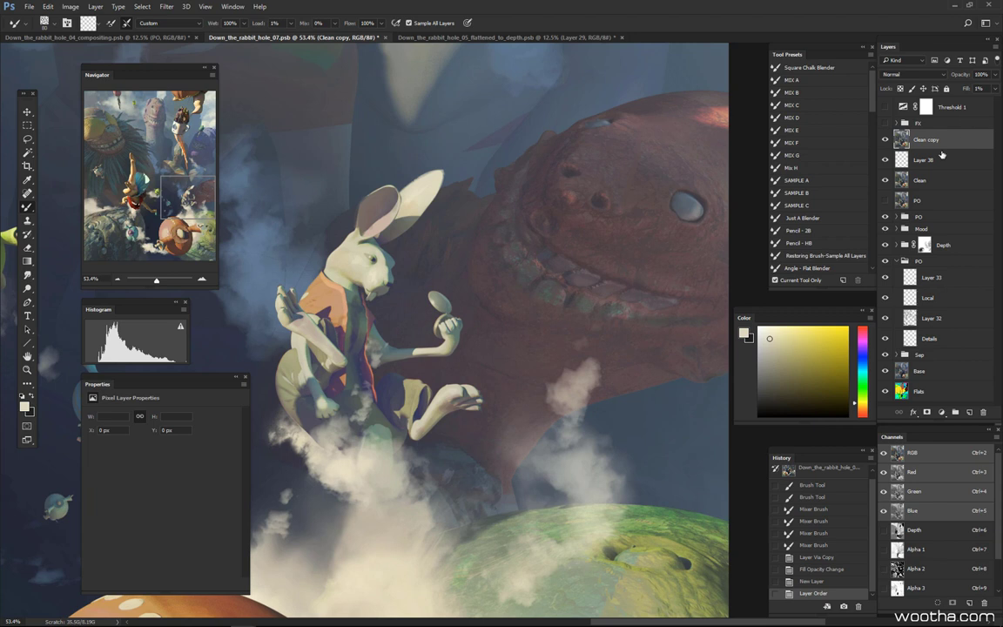
{"action": "key", "text": "ctrl+e"}
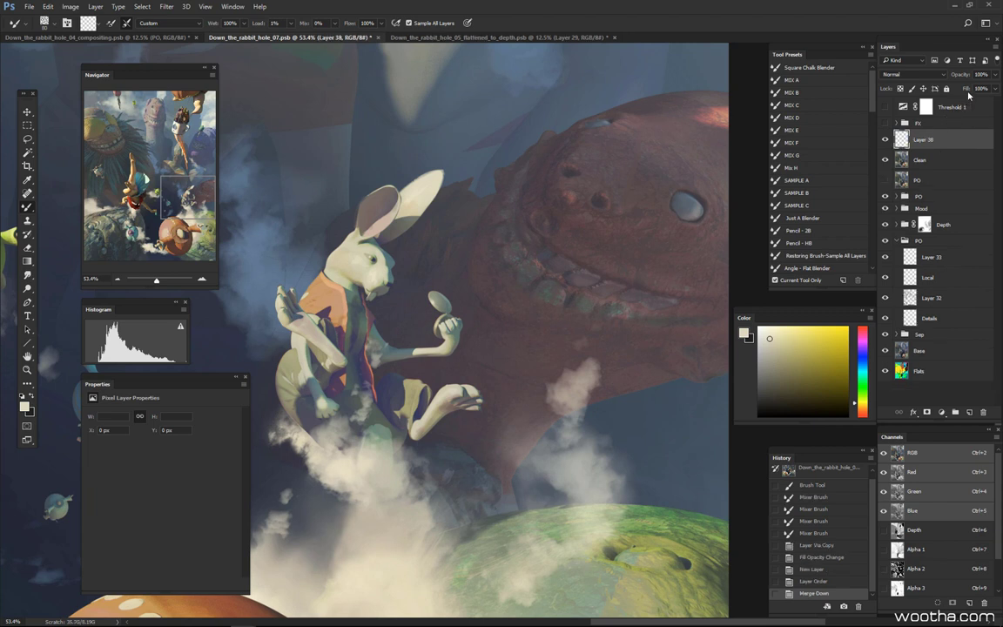
{"action": "key", "text": "ctrl+z"}
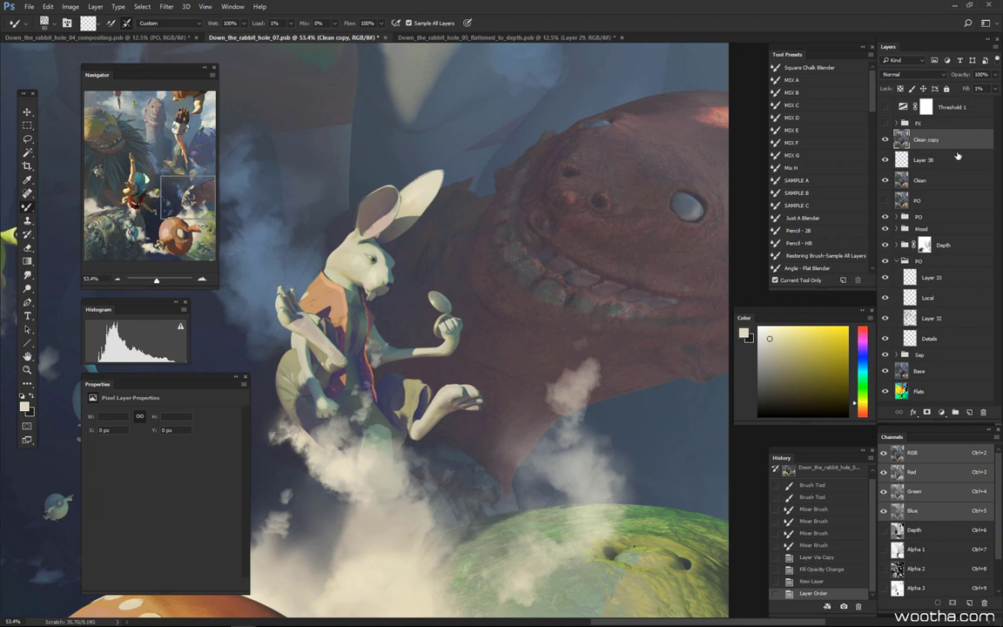
{"action": "key", "text": "ctrl+e"}
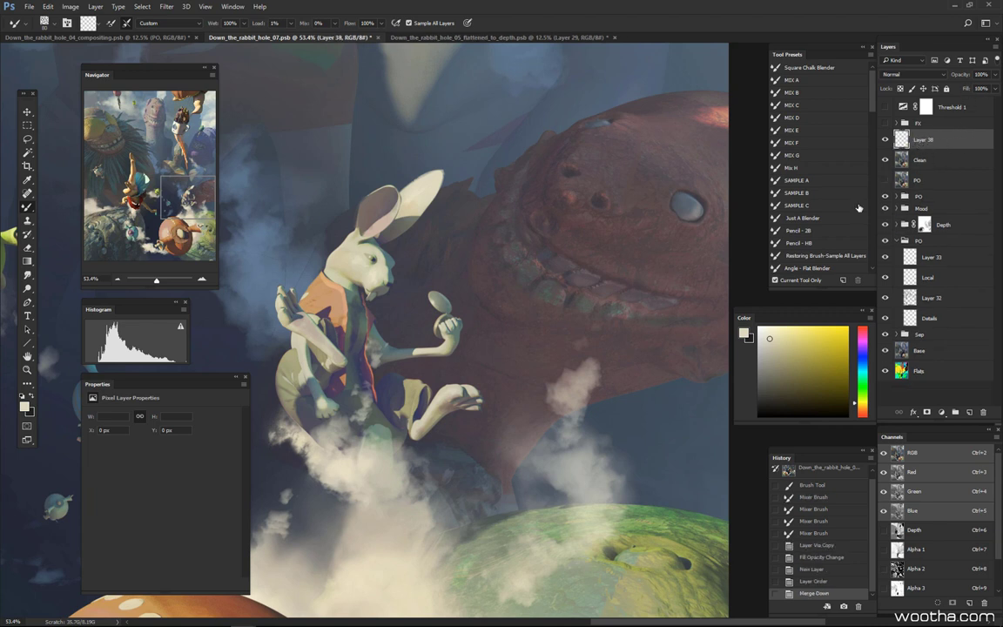
Load the Square Chalk Blender tool preset for the Mixer Brush
{"action": "mouse_move", "coordinate": [616, 368]}
{"action": "left_mouse_down"}
{"action": "mouse_move", "coordinate": [705, 389]}
{"action": "mouse_move", "coordinate": [665, 403]}
{"action": "mouse_move", "coordinate": [664, 425]}
{"action": "left_mouse_up"}
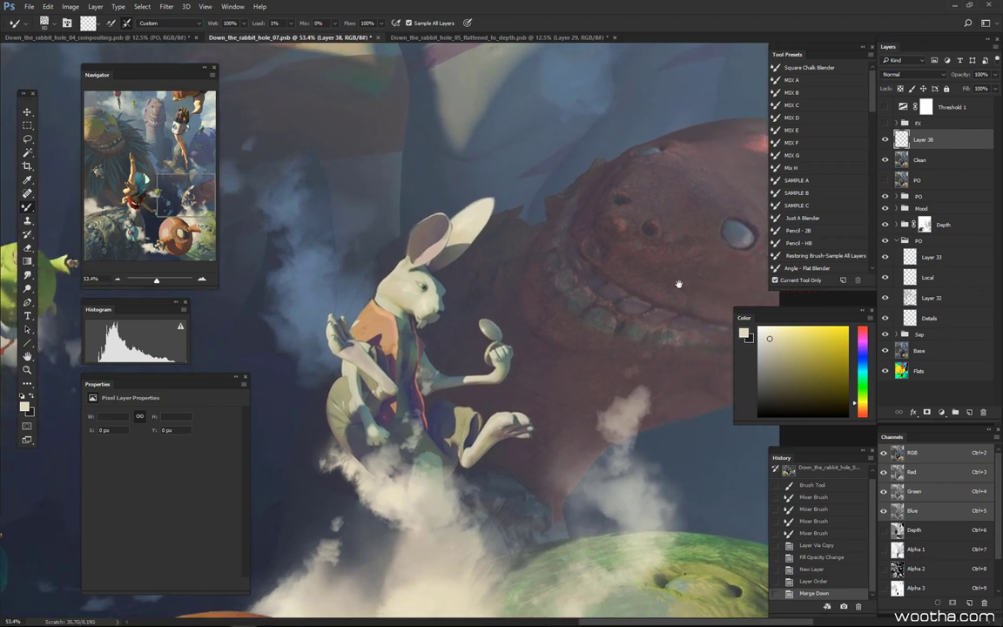
{"action": "left_click_drag", "start_coordinate": [679, 285], "coordinate": [665, 228]}
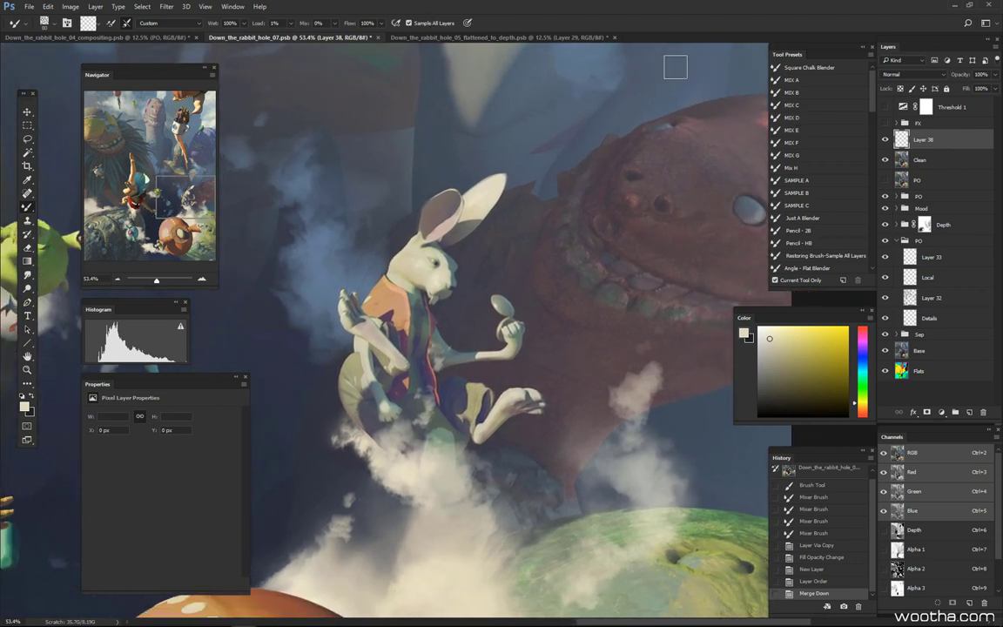
{"action": "left_click", "coordinate": [819, 67]}
{"action": "key", "text": "Tab"}
{"action": "key", "text": "Tab"}
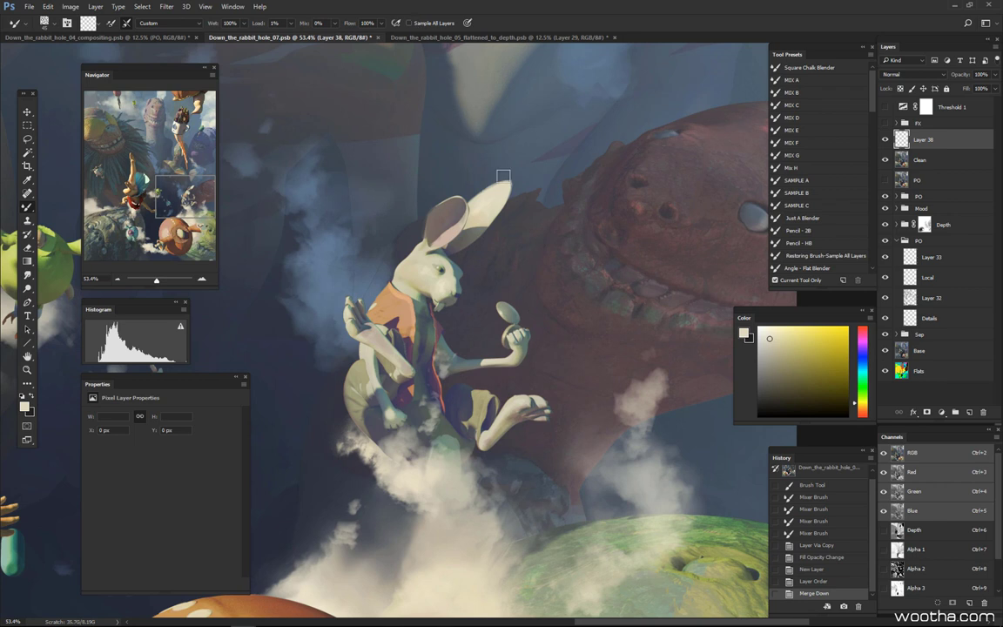
{"action": "left_click_drag", "start_coordinate": [598, 265], "coordinate": [488, 370]}
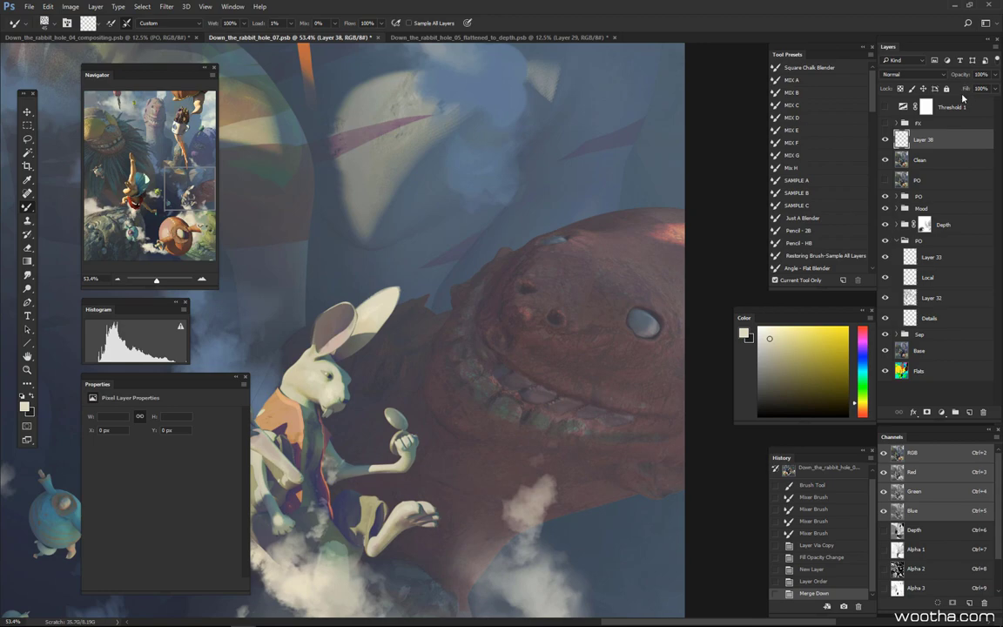
Isolate the merged layer with the panels hidden and set the Mixer Brush size to 250
{"action": "left_click", "coordinate": [886, 141], "text": "alt"}
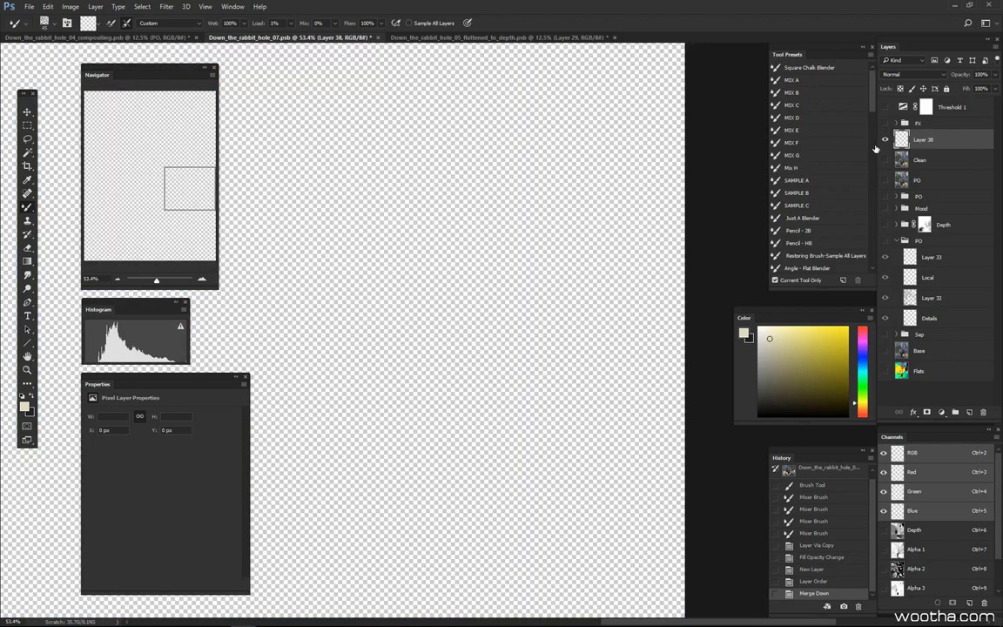
{"action": "left_click_drag", "start_coordinate": [466, 330], "coordinate": [683, 247]}
{"action": "left_click_drag", "start_coordinate": [582, 309], "coordinate": [549, 347]}
{"action": "scroll", "coordinate": [558, 342], "scroll_direction": "up", "scroll_amount": 3}
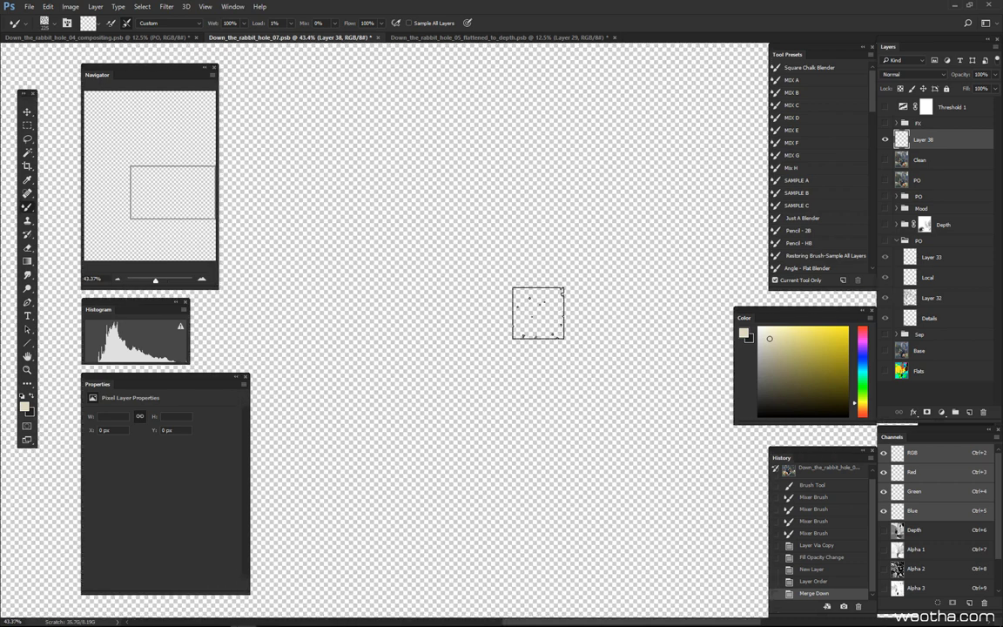
{"action": "key", "text": "["}
{"action": "key", "text": "]"}
{"action": "key", "text": "]"}
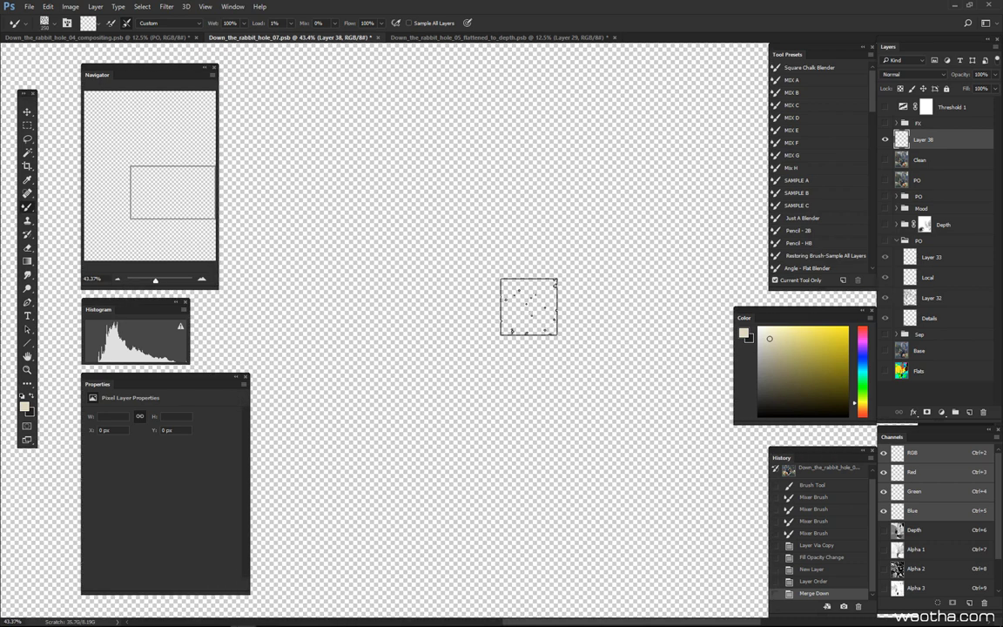
{"action": "key", "text": "Tab"}
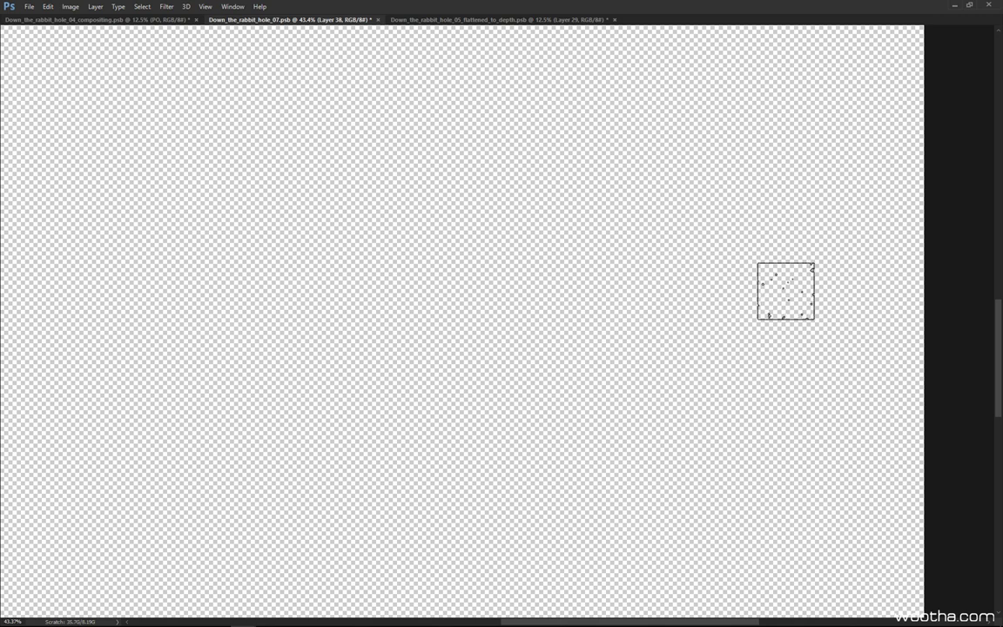
Try several Mixer Brush test strokes across the isolated, nearly transparent layer, and undo them
{"action": "left_click", "coordinate": [782, 270]}
{"action": "left_click_drag", "start_coordinate": [709, 237], "coordinate": [669, 251]}
{"action": "key", "text": "ctrl+z"}
{"action": "mouse_move", "coordinate": [713, 301]}
{"action": "left_mouse_down"}
{"action": "mouse_move", "coordinate": [749, 258]}
{"action": "mouse_move", "coordinate": [764, 345]}
{"action": "left_mouse_up"}
{"action": "key", "text": "ctrl+z"}
{"action": "left_click_drag", "start_coordinate": [557, 229], "coordinate": [457, 343]}
{"action": "key", "text": "ctrl+z"}
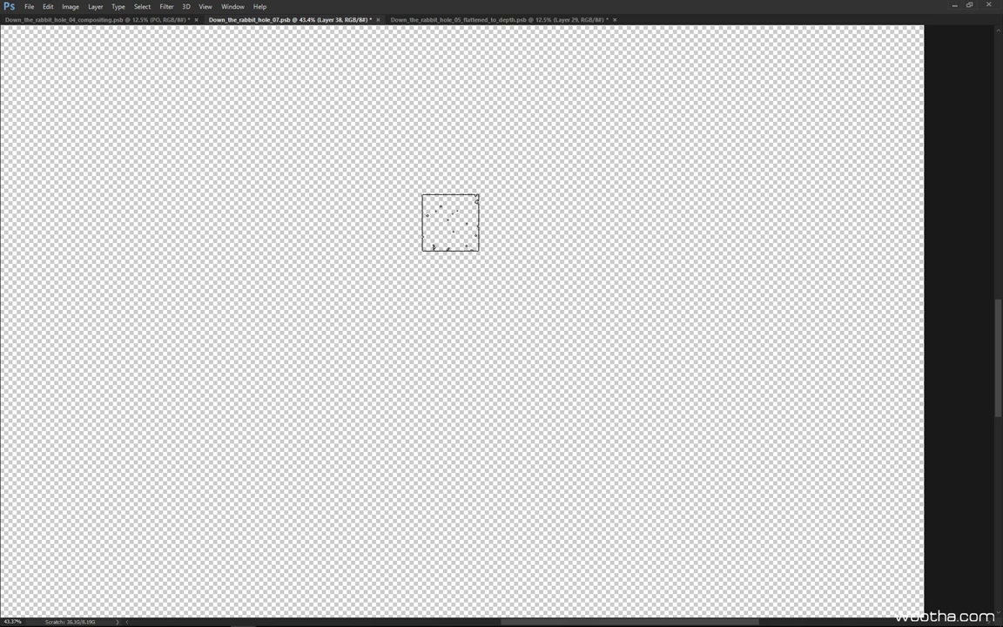
{"action": "left_click_drag", "start_coordinate": [448, 216], "coordinate": [405, 329]}
{"action": "key", "text": "ctrl+z"}
Try vertical Mixer Brush strokes where the hidden skirt lies on the isolated layer, and undo them
{"action": "left_click_drag", "start_coordinate": [193, 160], "coordinate": [208, 291]}
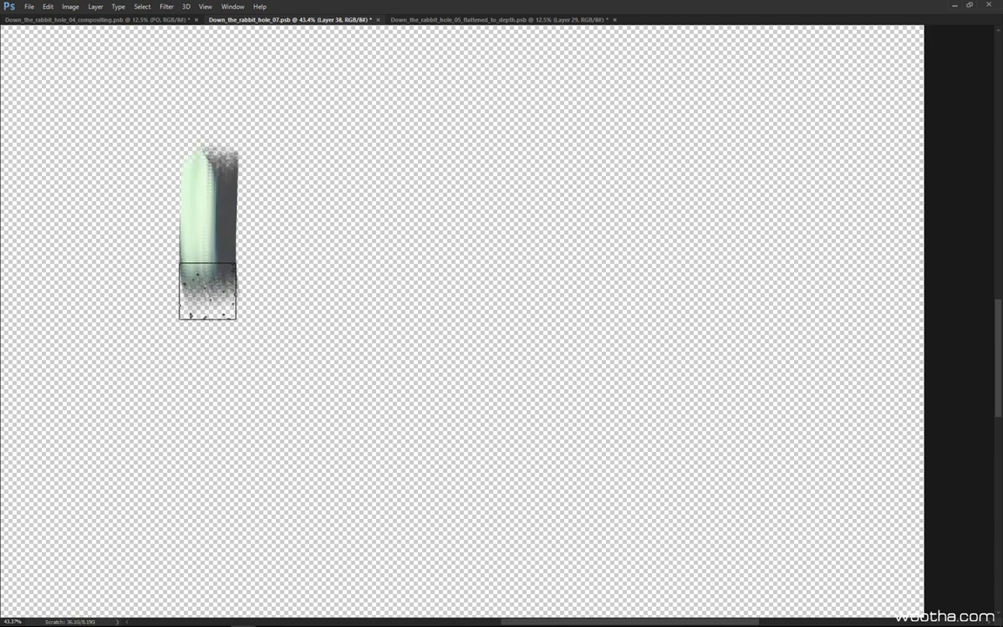
{"action": "key", "text": "ctrl+z"}
{"action": "left_click_drag", "start_coordinate": [157, 139], "coordinate": [175, 248]}
{"action": "key", "text": "ctrl+z"}
{"action": "left_click_drag", "start_coordinate": [179, 92], "coordinate": [206, 254]}
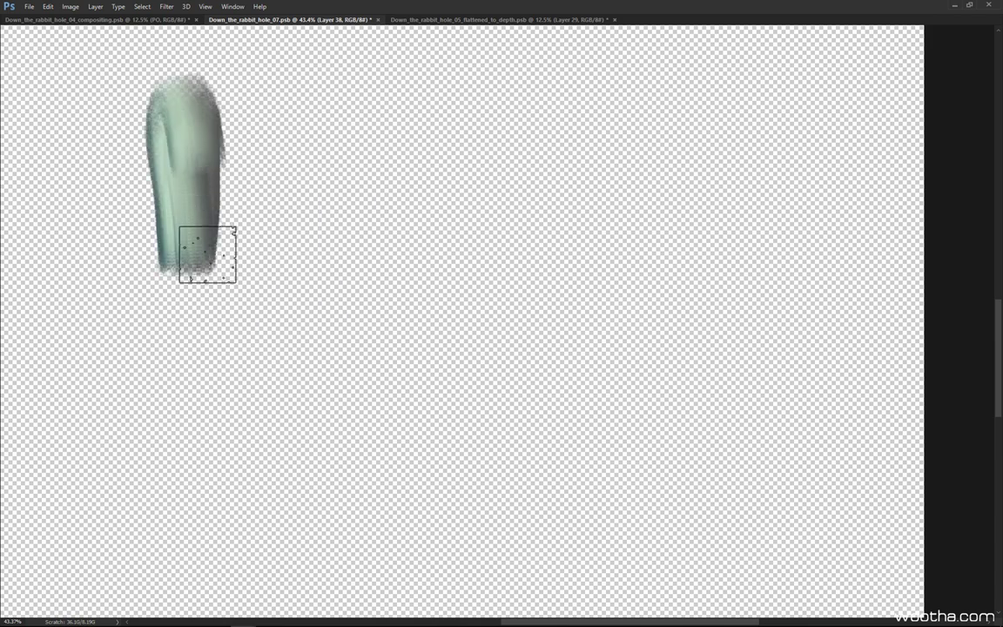
{"action": "mouse_move", "coordinate": [346, 260]}
{"action": "left_mouse_down"}
{"action": "mouse_move", "coordinate": [392, 255]}
{"action": "mouse_move", "coordinate": [493, 278]}
{"action": "left_mouse_up"}
{"action": "key", "text": "ctrl+z"}
Try overlapping diagonal Mixer Brush strokes near the skirt on the isolated layer, and undo them
{"action": "left_click_drag", "start_coordinate": [392, 117], "coordinate": [366, 187]}
{"action": "left_click_drag", "start_coordinate": [416, 139], "coordinate": [379, 257]}
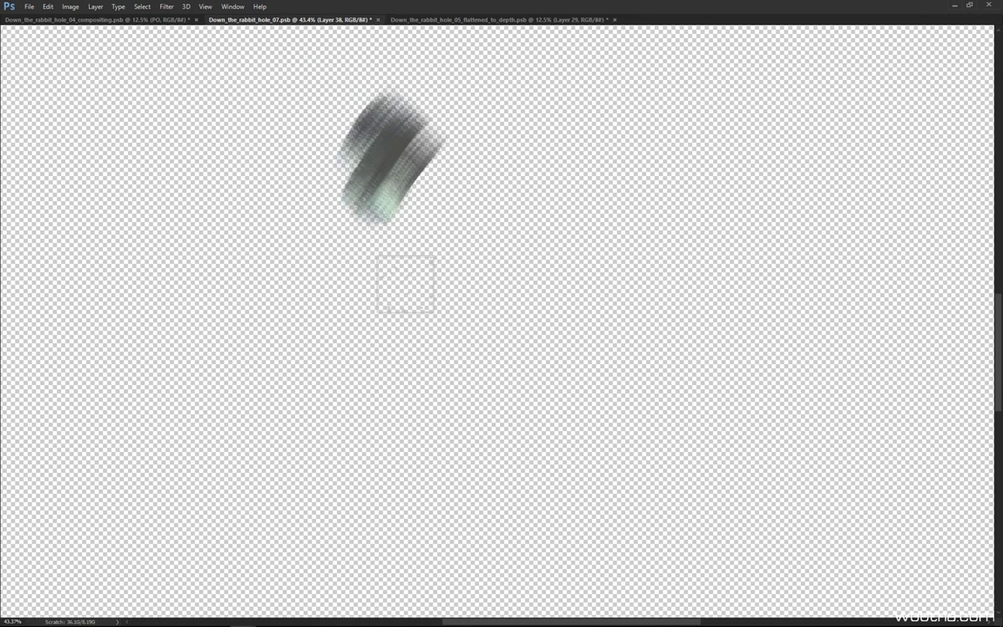
{"action": "key", "text": "ctrl+z"}
{"action": "key", "text": "ctrl+z"}
{"action": "mouse_move", "coordinate": [364, 159]}
{"action": "left_mouse_down"}
{"action": "mouse_move", "coordinate": [378, 329]}
{"action": "mouse_move", "coordinate": [440, 358]}
{"action": "left_mouse_up"}
{"action": "key", "text": "ctrl+alt+z"}
{"action": "key", "text": "ctrl+alt+z"}
{"action": "key", "text": "ctrl+alt+z"}
{"action": "key", "text": "ctrl+alt+z"}
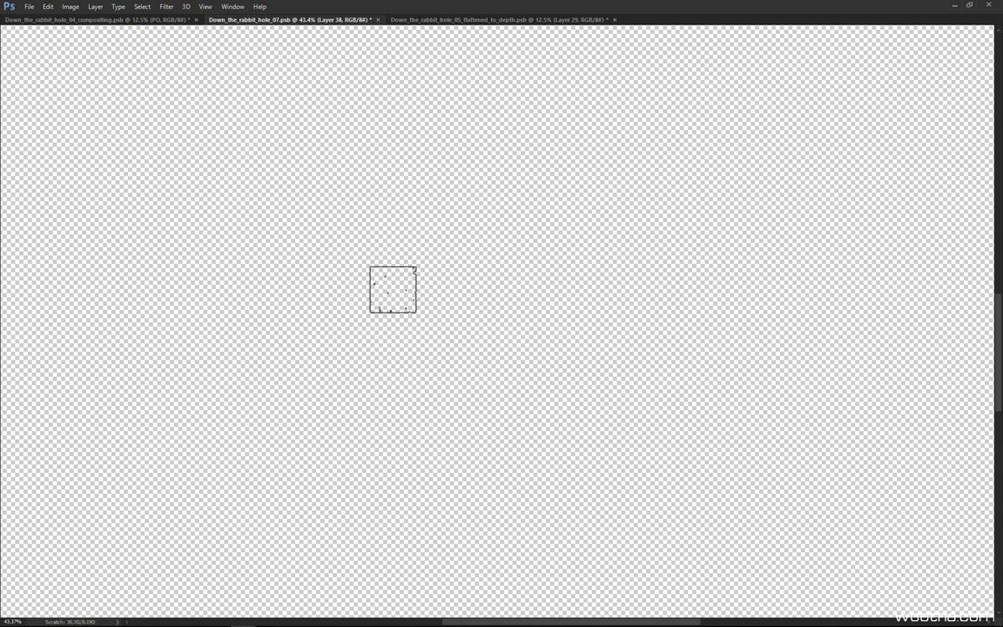
Try a descending chain of short Mixer Brush strokes on the isolated layer, and undo them
{"action": "mouse_move", "coordinate": [391, 218]}
{"action": "left_mouse_down"}
{"action": "mouse_move", "coordinate": [366, 283]}
{"action": "mouse_move", "coordinate": [404, 310]}
{"action": "left_mouse_up"}
{"action": "left_click_drag", "start_coordinate": [439, 305], "coordinate": [427, 347]}
{"action": "left_click_drag", "start_coordinate": [479, 356], "coordinate": [488, 390]}
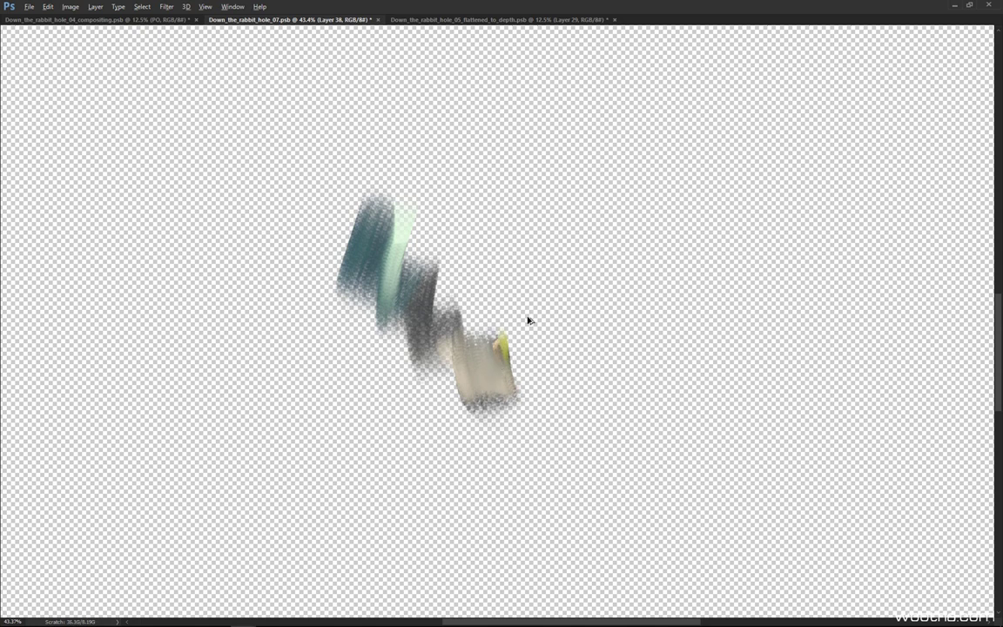
{"action": "key", "text": "ctrl+alt+z"}
{"action": "key", "text": "ctrl+alt+z"}
{"action": "key", "text": "ctrl+z"}
Paint a long zigzag Mixer Brush stroke from the skirt across the small green creature, and show all layers again
{"action": "mouse_move", "coordinate": [332, 215]}
{"action": "left_mouse_down"}
{"action": "mouse_move", "coordinate": [652, 415]}
{"action": "mouse_move", "coordinate": [654, 383]}
{"action": "mouse_move", "coordinate": [679, 363]}
{"action": "left_mouse_up"}
{"action": "key", "text": "Tab"}
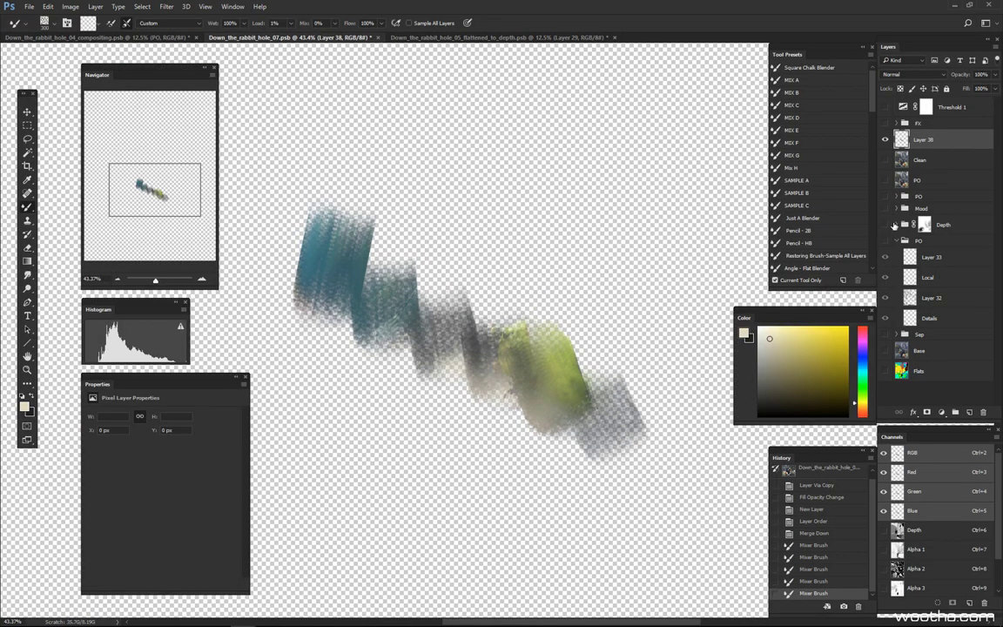
{"action": "left_click", "coordinate": [886, 140], "text": "alt"}
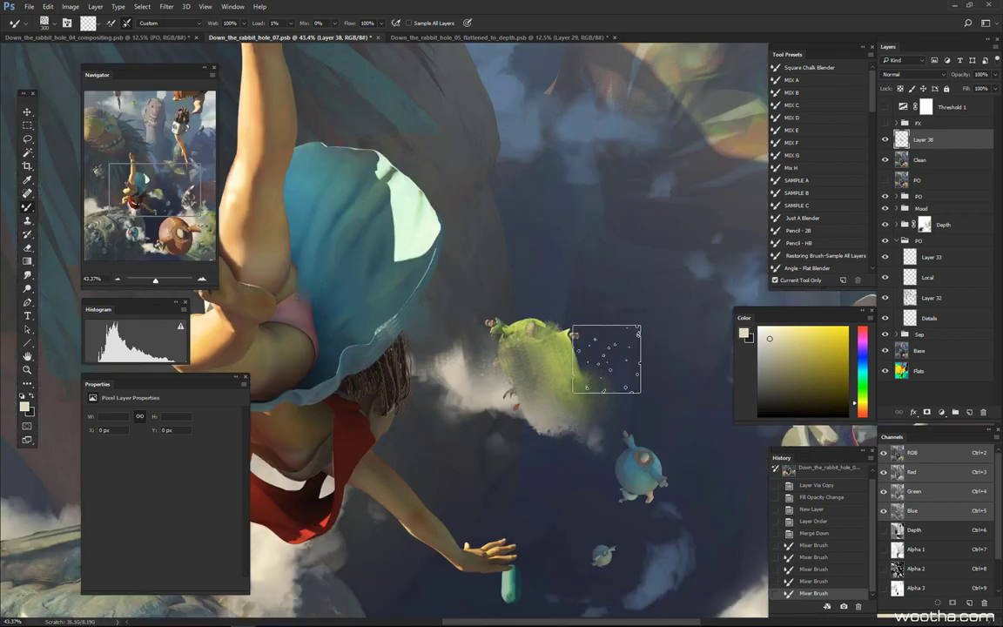
{"action": "scroll", "coordinate": [601, 366], "scroll_direction": "down", "scroll_amount": 6}
{"action": "left_click_drag", "start_coordinate": [601, 414], "coordinate": [554, 356]}
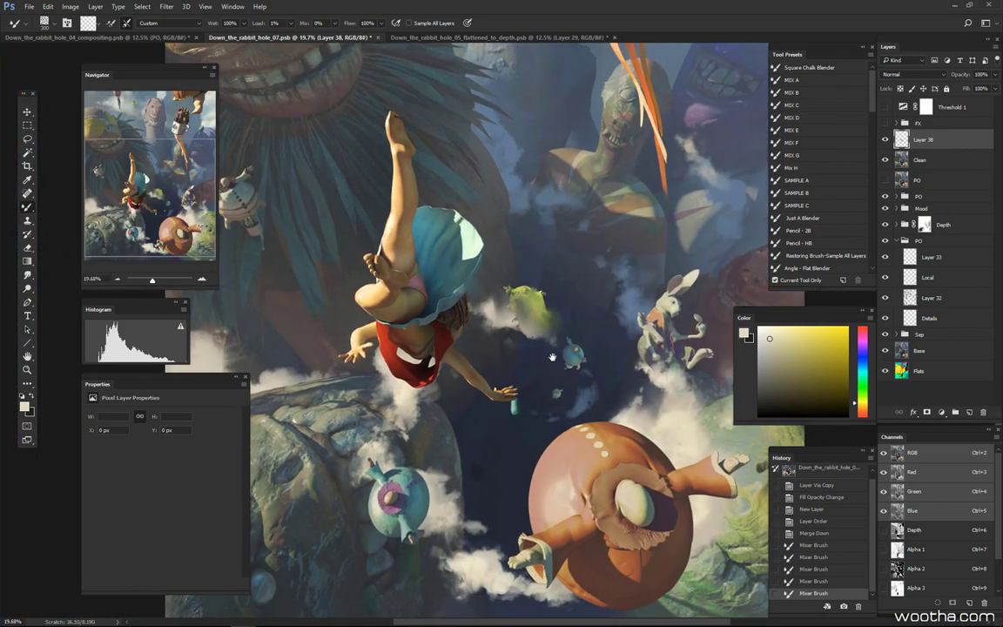
{"action": "scroll", "coordinate": [640, 358], "scroll_direction": "up", "scroll_amount": 4}
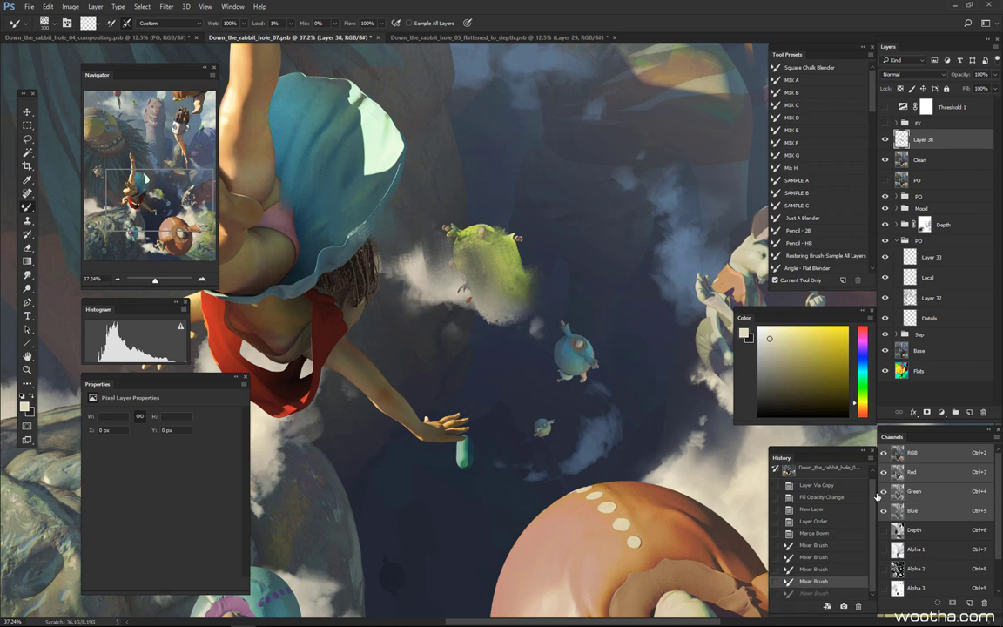
Revert the history to the Merge Down state and show all layers again
{"action": "left_click", "coordinate": [825, 534]}
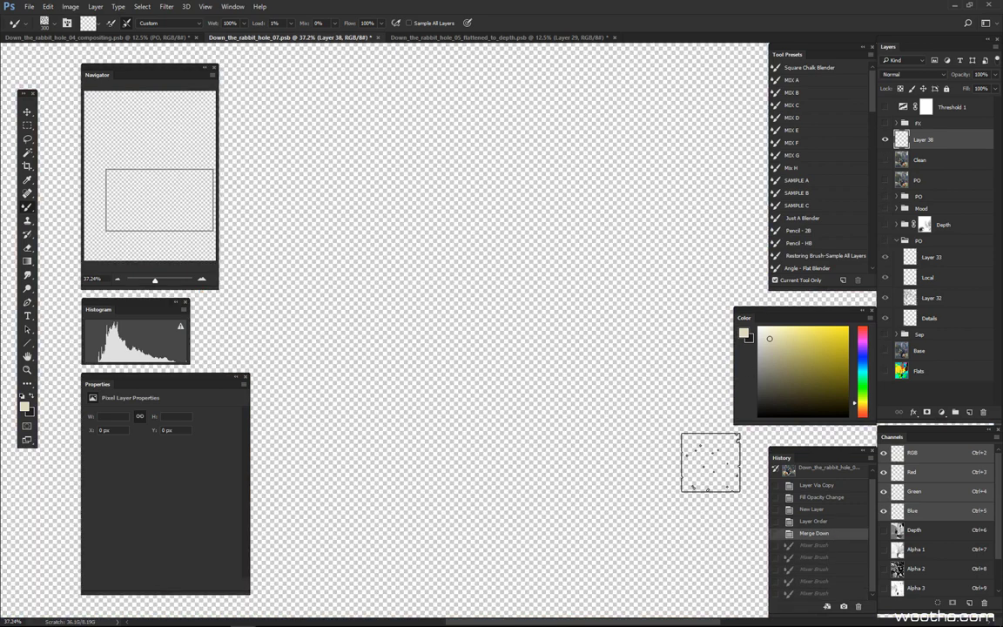
{"action": "left_click", "coordinate": [886, 141], "text": "alt"}
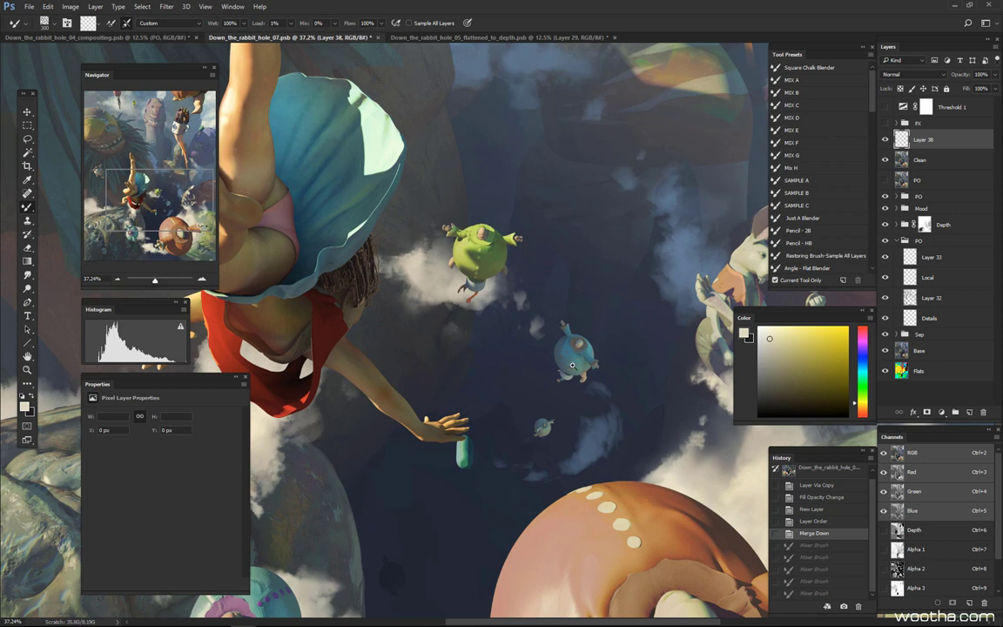
{"action": "scroll", "coordinate": [554, 373], "scroll_direction": "down", "scroll_amount": 3}
Hide the panels and examine the rabbit, the red monster and the surrounding scene at different magnifications
{"action": "key", "text": "Tab"}
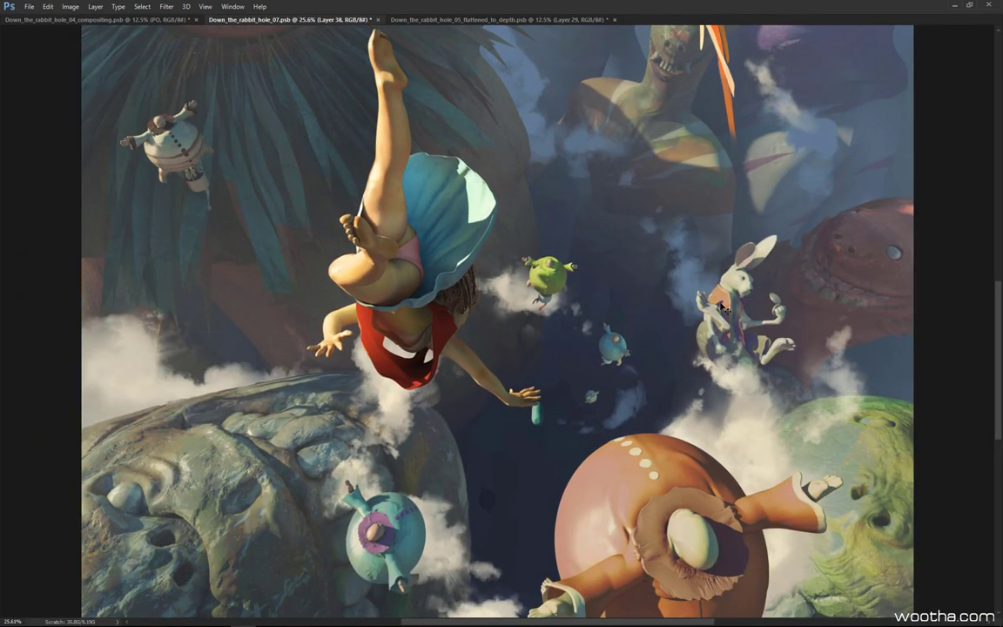
{"action": "left_click_drag", "start_coordinate": [852, 274], "coordinate": [747, 306]}
{"action": "scroll", "coordinate": [768, 278], "scroll_direction": "up", "scroll_amount": 6}
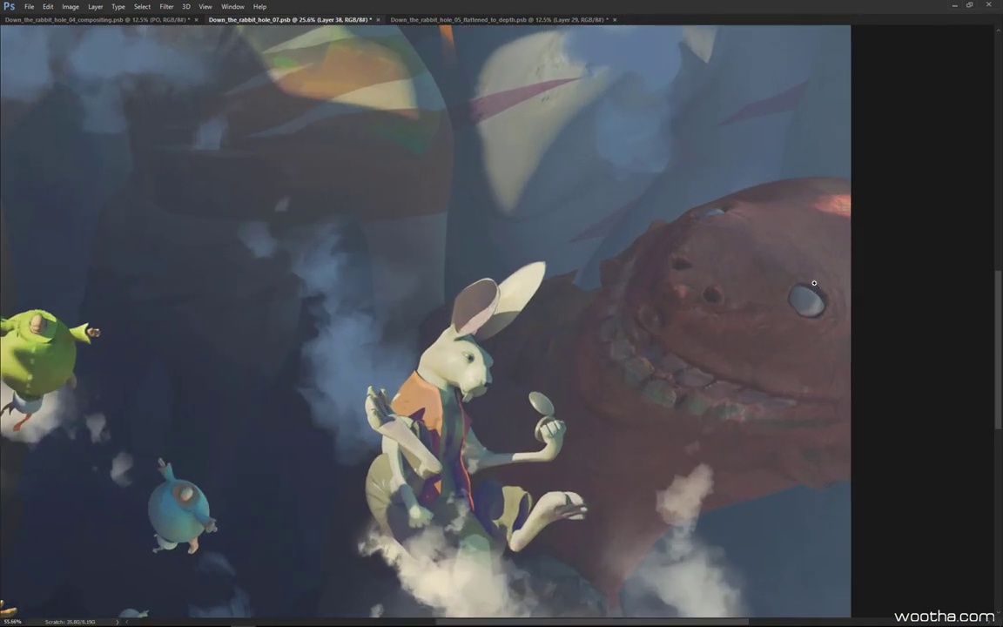
{"action": "key", "text": "]"}
{"action": "key", "text": "]"}
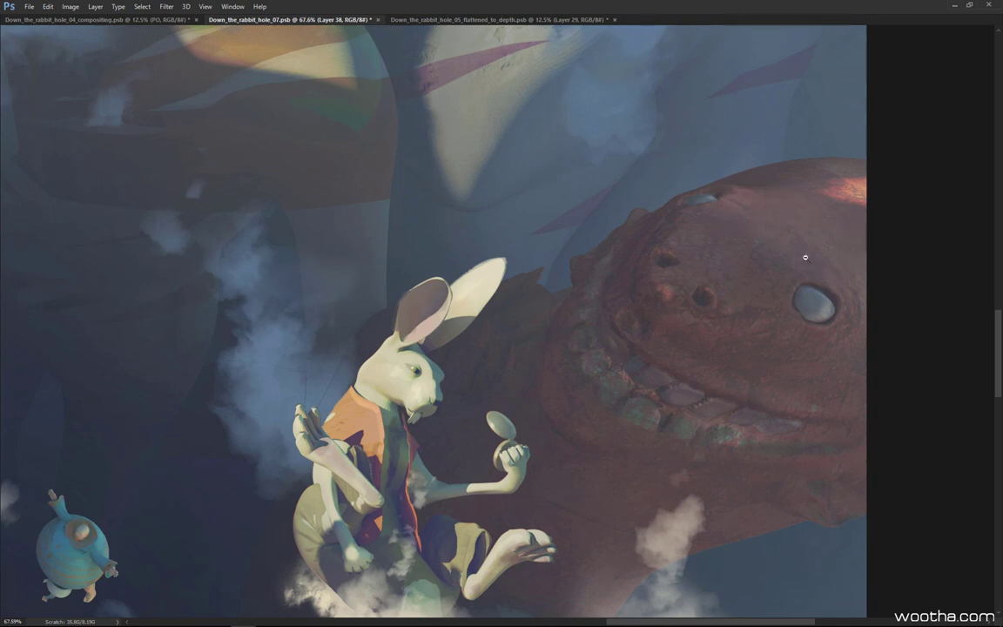
{"action": "scroll", "coordinate": [778, 263], "scroll_direction": "down", "scroll_amount": 4}
{"action": "scroll", "coordinate": [756, 239], "scroll_direction": "up", "scroll_amount": 3}
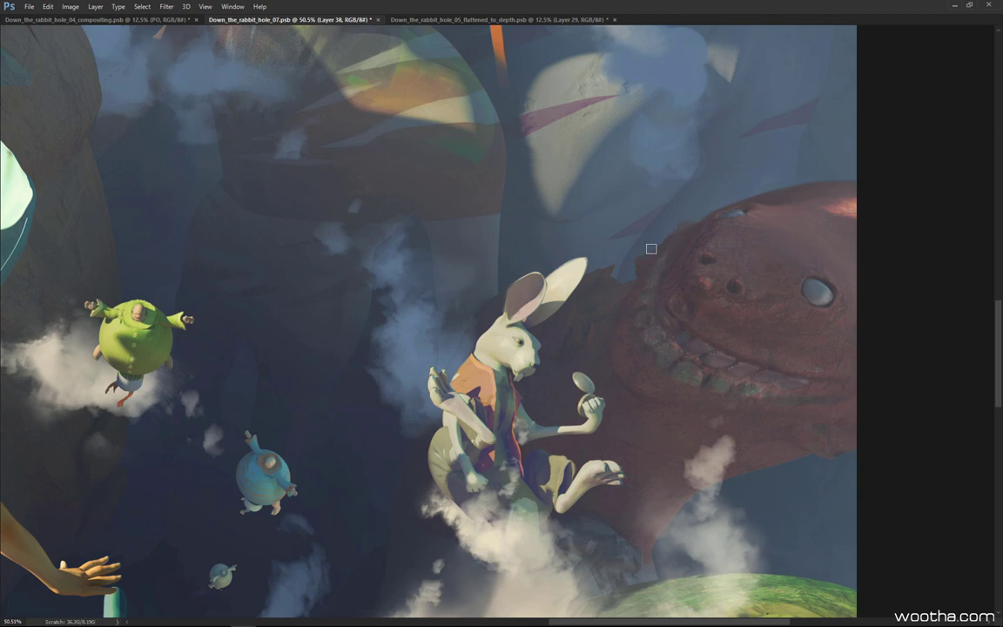
{"action": "left_click_drag", "start_coordinate": [737, 290], "coordinate": [795, 216]}
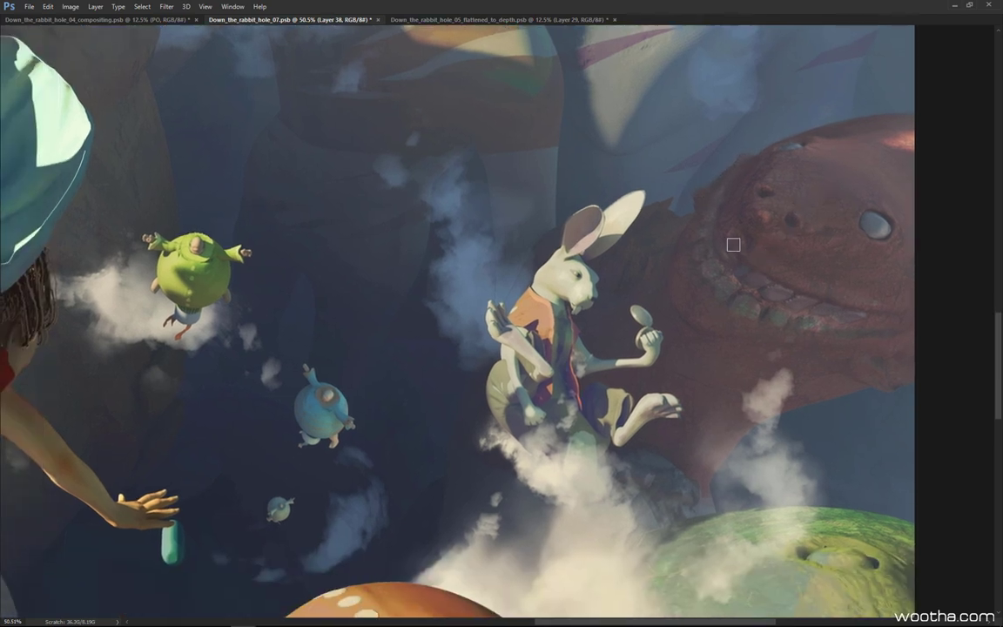
{"action": "mouse_move", "coordinate": [808, 286]}
{"action": "left_mouse_down"}
{"action": "mouse_move", "coordinate": [780, 305]}
{"action": "mouse_move", "coordinate": [744, 279]}
{"action": "mouse_move", "coordinate": [710, 278]}
{"action": "left_mouse_up"}
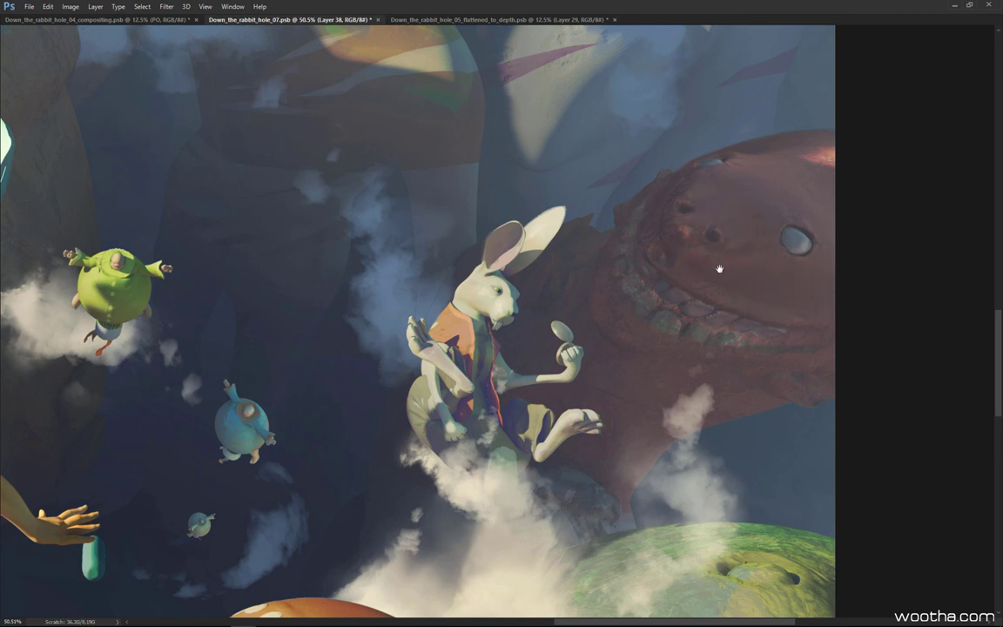
{"action": "left_click_drag", "start_coordinate": [719, 269], "coordinate": [849, 213]}
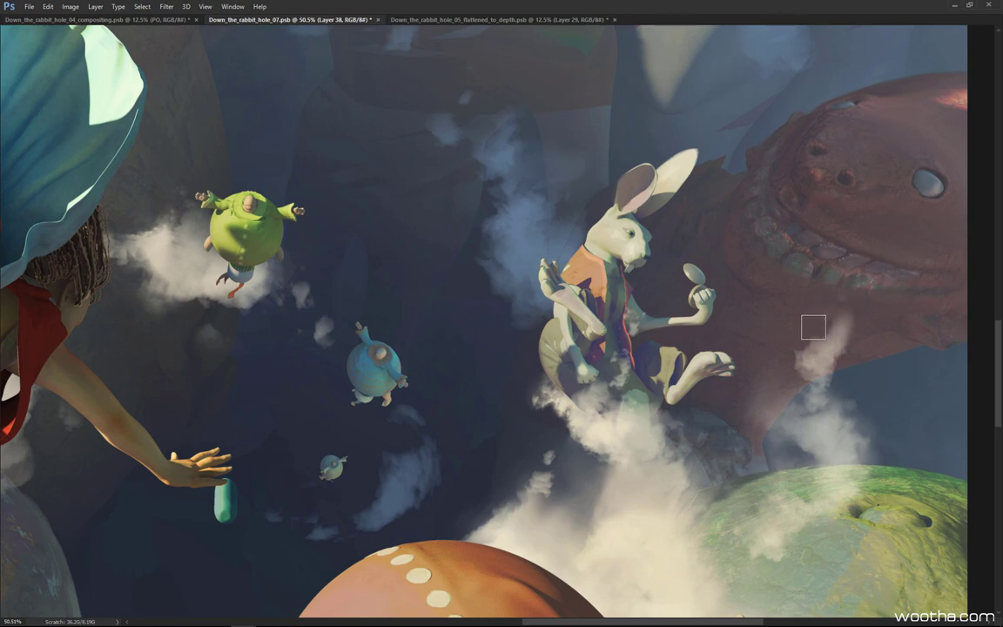
{"action": "scroll", "coordinate": [813, 327], "scroll_direction": "down", "scroll_amount": 2}
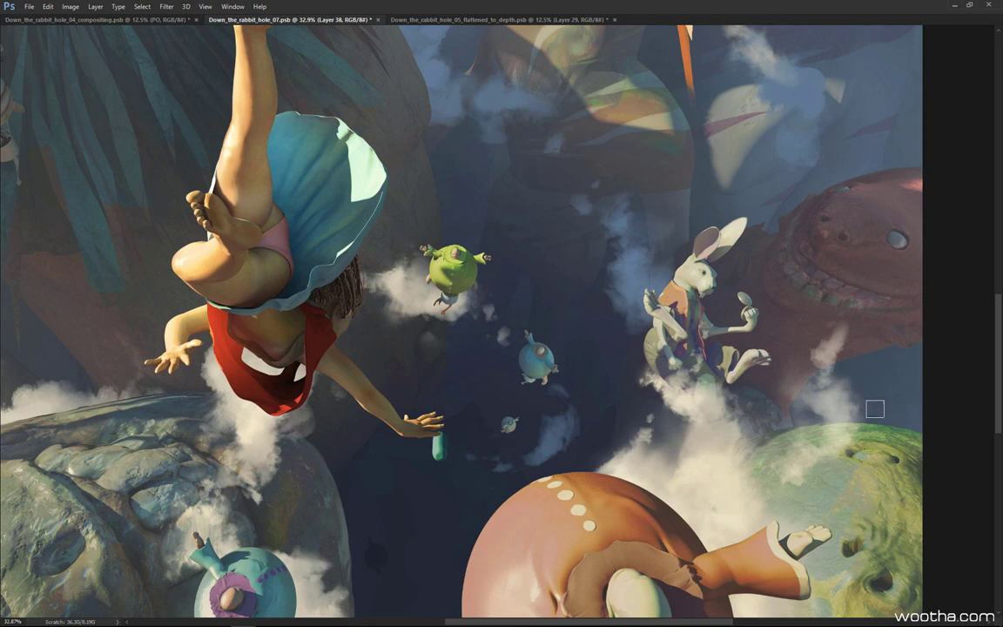
{"action": "left_click_drag", "start_coordinate": [874, 409], "coordinate": [834, 371]}
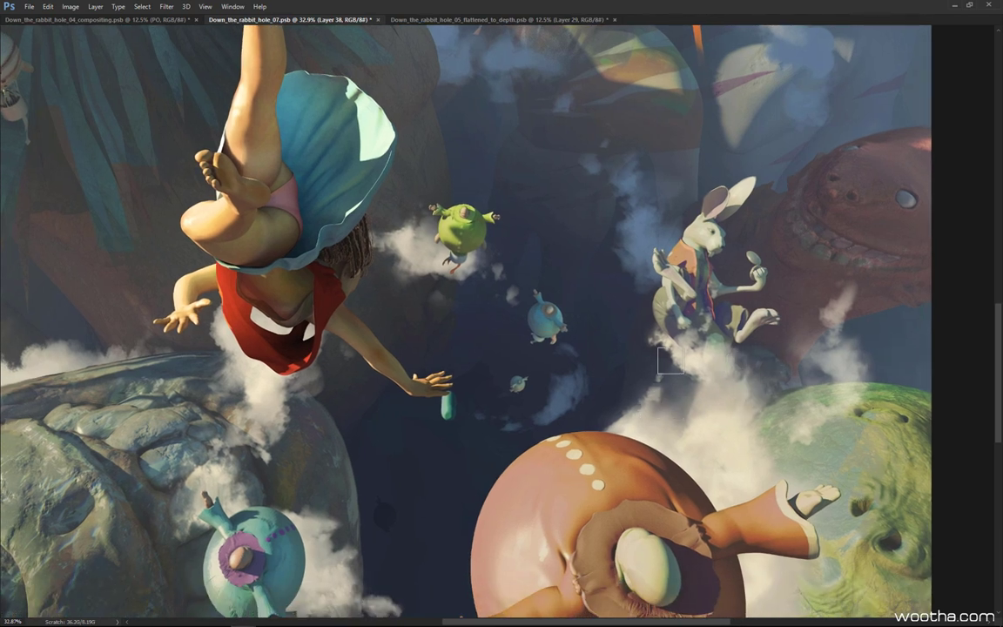
Soften the large orange creature's outer edge against the dark background with the Mixer Brush
{"action": "scroll", "coordinate": [668, 393], "scroll_direction": "down", "scroll_amount": 2}
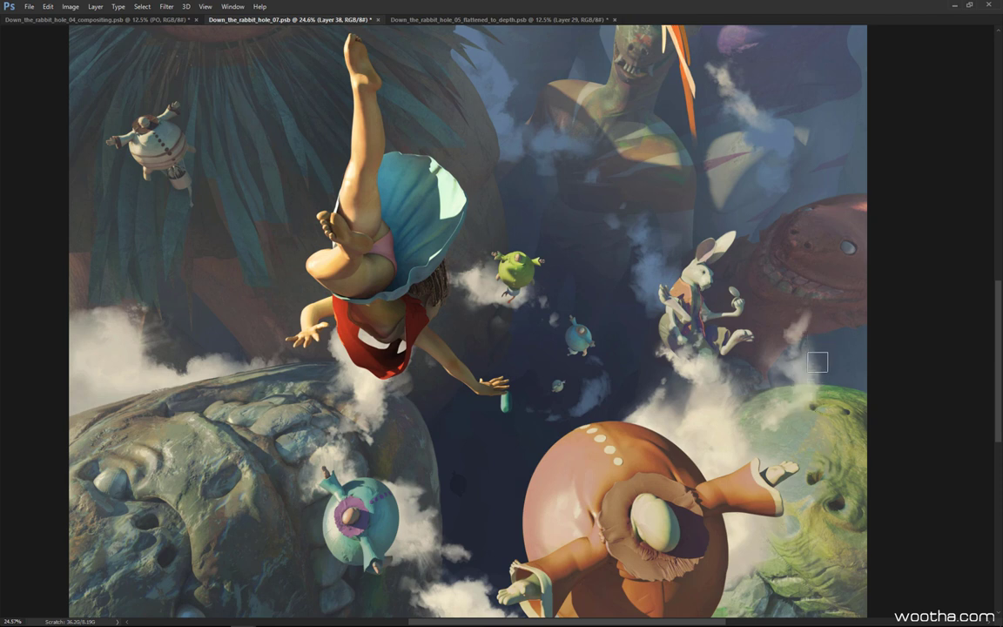
{"action": "left_click_drag", "start_coordinate": [841, 370], "coordinate": [928, 283]}
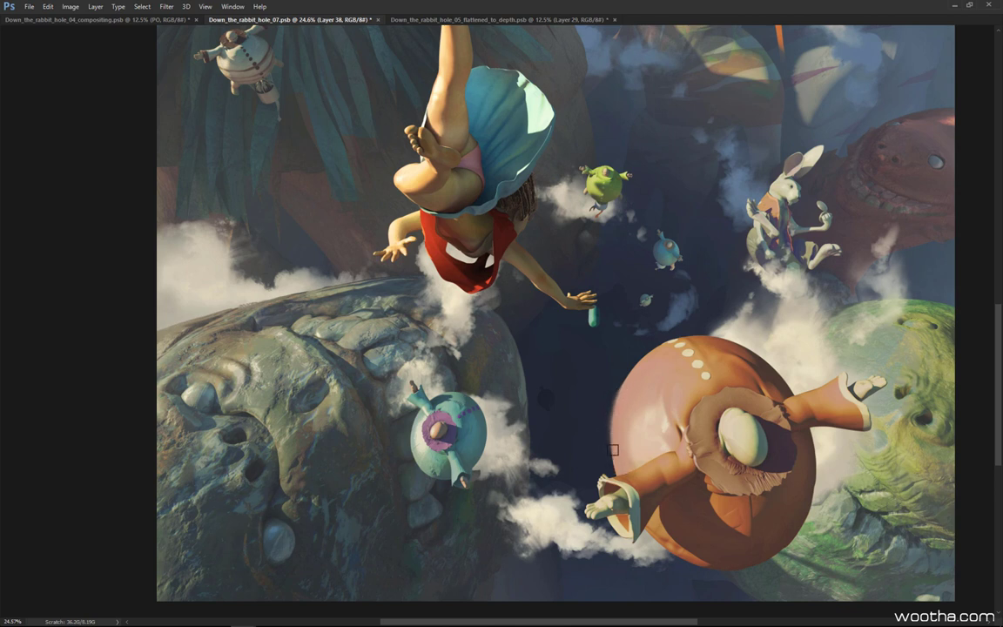
{"action": "left_click_drag", "start_coordinate": [644, 433], "coordinate": [649, 421]}
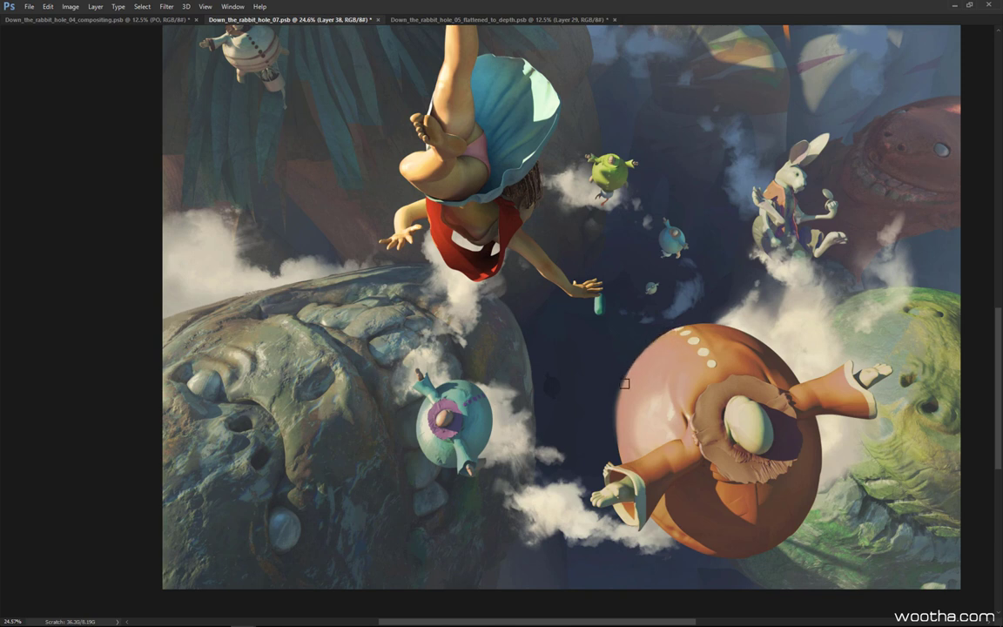
{"action": "scroll", "coordinate": [676, 333], "scroll_direction": "down", "scroll_amount": 3}
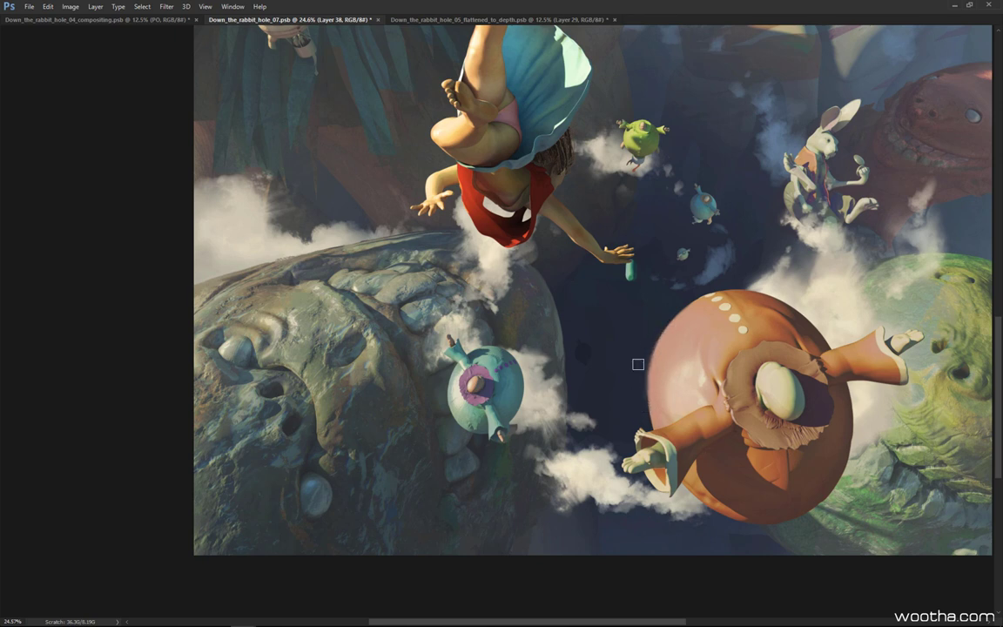
{"action": "left_click_drag", "start_coordinate": [647, 412], "coordinate": [679, 408]}
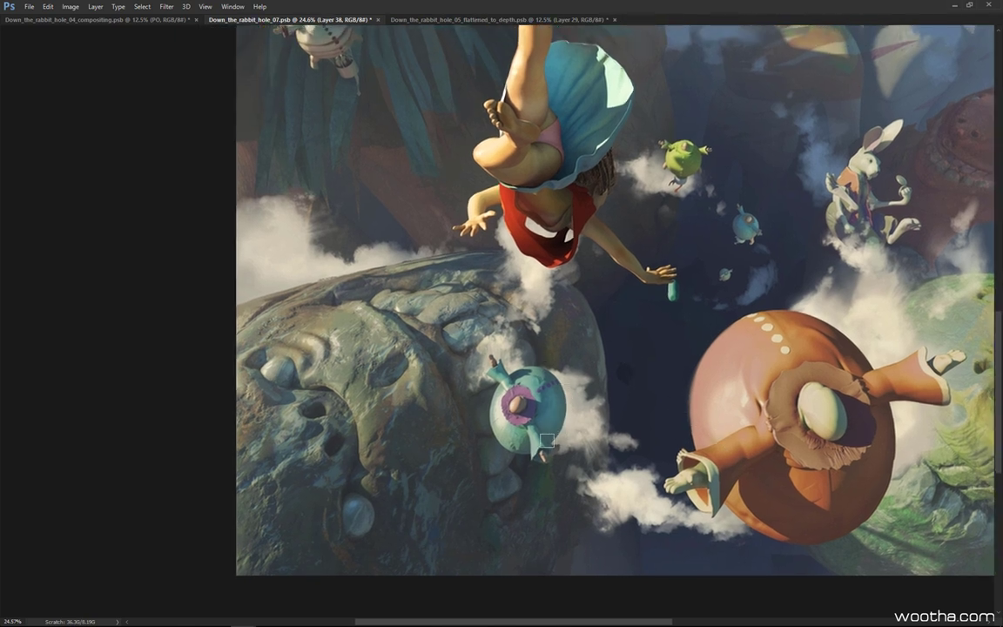
Adjust the Mixer Brush size and blend the clouds and rock around the small teal creature
{"action": "key", "text": "]"}
{"action": "key", "text": "]"}
{"action": "key", "text": "]"}
{"action": "key", "text": "]"}
{"action": "mouse_move", "coordinate": [578, 372]}
{"action": "left_mouse_down"}
{"action": "mouse_move", "coordinate": [595, 383]}
{"action": "mouse_move", "coordinate": [587, 377]}
{"action": "left_mouse_up"}
{"action": "key", "text": "["}
{"action": "key", "text": "["}
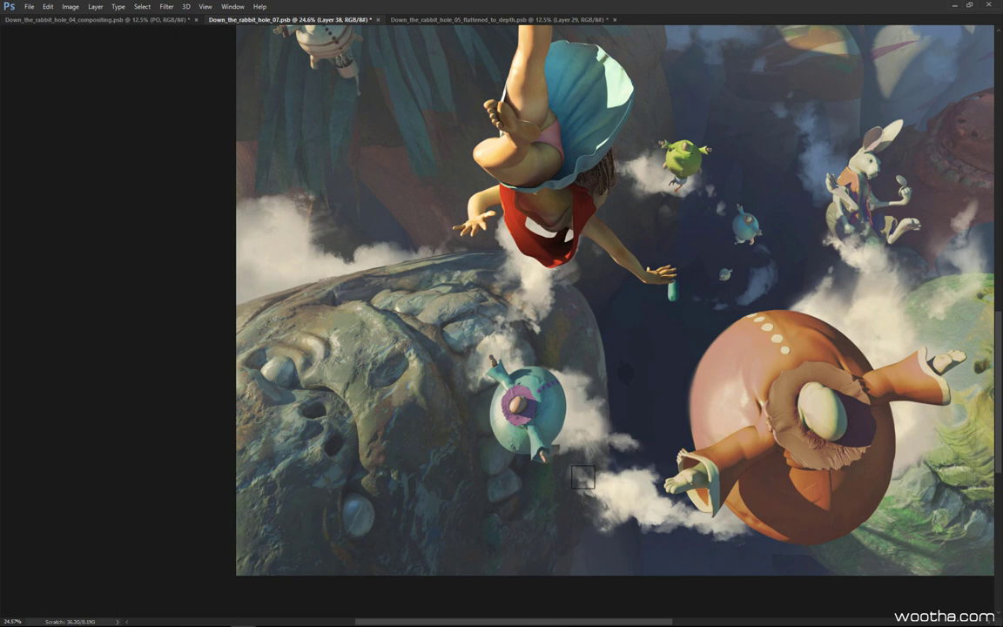
{"action": "left_click_drag", "start_coordinate": [648, 443], "coordinate": [636, 506]}
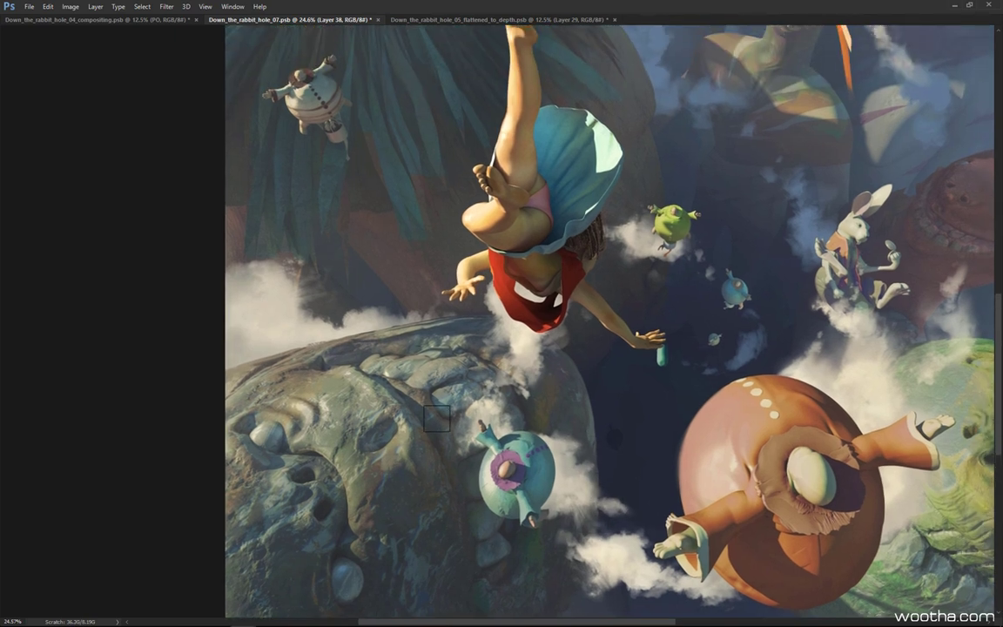
Blend the outer side of the large rock face, from the cloud line down to its lower corner, with a larger brush
{"action": "left_click_drag", "start_coordinate": [453, 403], "coordinate": [633, 354]}
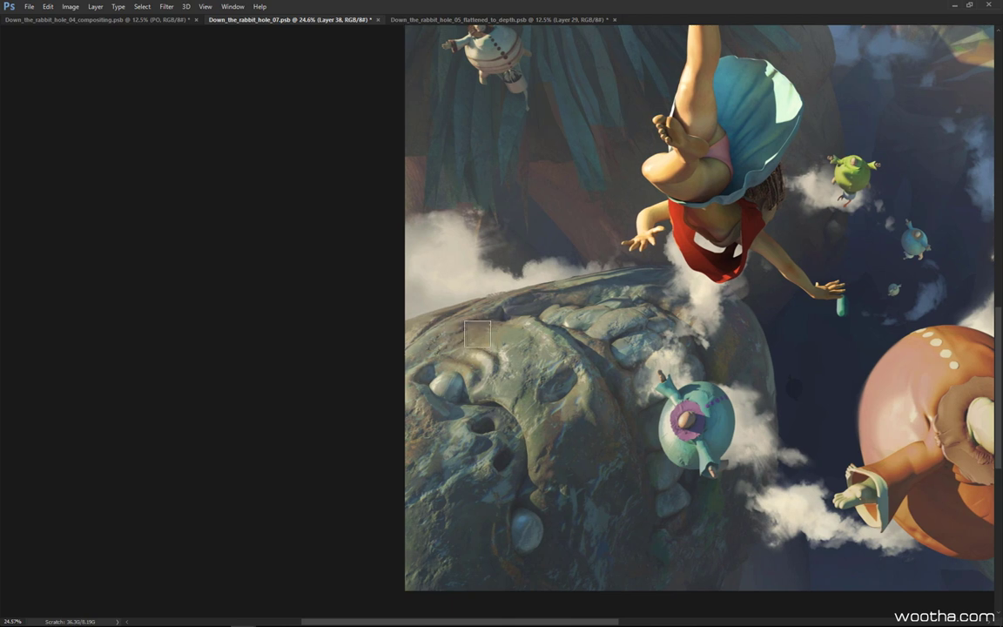
{"action": "left_click_drag", "start_coordinate": [584, 423], "coordinate": [575, 416]}
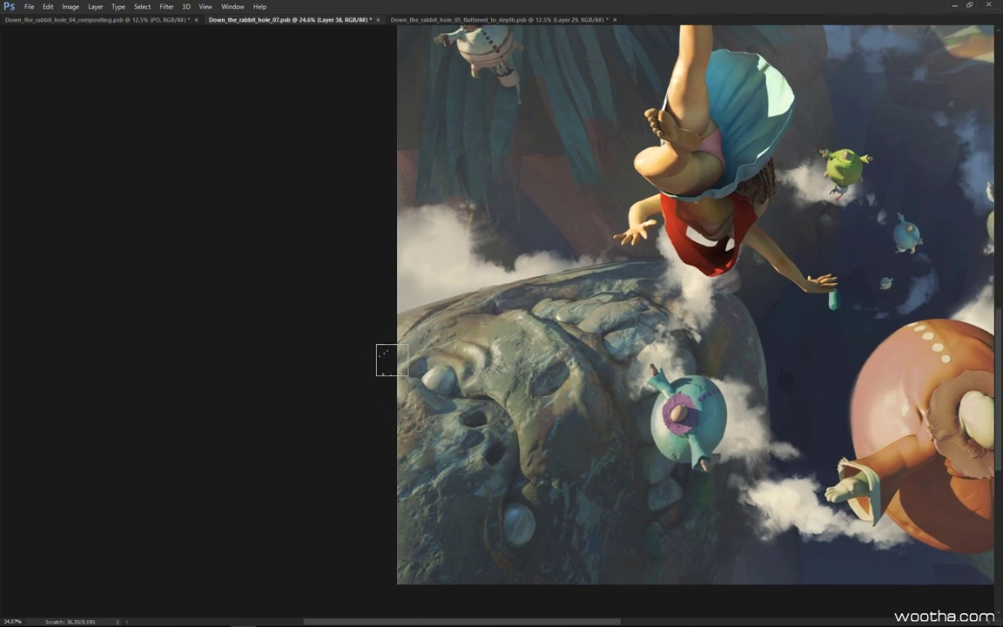
{"action": "key", "text": "bracketright"}
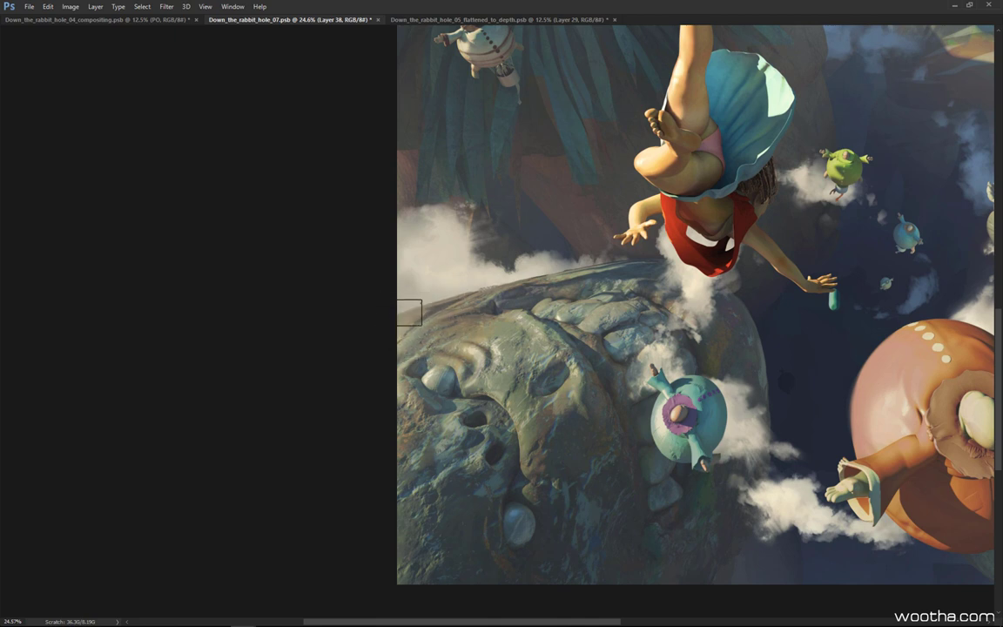
{"action": "left_click_drag", "start_coordinate": [507, 338], "coordinate": [501, 327]}
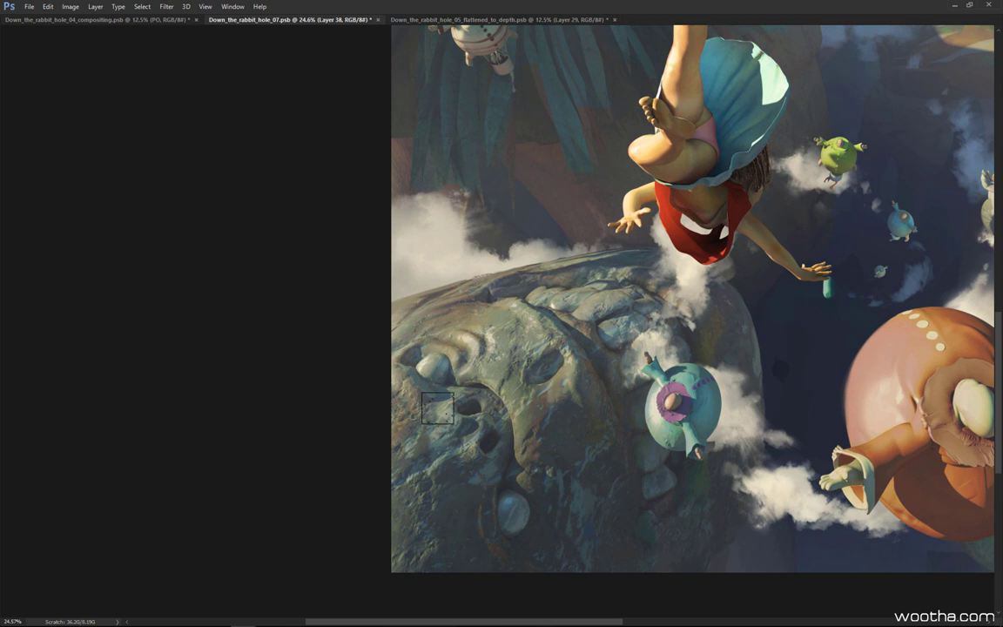
{"action": "scroll", "coordinate": [431, 405], "scroll_direction": "down", "scroll_amount": 3}
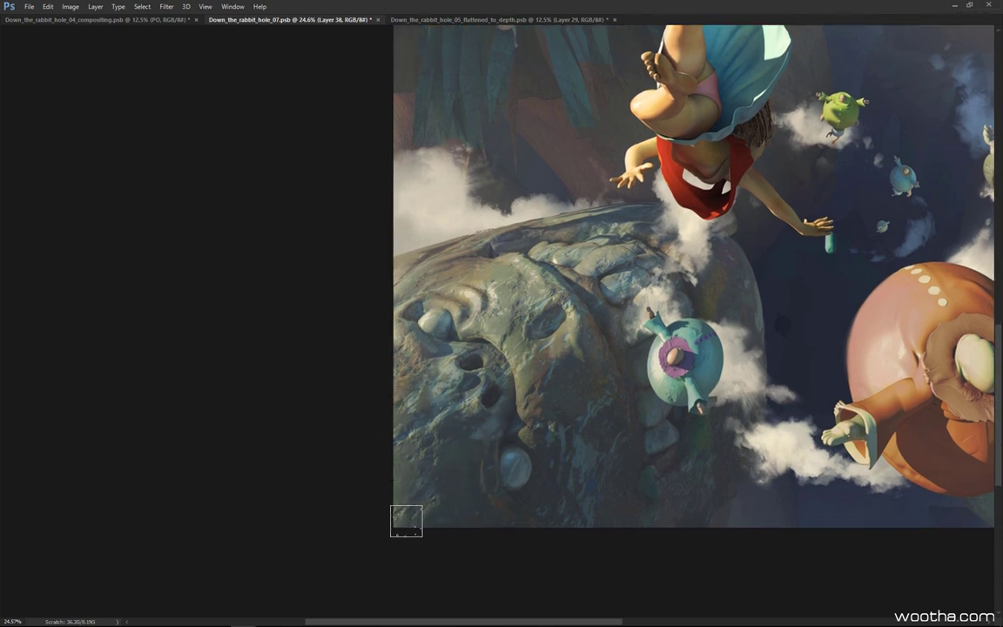
Choose the 100 px square textured brush tip and blend the lower part of the large rock face
{"action": "right_click", "coordinate": [564, 375]}
{"action": "left_click", "coordinate": [752, 365]}
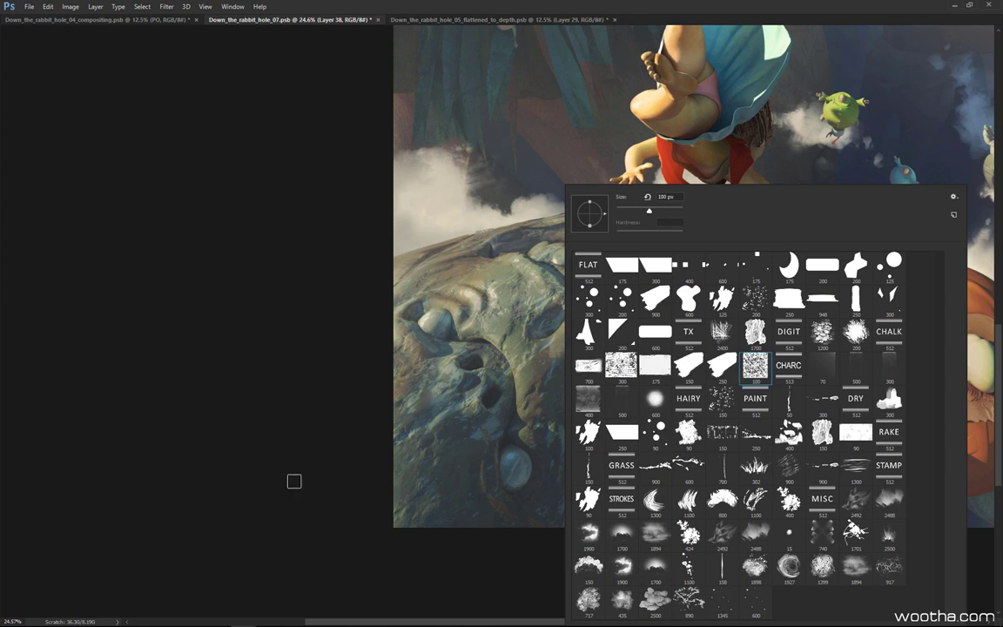
{"action": "left_click", "coordinate": [293, 482]}
{"action": "left_click_drag", "start_coordinate": [420, 442], "coordinate": [479, 441]}
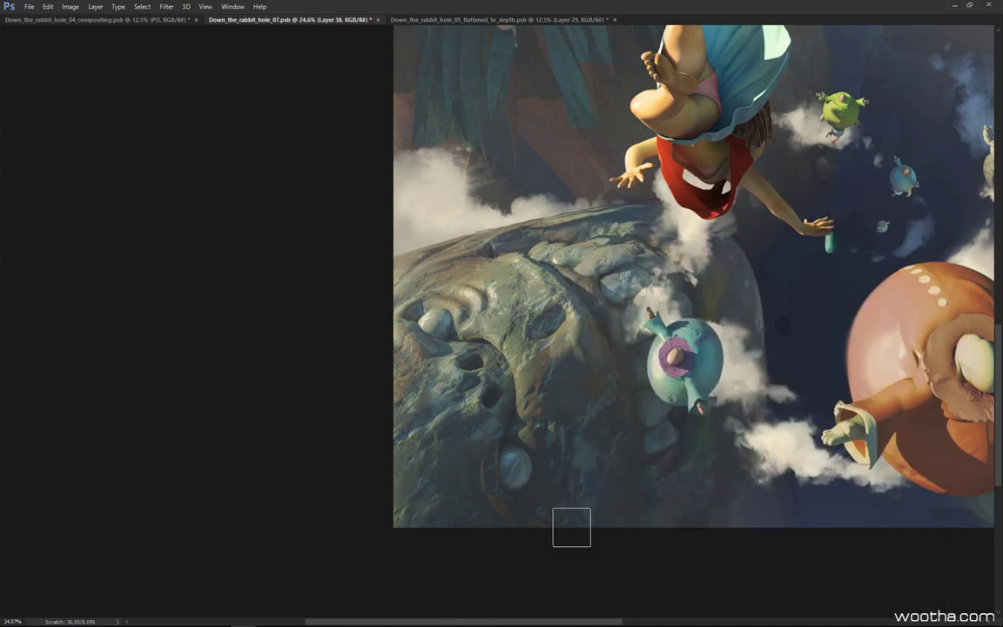
{"action": "left_click", "coordinate": [549, 409]}
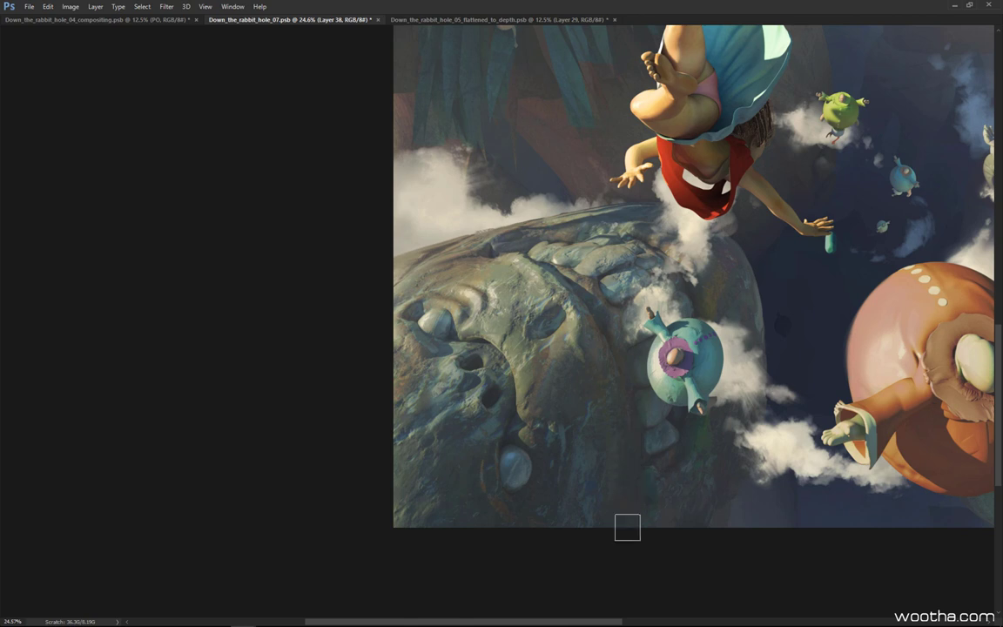
{"action": "left_click", "coordinate": [559, 445]}
{"action": "key", "text": "bracketleft"}
{"action": "mouse_move", "coordinate": [595, 381]}
{"action": "left_mouse_down"}
{"action": "mouse_move", "coordinate": [568, 382]}
{"action": "mouse_move", "coordinate": [597, 382]}
{"action": "left_mouse_up"}
{"action": "left_click_drag", "start_coordinate": [554, 406], "coordinate": [503, 447]}
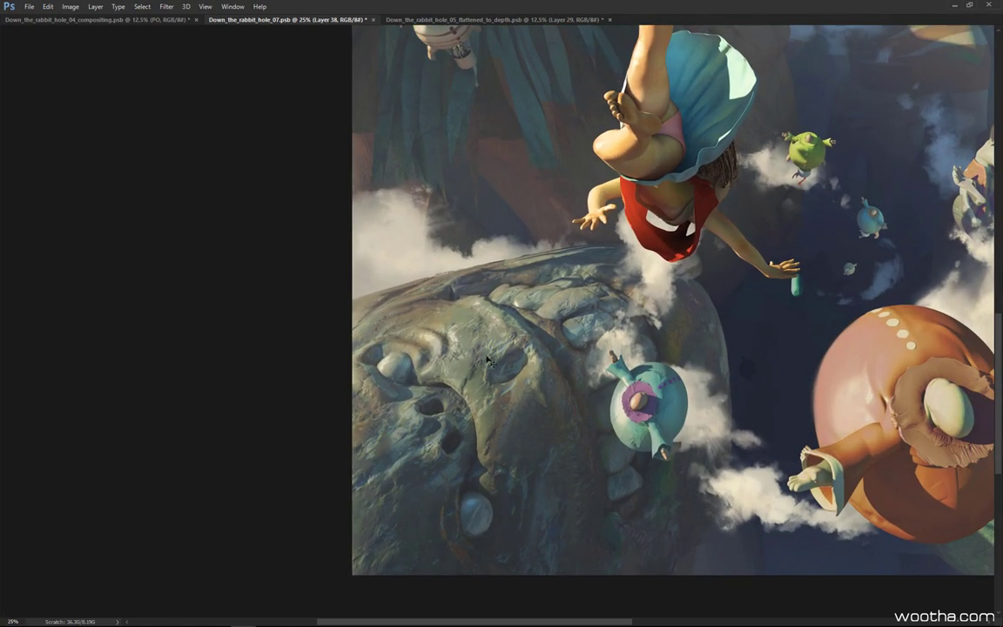
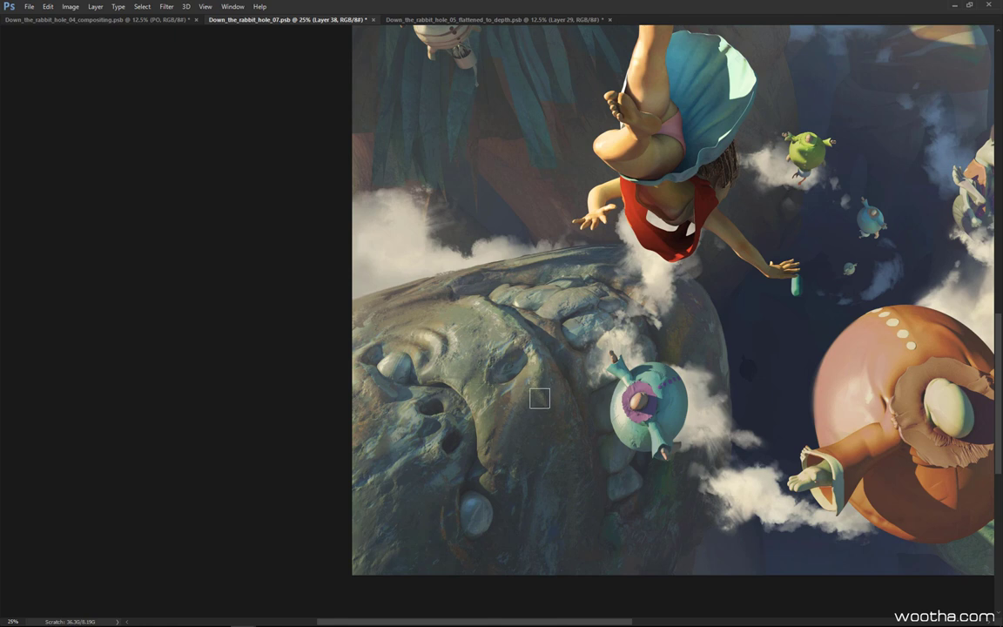
Blend the rock face's surface and its upper edge against the clouds, enlarging the brush for the cloud area
{"action": "left_click_drag", "start_coordinate": [565, 376], "coordinate": [576, 343]}
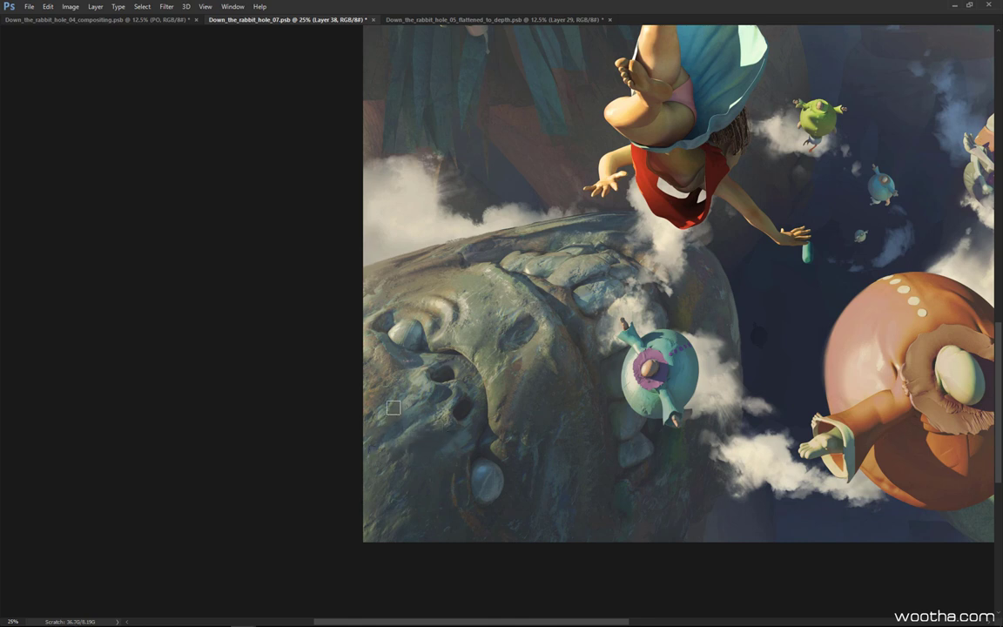
{"action": "left_click_drag", "start_coordinate": [550, 314], "coordinate": [504, 442]}
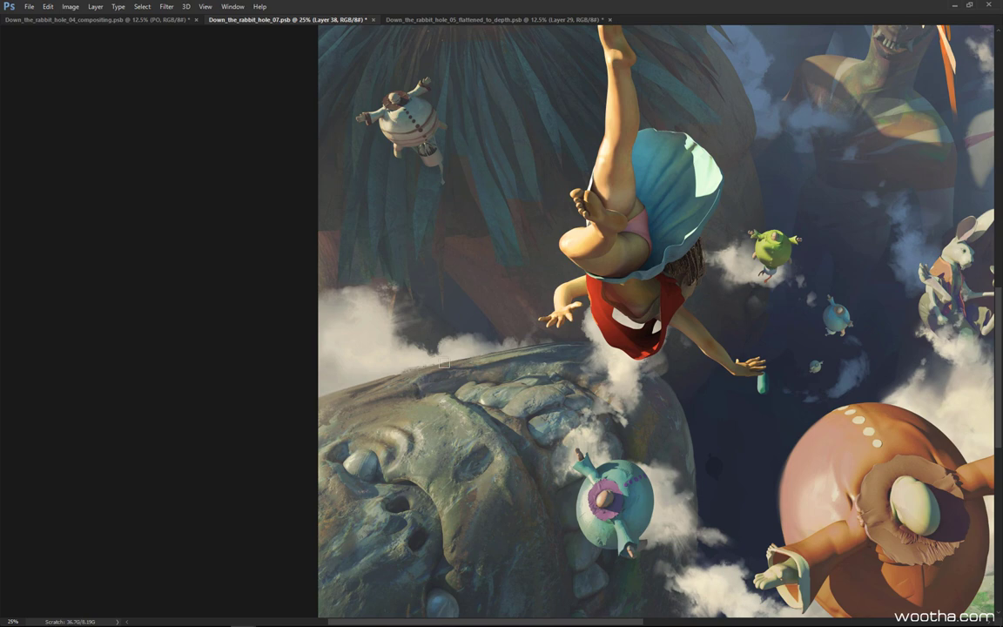
{"action": "key", "text": "]"}
{"action": "key", "text": "]"}
{"action": "key", "text": "]"}
{"action": "key", "text": "]"}
{"action": "key", "text": "z"}
{"action": "key", "text": "ctrl+0"}
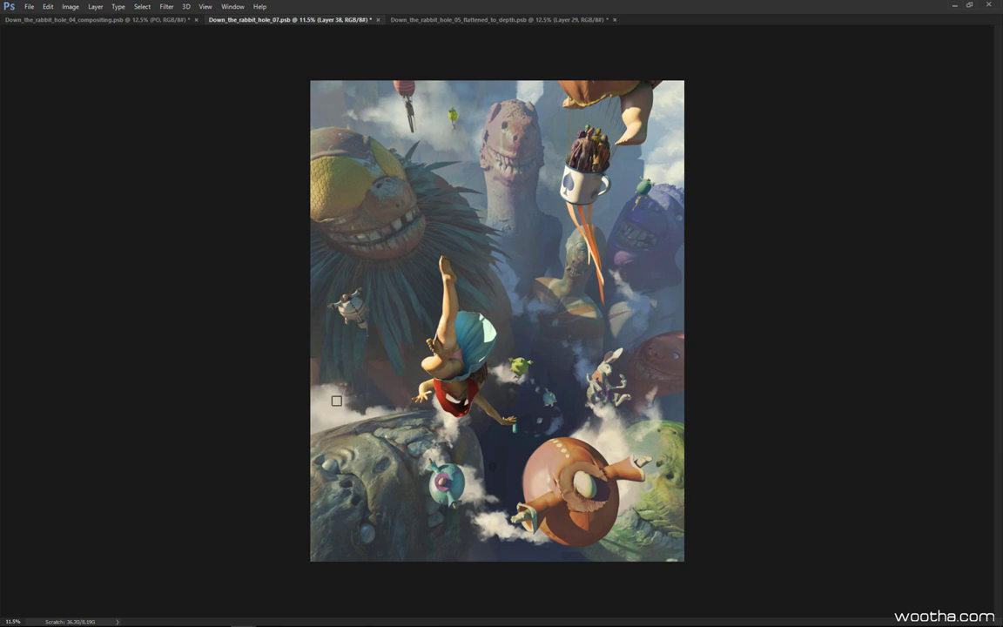
{"action": "key", "text": "ctrl+plus"}
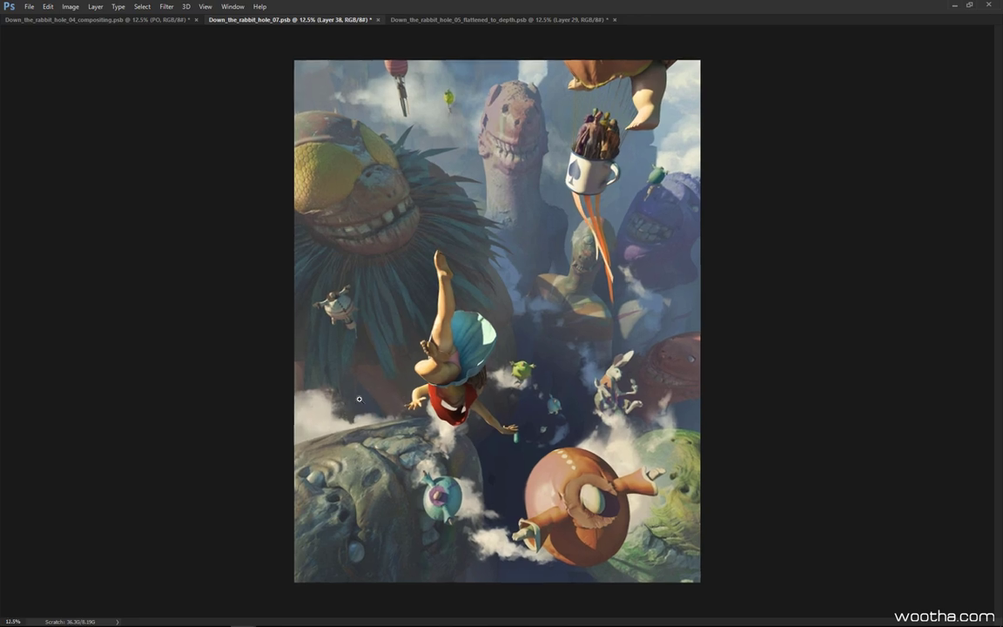
Switch the Mixer Brush to the 300 px textured tip for the area around the bearded monster
{"action": "right_click", "coordinate": [366, 403]}
{"action": "left_click", "coordinate": [422, 365]}
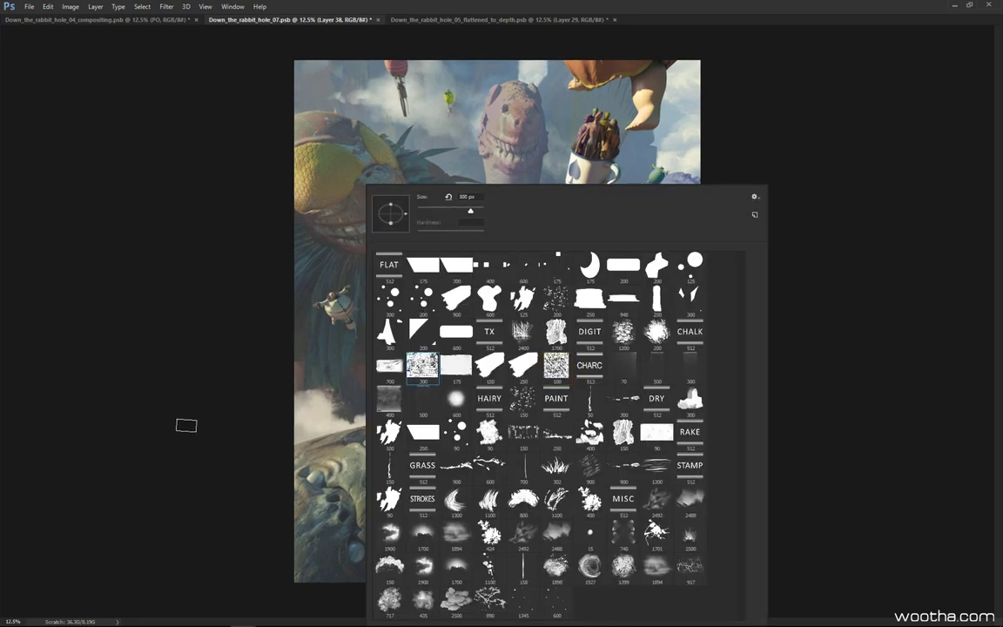
{"action": "left_click", "coordinate": [187, 425]}
{"action": "key", "text": "ctrl+plus"}
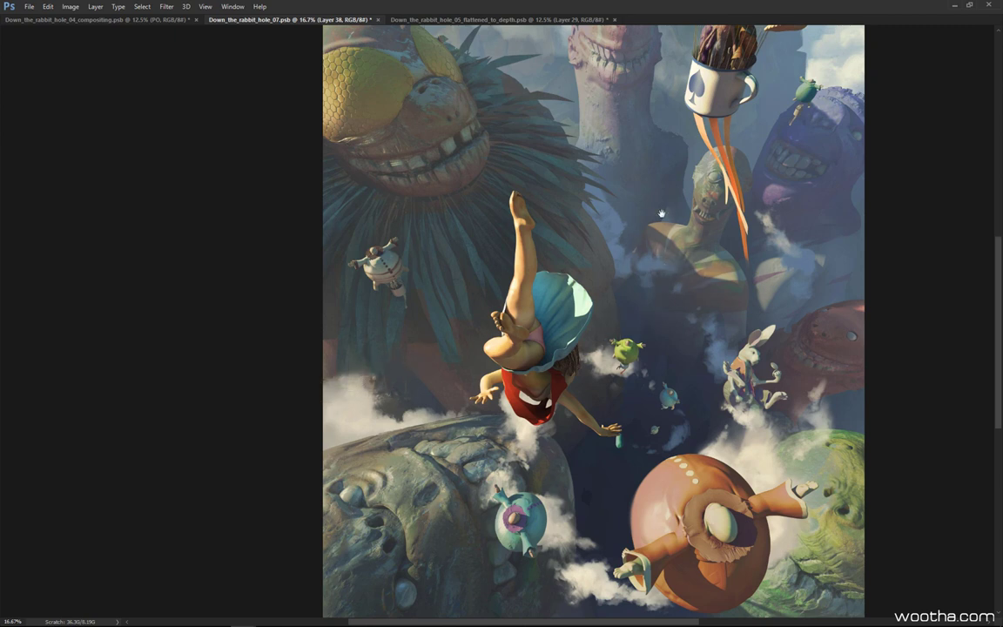
{"action": "scroll", "coordinate": [581, 337], "scroll_direction": "up", "scroll_amount": 3}
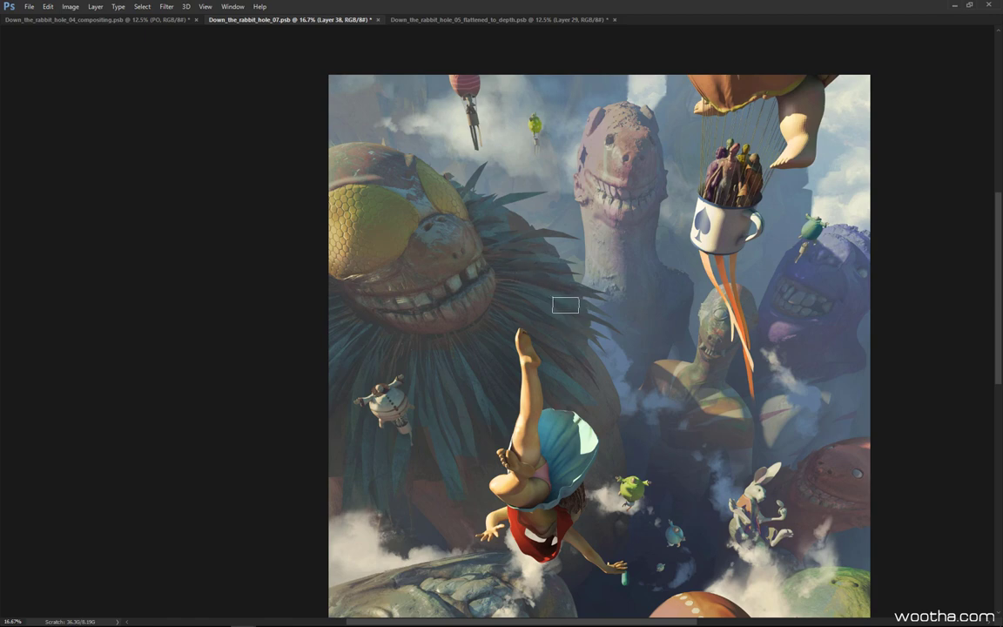
Choose the 150 px speckled brush tip and blend the dark area between the monster's beard and the clouds
{"action": "right_click", "coordinate": [567, 304]}
{"action": "left_click", "coordinate": [921, 157]}
{"action": "right_click", "coordinate": [592, 323]}
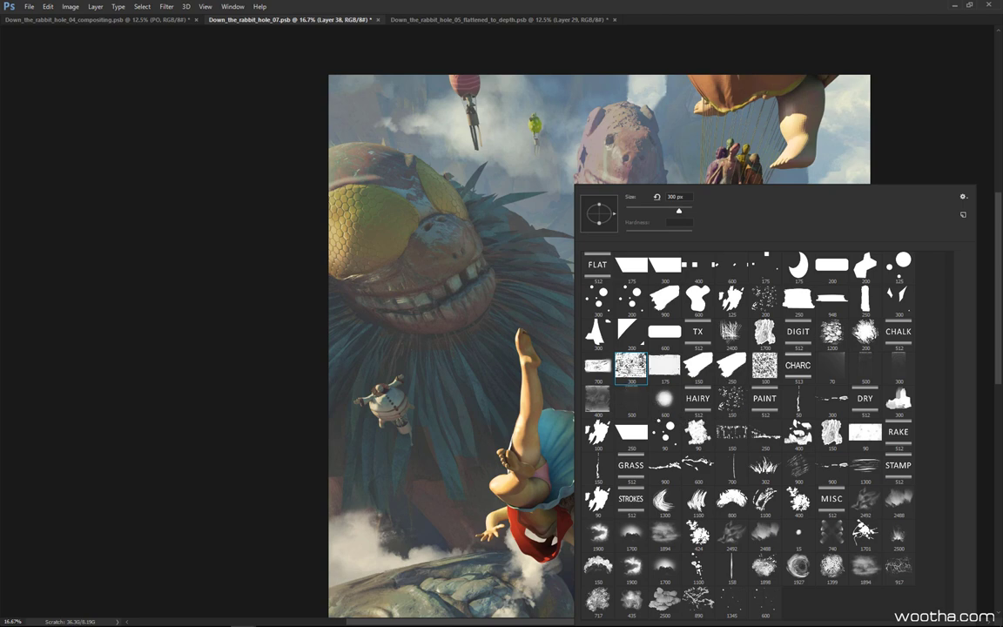
{"action": "left_click", "coordinate": [744, 398]}
{"action": "left_click_drag", "start_coordinate": [251, 372], "coordinate": [305, 374]}
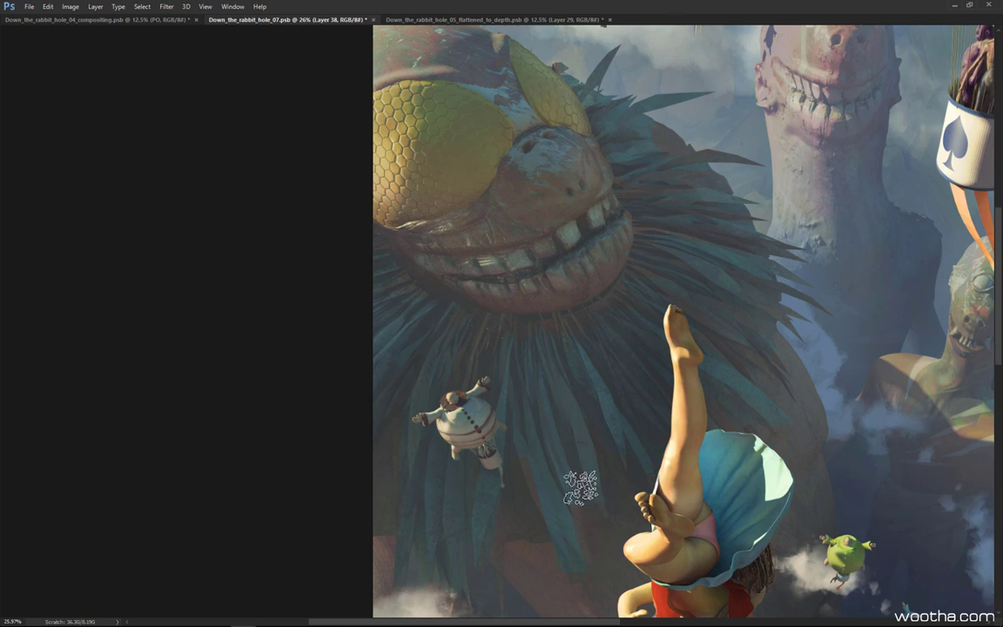
{"action": "left_click_drag", "start_coordinate": [593, 568], "coordinate": [589, 431]}
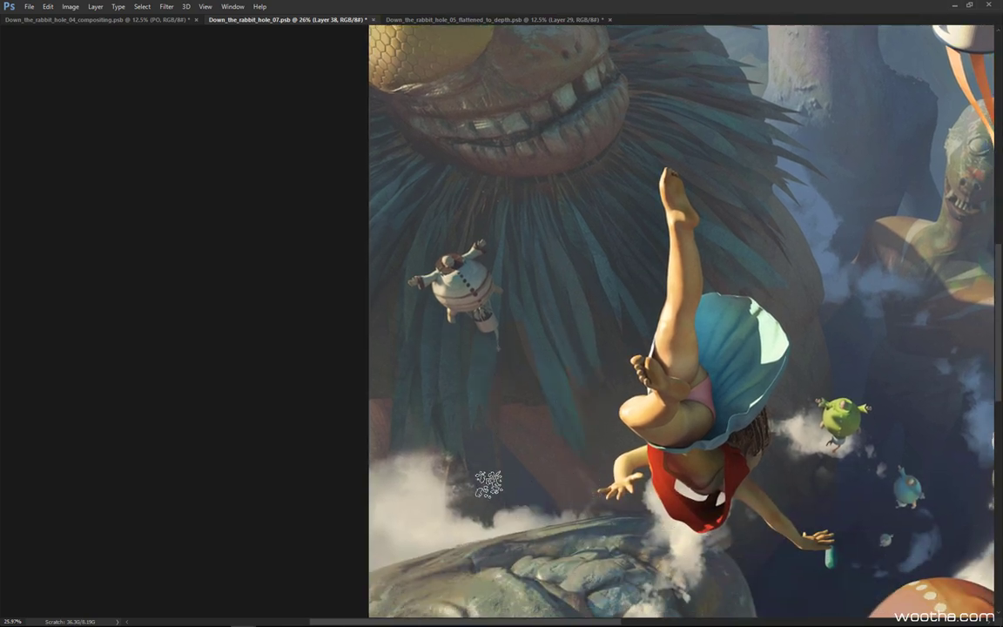
{"action": "left_click_drag", "start_coordinate": [546, 435], "coordinate": [529, 432]}
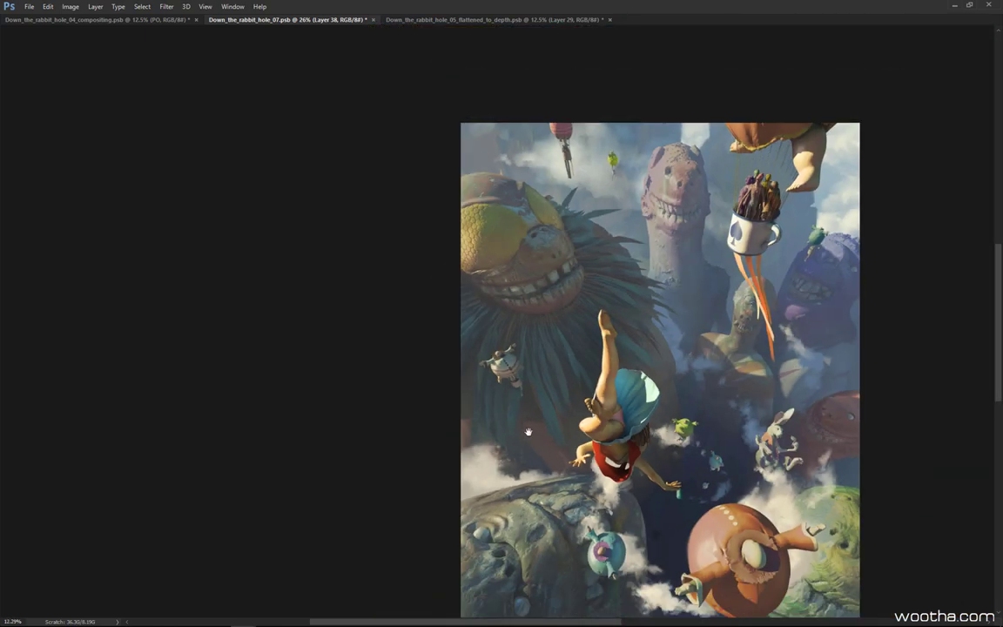
Blend the bearded monster's feather tips and the hazy sky beside them with the speckled Mixer Brush
{"action": "left_click_drag", "start_coordinate": [484, 217], "coordinate": [507, 225]}
{"action": "scroll", "coordinate": [505, 225], "scroll_direction": "up", "scroll_amount": 1}
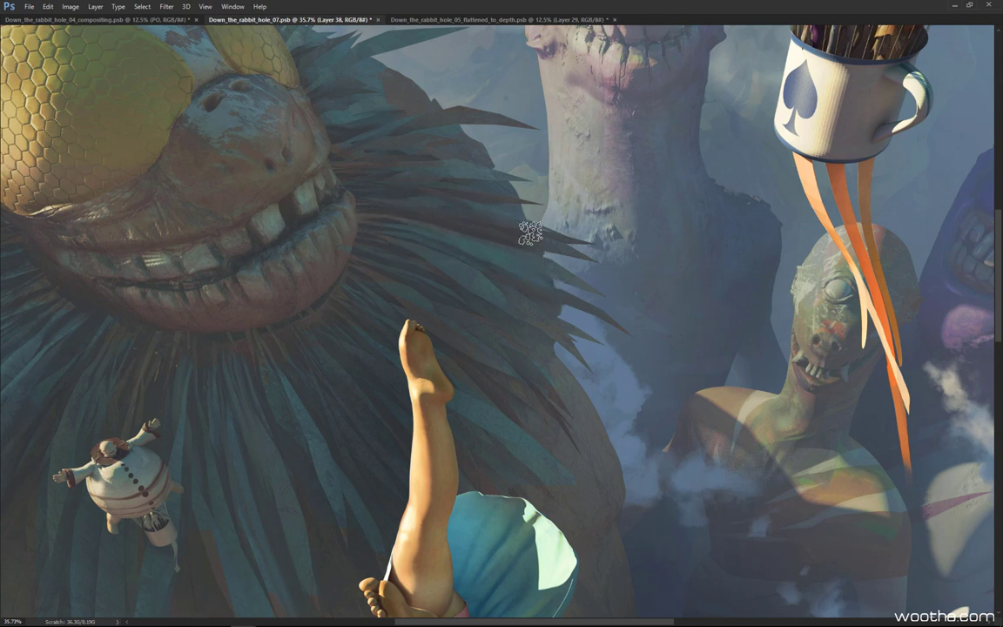
{"action": "left_click_drag", "start_coordinate": [506, 284], "coordinate": [564, 379]}
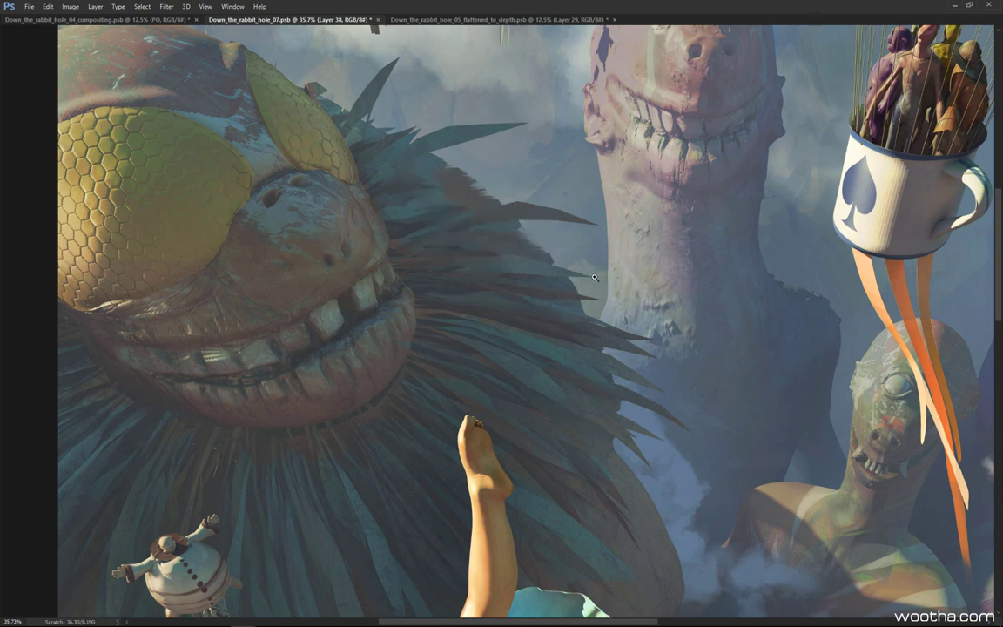
{"action": "scroll", "coordinate": [545, 283], "scroll_direction": "down", "scroll_amount": 2}
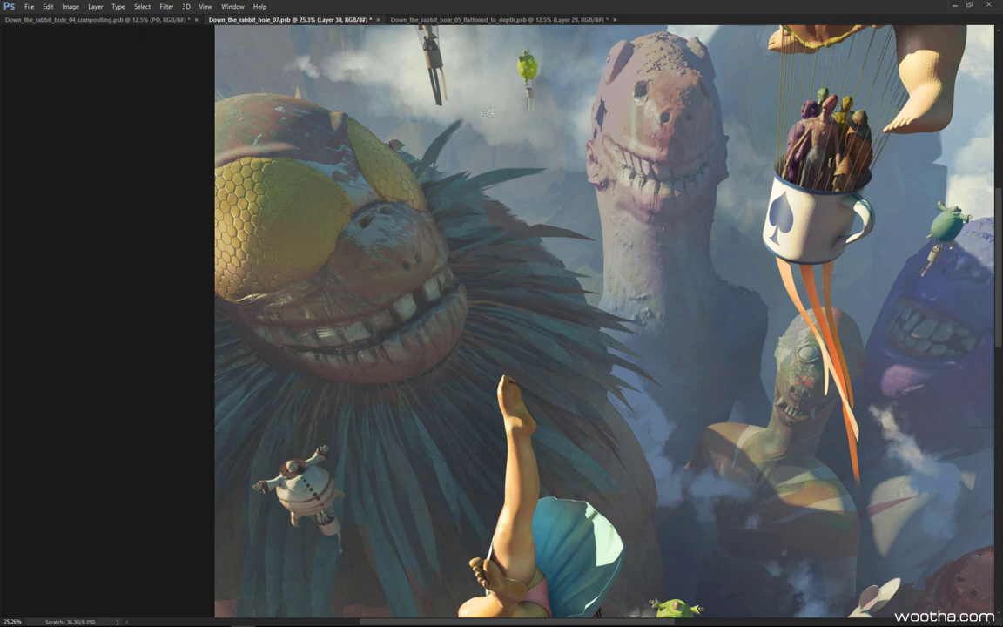
{"action": "left_click_drag", "start_coordinate": [488, 173], "coordinate": [464, 296]}
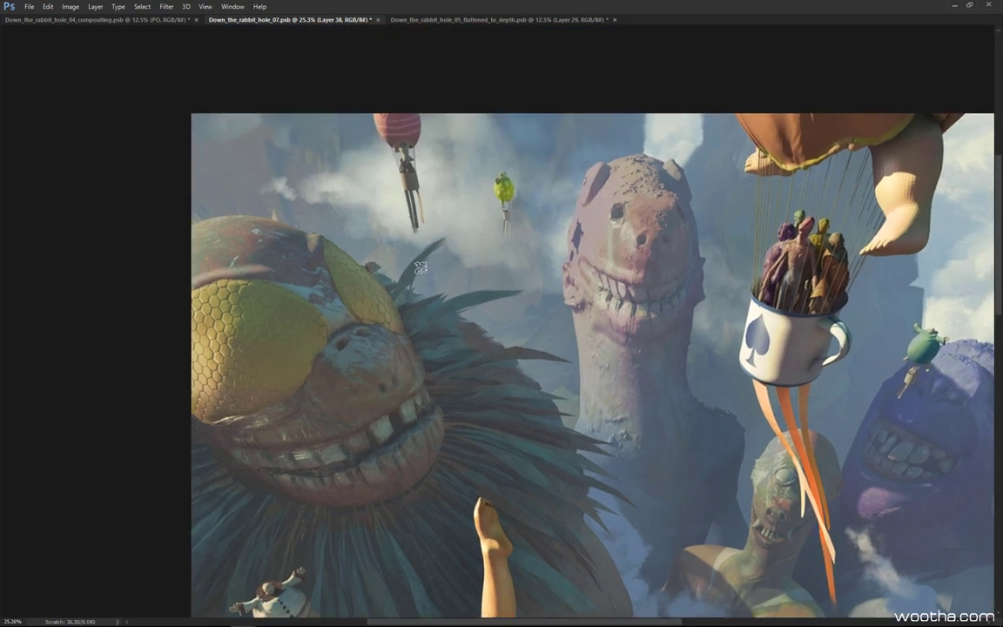
Show the panels again and switch from the Mixer Brush to the regular Brush for the skull-faced creature's striped chest
{"action": "scroll", "coordinate": [453, 287], "scroll_direction": "down", "scroll_amount": 3}
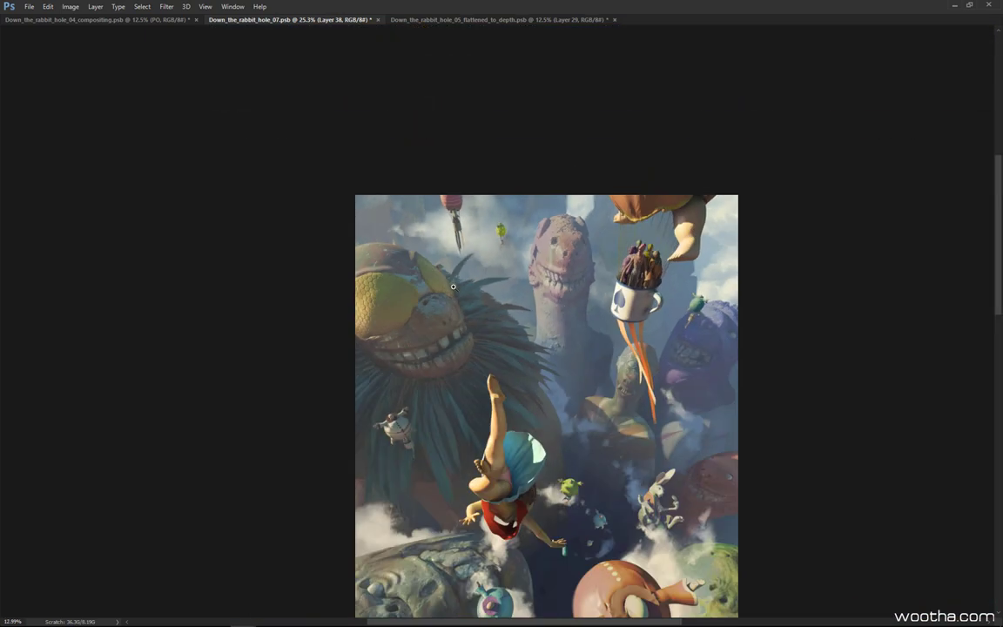
{"action": "scroll", "coordinate": [452, 287], "scroll_direction": "down", "scroll_amount": 1}
{"action": "key", "text": "Tab"}
{"action": "scroll", "coordinate": [596, 364], "scroll_direction": "up", "scroll_amount": 3}
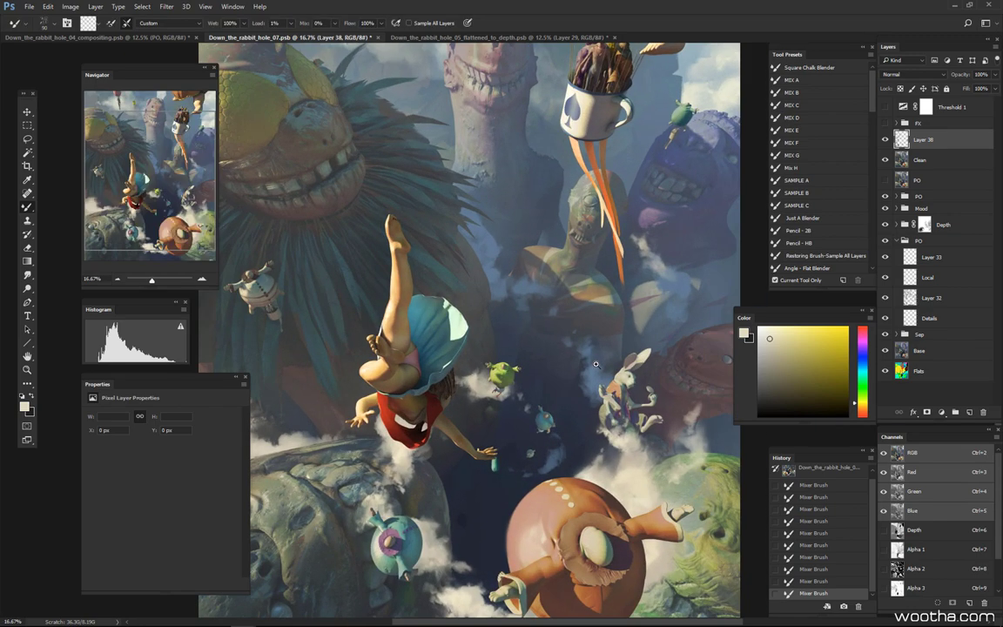
{"action": "scroll", "coordinate": [595, 364], "scroll_direction": "up", "scroll_amount": 1}
{"action": "scroll", "coordinate": [591, 324], "scroll_direction": "up", "scroll_amount": 1}
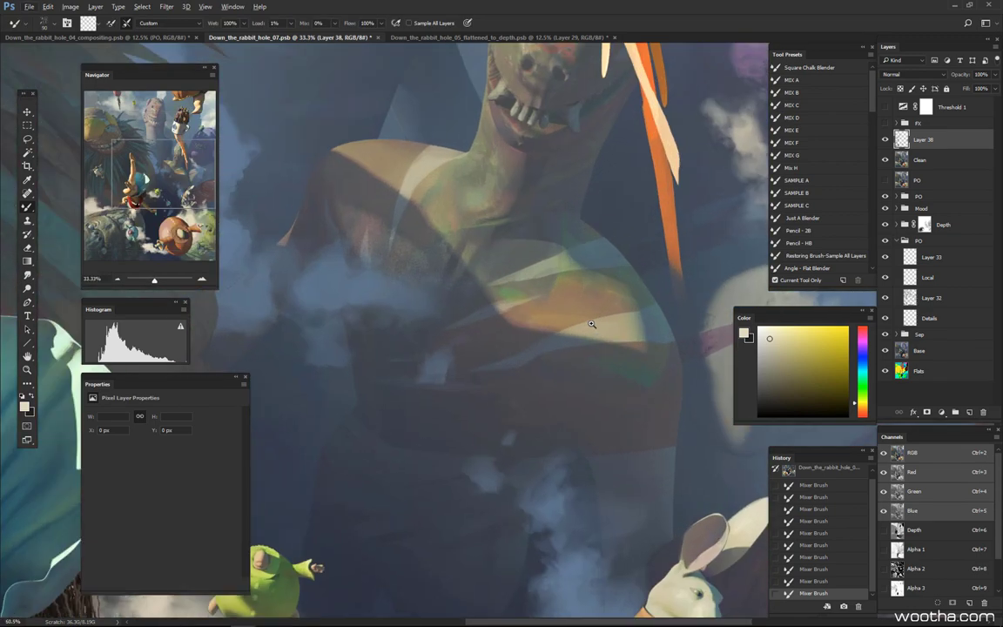
{"action": "scroll", "coordinate": [592, 324], "scroll_direction": "up", "scroll_amount": 2}
{"action": "key", "text": "shift+b"}
{"action": "mouse_move", "coordinate": [576, 314]}
{"action": "left_mouse_down"}
{"action": "mouse_move", "coordinate": [592, 317]}
{"action": "mouse_move", "coordinate": [564, 328]}
{"action": "left_mouse_up"}
Paint over the orange and cream light patch on the skull-faced creature's chest with colours sampled around it
{"action": "left_click", "coordinate": [596, 285], "text": "alt"}
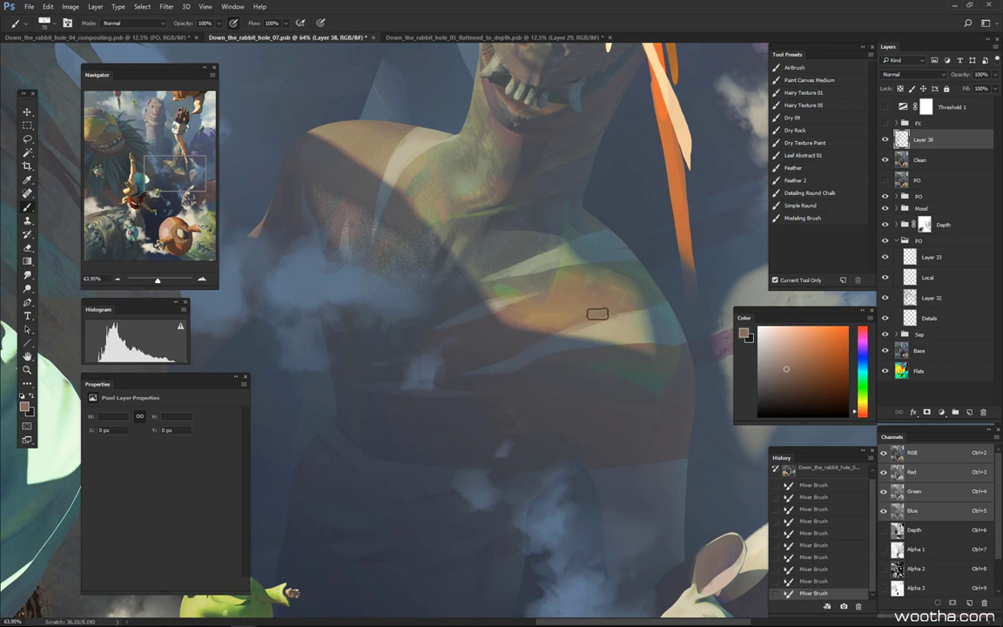
{"action": "left_click", "coordinate": [599, 312], "text": "alt"}
{"action": "left_click", "coordinate": [634, 322], "text": "alt"}
{"action": "mouse_move", "coordinate": [639, 320]}
{"action": "left_mouse_down"}
{"action": "mouse_move", "coordinate": [577, 329]}
{"action": "mouse_move", "coordinate": [645, 332]}
{"action": "left_mouse_up"}
{"action": "left_click", "coordinate": [572, 287], "text": "alt"}
{"action": "mouse_move", "coordinate": [576, 281]}
{"action": "left_mouse_down"}
{"action": "mouse_move", "coordinate": [558, 305]}
{"action": "mouse_move", "coordinate": [569, 274]}
{"action": "mouse_move", "coordinate": [596, 307]}
{"action": "left_mouse_up"}
{"action": "left_click", "coordinate": [580, 281], "text": "alt"}
{"action": "key", "text": "]"}
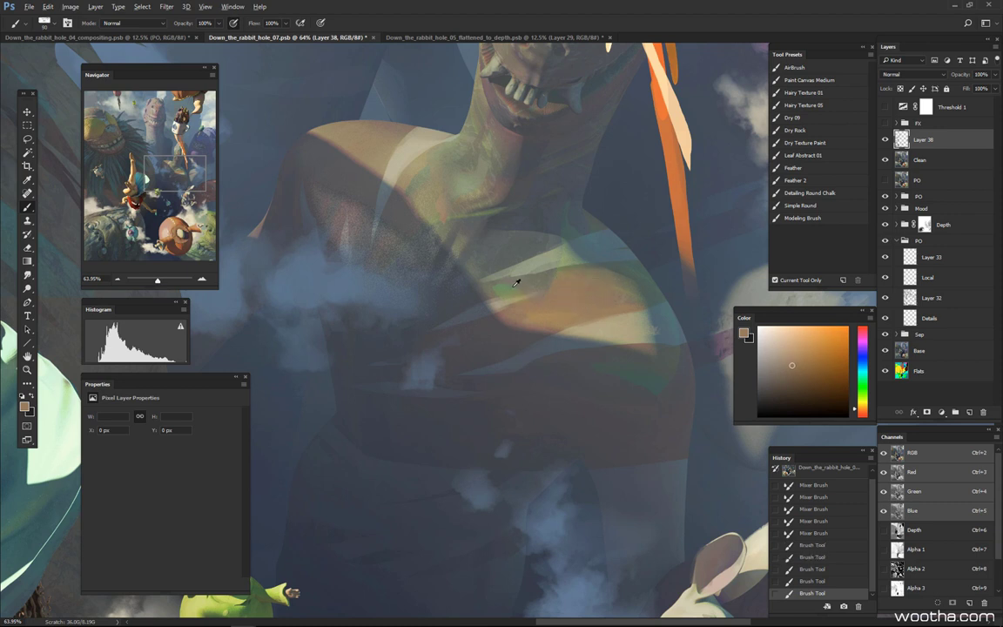
Step back the last brush stroke and repaint the green and orange chest stripes with sampled tones, varying the brush size
{"action": "key", "text": "ctrl+alt+z"}
{"action": "left_click", "coordinate": [509, 284], "text": "alt"}
{"action": "key", "text": "]"}
{"action": "mouse_move", "coordinate": [572, 284]}
{"action": "left_mouse_down"}
{"action": "mouse_move", "coordinate": [610, 294]}
{"action": "mouse_move", "coordinate": [572, 315]}
{"action": "mouse_move", "coordinate": [612, 301]}
{"action": "mouse_move", "coordinate": [578, 310]}
{"action": "mouse_move", "coordinate": [607, 291]}
{"action": "mouse_move", "coordinate": [589, 292]}
{"action": "left_mouse_up"}
{"action": "key", "text": "["}
{"action": "left_click", "coordinate": [566, 303], "text": "alt"}
{"action": "left_click", "coordinate": [509, 291], "text": "alt"}
{"action": "left_click", "coordinate": [523, 290], "text": "alt"}
{"action": "key", "text": "]"}
{"action": "mouse_move", "coordinate": [519, 289]}
{"action": "left_mouse_down"}
{"action": "mouse_move", "coordinate": [549, 281]}
{"action": "mouse_move", "coordinate": [570, 303]}
{"action": "mouse_move", "coordinate": [553, 304]}
{"action": "left_mouse_up"}
{"action": "left_click", "coordinate": [552, 274], "text": "alt"}
{"action": "key", "text": "["}
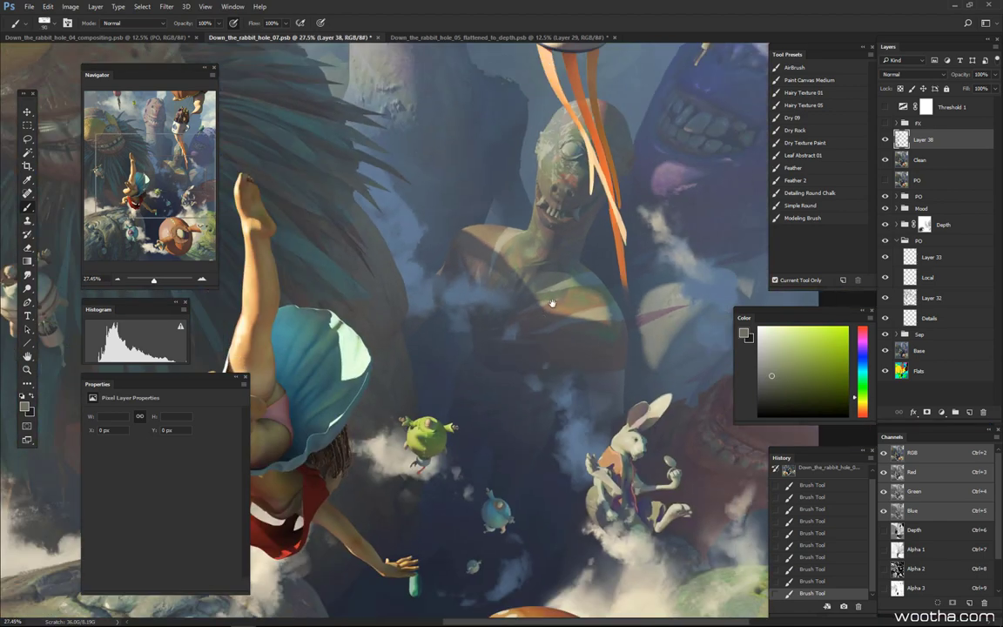
Touch up the skull-faced creature's lit shoulder with its sampled tan and check the result across the whole painting
{"action": "scroll", "coordinate": [553, 303], "scroll_direction": "up", "scroll_amount": 3}
{"action": "left_click", "coordinate": [390, 157], "text": "alt"}
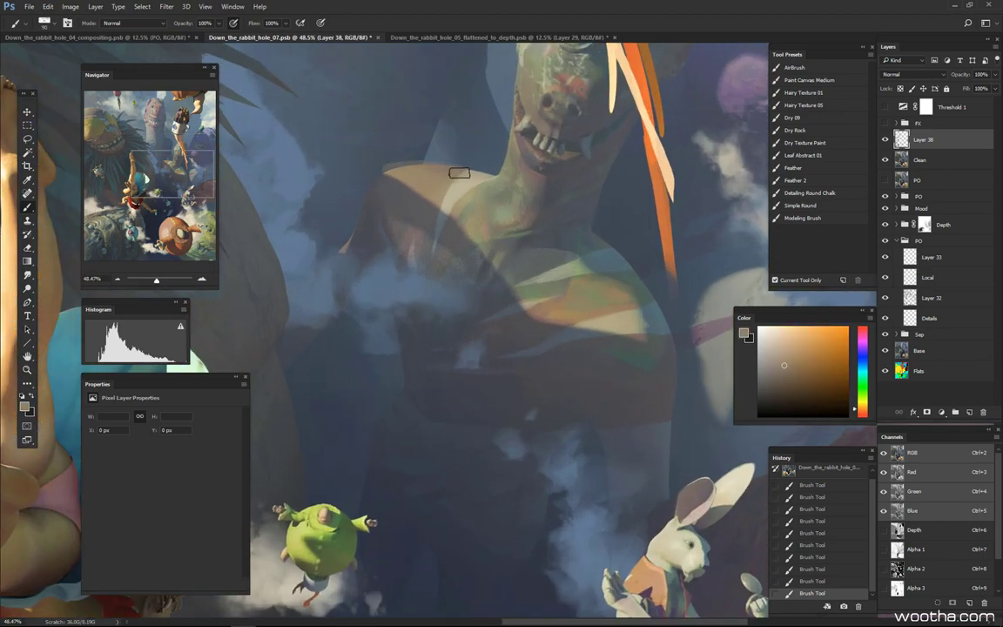
{"action": "scroll", "coordinate": [541, 219], "scroll_direction": "down", "scroll_amount": 4}
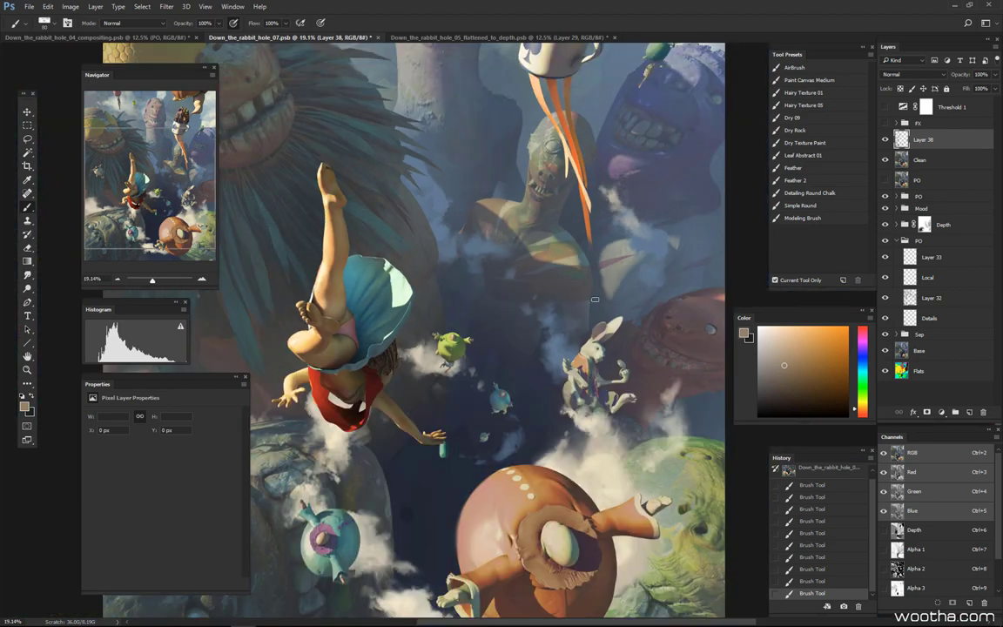
{"action": "scroll", "coordinate": [638, 422], "scroll_direction": "down", "scroll_amount": 2}
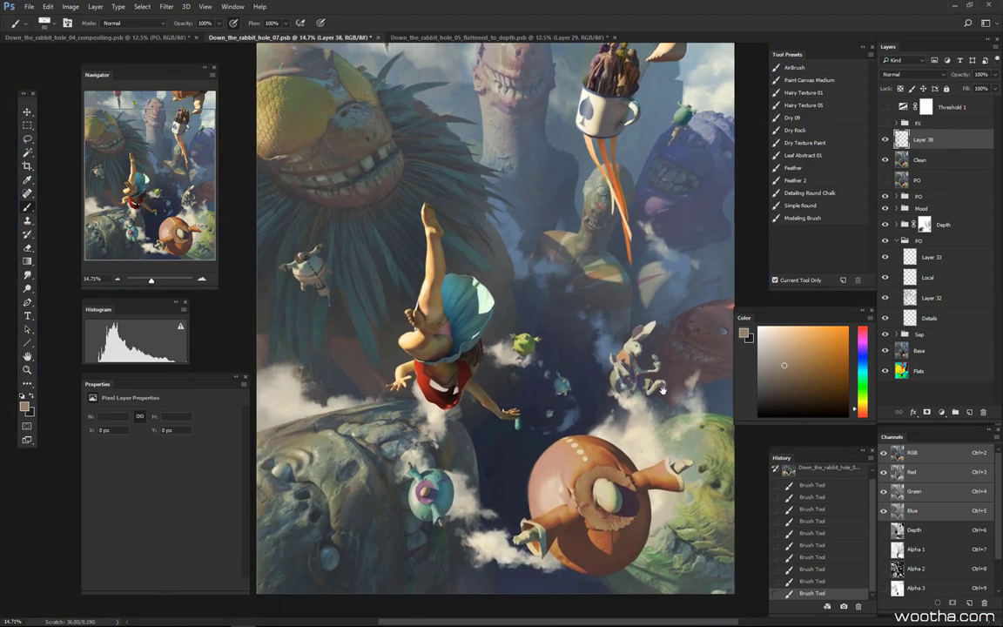
{"action": "left_click_drag", "start_coordinate": [662, 390], "coordinate": [674, 407]}
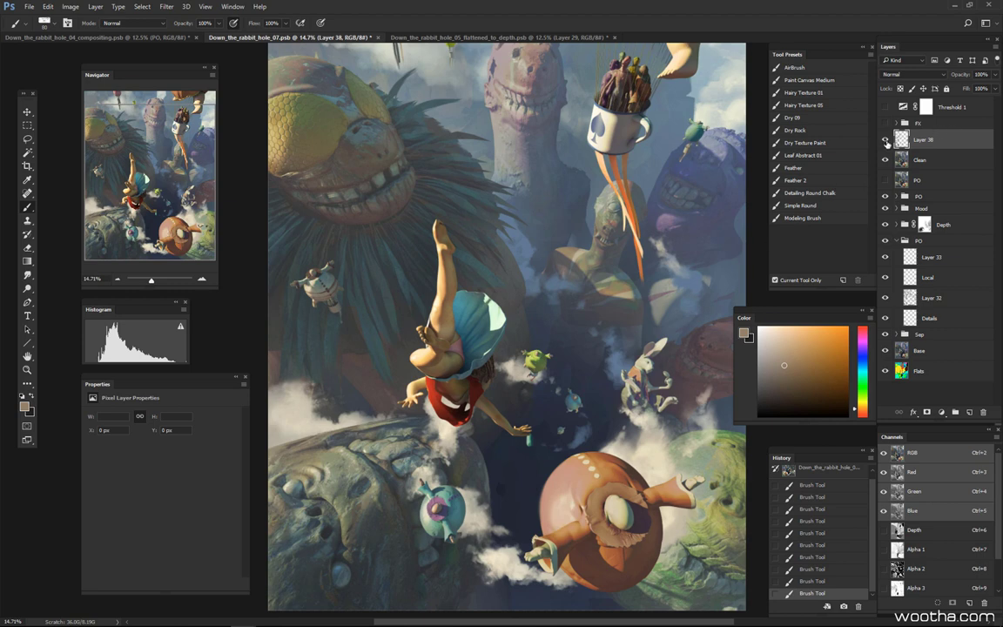
{"action": "mouse_move", "coordinate": [687, 317]}
{"action": "left_mouse_down"}
{"action": "mouse_move", "coordinate": [637, 343]}
{"action": "mouse_move", "coordinate": [662, 341]}
{"action": "mouse_move", "coordinate": [594, 359]}
{"action": "mouse_move", "coordinate": [649, 326]}
{"action": "mouse_move", "coordinate": [639, 339]}
{"action": "left_mouse_up"}
{"action": "scroll", "coordinate": [649, 326], "scroll_direction": "down", "scroll_amount": 1}
{"action": "key", "text": "ctrl+minus"}
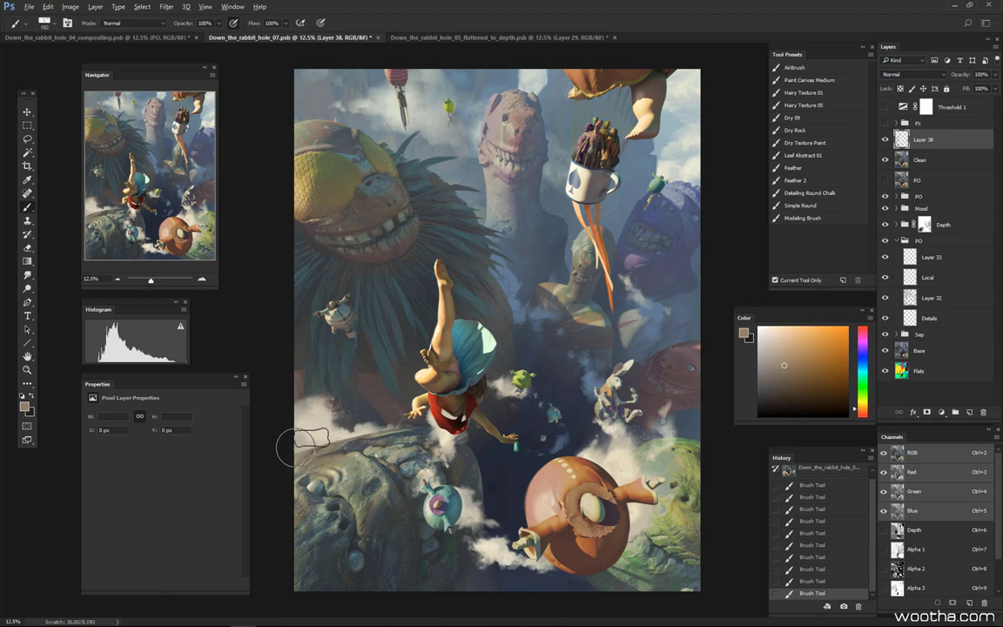
Switch back to the Mixer Brush and blend the clouds along the rock face's upper edge with an enlarged speckled tip
{"action": "key", "text": "shift+b"}
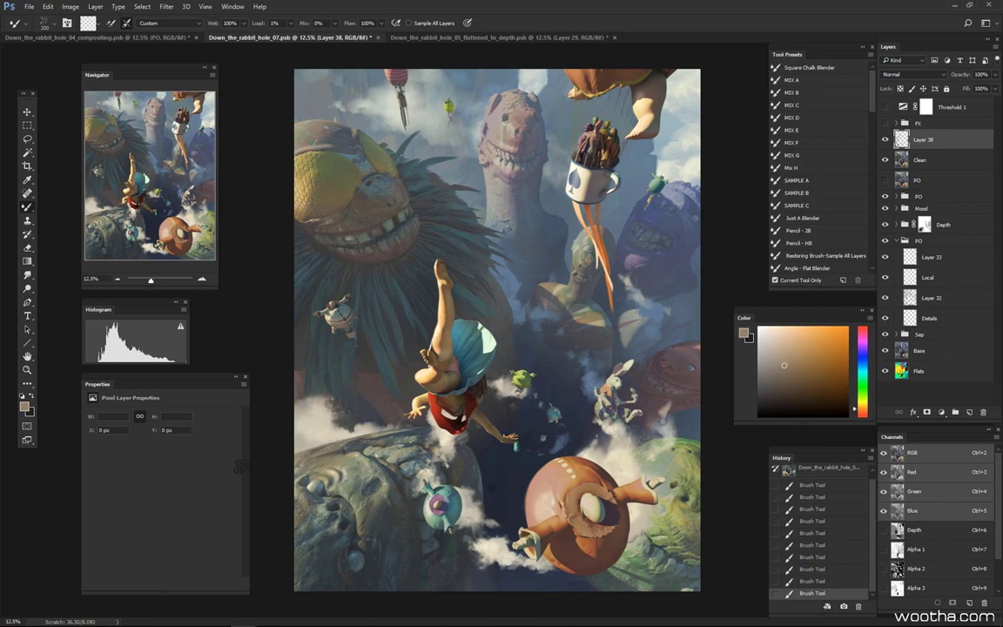
{"action": "key", "text": "bracketright"}
{"action": "key", "text": "bracketright"}
{"action": "key", "text": "bracketright"}
{"action": "mouse_move", "coordinate": [310, 429]}
{"action": "left_mouse_down"}
{"action": "mouse_move", "coordinate": [304, 408]}
{"action": "mouse_move", "coordinate": [339, 420]}
{"action": "left_mouse_up"}
{"action": "key", "text": "bracketleft"}
{"action": "key", "text": "bracketleft"}
Load the MIX A preset and blend the pink creature's head and neck and the bearded monster's forehead
{"action": "left_click", "coordinate": [815, 80]}
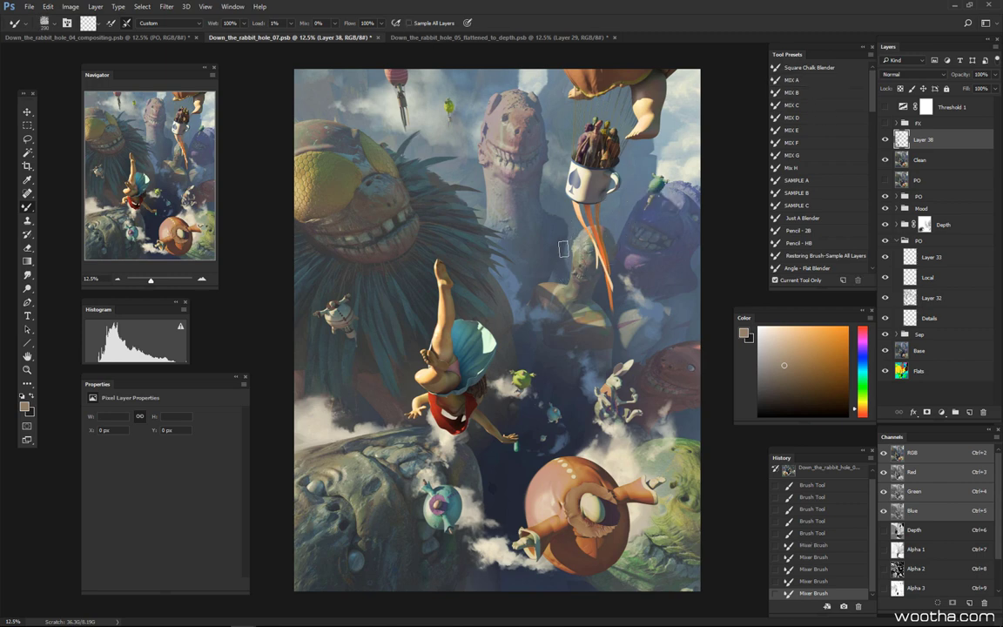
{"action": "left_click", "coordinate": [524, 112]}
{"action": "left_click", "coordinate": [490, 201]}
{"action": "left_click_drag", "start_coordinate": [309, 158], "coordinate": [314, 142]}
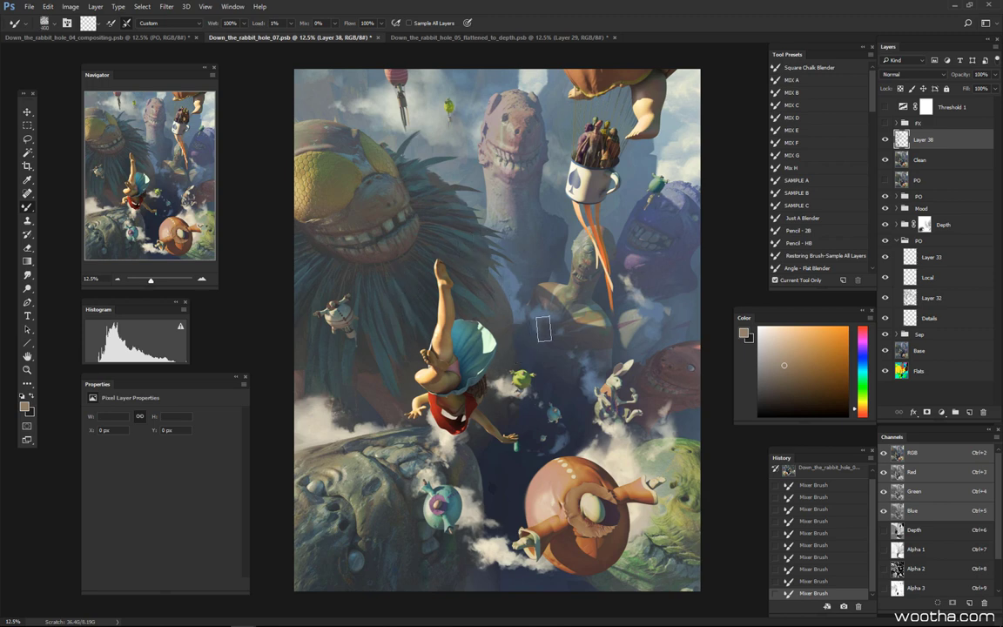
{"action": "left_click", "coordinate": [886, 141]}
Reduce the Mixer Brush to 125 px and blend the background edge beside the pink creature's neck
{"action": "key", "text": "["}
{"action": "key", "text": "["}
{"action": "key", "text": "["}
{"action": "key", "text": "bracketright"}
{"action": "scroll", "coordinate": [671, 300], "scroll_direction": "up", "scroll_amount": 1}
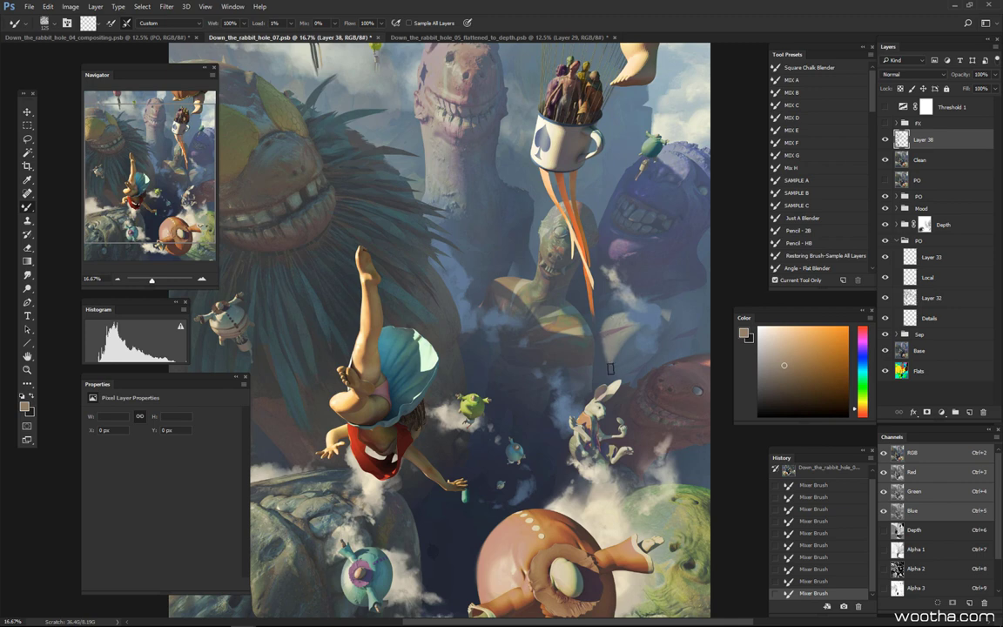
{"action": "left_click_drag", "start_coordinate": [654, 353], "coordinate": [672, 378]}
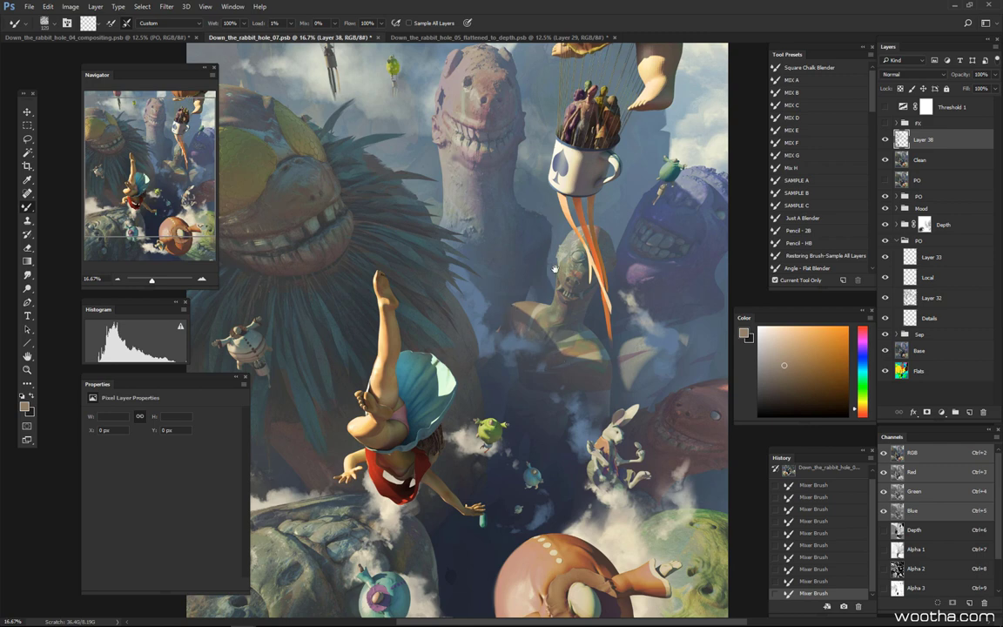
{"action": "mouse_move", "coordinate": [492, 248]}
{"action": "left_mouse_down"}
{"action": "mouse_move", "coordinate": [562, 293]}
{"action": "mouse_move", "coordinate": [557, 311]}
{"action": "left_mouse_up"}
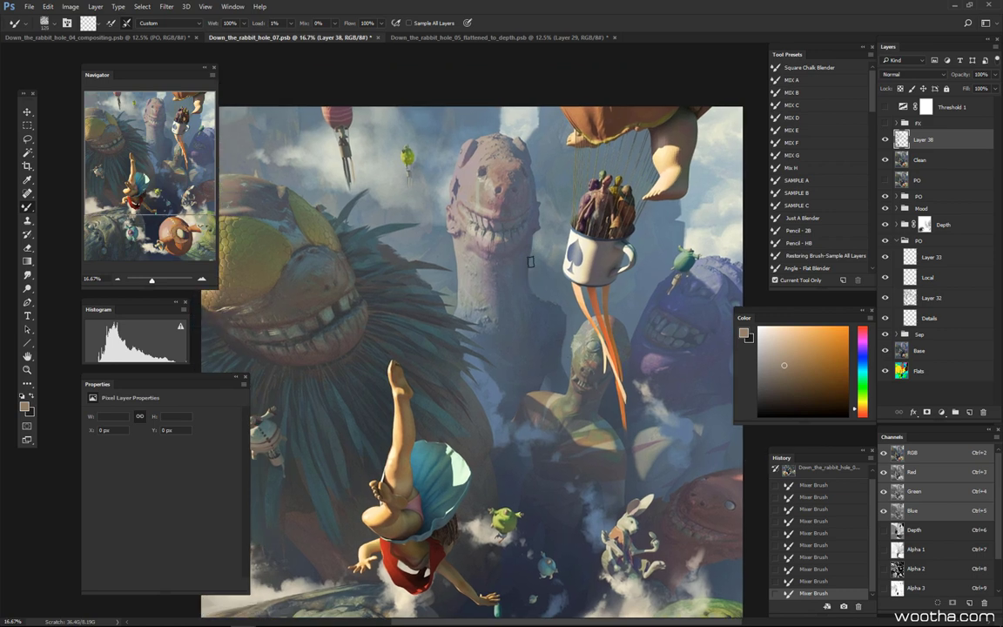
{"action": "left_click", "coordinate": [539, 242]}
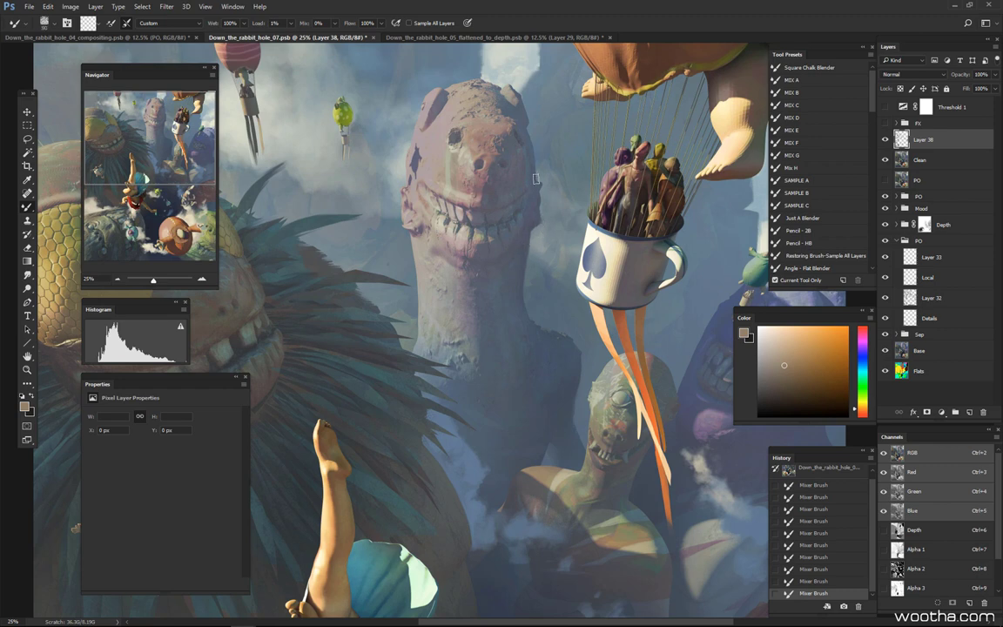
{"action": "left_click_drag", "start_coordinate": [554, 225], "coordinate": [591, 281]}
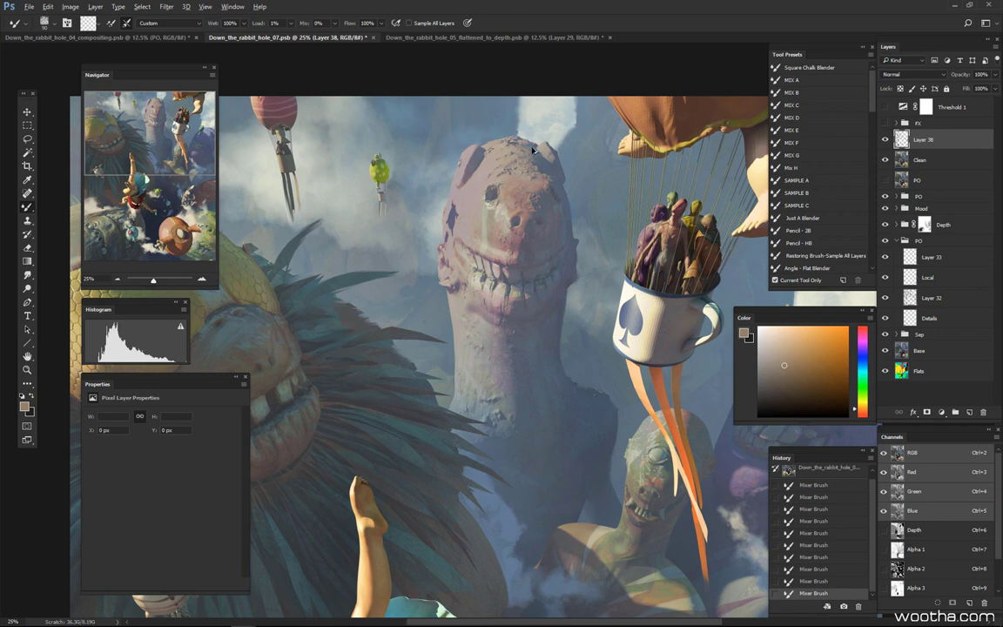
Undo the last Mixer Brush stroke and reblend the top of the pink creature's head, adjusting the brush size
{"action": "key", "text": "ctrl+z"}
{"action": "left_click_drag", "start_coordinate": [528, 144], "coordinate": [495, 155]}
{"action": "key", "text": "bracketright"}
{"action": "key", "text": "bracketright"}
{"action": "key", "text": "bracketleft"}
{"action": "key", "text": "bracketleft"}
{"action": "key", "text": "bracketright"}
{"action": "key", "text": "bracketright"}
Blend the cloudy sky above the bearded monster's head with the Mixer Brush, reducing the tip size
{"action": "left_click_drag", "start_coordinate": [478, 384], "coordinate": [645, 418]}
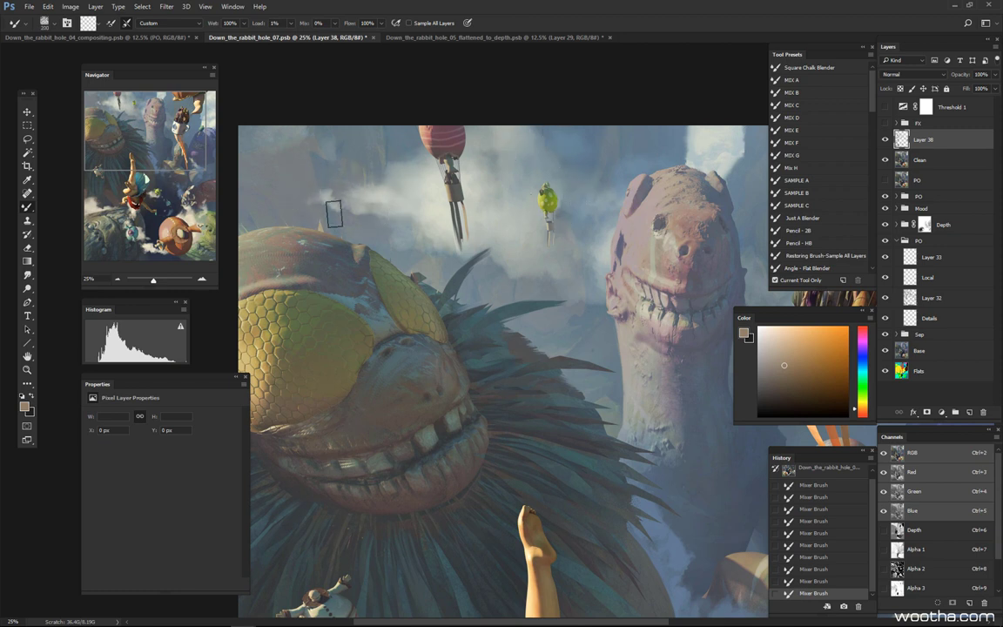
{"action": "key", "text": "["}
{"action": "key", "text": "bracketleft"}
{"action": "mouse_move", "coordinate": [646, 239]}
{"action": "left_mouse_down"}
{"action": "mouse_move", "coordinate": [573, 298]}
{"action": "mouse_move", "coordinate": [519, 291]}
{"action": "left_mouse_up"}
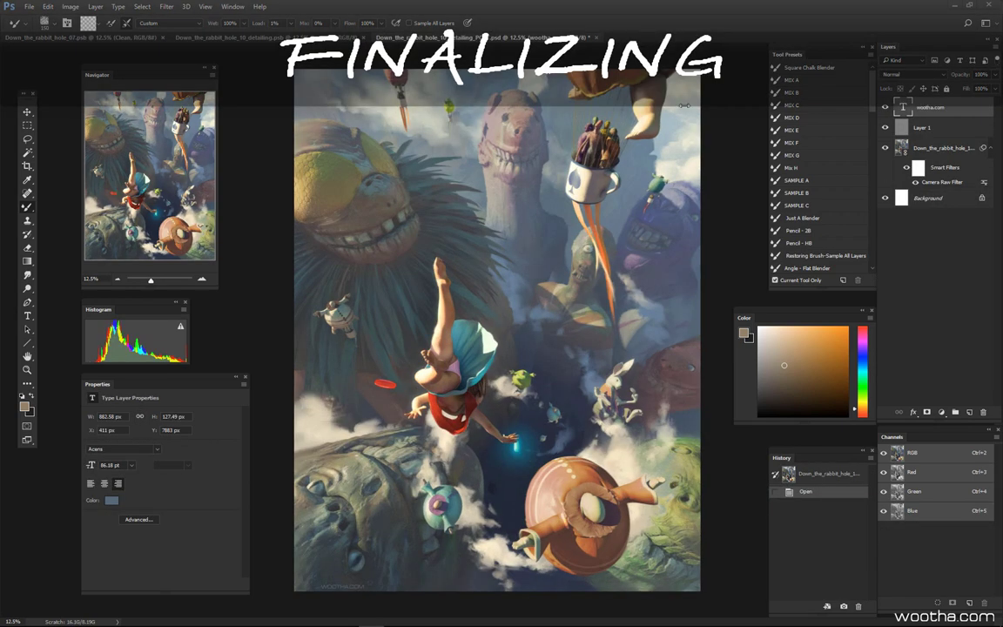
Copy the whole Clean layer from Down_the_rabbit_hole_07.psb and paste it in place above Layer 1 in Down_the_rabbit_hole_10_detailing_POST.psd
{"action": "left_click", "coordinate": [121, 41]}
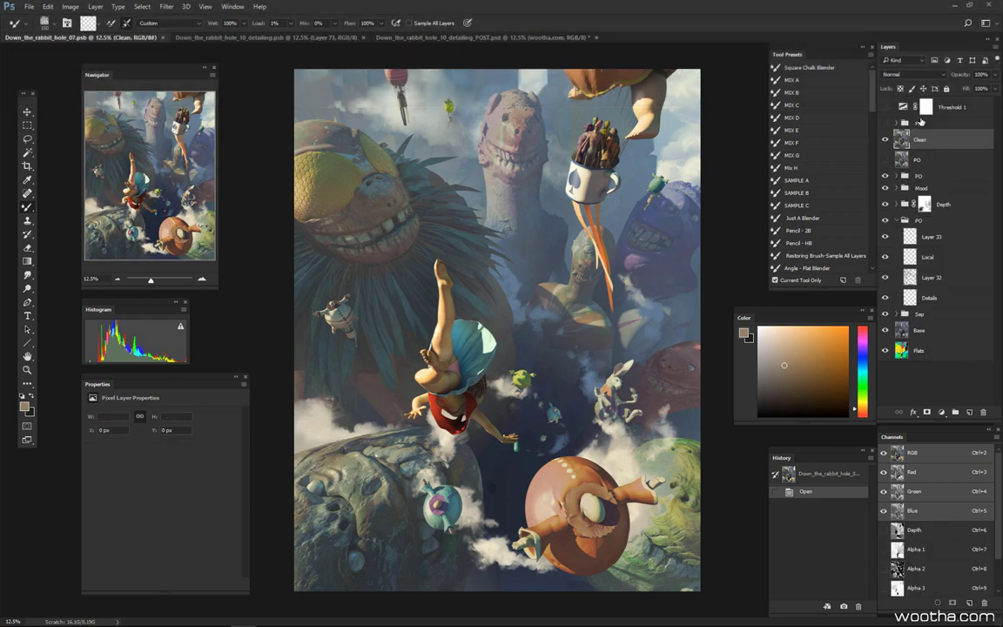
{"action": "key", "text": "ctrl+a"}
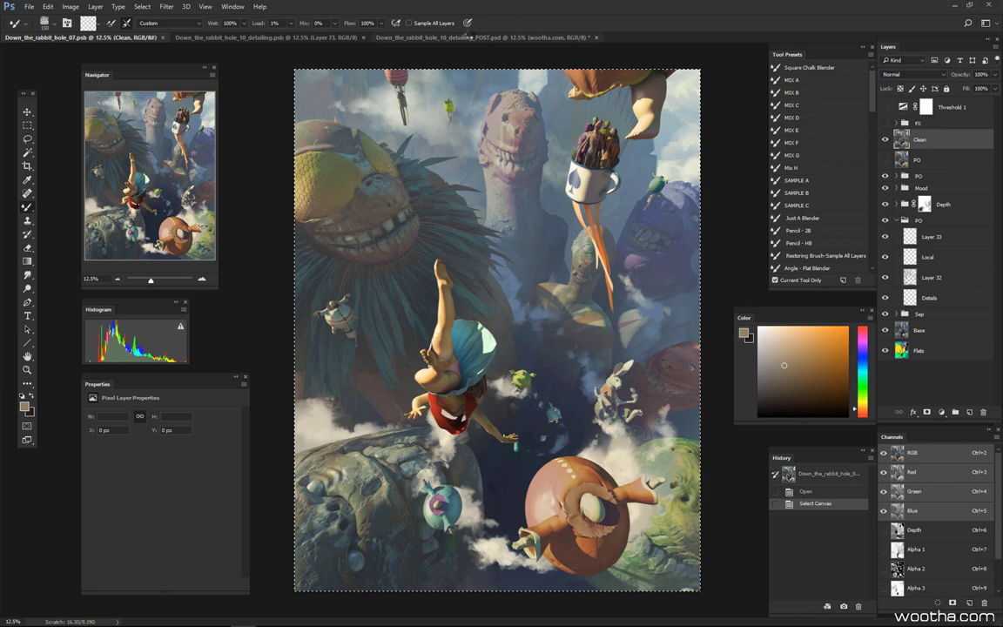
{"action": "left_click", "coordinate": [469, 38]}
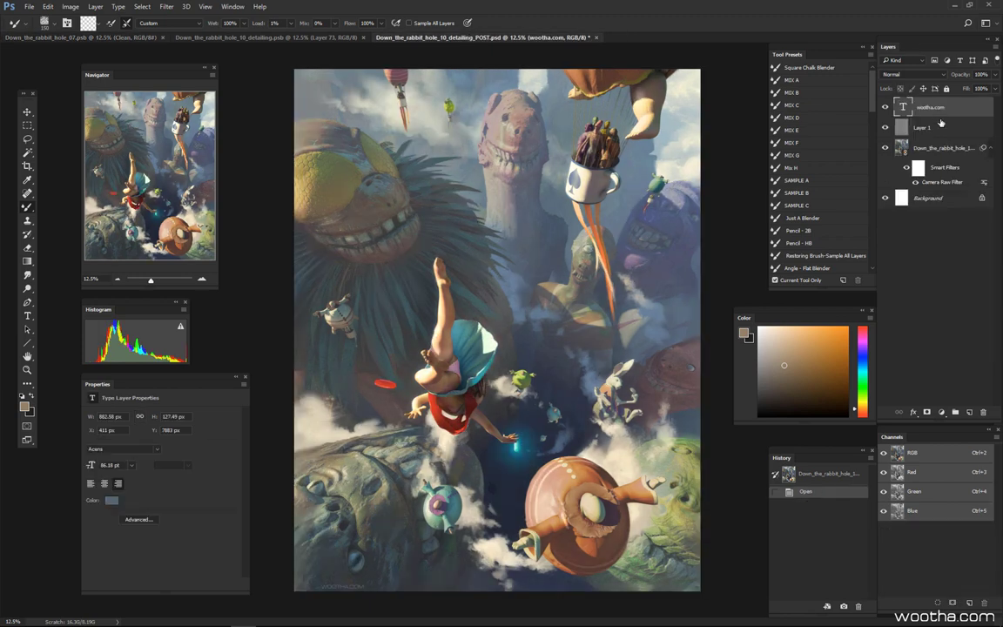
{"action": "left_click", "coordinate": [944, 130]}
{"action": "key", "text": "ctrl+shift+v"}
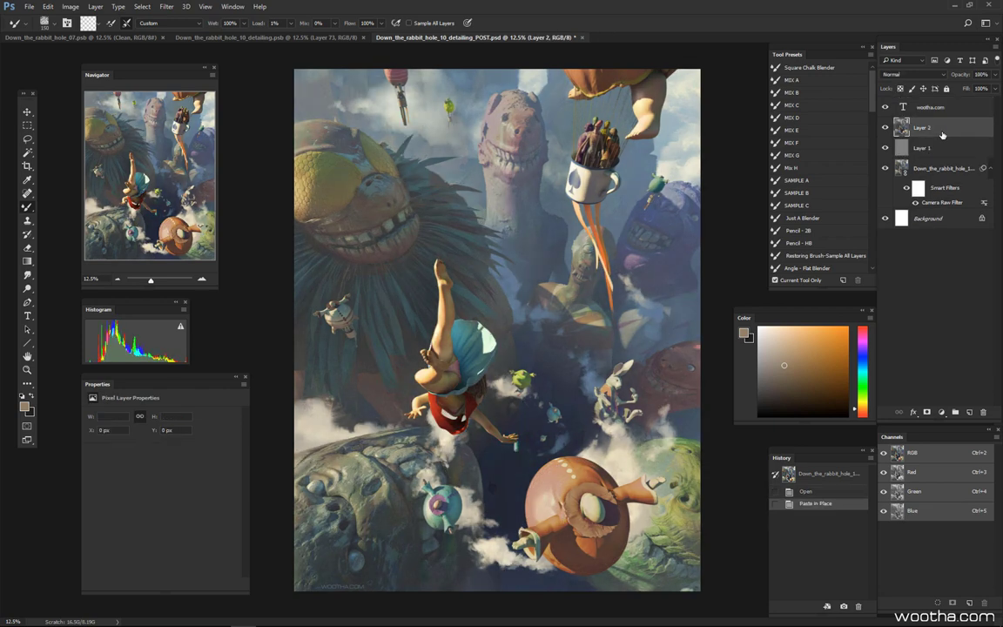
Toggle the visibility of Layer 2 repeatedly to compare the earlier clean painting with the final post-processed version
{"action": "left_click", "coordinate": [884, 131]}
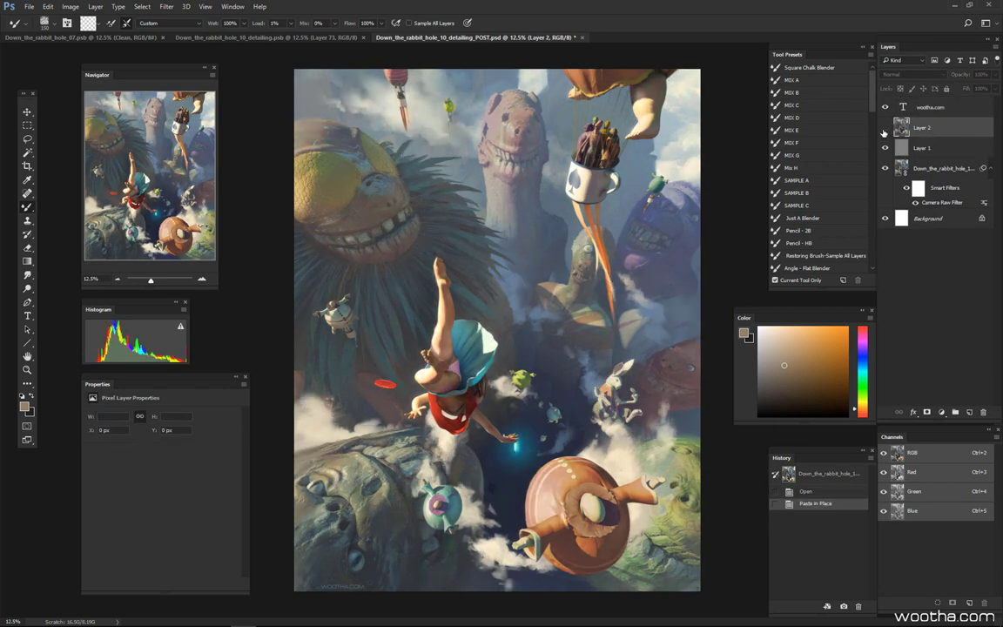
{"action": "left_click", "coordinate": [884, 130]}
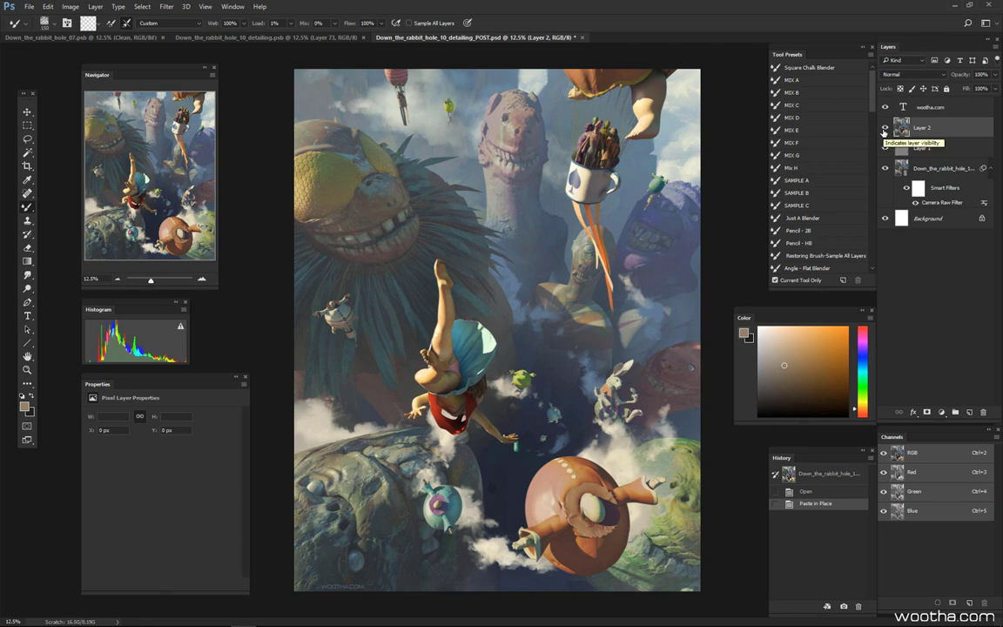
{"action": "left_click", "coordinate": [884, 131]}
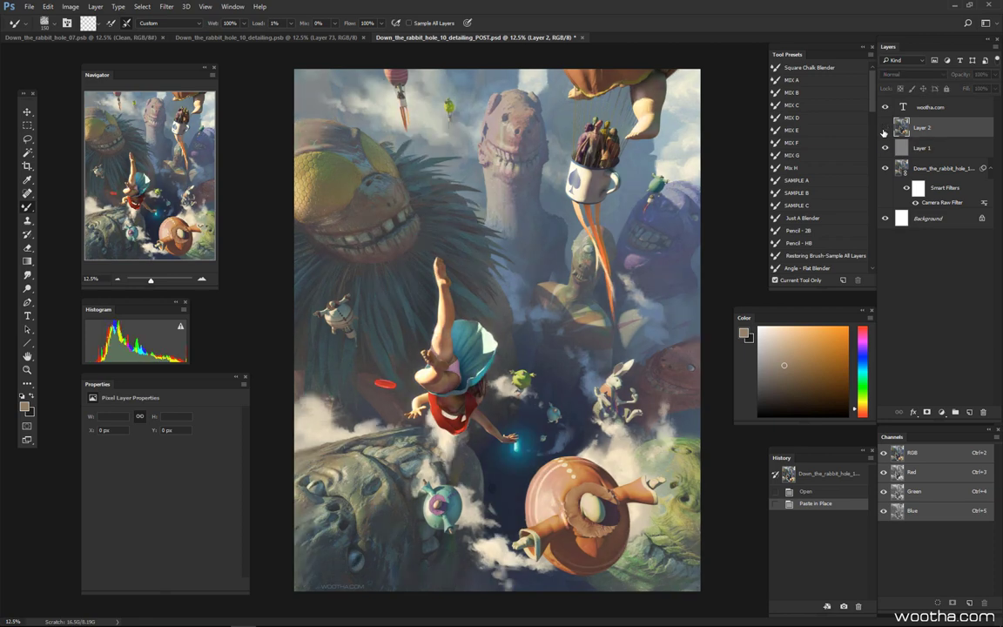
{"action": "left_click", "coordinate": [884, 130]}
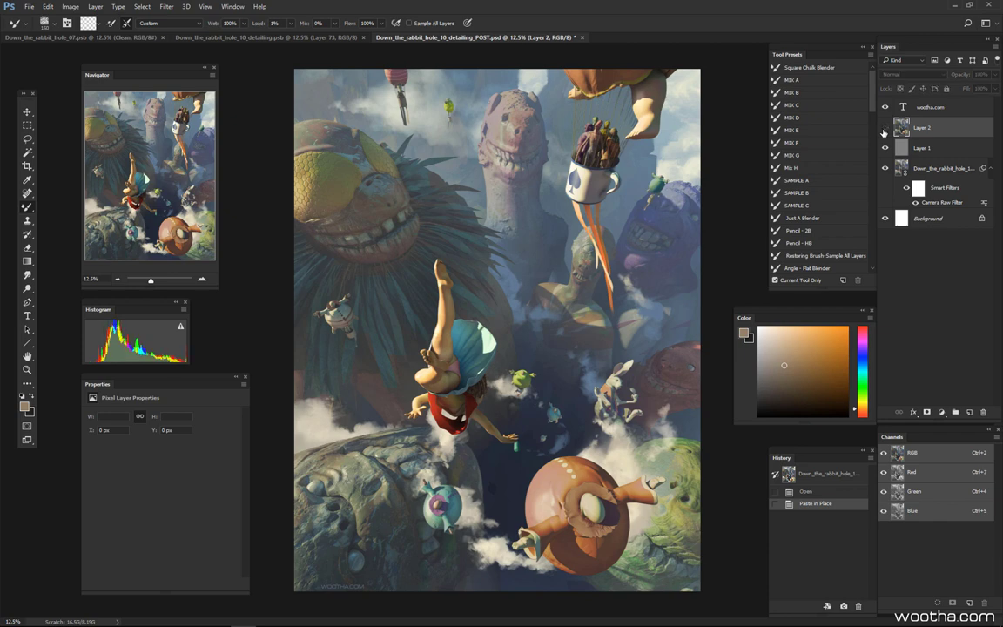
{"action": "left_click", "coordinate": [884, 130]}
{"action": "left_click", "coordinate": [884, 131]}
{"action": "left_click", "coordinate": [884, 131]}
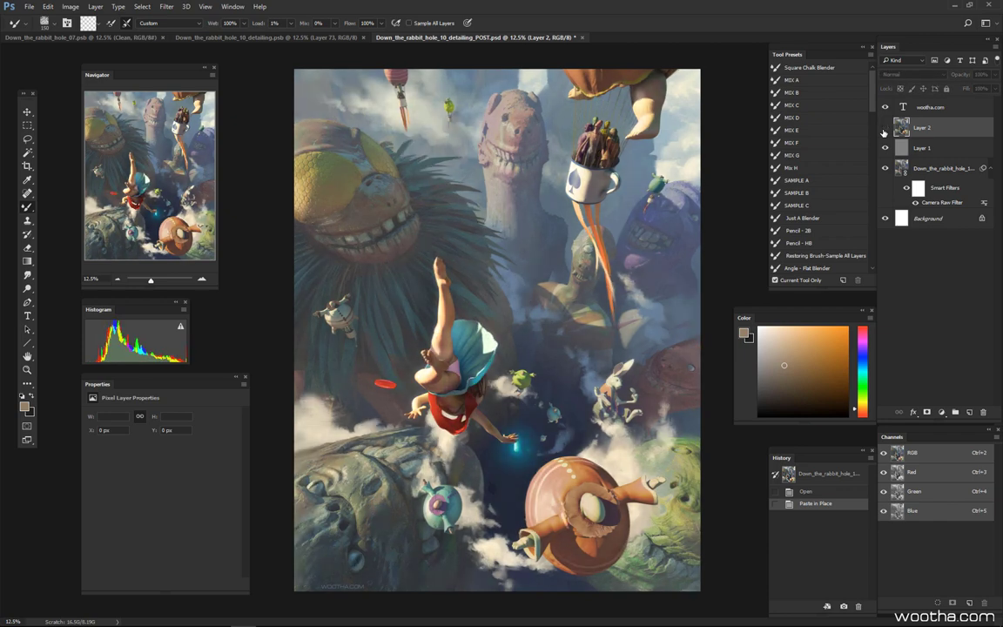
{"action": "left_click", "coordinate": [884, 131]}
{"action": "left_click", "coordinate": [884, 130]}
{"action": "left_click", "coordinate": [884, 131]}
{"action": "left_click", "coordinate": [884, 130]}
{"action": "left_click", "coordinate": [884, 130]}
{"action": "left_click", "coordinate": [885, 130]}
{"action": "left_click", "coordinate": [884, 131]}
{"action": "left_click", "coordinate": [884, 131]}
{"action": "left_click", "coordinate": [885, 131]}
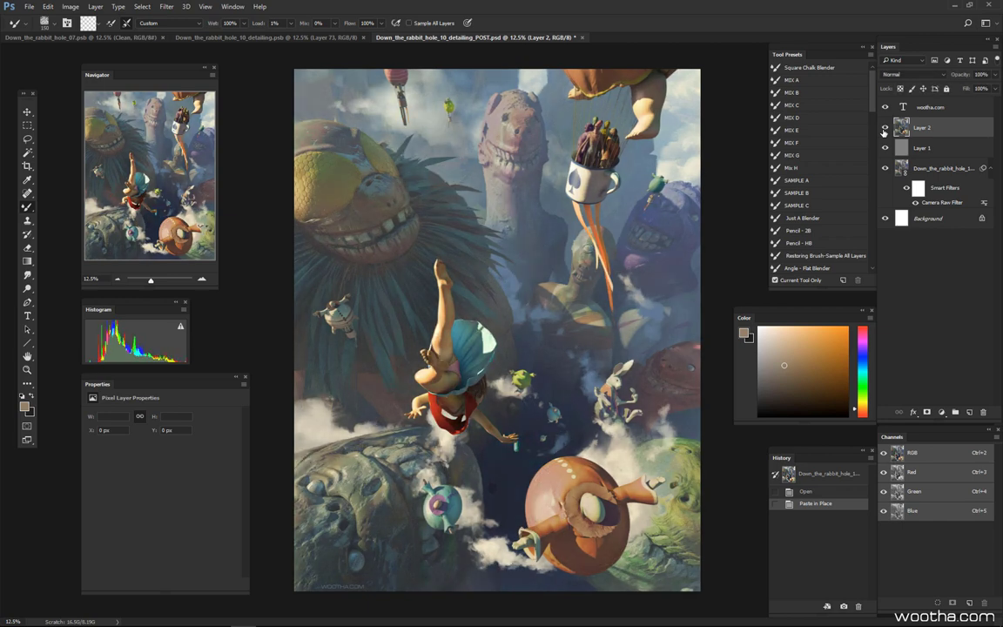
{"action": "left_click", "coordinate": [884, 131]}
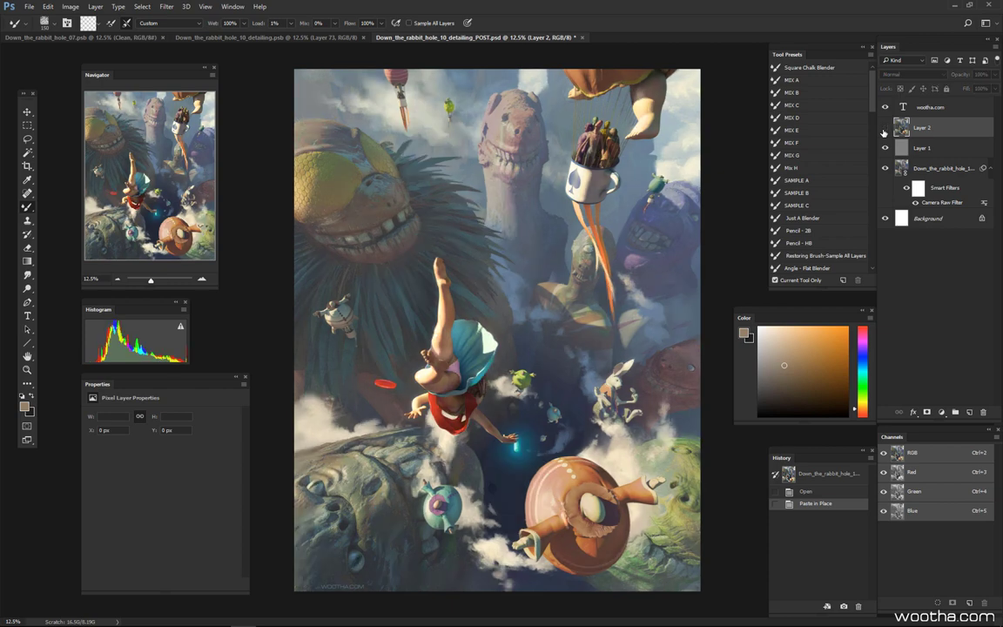
{"action": "left_click", "coordinate": [885, 131]}
{"action": "left_click", "coordinate": [884, 131]}
{"action": "left_click", "coordinate": [884, 131]}
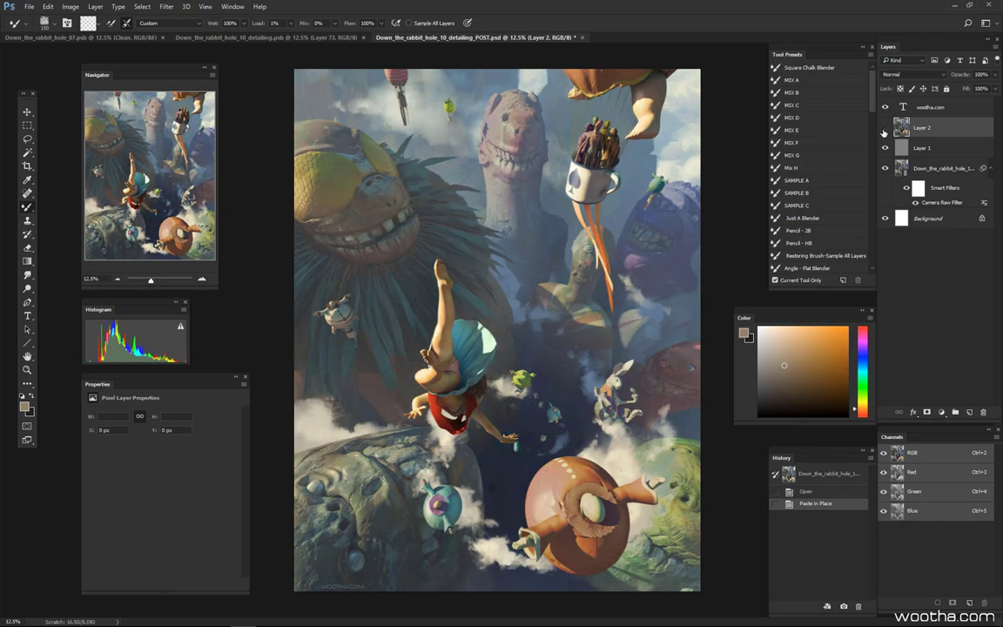
{"action": "left_click", "coordinate": [884, 131]}
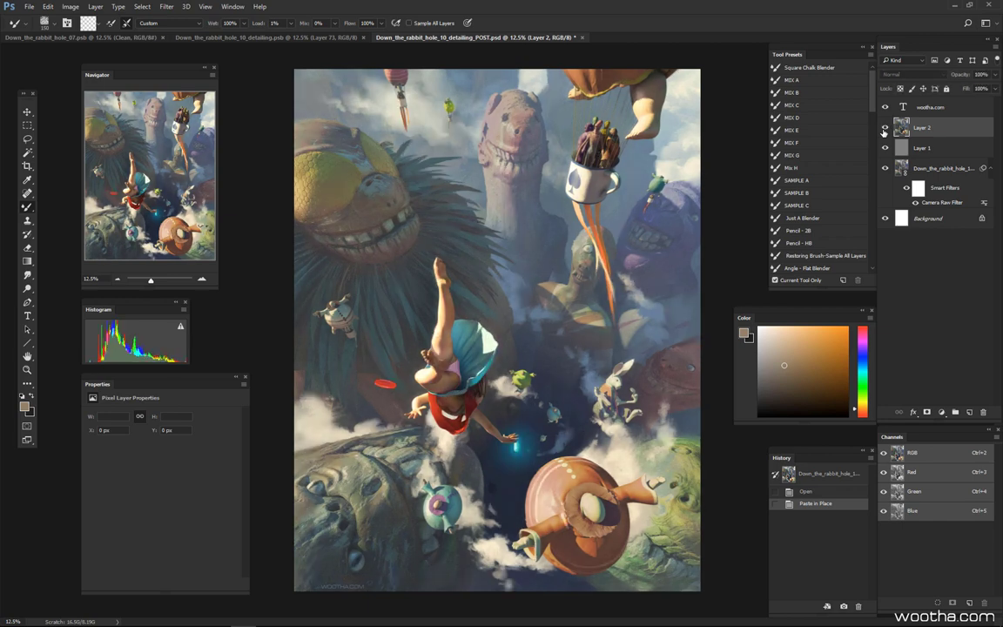
{"action": "left_click", "coordinate": [884, 130]}
{"action": "left_click", "coordinate": [884, 131]}
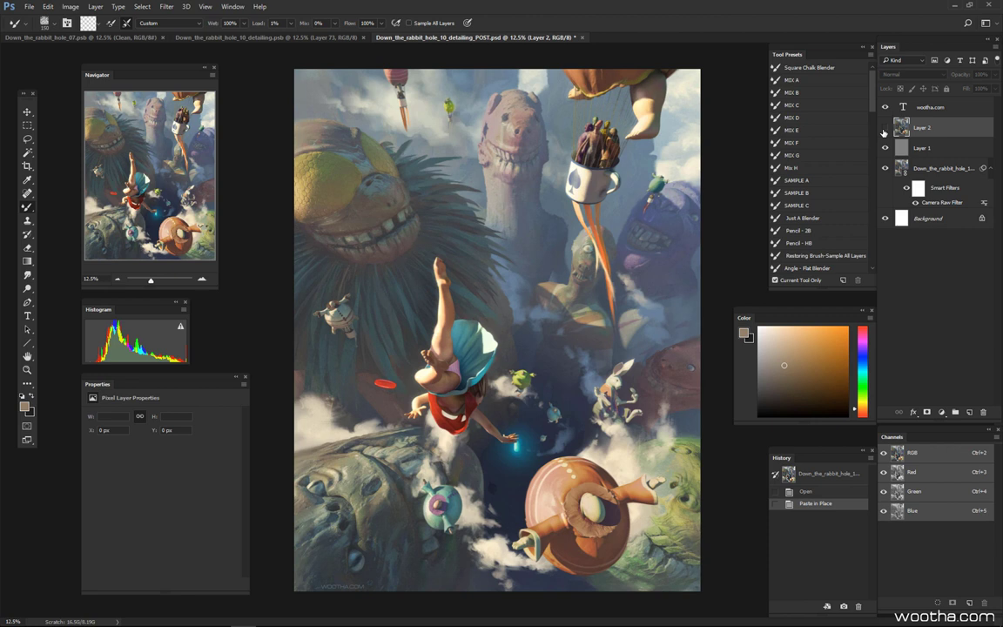
Switch the pasted Clean stage in Layer 2 off and on again to compare it with the post-processed painting
{"action": "left_click", "coordinate": [884, 131]}
{"action": "left_click", "coordinate": [884, 131]}
{"action": "left_click", "coordinate": [884, 130]}
{"action": "left_click", "coordinate": [884, 130]}
{"action": "left_click", "coordinate": [884, 131]}
{"action": "left_click", "coordinate": [884, 131]}
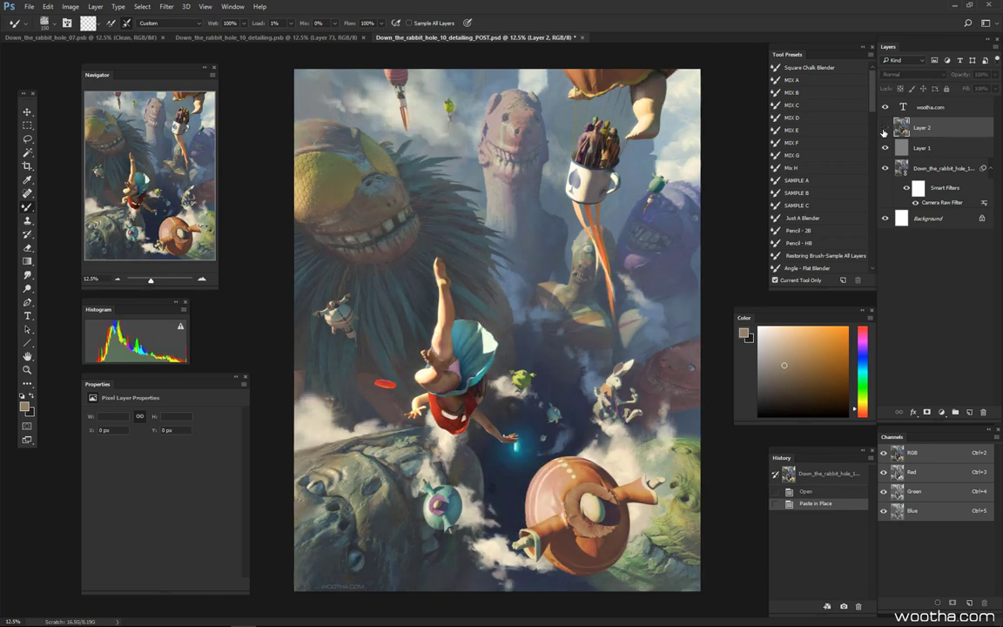
Switch to Down_the_rabbit_hole_10_detailing.psb and hide all layers and groups from Pattern Fill 1 down to Layer 62
{"action": "left_click", "coordinate": [211, 39]}
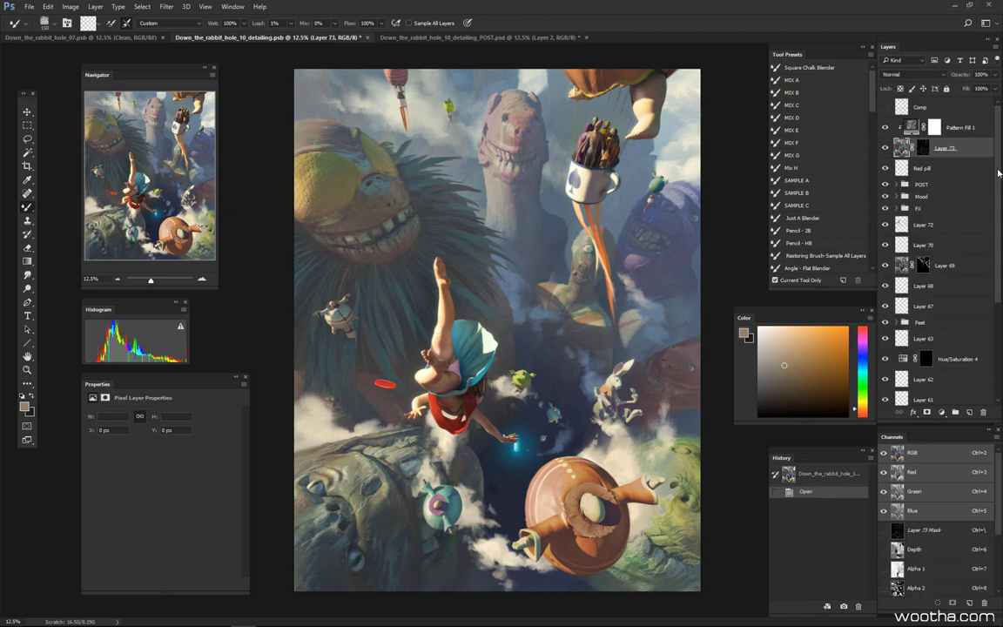
{"action": "left_click_drag", "start_coordinate": [999, 174], "coordinate": [985, 298]}
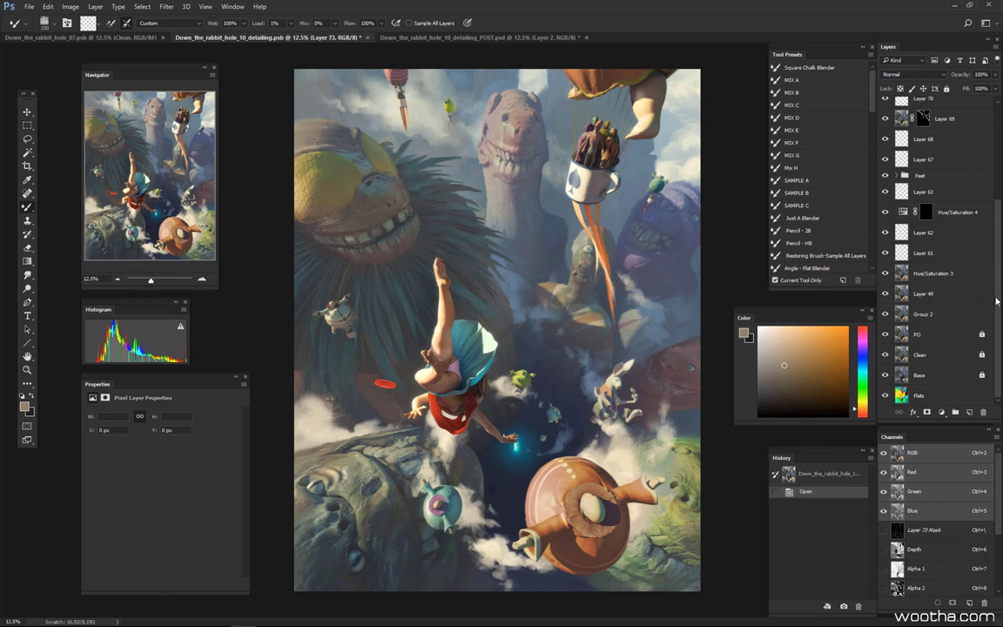
{"action": "scroll", "coordinate": [984, 262], "scroll_direction": "up", "scroll_amount": 5}
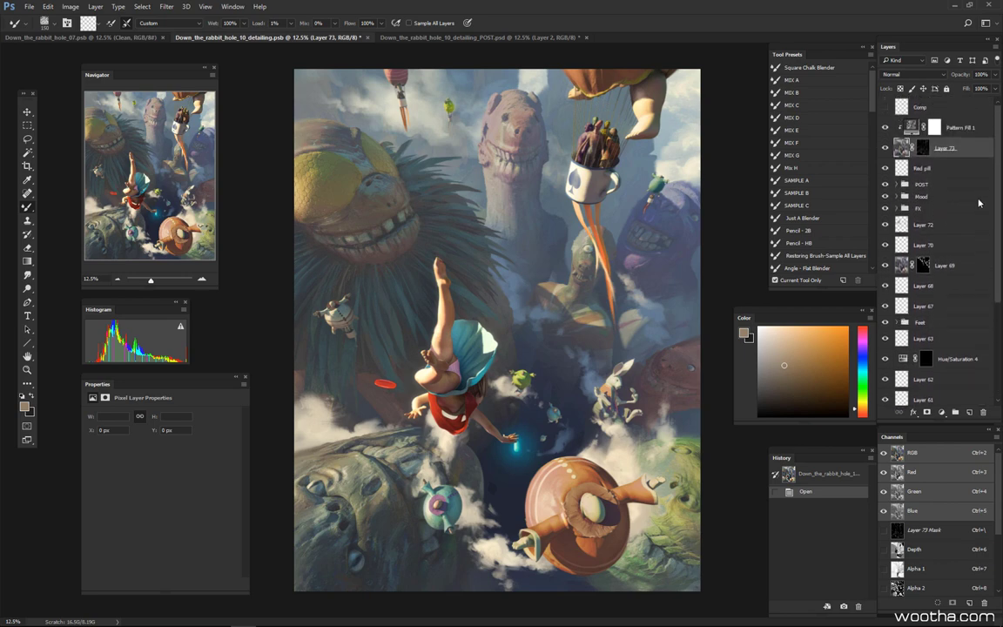
{"action": "left_click_drag", "start_coordinate": [885, 127], "coordinate": [885, 264]}
{"action": "left_click_drag", "start_coordinate": [885, 286], "coordinate": [885, 380]}
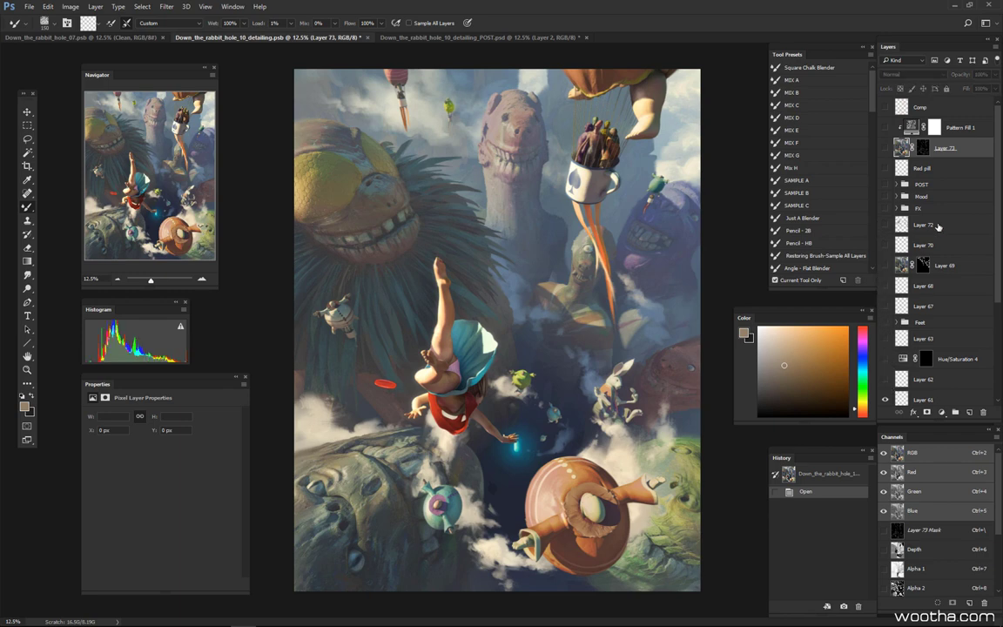
Toggle the FX group to compare its effect, leave the FX and Mood groups visible, and expand the POST group
{"action": "left_click", "coordinate": [886, 210]}
{"action": "left_click", "coordinate": [887, 210]}
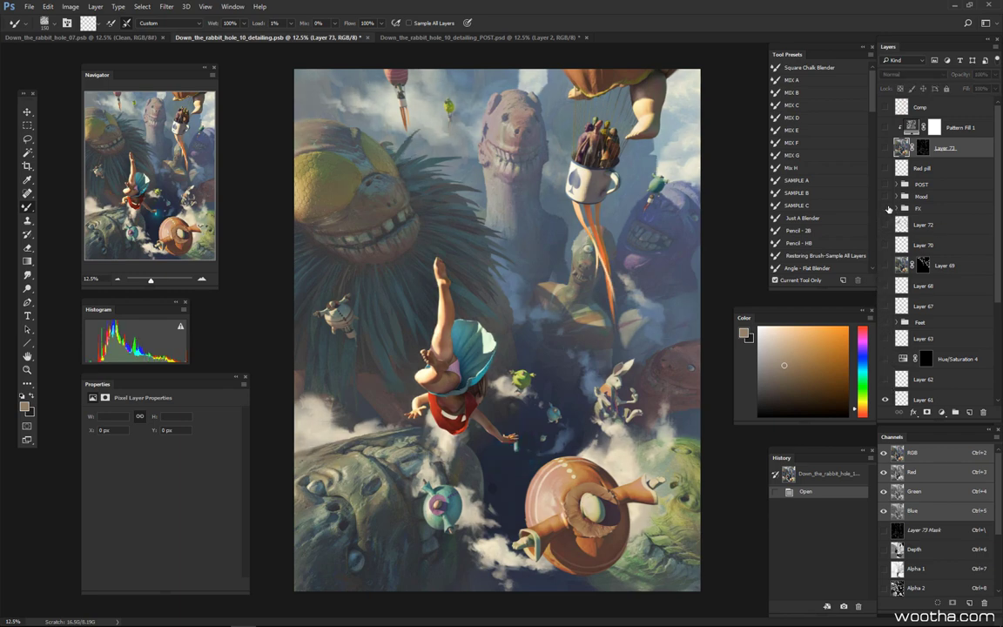
{"action": "left_click", "coordinate": [887, 210]}
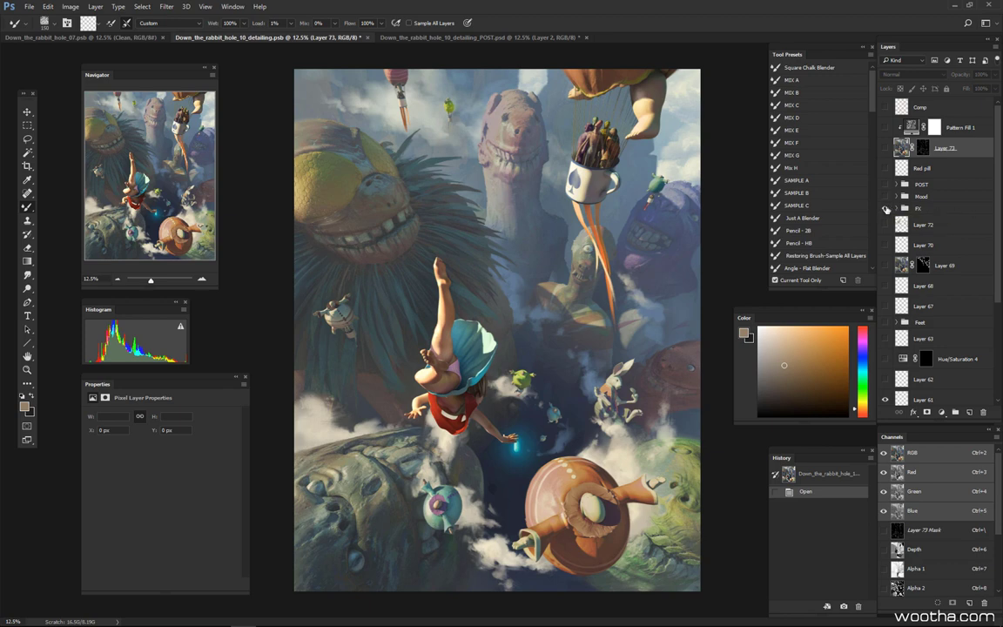
{"action": "left_click", "coordinate": [887, 196]}
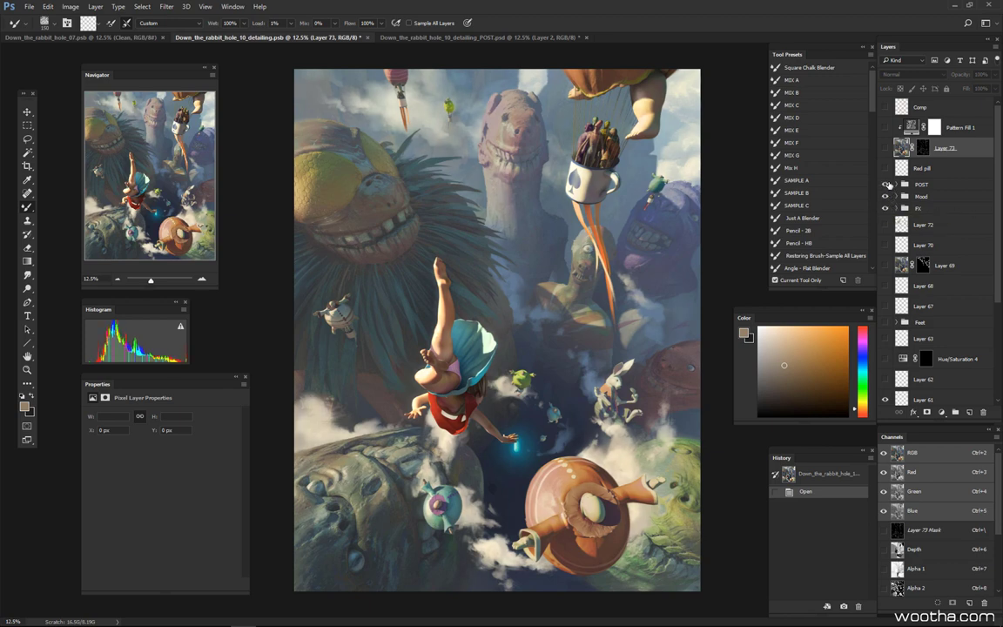
{"action": "left_click", "coordinate": [896, 186]}
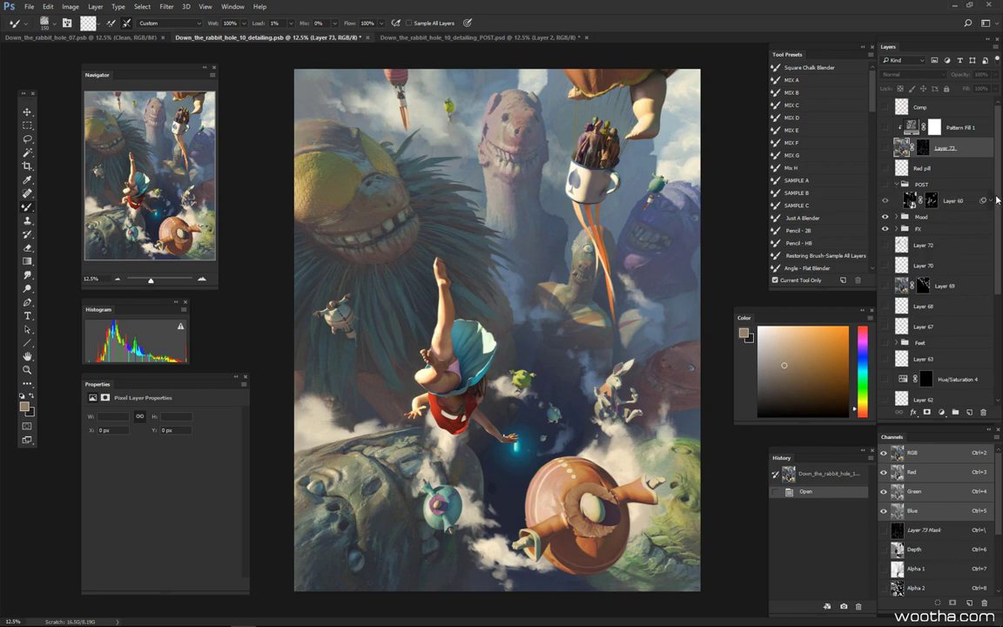
Hide Layer 49, Group 2, PO and Clean to expose the Base render, and show the Clean layer again
{"action": "scroll", "coordinate": [998, 200], "scroll_direction": "down", "scroll_amount": 5}
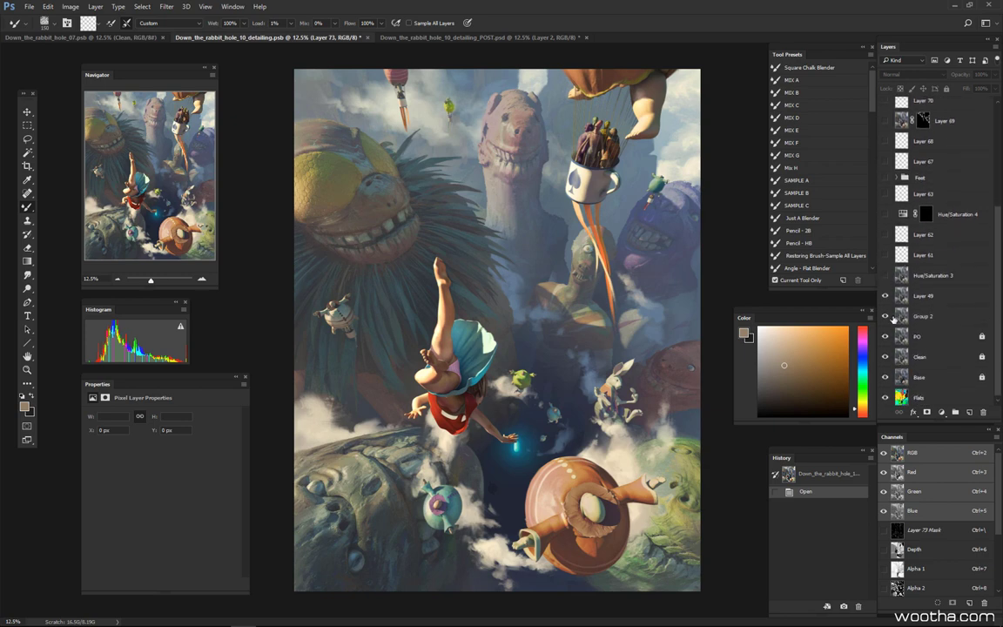
{"action": "left_click_drag", "start_coordinate": [886, 296], "coordinate": [885, 359]}
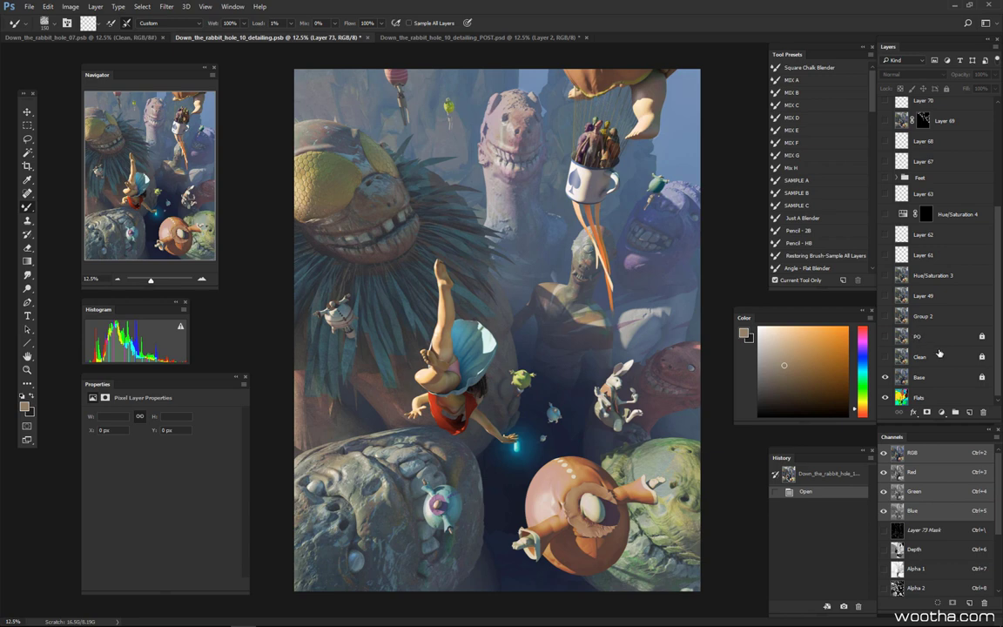
{"action": "left_click", "coordinate": [886, 357]}
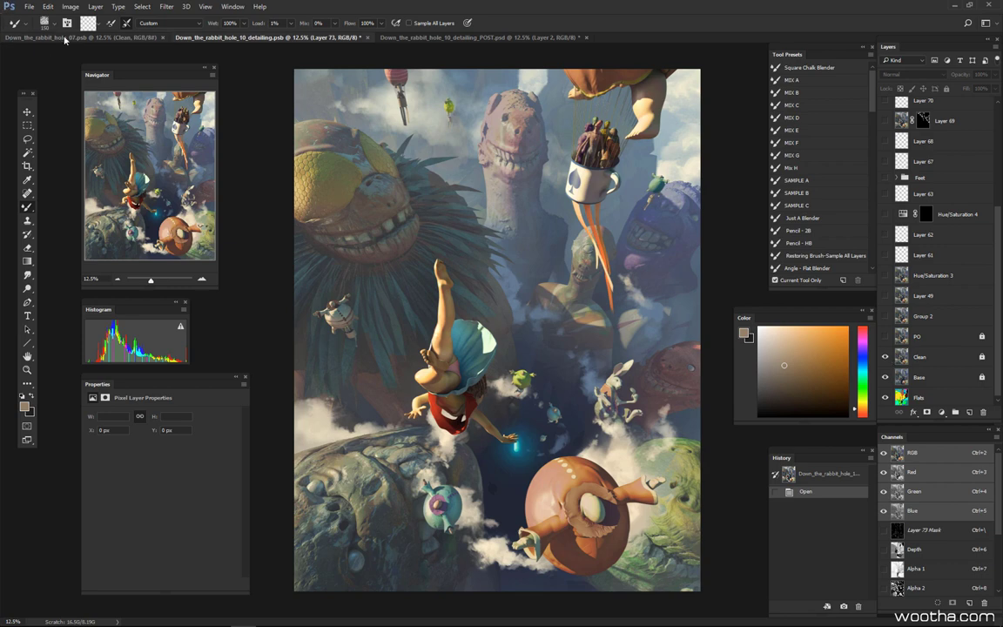
Compare the Clean stage with the Clean layer in Down_the_rabbit_hole_07.psb, and hide the FX group in the detailing file
{"action": "left_click", "coordinate": [66, 38]}
{"action": "left_click", "coordinate": [186, 38]}
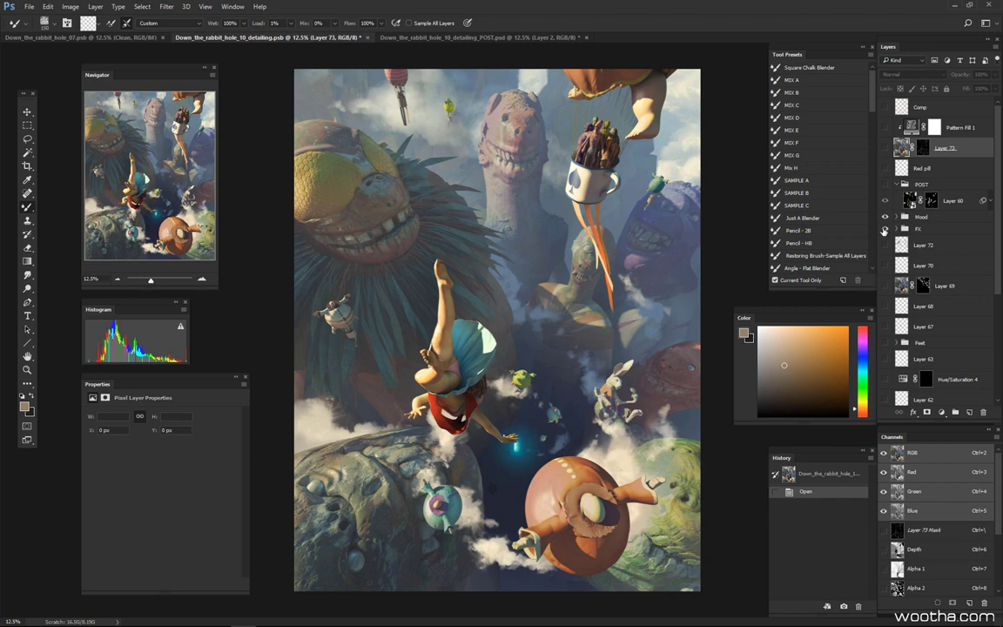
{"action": "left_click", "coordinate": [106, 39]}
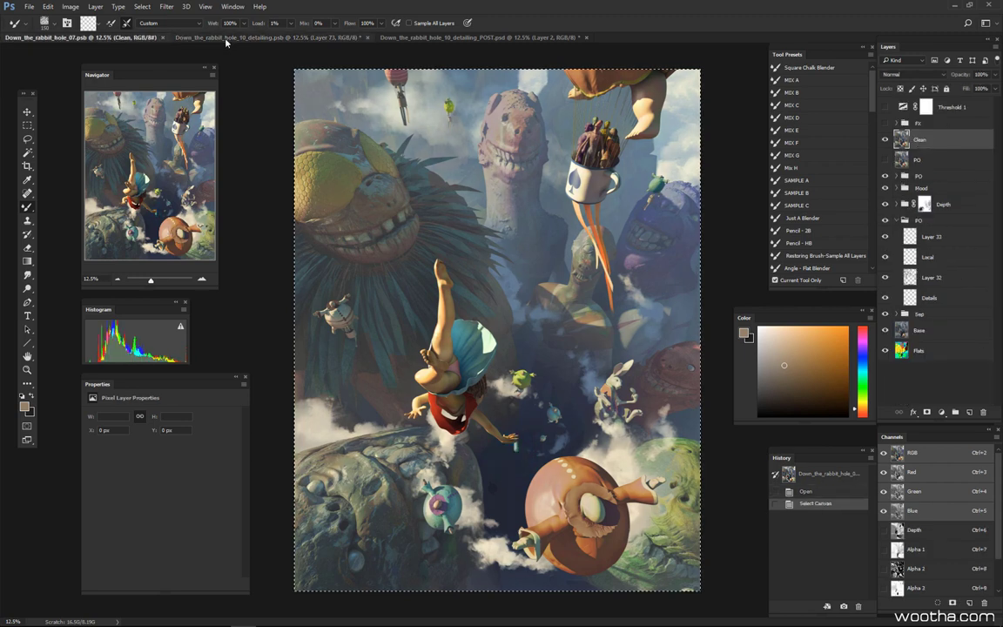
{"action": "left_click", "coordinate": [202, 38]}
Show the PO layer and toggle Group 2 to compare its paint-over, leaving Group 2 visible
{"action": "scroll", "coordinate": [943, 292], "scroll_direction": "down", "scroll_amount": 3}
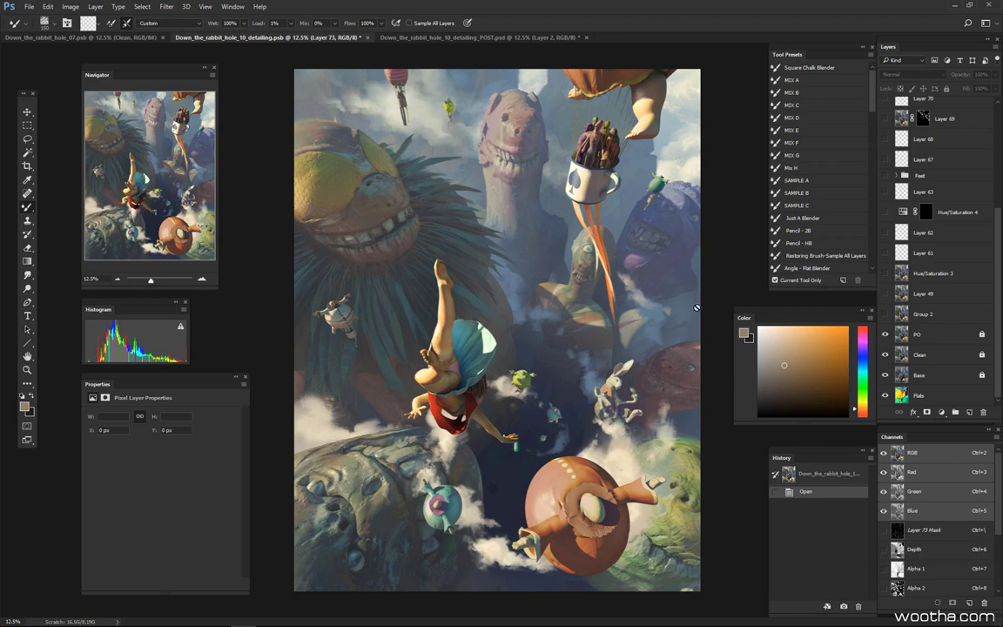
{"action": "left_click", "coordinate": [886, 316]}
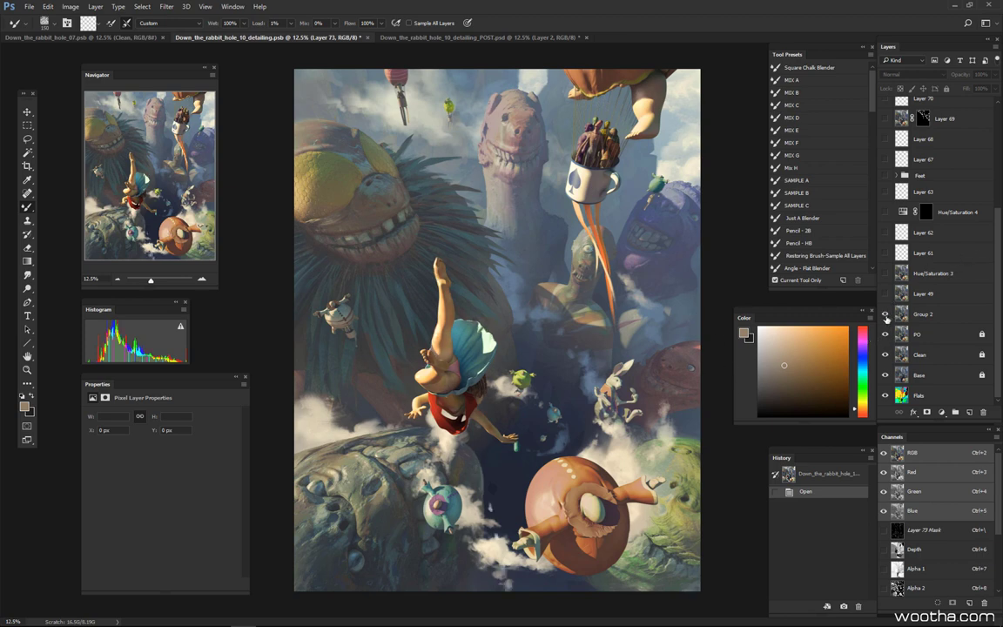
{"action": "left_click", "coordinate": [886, 316]}
{"action": "left_click", "coordinate": [886, 315]}
{"action": "left_click", "coordinate": [887, 315]}
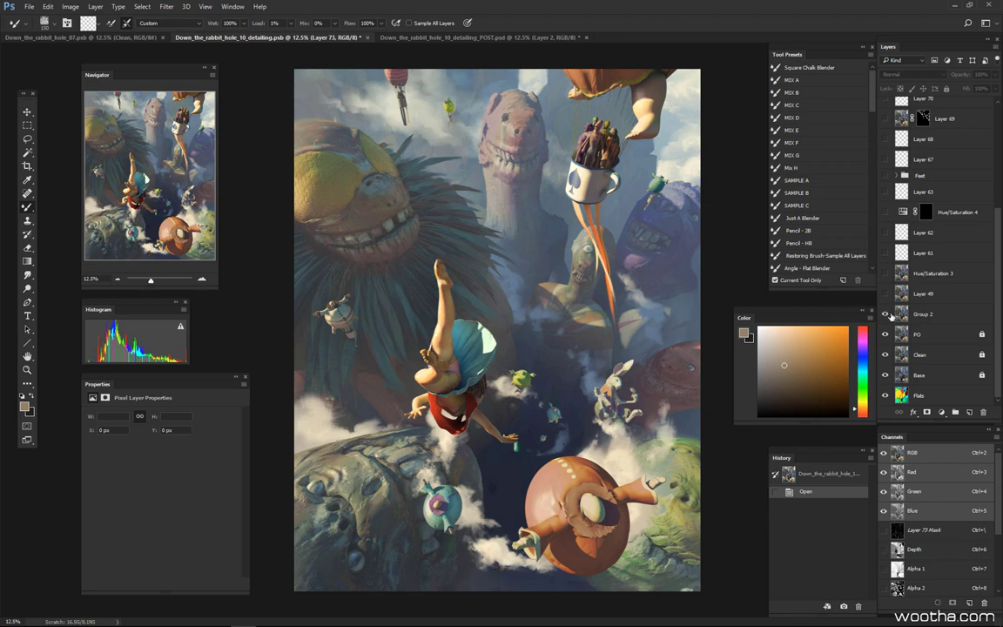
Compare the painting with and without the Group 2 layer, leaving the layer visible
{"action": "left_click", "coordinate": [887, 315]}
{"action": "left_click", "coordinate": [887, 316]}
{"action": "left_click", "coordinate": [887, 315]}
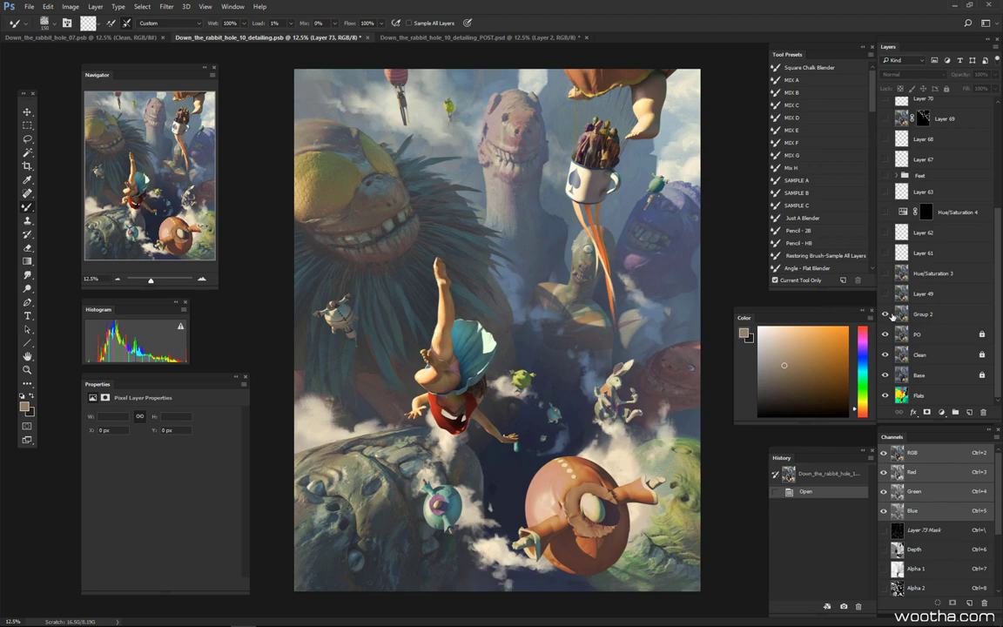
{"action": "left_click", "coordinate": [887, 315]}
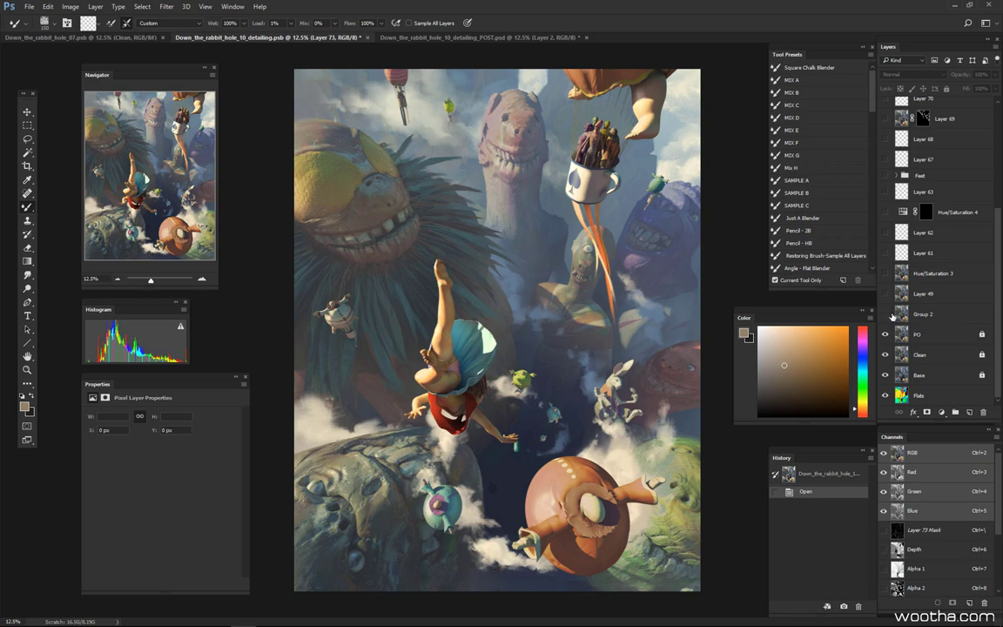
{"action": "left_click", "coordinate": [886, 315]}
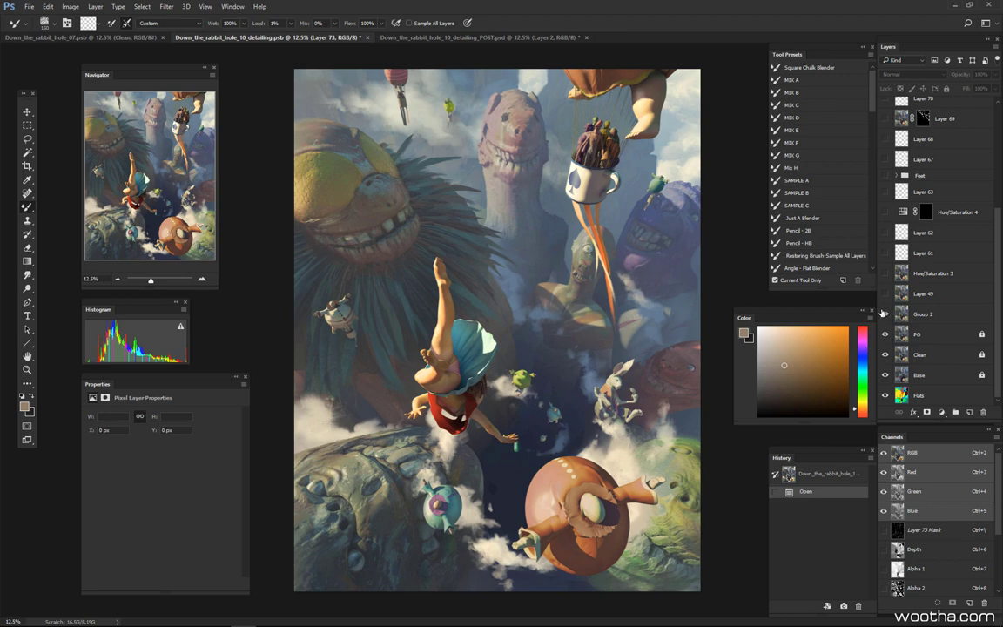
Toggle Layer 49 repeatedly to compare the painting before and after its details, leaving the layer visible
{"action": "left_click", "coordinate": [888, 297]}
{"action": "left_click", "coordinate": [887, 297]}
{"action": "left_click", "coordinate": [888, 297]}
{"action": "left_click", "coordinate": [887, 297]}
{"action": "left_click", "coordinate": [888, 297]}
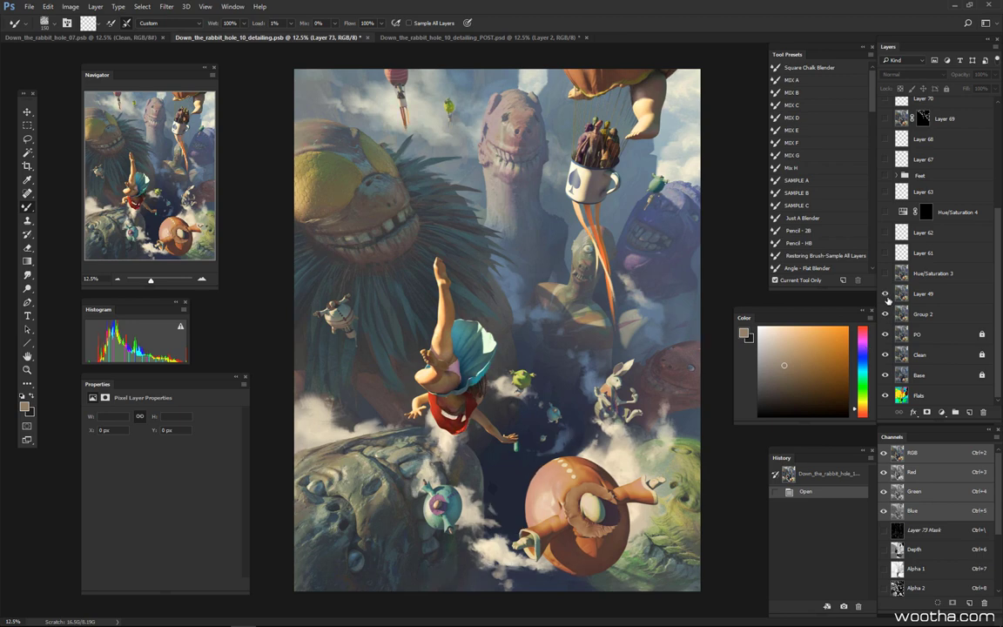
{"action": "left_click", "coordinate": [887, 297]}
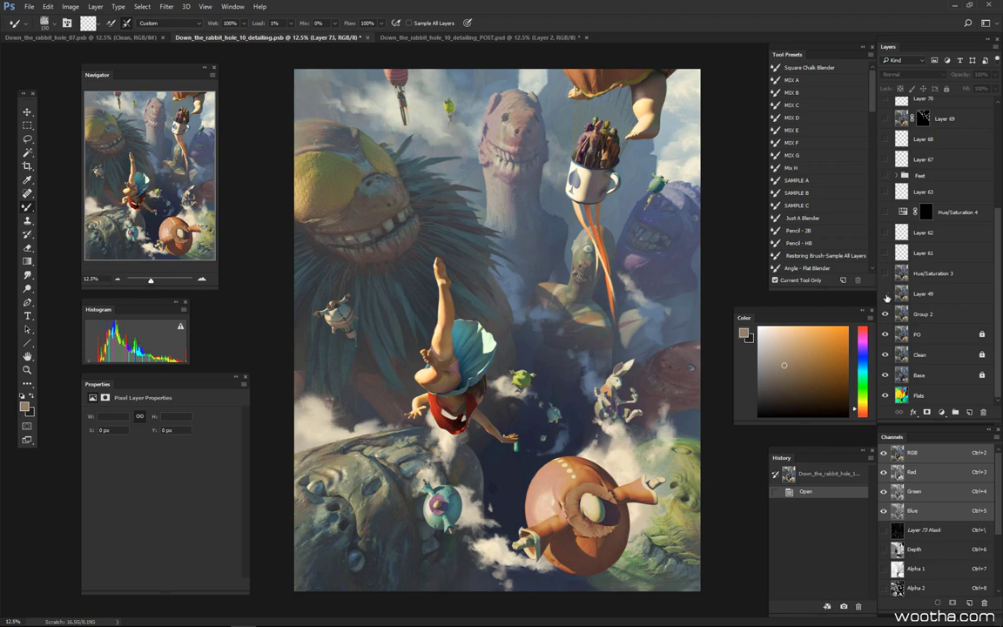
{"action": "left_click", "coordinate": [887, 297]}
{"action": "left_click", "coordinate": [887, 297]}
{"action": "left_click", "coordinate": [887, 297]}
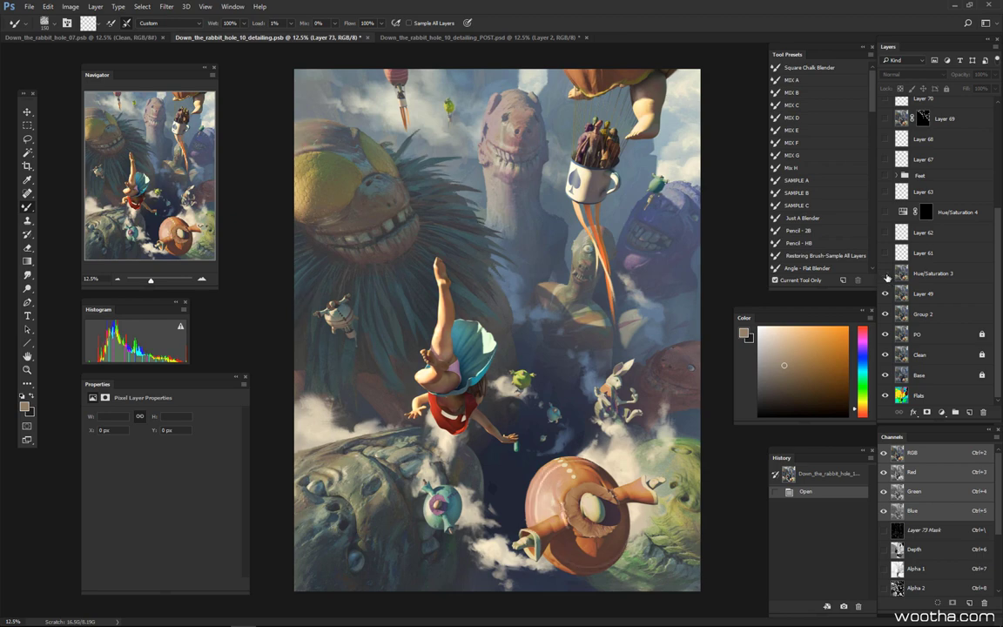
Toggle the Hue/Saturation 3 layer repeatedly to compare its effect on the painting, leaving it visible
{"action": "left_click", "coordinate": [886, 273]}
{"action": "left_click", "coordinate": [885, 274]}
{"action": "left_click", "coordinate": [885, 273]}
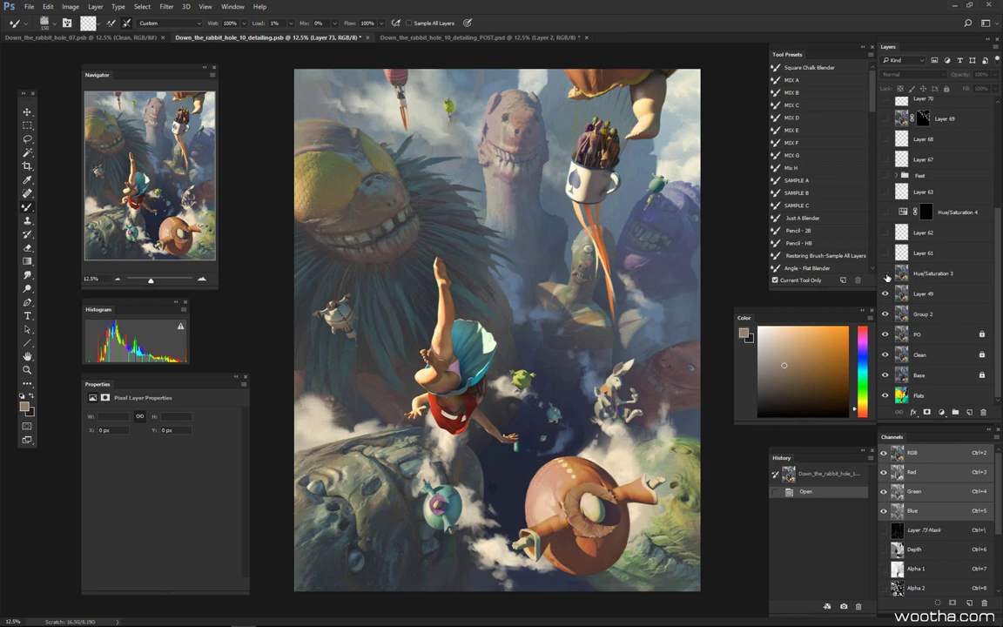
{"action": "left_click", "coordinate": [886, 274]}
{"action": "left_click", "coordinate": [886, 274]}
{"action": "left_click", "coordinate": [886, 273]}
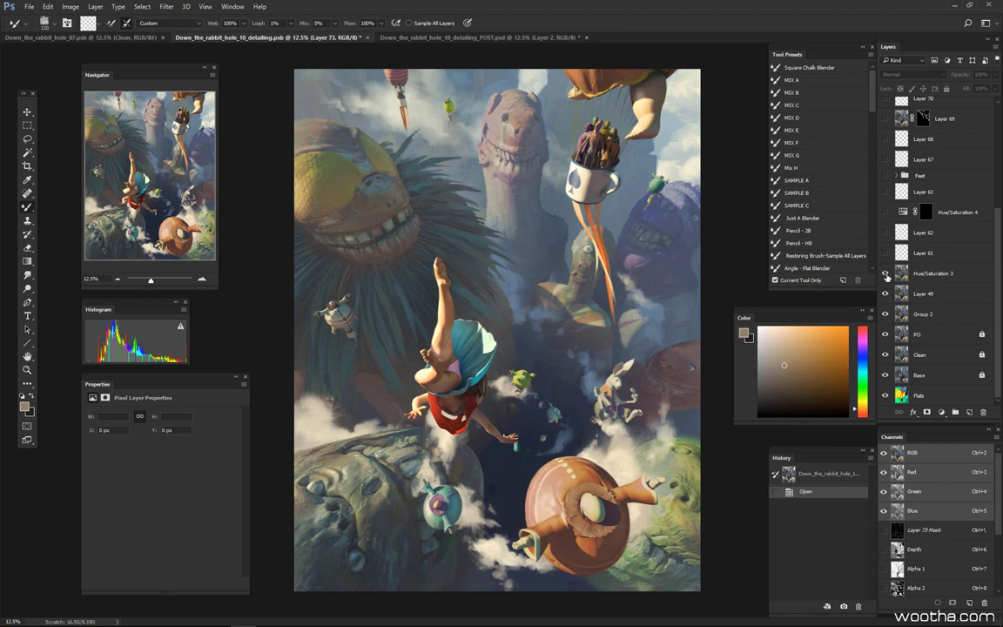
{"action": "left_click", "coordinate": [885, 273]}
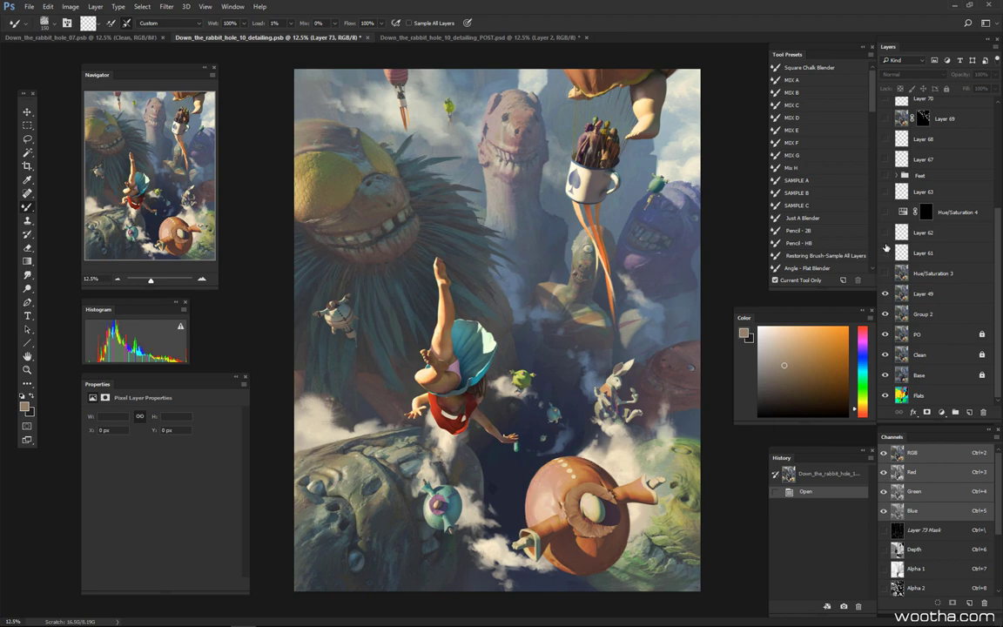
{"action": "left_click", "coordinate": [885, 274]}
{"action": "left_click", "coordinate": [886, 274]}
{"action": "left_click", "coordinate": [886, 273]}
{"action": "left_click", "coordinate": [886, 274]}
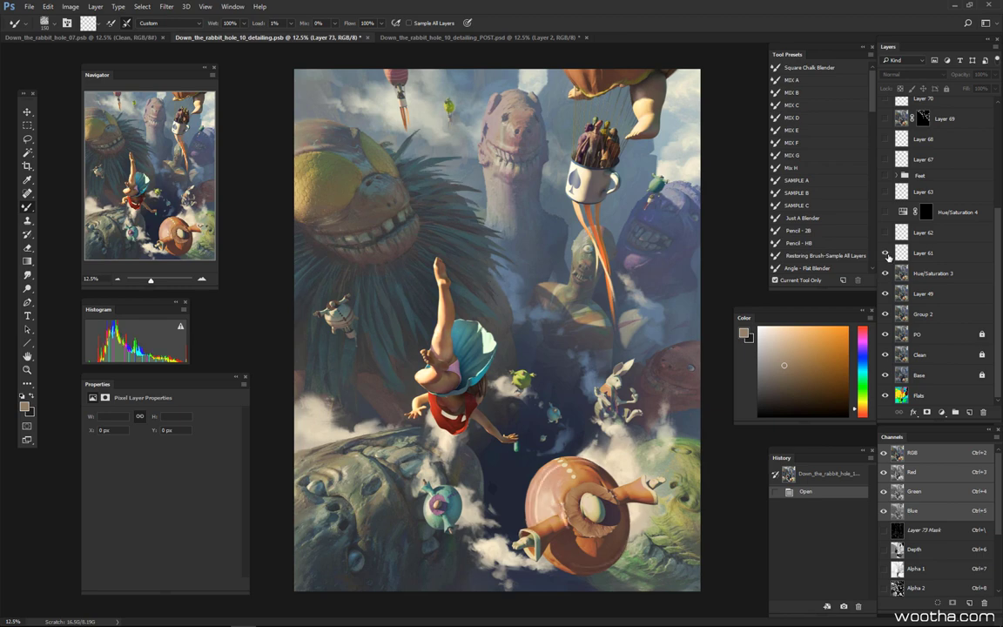
Show Layer 61, Layer 62 and Hue/Saturation 4, checking the Hue/Saturation 4 mask and its effect on the purple creature
{"action": "left_click", "coordinate": [886, 252]}
{"action": "left_click", "coordinate": [927, 212], "text": "alt"}
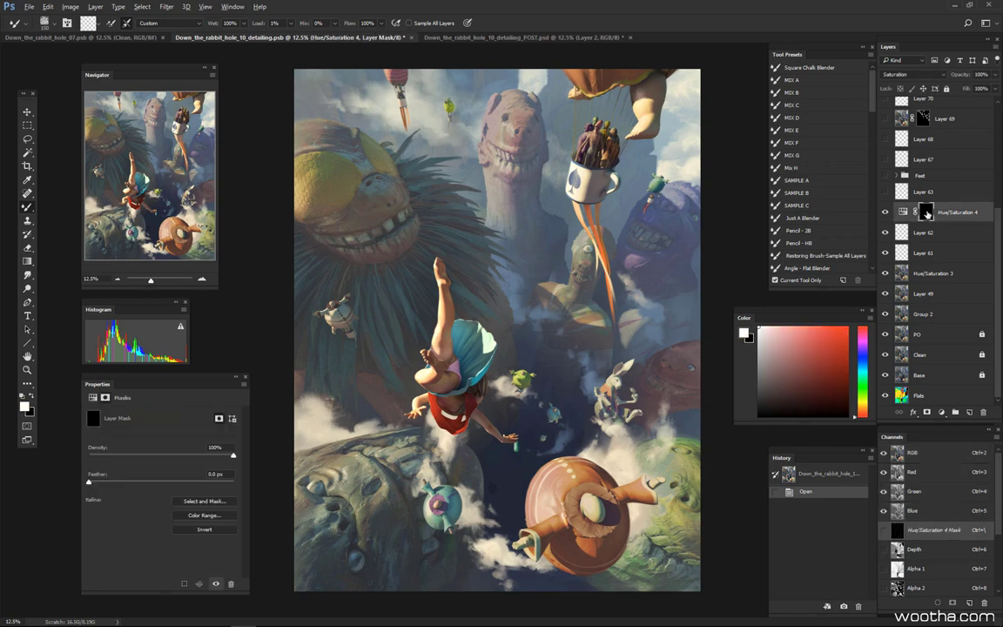
{"action": "left_click", "coordinate": [927, 213], "text": "alt"}
{"action": "left_click", "coordinate": [887, 213]}
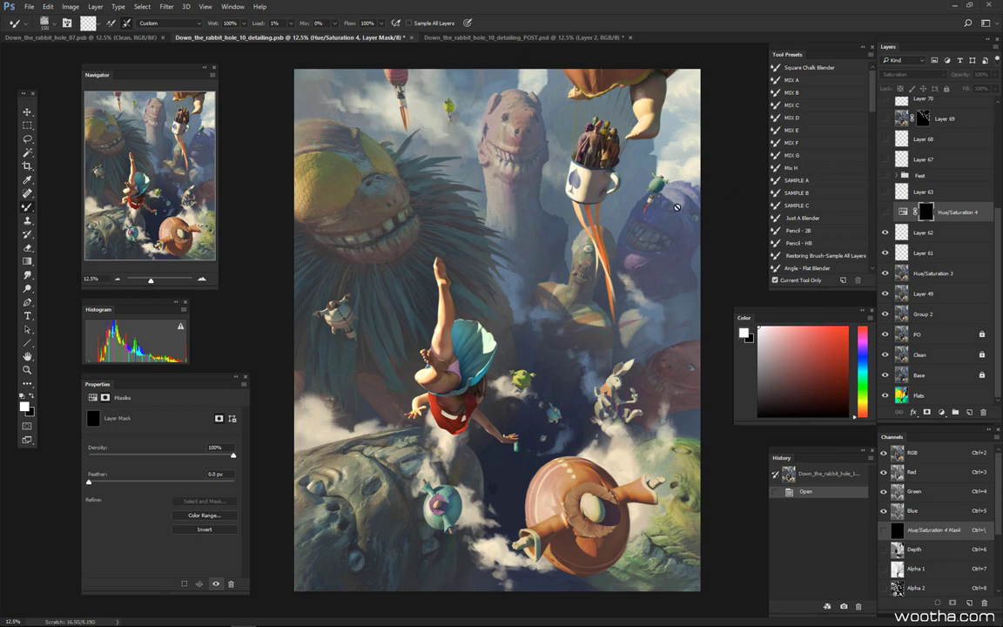
{"action": "left_click", "coordinate": [886, 214]}
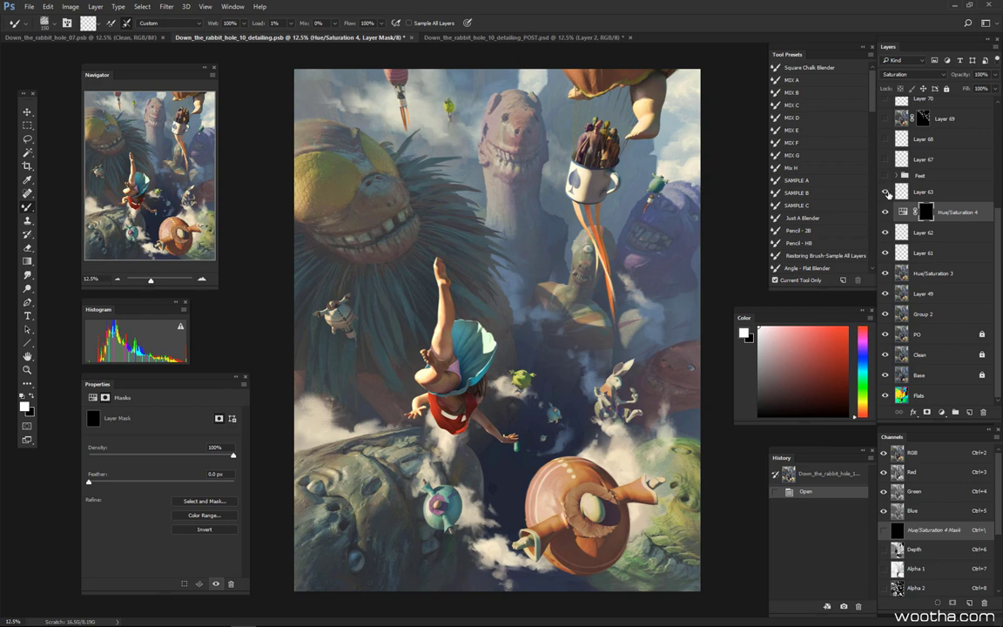
Select Layer 63 in the layer stack as the active layer
{"action": "scroll", "coordinate": [909, 202], "scroll_direction": "up", "scroll_amount": 2}
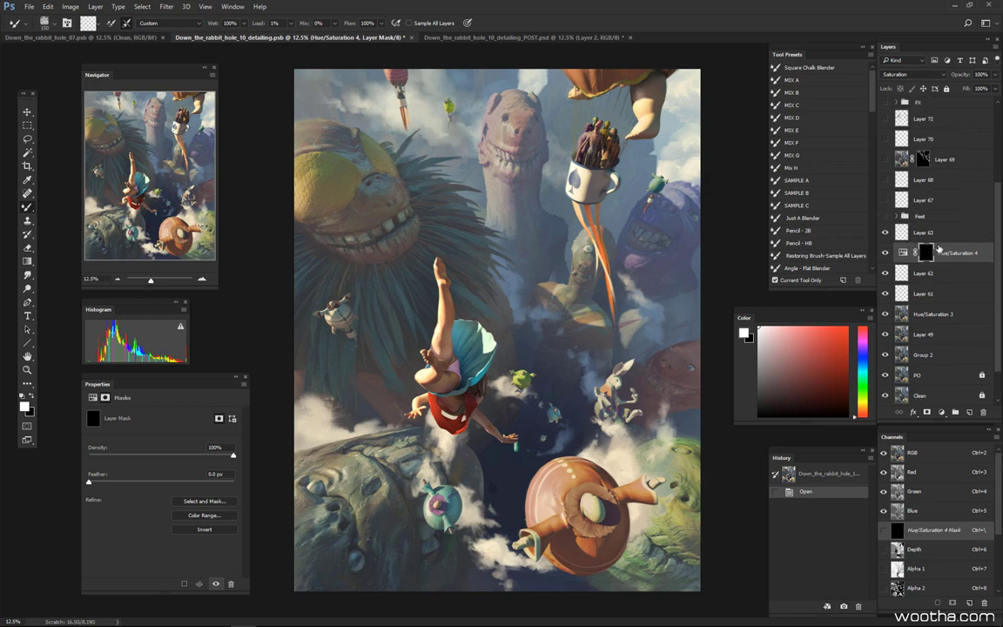
{"action": "scroll", "coordinate": [999, 263], "scroll_direction": "down", "scroll_amount": 2}
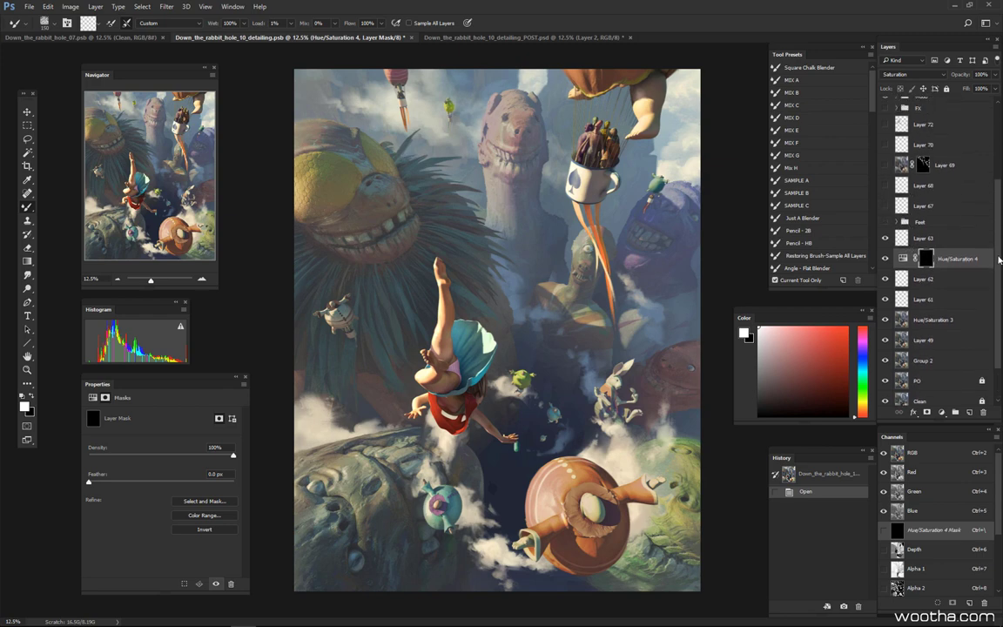
{"action": "scroll", "coordinate": [909, 288], "scroll_direction": "up", "scroll_amount": 4}
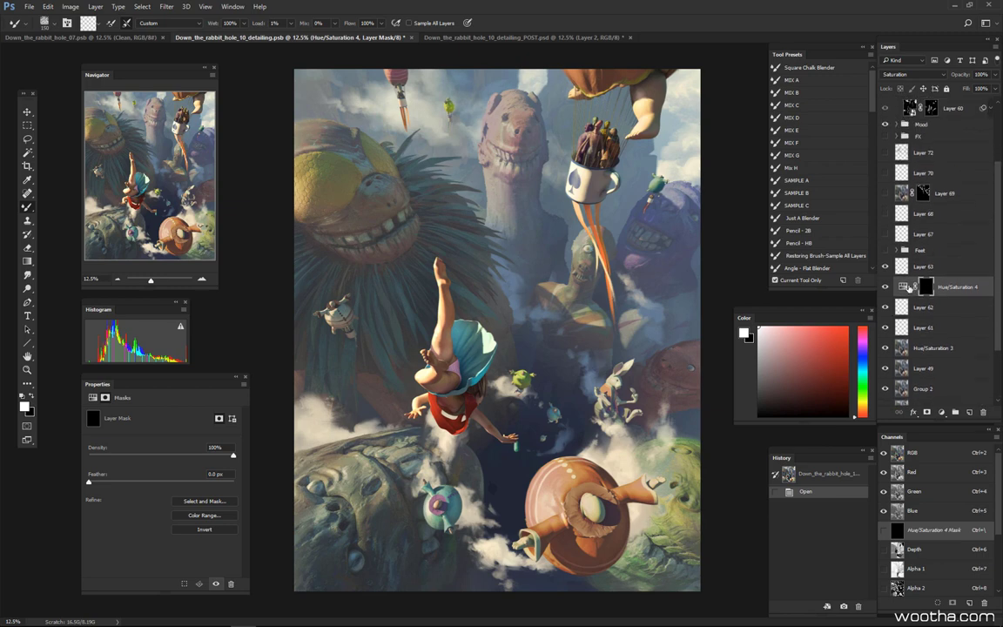
{"action": "left_click", "coordinate": [936, 268]}
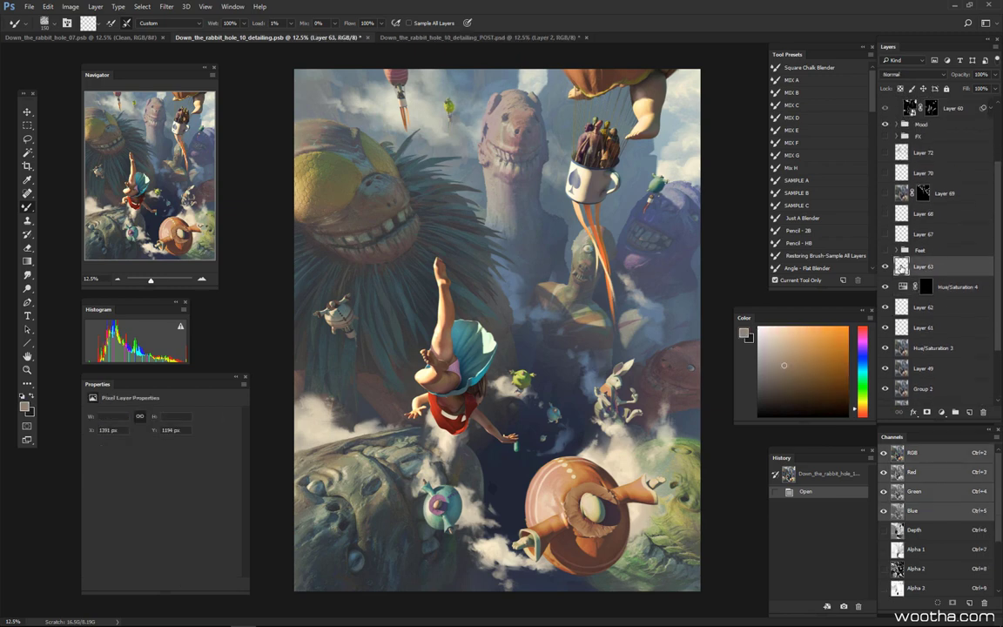
Show the Feet group and compare the girl's feet up close with and without it, leaving it visible
{"action": "left_click", "coordinate": [887, 252]}
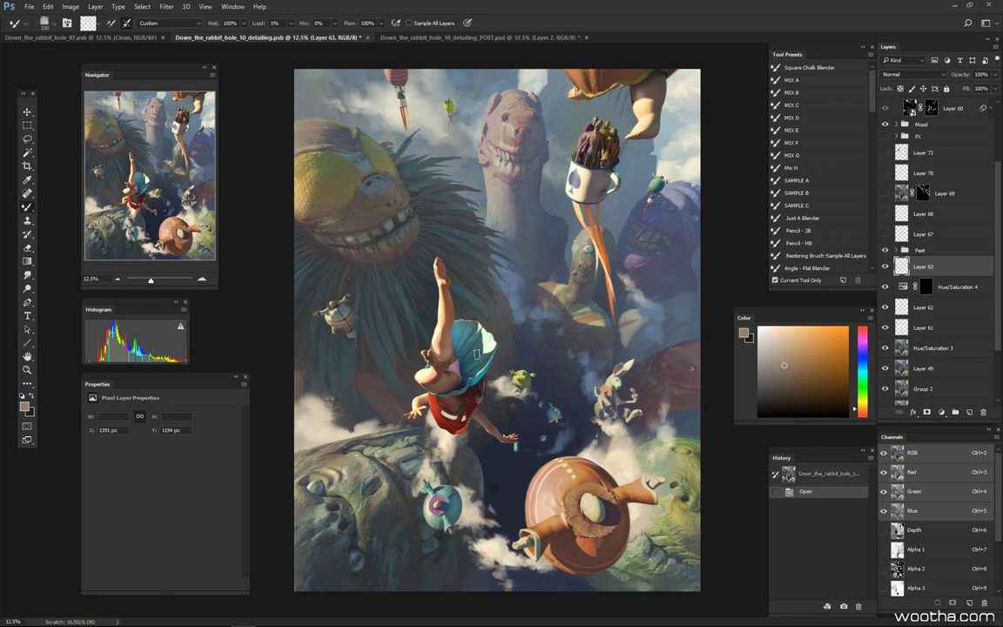
{"action": "scroll", "coordinate": [428, 359], "scroll_direction": "up", "scroll_amount": 2}
{"action": "scroll", "coordinate": [428, 358], "scroll_direction": "up", "scroll_amount": 1}
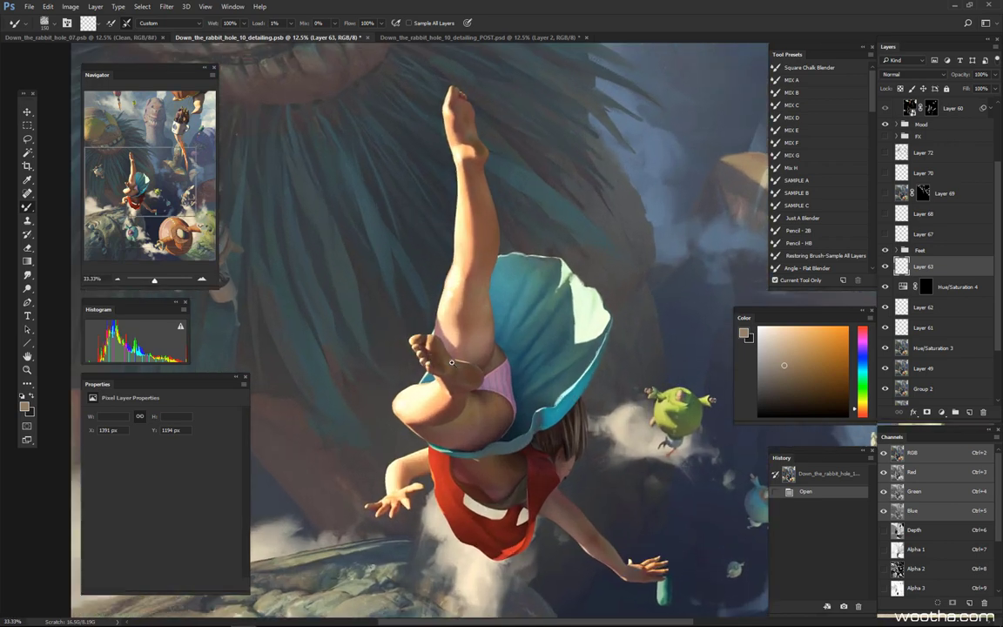
{"action": "left_click", "coordinate": [885, 251]}
{"action": "left_click", "coordinate": [884, 251]}
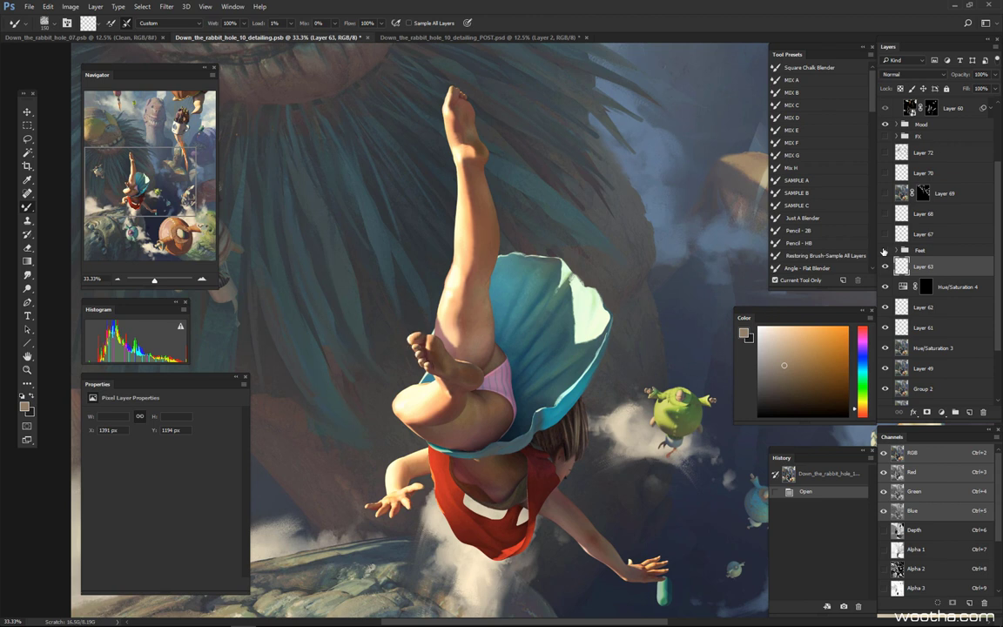
{"action": "left_click", "coordinate": [885, 251]}
{"action": "left_click", "coordinate": [884, 251]}
{"action": "left_click", "coordinate": [884, 251]}
{"action": "left_click", "coordinate": [885, 251]}
{"action": "left_click", "coordinate": [885, 251]}
Show Layer 67 and compare its effect on the girl and the whole painting, leaving it visible
{"action": "left_click", "coordinate": [885, 234]}
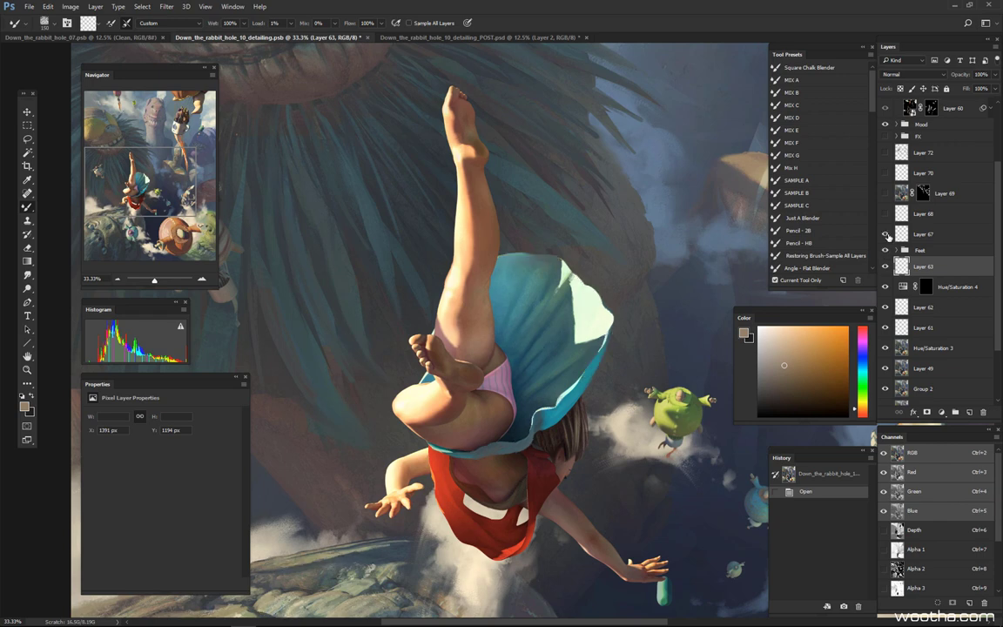
{"action": "left_click", "coordinate": [886, 235]}
{"action": "left_click", "coordinate": [637, 248], "text": "alt"}
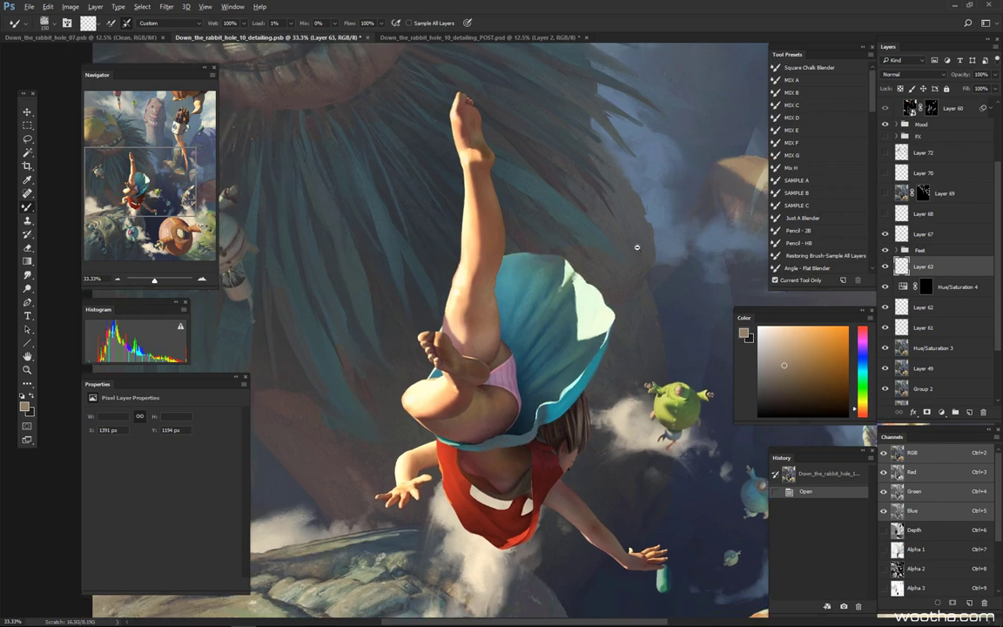
{"action": "scroll", "coordinate": [636, 247], "scroll_direction": "down", "scroll_amount": 2}
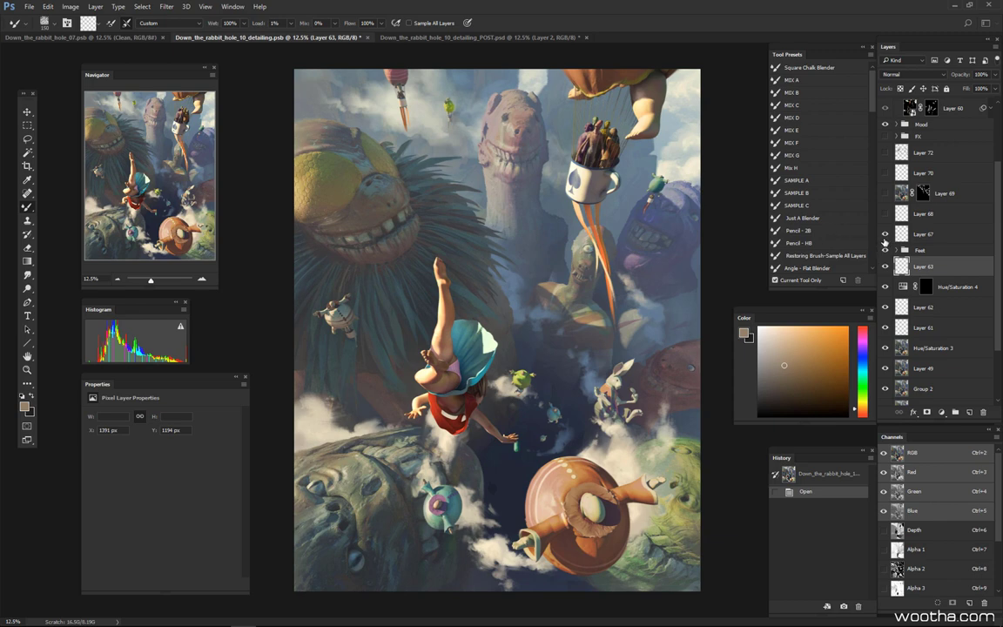
{"action": "left_click", "coordinate": [886, 235]}
{"action": "left_click", "coordinate": [886, 235]}
Load the painted pixels of Layer 68 as a selection and save it as a new alpha channel
{"action": "left_click", "coordinate": [902, 220], "text": "ctrl"}
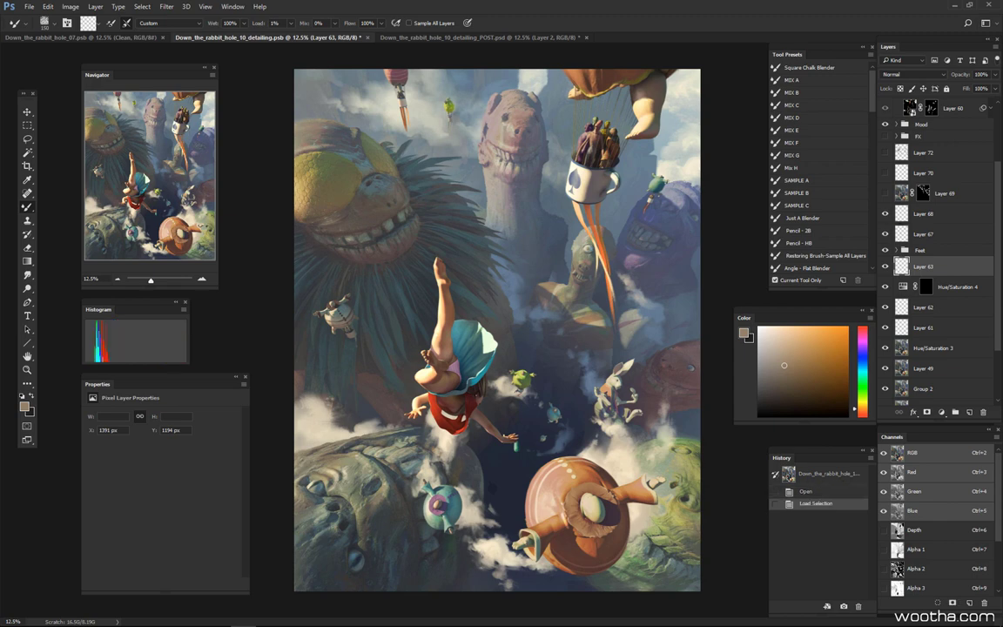
{"action": "scroll", "coordinate": [936, 523], "scroll_direction": "down", "scroll_amount": 3}
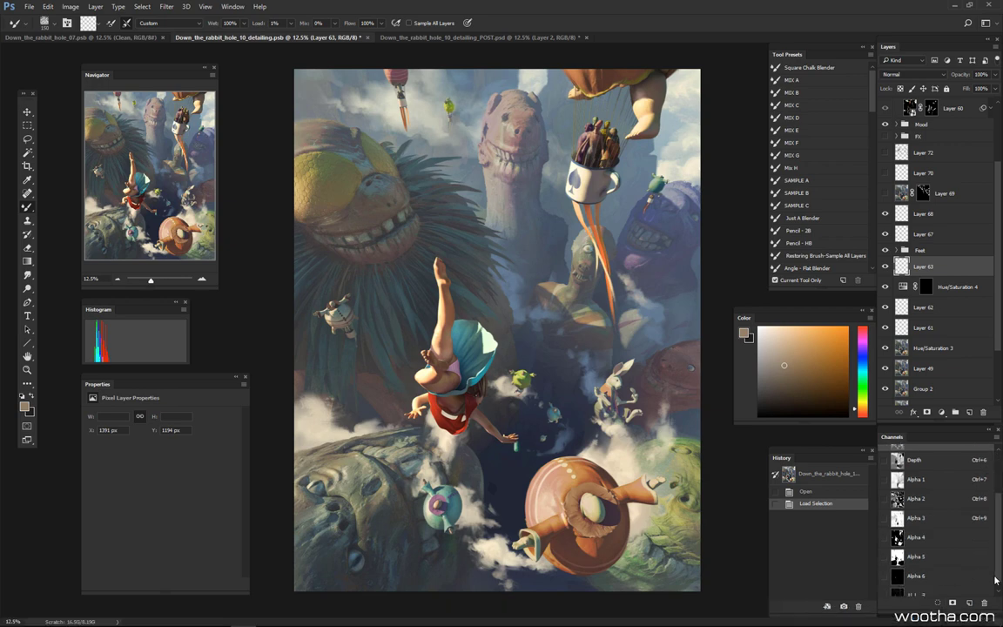
{"action": "left_click", "coordinate": [956, 605]}
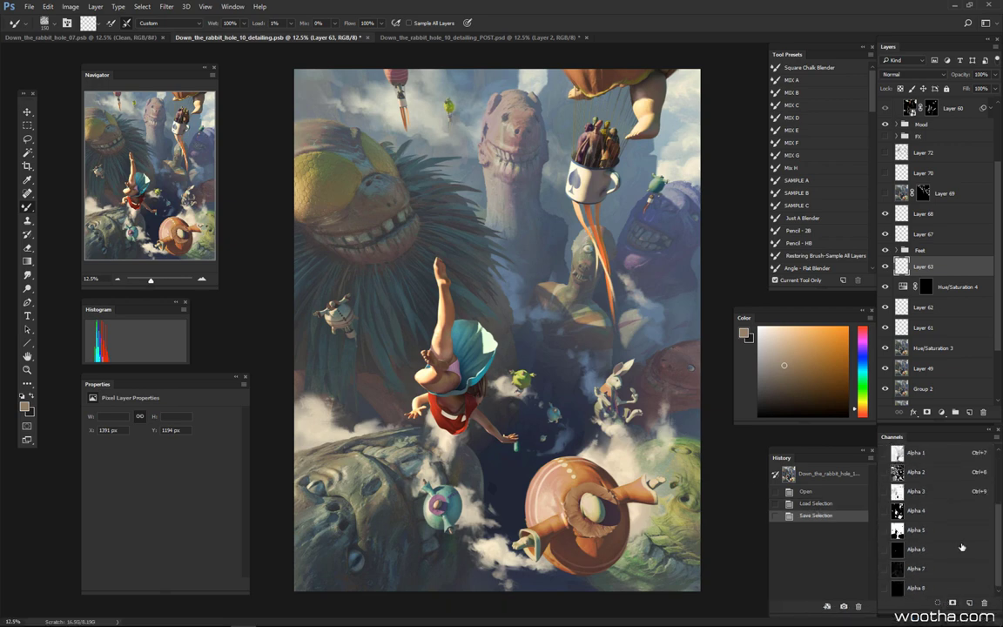
View the new alpha channel on its own, deselect to examine its painted marks, and return to the RGB composite
{"action": "left_click", "coordinate": [918, 588]}
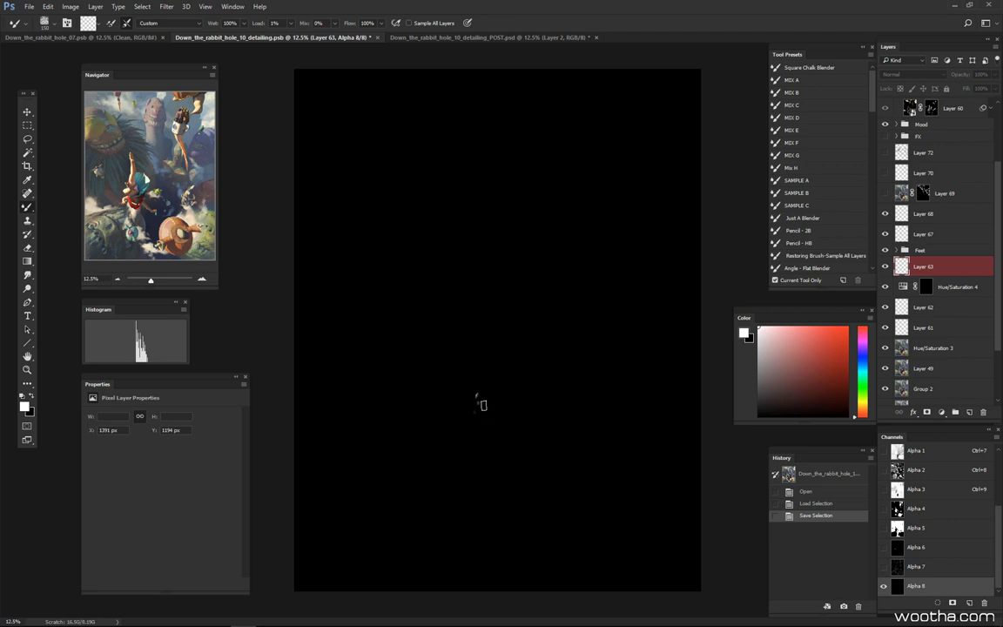
{"action": "key", "text": "ctrl+d"}
{"action": "scroll", "coordinate": [475, 403], "scroll_direction": "up", "scroll_amount": 3}
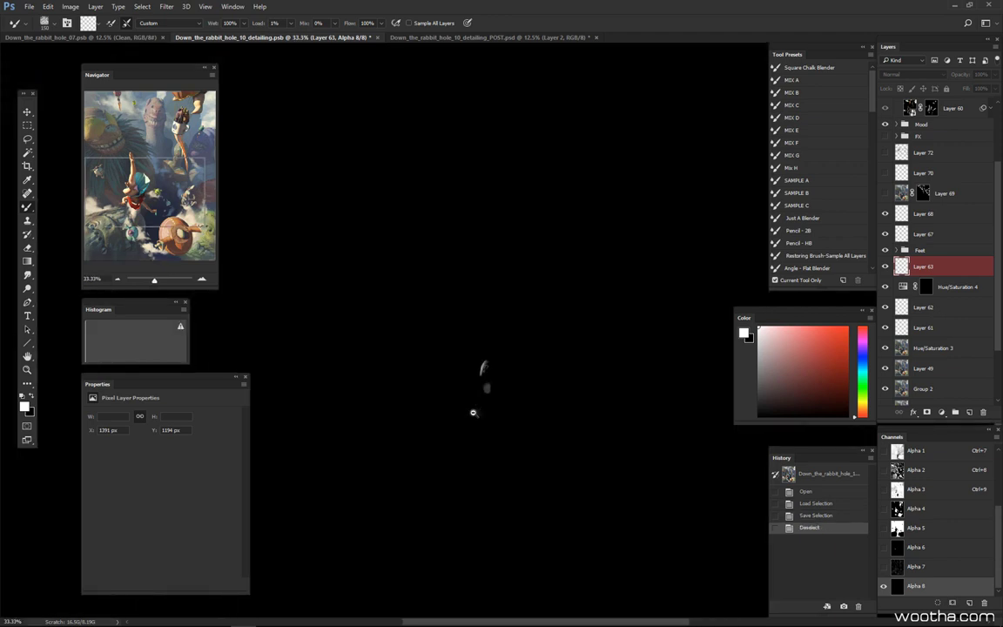
{"action": "scroll", "coordinate": [473, 413], "scroll_direction": "down", "scroll_amount": 3}
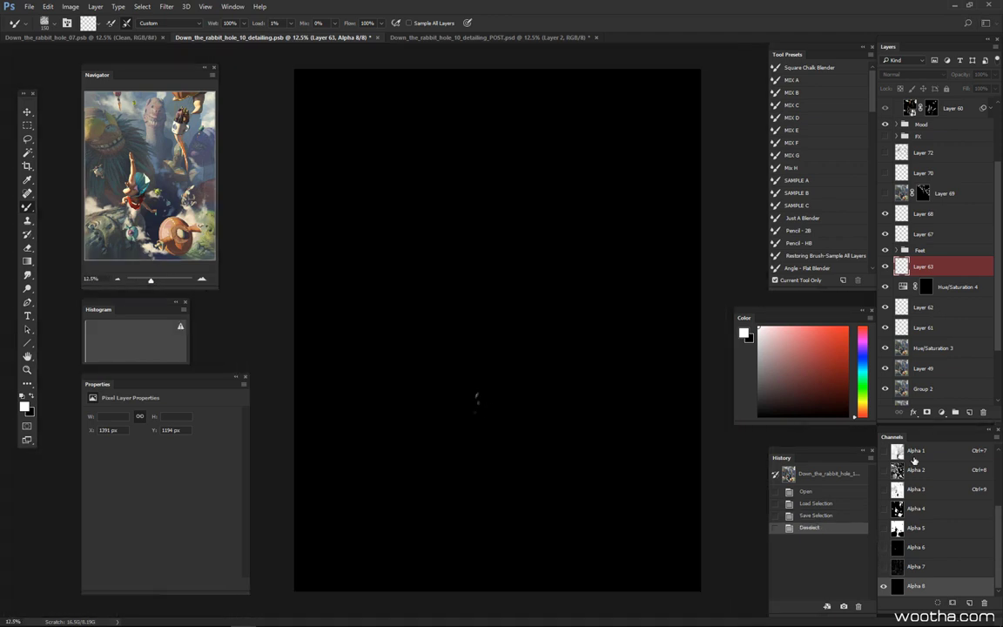
{"action": "key", "text": "ctrl+2"}
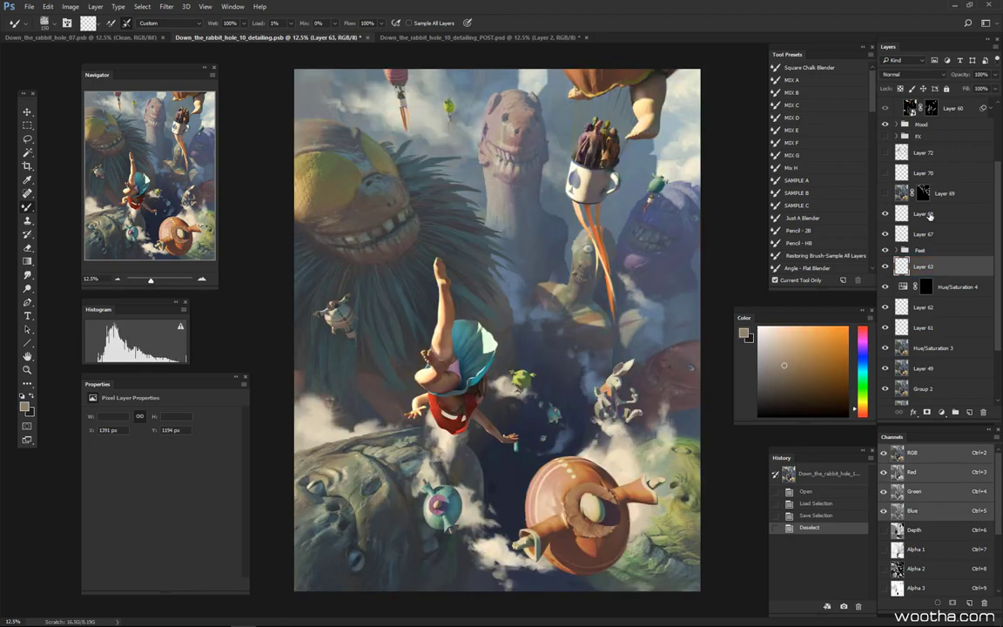
Select Layer 68 and compare the girl's outstretched hand up close with the layer off and on
{"action": "left_click", "coordinate": [930, 216]}
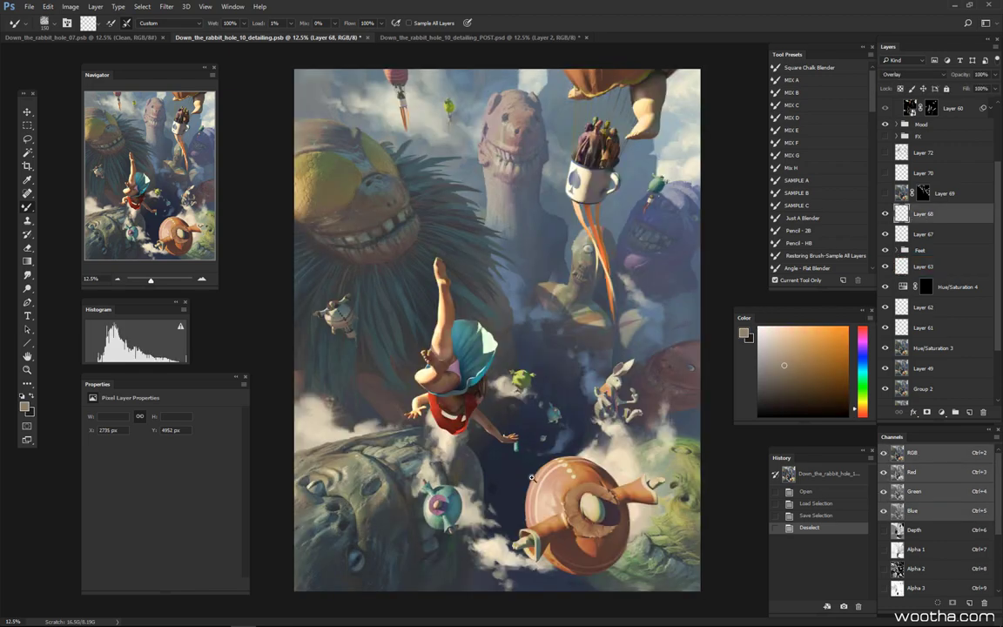
{"action": "scroll", "coordinate": [518, 440], "scroll_direction": "up", "scroll_amount": 5}
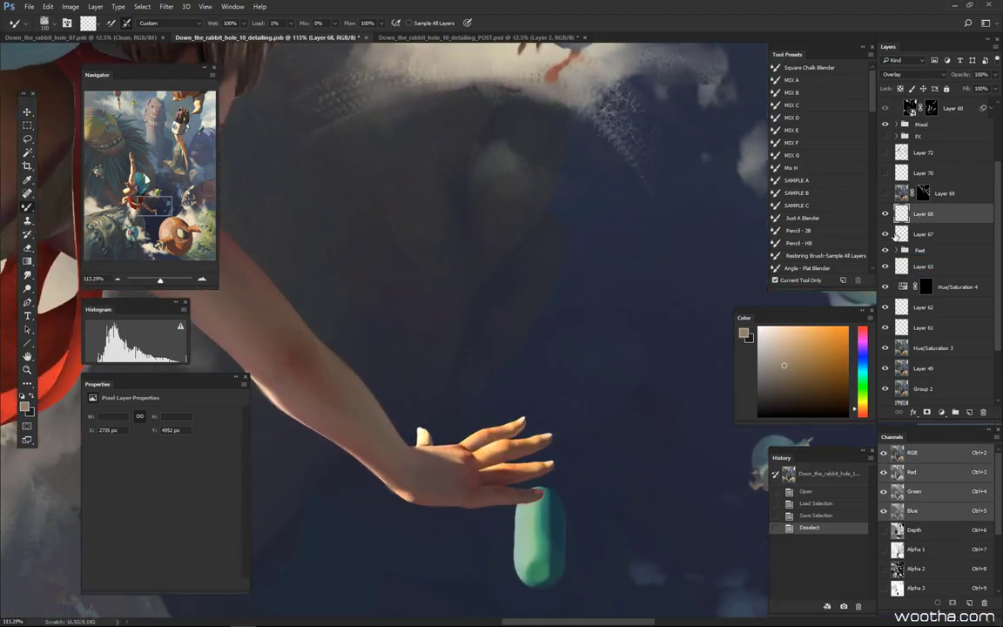
{"action": "left_click", "coordinate": [885, 216]}
{"action": "left_click", "coordinate": [885, 215]}
{"action": "scroll", "coordinate": [559, 358], "scroll_direction": "down", "scroll_amount": 6}
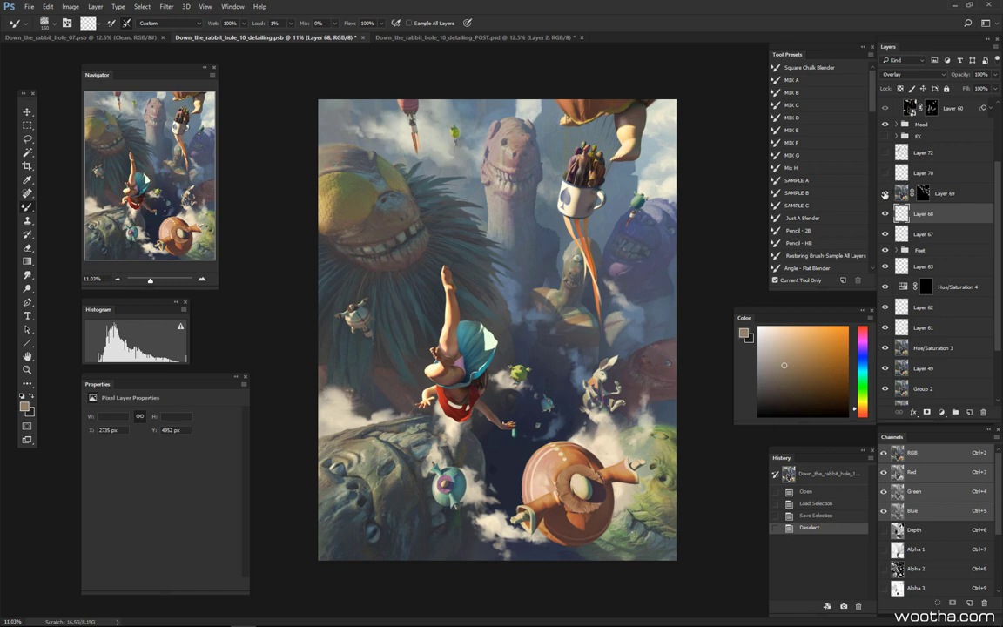
View Layer 69's mask on its own, return to the full image, and examine the masked edges up close
{"action": "left_click", "coordinate": [922, 196], "text": "alt"}
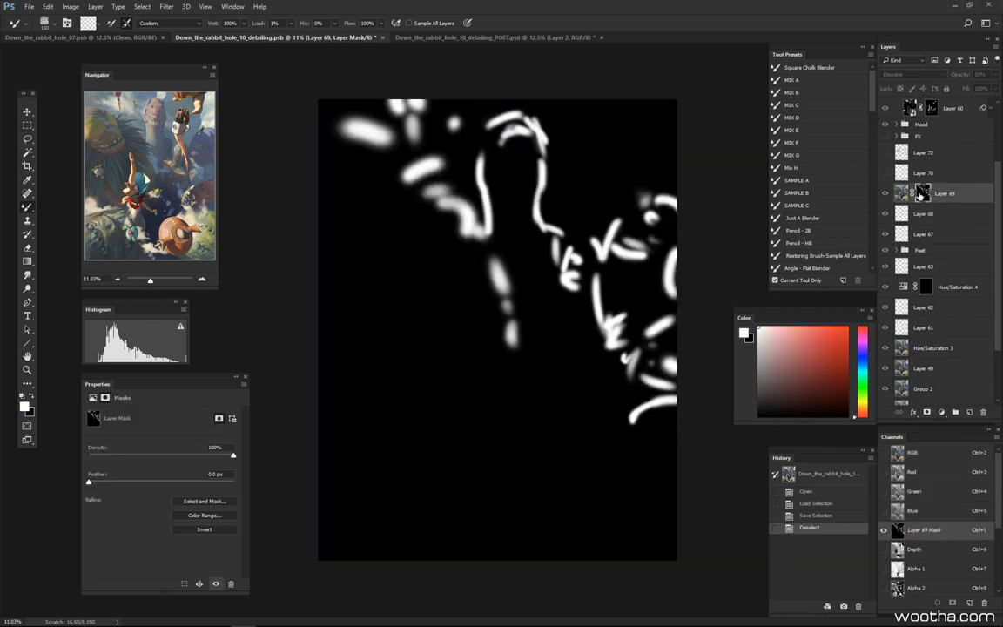
{"action": "left_click", "coordinate": [922, 196], "text": "alt"}
{"action": "scroll", "coordinate": [551, 223], "scroll_direction": "up", "scroll_amount": 3}
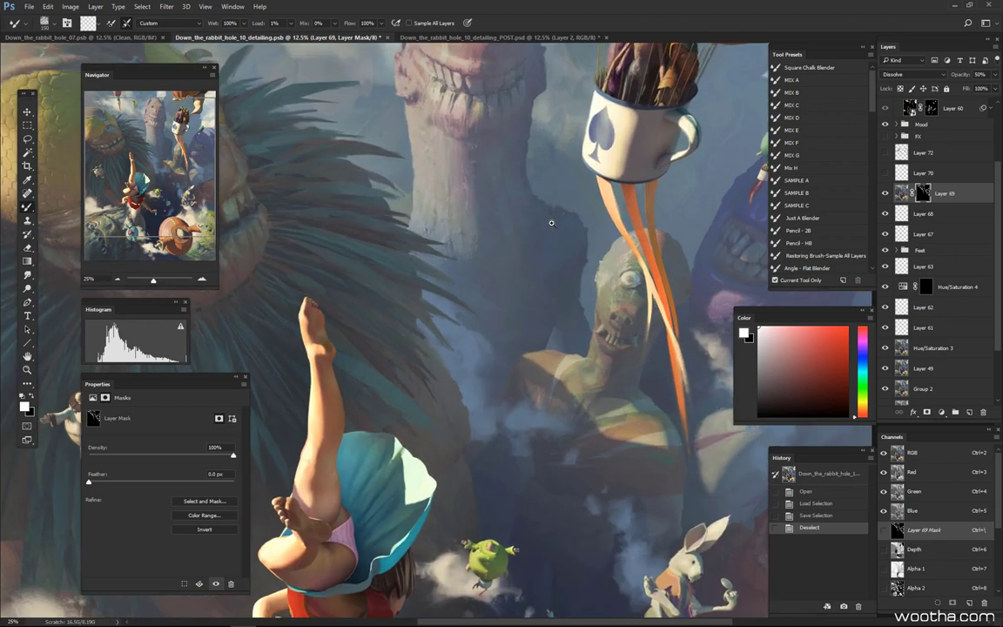
Disable Layer 69's mask and examine the mug, its figures and the orange ribbons up close
{"action": "scroll", "coordinate": [551, 223], "scroll_direction": "up", "scroll_amount": 2}
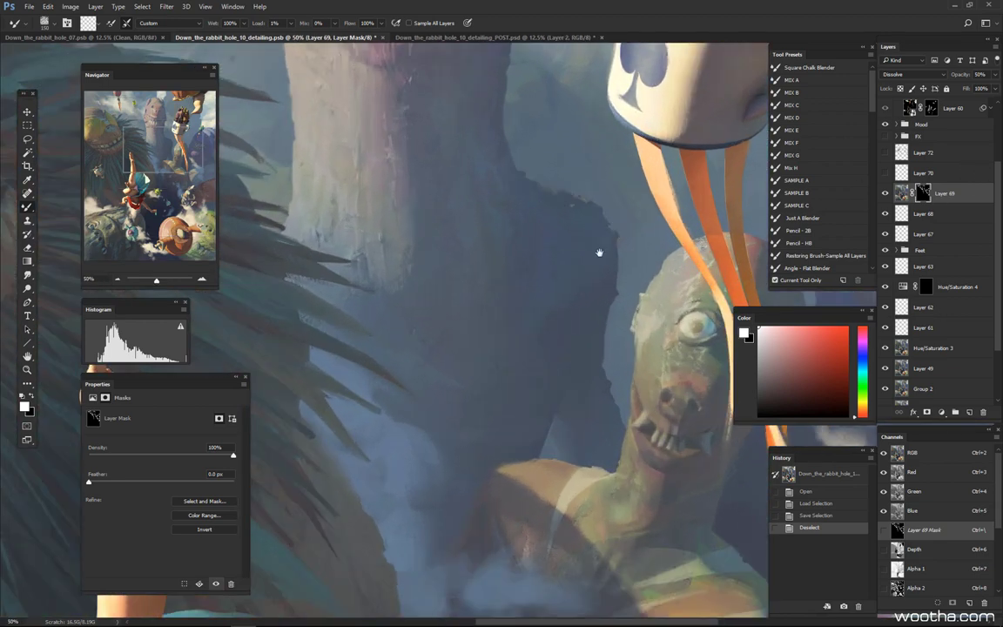
{"action": "left_click_drag", "start_coordinate": [678, 199], "coordinate": [618, 250]}
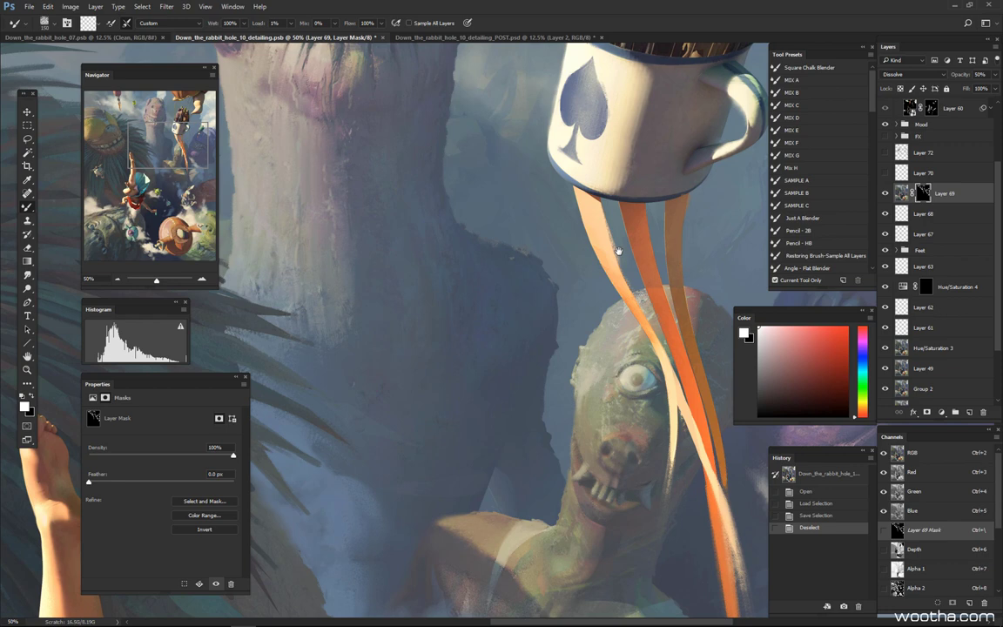
{"action": "left_click", "coordinate": [925, 201], "text": "shift"}
{"action": "left_click_drag", "start_coordinate": [696, 280], "coordinate": [607, 393]}
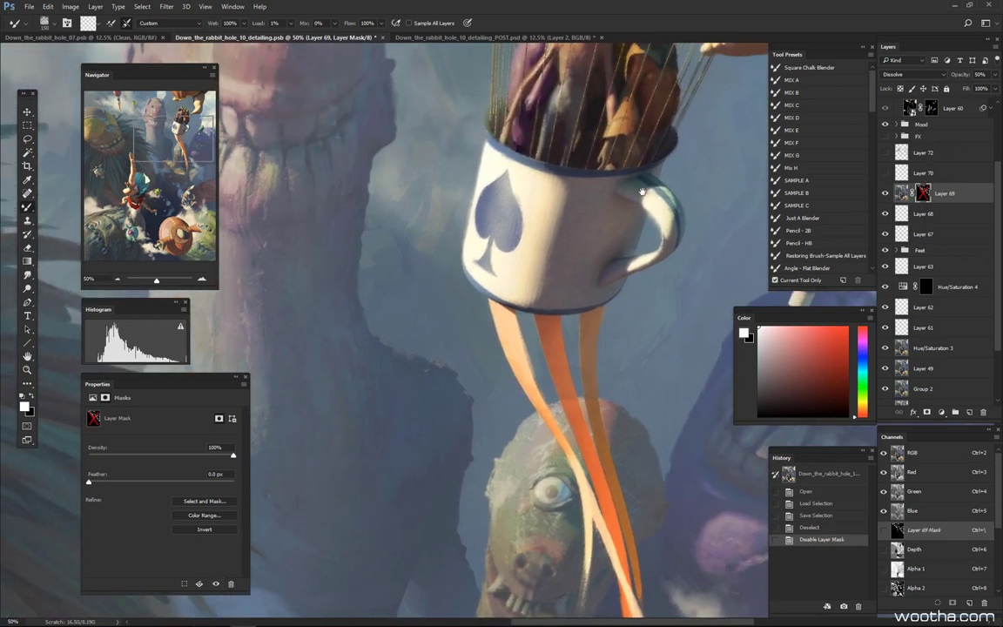
{"action": "left_click_drag", "start_coordinate": [646, 190], "coordinate": [697, 139]}
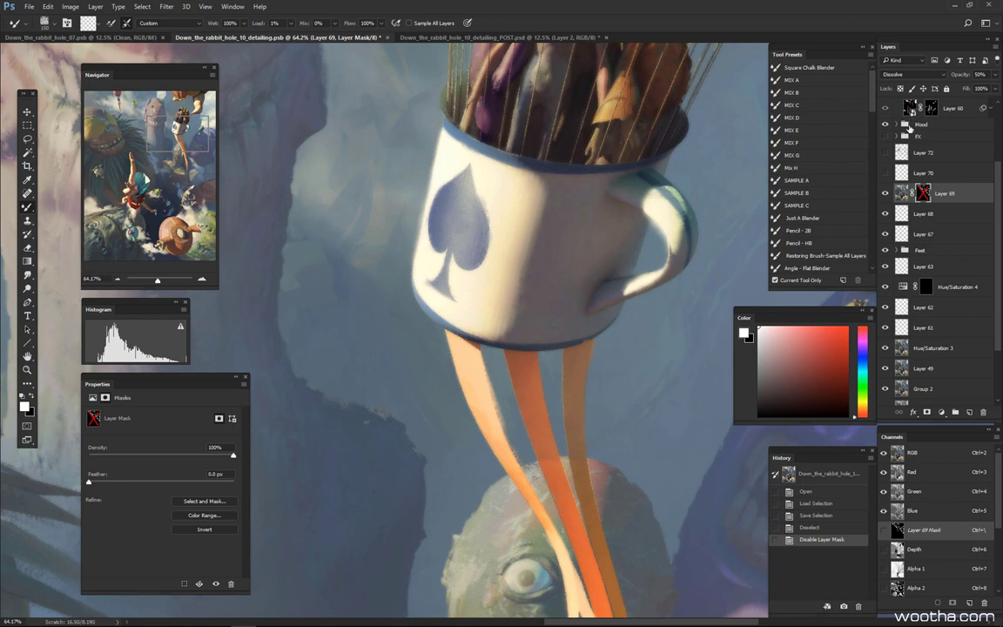
{"action": "left_click_drag", "start_coordinate": [696, 280], "coordinate": [644, 403]}
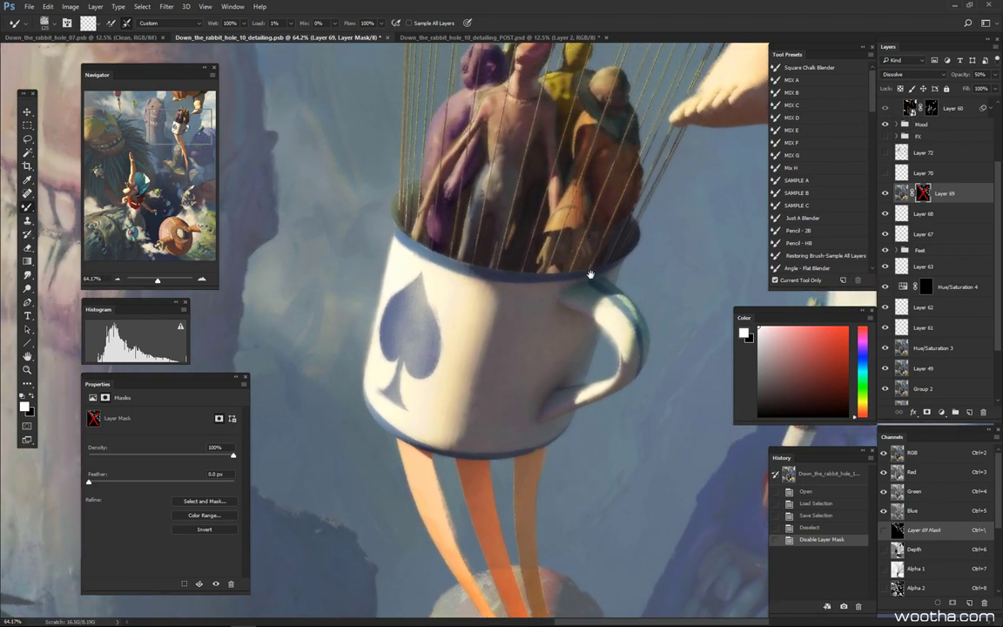
{"action": "left_click_drag", "start_coordinate": [416, 365], "coordinate": [526, 386]}
{"action": "key", "text": "ctrl+1"}
{"action": "left_click_drag", "start_coordinate": [587, 352], "coordinate": [566, 356]}
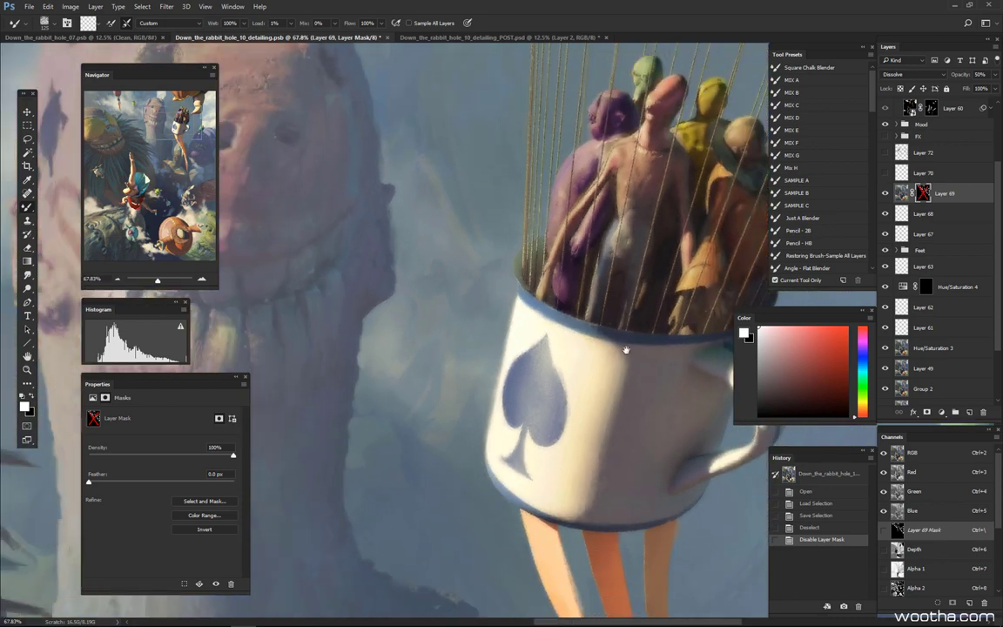
Examine the monster's shaggy fur and the girl's skirt at 100% zoom with Layer 69 unmasked
{"action": "left_click_drag", "start_coordinate": [558, 399], "coordinate": [639, 232]}
{"action": "left_click_drag", "start_coordinate": [573, 430], "coordinate": [665, 224]}
{"action": "left_click_drag", "start_coordinate": [458, 475], "coordinate": [649, 261]}
{"action": "left_click_drag", "start_coordinate": [526, 446], "coordinate": [584, 360]}
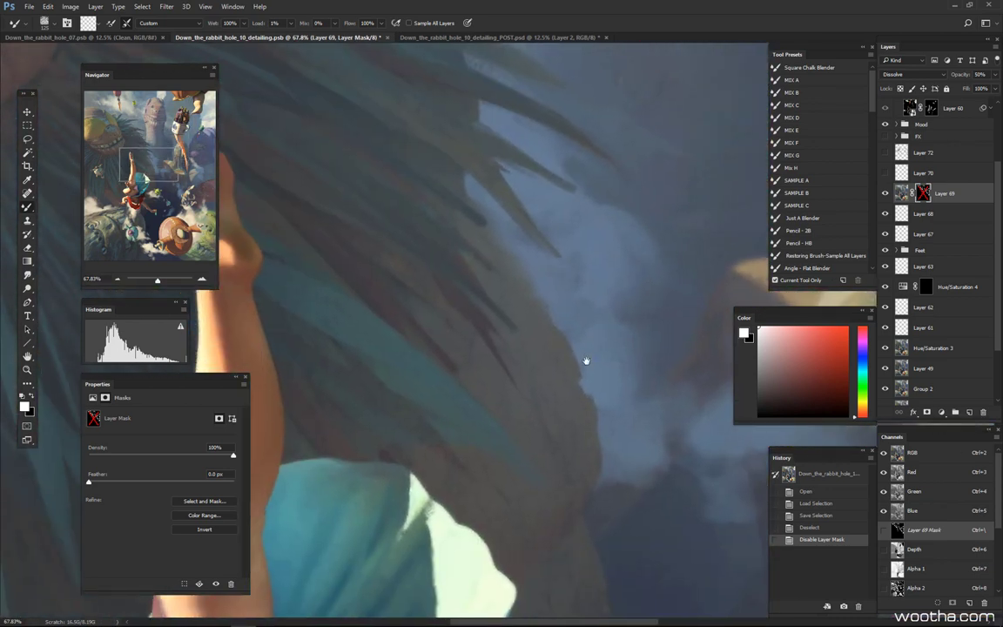
{"action": "left_click", "coordinate": [587, 366], "text": "ctrl"}
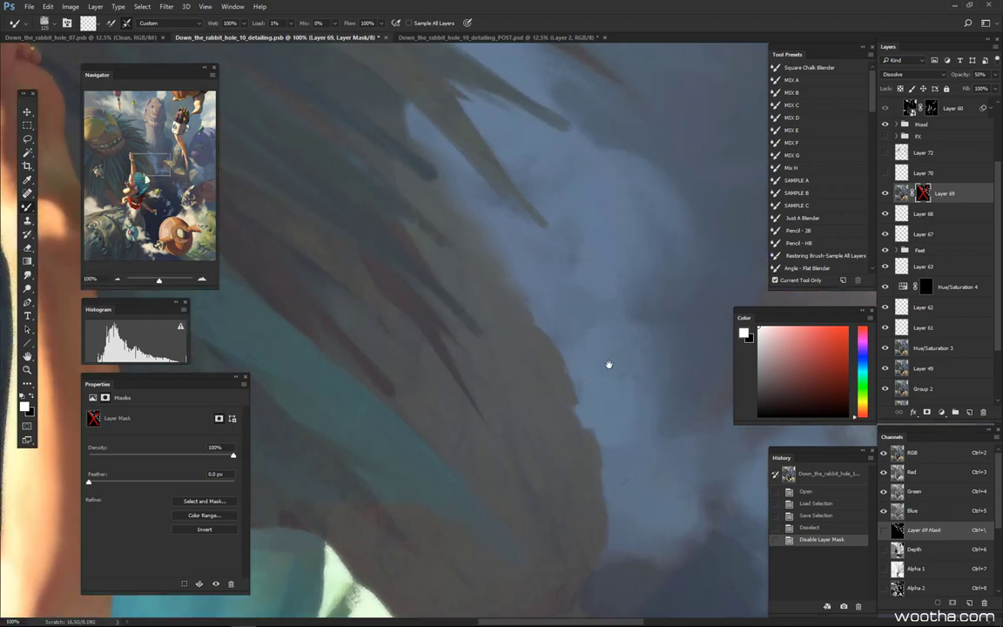
{"action": "left_click_drag", "start_coordinate": [595, 379], "coordinate": [580, 410]}
{"action": "left_click_drag", "start_coordinate": [618, 319], "coordinate": [594, 165]}
{"action": "left_click_drag", "start_coordinate": [620, 514], "coordinate": [668, 289]}
{"action": "left_click_drag", "start_coordinate": [577, 338], "coordinate": [623, 368]}
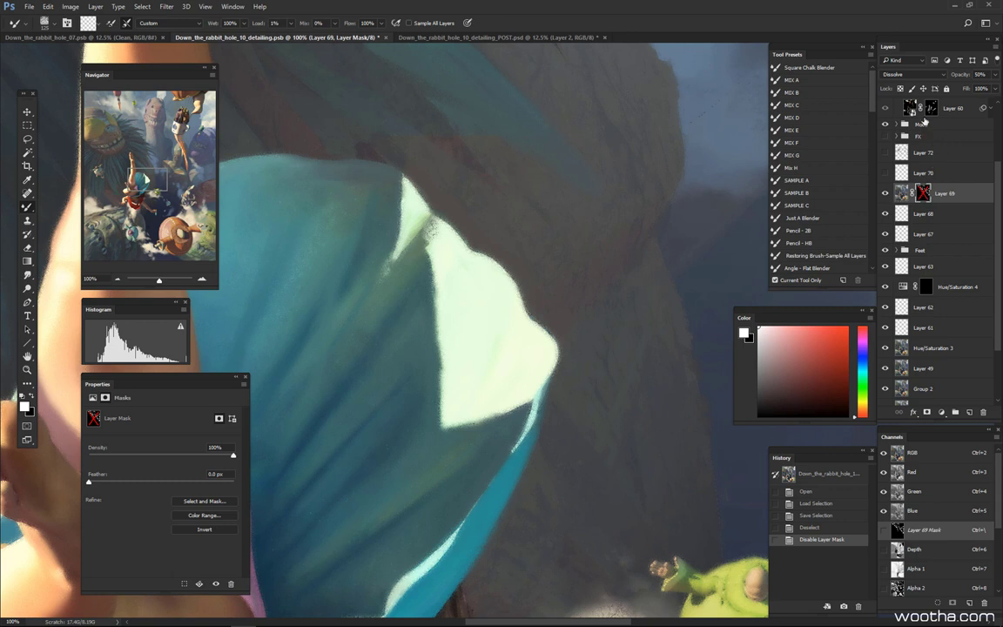
Set Layer 69's blending mode to Normal and its opacity to 100%, and examine the effect on the girl
{"action": "left_click", "coordinate": [906, 75]}
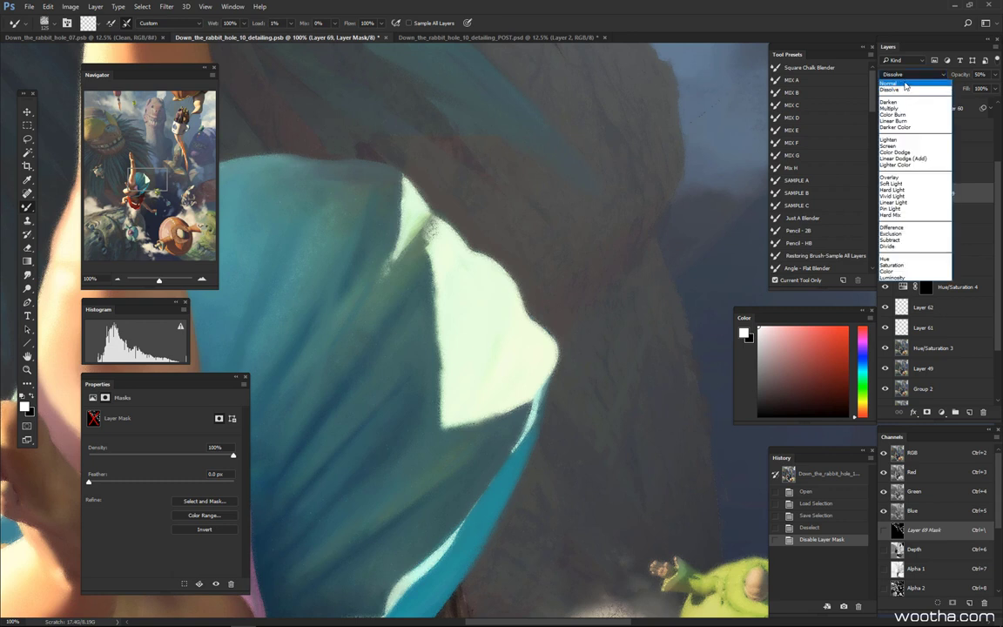
{"action": "left_click", "coordinate": [905, 84]}
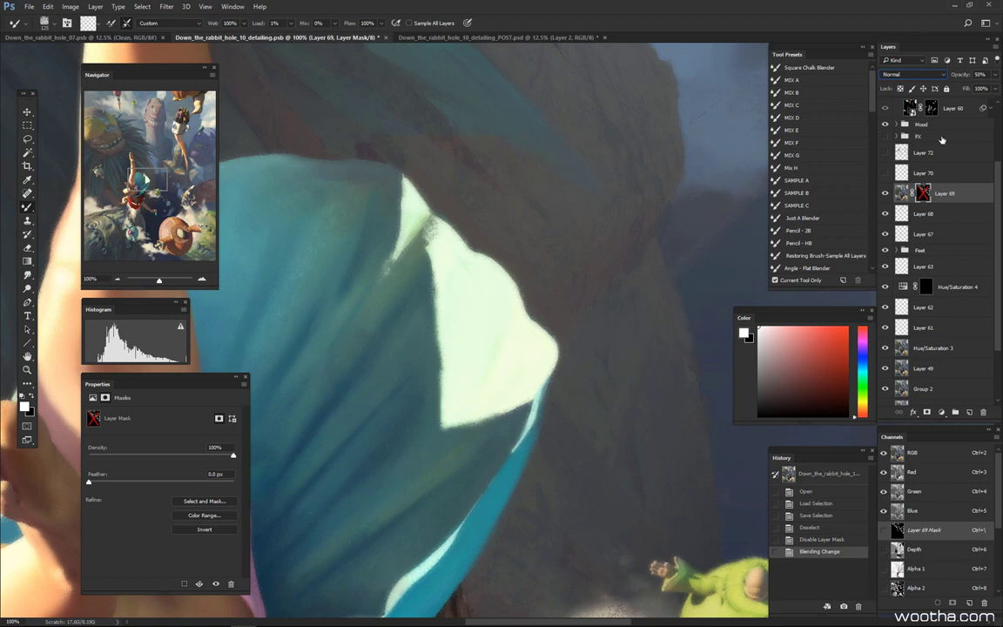
{"action": "left_click_drag", "start_coordinate": [959, 76], "coordinate": [999, 76]}
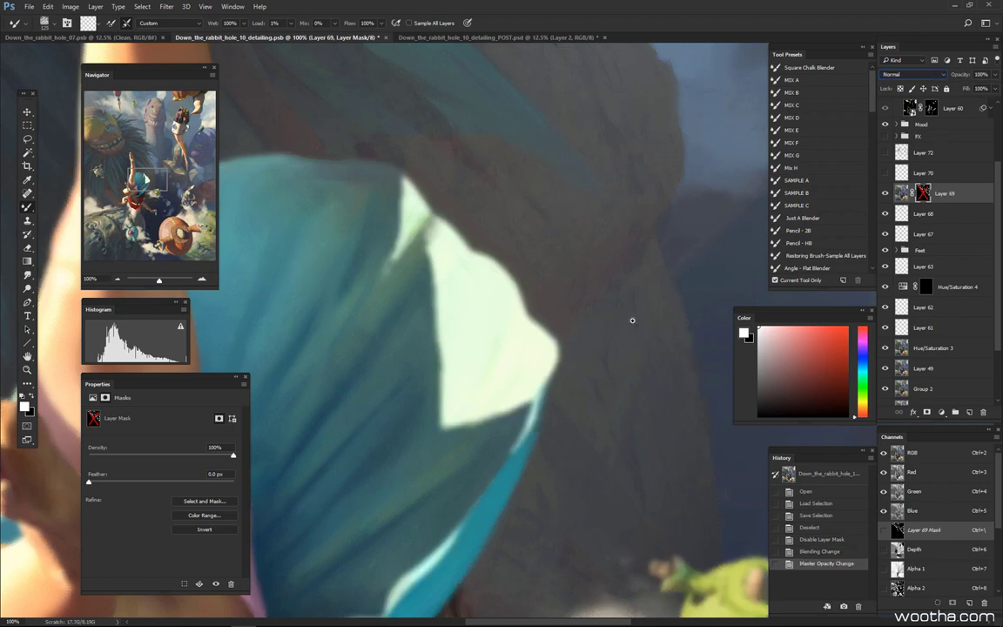
{"action": "left_click_drag", "start_coordinate": [575, 352], "coordinate": [533, 371]}
{"action": "scroll", "coordinate": [608, 367], "scroll_direction": "down", "scroll_amount": 5}
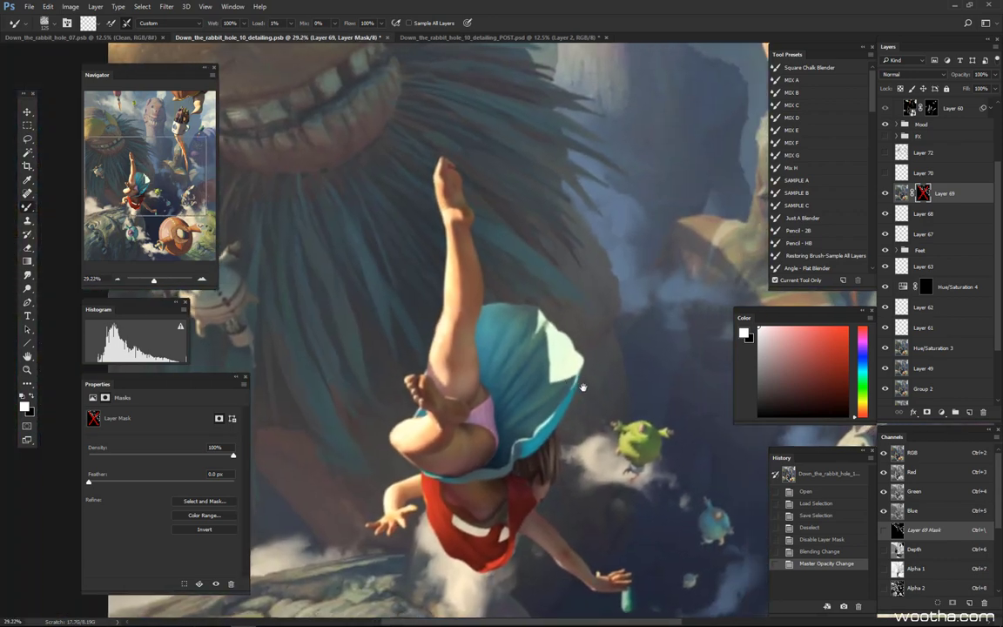
{"action": "scroll", "coordinate": [614, 398], "scroll_direction": "up", "scroll_amount": 2}
{"action": "scroll", "coordinate": [617, 407], "scroll_direction": "up", "scroll_amount": 1}
{"action": "scroll", "coordinate": [620, 416], "scroll_direction": "down", "scroll_amount": 3}
{"action": "scroll", "coordinate": [662, 374], "scroll_direction": "up", "scroll_amount": 4}
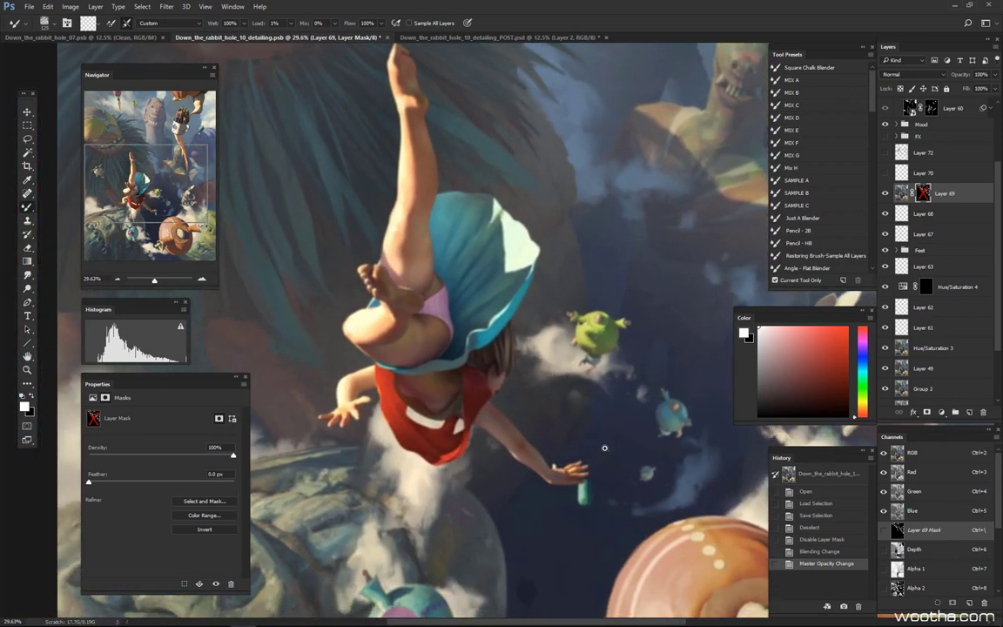
Set Layer 69's blending mode to Dissolve and its opacity to 53%, and examine the girl's arm, shirt and face
{"action": "left_click", "coordinate": [918, 77]}
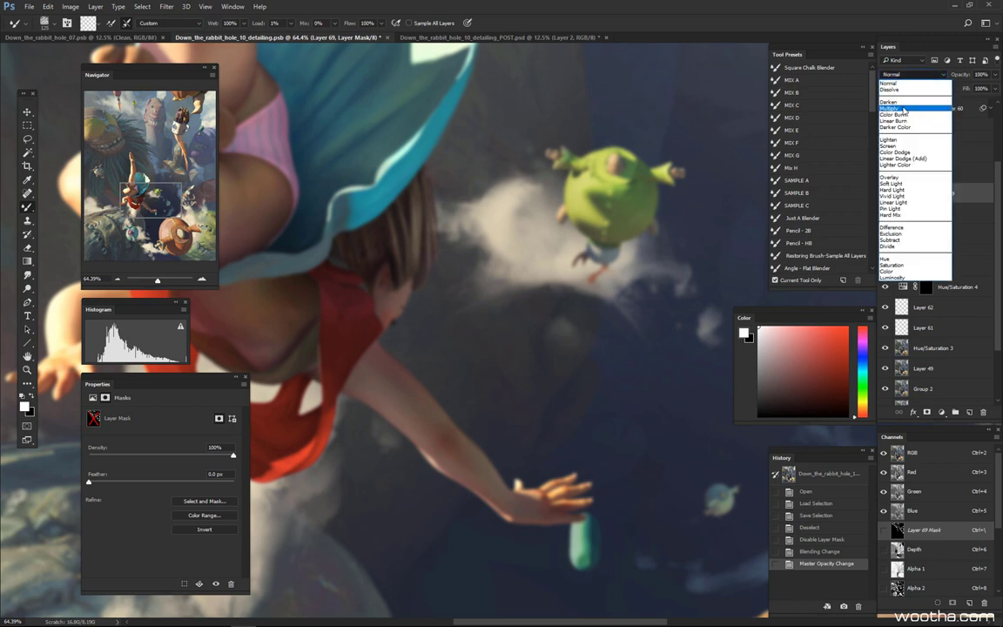
{"action": "left_click", "coordinate": [903, 90]}
{"action": "left_click_drag", "start_coordinate": [448, 432], "coordinate": [502, 410]}
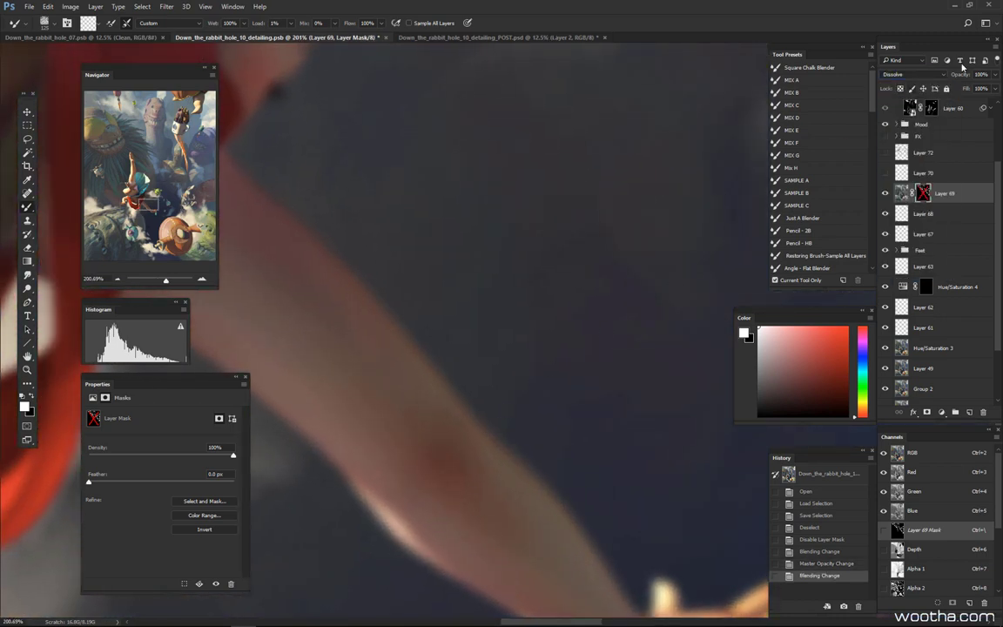
{"action": "left_click_drag", "start_coordinate": [962, 75], "coordinate": [927, 87]}
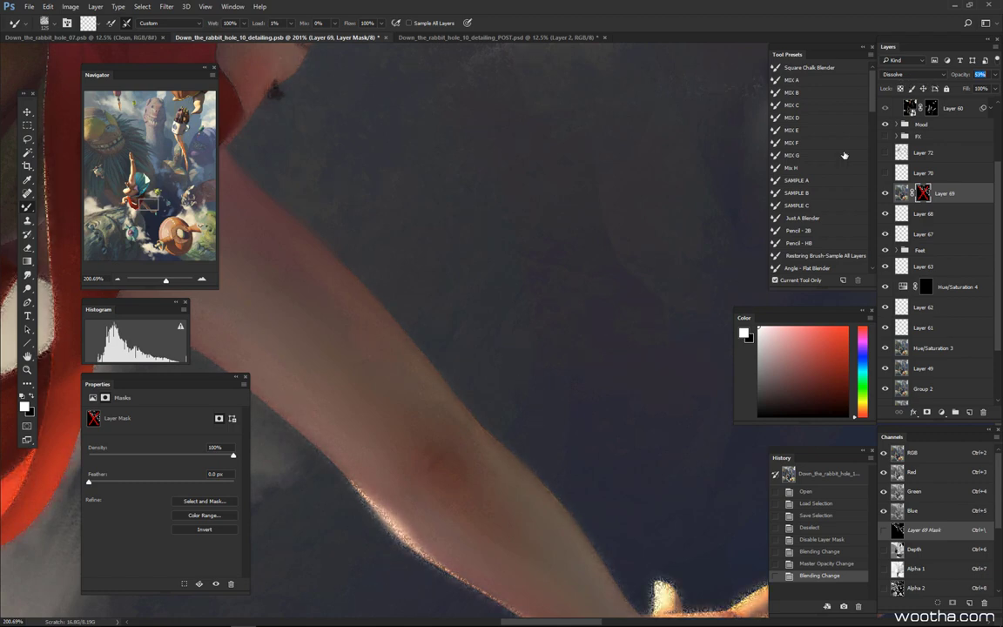
{"action": "left_click_drag", "start_coordinate": [523, 384], "coordinate": [577, 459]}
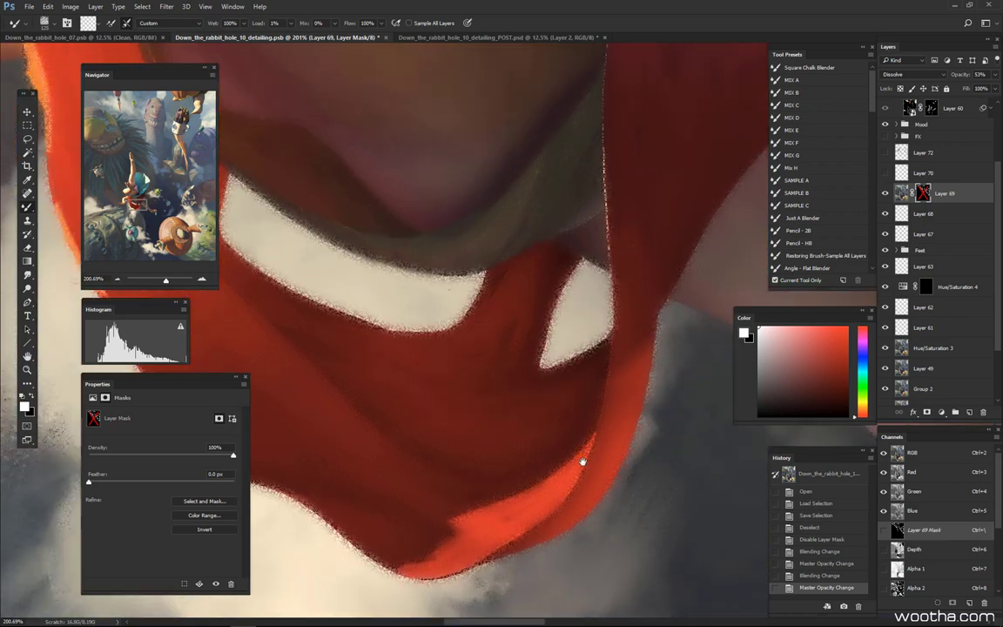
{"action": "left_click_drag", "start_coordinate": [663, 212], "coordinate": [521, 513]}
{"action": "left_click_drag", "start_coordinate": [752, 279], "coordinate": [646, 325]}
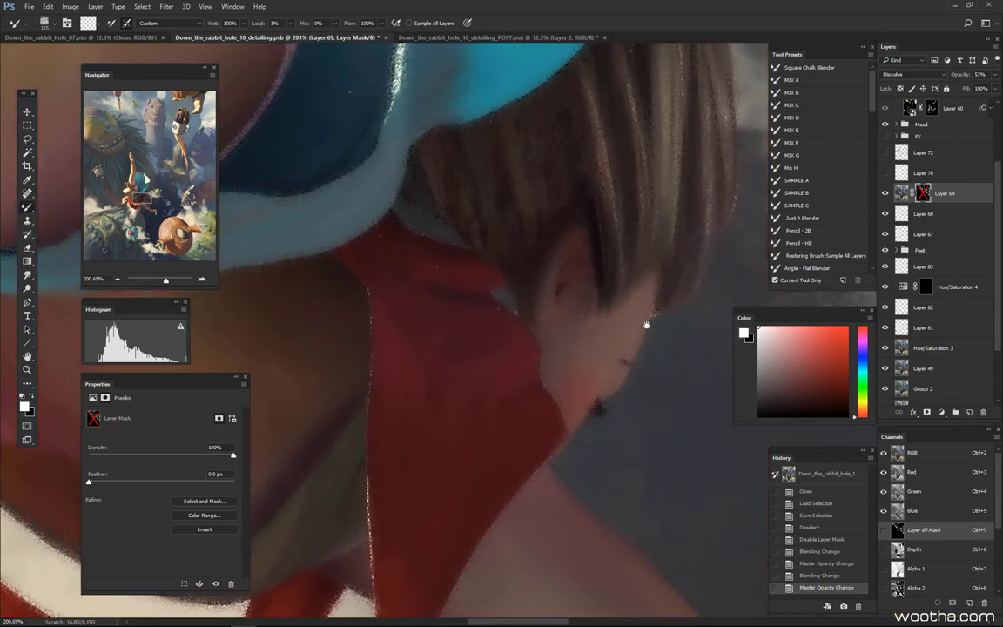
Compare the girl's head with Layer 69 off and on, and set the layer's opacity to 50%
{"action": "left_click", "coordinate": [885, 194]}
{"action": "left_click", "coordinate": [885, 195]}
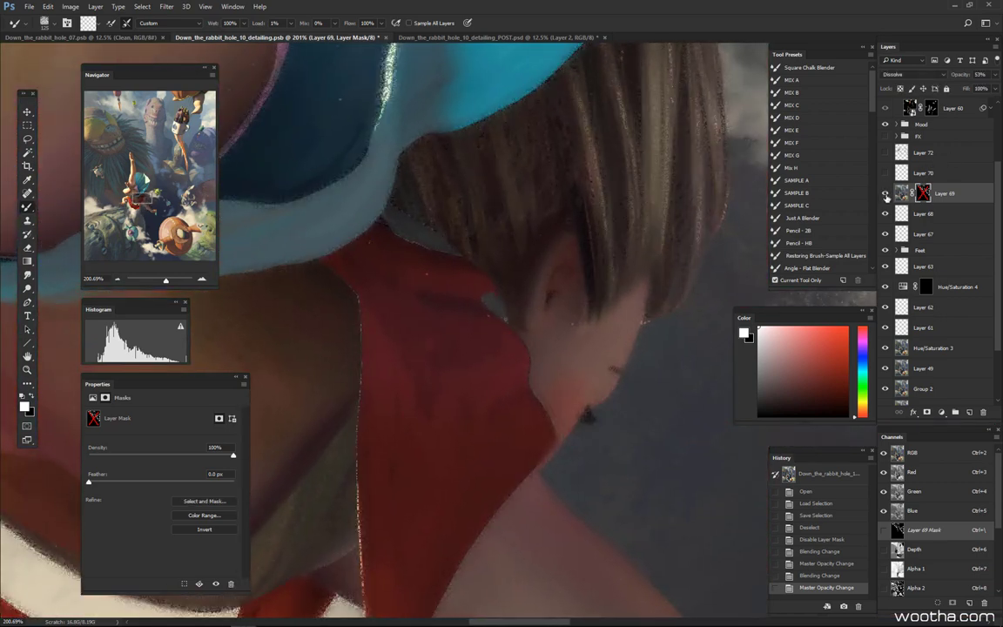
{"action": "left_click_drag", "start_coordinate": [963, 76], "coordinate": [958, 77]}
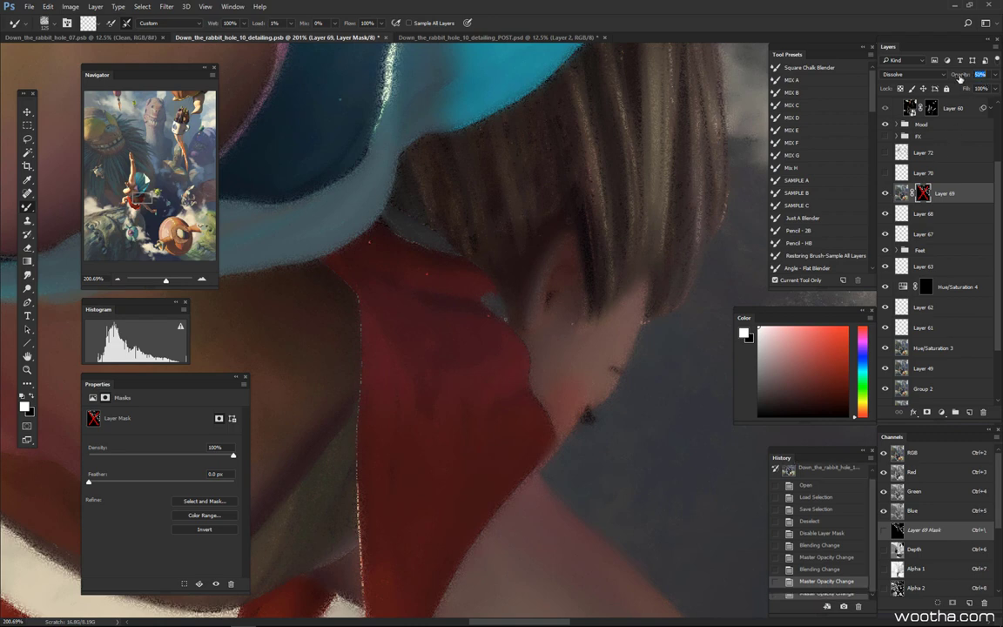
{"action": "left_click_drag", "start_coordinate": [677, 338], "coordinate": [597, 311]}
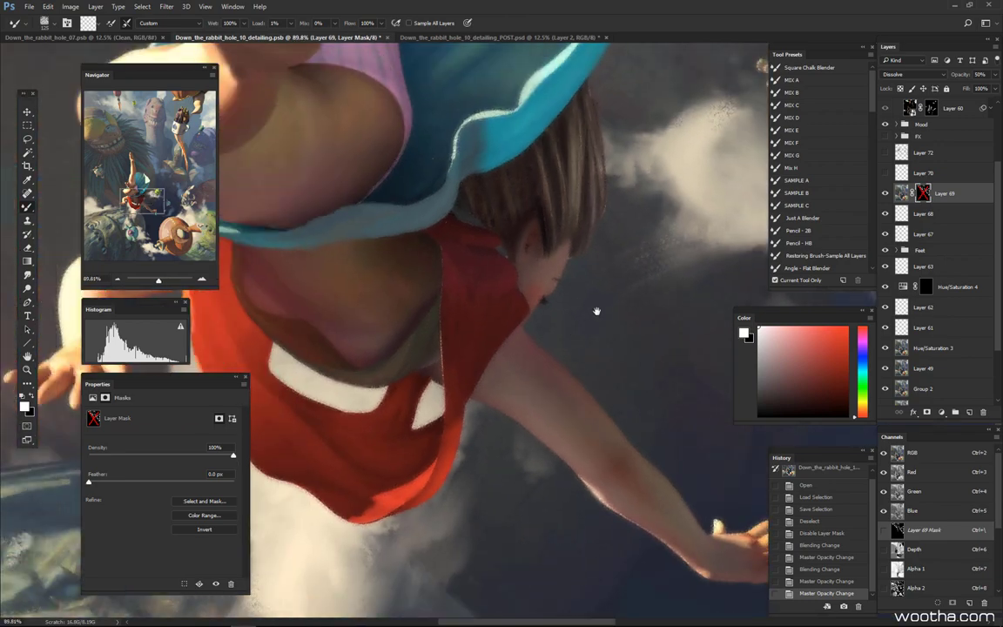
{"action": "scroll", "coordinate": [596, 311], "scroll_direction": "up", "scroll_amount": 5}
Re-enable Layer 69's mask, view it on its own briefly and return to the image around the rabbit
{"action": "left_click", "coordinate": [925, 193], "text": "shift"}
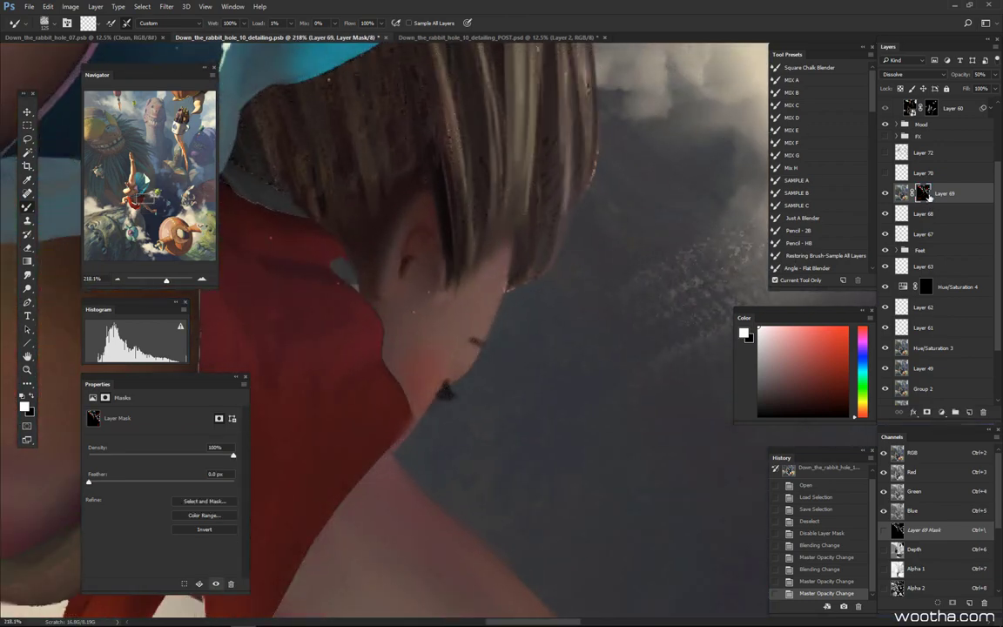
{"action": "left_click", "coordinate": [925, 196], "text": "alt"}
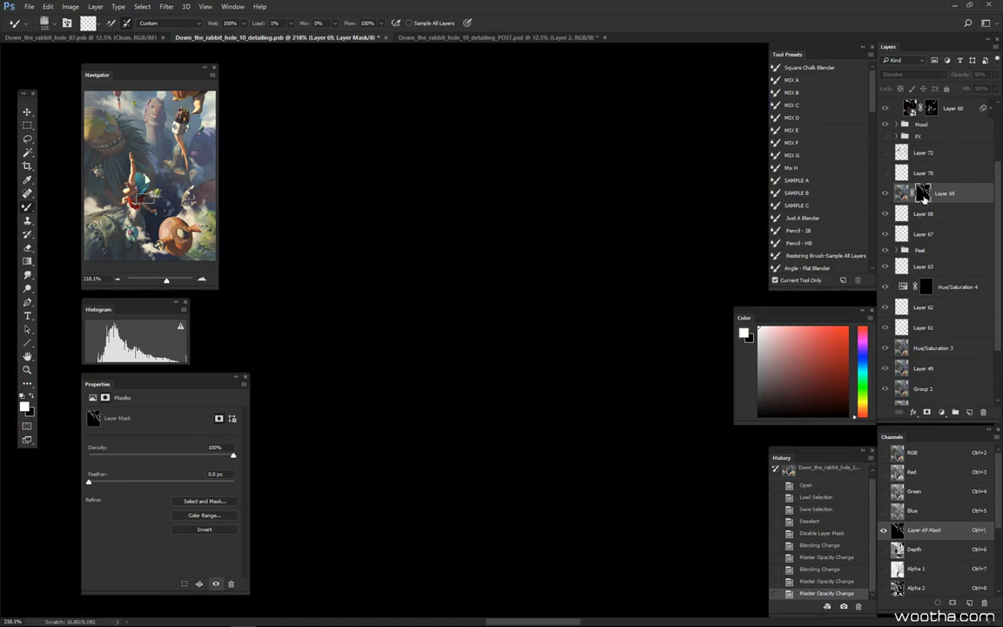
{"action": "left_click", "coordinate": [925, 197], "text": "alt"}
{"action": "scroll", "coordinate": [649, 318], "scroll_direction": "down", "scroll_amount": 8}
{"action": "left_click_drag", "start_coordinate": [670, 302], "coordinate": [435, 396]}
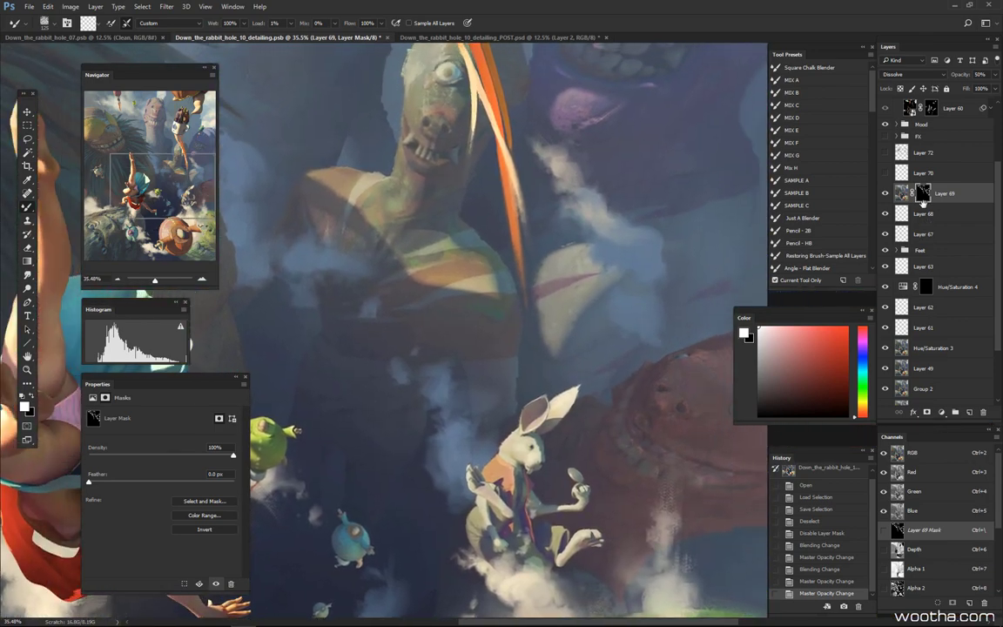
Examine the strokes in Layer 69's mask on its own and compare the masked areas around the background monsters in the image
{"action": "left_click", "coordinate": [924, 195], "text": "alt"}
{"action": "left_click_drag", "start_coordinate": [557, 264], "coordinate": [694, 321]}
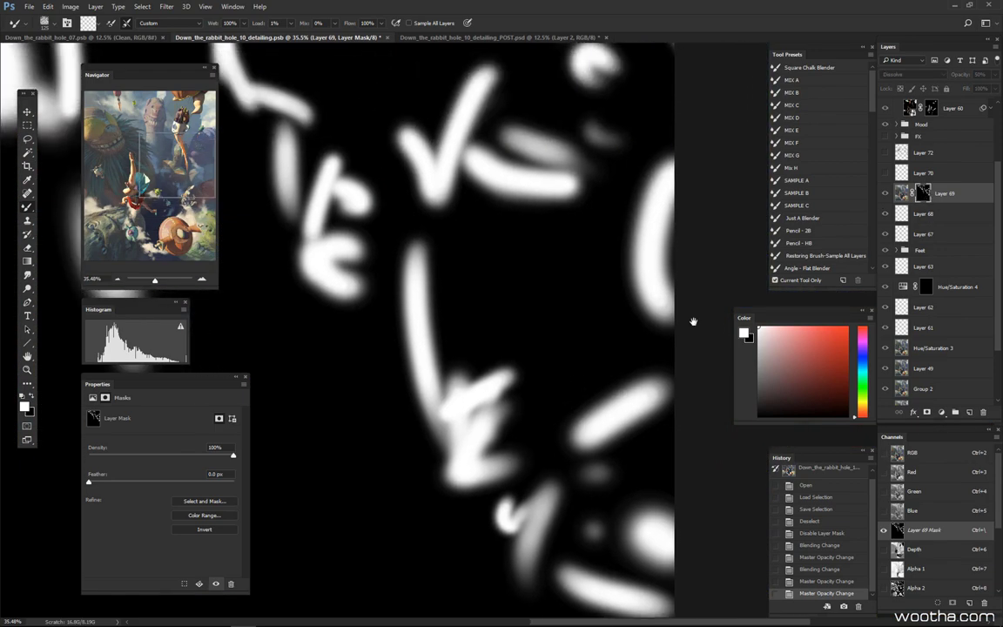
{"action": "left_click", "coordinate": [925, 194], "text": "alt"}
{"action": "left_click_drag", "start_coordinate": [611, 316], "coordinate": [674, 418]}
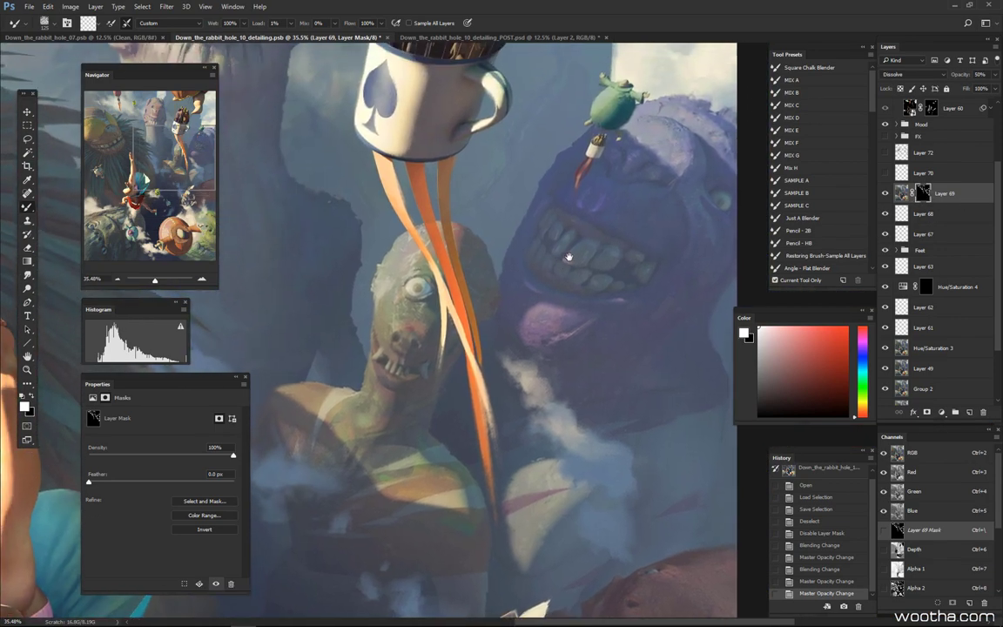
{"action": "scroll", "coordinate": [569, 256], "scroll_direction": "up", "scroll_amount": 2}
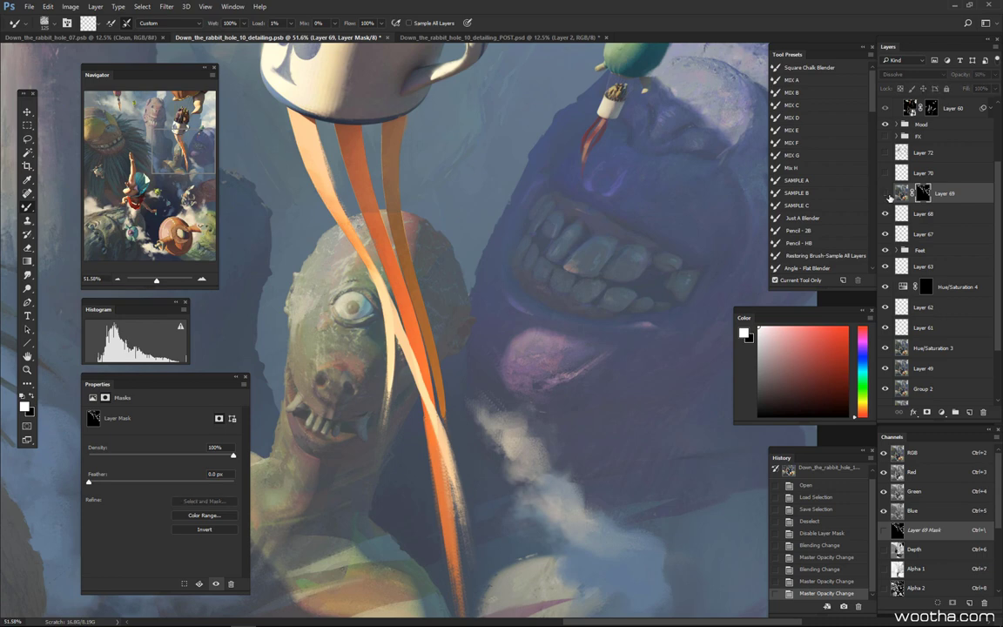
{"action": "key", "text": "ctrl+0"}
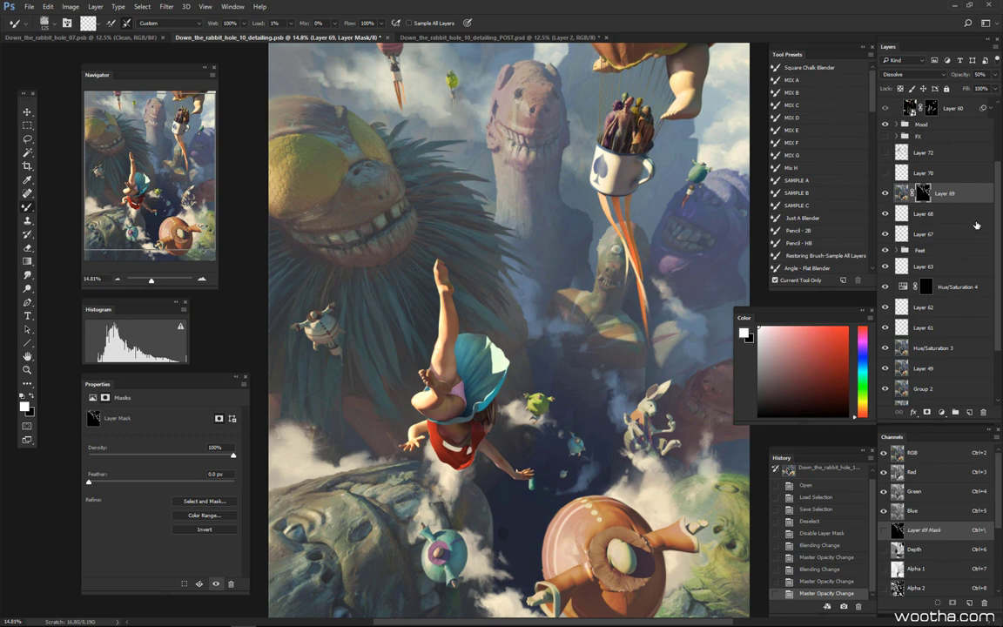
Group the layers from Layer 61 through Layer 69 and show Layer 70 above the group
{"action": "left_click", "coordinate": [946, 328], "text": "ctrl"}
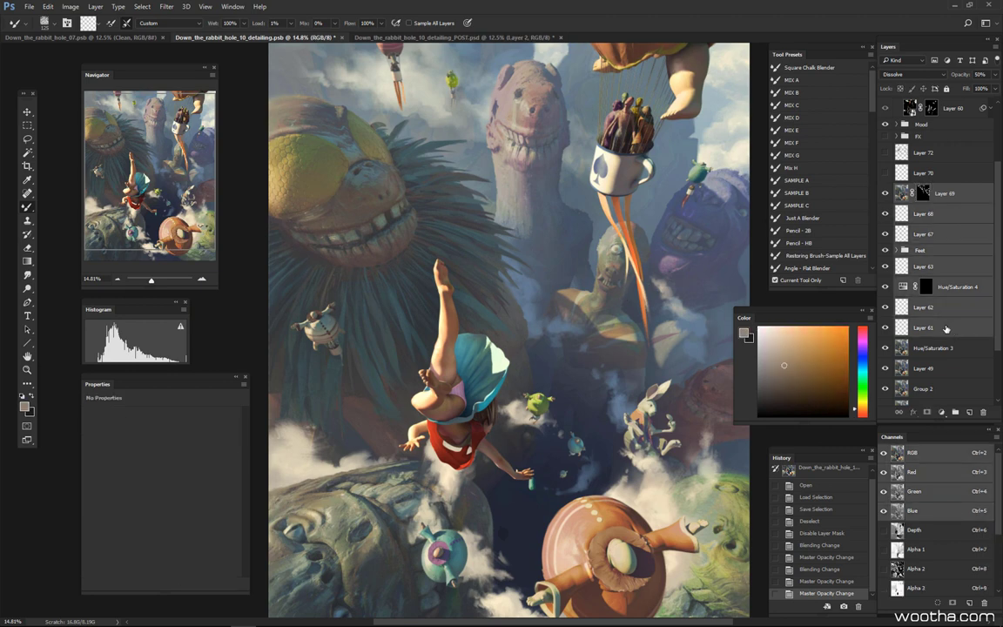
{"action": "key", "text": "ctrl+g"}
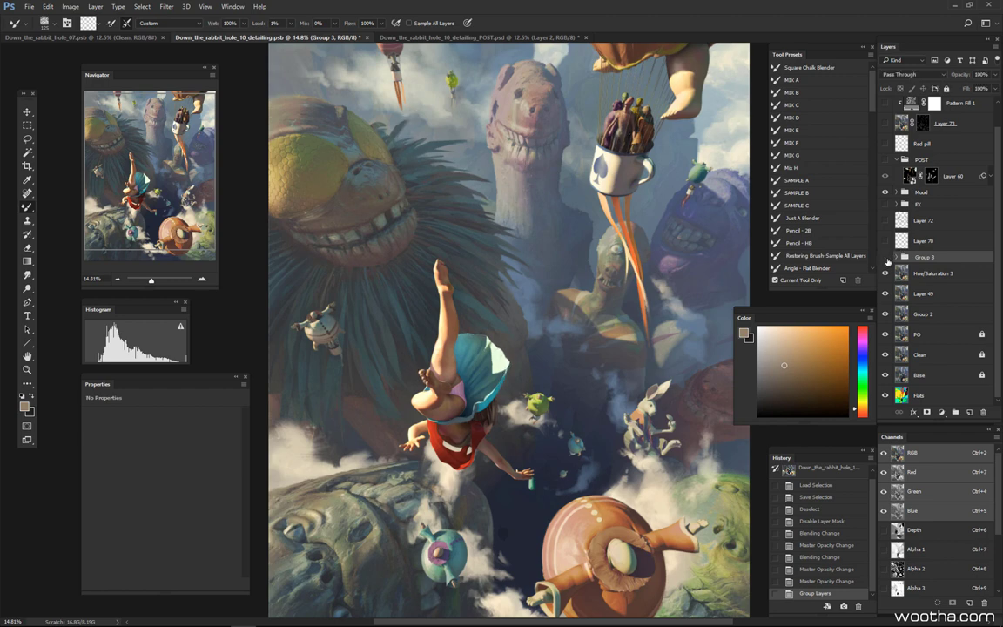
{"action": "left_click_drag", "start_coordinate": [686, 279], "coordinate": [645, 338]}
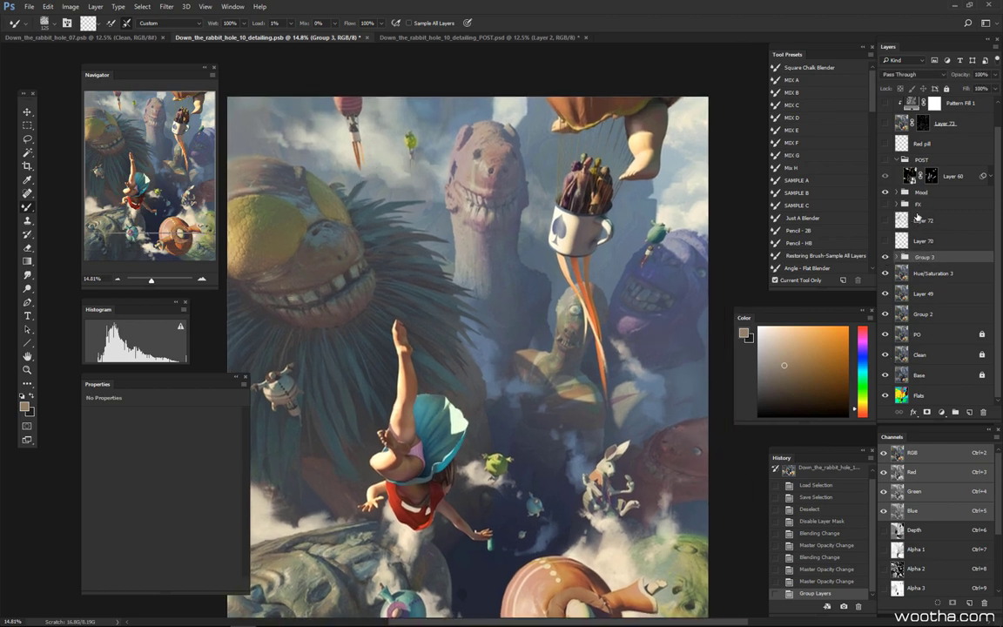
{"action": "left_click", "coordinate": [885, 240]}
Restore the document to its opened state from the history and hide every layer above Layer 49
{"action": "key", "text": "ctrl+alt+z"}
{"action": "key", "text": "ctrl+alt+z"}
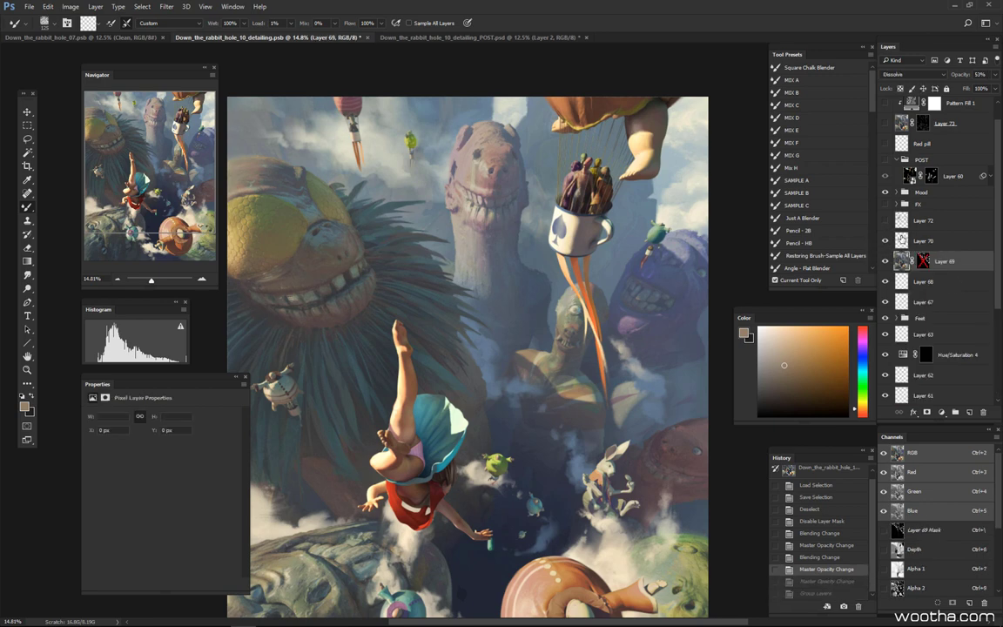
{"action": "left_click", "coordinate": [789, 469]}
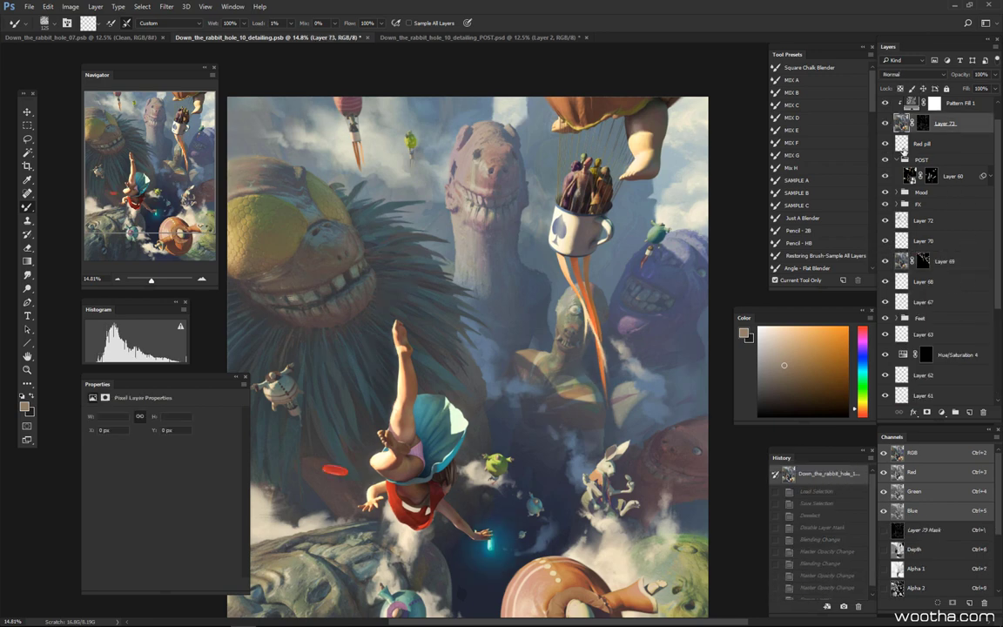
{"action": "left_click_drag", "start_coordinate": [998, 173], "coordinate": [998, 139]}
{"action": "left_click_drag", "start_coordinate": [886, 128], "coordinate": [897, 362]}
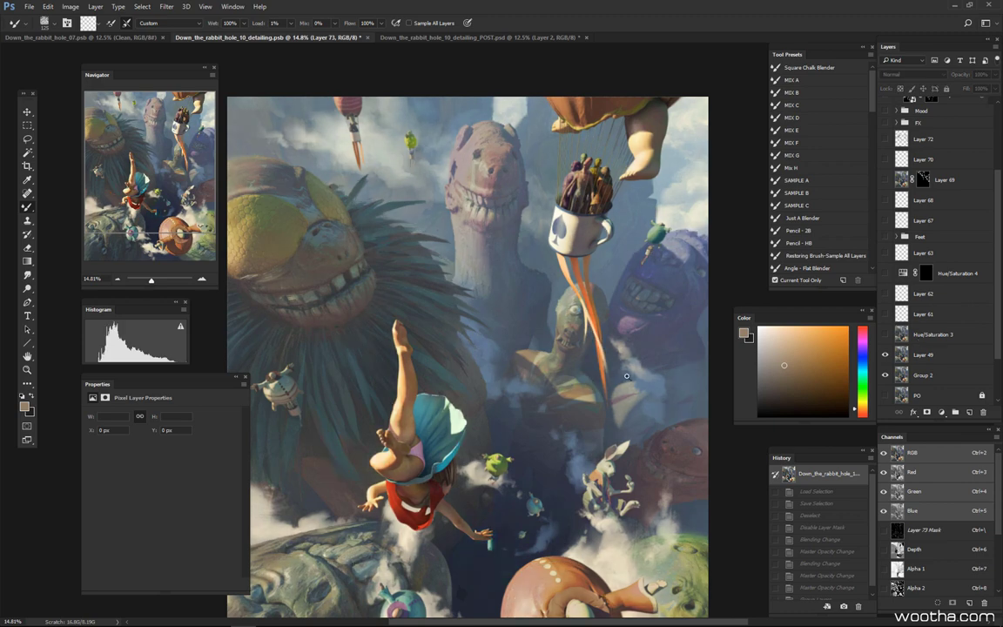
Show the Mood group, the PO and Clean layers, and every layer from Hue/Saturation 3 up through Layer 69
{"action": "scroll", "coordinate": [549, 336], "scroll_direction": "down", "scroll_amount": 5}
{"action": "left_click_drag", "start_coordinate": [999, 222], "coordinate": [999, 175]}
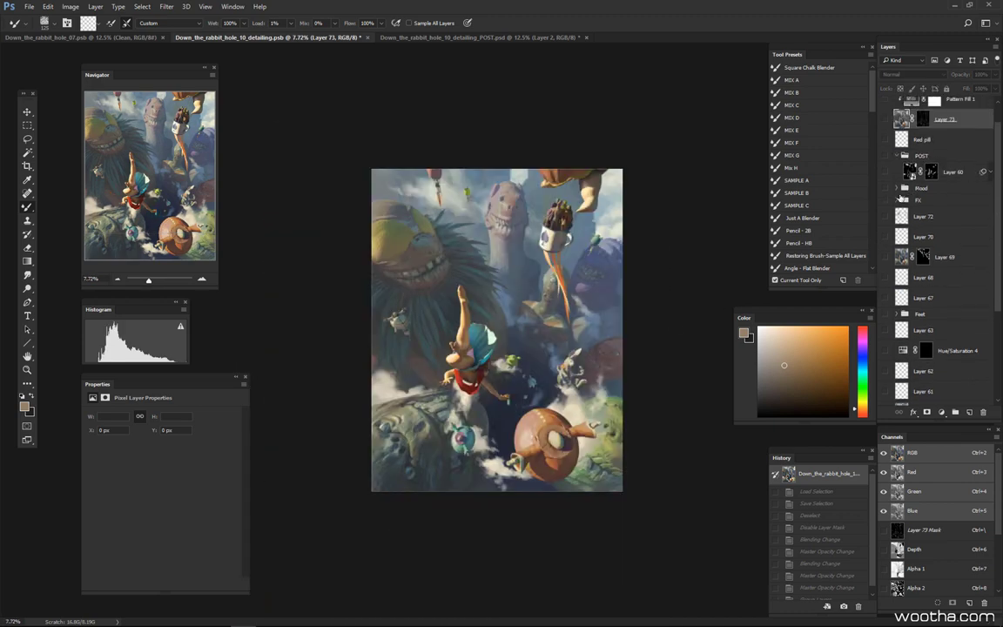
{"action": "left_click", "coordinate": [886, 188]}
{"action": "scroll", "coordinate": [1000, 299], "scroll_direction": "down", "scroll_amount": 4}
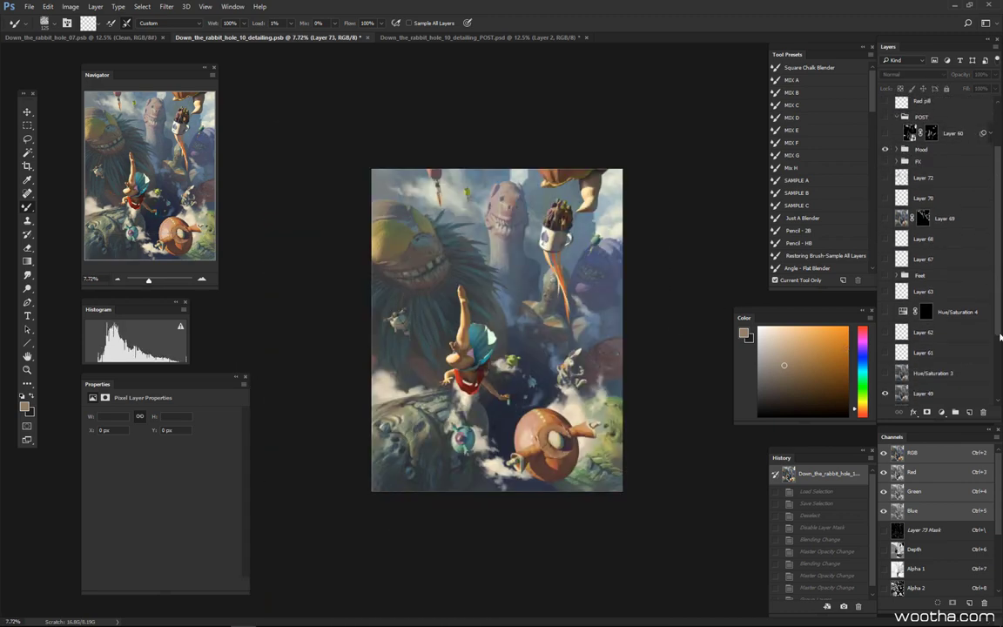
{"action": "scroll", "coordinate": [999, 324], "scroll_direction": "down", "scroll_amount": 2}
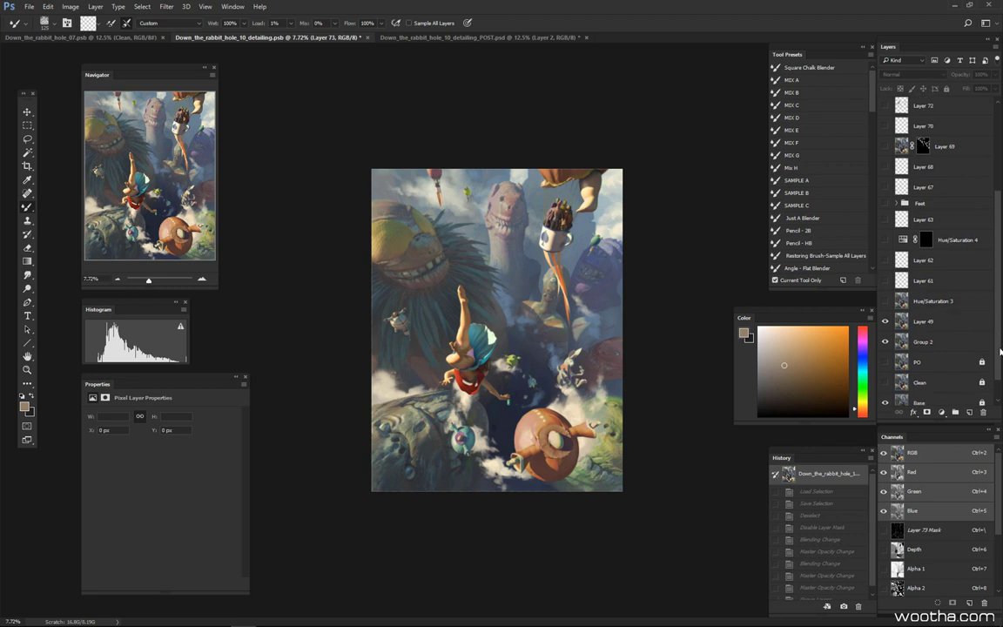
{"action": "scroll", "coordinate": [889, 331], "scroll_direction": "up", "scroll_amount": 3}
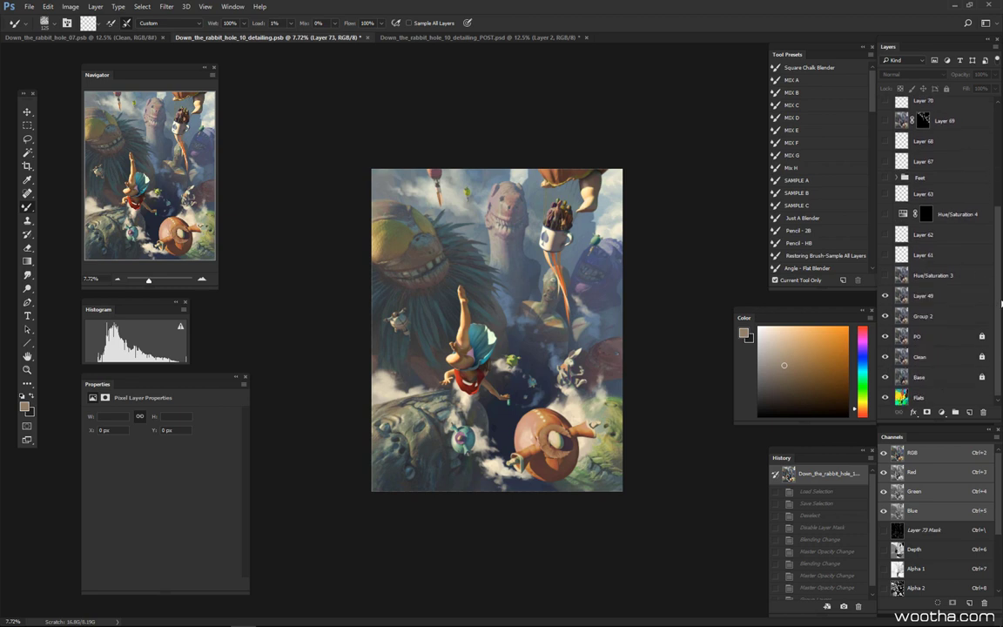
{"action": "left_click_drag", "start_coordinate": [890, 335], "coordinate": [889, 184]}
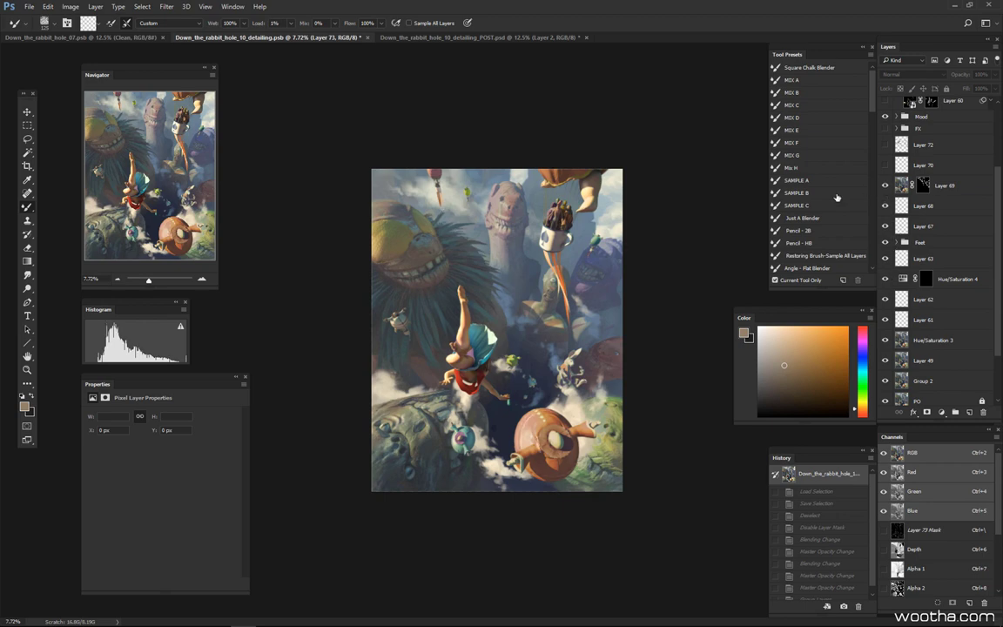
Show Layer 70, Layer 72, the FX group and the POST group together with its Layer 60
{"action": "left_click_drag", "start_coordinate": [580, 305], "coordinate": [662, 305]}
{"action": "left_click", "coordinate": [924, 166]}
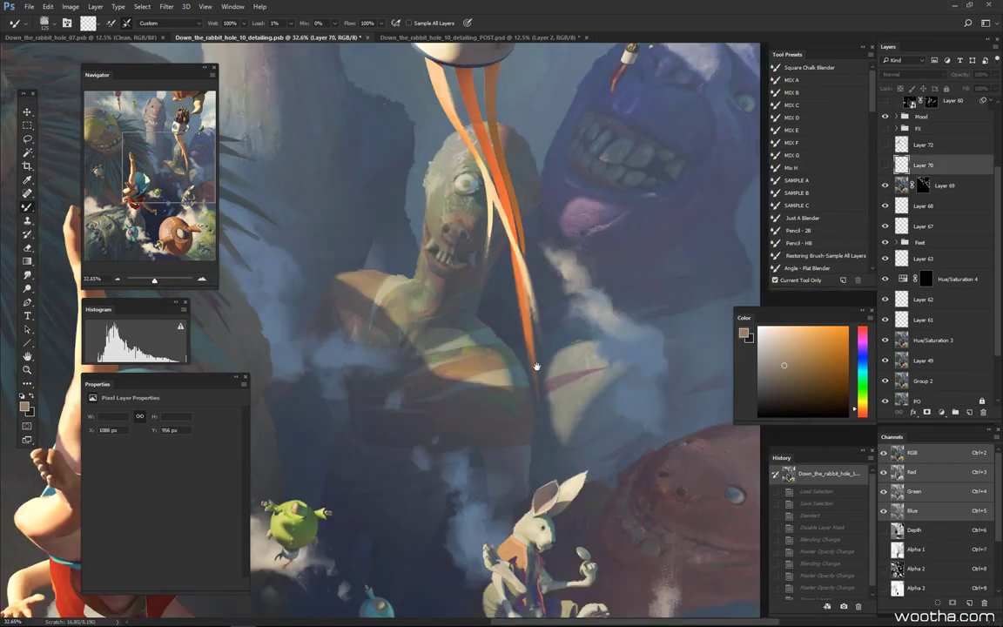
{"action": "key", "text": "ctrl+0"}
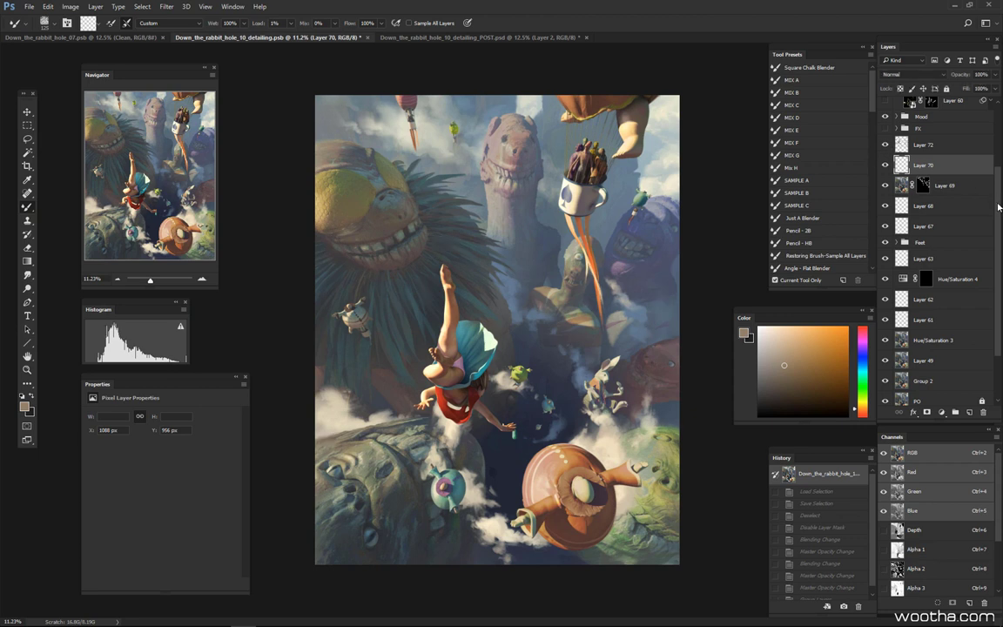
{"action": "scroll", "coordinate": [947, 183], "scroll_direction": "up", "scroll_amount": 3}
{"action": "left_click", "coordinate": [886, 220]}
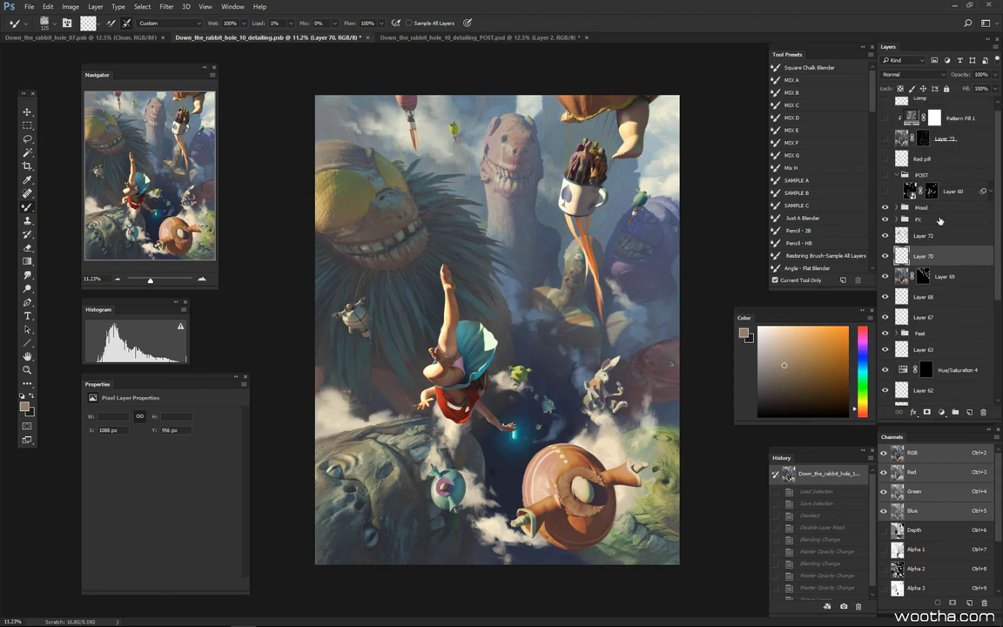
{"action": "scroll", "coordinate": [912, 193], "scroll_direction": "up", "scroll_amount": 1}
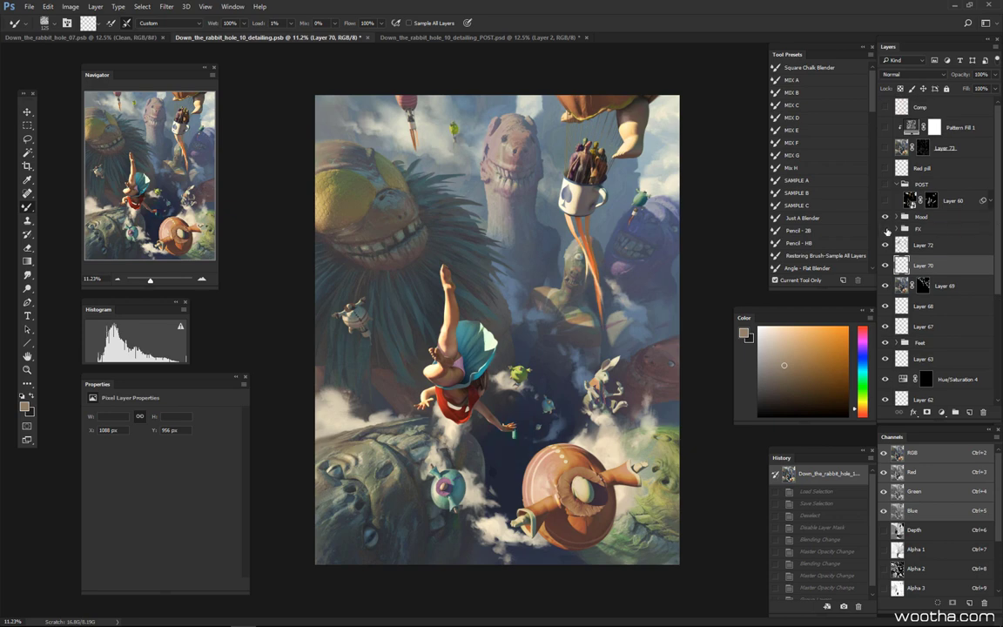
{"action": "left_click", "coordinate": [886, 185]}
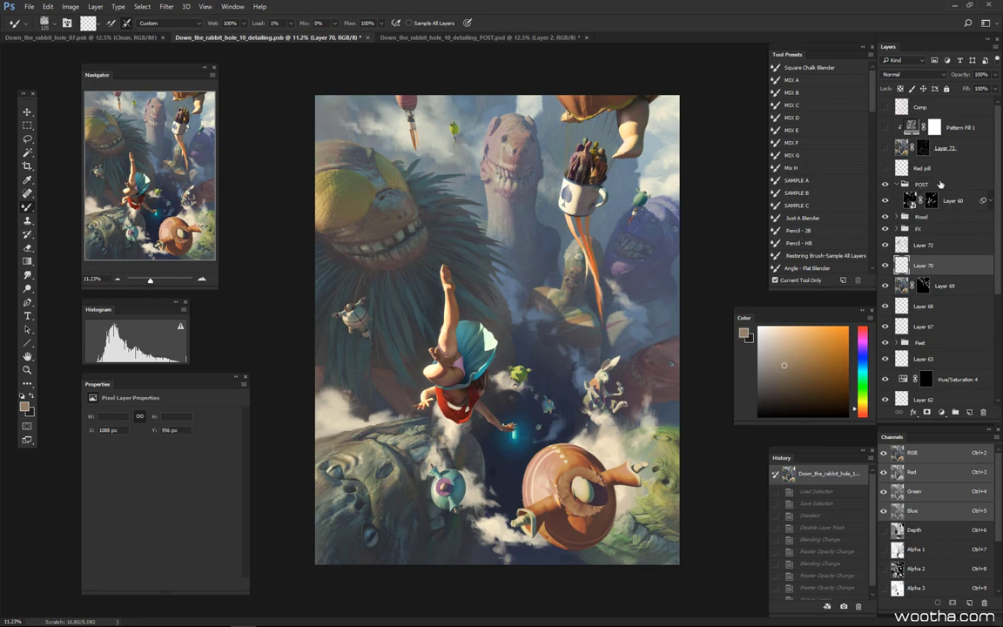
Select Layer 60 in the POST group and expand its smart filters while examining the glow around the falling girl
{"action": "left_click_drag", "start_coordinate": [454, 388], "coordinate": [643, 380]}
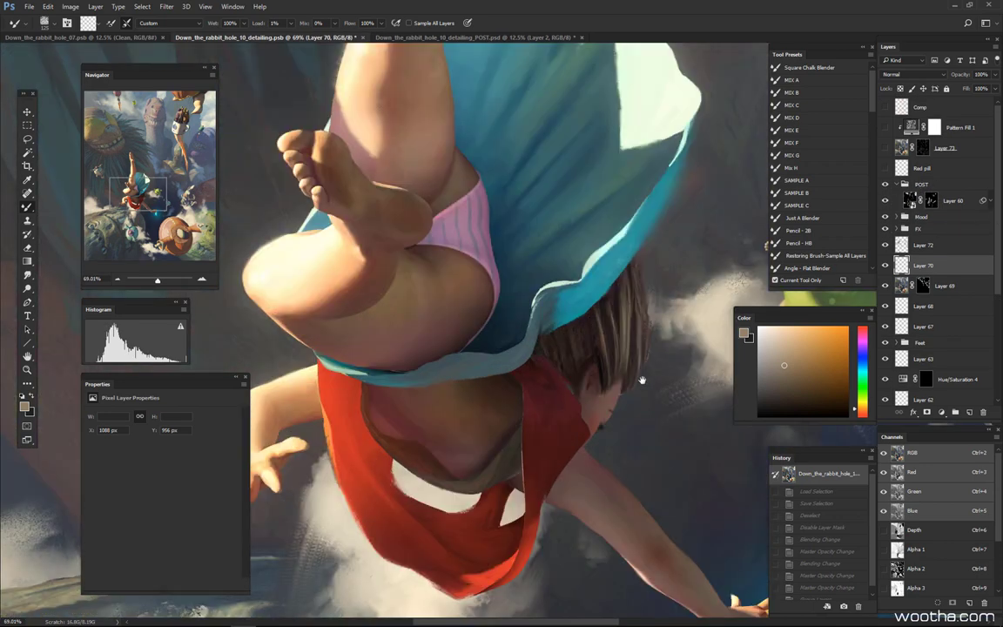
{"action": "left_click_drag", "start_coordinate": [762, 183], "coordinate": [653, 337]}
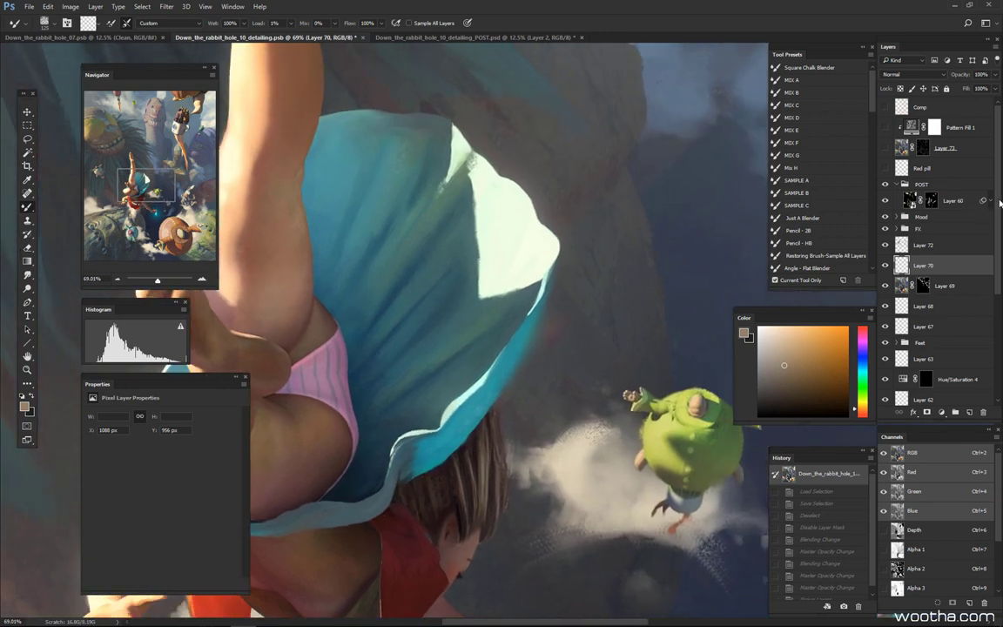
{"action": "left_click", "coordinate": [912, 203]}
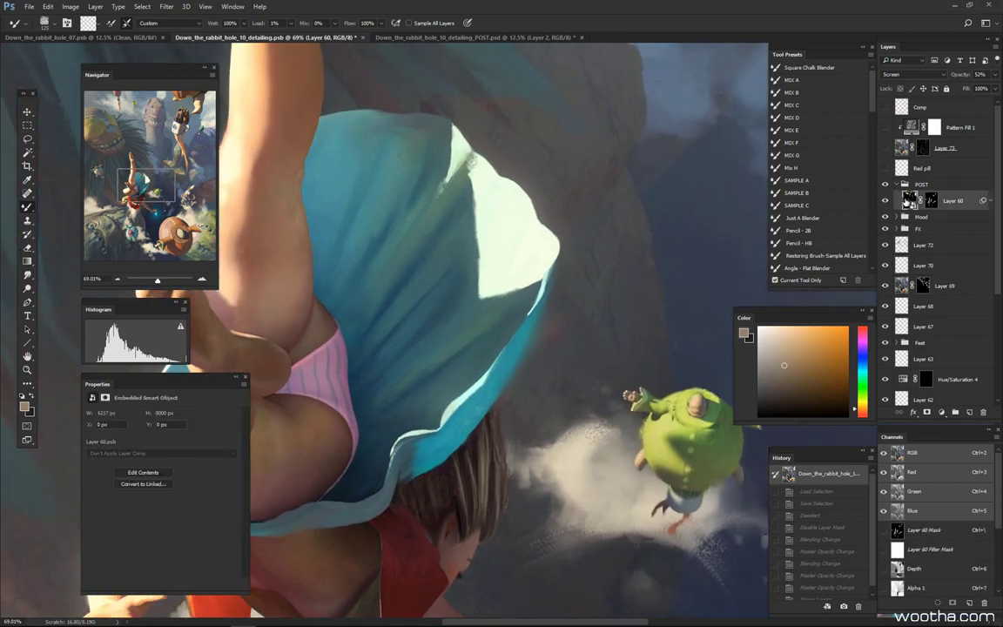
{"action": "scroll", "coordinate": [662, 287], "scroll_direction": "down", "scroll_amount": 3}
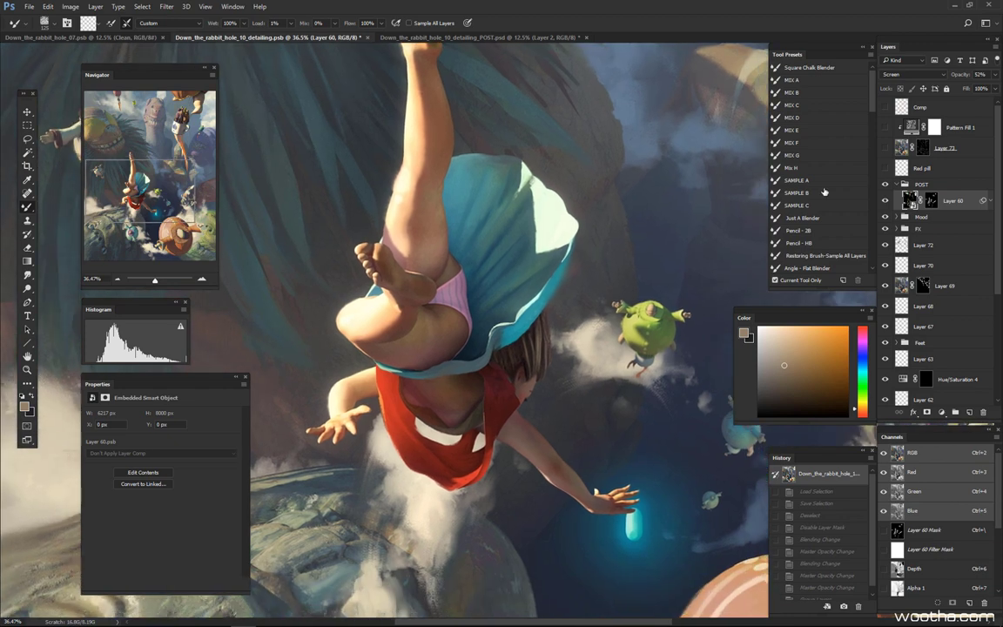
{"action": "left_click", "coordinate": [989, 201]}
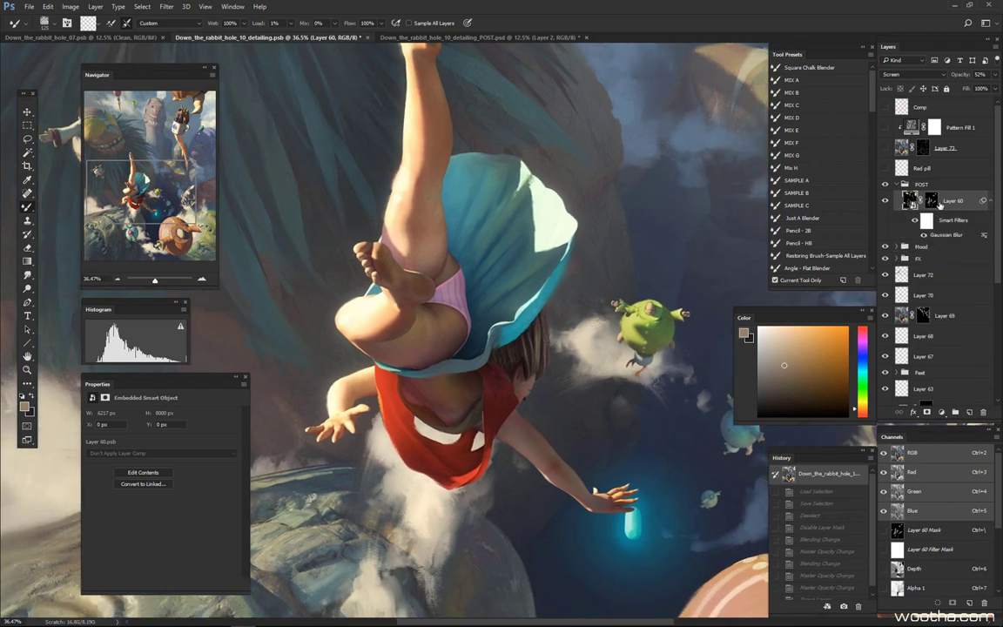
Show Layer 73 above the POST group and select it
{"action": "right_click", "coordinate": [909, 205]}
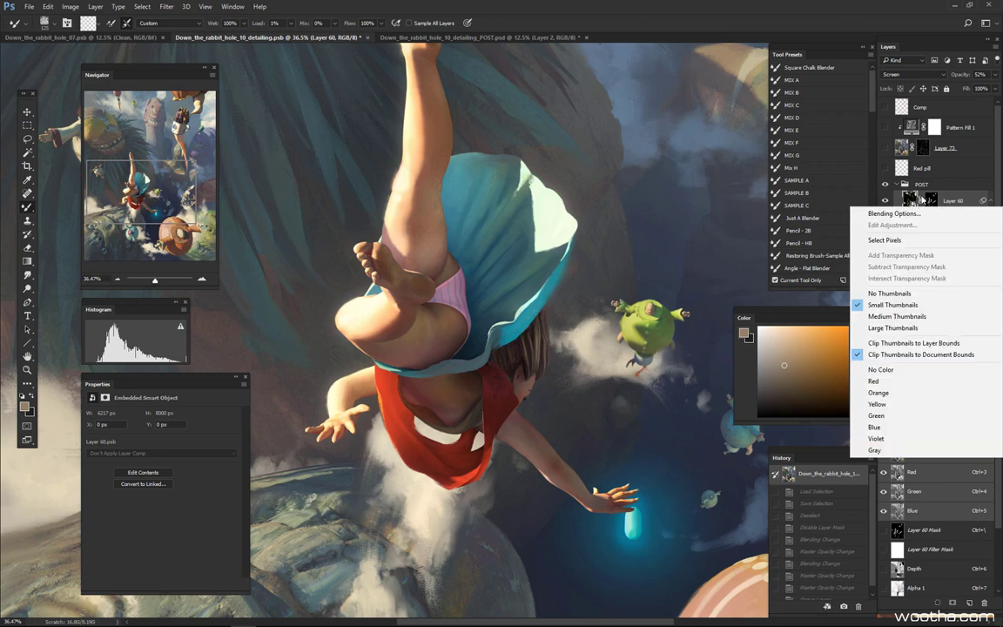
{"action": "left_click", "coordinate": [952, 170]}
{"action": "left_click", "coordinate": [884, 150]}
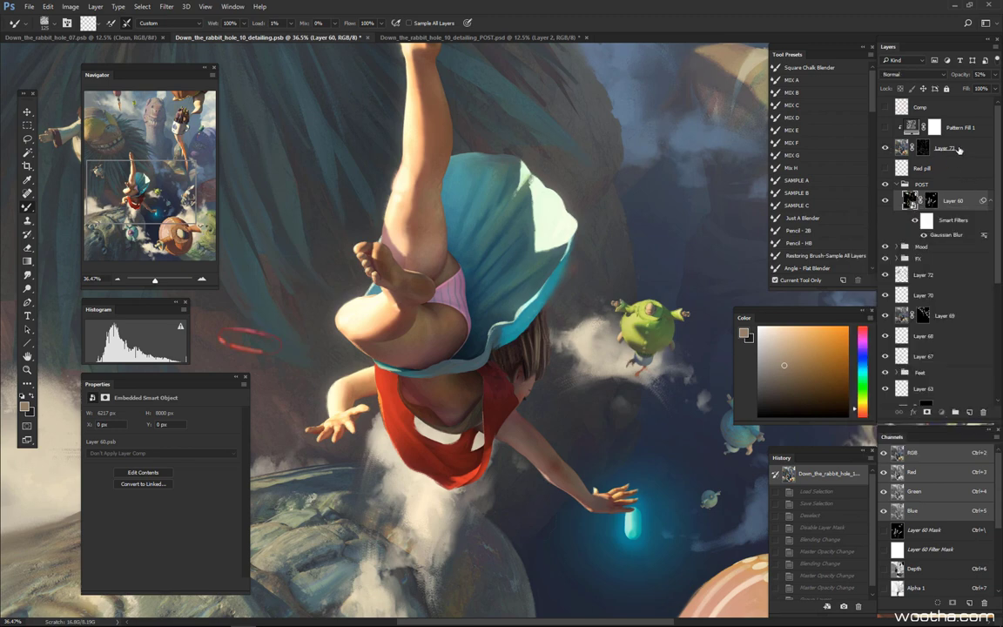
{"action": "left_click", "coordinate": [962, 151]}
{"action": "right_click", "coordinate": [971, 152]}
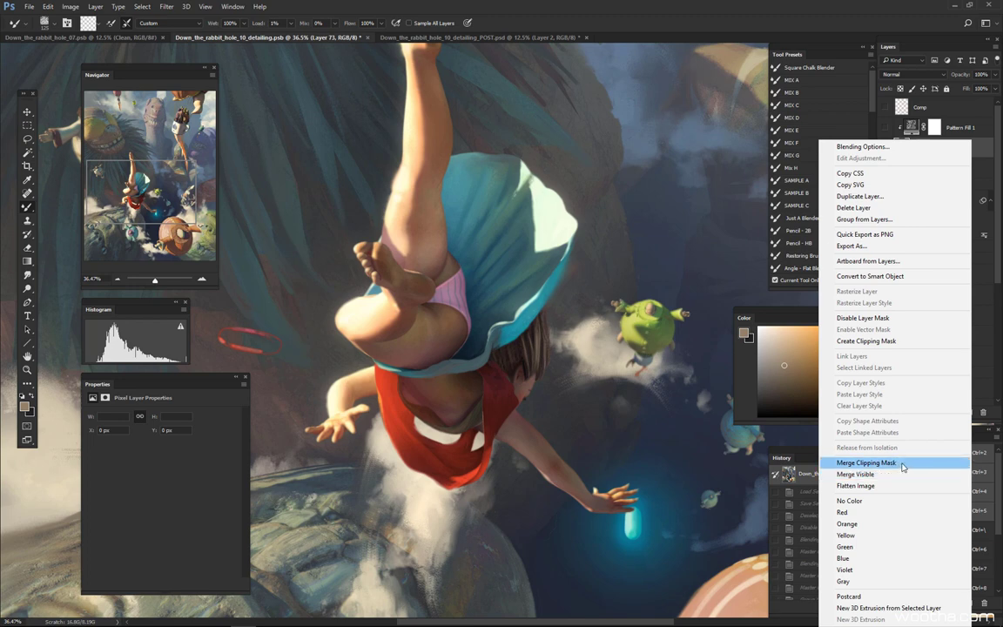
{"action": "left_click", "coordinate": [979, 140]}
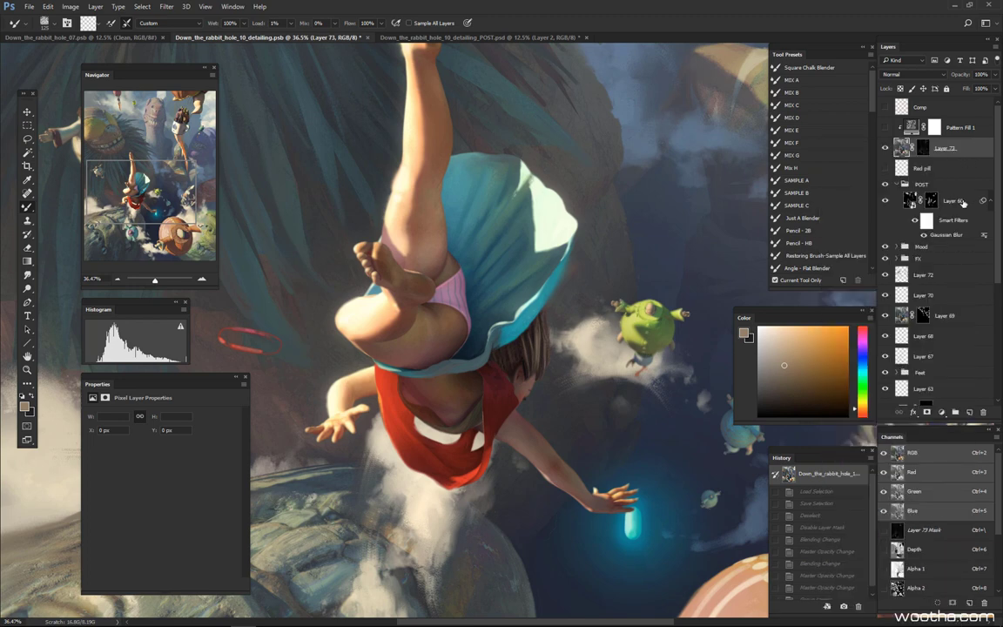
Examine the radius and filter preview of Layer 60's Gaussian Blur smart filter, and close it without applying changes
{"action": "left_click", "coordinate": [923, 200]}
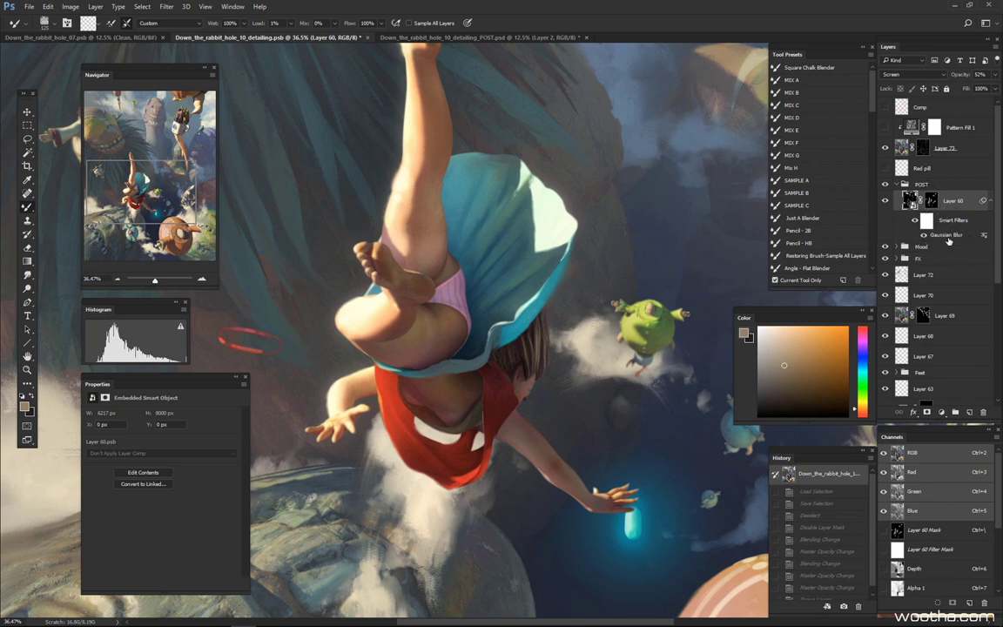
{"action": "double_click", "coordinate": [948, 235]}
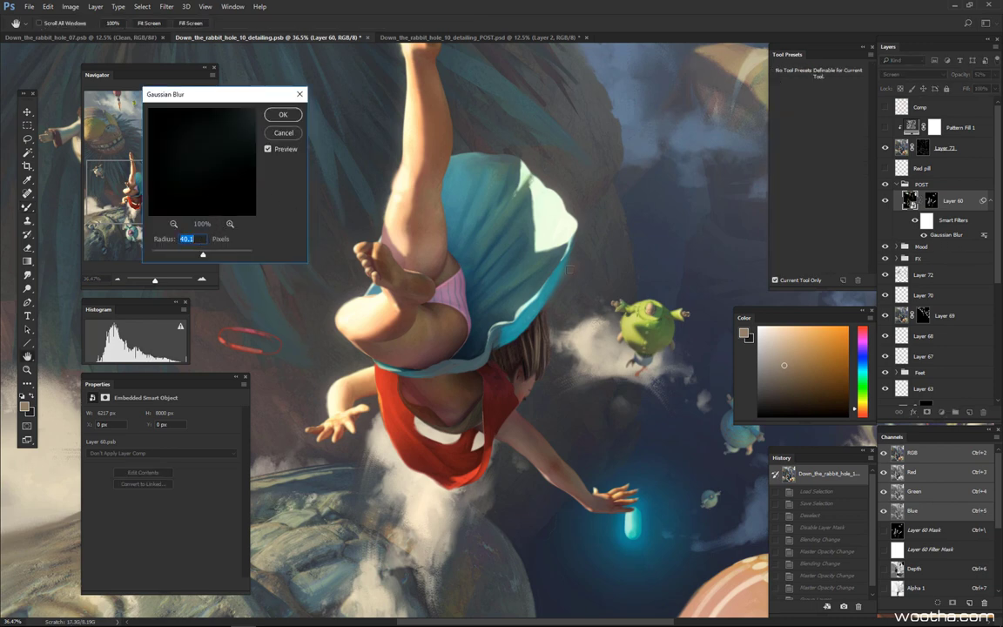
{"action": "left_click_drag", "start_coordinate": [182, 139], "coordinate": [254, 146]}
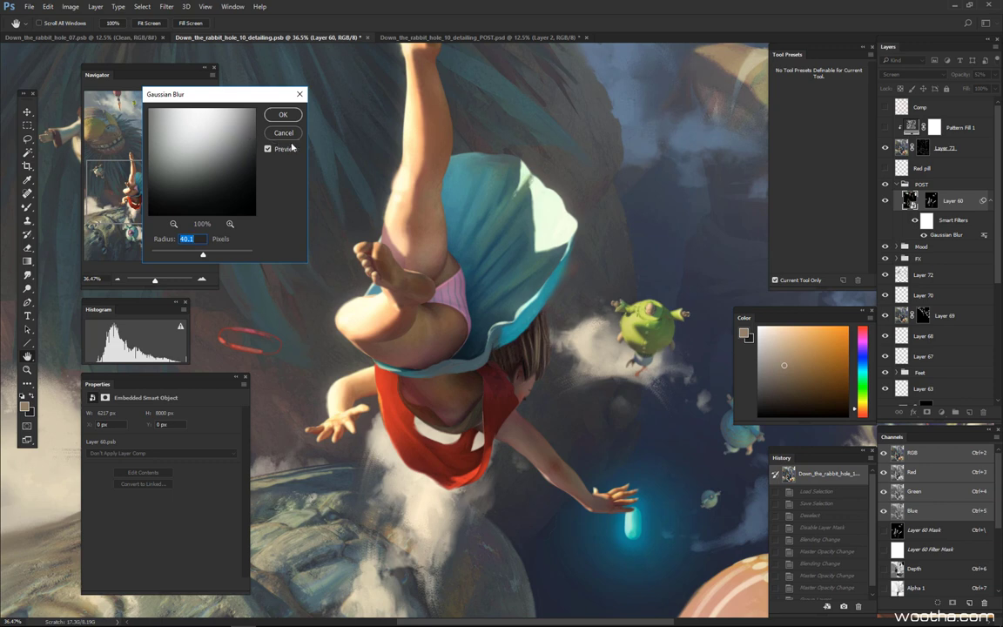
{"action": "left_click", "coordinate": [283, 133]}
{"action": "key", "text": "b"}
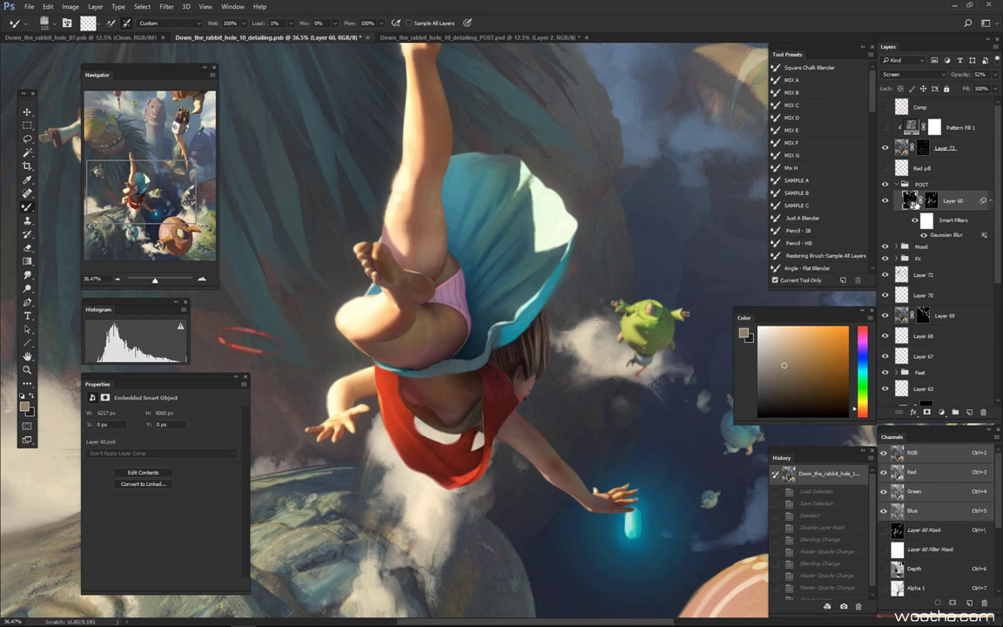
Compare the painting with Layer 60 hidden and shown, checking its effect on the falling girl and the surrounding characters
{"action": "left_click", "coordinate": [885, 201]}
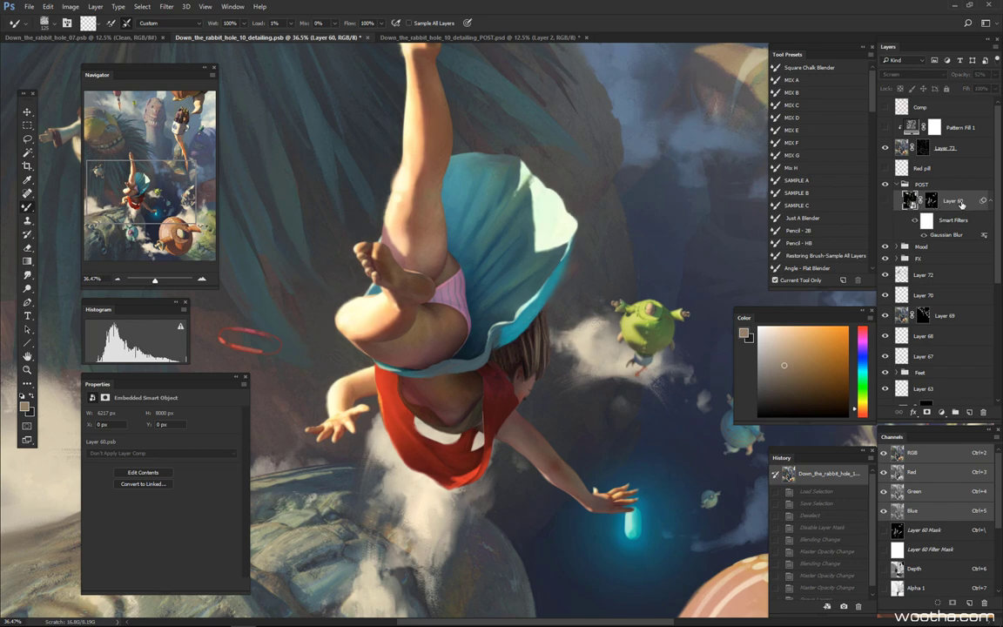
{"action": "left_click", "coordinate": [887, 202]}
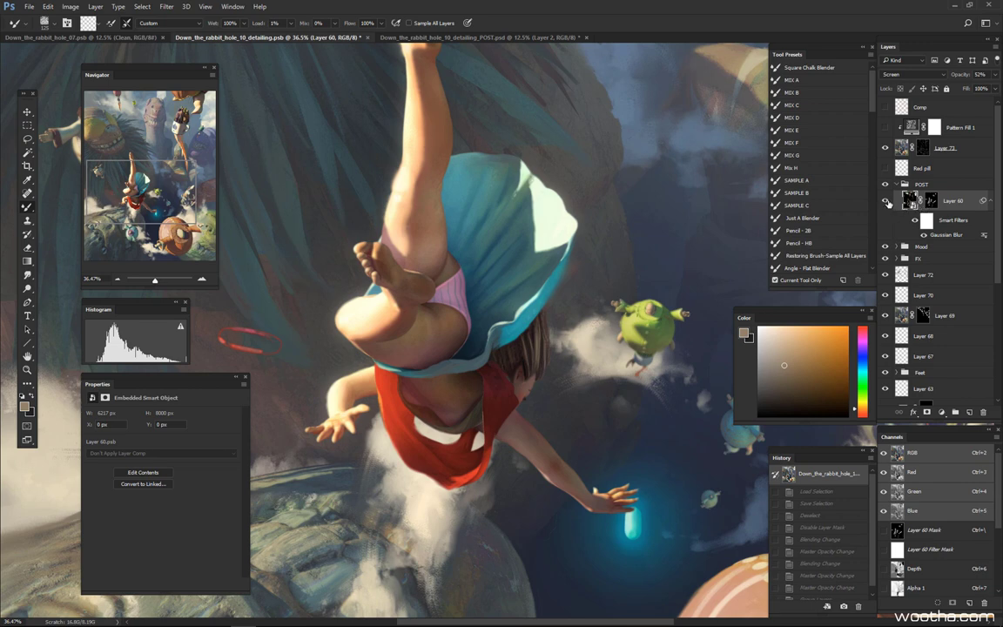
{"action": "left_click", "coordinate": [886, 201]}
{"action": "left_click", "coordinate": [886, 201]}
{"action": "left_click", "coordinate": [886, 201]}
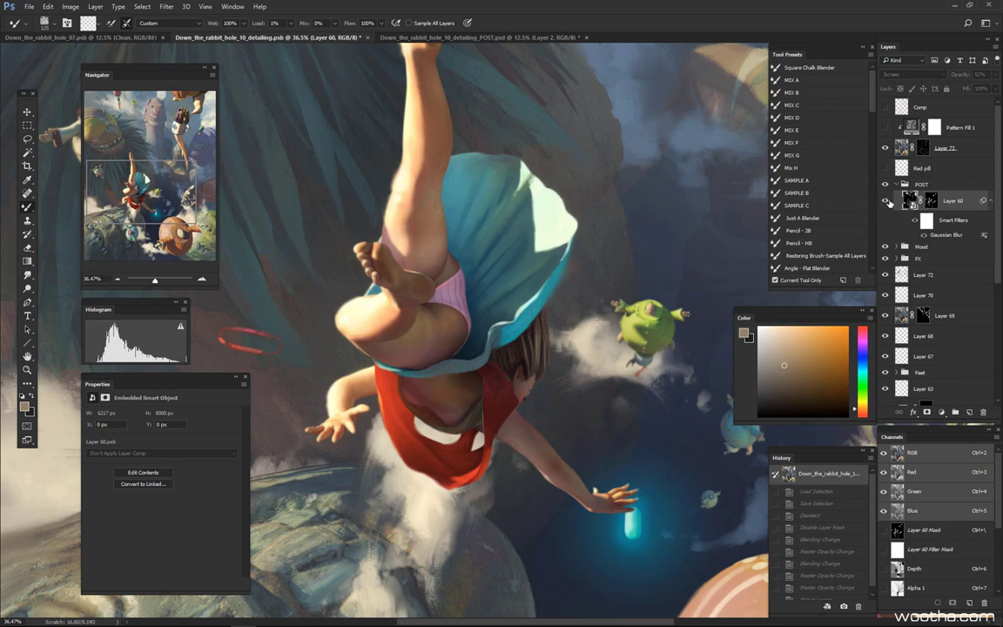
{"action": "left_click", "coordinate": [887, 202]}
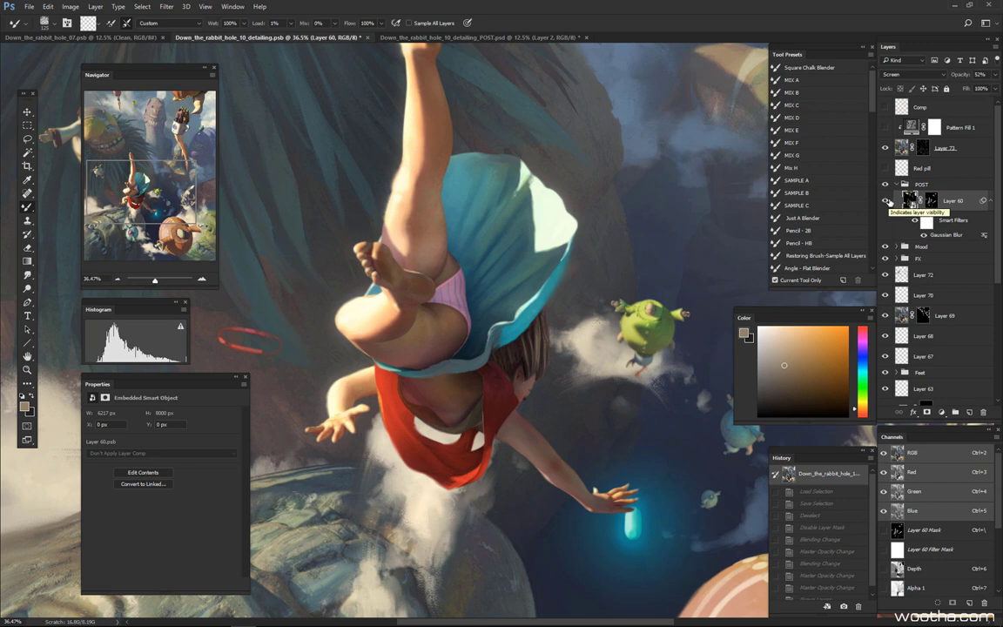
{"action": "left_click_drag", "start_coordinate": [644, 347], "coordinate": [655, 383]}
{"action": "scroll", "coordinate": [655, 383], "scroll_direction": "down", "scroll_amount": 3}
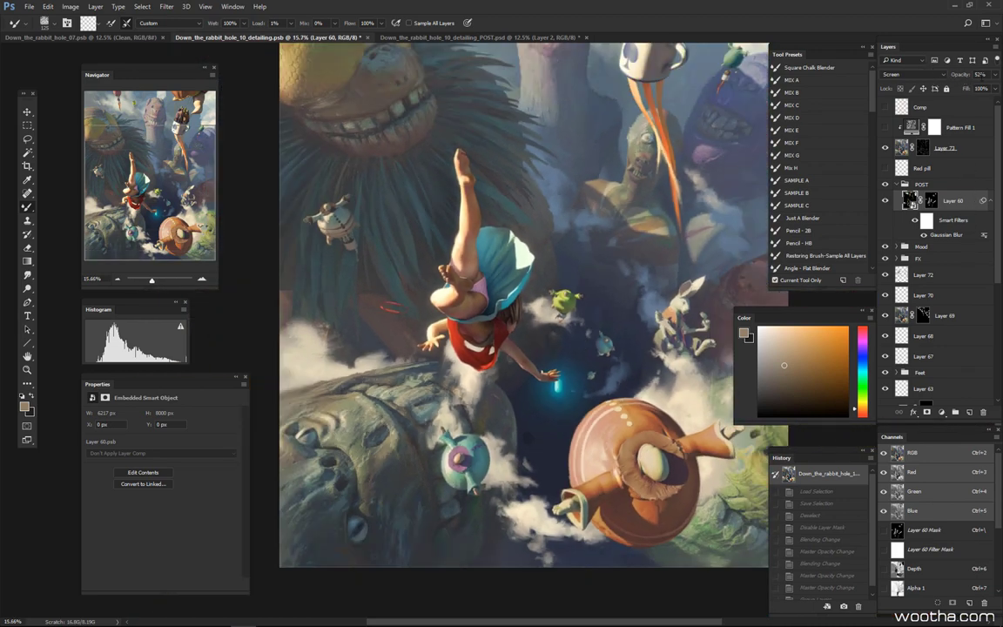
{"action": "scroll", "coordinate": [633, 332], "scroll_direction": "up", "scroll_amount": 2}
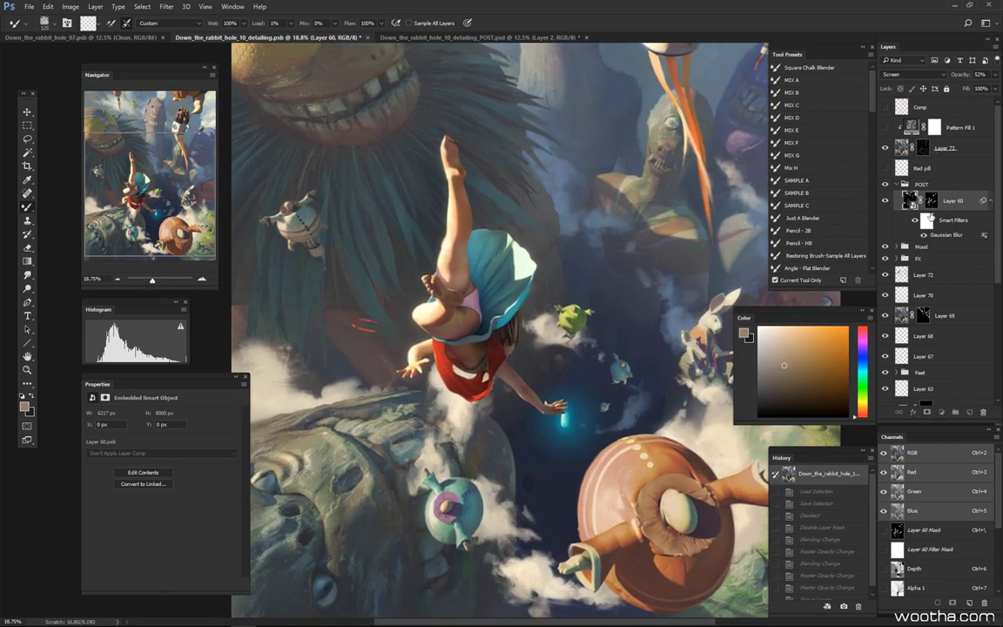
Hide Layer 60, select its mask and view the mask's Color Range settings without applying them
{"action": "left_click", "coordinate": [931, 201]}
{"action": "left_click", "coordinate": [888, 201]}
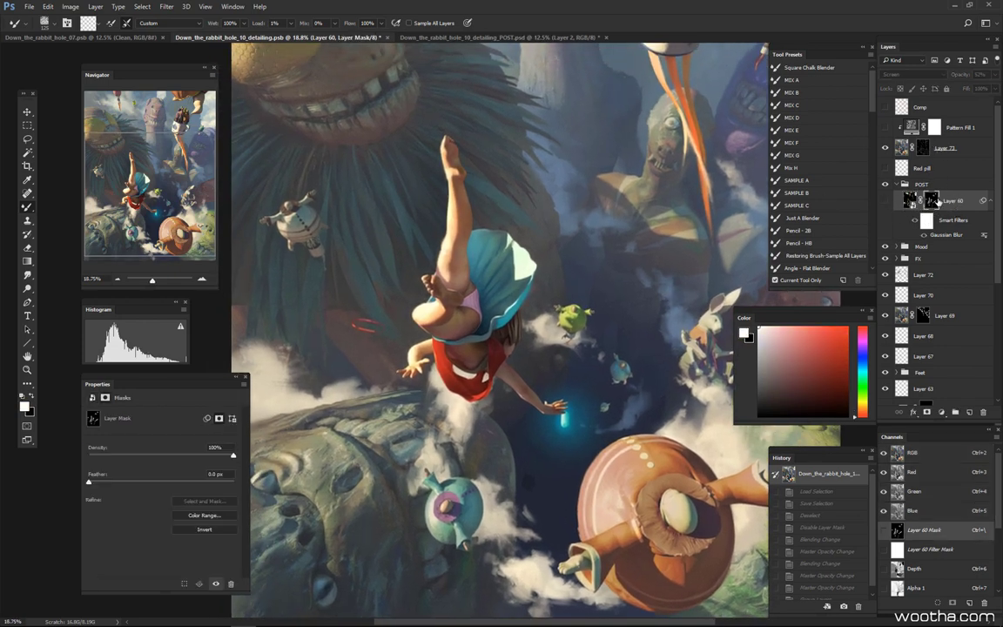
{"action": "double_click", "coordinate": [937, 199]}
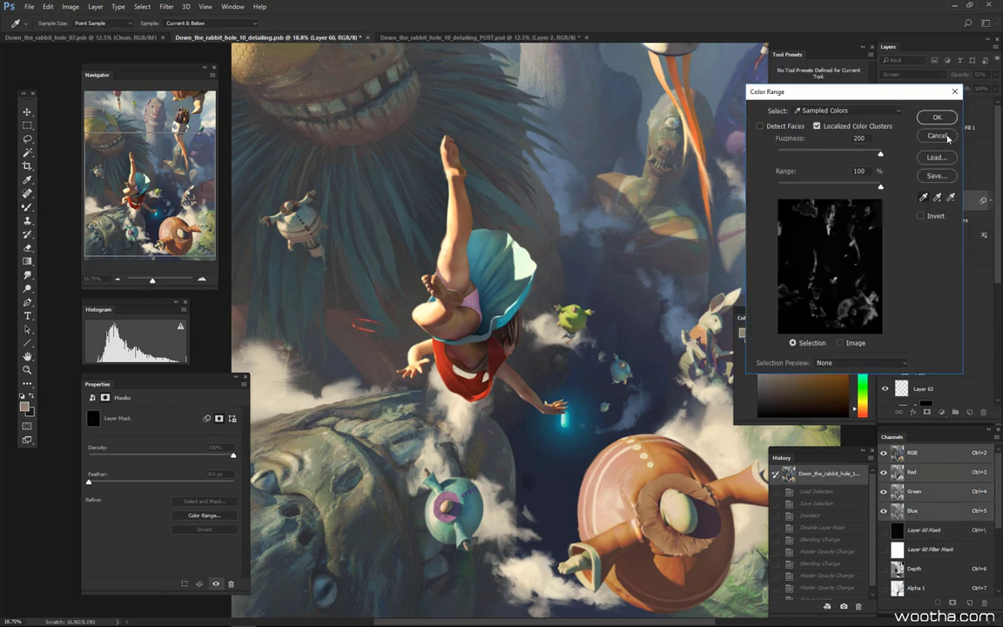
{"action": "left_click", "coordinate": [944, 138]}
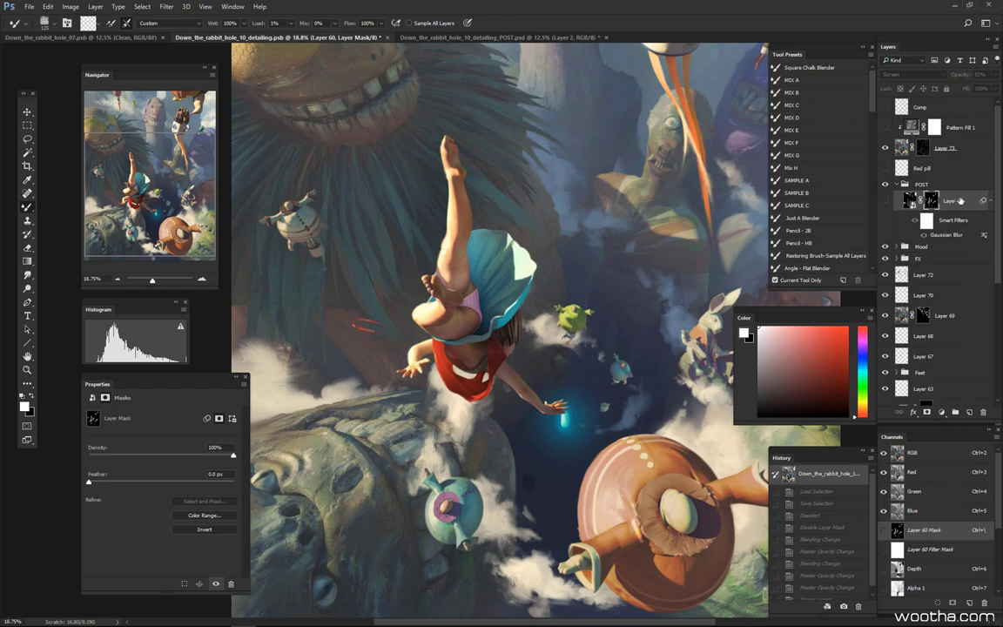
Stamp all visible layers into a new layer above the Mood group and move it above Layer 60 in the POST group
{"action": "left_click", "coordinate": [950, 249]}
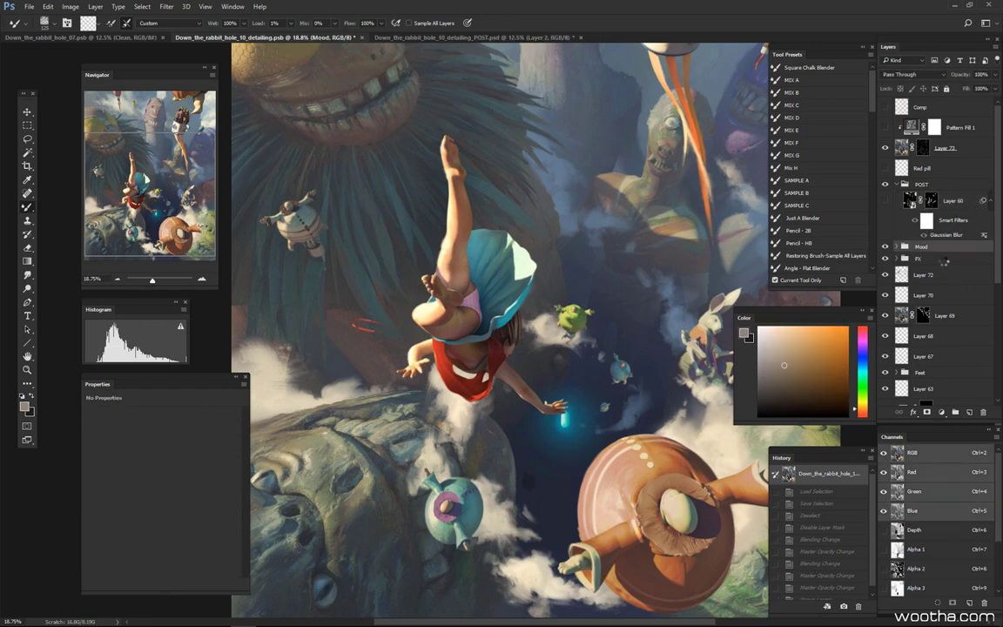
{"action": "key", "text": "ctrl+shift+alt+e"}
{"action": "left_click_drag", "start_coordinate": [948, 253], "coordinate": [943, 194]}
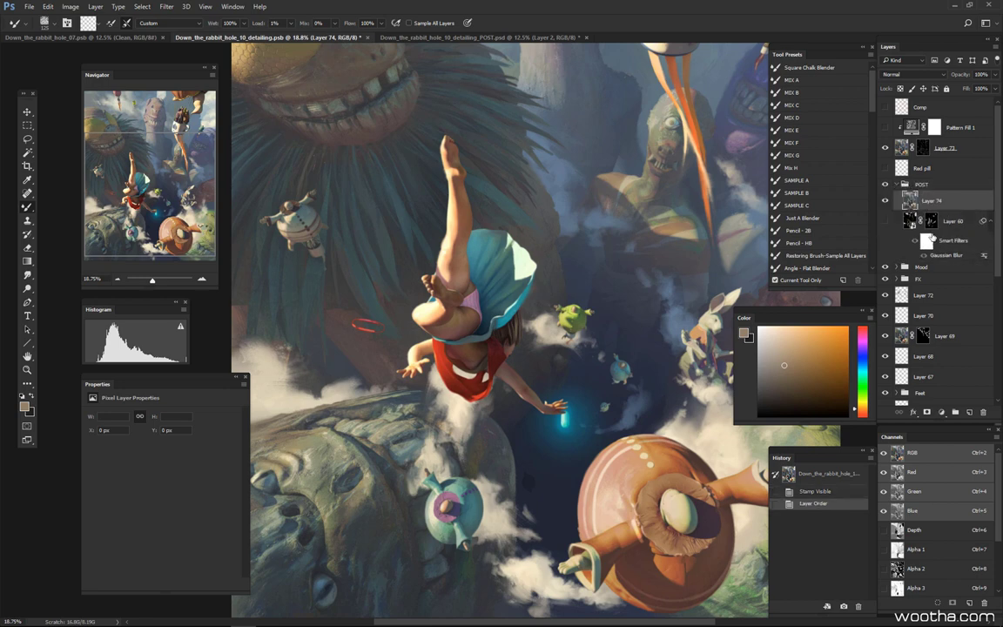
{"action": "key", "text": "ctrl+l"}
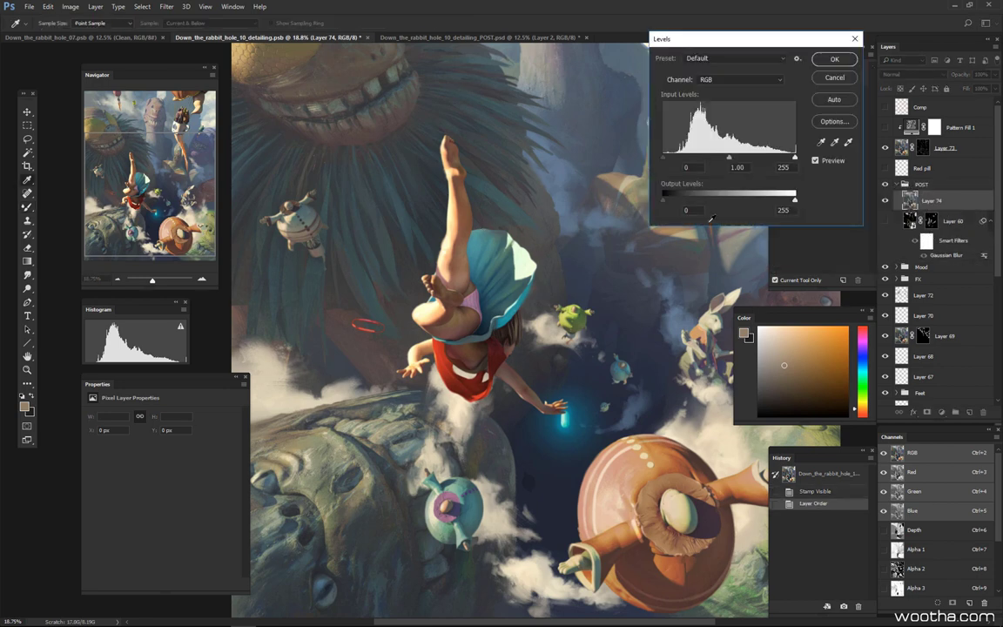
{"action": "left_click_drag", "start_coordinate": [665, 159], "coordinate": [728, 162]}
{"action": "left_click", "coordinate": [835, 58]}
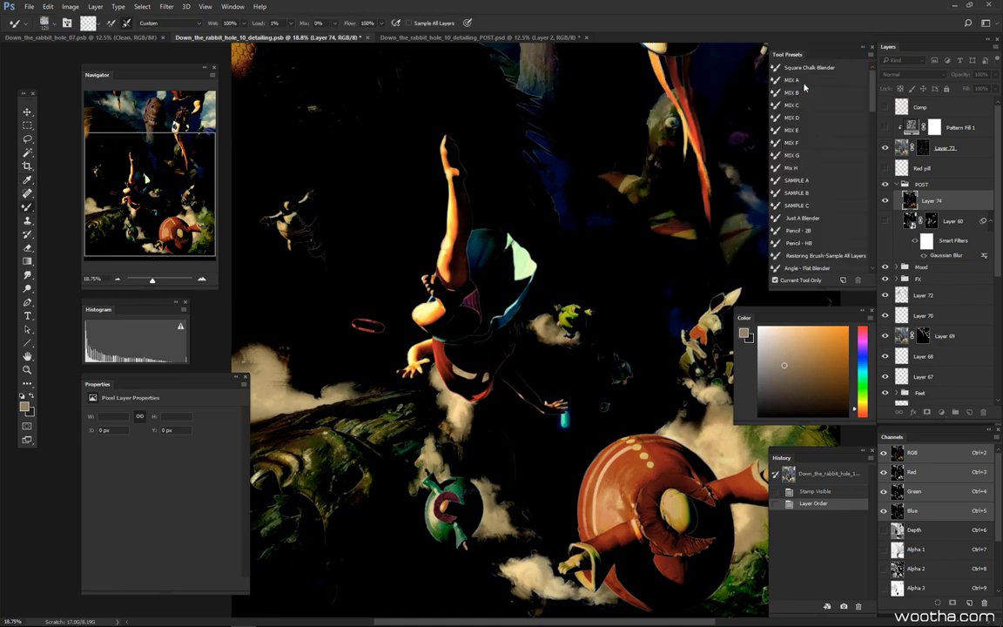
{"action": "scroll", "coordinate": [600, 290], "scroll_direction": "up", "scroll_amount": 5}
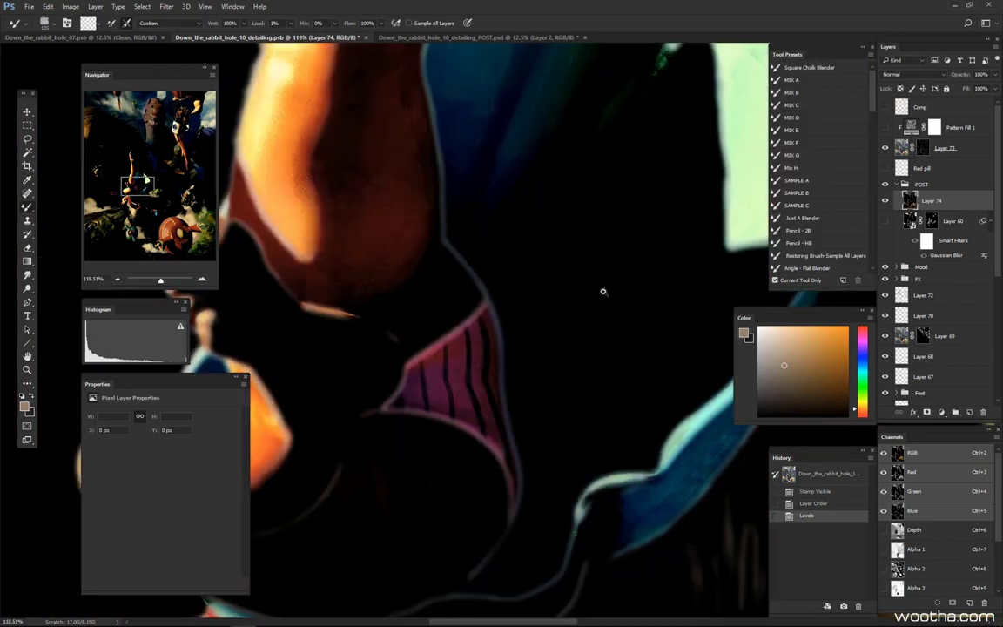
{"action": "scroll", "coordinate": [603, 291], "scroll_direction": "down", "scroll_amount": 4}
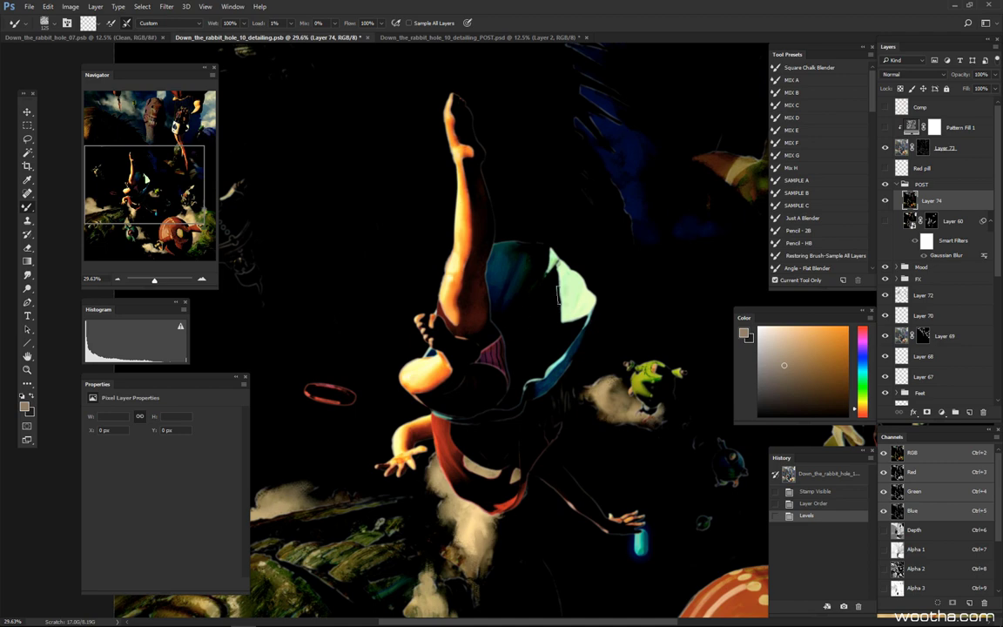
{"action": "scroll", "coordinate": [582, 304], "scroll_direction": "down", "scroll_amount": 2}
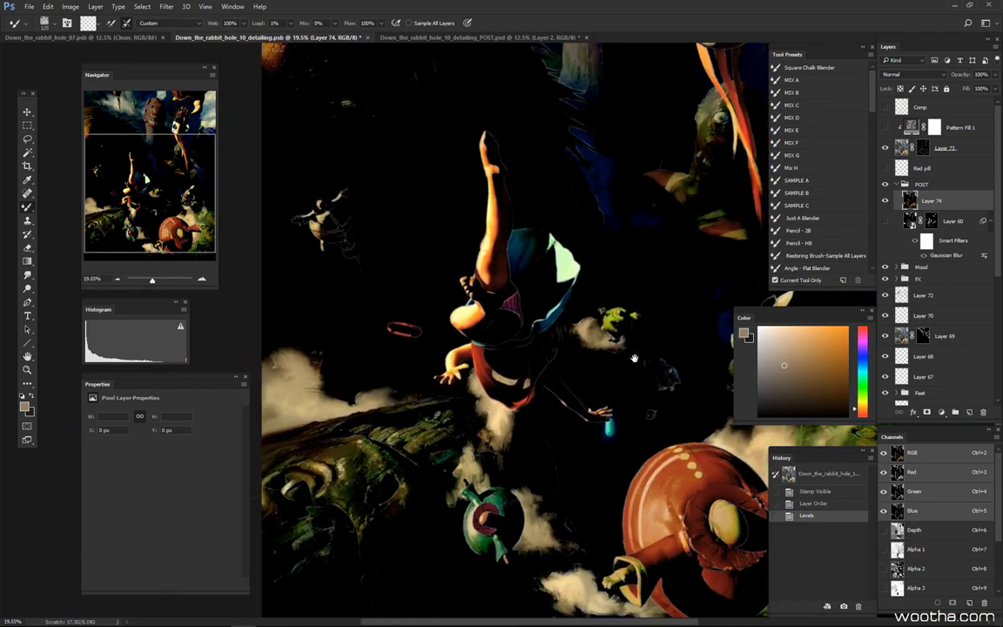
{"action": "scroll", "coordinate": [622, 344], "scroll_direction": "down", "scroll_amount": 2}
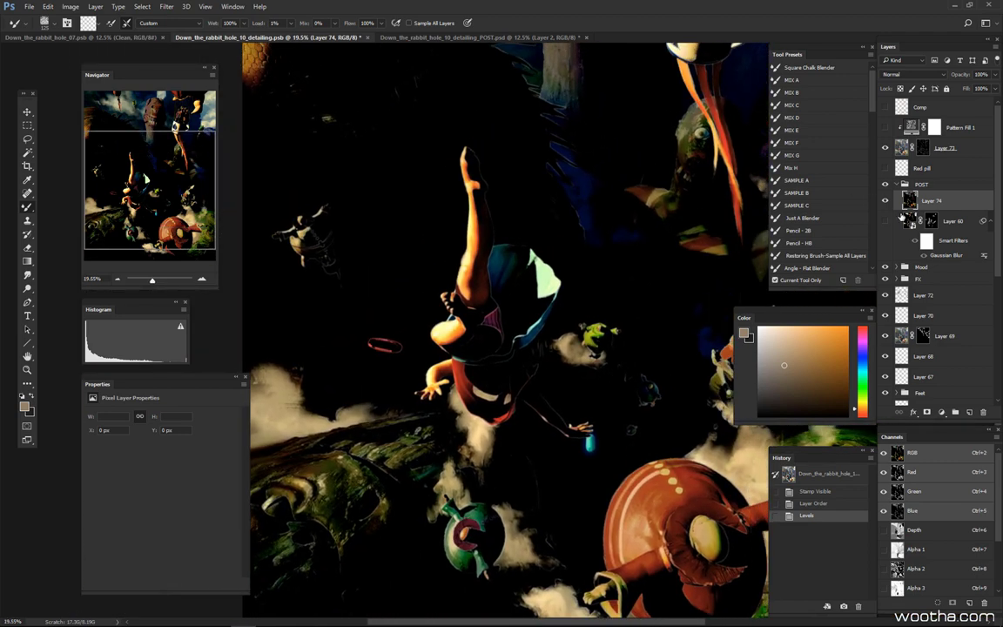
{"action": "right_click", "coordinate": [934, 199]}
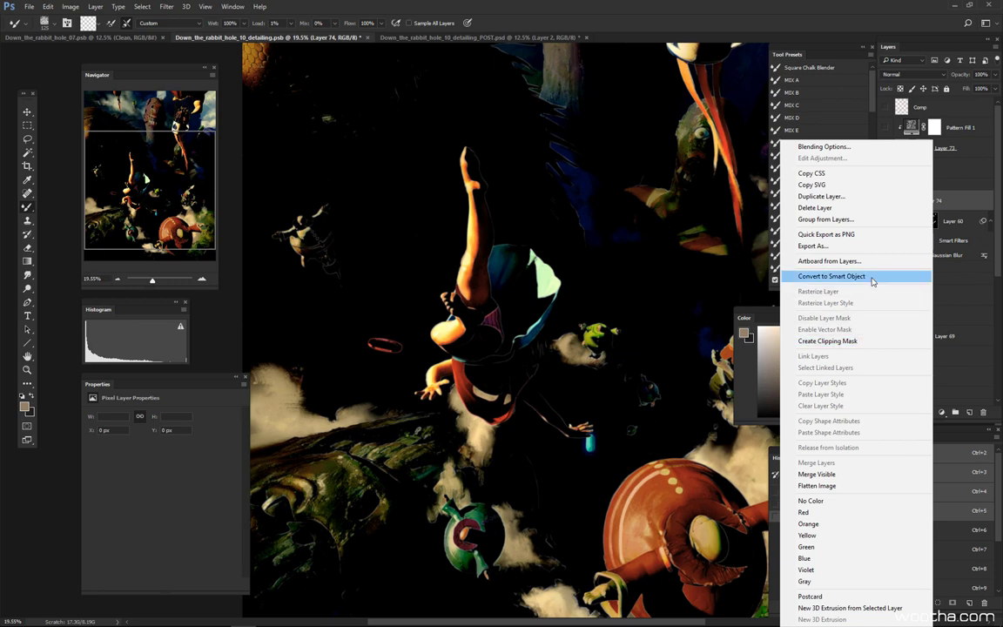
{"action": "key", "text": "Escape"}
{"action": "key", "text": "ctrl+z"}
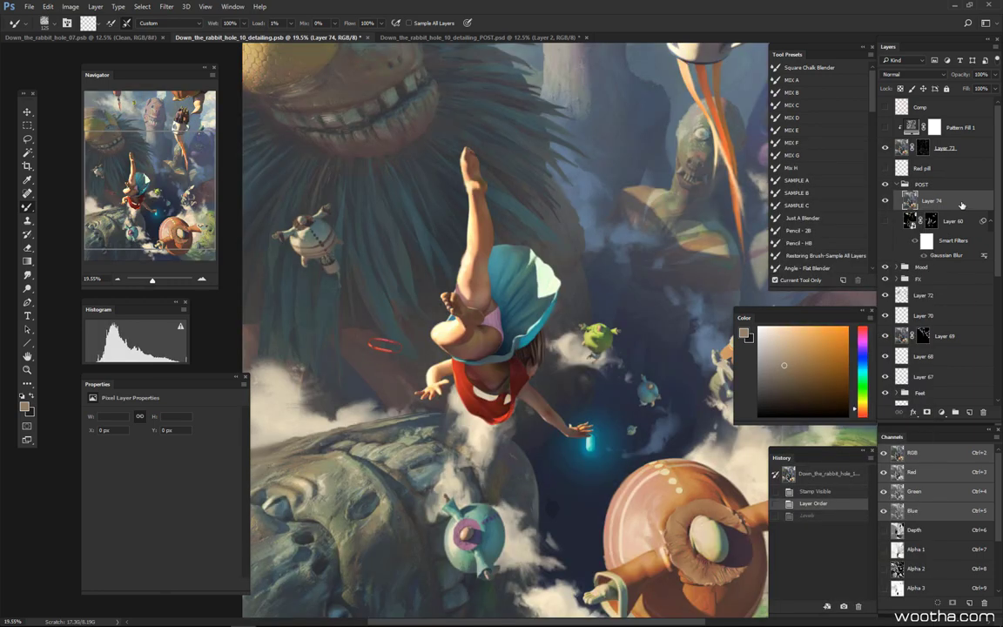
Convert Layer 74 to a smart object and apply a light Gaussian Blur to it with a small radius
{"action": "right_click", "coordinate": [961, 204]}
{"action": "key", "text": "Escape"}
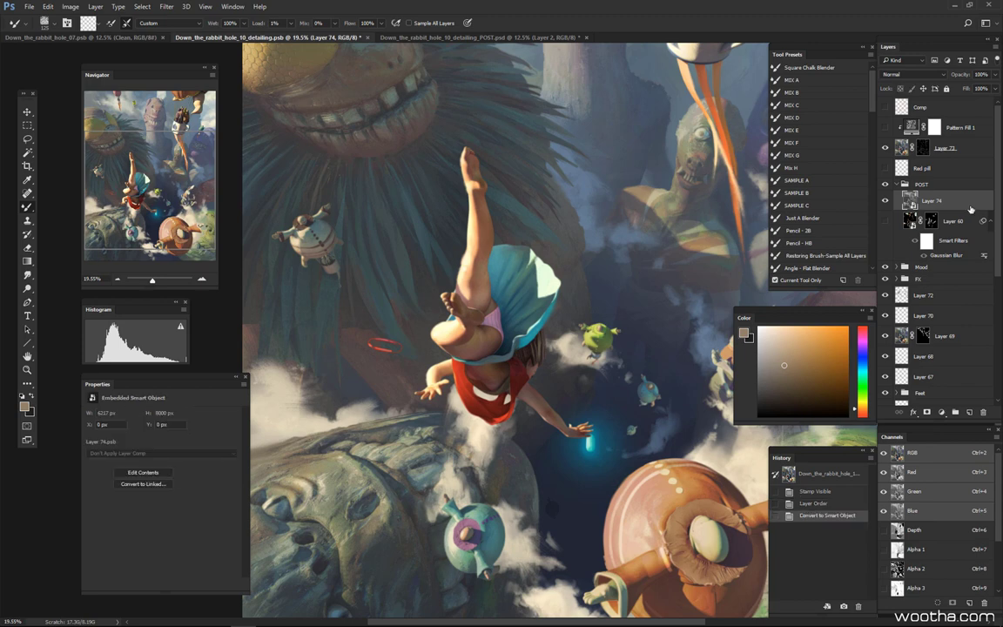
{"action": "left_click", "coordinate": [166, 6]}
{"action": "mouse_move", "coordinate": [197, 127]}
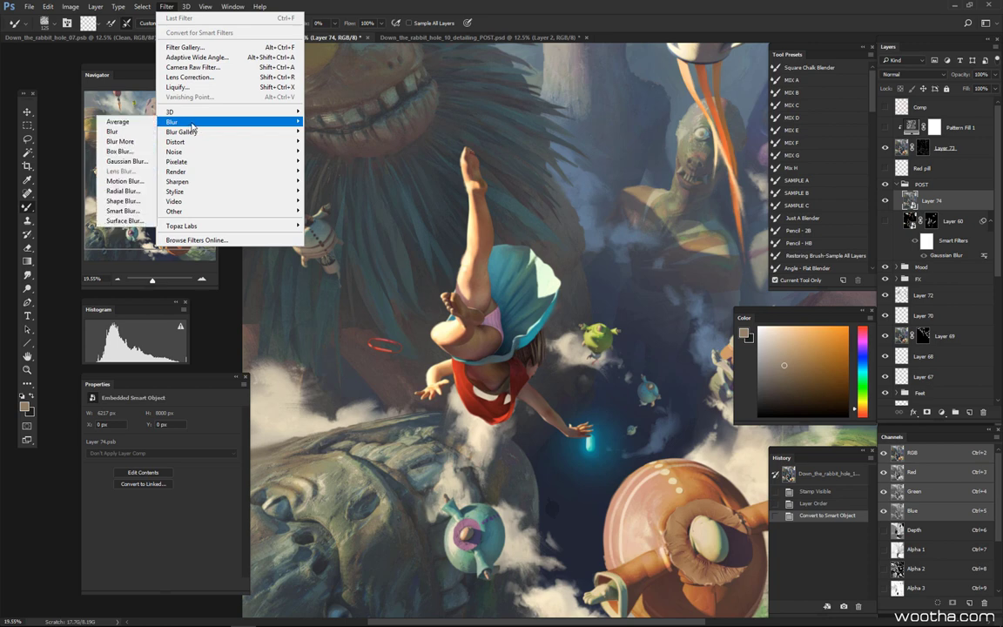
{"action": "left_click", "coordinate": [113, 149]}
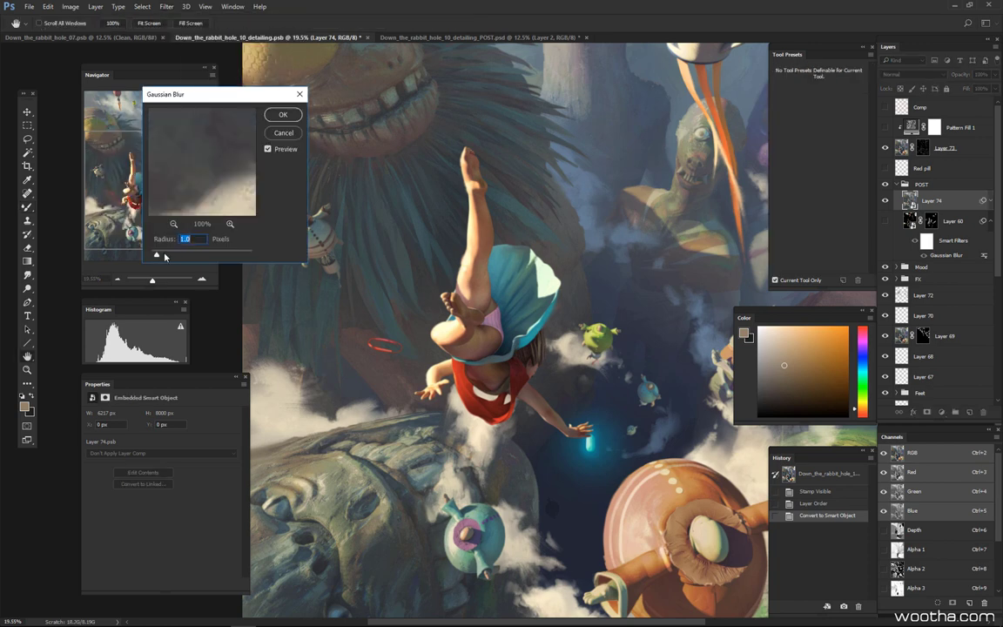
{"action": "left_click", "coordinate": [499, 265]}
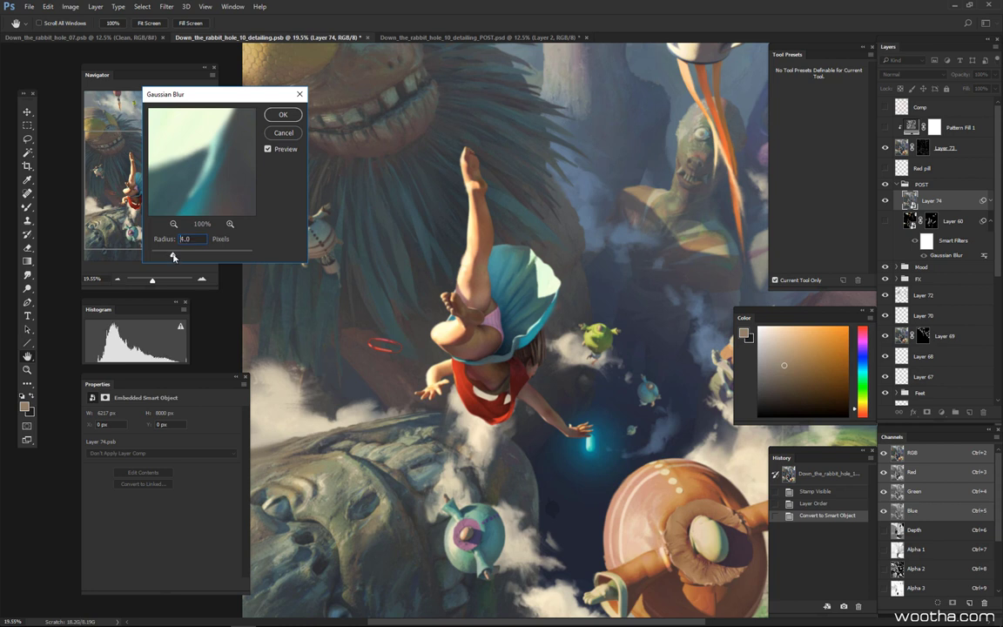
{"action": "key", "text": "Return"}
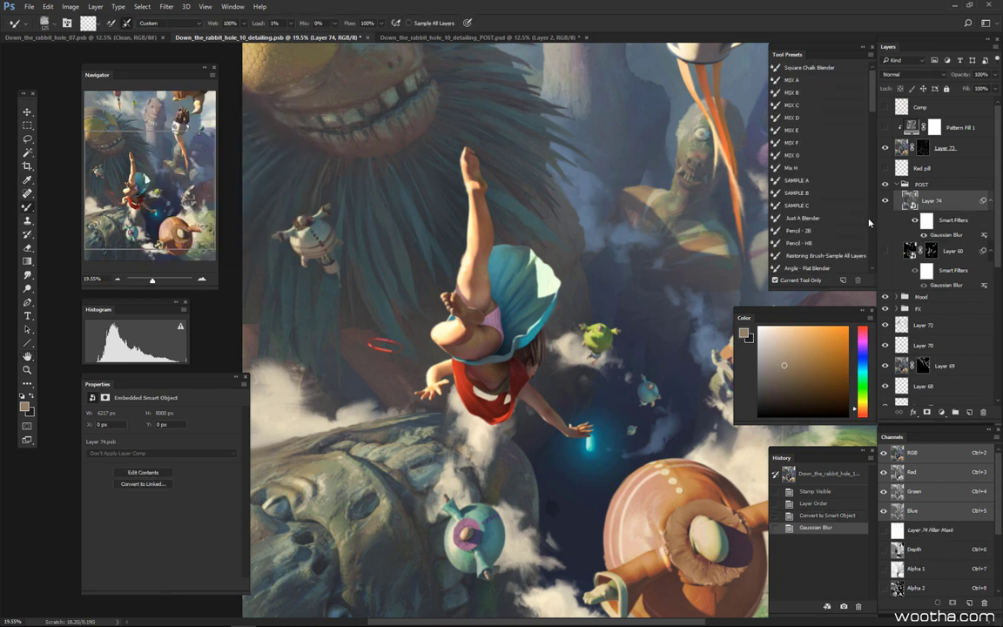
Apply a Levels smart filter to Layer 74 with the RGB input black point at 144, isolating the brightest areas
{"action": "key", "text": "ctrl+l"}
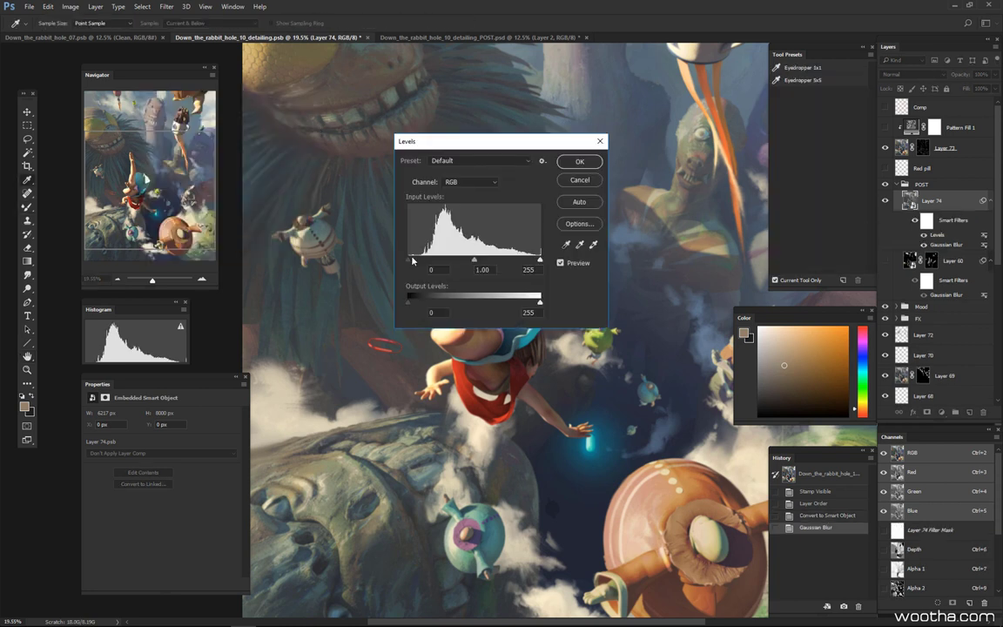
{"action": "left_click_drag", "start_coordinate": [413, 260], "coordinate": [483, 261]}
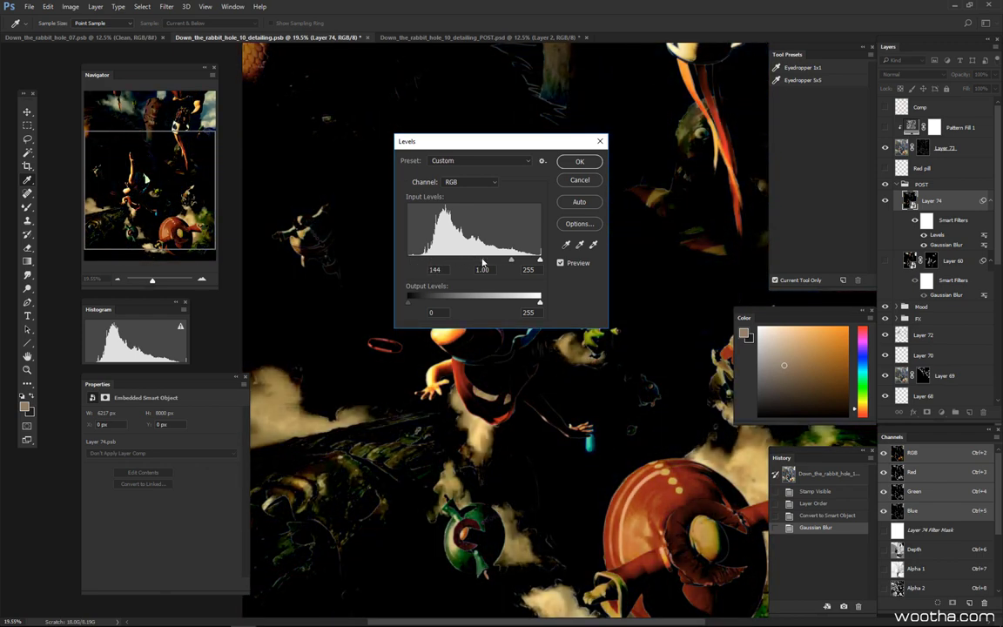
{"action": "left_click", "coordinate": [589, 162]}
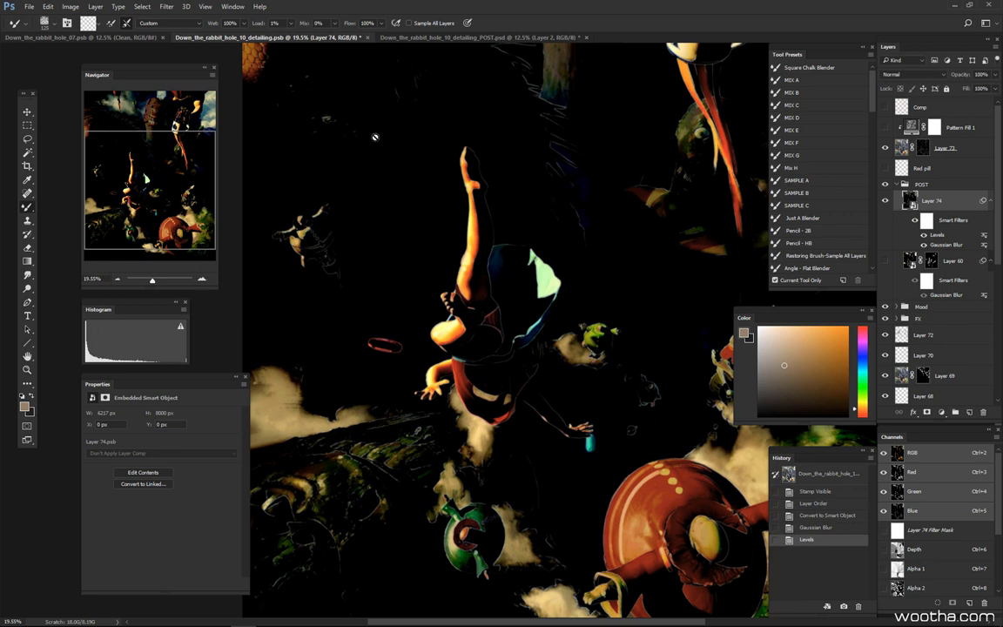
Add a second, stronger Gaussian Blur smart filter to Layer 74 with a radius of about 42.9 pixels
{"action": "left_click", "coordinate": [167, 8]}
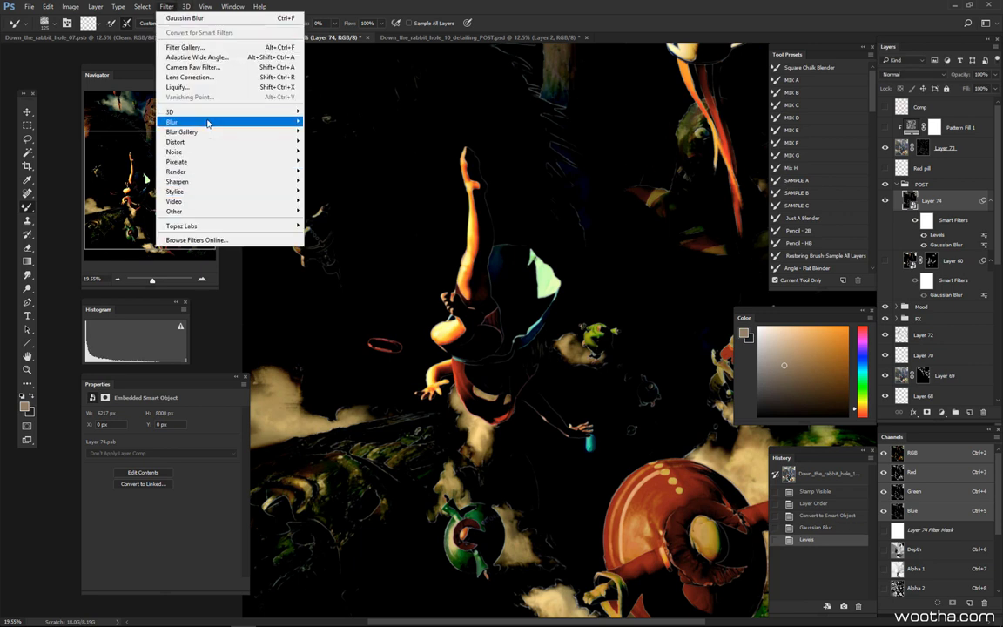
{"action": "mouse_move", "coordinate": [171, 123]}
{"action": "left_click", "coordinate": [127, 161]}
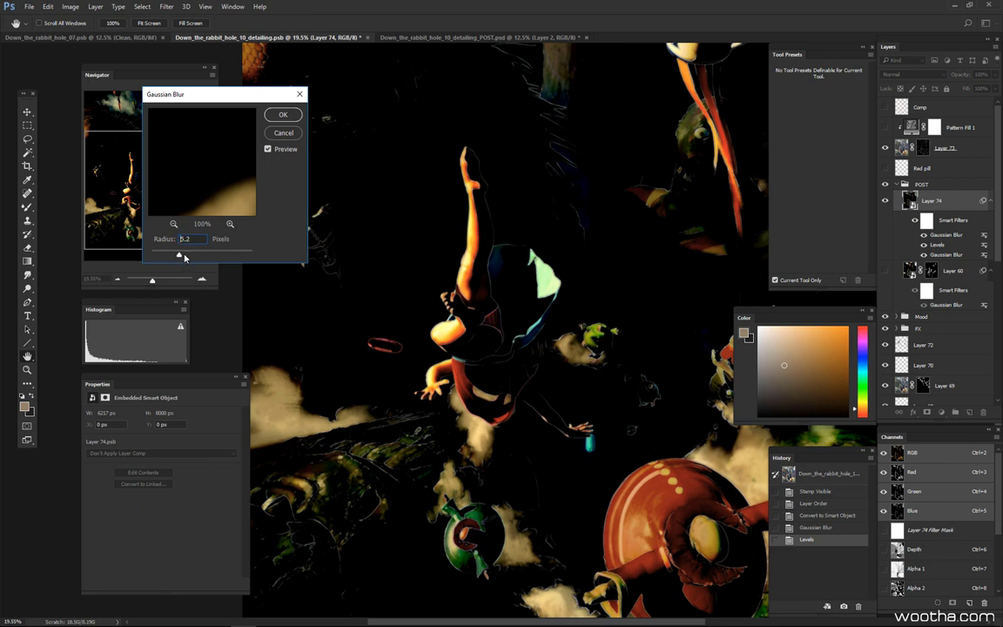
{"action": "left_click_drag", "start_coordinate": [184, 257], "coordinate": [204, 256]}
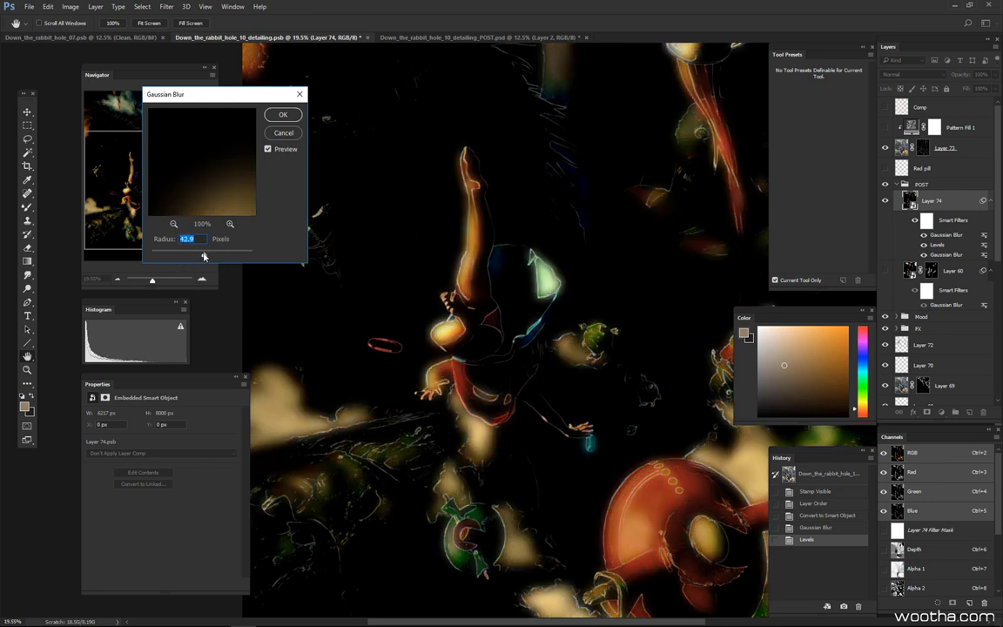
{"action": "left_click", "coordinate": [288, 119]}
{"action": "key", "text": "b"}
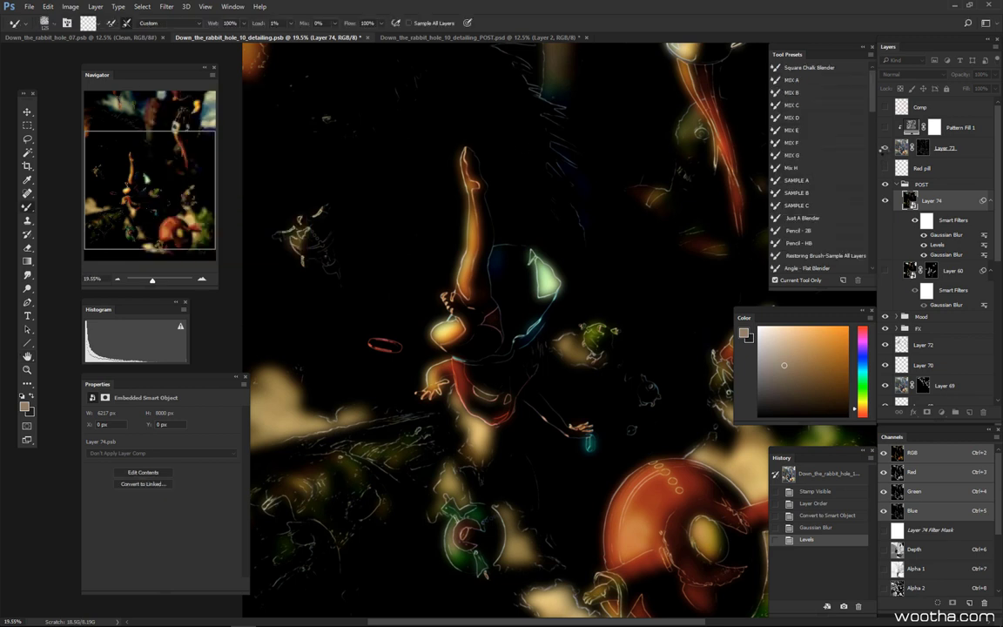
Hide Layer 73 and set Layer 74's blending mode to Screen
{"action": "left_click_drag", "start_coordinate": [702, 267], "coordinate": [589, 260]}
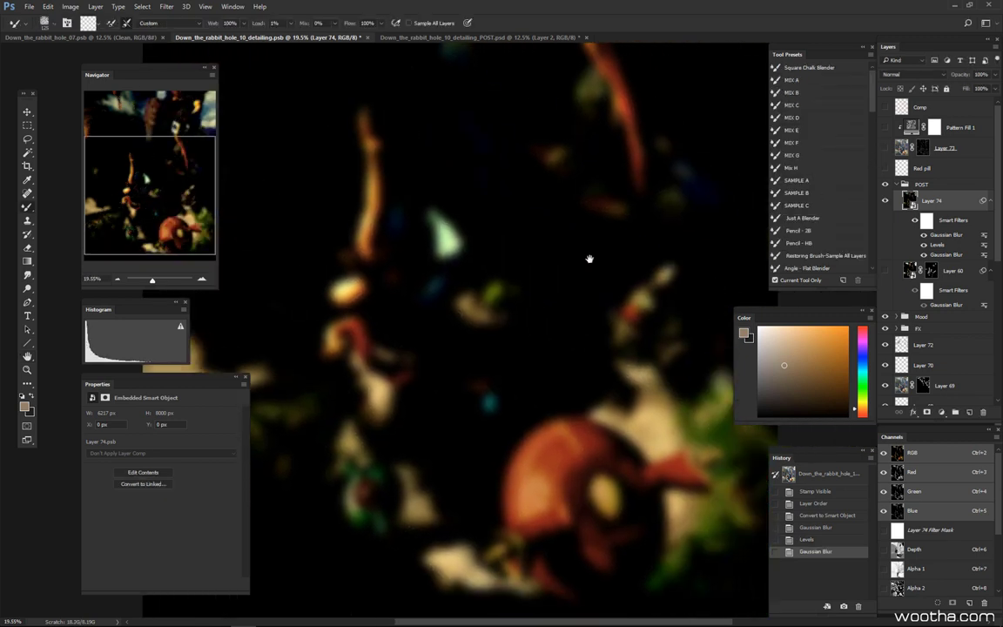
{"action": "left_click", "coordinate": [899, 77]}
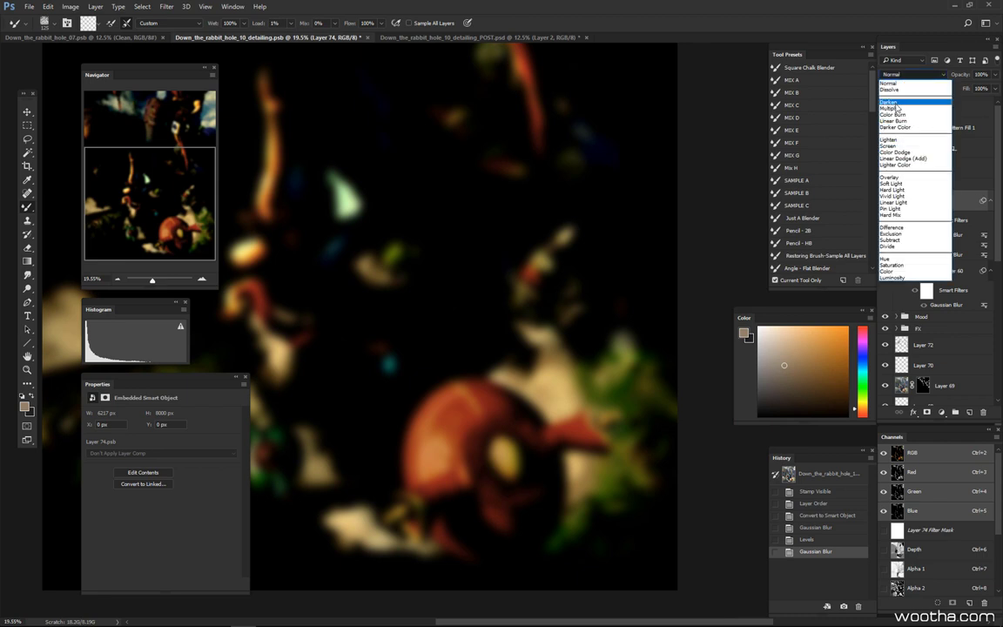
{"action": "left_click", "coordinate": [898, 146]}
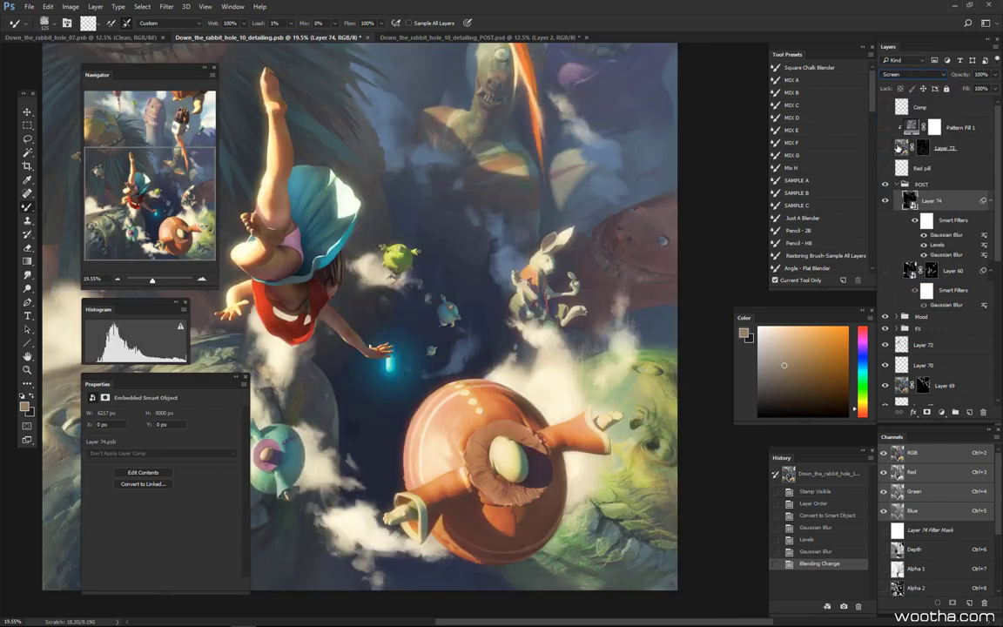
Compare the painting with Layer 74 hidden and shown, examining the glow up close and across the whole image
{"action": "left_click_drag", "start_coordinate": [403, 346], "coordinate": [609, 343]}
{"action": "left_click_drag", "start_coordinate": [601, 448], "coordinate": [514, 449]}
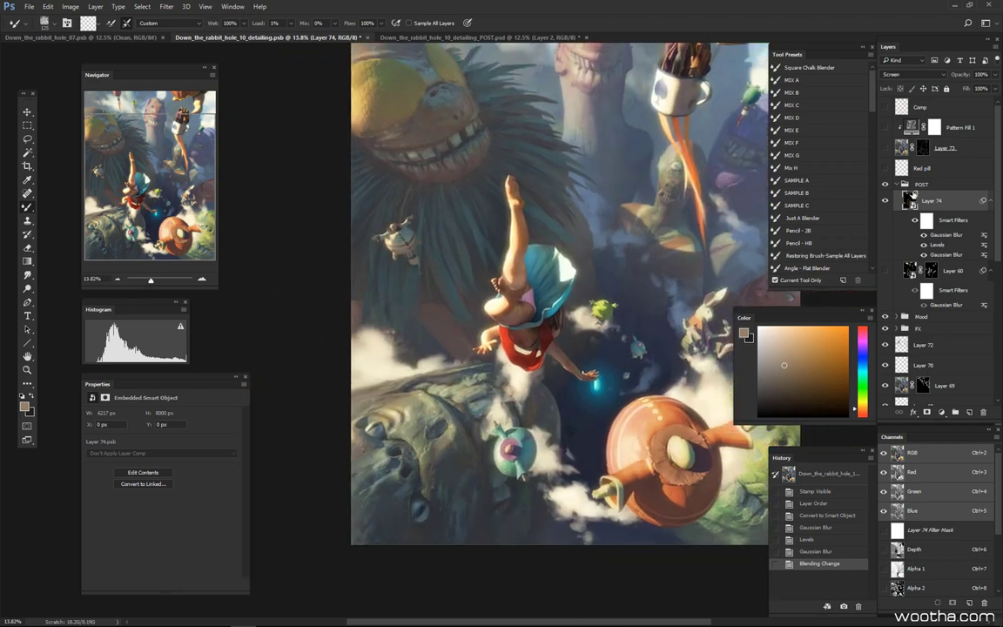
{"action": "left_click", "coordinate": [885, 202]}
{"action": "left_click", "coordinate": [886, 202]}
{"action": "left_click", "coordinate": [886, 202]}
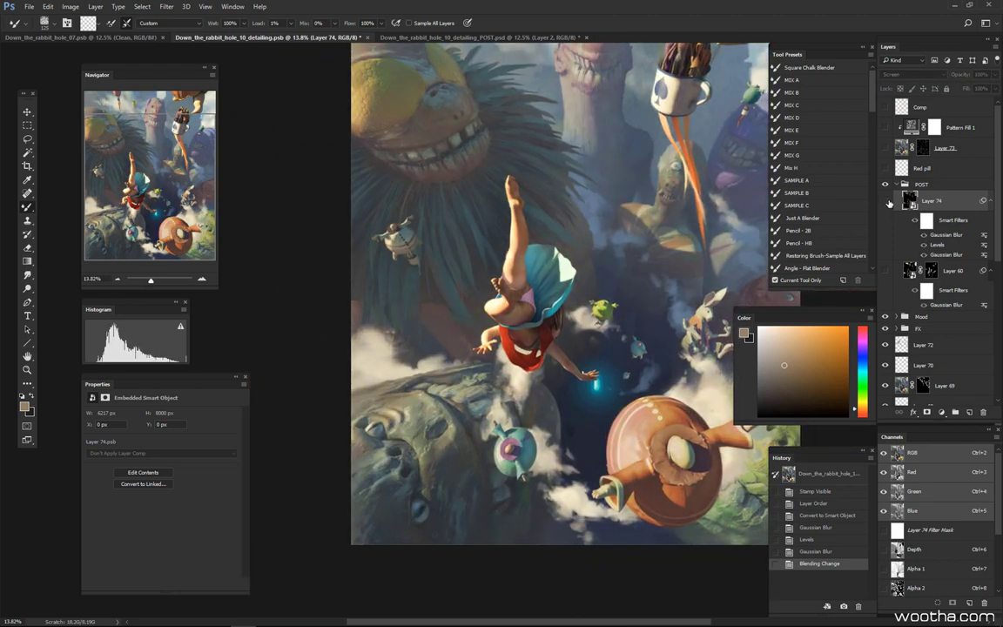
{"action": "left_click", "coordinate": [886, 202]}
{"action": "left_click_drag", "start_coordinate": [583, 276], "coordinate": [524, 346]}
{"action": "left_click_drag", "start_coordinate": [549, 335], "coordinate": [600, 335]}
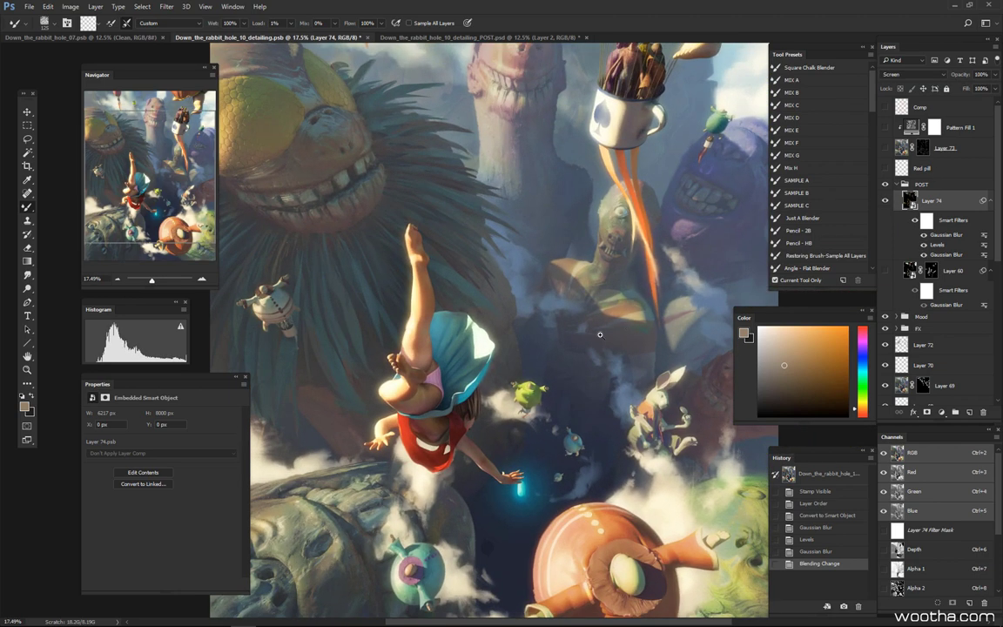
{"action": "key", "text": "ctrl+0"}
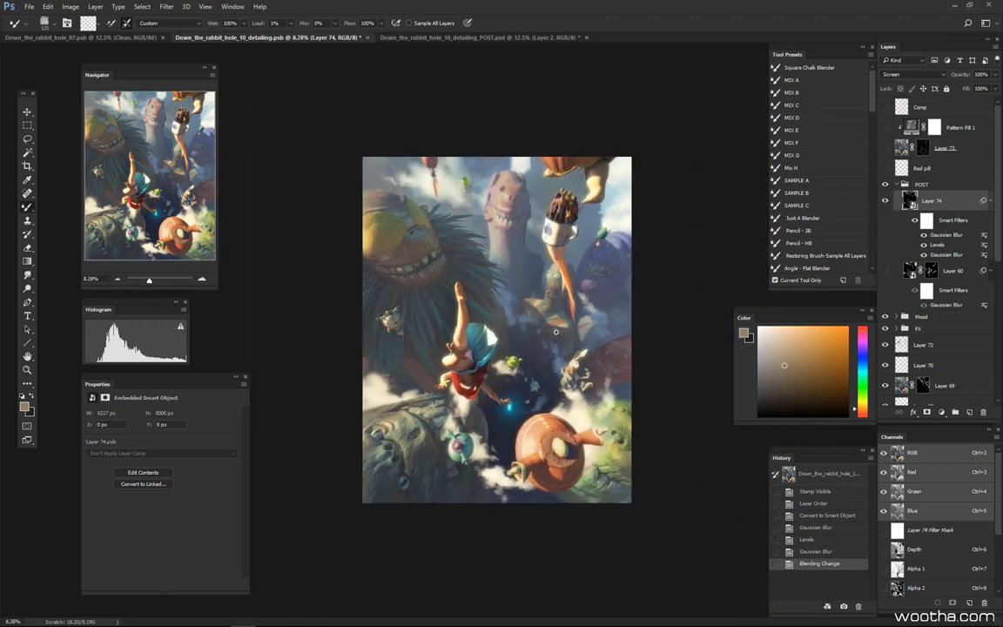
{"action": "key", "text": "ctrl+plus"}
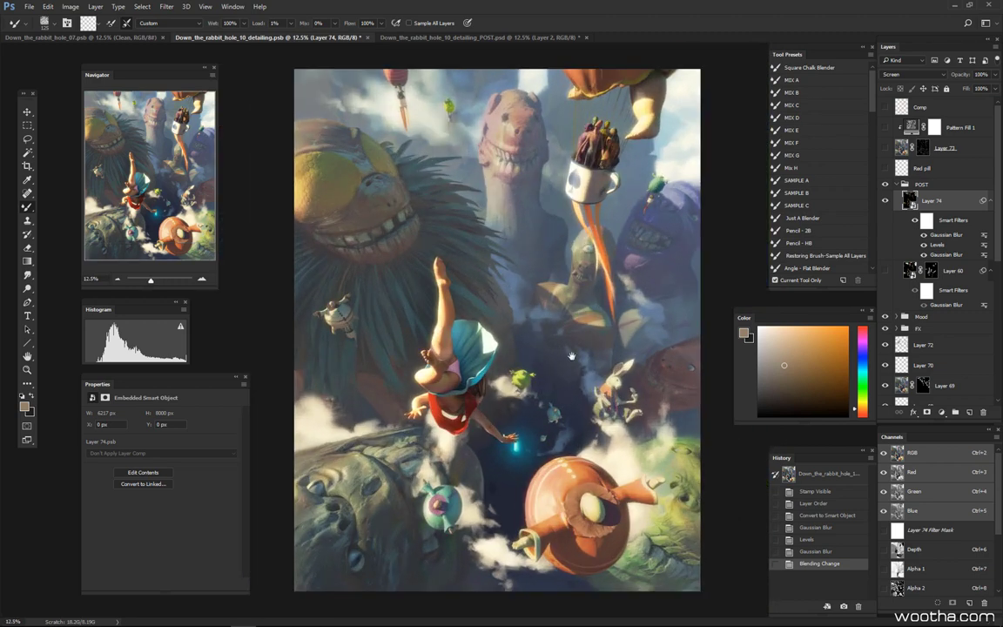
{"action": "left_click", "coordinate": [886, 201]}
{"action": "left_click", "coordinate": [886, 202]}
{"action": "left_click", "coordinate": [885, 202]}
{"action": "left_click", "coordinate": [886, 202]}
Add a black layer mask to Layer 74, switch to the regular Brush and lower the layer's opacity to 51%
{"action": "left_click", "coordinate": [926, 414], "text": "alt"}
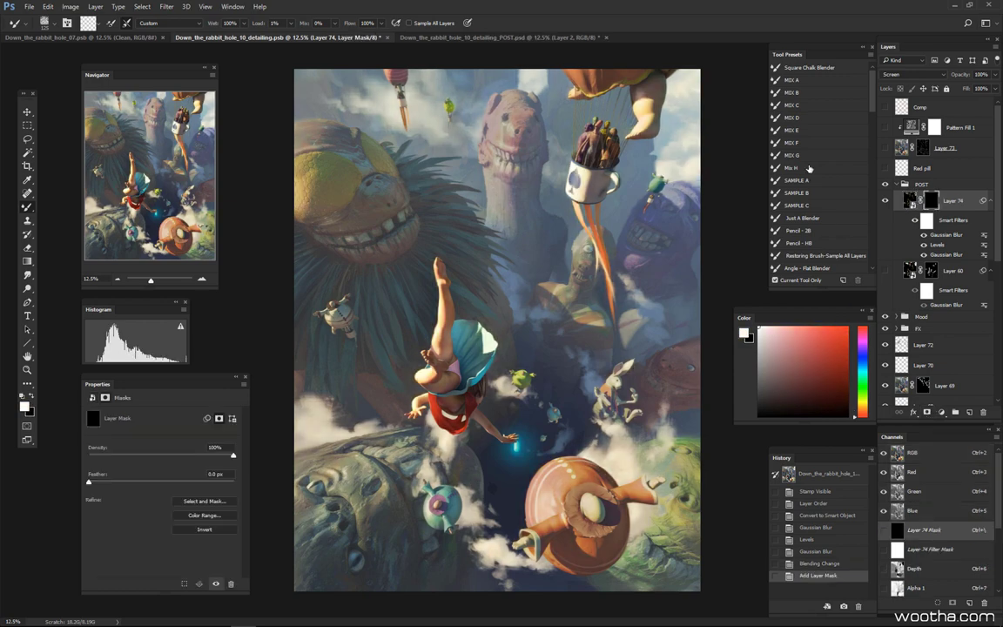
{"action": "key", "text": "shift+b"}
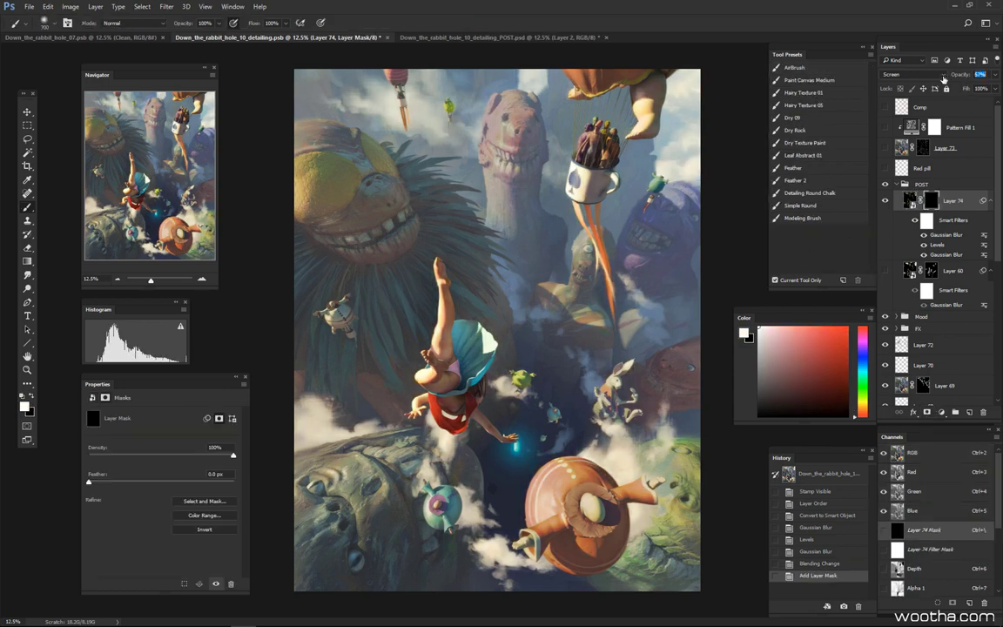
{"action": "left_click_drag", "start_coordinate": [930, 131], "coordinate": [930, 130]}
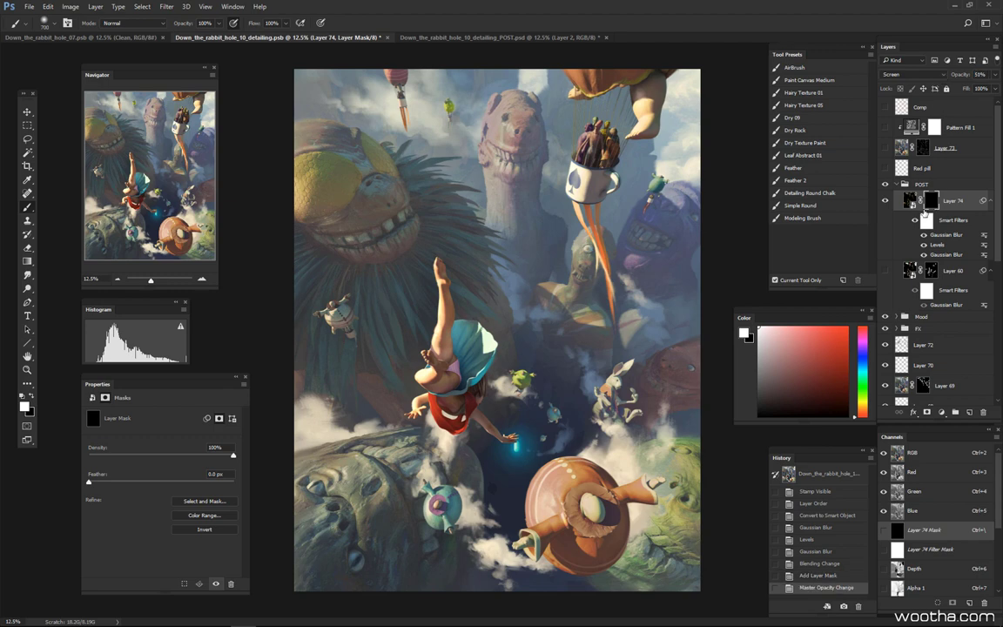
Paint white into Layer 74's mask near the girl's hand with a 300-pixel brush, comparing the result with the mask disabled and enabled
{"action": "key", "text": "["}
{"action": "key", "text": "["}
{"action": "key", "text": "["}
{"action": "left_click_drag", "start_coordinate": [418, 421], "coordinate": [406, 406]}
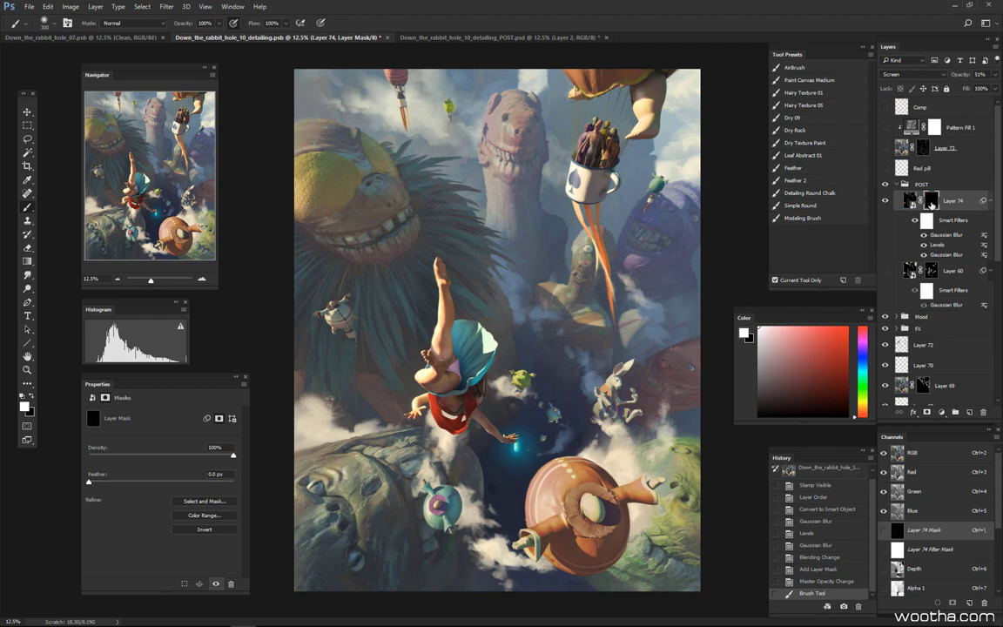
{"action": "left_click", "coordinate": [931, 201], "text": "shift"}
{"action": "left_click", "coordinate": [931, 201], "text": "shift"}
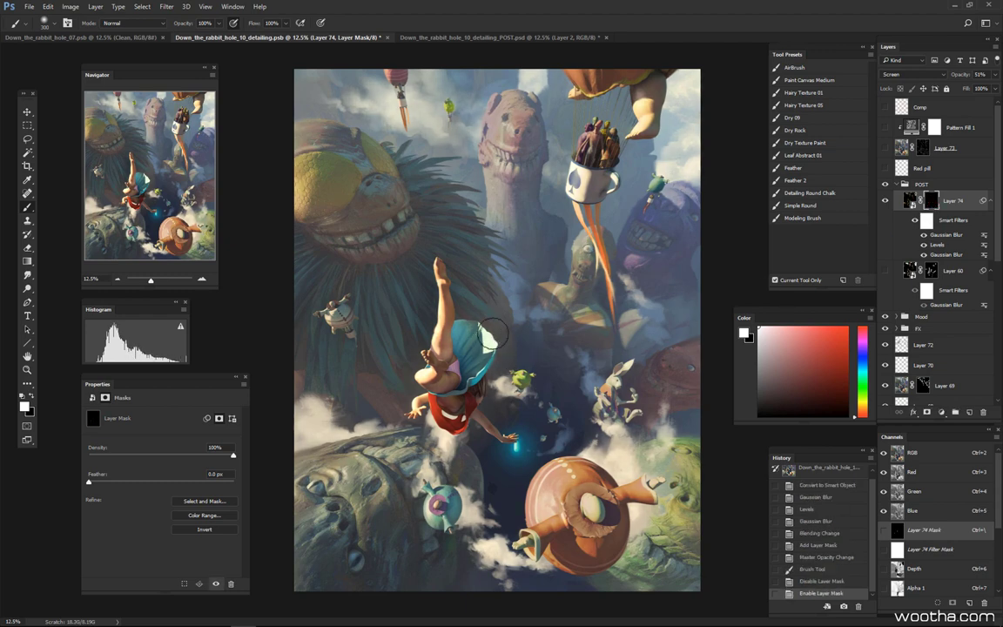
Paint white into Layer 74's mask along the girl's raised leg and bent knee, reducing the brush from 300 to 200 pixels
{"action": "left_click", "coordinate": [443, 302]}
{"action": "key", "text": "["}
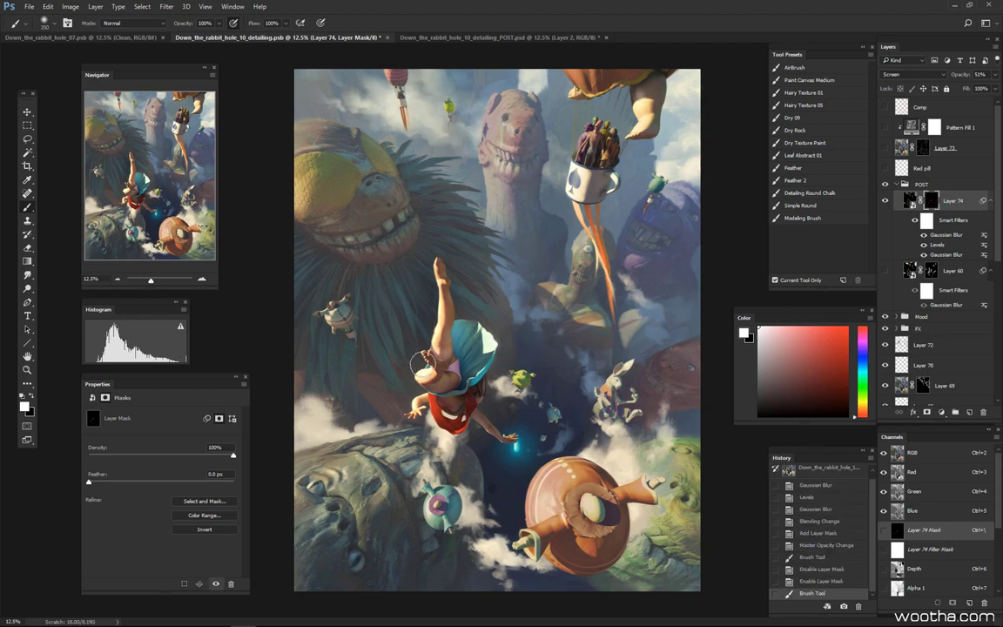
{"action": "left_click", "coordinate": [423, 360]}
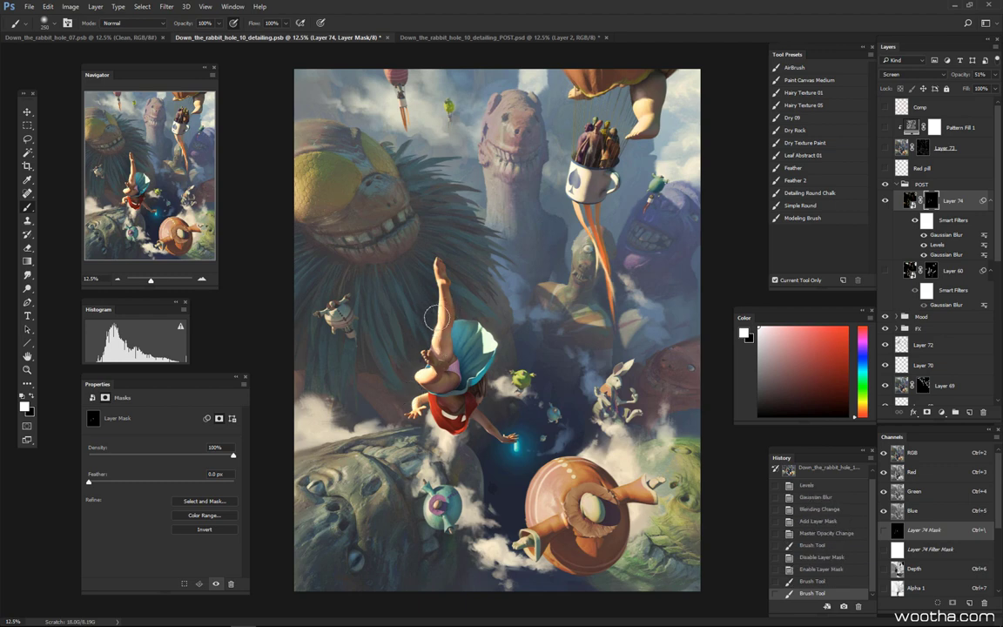
{"action": "left_click", "coordinate": [433, 313]}
{"action": "left_click_drag", "start_coordinate": [431, 301], "coordinate": [436, 290]}
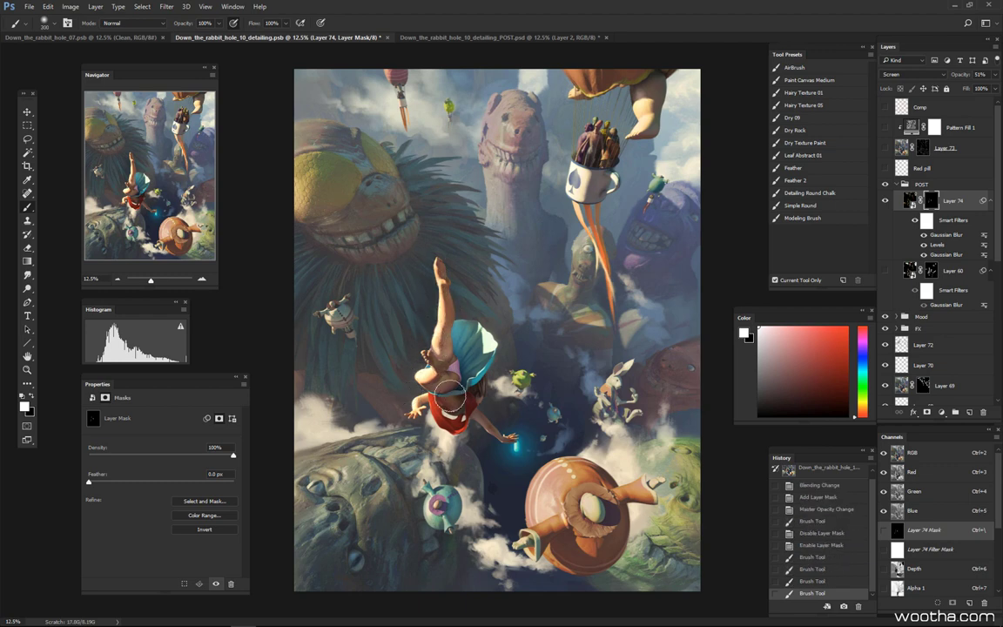
Try a much larger white dab over the glowing pill in Layer 74's mask and undo it
{"action": "key", "text": "]"}
{"action": "key", "text": "]"}
{"action": "key", "text": "]"}
{"action": "key", "text": "]"}
{"action": "key", "text": "]"}
{"action": "key", "text": "]"}
{"action": "left_click", "coordinate": [524, 455]}
{"action": "key", "text": "ctrl+z"}
Paint white into Layer 74's mask across the beast's lower fur beside the girl with brushes of about 500 to 600 pixels
{"action": "key", "text": "["}
{"action": "key", "text": "["}
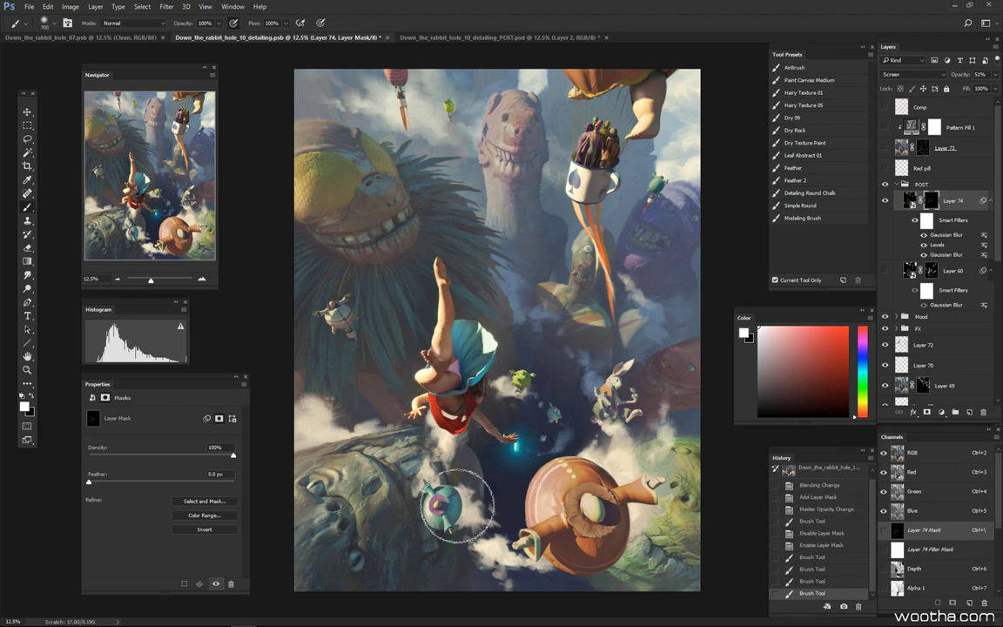
{"action": "left_click", "coordinate": [458, 527]}
{"action": "key", "text": "ctrl+z"}
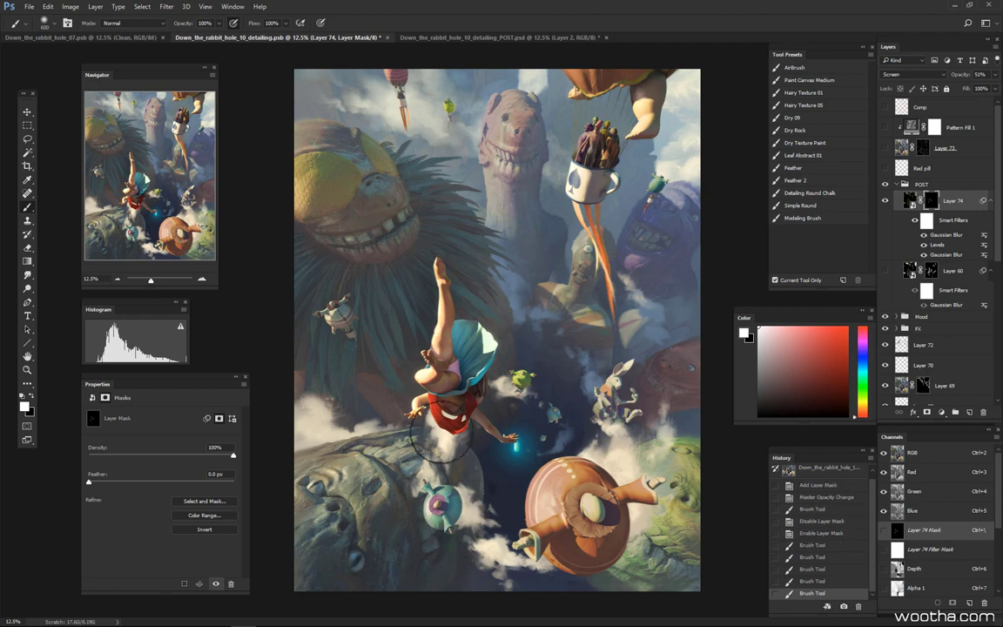
{"action": "left_click", "coordinate": [374, 370]}
{"action": "left_click", "coordinate": [357, 384]}
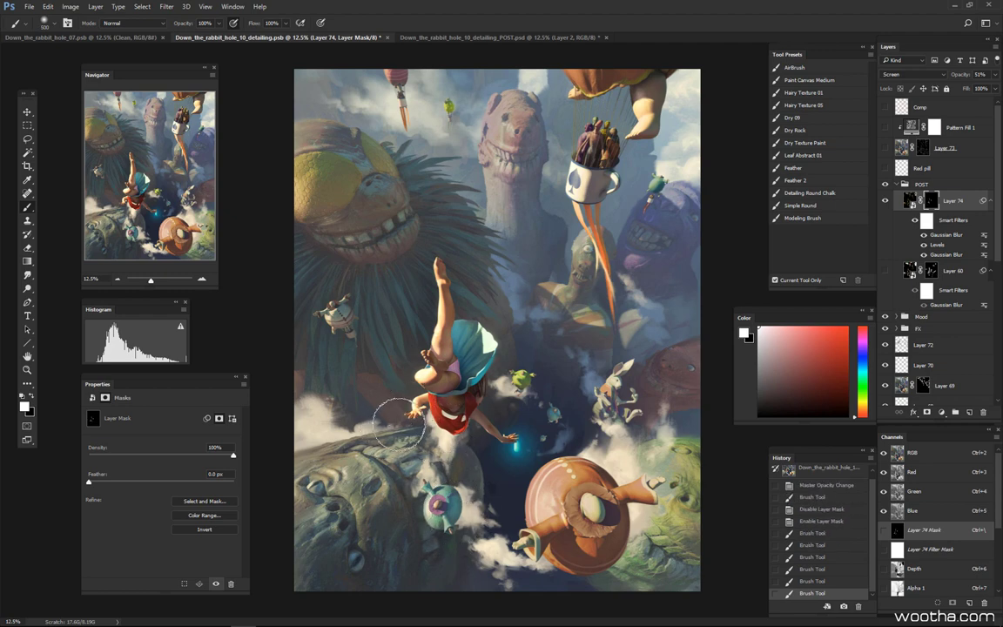
{"action": "left_click_drag", "start_coordinate": [372, 373], "coordinate": [314, 389]}
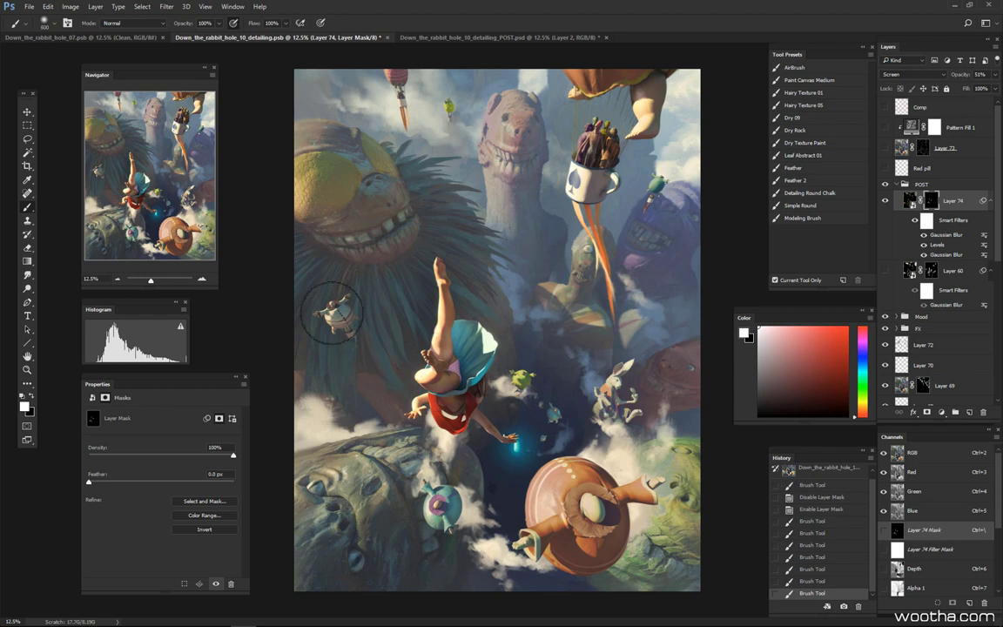
Paint white into Layer 74's mask around the girl's raised foot and down her leg with a 300-pixel brush
{"action": "key", "text": "bracketright"}
{"action": "key", "text": "bracketright"}
{"action": "key", "text": "bracketright"}
{"action": "key", "text": "bracketright"}
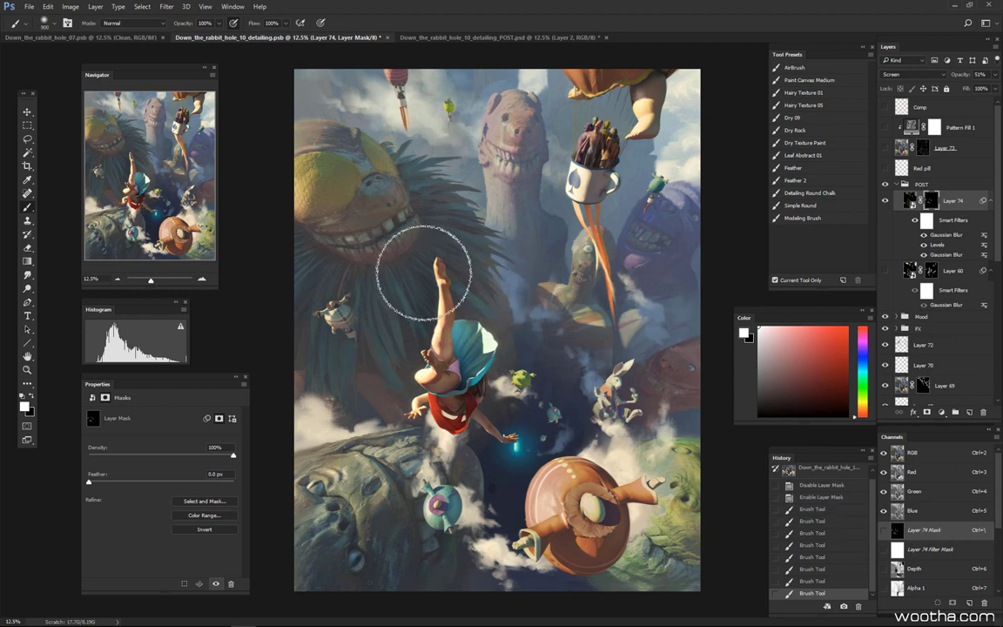
{"action": "left_click", "coordinate": [432, 260]}
{"action": "key", "text": "bracketleft"}
{"action": "key", "text": "bracketleft"}
{"action": "key", "text": "bracketleft"}
{"action": "key", "text": "bracketleft"}
{"action": "key", "text": "bracketleft"}
{"action": "key", "text": "bracketleft"}
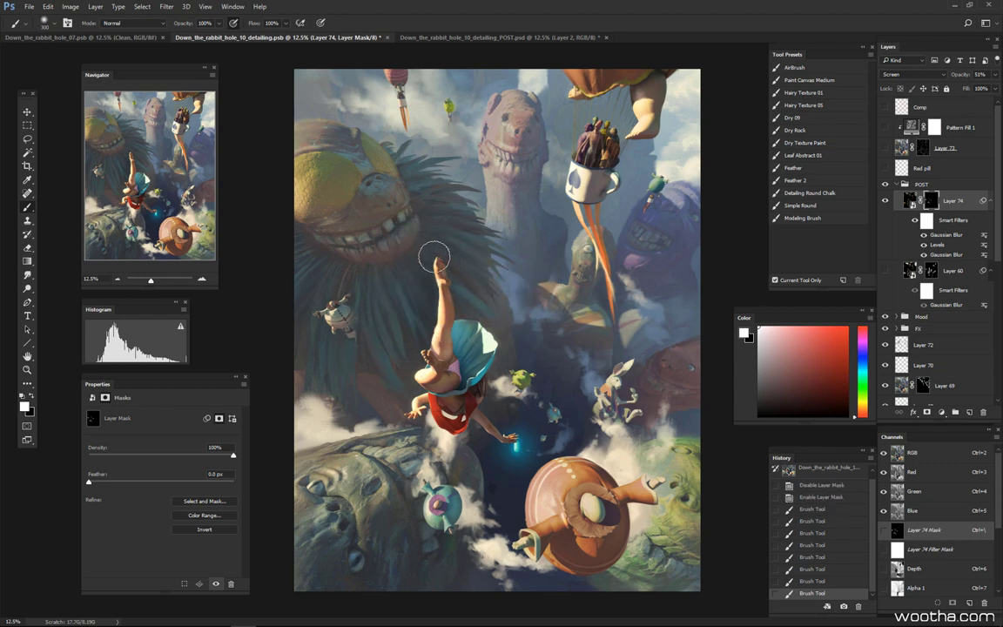
{"action": "left_click_drag", "start_coordinate": [435, 260], "coordinate": [422, 281]}
{"action": "left_click", "coordinate": [441, 345]}
{"action": "key", "text": "bracketleft"}
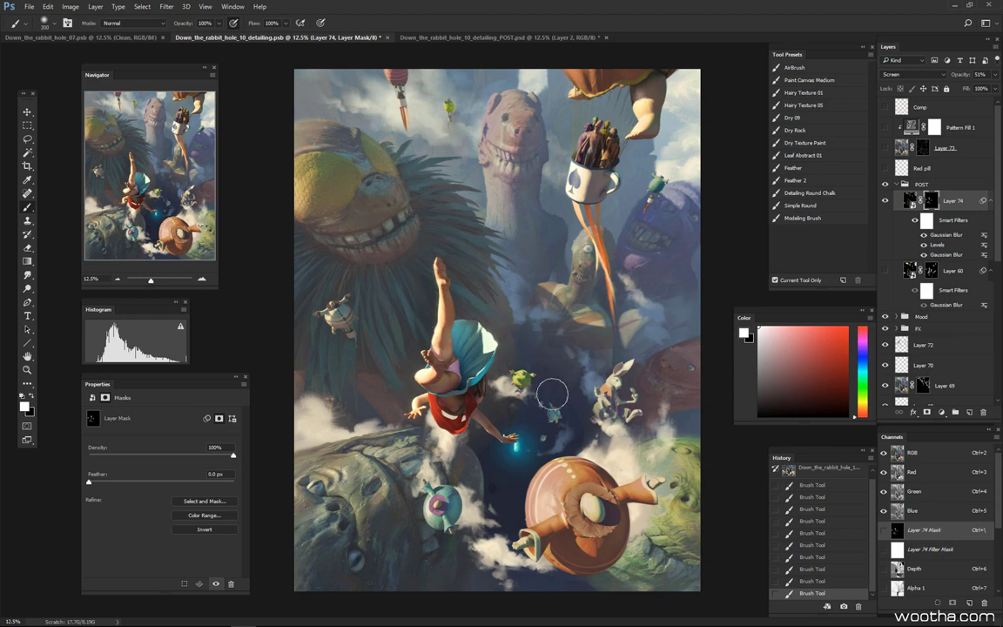
Paint more white spots into Layer 74's mask across the painting, varying the brush size up to 400 pixels
{"action": "key", "text": "bracketright"}
{"action": "key", "text": "bracketright"}
{"action": "key", "text": "bracketright"}
{"action": "key", "text": "bracketright"}
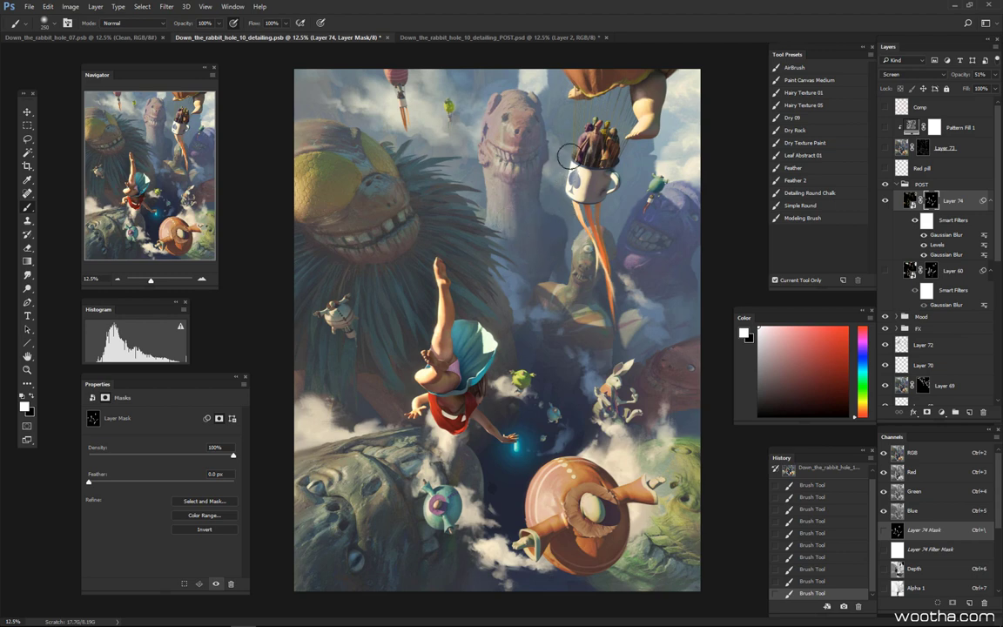
{"action": "key", "text": "bracketright"}
{"action": "key", "text": "bracketright"}
Compare the painting with Layer 74 shown and hidden, and collapse and select the POST group
{"action": "left_click", "coordinate": [886, 202]}
{"action": "left_click", "coordinate": [885, 201]}
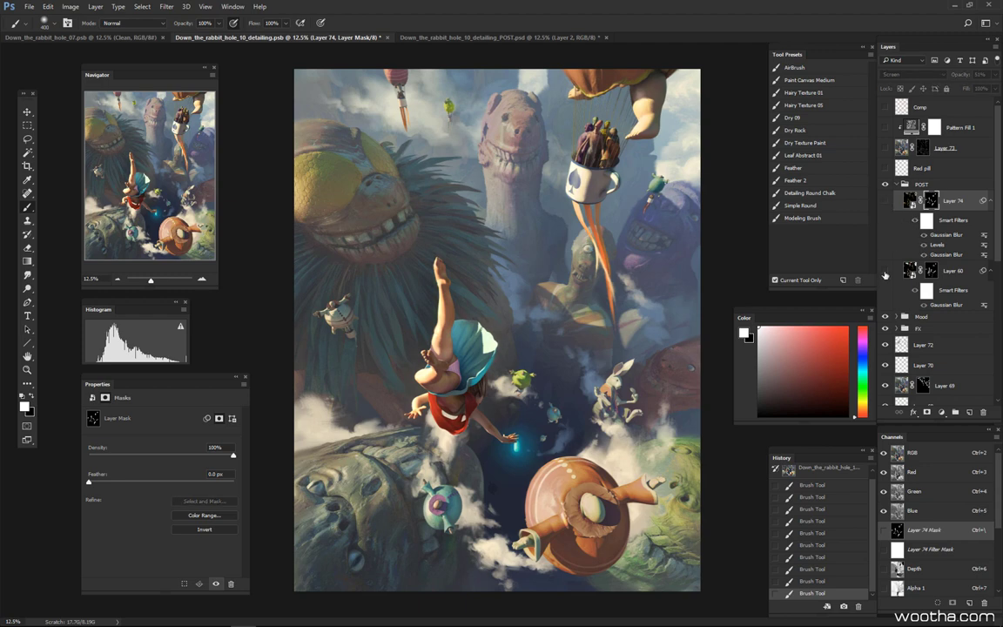
{"action": "left_click", "coordinate": [988, 272]}
{"action": "left_click", "coordinate": [916, 199]}
{"action": "left_click", "coordinate": [898, 185]}
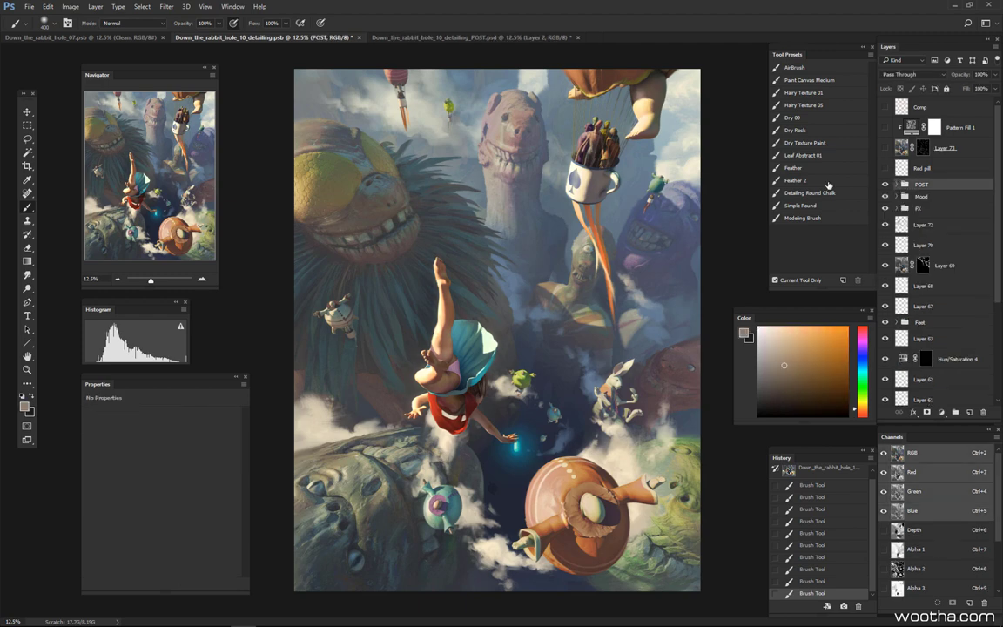
Show Layer 73 with Pattern Fill 1 and examine the skirt's edges up close and Layer 73's mask on its own
{"action": "key", "text": "ctrl+plus"}
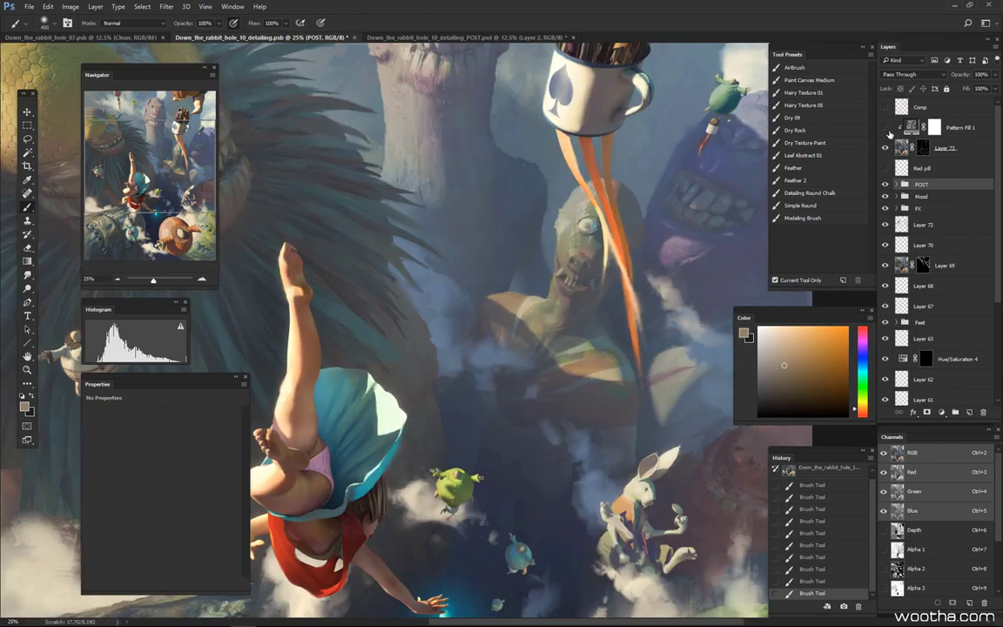
{"action": "left_click_drag", "start_coordinate": [512, 372], "coordinate": [620, 308]}
{"action": "left_click_drag", "start_coordinate": [544, 366], "coordinate": [599, 357]}
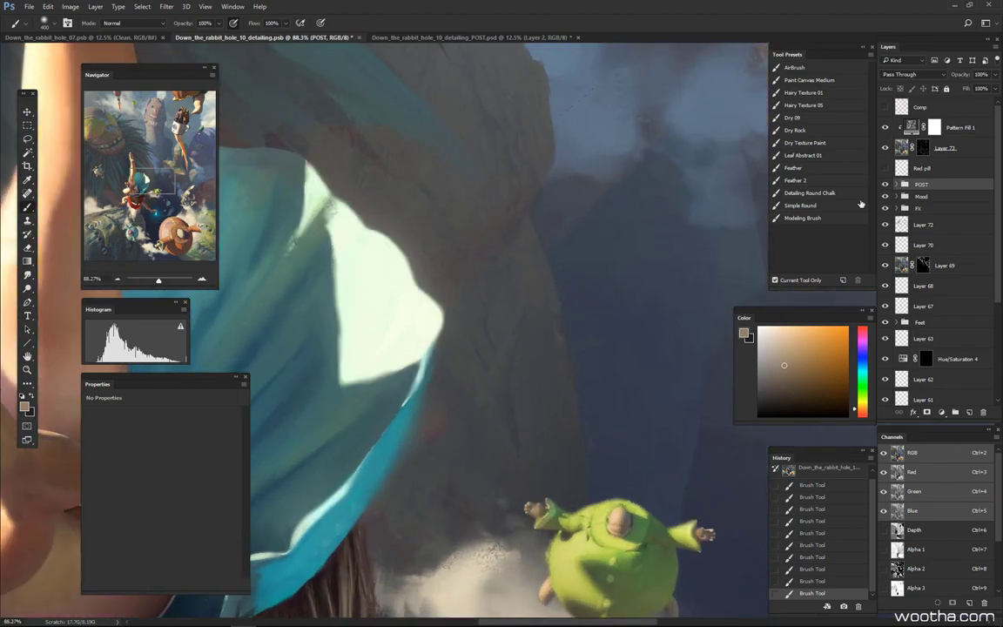
{"action": "left_click", "coordinate": [926, 150], "text": "alt"}
{"action": "left_click", "coordinate": [926, 150], "text": "alt"}
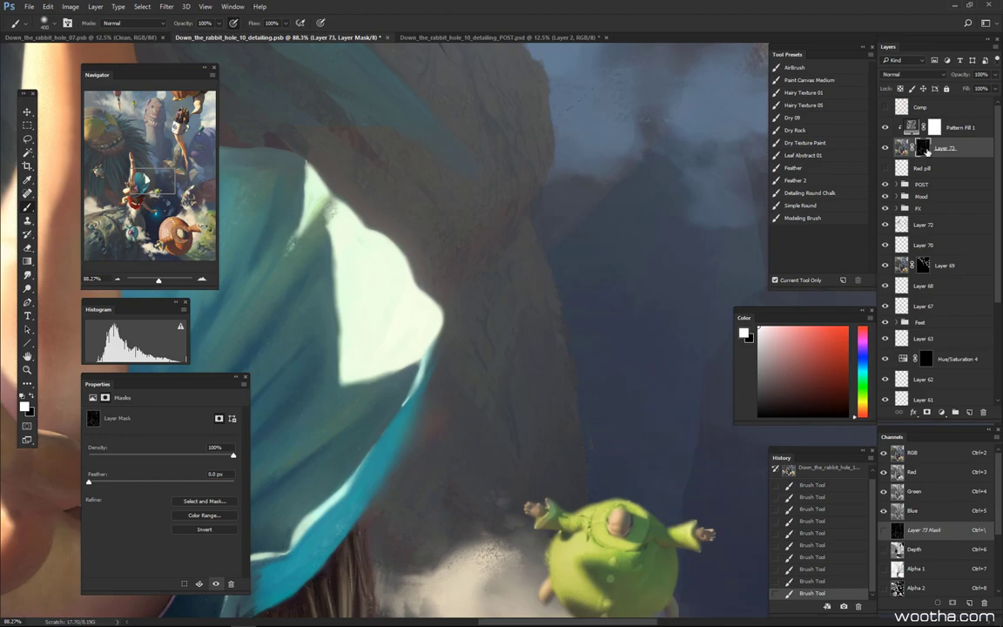
{"action": "left_click", "coordinate": [926, 150], "text": "alt"}
{"action": "left_click_drag", "start_coordinate": [615, 358], "coordinate": [463, 308]}
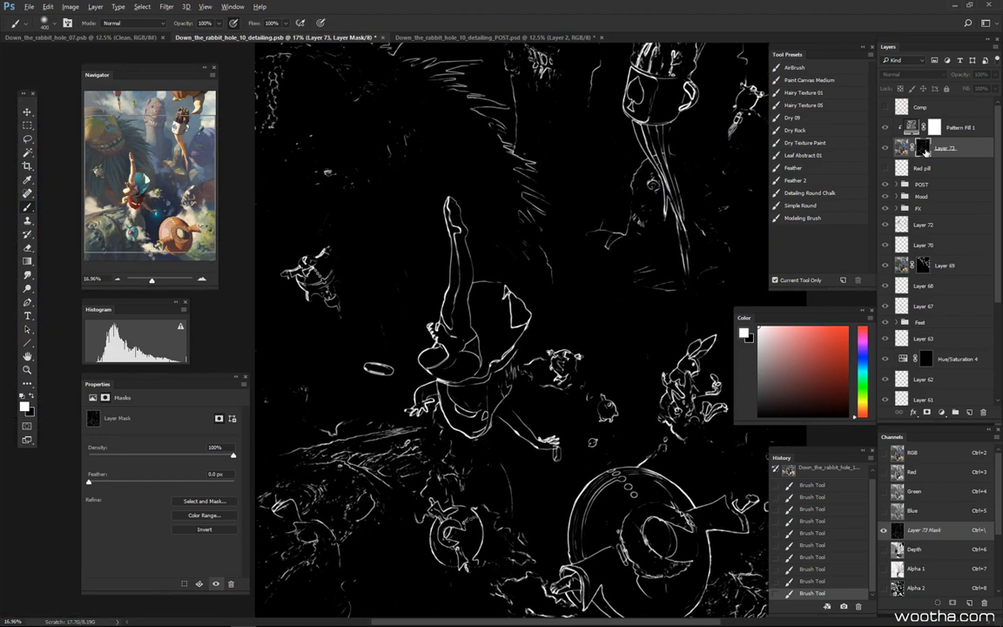
Hide Layer 73 and Pattern Fill 1, and stamp all visible layers into a new layer above the POST group
{"action": "left_click", "coordinate": [902, 148]}
{"action": "left_click", "coordinate": [930, 185]}
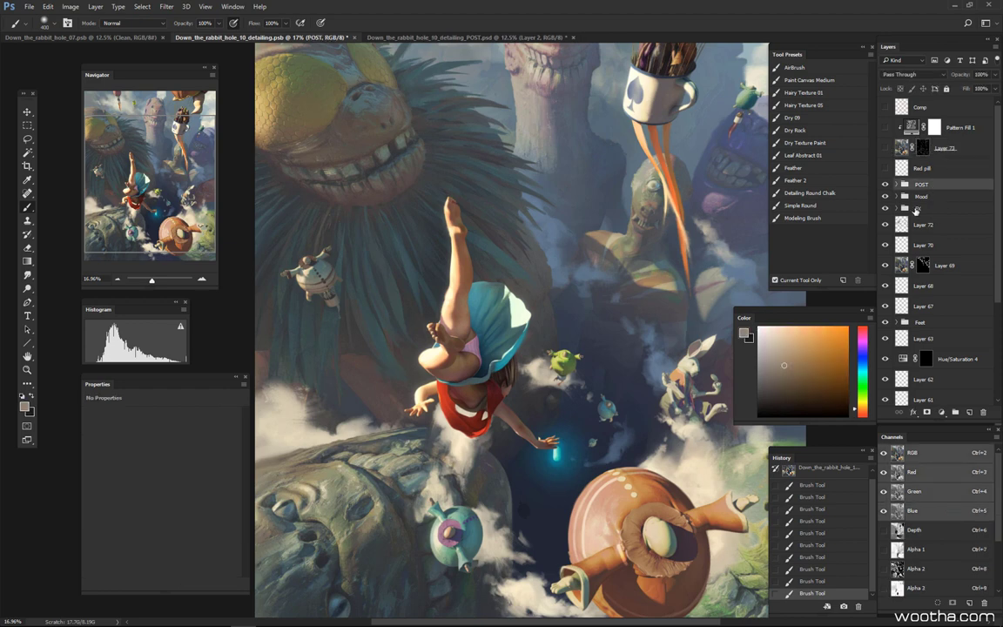
{"action": "key", "text": "ctrl+shift+alt+e"}
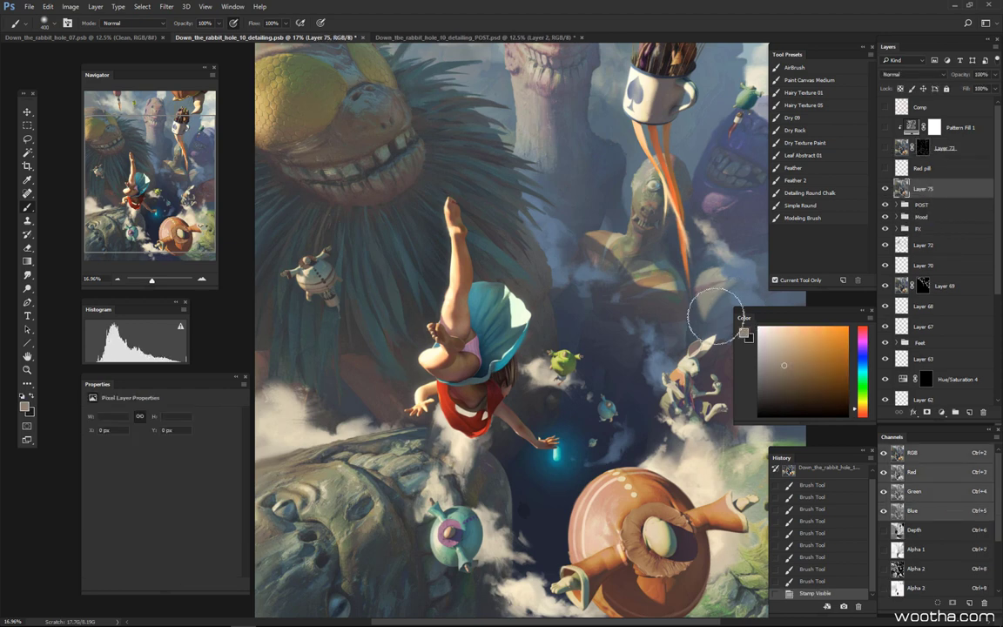
Open the Filter Gallery on Layer 75, select the Glowing Edges effect and preview the girl at 25% zoom
{"action": "left_click", "coordinate": [167, 9]}
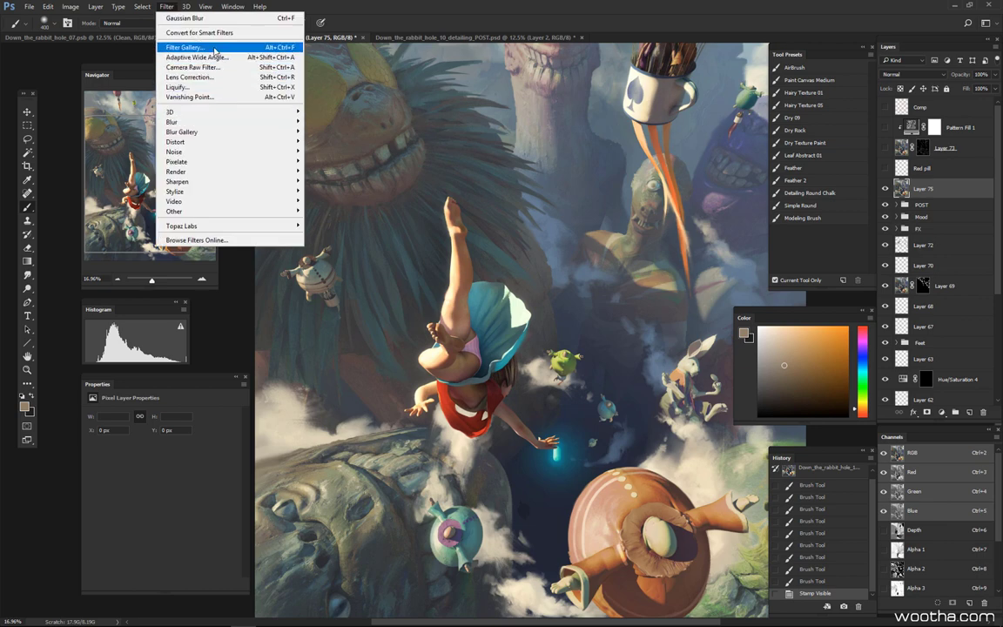
{"action": "left_click", "coordinate": [230, 77]}
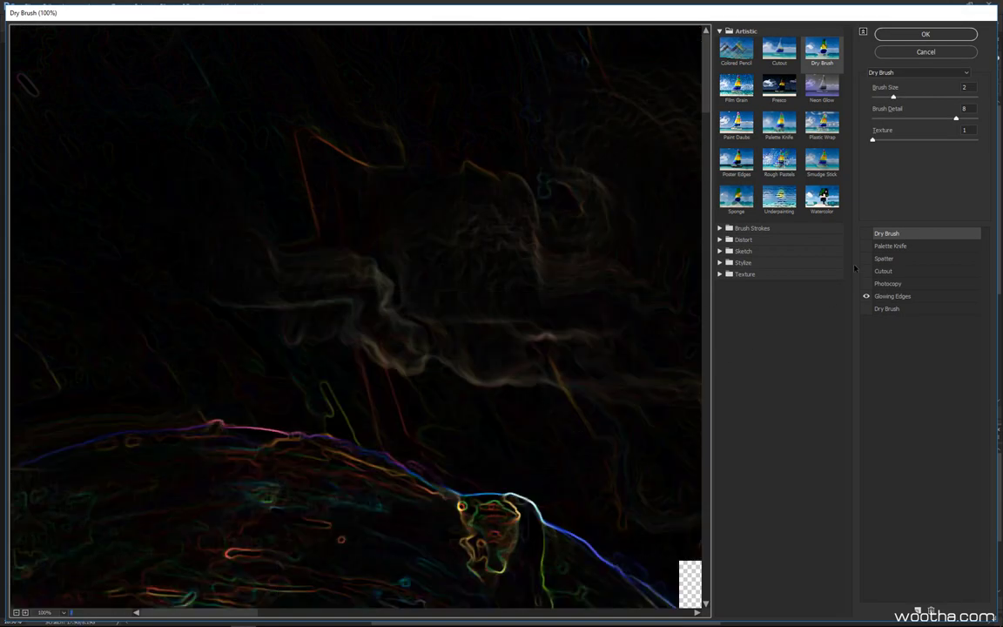
{"action": "left_click", "coordinate": [897, 296]}
{"action": "left_click_drag", "start_coordinate": [602, 544], "coordinate": [556, 323]}
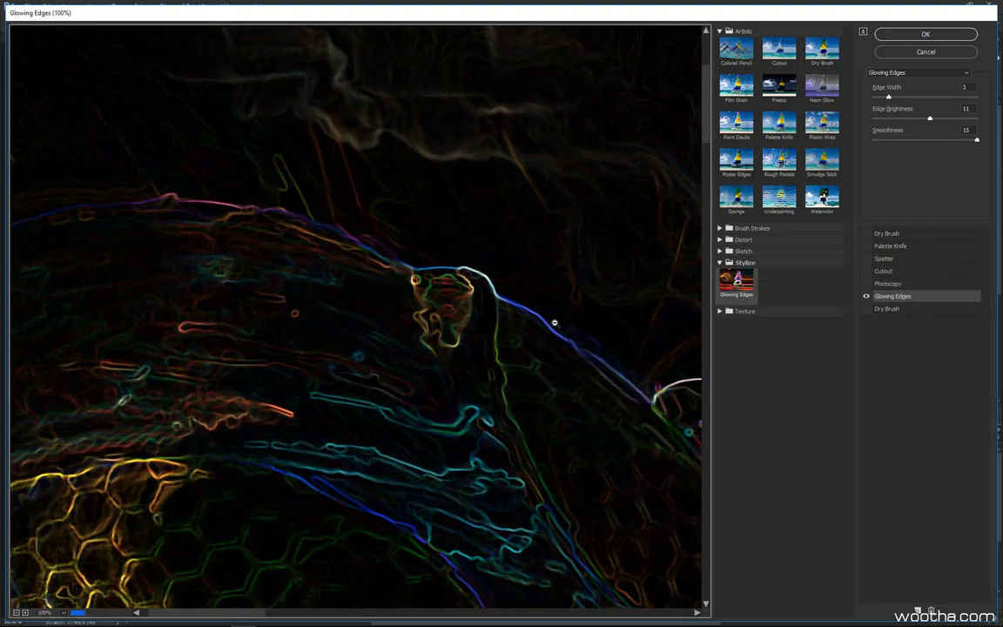
{"action": "left_click", "coordinate": [557, 329], "text": "alt"}
{"action": "left_click", "coordinate": [558, 341], "text": "alt"}
{"action": "scroll", "coordinate": [511, 412], "scroll_direction": "down", "scroll_amount": 1}
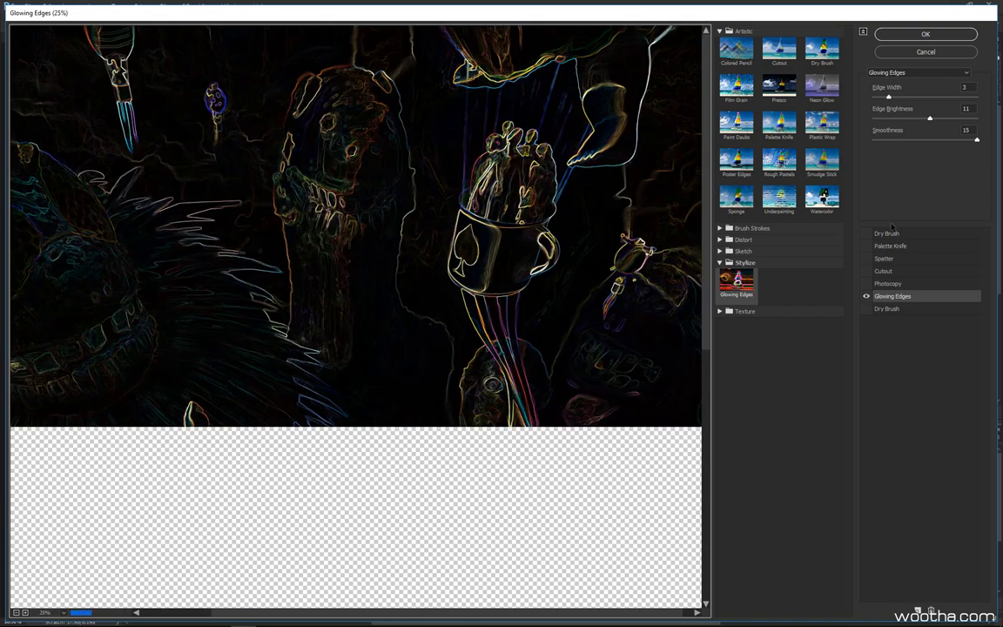
{"action": "left_click_drag", "start_coordinate": [411, 428], "coordinate": [672, 237]}
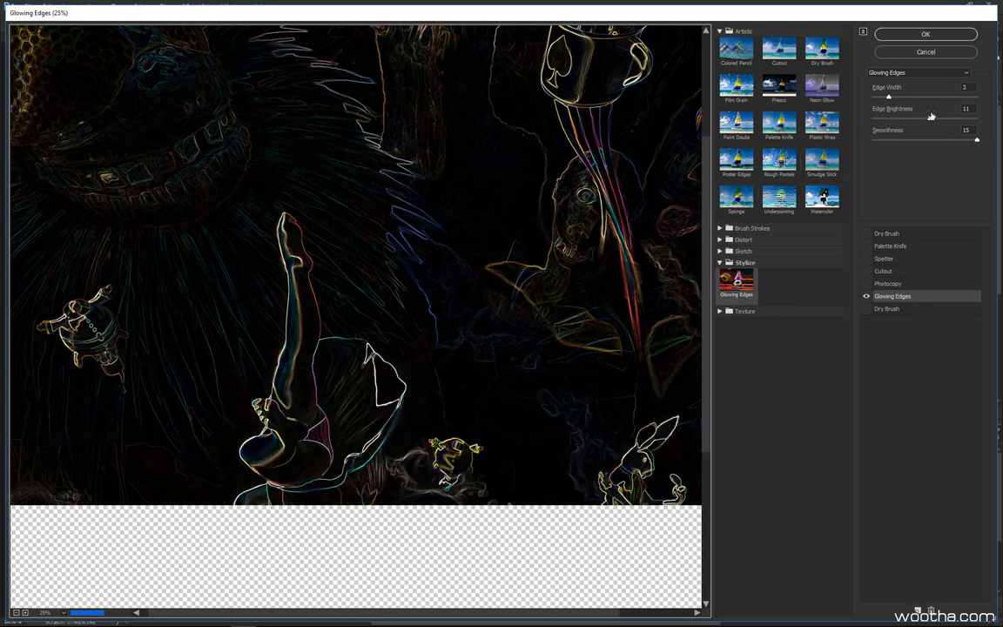
Apply Glowing Edges to Layer 75 with Edge Width 4, Edge Brightness 9 and Smoothness 15
{"action": "left_click_drag", "start_coordinate": [930, 118], "coordinate": [942, 120]}
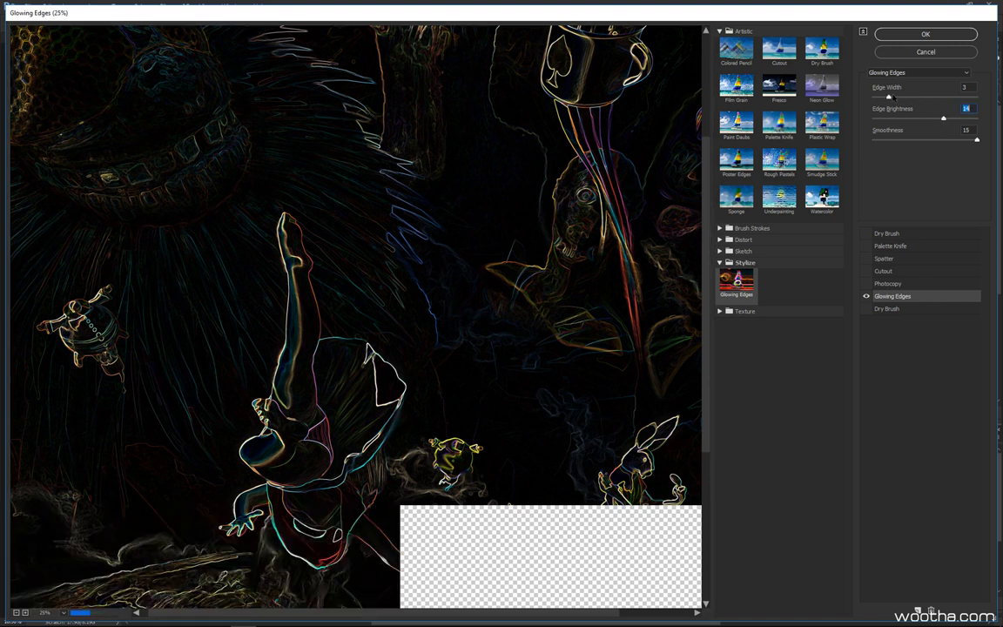
{"action": "left_click_drag", "start_coordinate": [892, 97], "coordinate": [911, 102]}
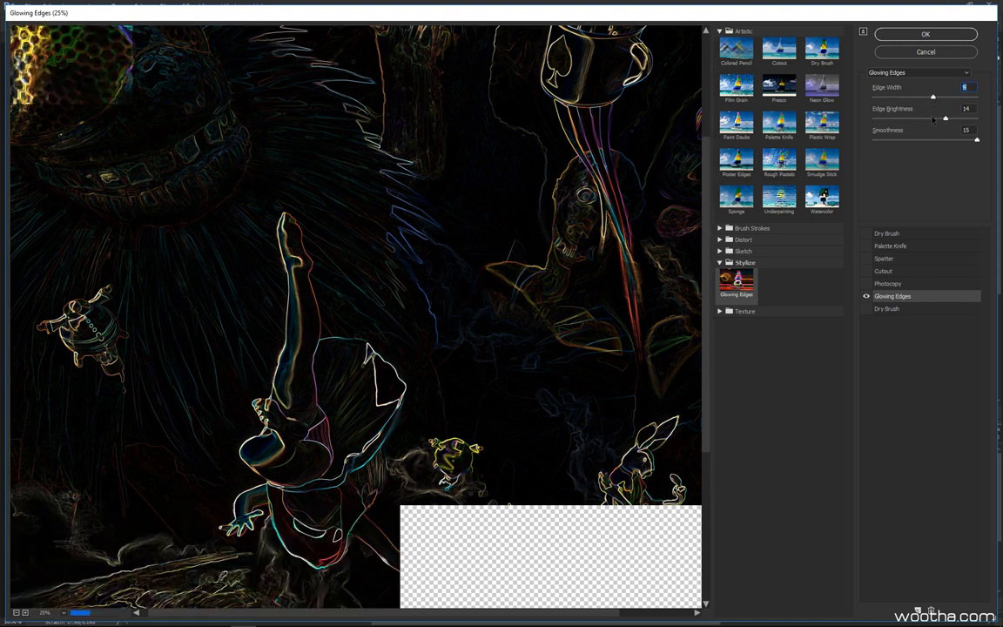
{"action": "left_click_drag", "start_coordinate": [933, 102], "coordinate": [926, 110]}
{"action": "left_click_drag", "start_coordinate": [977, 139], "coordinate": [938, 141]}
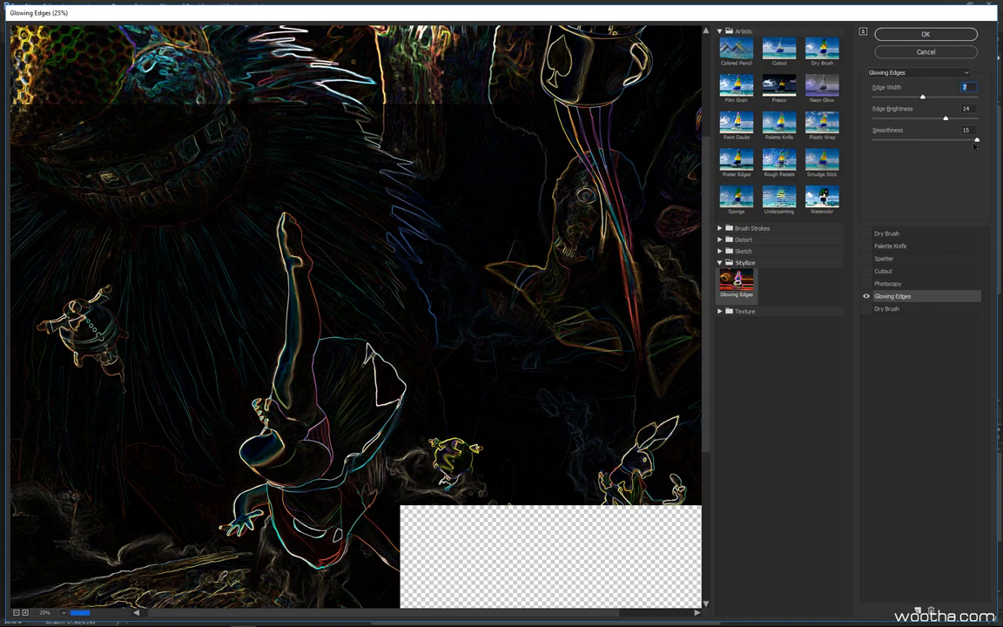
{"action": "left_click_drag", "start_coordinate": [879, 148], "coordinate": [923, 142]}
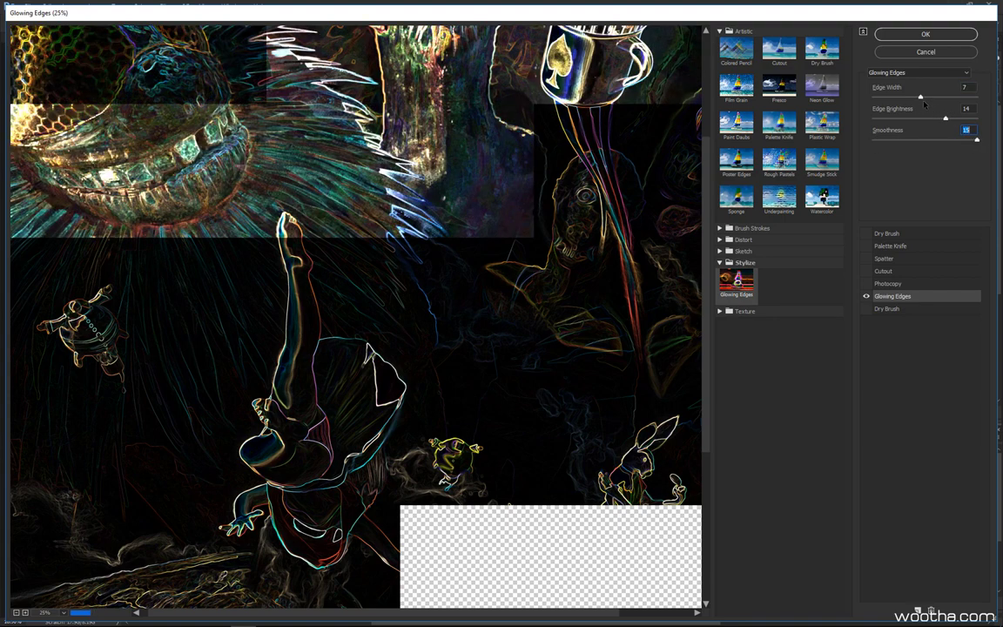
{"action": "left_click_drag", "start_coordinate": [922, 99], "coordinate": [911, 103]}
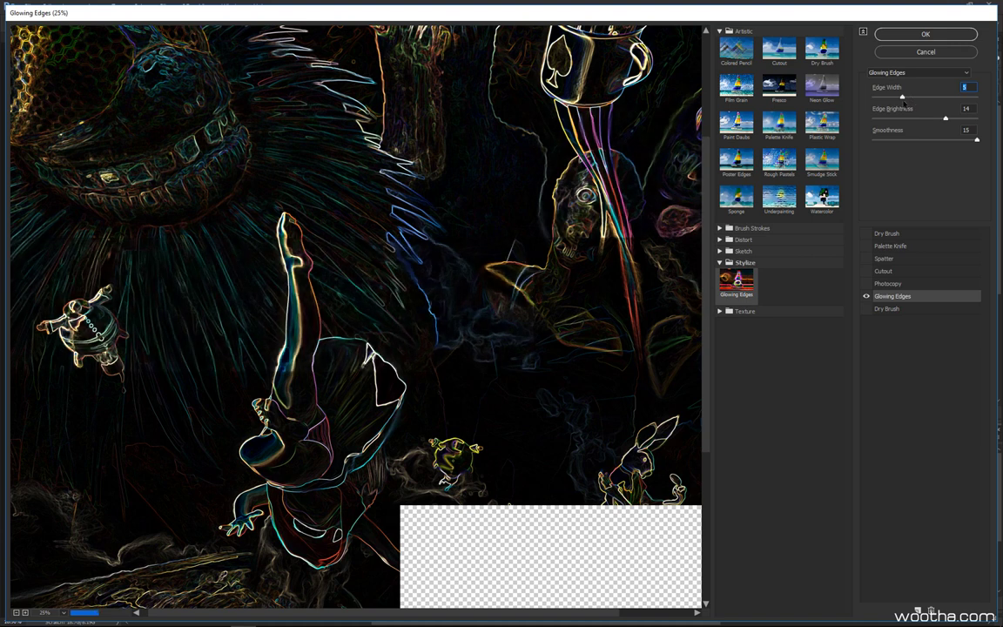
{"action": "left_click_drag", "start_coordinate": [946, 118], "coordinate": [895, 100]}
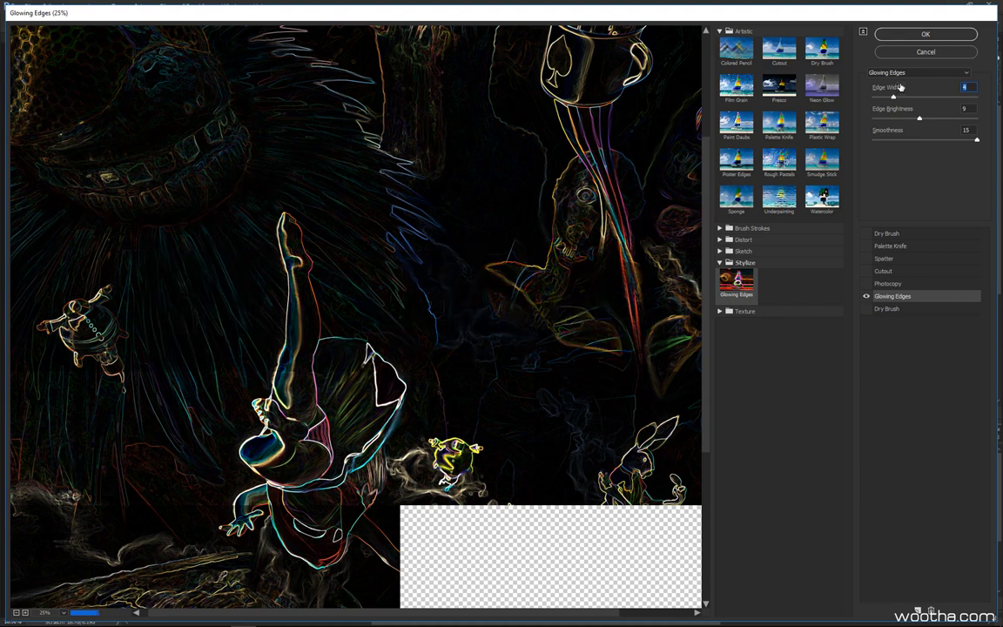
{"action": "left_click", "coordinate": [936, 36]}
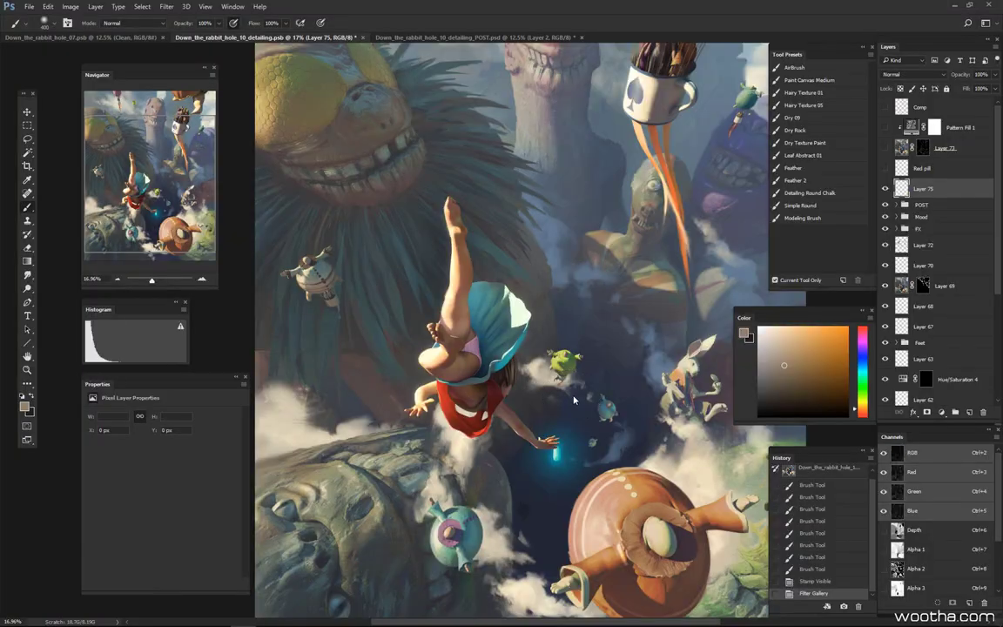
Desaturate Layer 75 and sharpen its edge lines with Levels, using input black 69 and input white 84
{"action": "key", "text": "ctrl+l"}
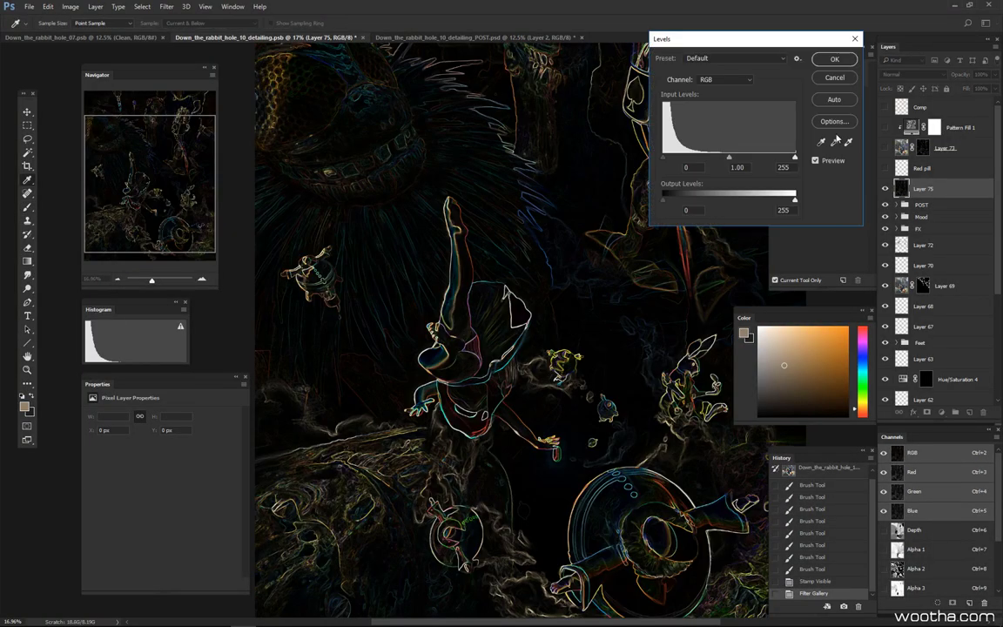
{"action": "left_click", "coordinate": [844, 80]}
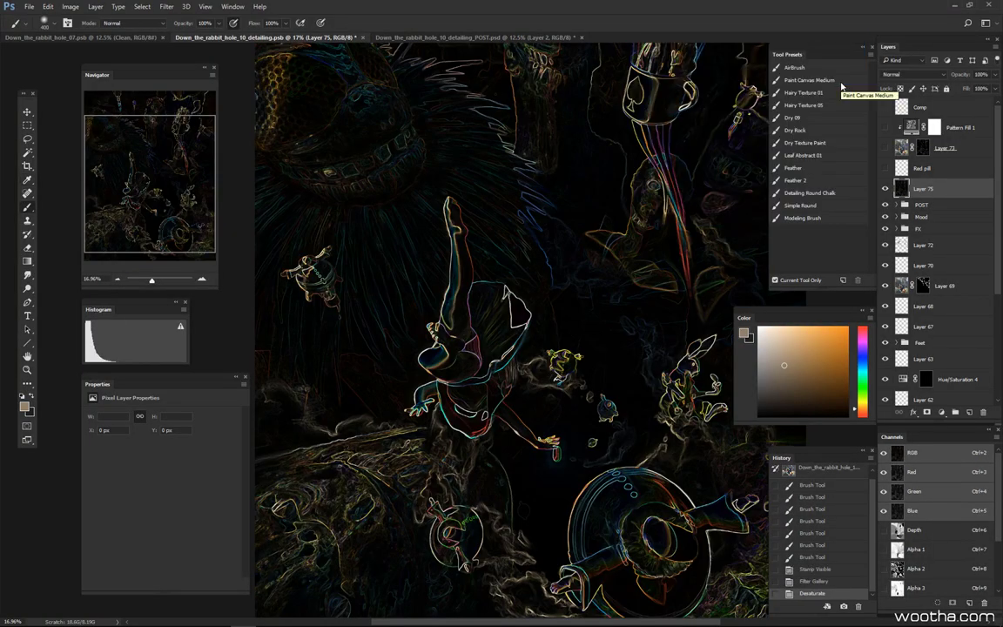
{"action": "key", "text": "ctrl+shift+u"}
{"action": "key", "text": "ctrl+l"}
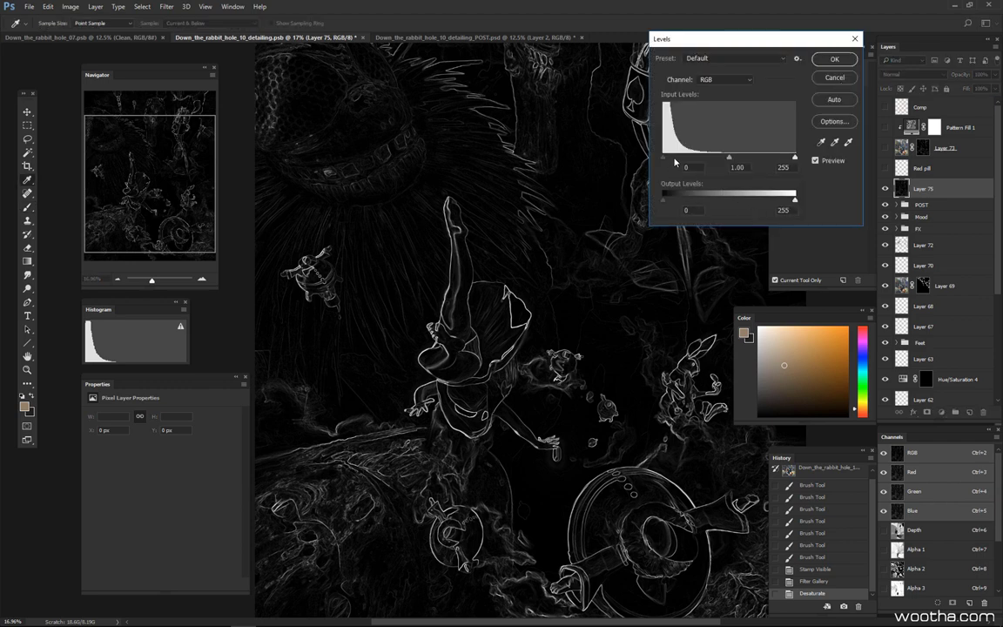
{"action": "left_click_drag", "start_coordinate": [665, 157], "coordinate": [675, 157]}
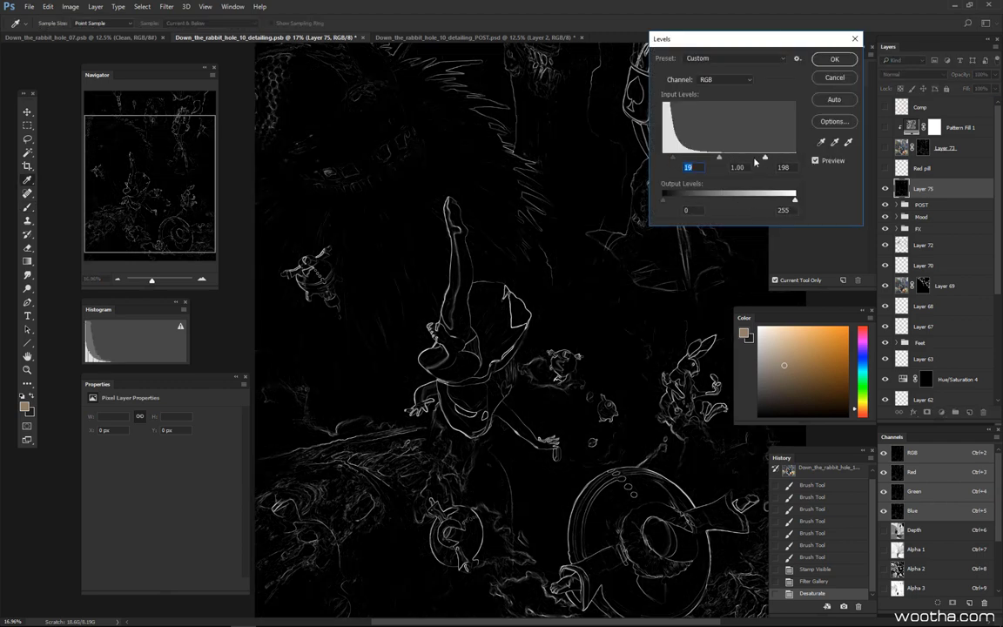
{"action": "left_click_drag", "start_coordinate": [794, 157], "coordinate": [707, 159]}
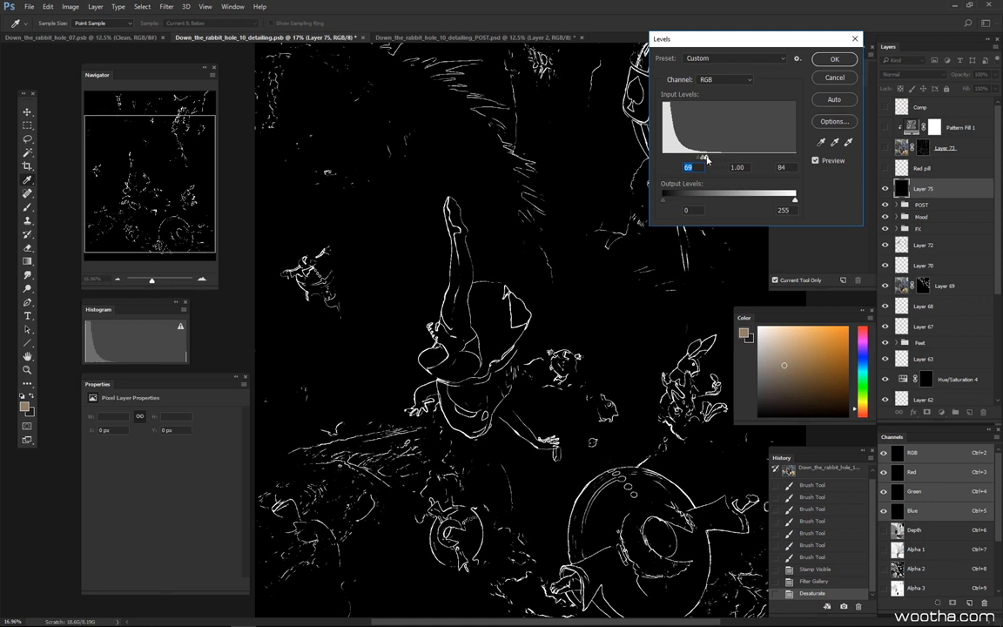
{"action": "left_click", "coordinate": [835, 61]}
Soften Layer 75's white edge lines with a Gaussian Blur of 6.8 pixels radius
{"action": "left_click", "coordinate": [167, 7]}
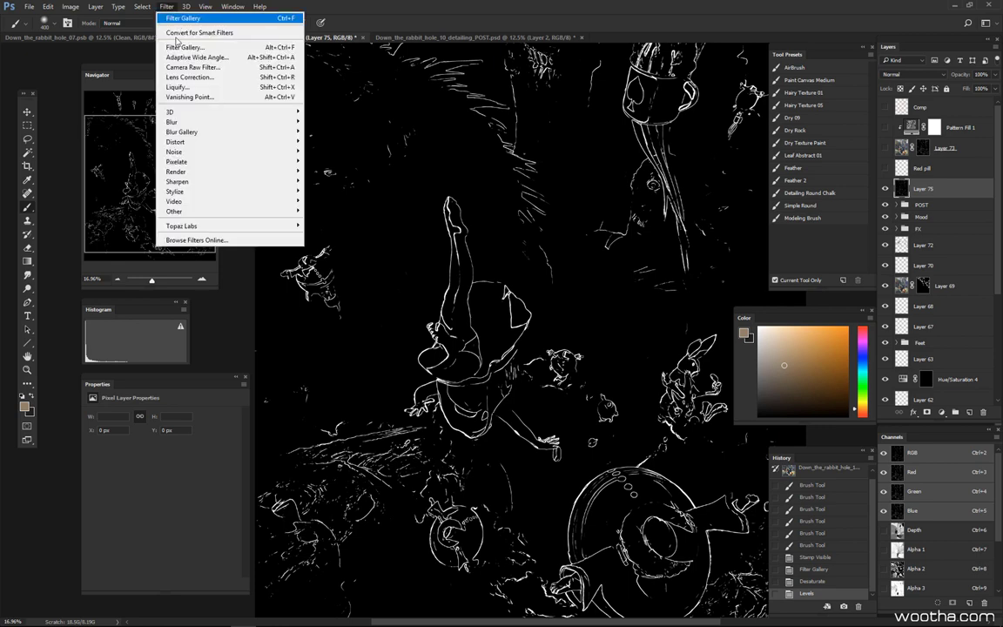
{"action": "mouse_move", "coordinate": [171, 120]}
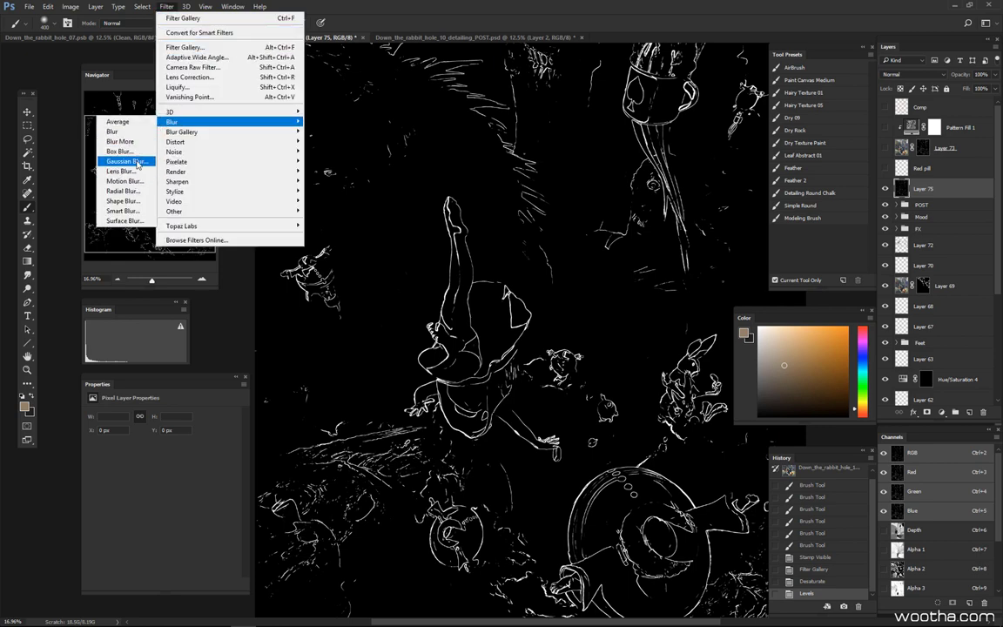
{"action": "left_click", "coordinate": [138, 163]}
{"action": "mouse_move", "coordinate": [178, 255]}
{"action": "left_mouse_down"}
{"action": "mouse_move", "coordinate": [161, 255]}
{"action": "mouse_move", "coordinate": [183, 256]}
{"action": "left_mouse_up"}
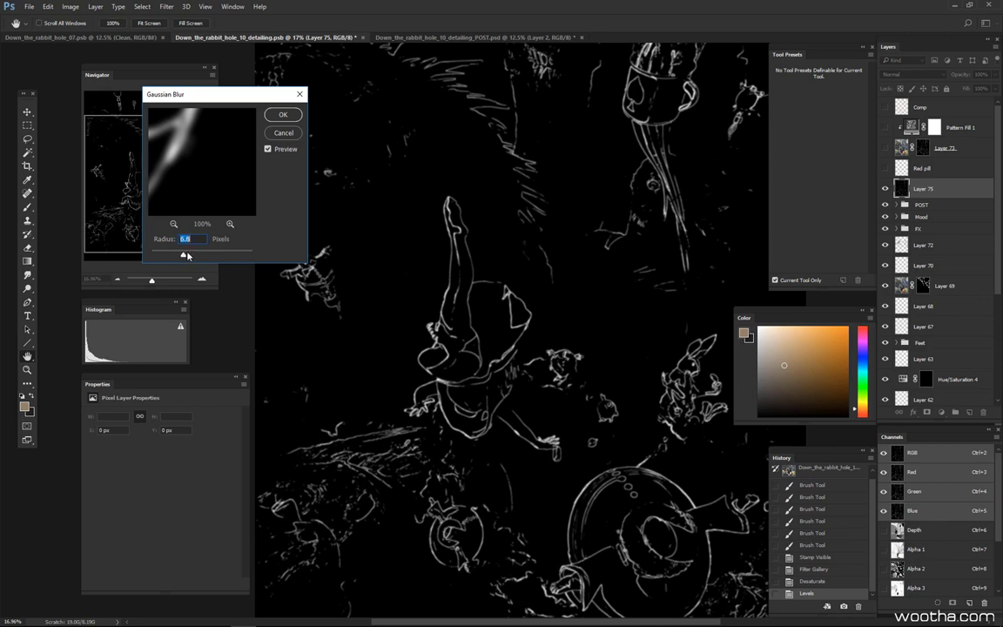
{"action": "left_click", "coordinate": [292, 114]}
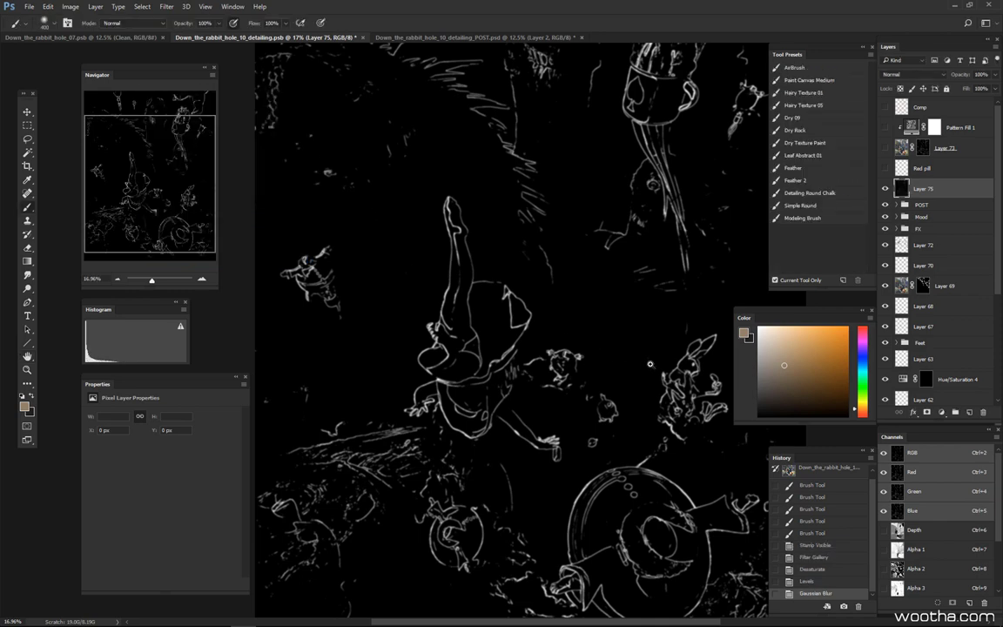
Brighten Layer 75's blurred lines by lowering the white input level in Levels, and select the whole canvas
{"action": "left_click_drag", "start_coordinate": [649, 365], "coordinate": [614, 371]}
{"action": "scroll", "coordinate": [614, 372], "scroll_direction": "down", "scroll_amount": 1}
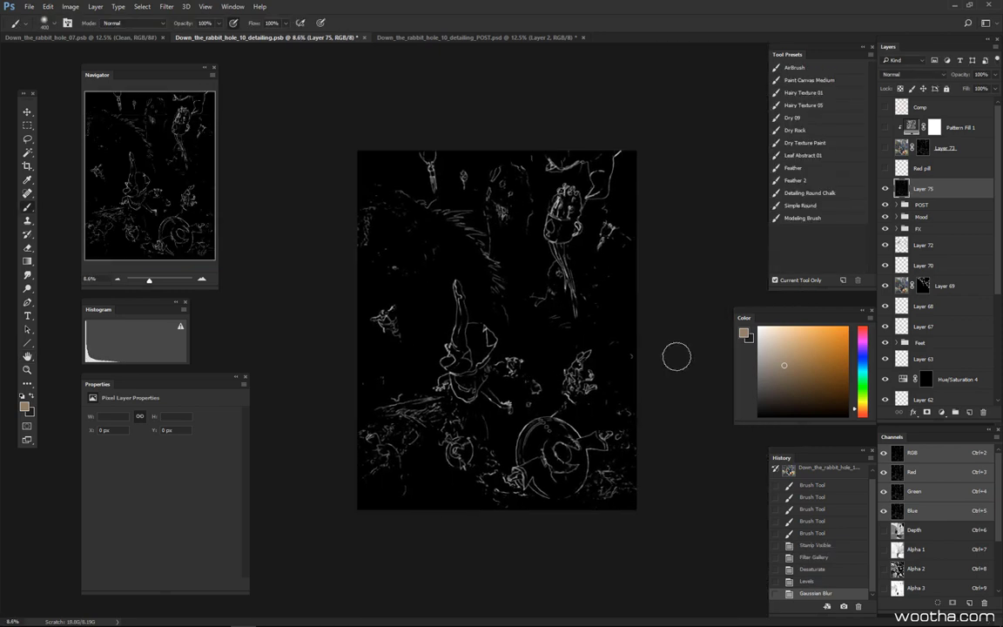
{"action": "key", "text": "ctrl+l"}
{"action": "left_click_drag", "start_coordinate": [795, 158], "coordinate": [774, 158]}
{"action": "left_click", "coordinate": [841, 62]}
{"action": "key", "text": "ctrl+a"}
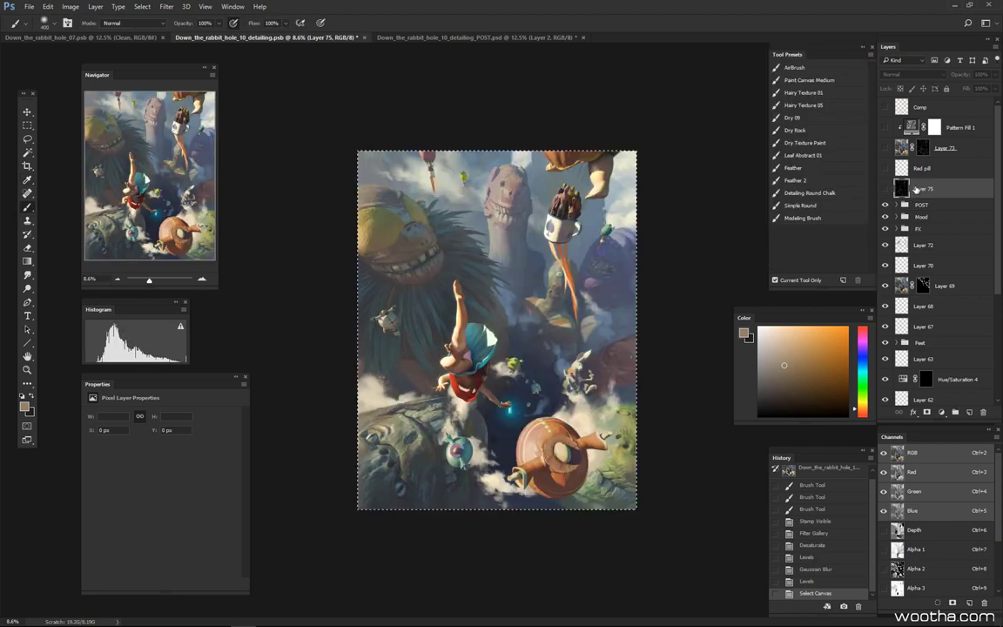
Hide Layer 75, show Layer 73 and Pattern Fill 1, deselect the canvas and examine Layer 73's mask on its own
{"action": "left_click", "coordinate": [885, 188]}
{"action": "left_click", "coordinate": [885, 147]}
{"action": "left_click", "coordinate": [885, 127]}
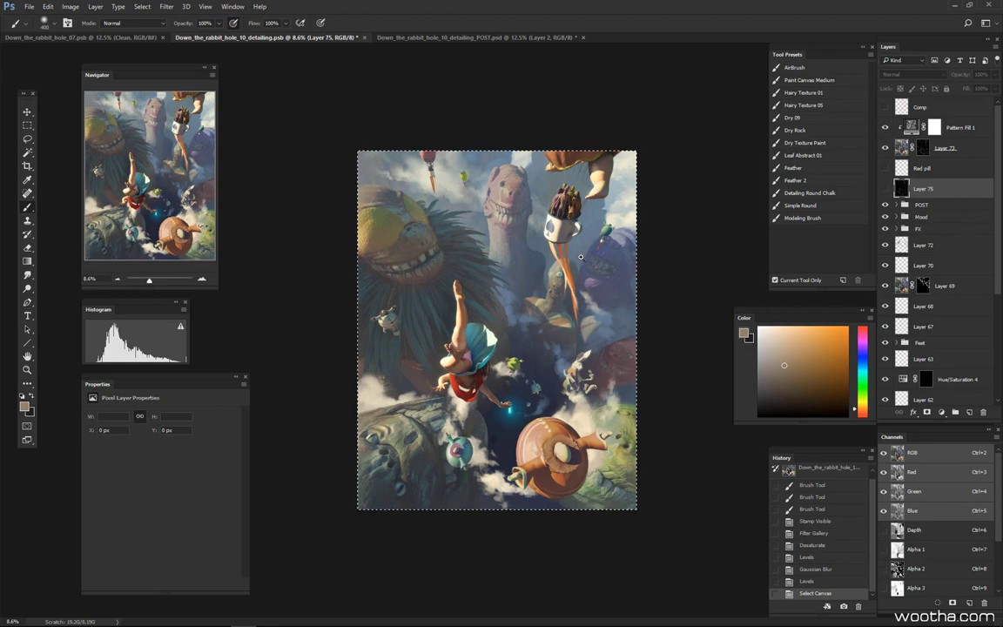
{"action": "left_click_drag", "start_coordinate": [582, 259], "coordinate": [662, 258]}
{"action": "left_click", "coordinate": [922, 148], "text": "alt"}
{"action": "key", "text": "ctrl+d"}
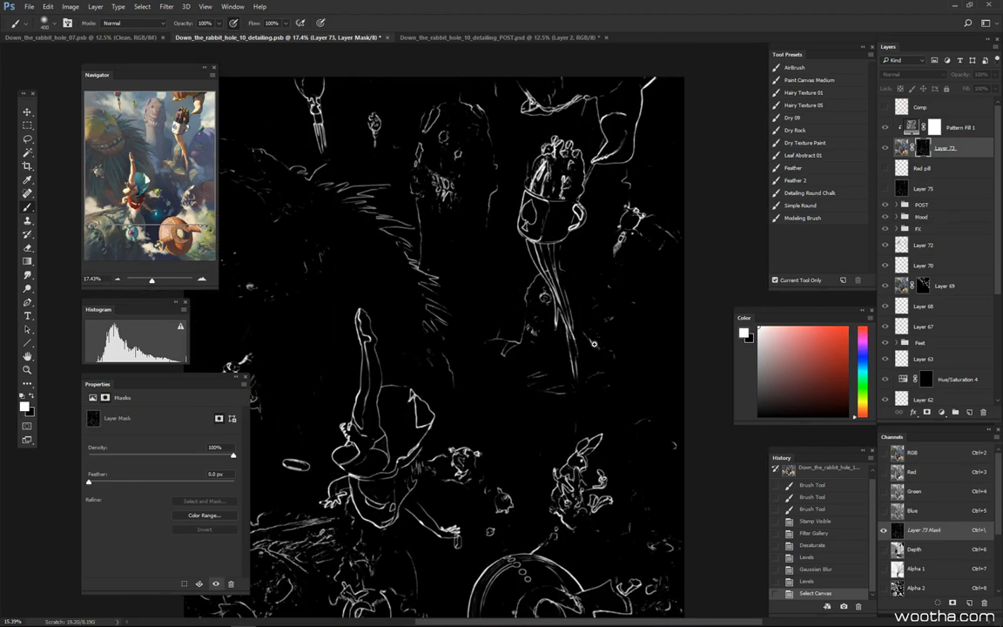
{"action": "key", "text": "ctrl+minus"}
{"action": "scroll", "coordinate": [551, 327], "scroll_direction": "up", "scroll_amount": 3}
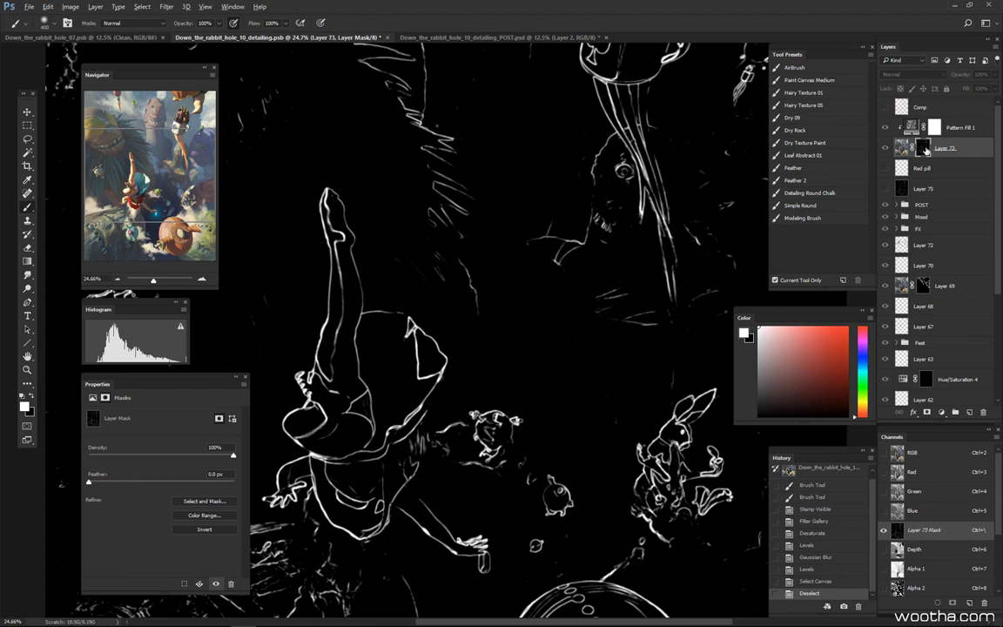
{"action": "left_click", "coordinate": [925, 150], "text": "alt"}
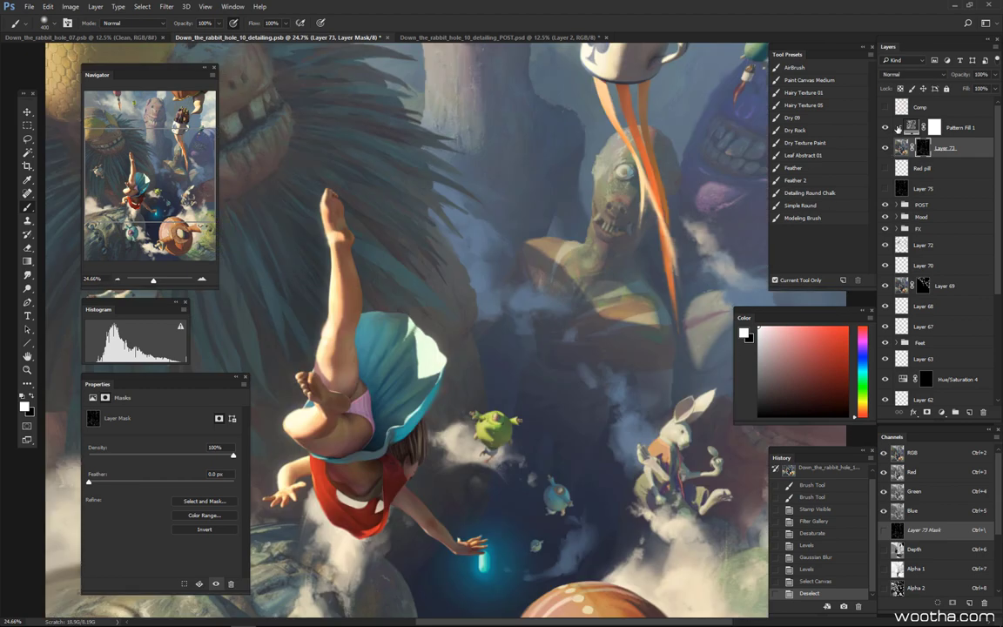
Hide Pattern Fill 1, disable Layer 73's mask and examine the unmasked layer around the girl and the figure behind the orange ribbons
{"action": "left_click", "coordinate": [971, 152]}
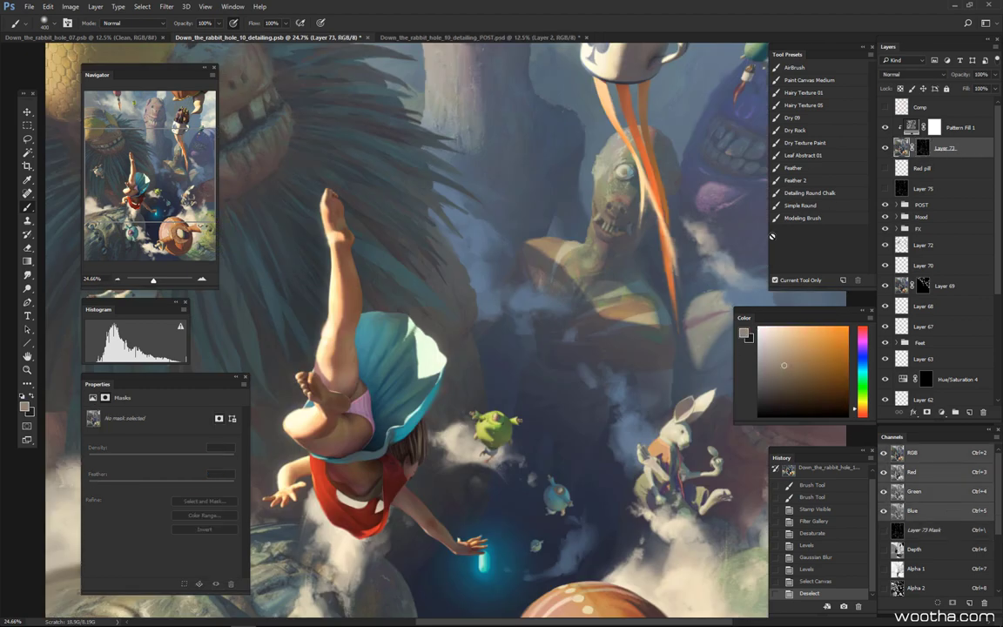
{"action": "left_click_drag", "start_coordinate": [557, 350], "coordinate": [656, 319]}
{"action": "left_click_drag", "start_coordinate": [495, 396], "coordinate": [549, 396]}
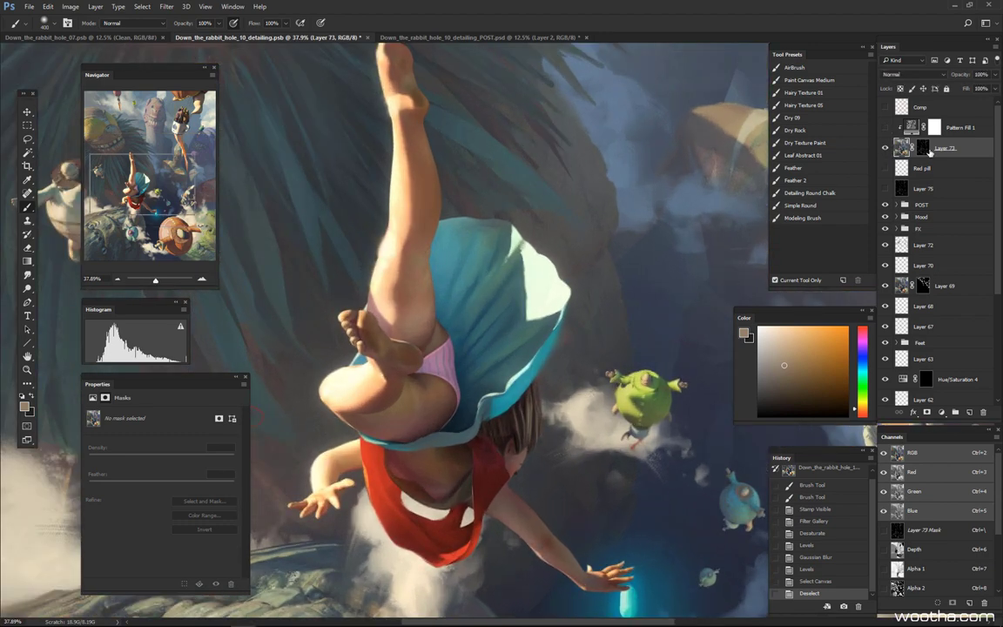
{"action": "left_click", "coordinate": [929, 149], "text": "shift"}
{"action": "scroll", "coordinate": [609, 344], "scroll_direction": "down", "scroll_amount": 3}
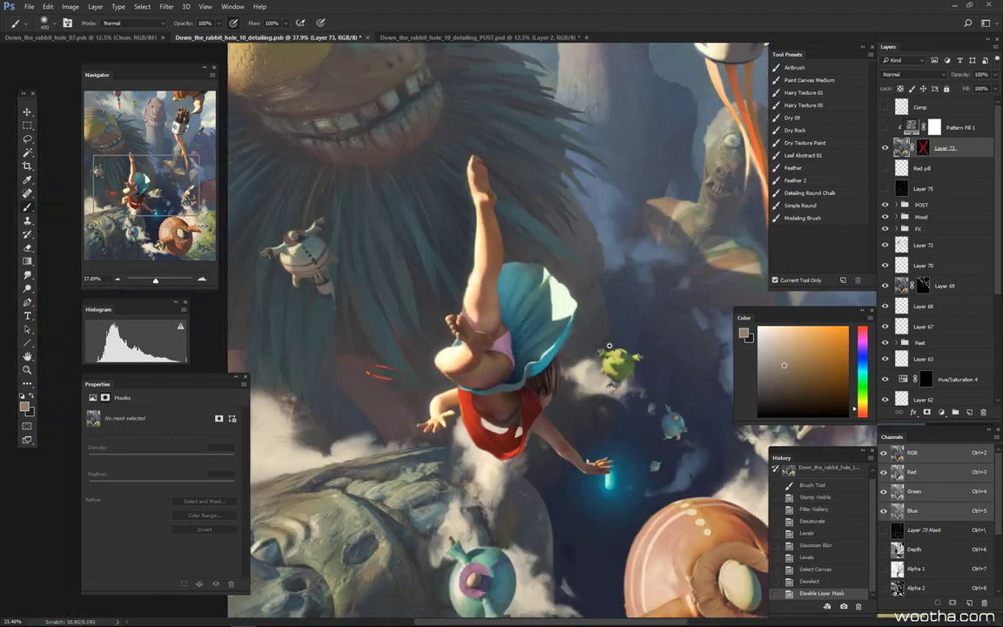
{"action": "scroll", "coordinate": [609, 345], "scroll_direction": "up", "scroll_amount": 3}
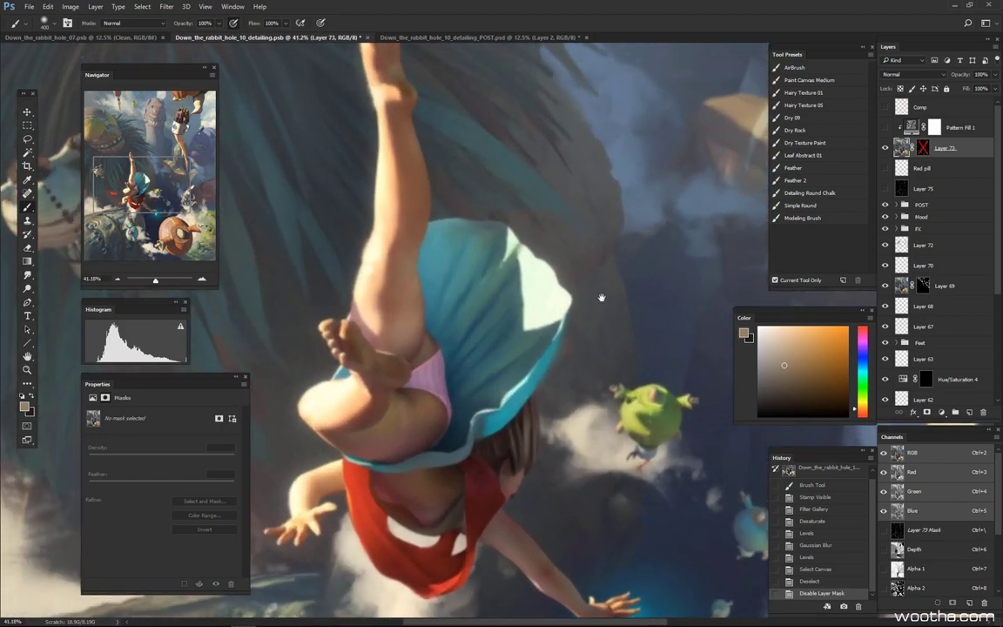
{"action": "scroll", "coordinate": [600, 298], "scroll_direction": "up", "scroll_amount": 3}
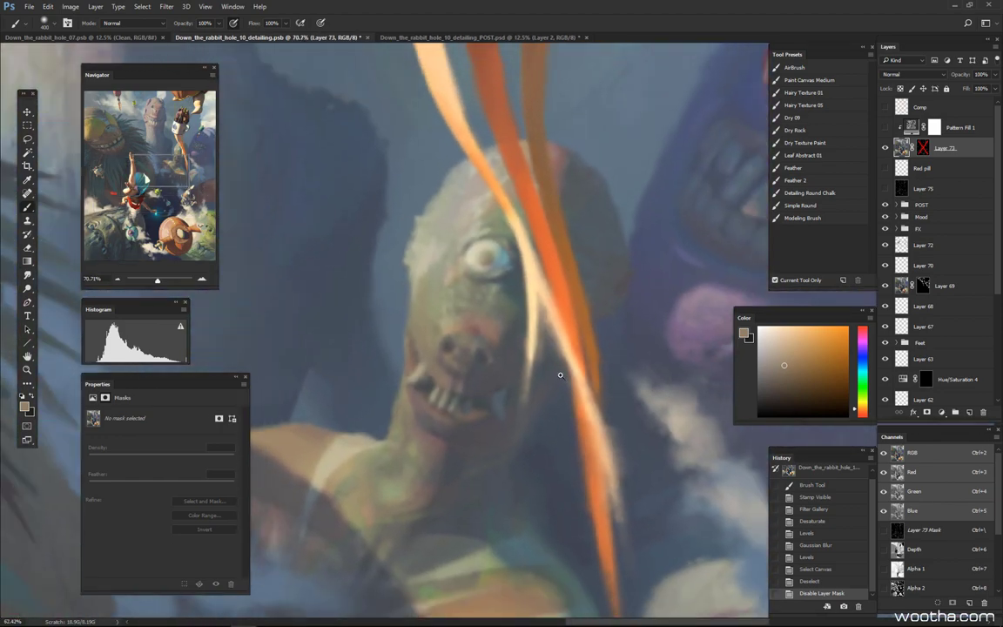
{"action": "scroll", "coordinate": [557, 376], "scroll_direction": "down", "scroll_amount": 5}
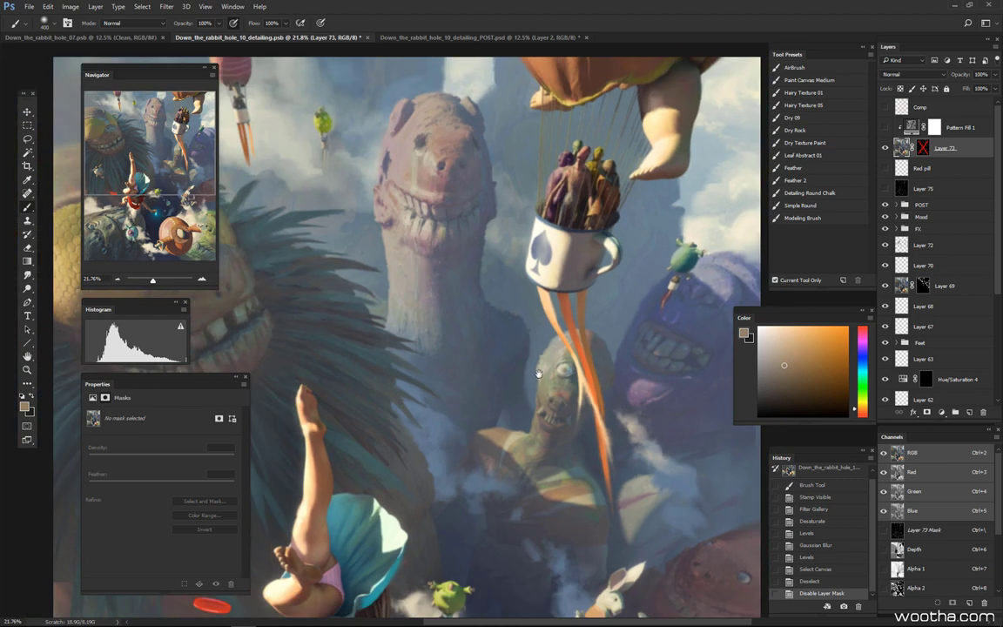
{"action": "left_click_drag", "start_coordinate": [596, 435], "coordinate": [570, 349]}
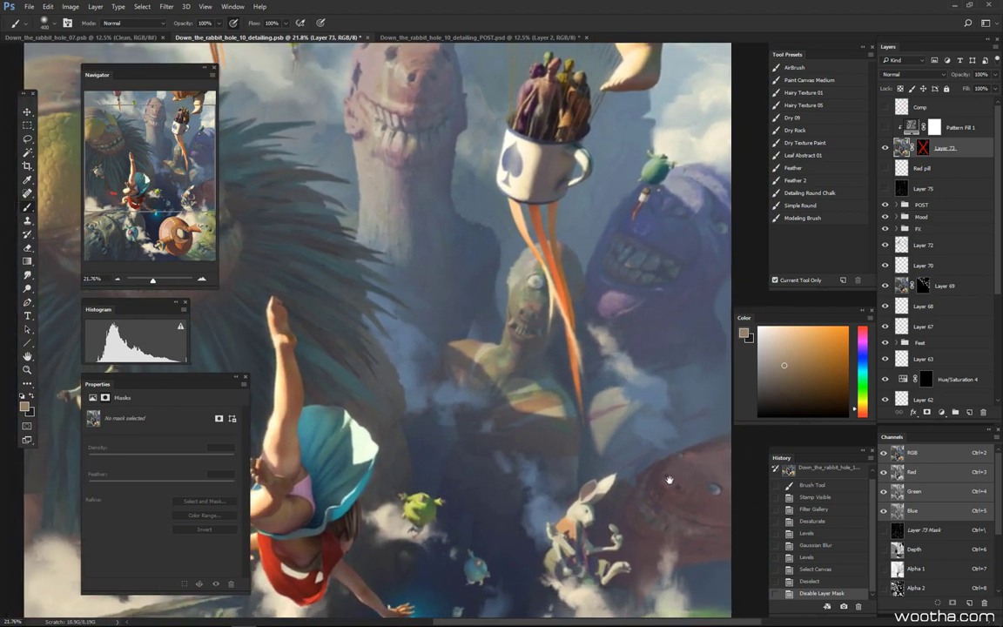
{"action": "left_click_drag", "start_coordinate": [676, 446], "coordinate": [753, 349]}
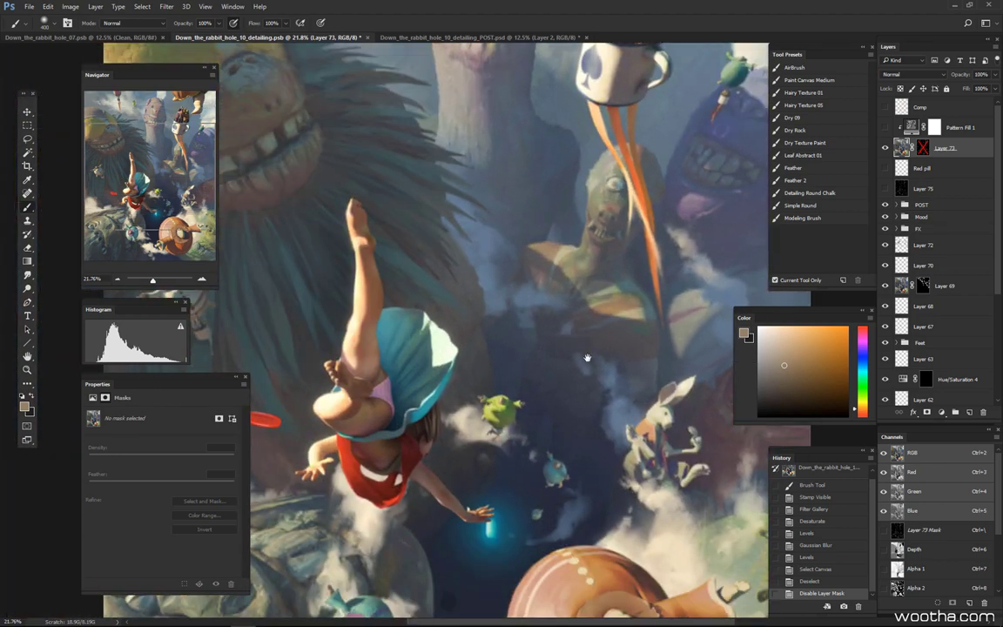
{"action": "left_click", "coordinate": [166, 6]}
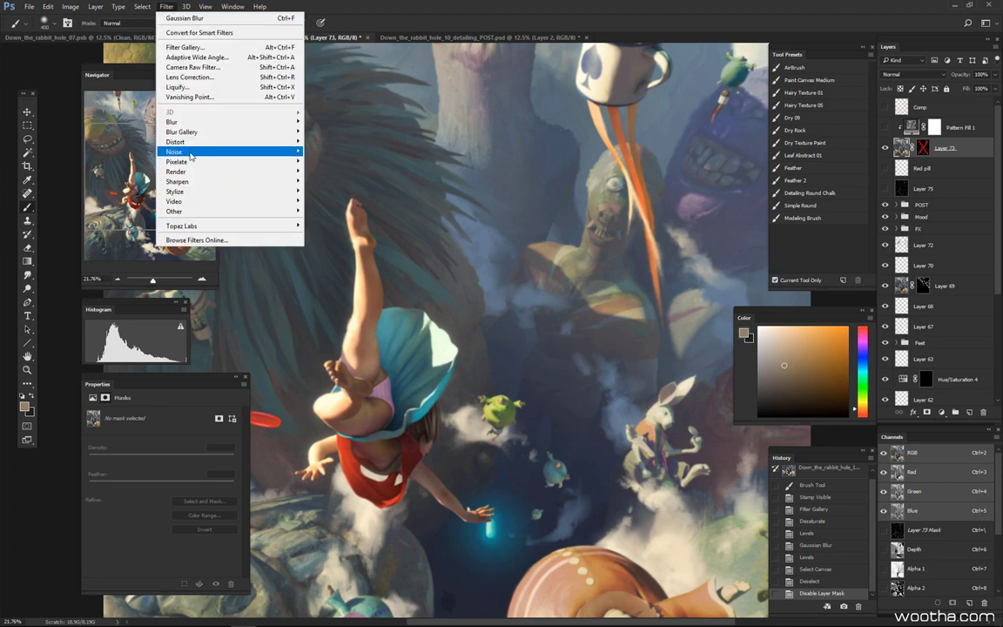
{"action": "mouse_move", "coordinate": [169, 122]}
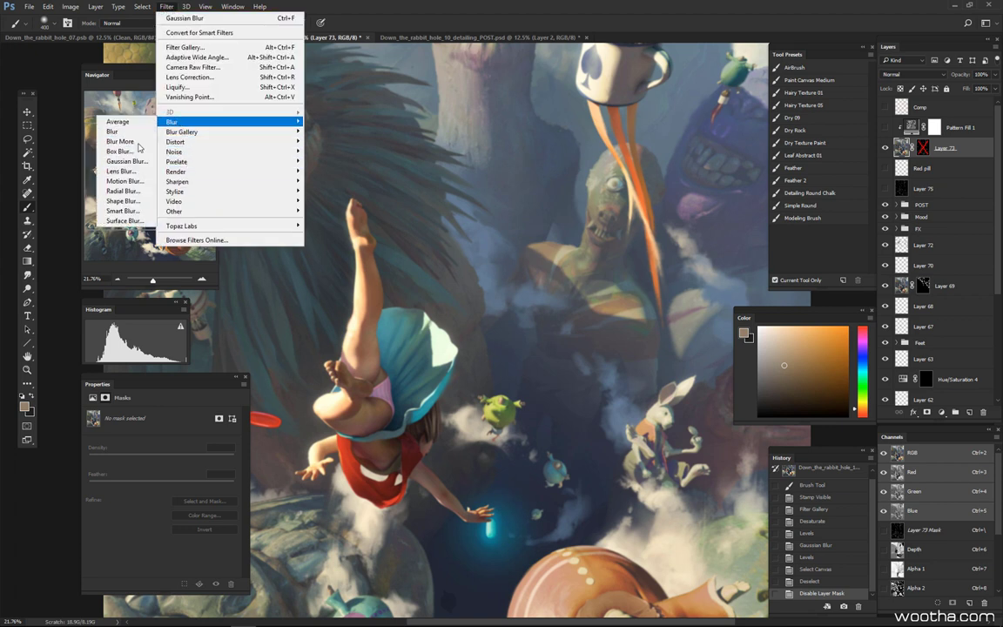
{"action": "left_click", "coordinate": [727, 27]}
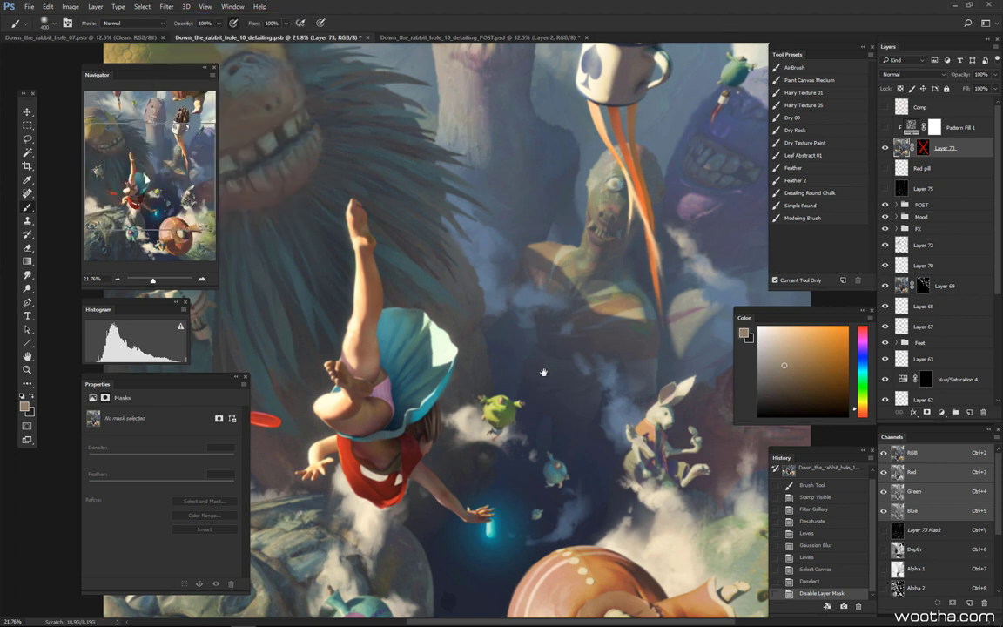
Re-enable Layer 73's mask, and examine the skirt's edge up close and the mask on its own
{"action": "left_click_drag", "start_coordinate": [543, 373], "coordinate": [579, 332]}
{"action": "left_click", "coordinate": [927, 148]}
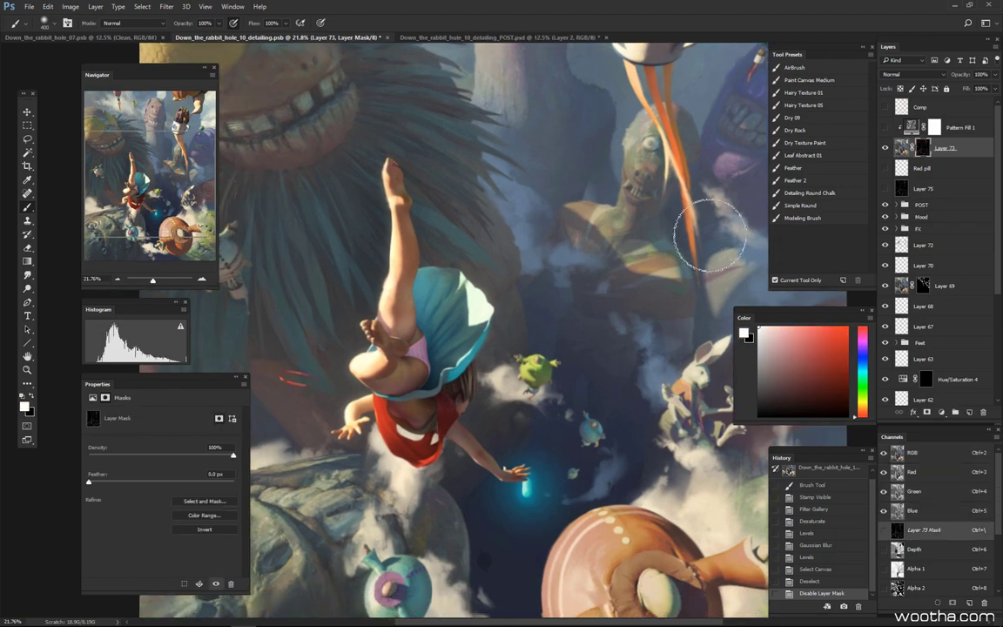
{"action": "left_click_drag", "start_coordinate": [470, 357], "coordinate": [501, 532]}
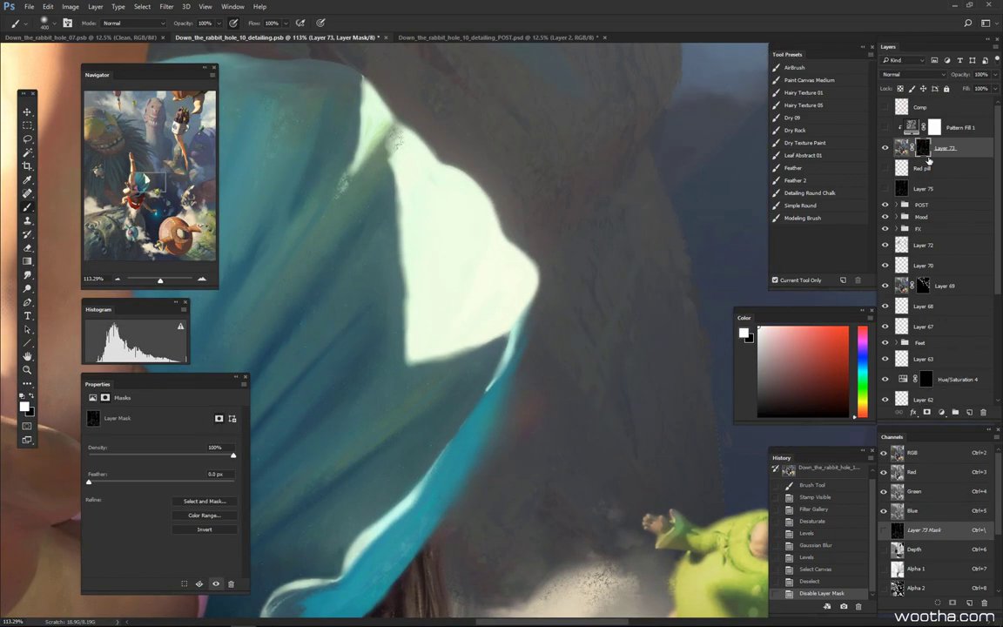
{"action": "left_click", "coordinate": [924, 150], "text": "alt"}
{"action": "left_click", "coordinate": [924, 150], "text": "alt"}
{"action": "left_click_drag", "start_coordinate": [599, 355], "coordinate": [518, 329]}
Toggle Layer 73's visibility to compare the girl's edges with and without the masked effect, leaving the layer shown
{"action": "left_click", "coordinate": [886, 147]}
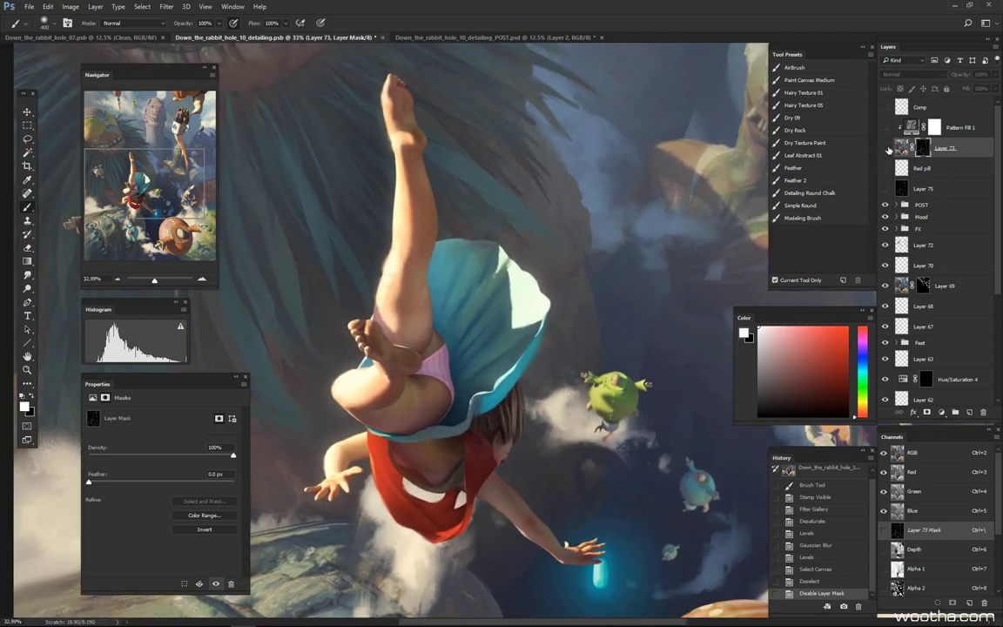
{"action": "left_click", "coordinate": [886, 148]}
{"action": "left_click", "coordinate": [886, 149]}
{"action": "left_click", "coordinate": [886, 149]}
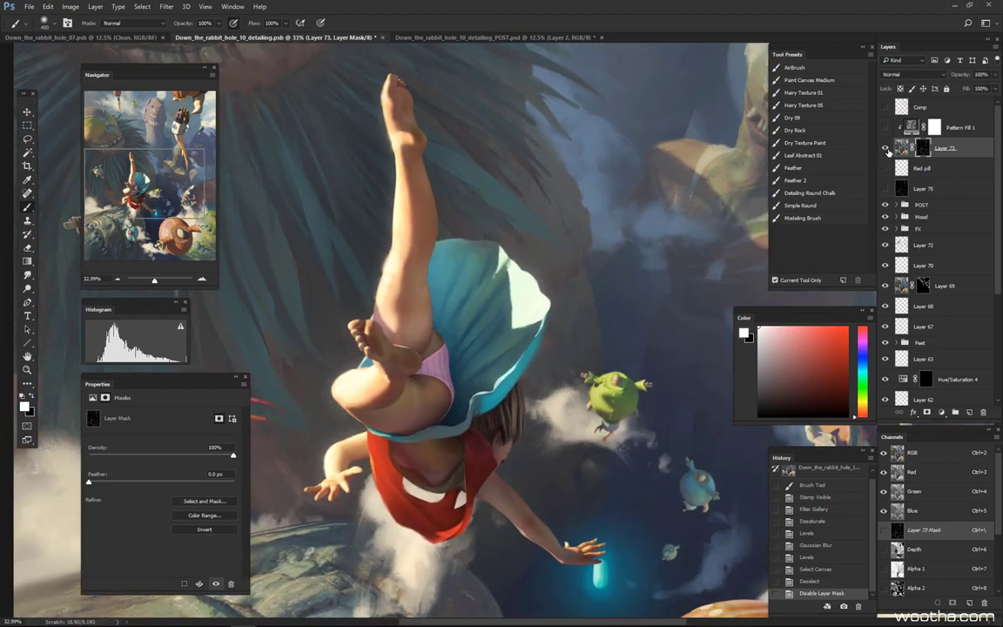
{"action": "left_click", "coordinate": [887, 148]}
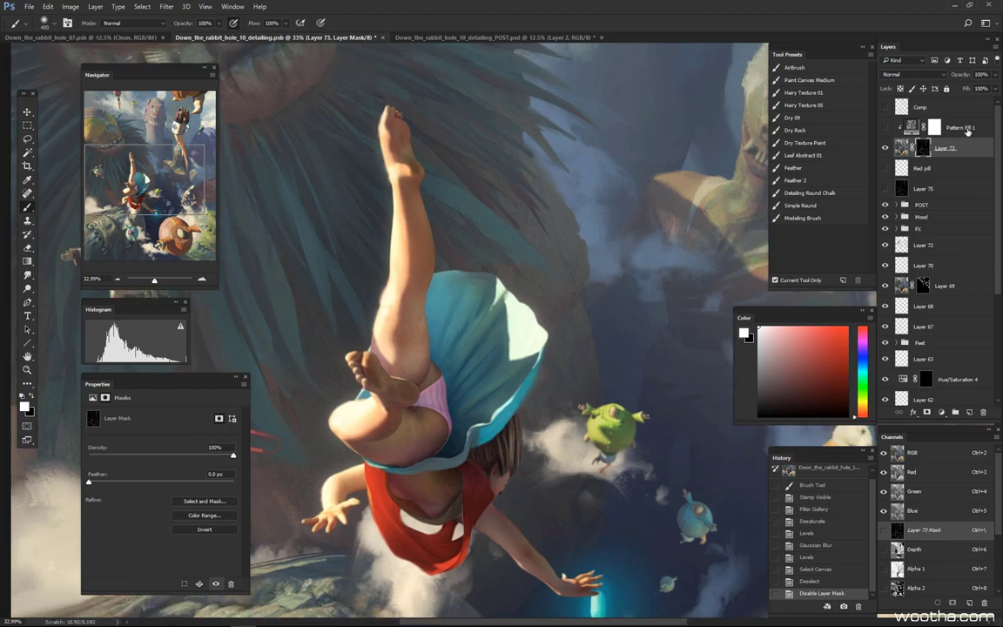
Show Pattern Fill 1, inspect its fill settings and the available pattern swatches, and cancel the settings
{"action": "left_click", "coordinate": [966, 130]}
{"action": "double_click", "coordinate": [912, 128]}
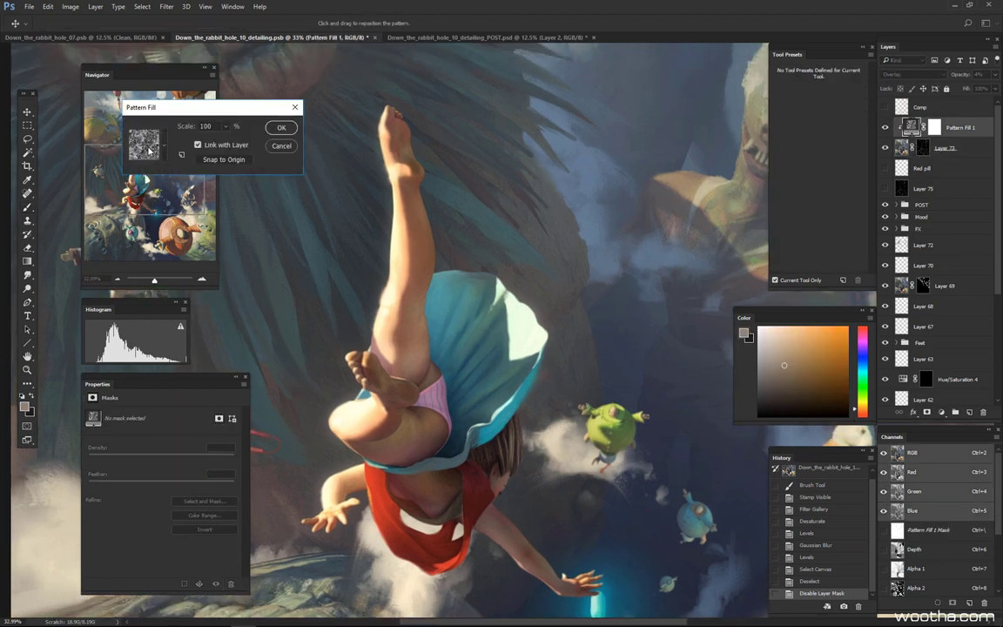
{"action": "left_click", "coordinate": [149, 151]}
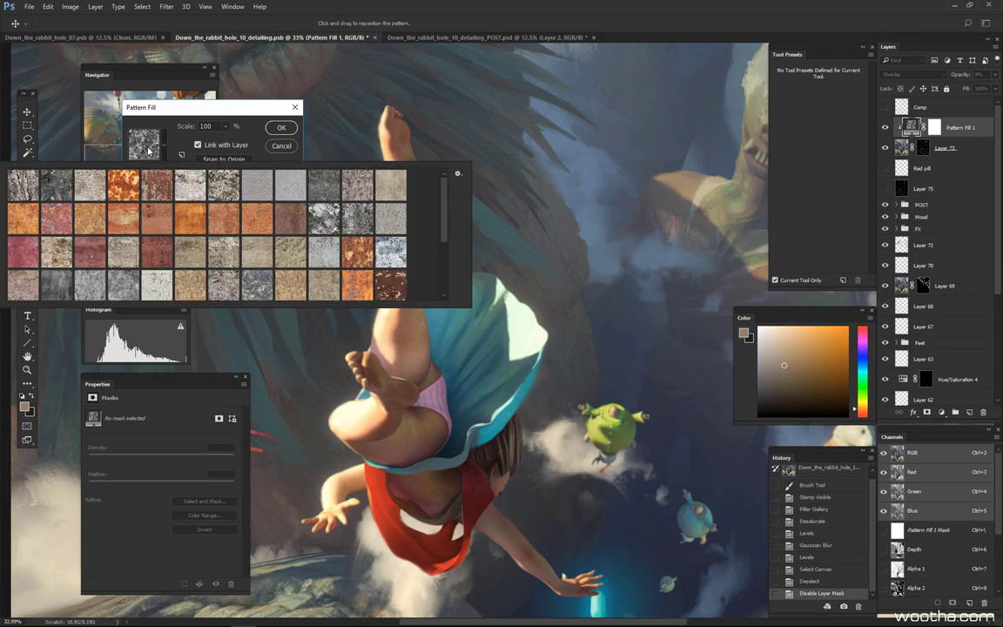
{"action": "left_click", "coordinate": [248, 113]}
{"action": "left_click", "coordinate": [282, 147]}
{"action": "key", "text": "b"}
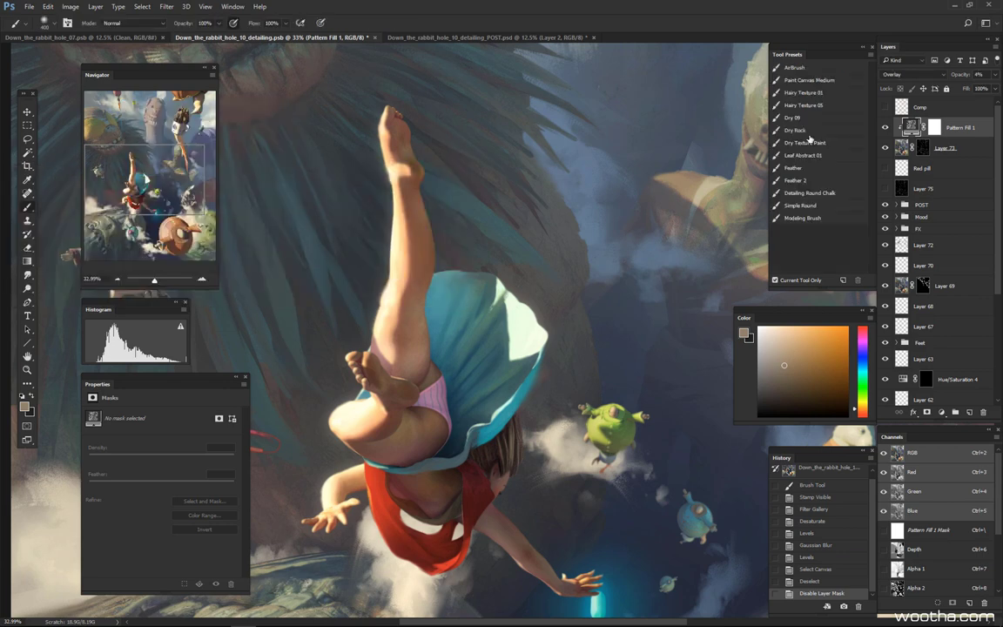
Duplicate Pattern Fill 1, set the copy to 100% opacity with Normal blending to show the raw pattern, and hide the copy
{"action": "key", "text": "ctrl+j"}
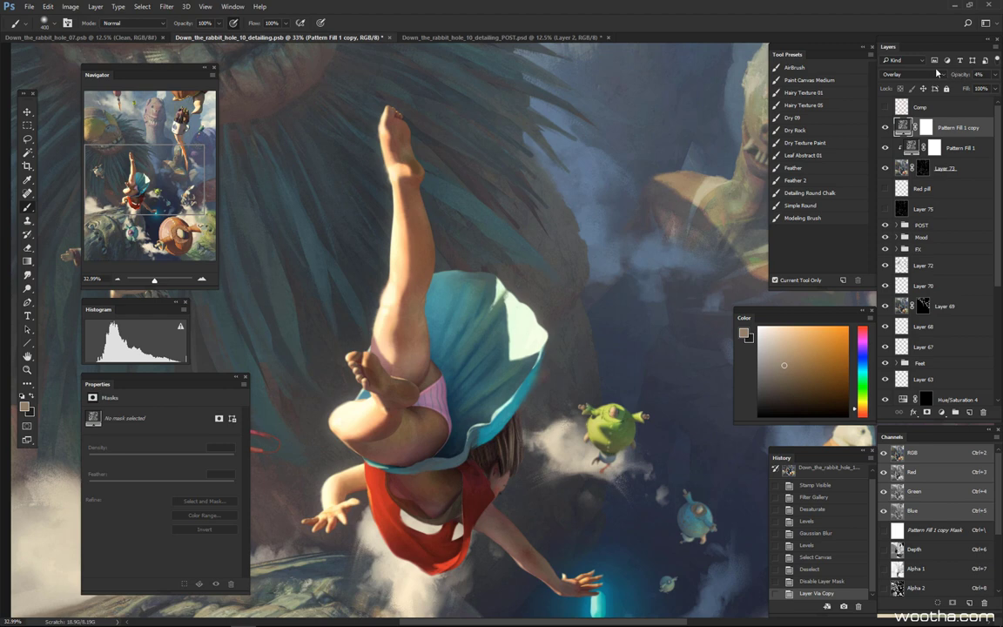
{"action": "left_click_drag", "start_coordinate": [962, 75], "coordinate": [995, 74]}
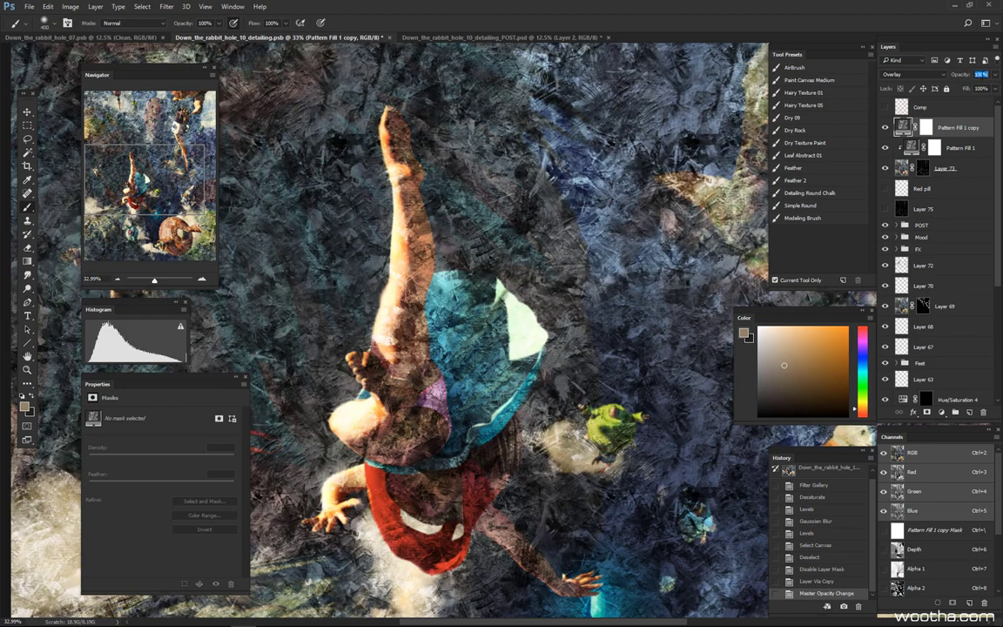
{"action": "left_click", "coordinate": [925, 75]}
{"action": "left_click", "coordinate": [890, 83]}
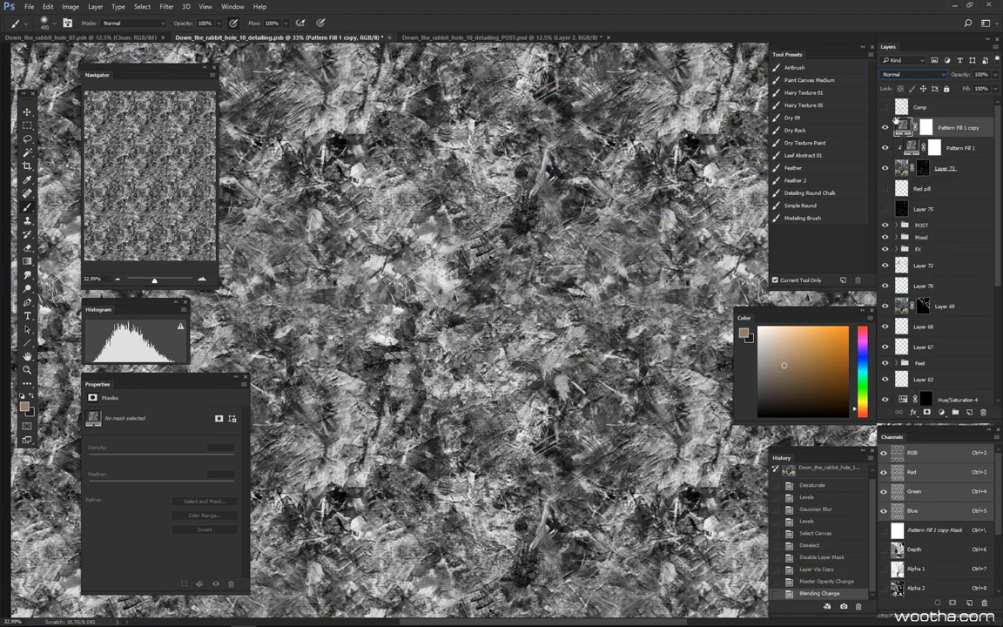
{"action": "left_click", "coordinate": [885, 128]}
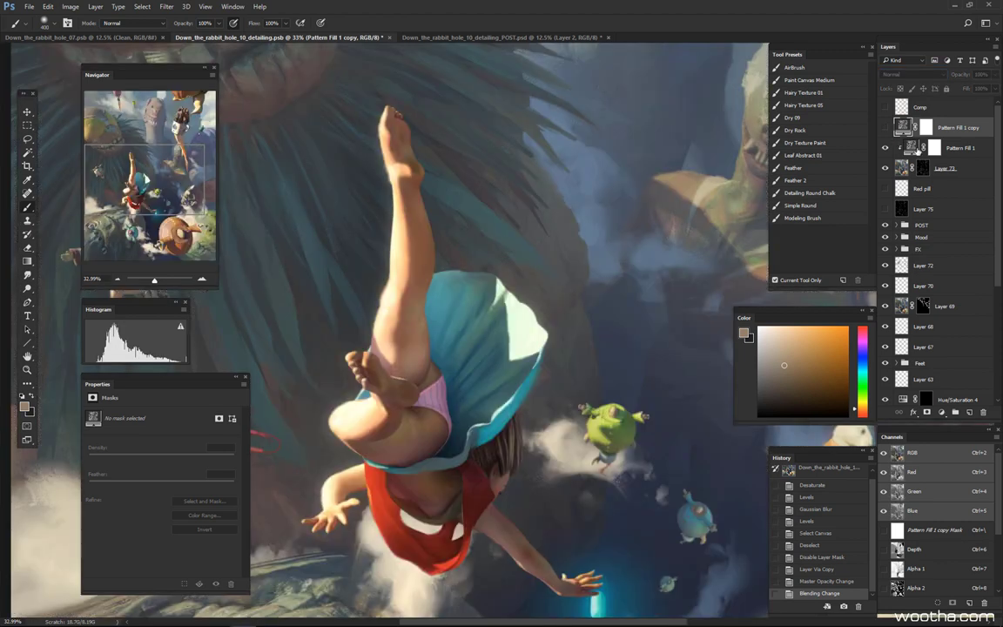
Select Pattern Fill 1 and examine its texture on the girl's skirt up close and across the whole painting
{"action": "key", "text": "alt+bracketleft"}
{"action": "scroll", "coordinate": [549, 372], "scroll_direction": "up", "scroll_amount": 3}
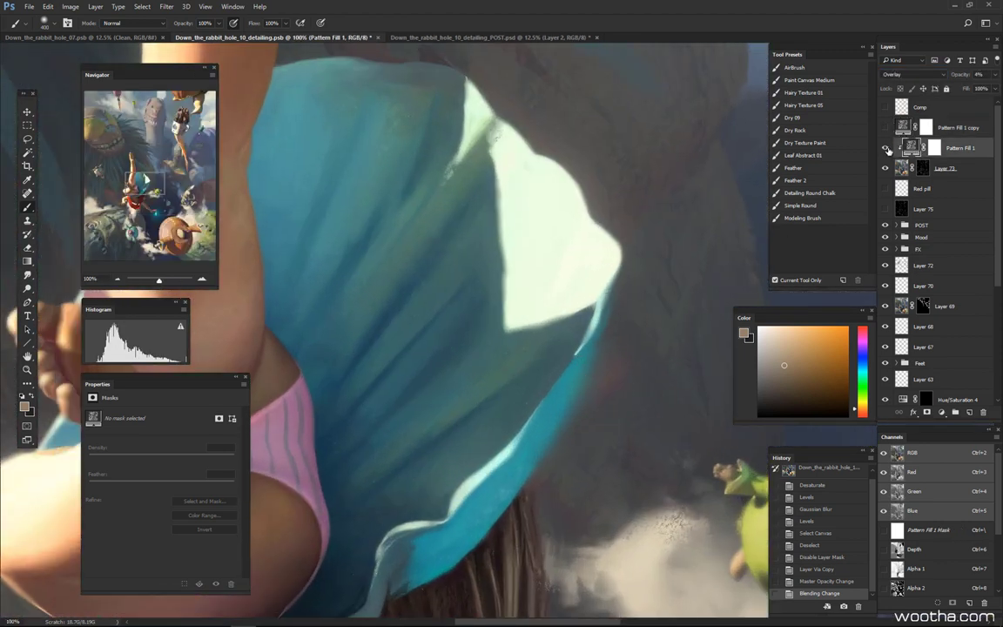
{"action": "scroll", "coordinate": [596, 336], "scroll_direction": "down", "scroll_amount": 5}
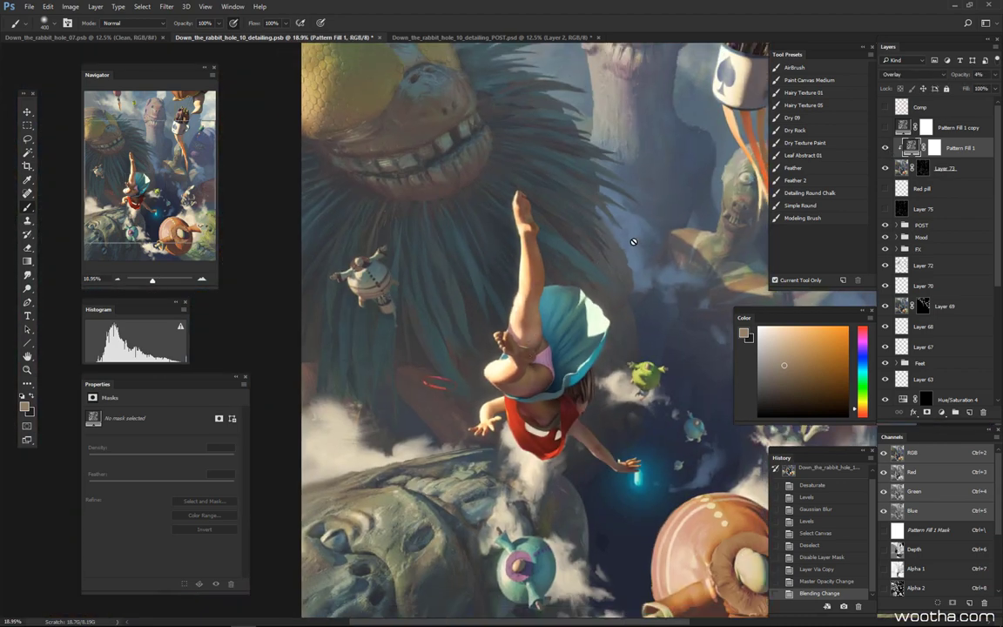
{"action": "left_click_drag", "start_coordinate": [653, 432], "coordinate": [433, 305]}
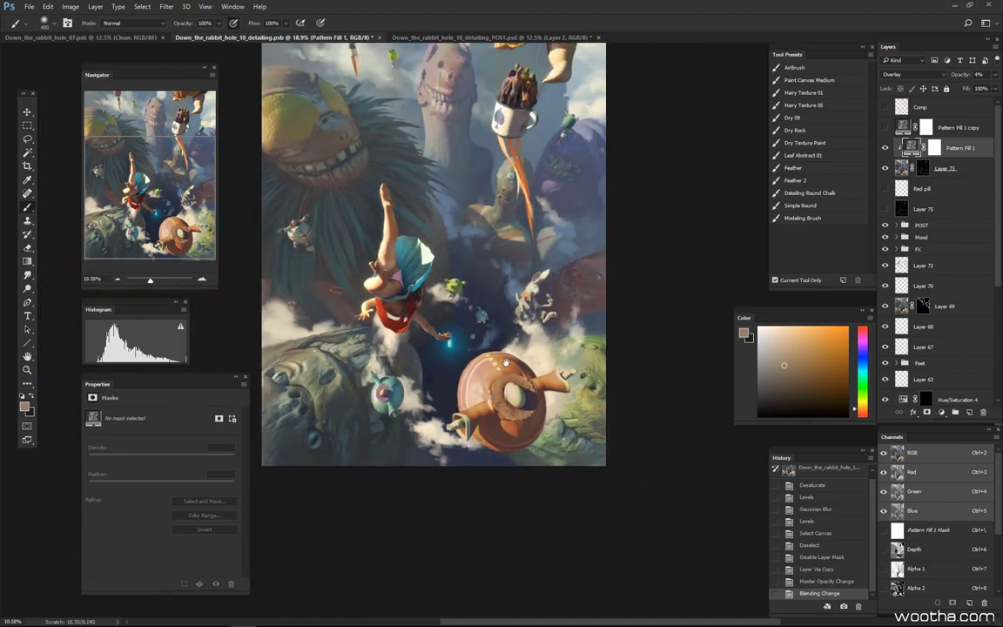
{"action": "left_click_drag", "start_coordinate": [507, 322], "coordinate": [561, 384]}
{"action": "scroll", "coordinate": [561, 384], "scroll_direction": "up", "scroll_amount": 3}
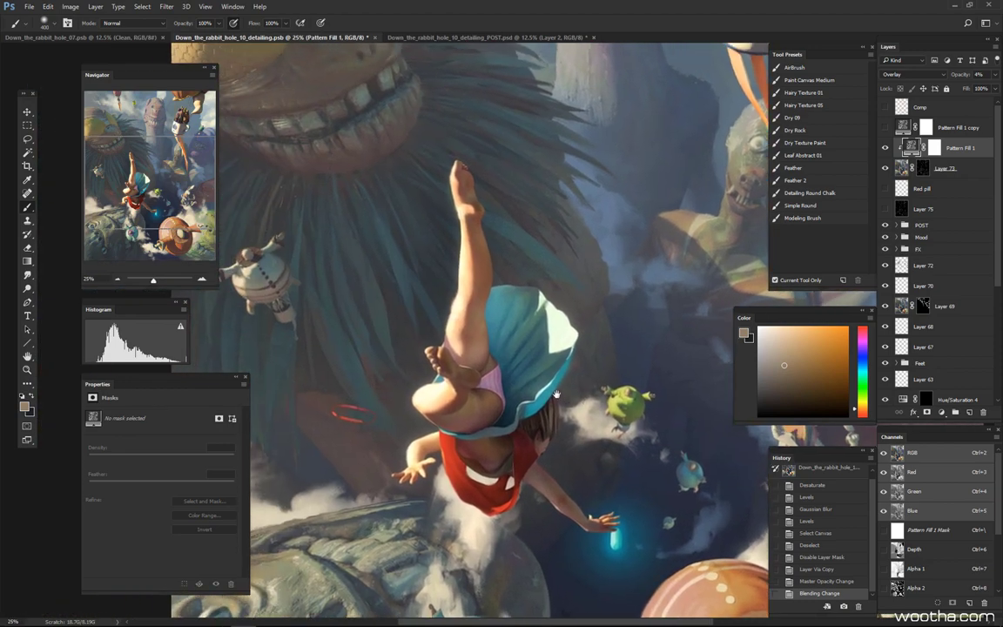
{"action": "scroll", "coordinate": [439, 205], "scroll_direction": "down", "scroll_amount": 3}
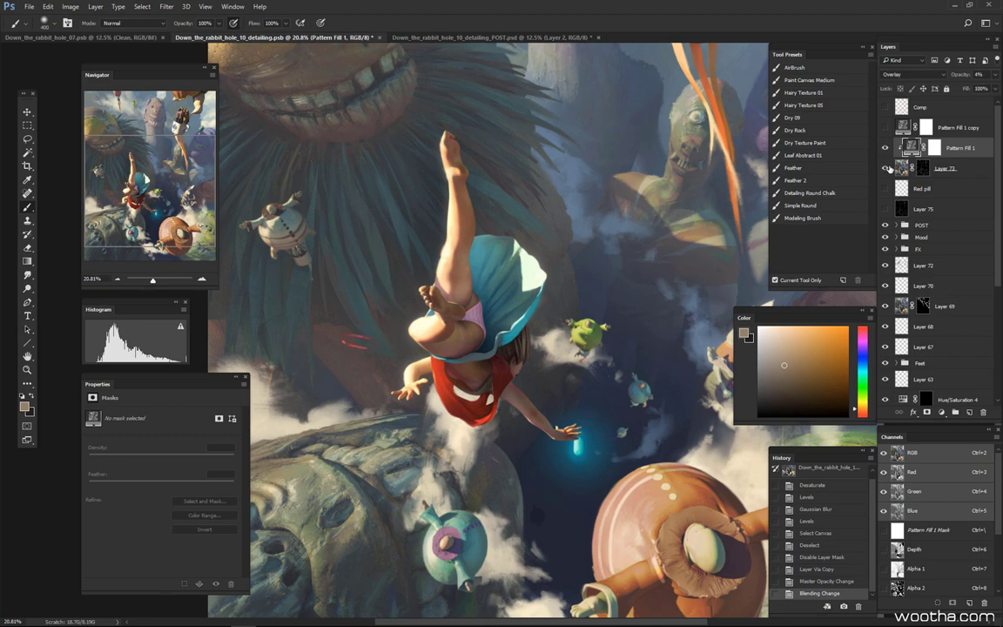
Show the Red pill layer and save the detailing document
{"action": "left_click", "coordinate": [886, 189]}
{"action": "left_click_drag", "start_coordinate": [702, 258], "coordinate": [602, 267]}
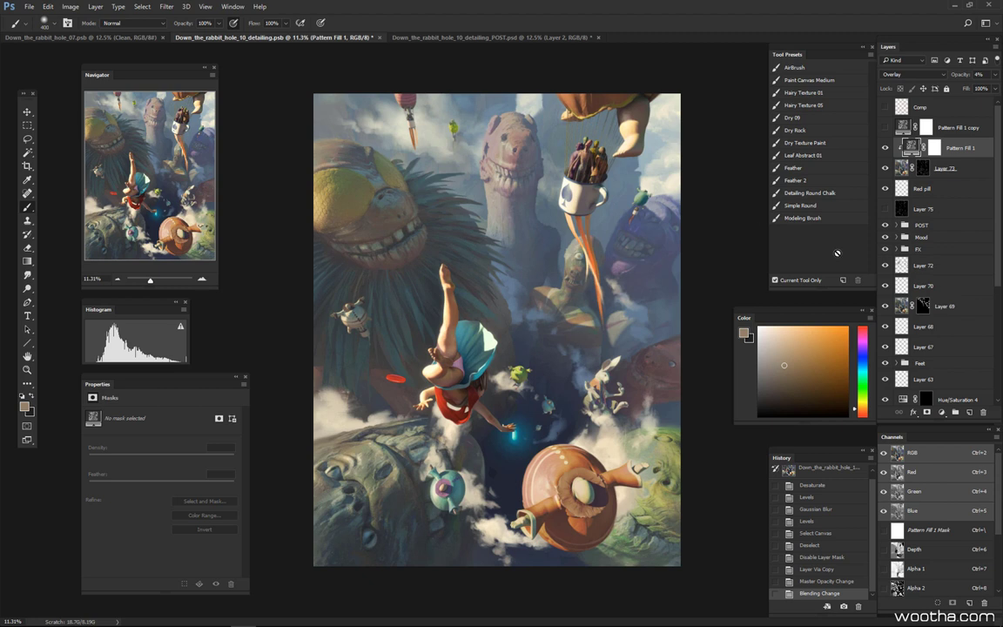
{"action": "key", "text": "ctrl+s"}
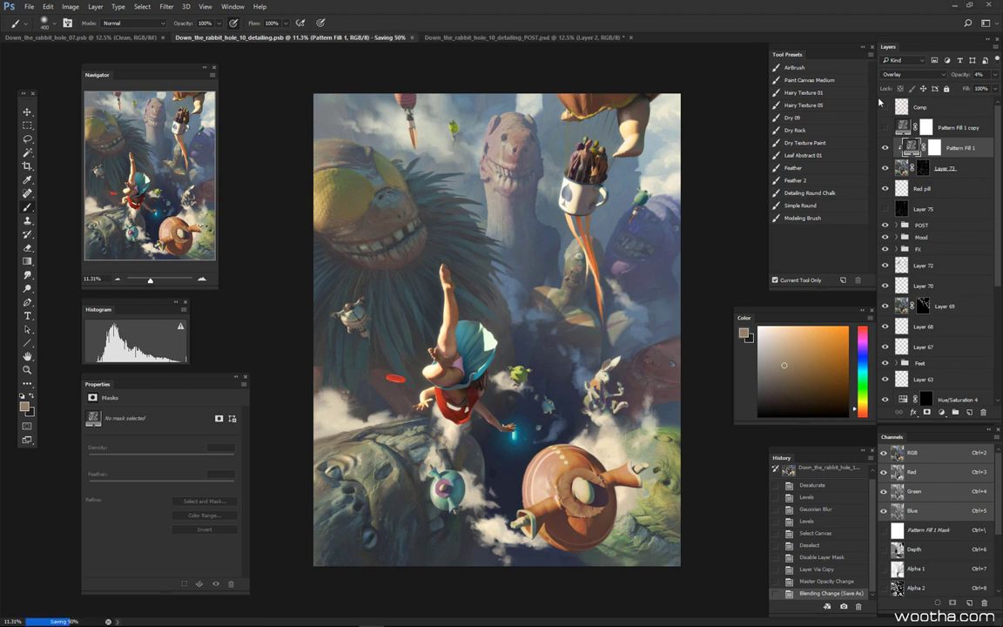
Close the Down_the_rabbit_hole_07.psb document, keeping the POST document in view
{"action": "left_click", "coordinate": [529, 37]}
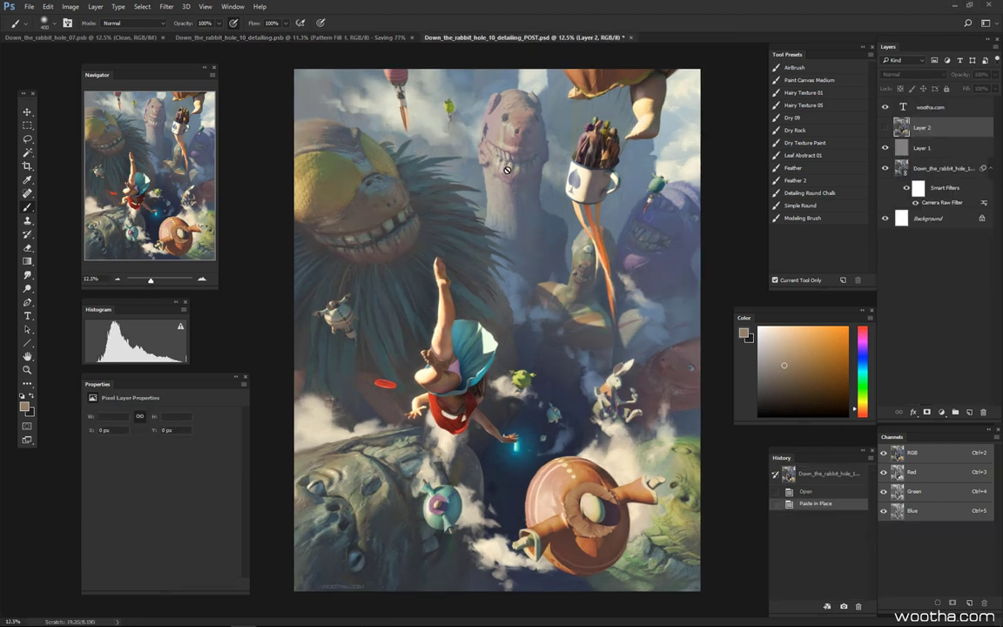
{"action": "left_click", "coordinate": [144, 35]}
{"action": "left_click", "coordinate": [162, 37]}
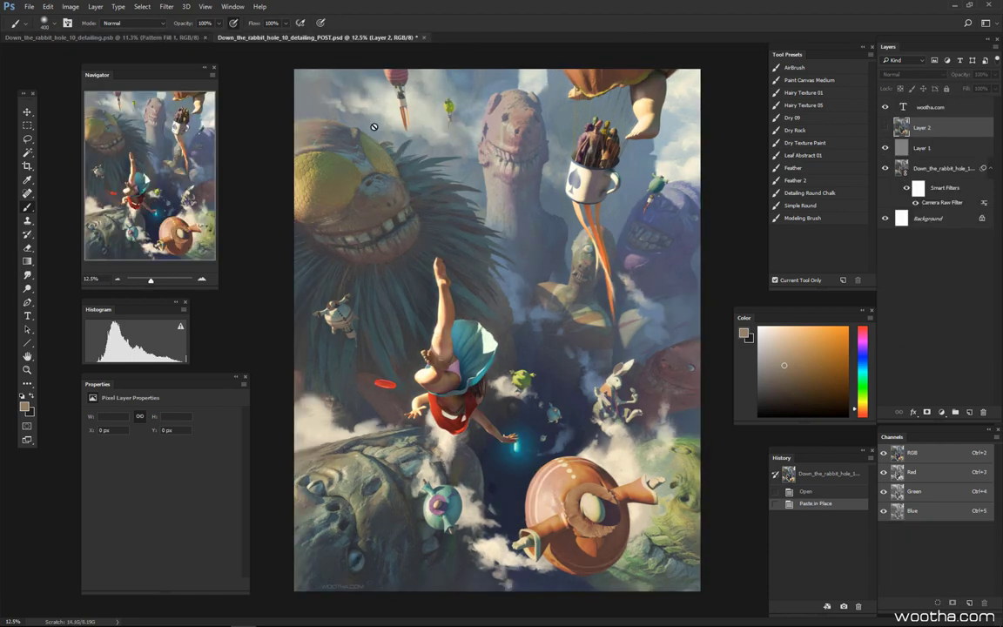
Compare the detailing and POST documents, toggle Layer 2 in the POST file, and inspect its linked smart object layer
{"action": "left_click", "coordinate": [130, 37]}
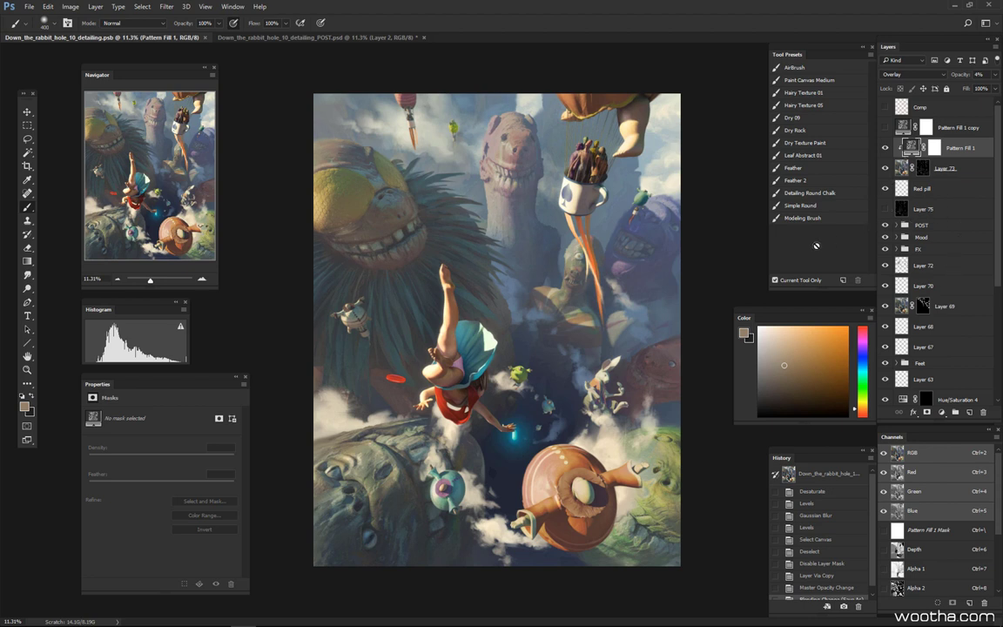
{"action": "left_click", "coordinate": [296, 38]}
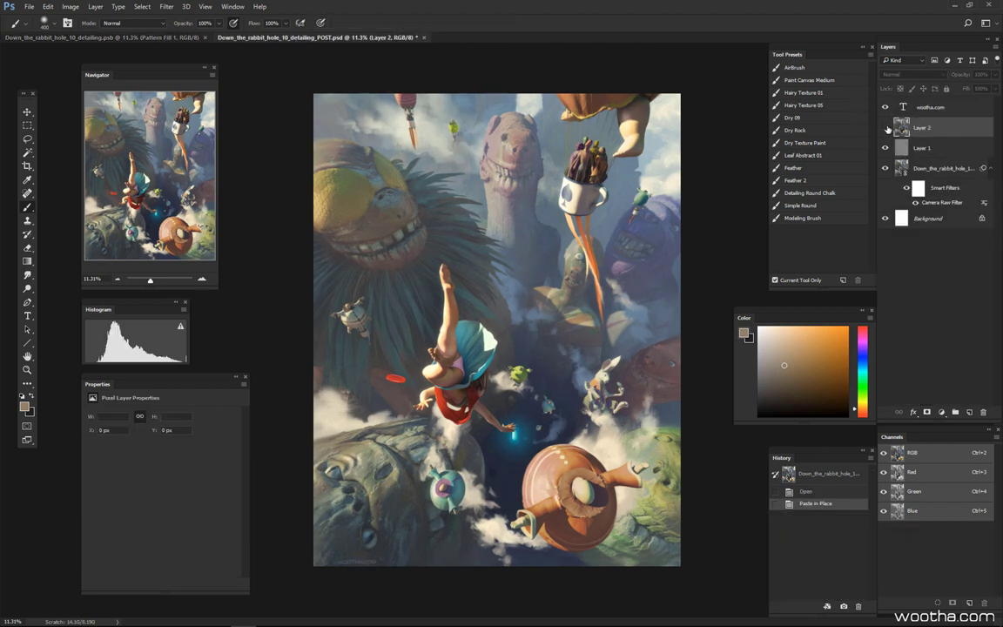
{"action": "left_click", "coordinate": [886, 127]}
{"action": "left_click", "coordinate": [887, 129]}
{"action": "left_click", "coordinate": [954, 174]}
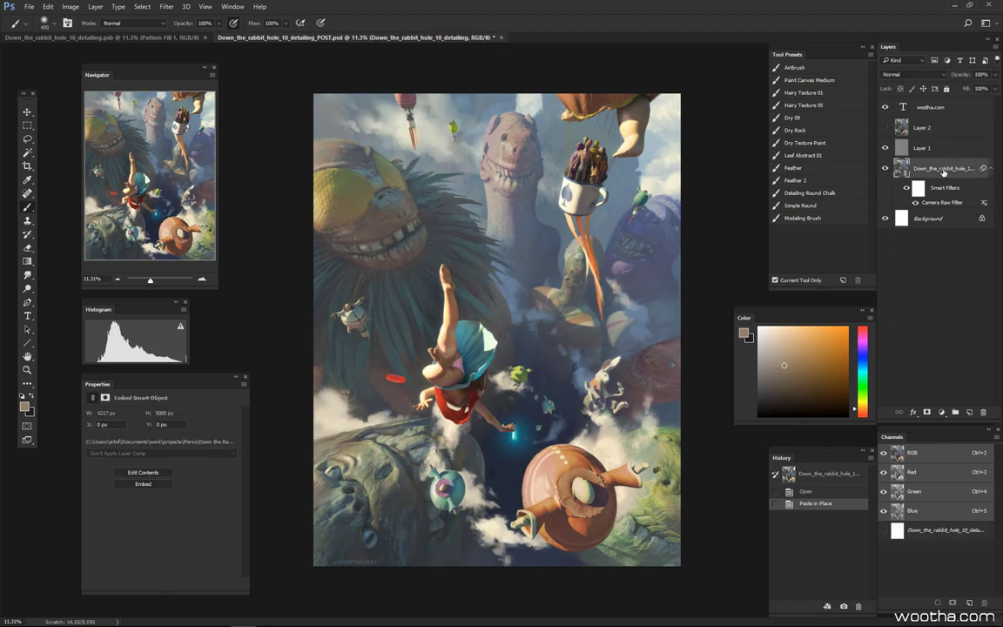
Copy the detailing document's whole canvas merged and paste it into a new 6217 x 8000 px document
{"action": "left_click", "coordinate": [187, 39]}
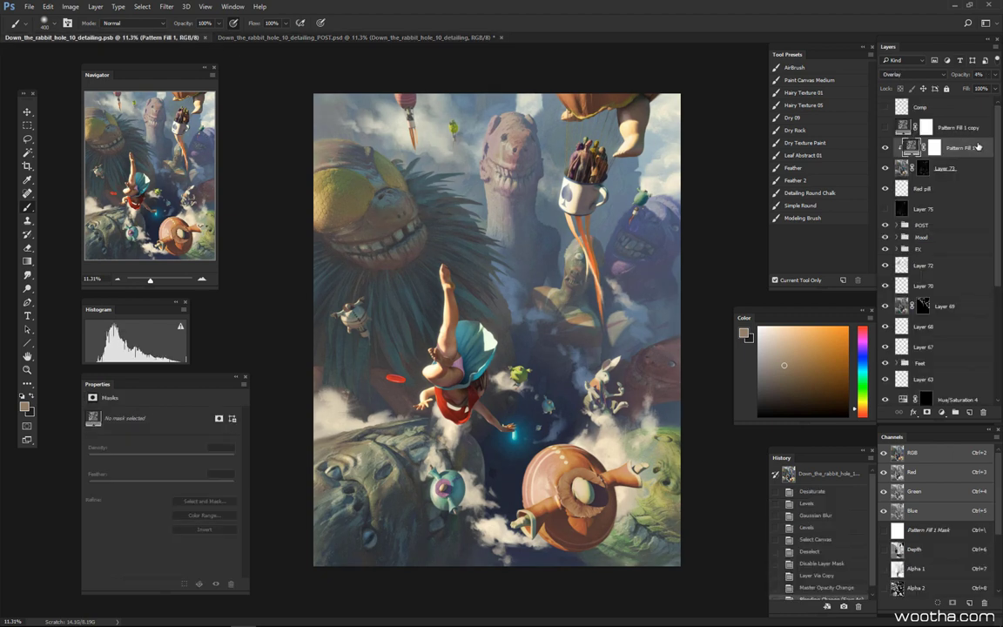
{"action": "key", "text": "ctrl+a"}
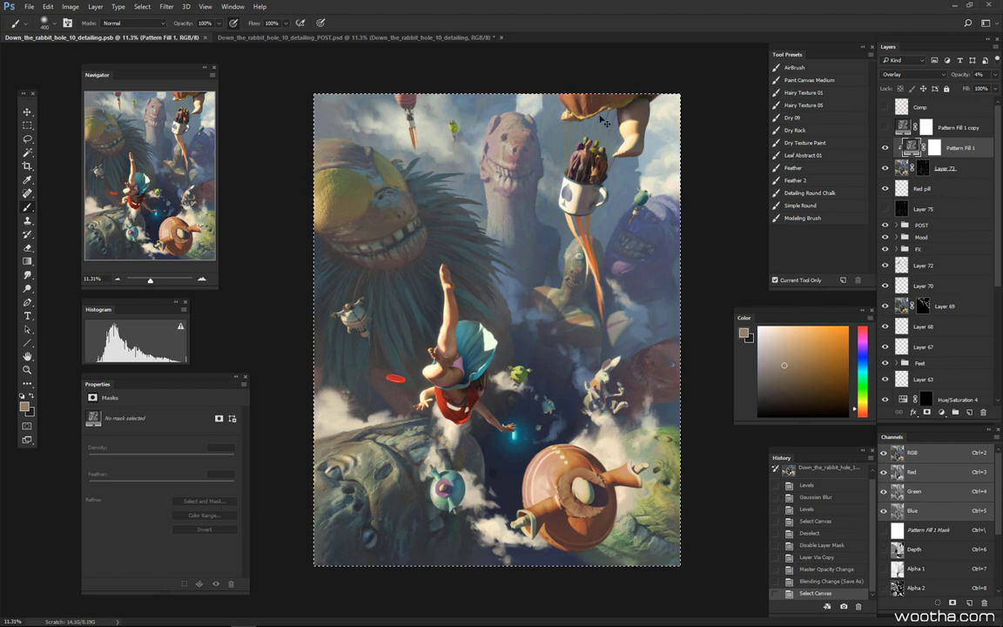
{"action": "key", "text": "ctrl+n"}
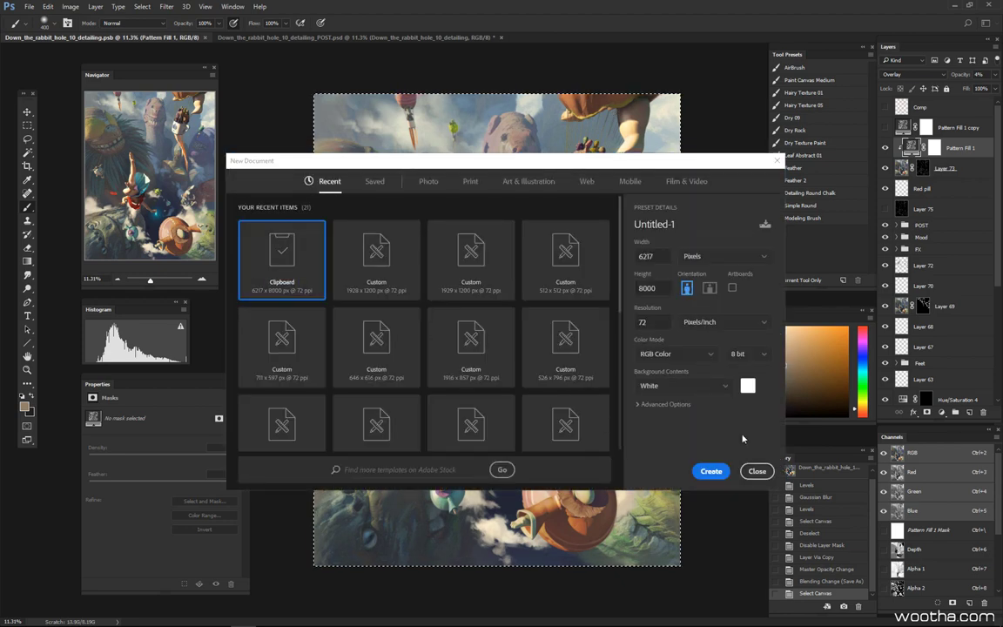
{"action": "left_click", "coordinate": [712, 471]}
{"action": "key", "text": "ctrl+v"}
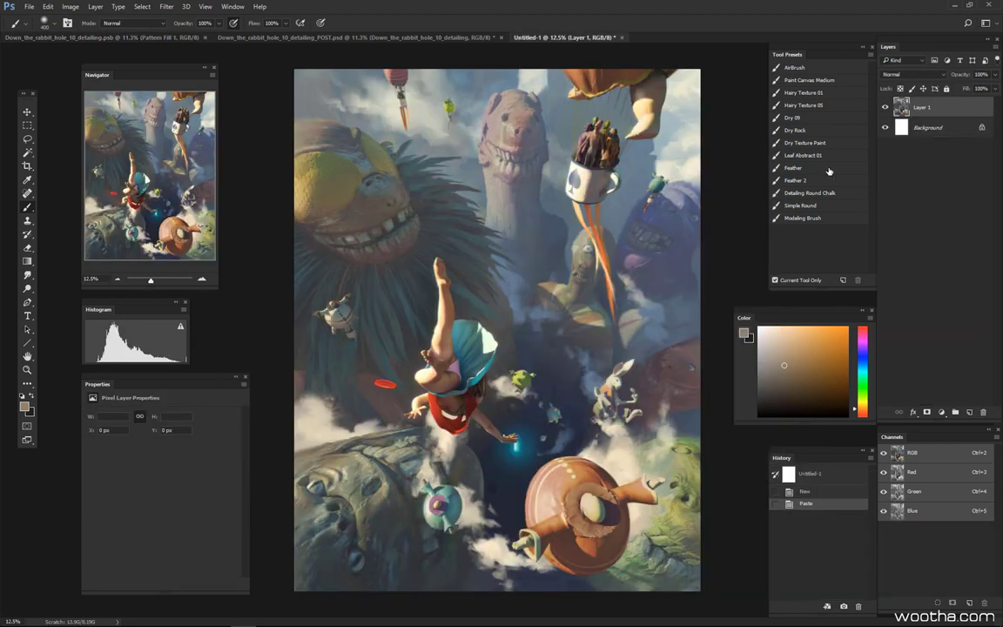
Convert the pasted Layer 1 in the new document to a smart object
{"action": "right_click", "coordinate": [978, 114]}
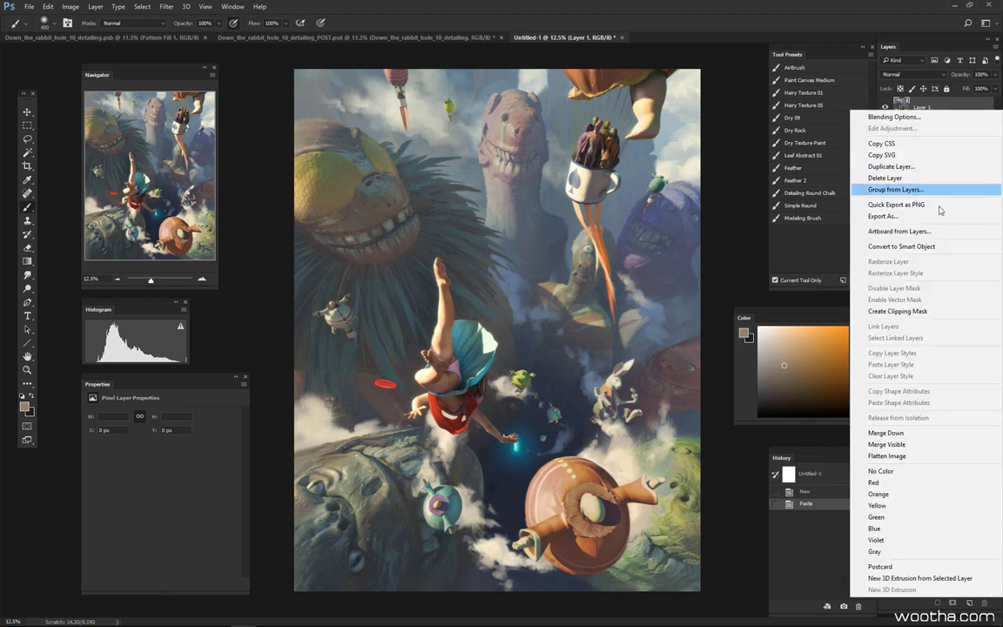
{"action": "left_click", "coordinate": [902, 247]}
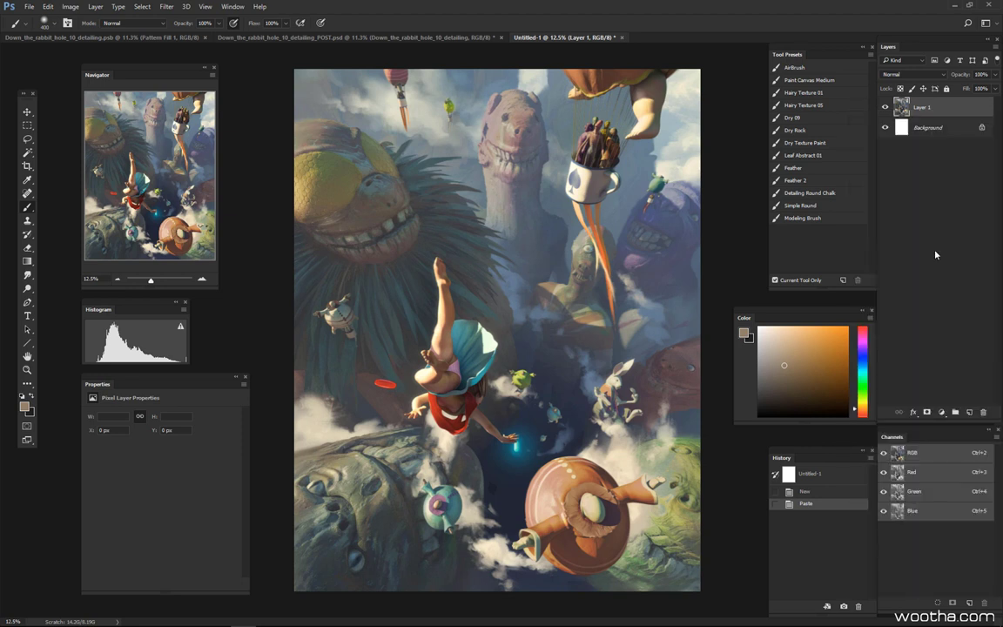
{"action": "right_click", "coordinate": [957, 111]}
{"action": "left_click", "coordinate": [960, 105]}
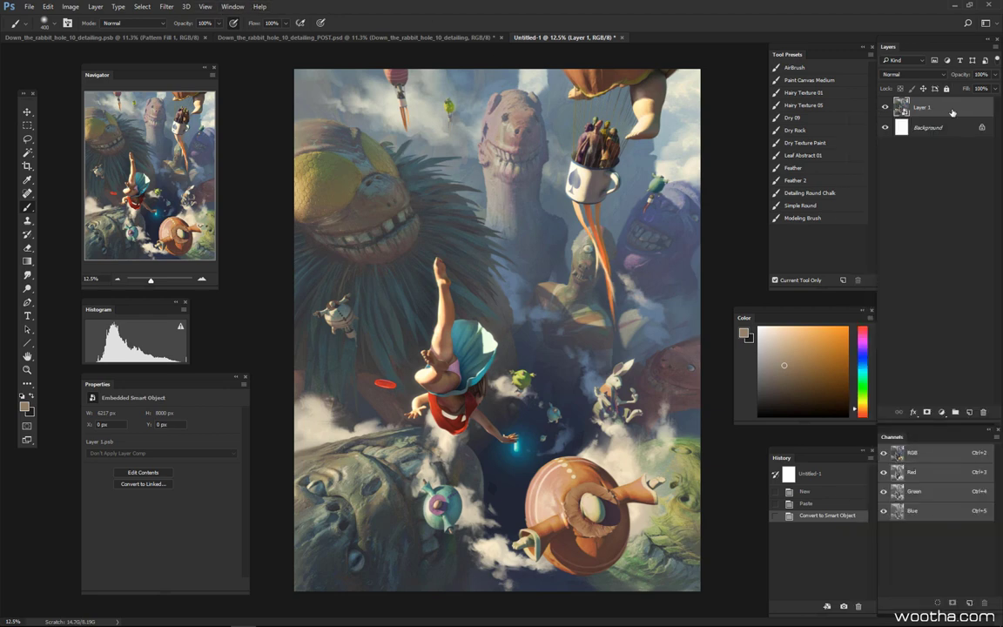
Review Layer 1's smart object commands, including Relink to File, and switch back to the POST document's linked smart object
{"action": "right_click", "coordinate": [954, 110]}
{"action": "key", "text": "Escape"}
{"action": "right_click", "coordinate": [963, 105]}
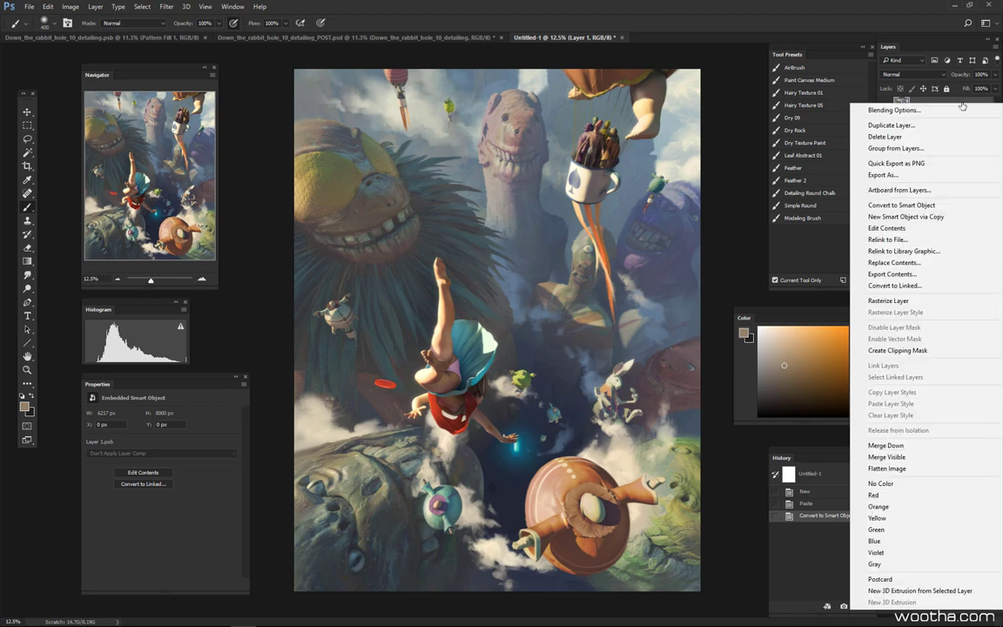
{"action": "key", "text": "Escape"}
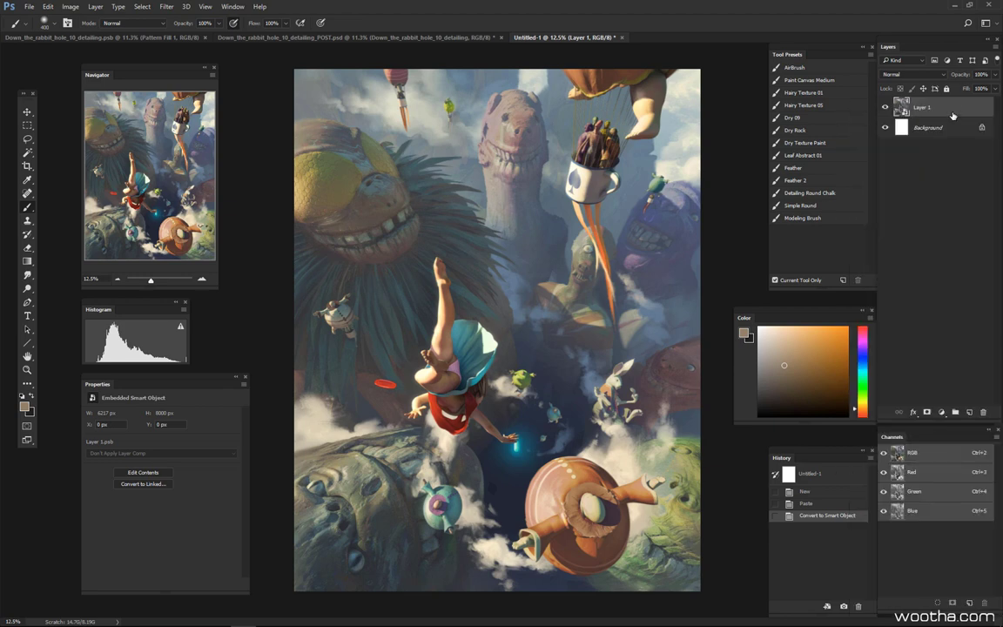
{"action": "right_click", "coordinate": [958, 106]}
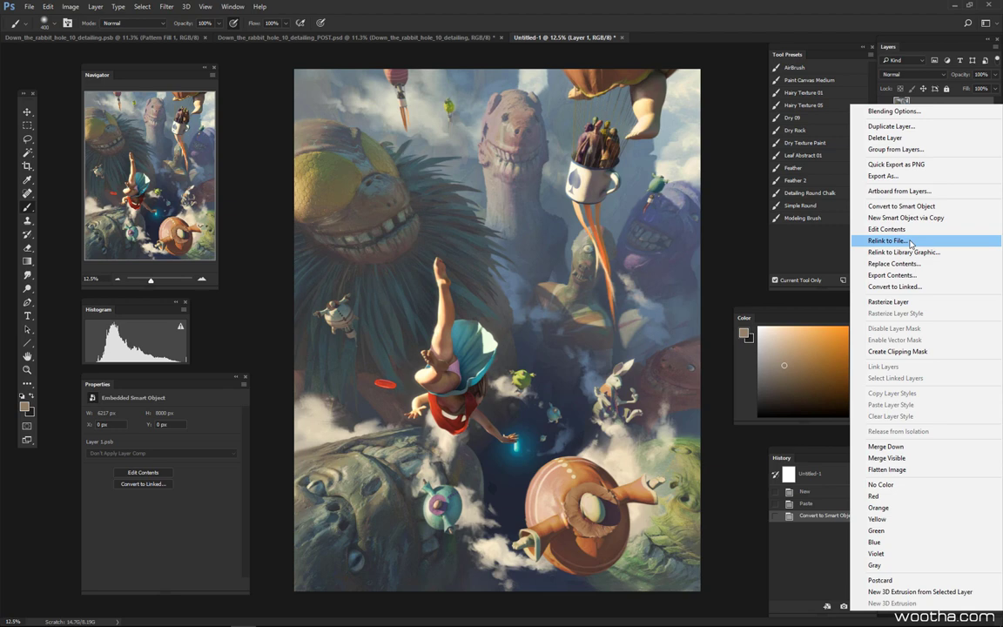
{"action": "left_click", "coordinate": [445, 40]}
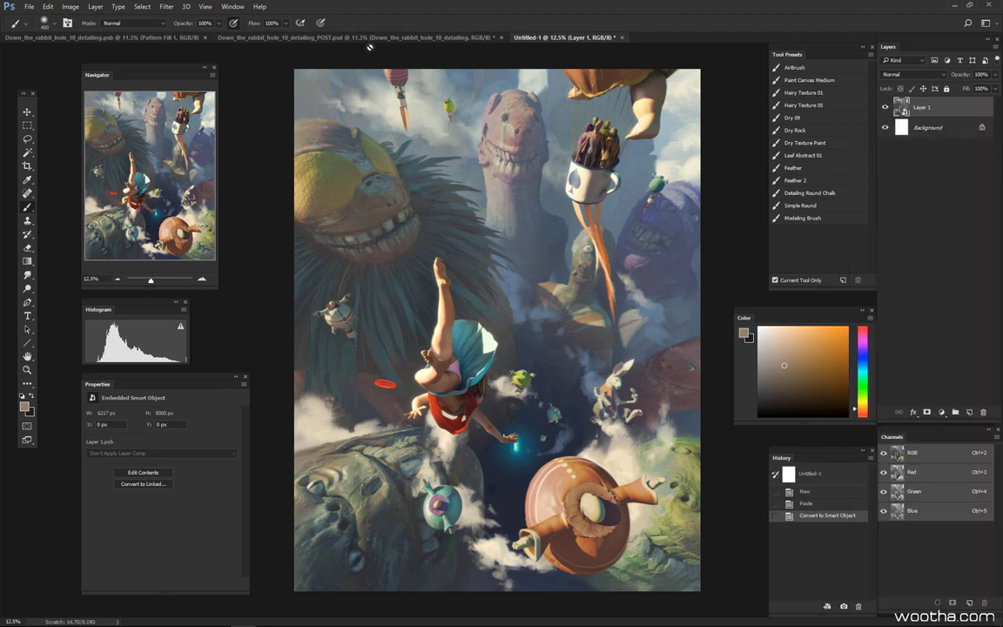
{"action": "left_click", "coordinate": [343, 40]}
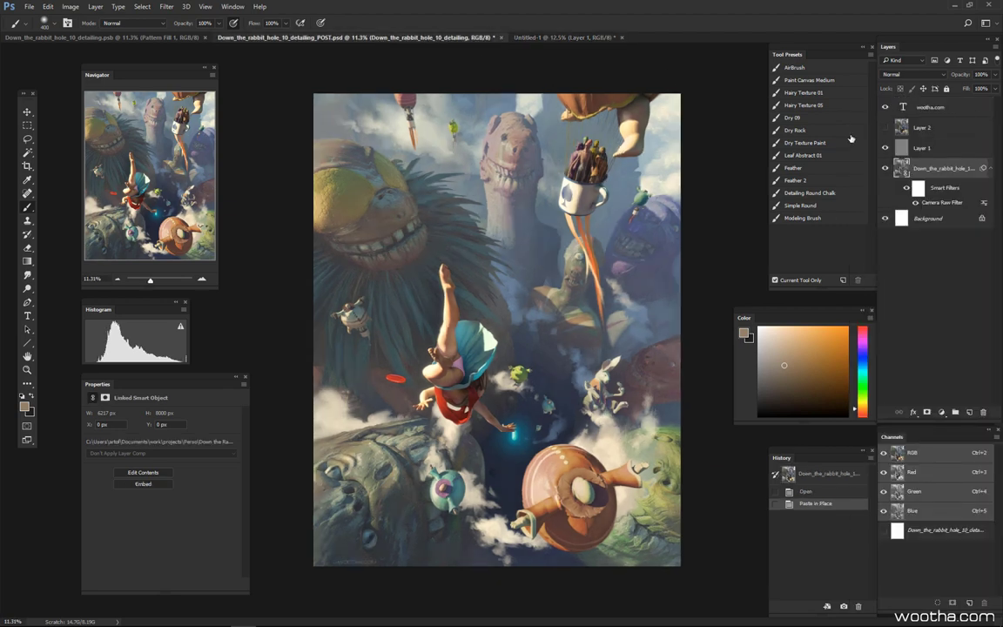
Select all layers of the detailing document except the locked ones and convert them to a single smart object
{"action": "left_click", "coordinate": [158, 40]}
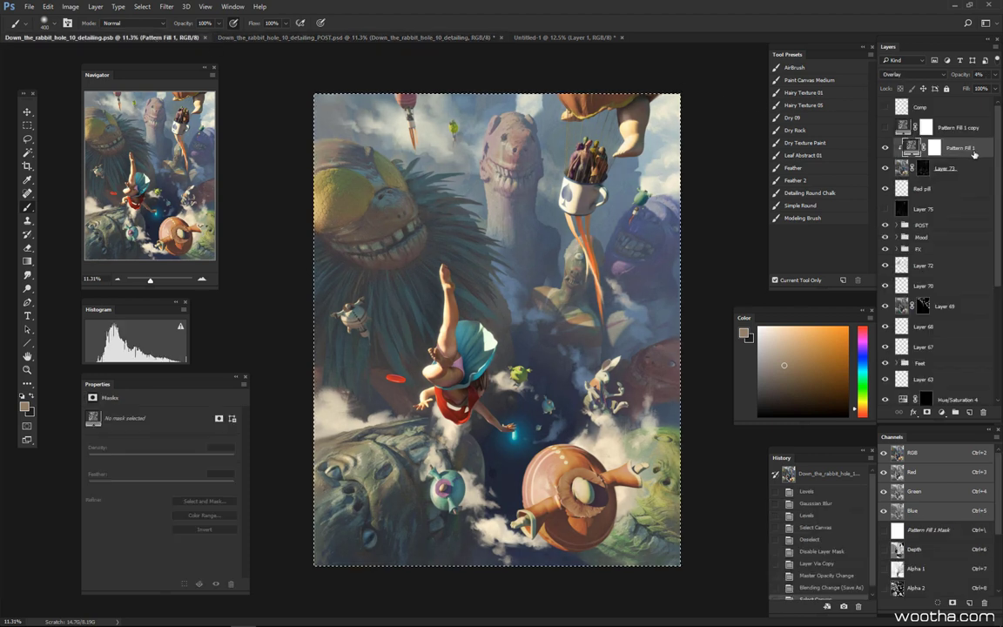
{"action": "scroll", "coordinate": [1000, 176], "scroll_direction": "down", "scroll_amount": 1}
{"action": "scroll", "coordinate": [1000, 176], "scroll_direction": "up", "scroll_amount": 1}
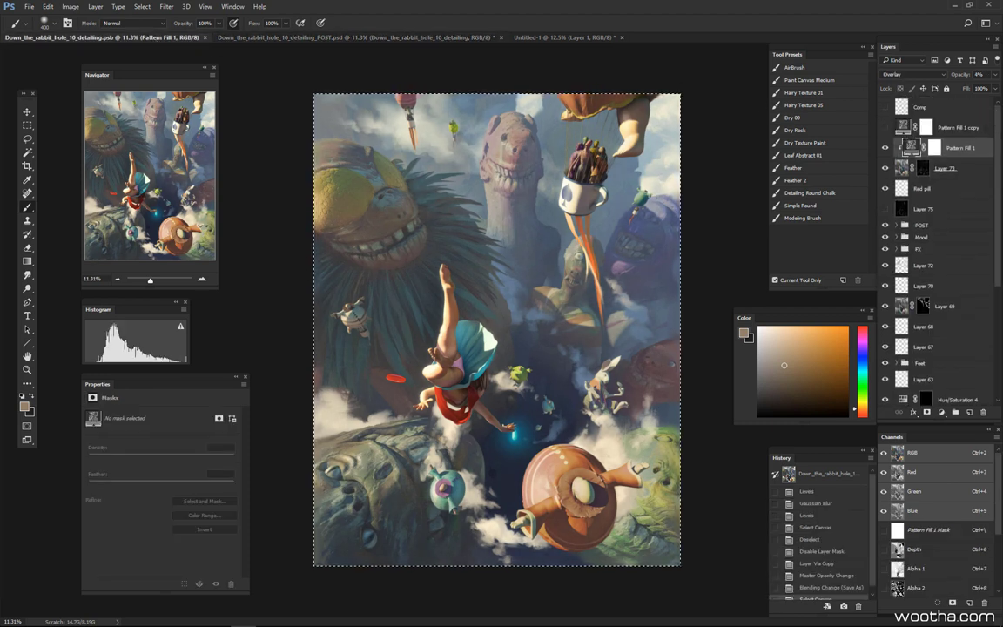
{"action": "key", "text": "ctrl+alt+a"}
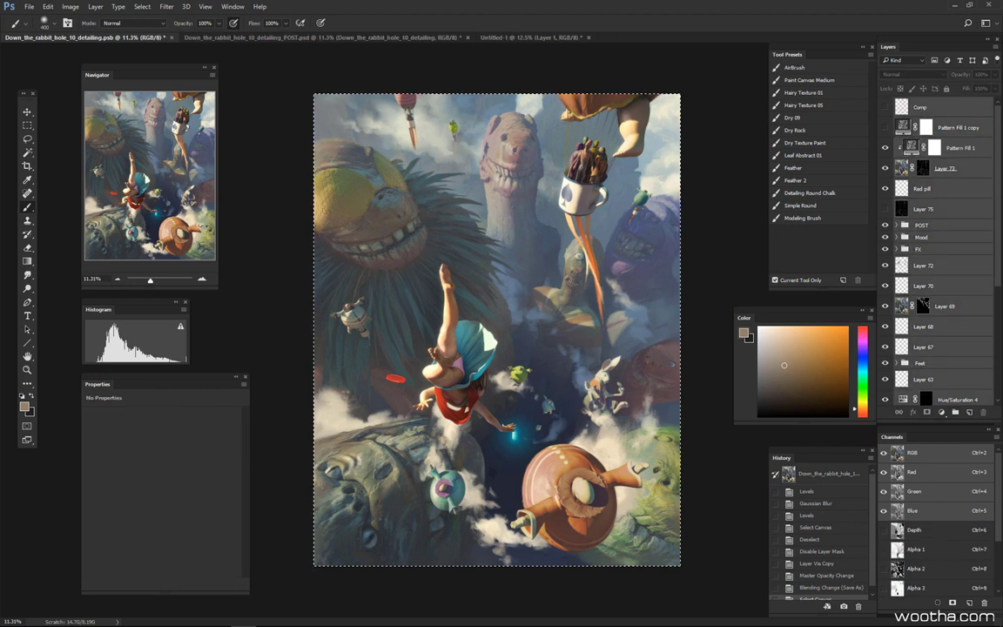
{"action": "scroll", "coordinate": [954, 307], "scroll_direction": "down", "scroll_amount": 5}
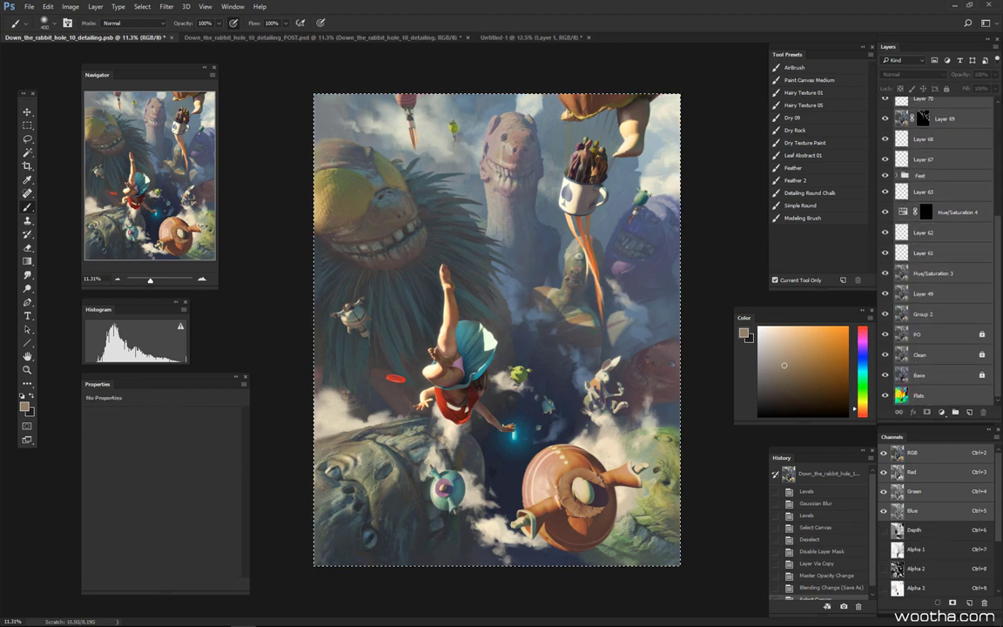
{"action": "right_click", "coordinate": [955, 300]}
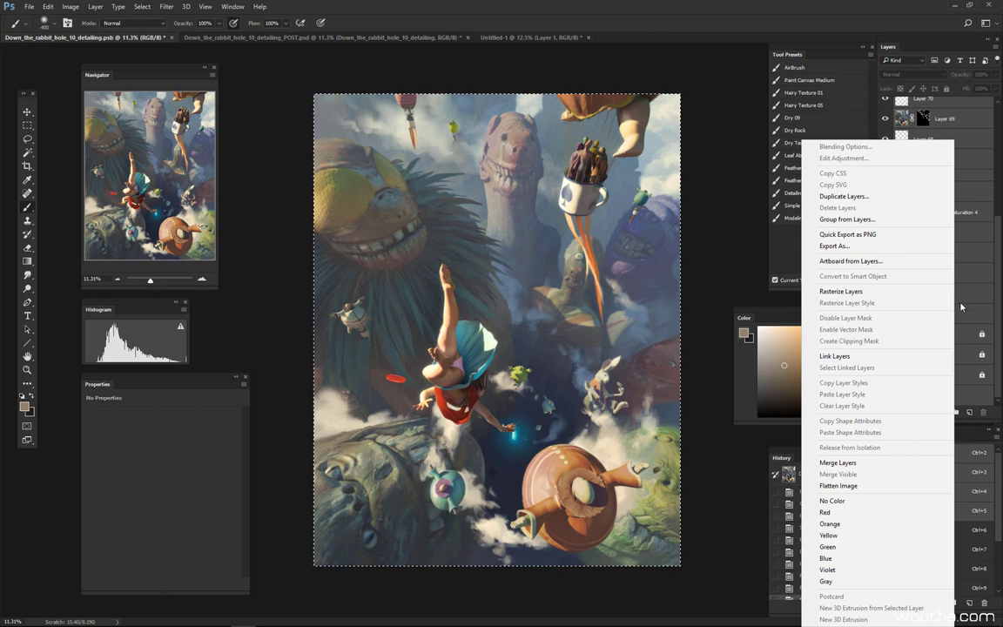
{"action": "left_click", "coordinate": [939, 45]}
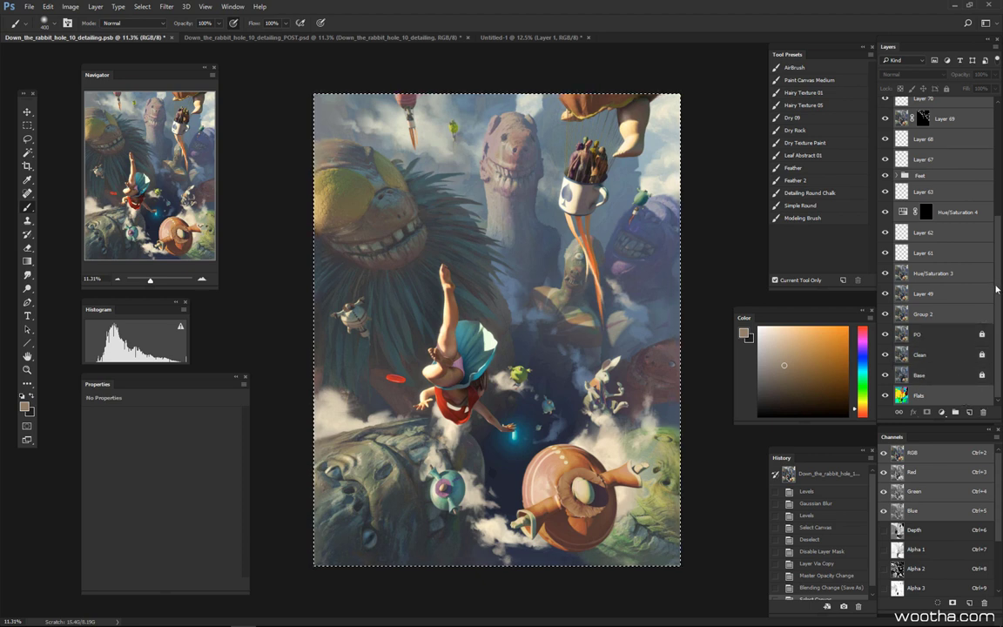
{"action": "mouse_move", "coordinate": [999, 290]}
{"action": "left_mouse_down"}
{"action": "mouse_move", "coordinate": [996, 206]}
{"action": "mouse_move", "coordinate": [998, 283]}
{"action": "left_mouse_up"}
{"action": "right_click", "coordinate": [962, 332]}
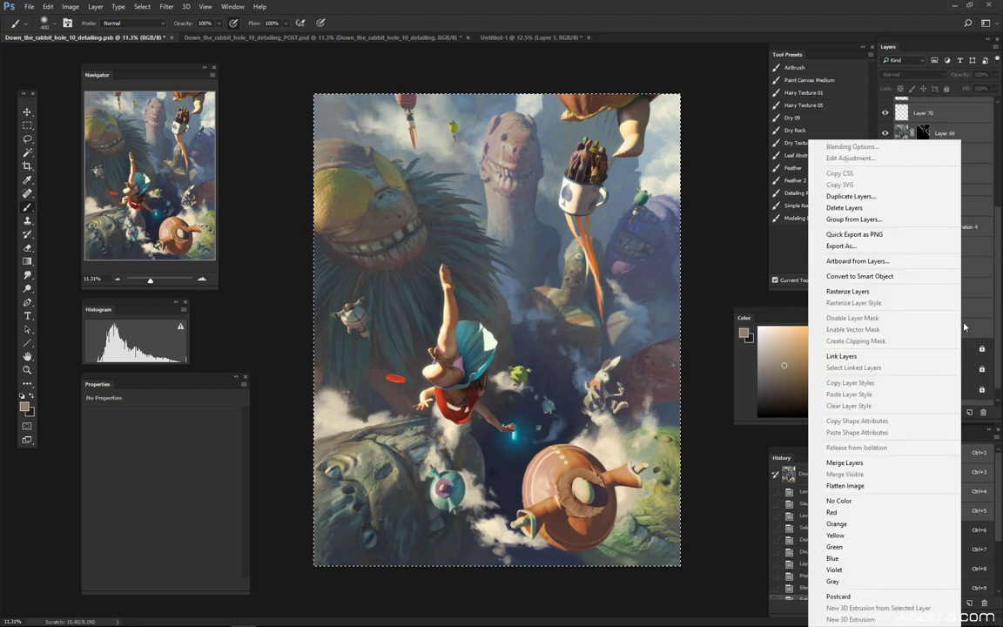
{"action": "left_click", "coordinate": [924, 280]}
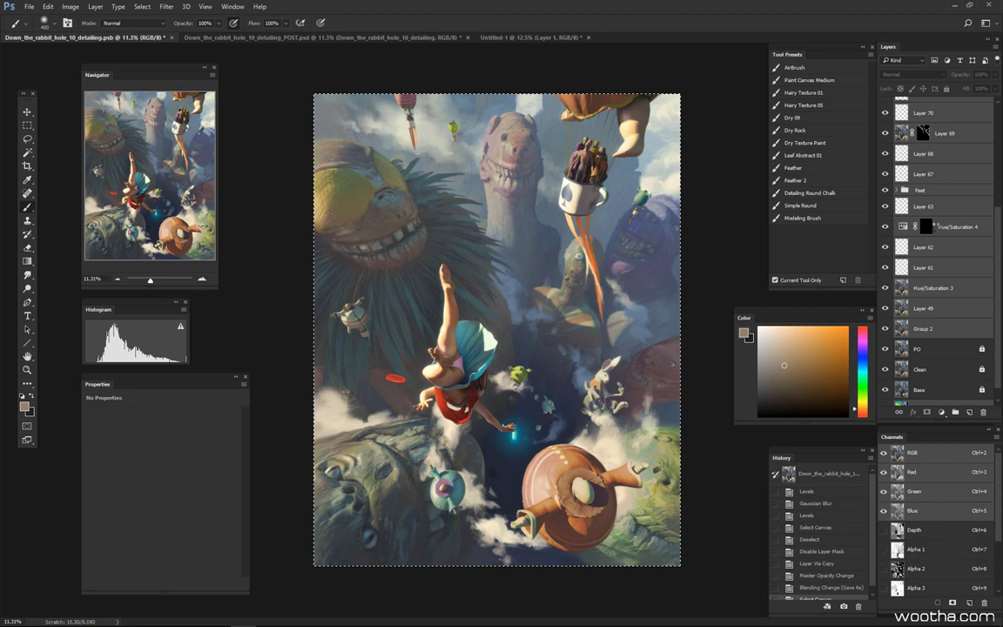
{"action": "right_click", "coordinate": [937, 225]}
{"action": "left_click", "coordinate": [866, 114]}
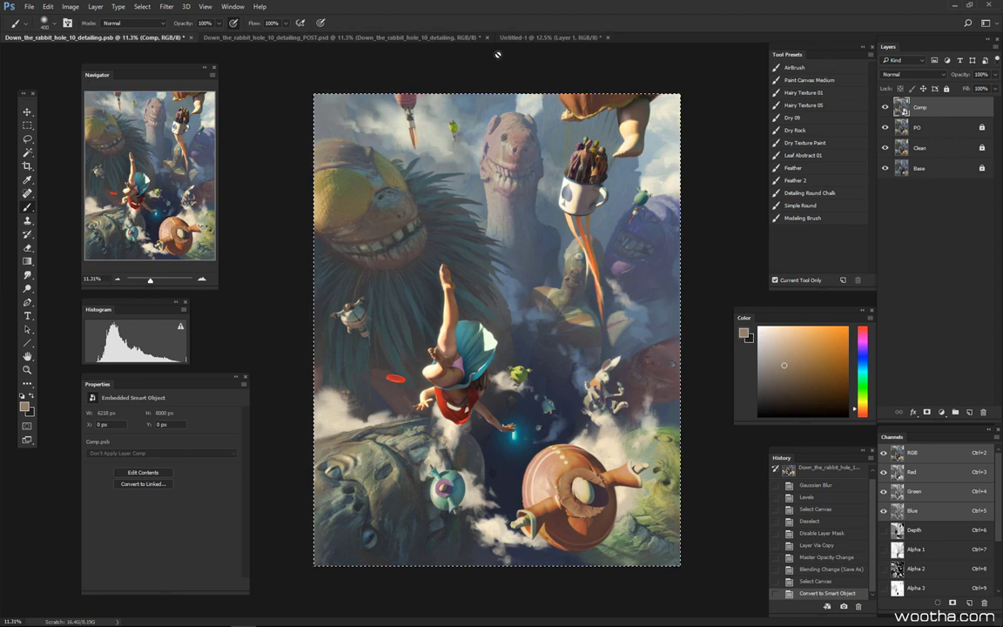
Relink the Layer 1 smart object in the Untitled-1 document to the file Down_the_rabbit_hole_10_detailing.psb
{"action": "left_click", "coordinate": [523, 37]}
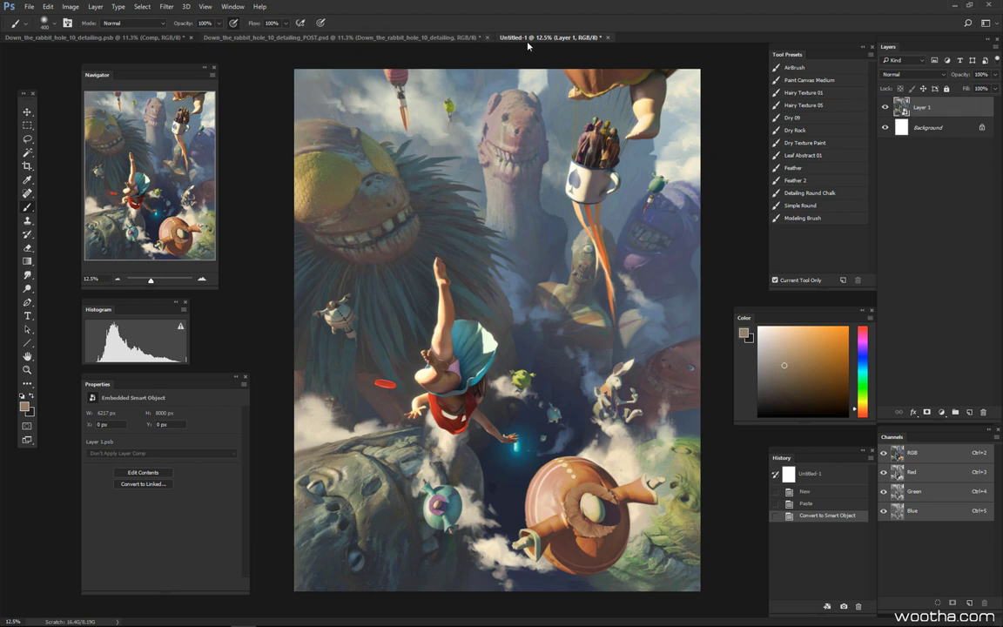
{"action": "right_click", "coordinate": [953, 112]}
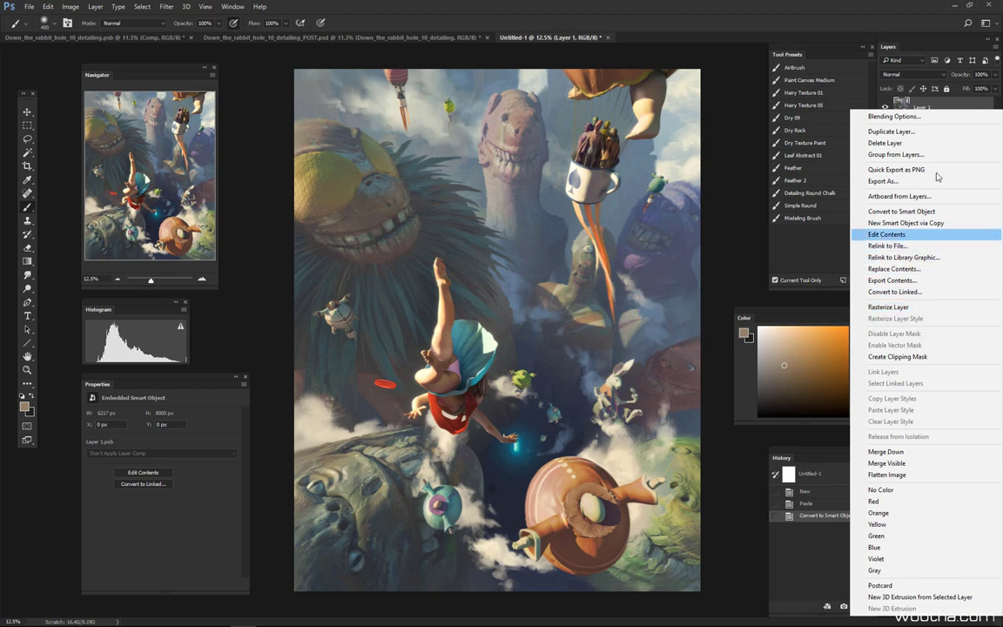
{"action": "left_click", "coordinate": [911, 248]}
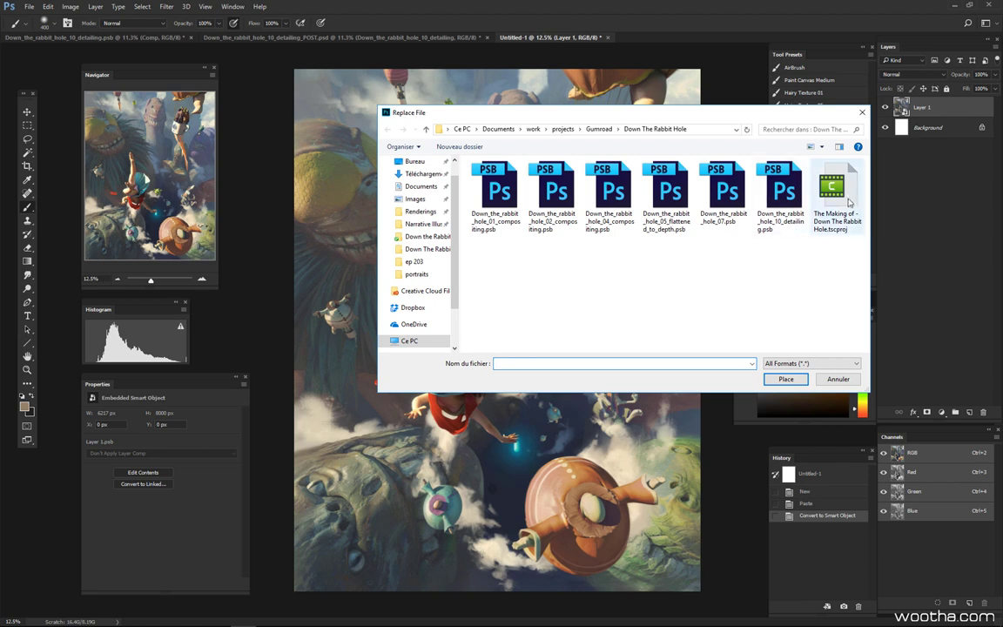
{"action": "left_click", "coordinate": [779, 217]}
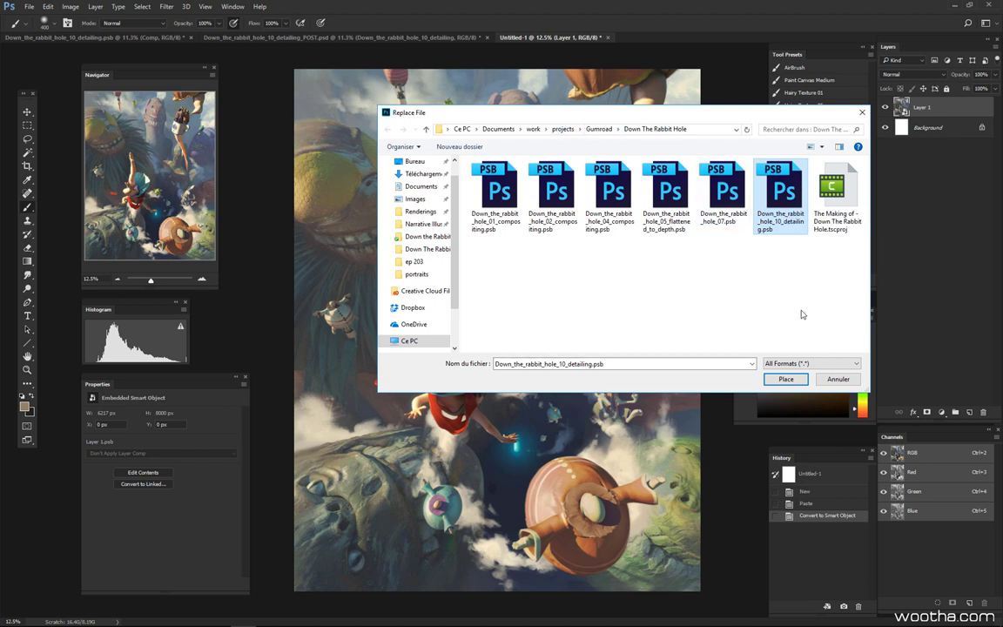
{"action": "left_click", "coordinate": [787, 380]}
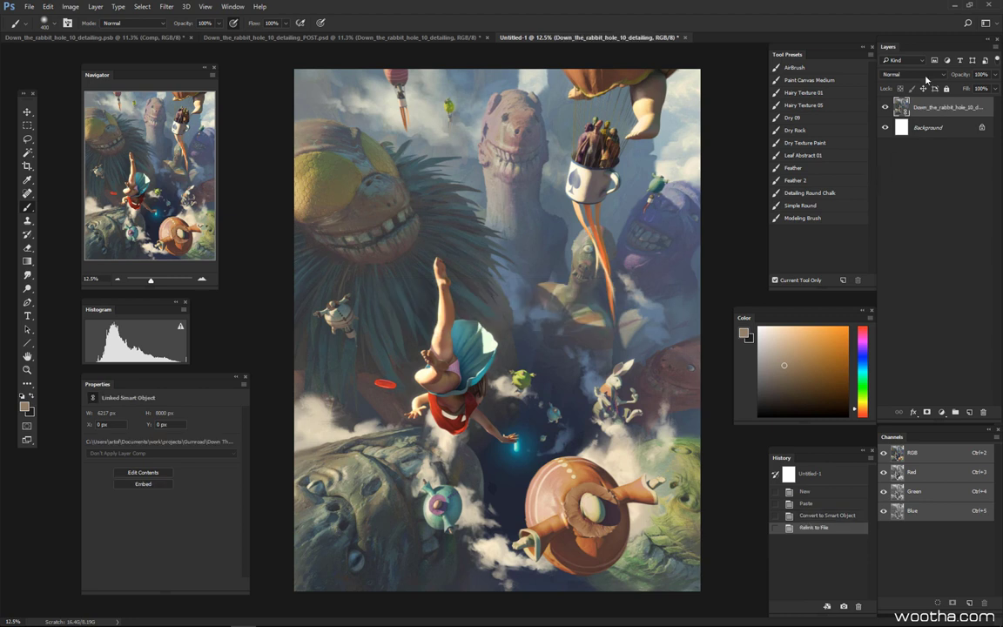
Show the Pattern Fill 1 copy layer in the detailing document with Overlay blending, and save the file
{"action": "left_click", "coordinate": [131, 39]}
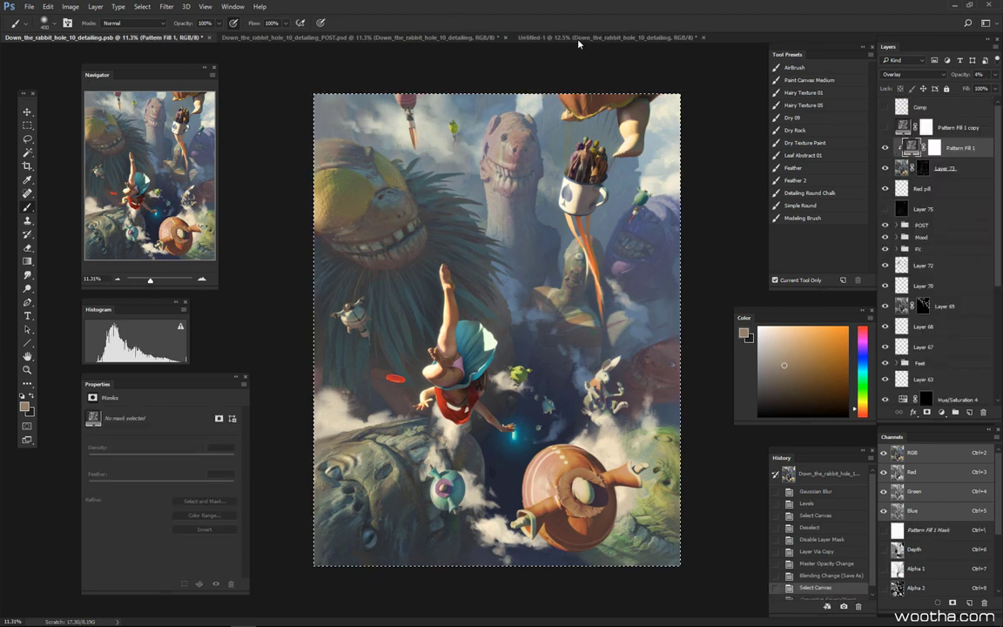
{"action": "left_click", "coordinate": [521, 38]}
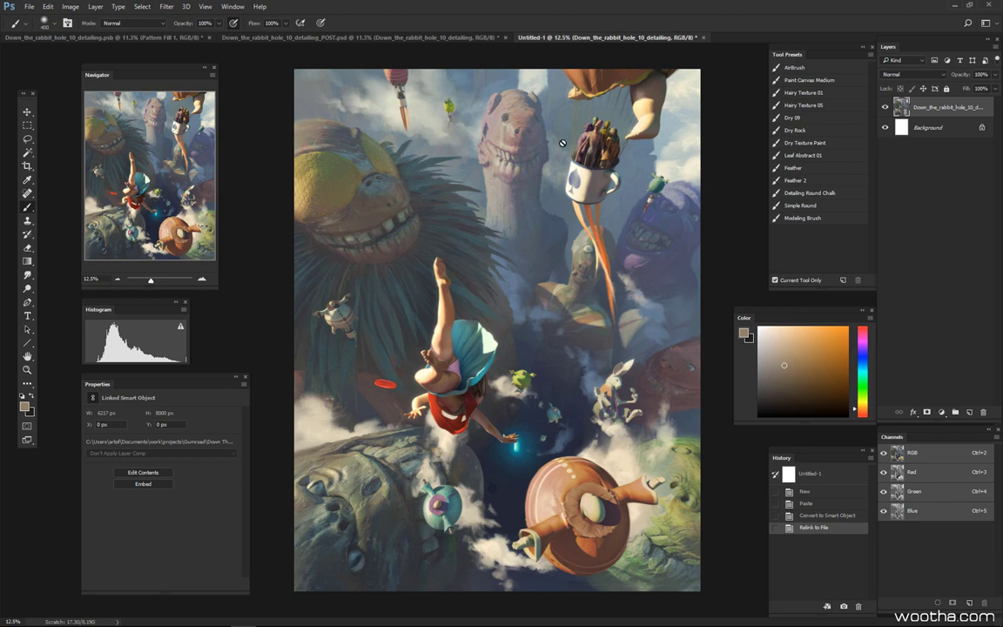
{"action": "left_click", "coordinate": [67, 36]}
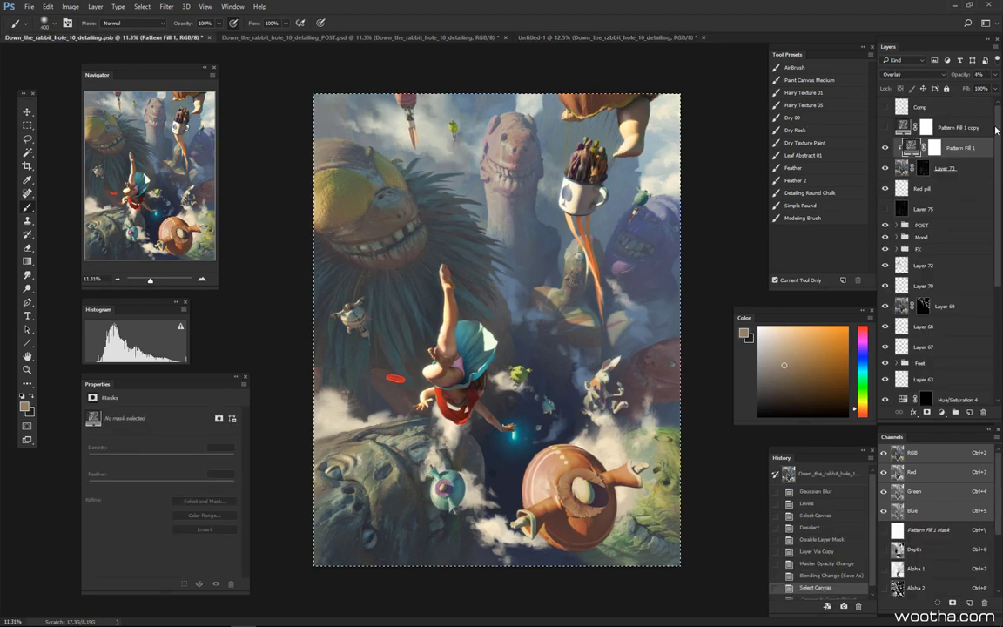
{"action": "left_click", "coordinate": [906, 127]}
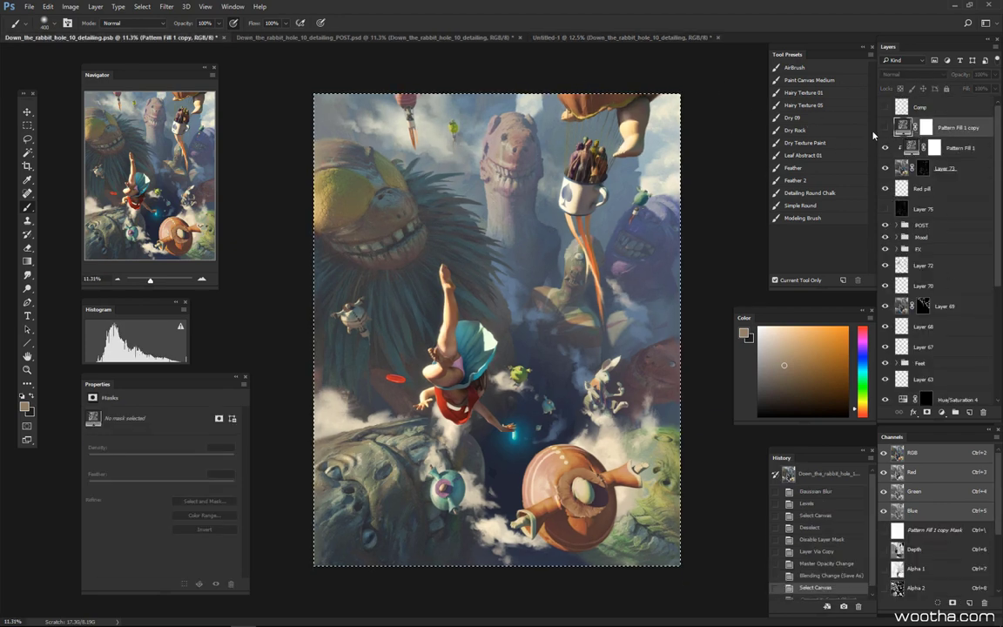
{"action": "left_click", "coordinate": [886, 128]}
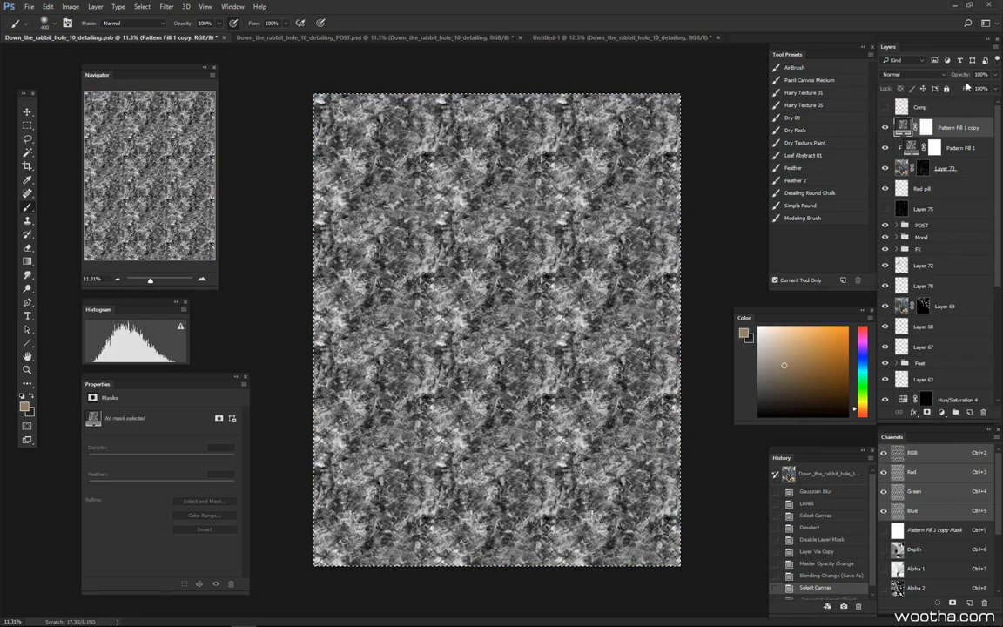
{"action": "left_click", "coordinate": [913, 74]}
{"action": "left_click", "coordinate": [823, 155]}
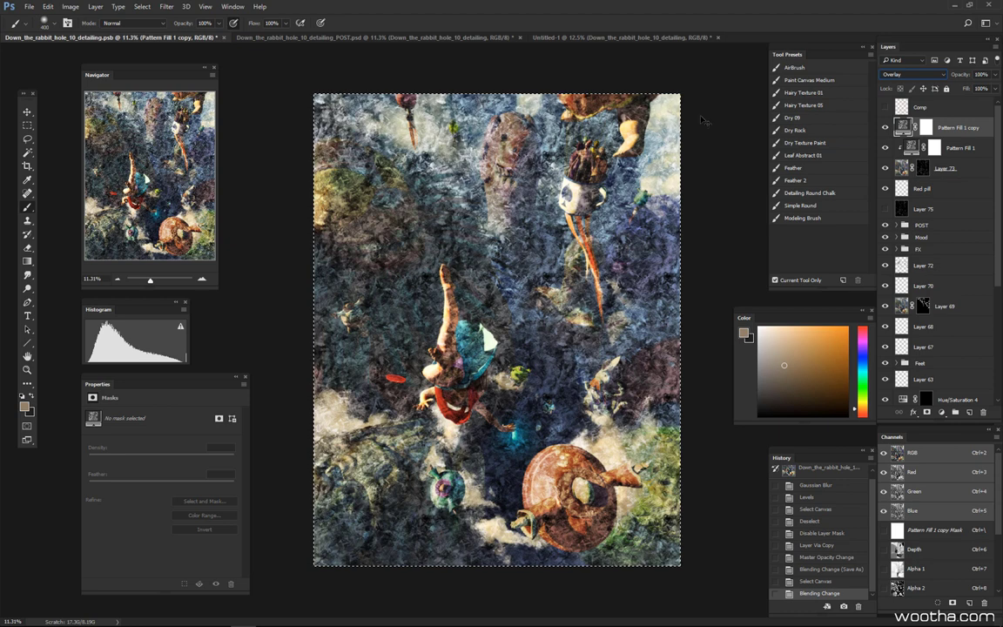
{"action": "key", "text": "ctrl+s"}
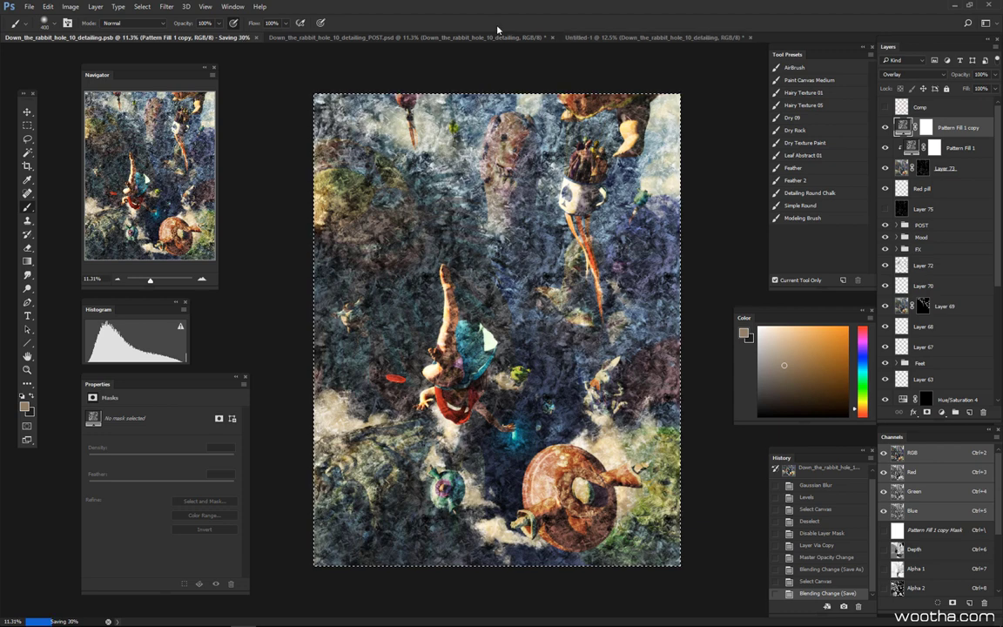
Compare the Untitled-1, POST and detailing documents to check whether the linked smart object picks up the saved texture change
{"action": "left_click", "coordinate": [644, 38]}
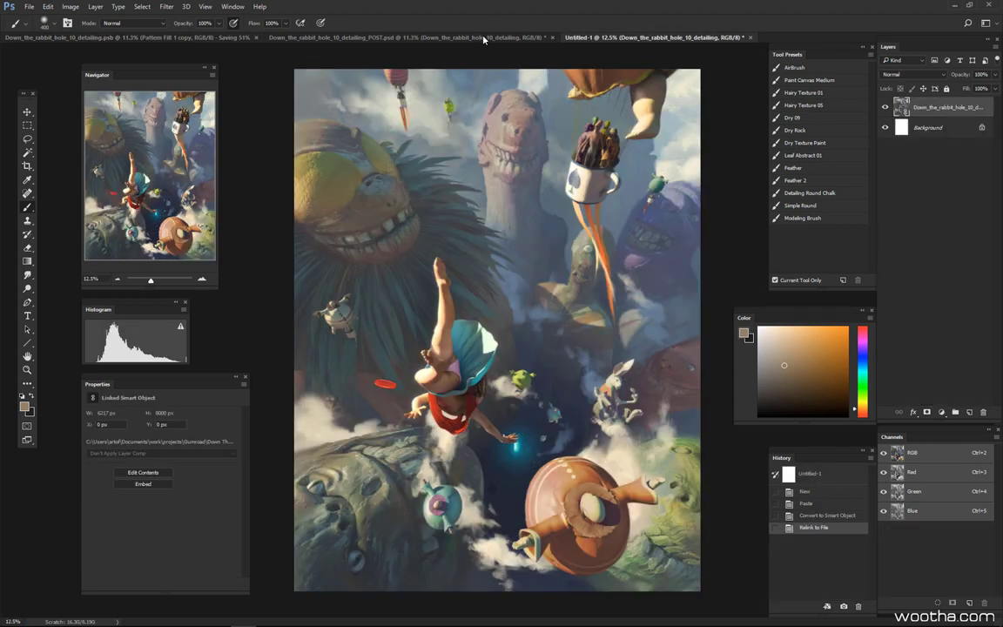
{"action": "left_click", "coordinate": [494, 38]}
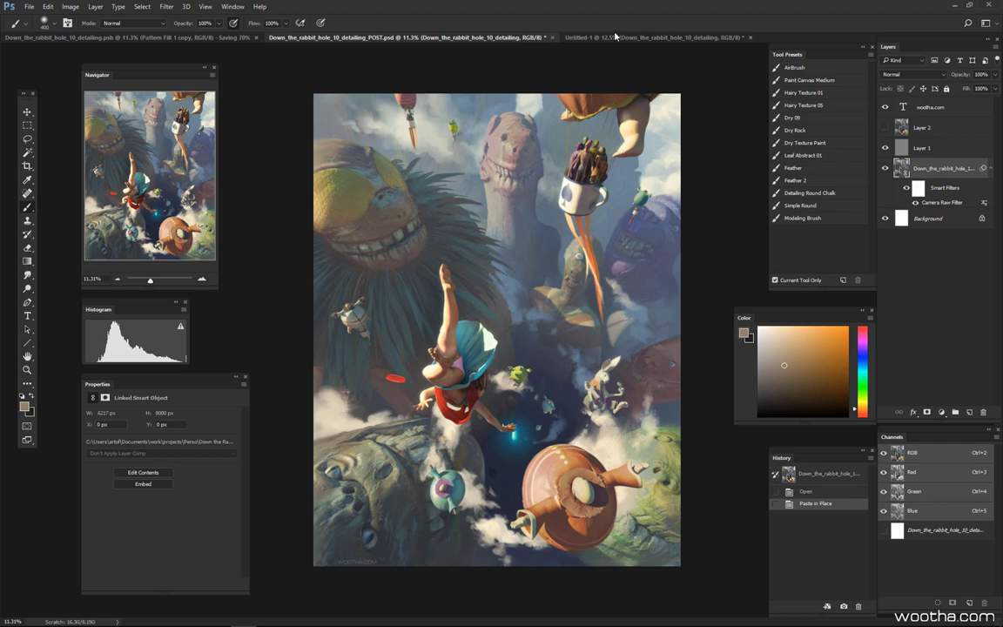
{"action": "left_click", "coordinate": [616, 37]}
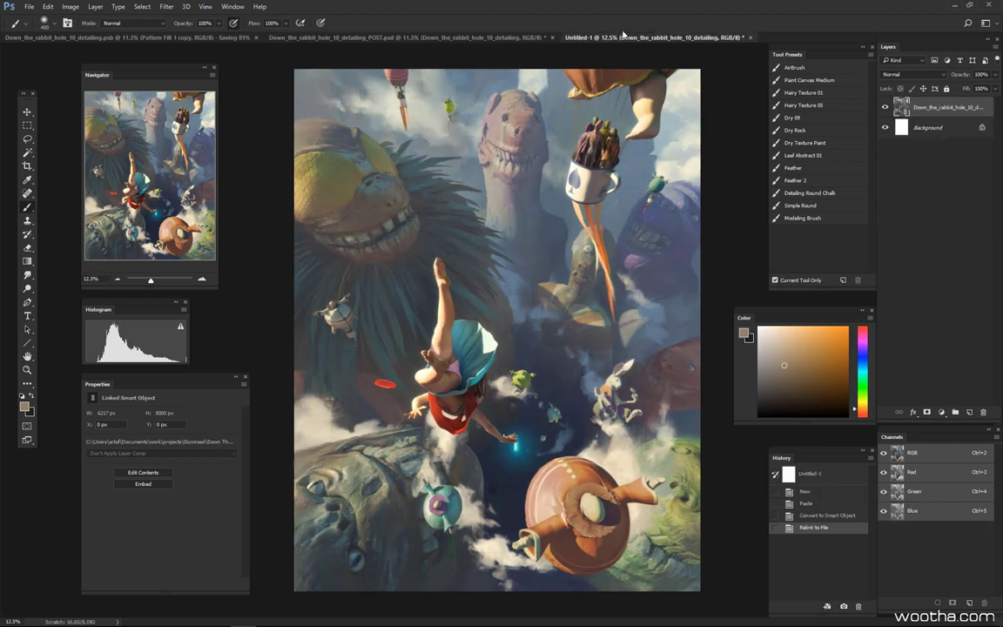
{"action": "left_click", "coordinate": [170, 35]}
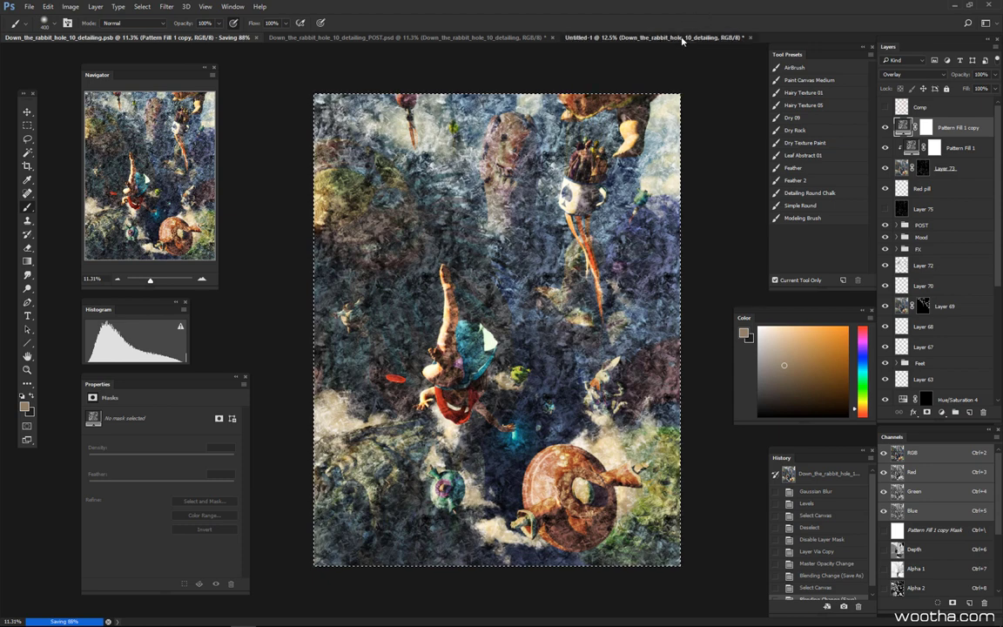
{"action": "left_click", "coordinate": [683, 39]}
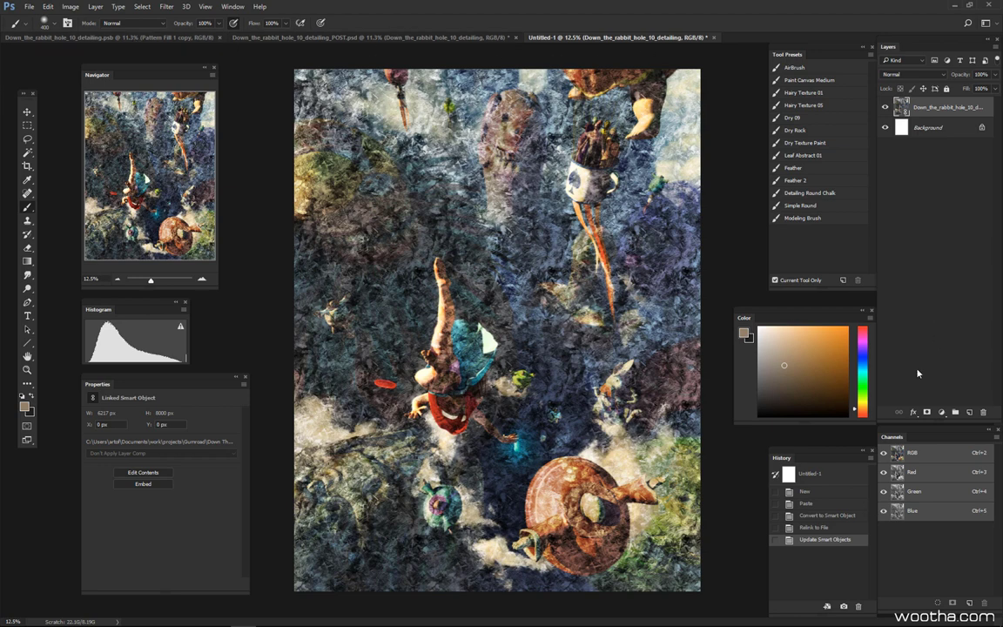
Revert Untitled-1 to its Relink to File history state and close the document without saving
{"action": "left_click", "coordinate": [823, 528]}
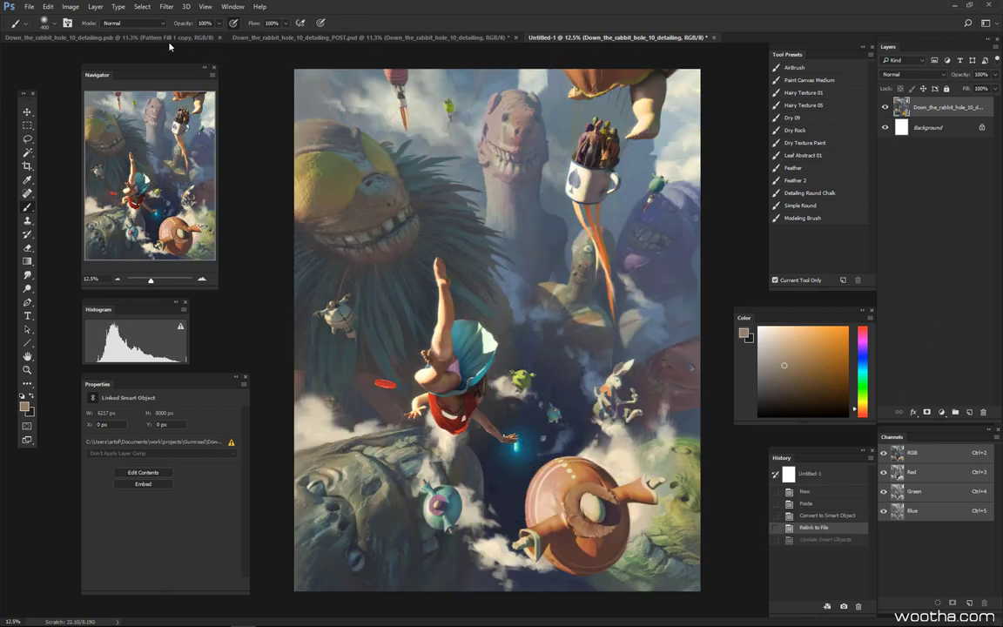
{"action": "left_click", "coordinate": [714, 38]}
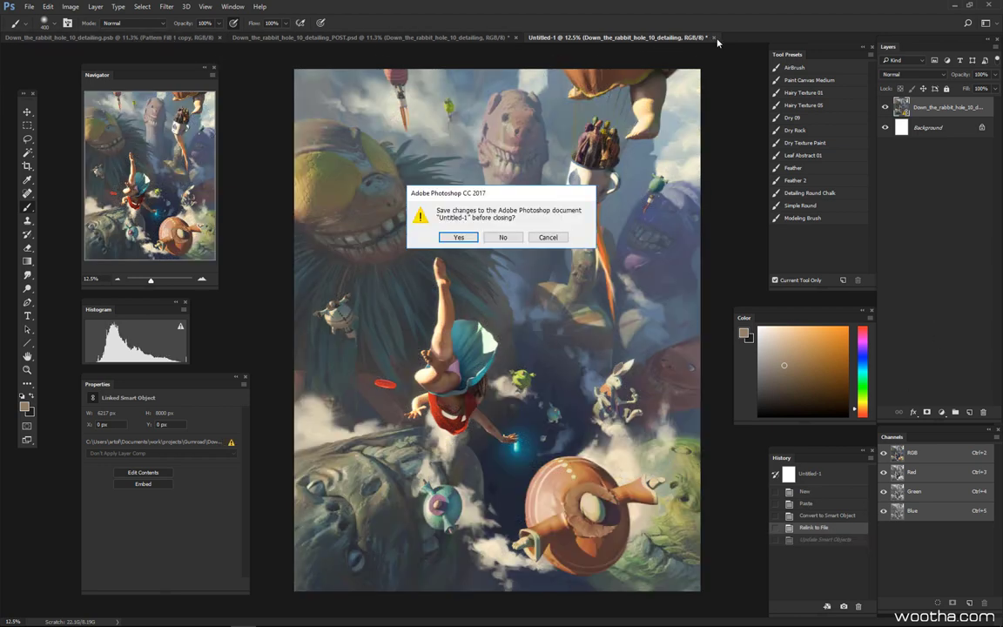
{"action": "left_click", "coordinate": [518, 238]}
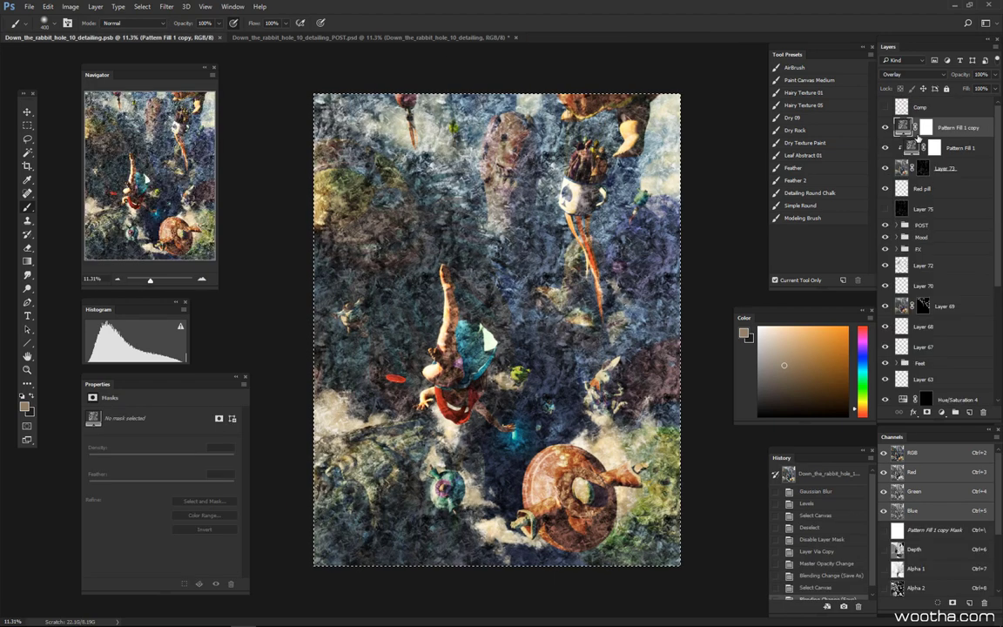
Hide and delete the Pattern Fill 1 copy layer in the detailing document, and toggle the Comp layer's visibility
{"action": "left_click", "coordinate": [885, 128]}
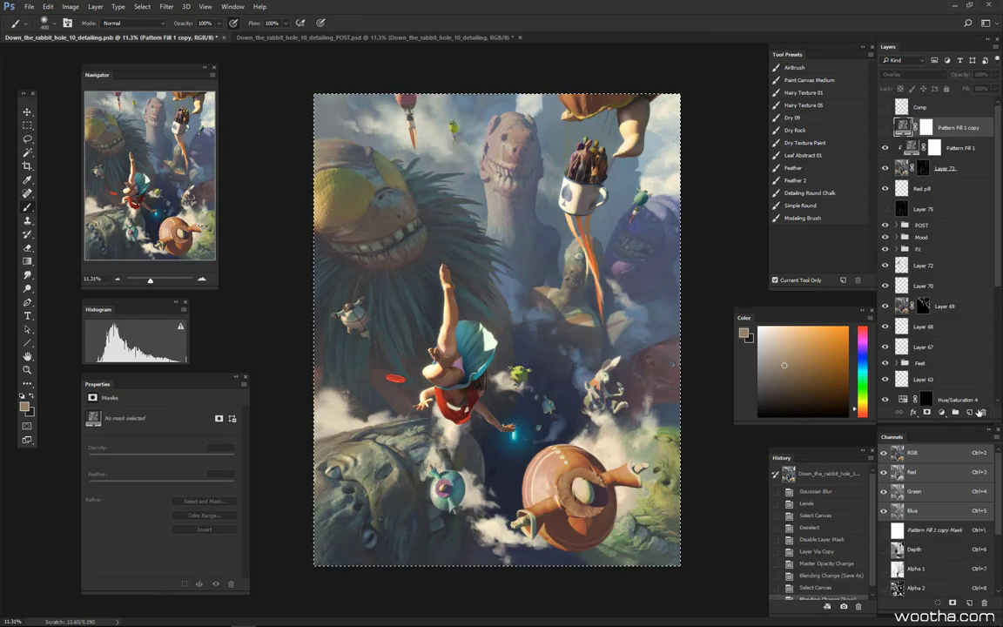
{"action": "left_click", "coordinate": [983, 412]}
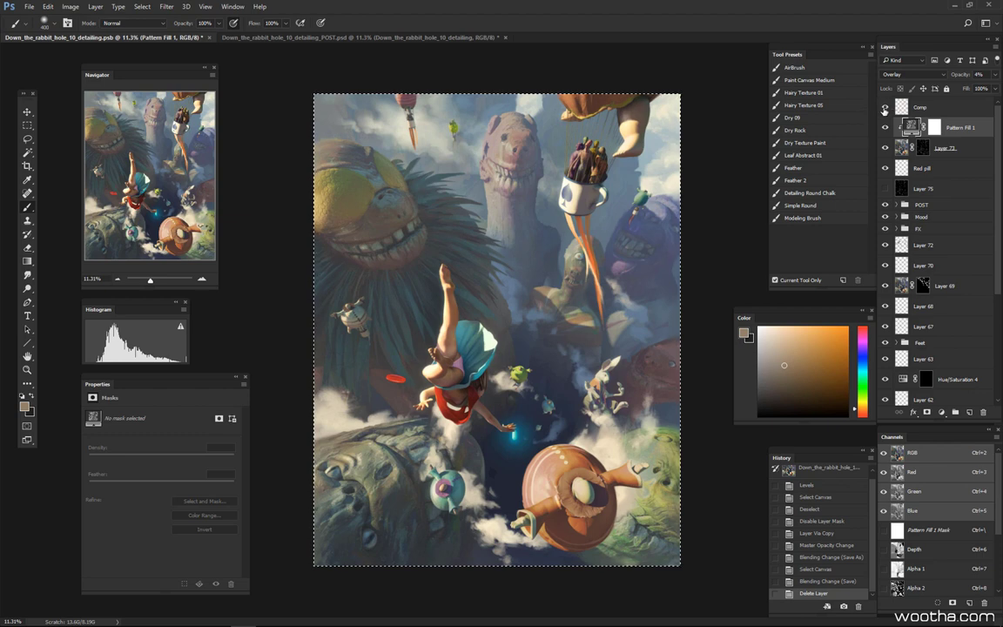
{"action": "left_click", "coordinate": [885, 109]}
{"action": "left_click", "coordinate": [885, 109]}
Save the POST document and relink its smart object layer to Down_the_rabbit_hole_10_detailing.psb in the Gumroad project folder
{"action": "left_click", "coordinate": [448, 38]}
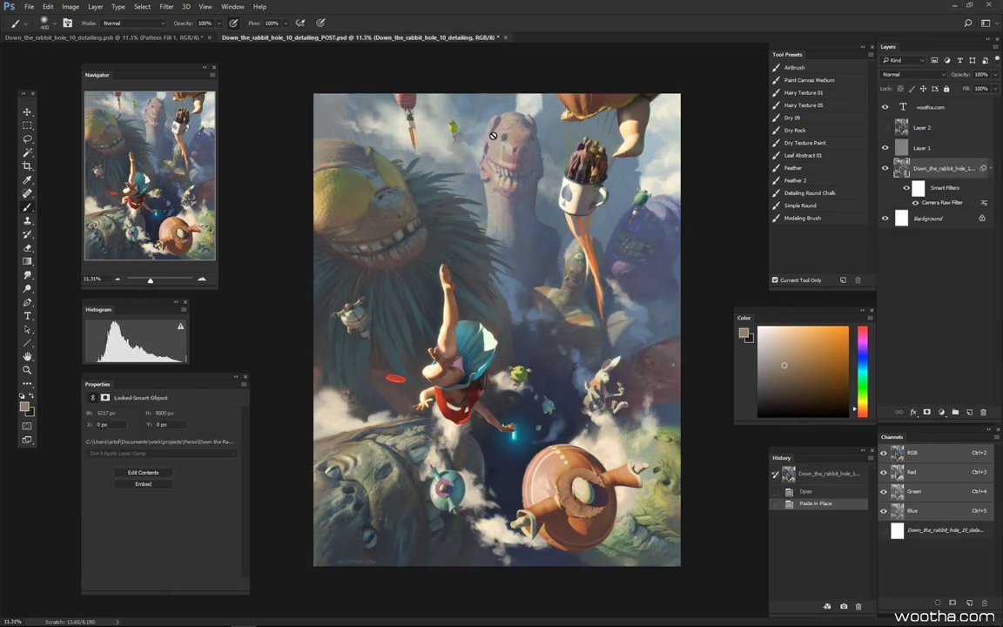
{"action": "key", "text": "ctrl+s"}
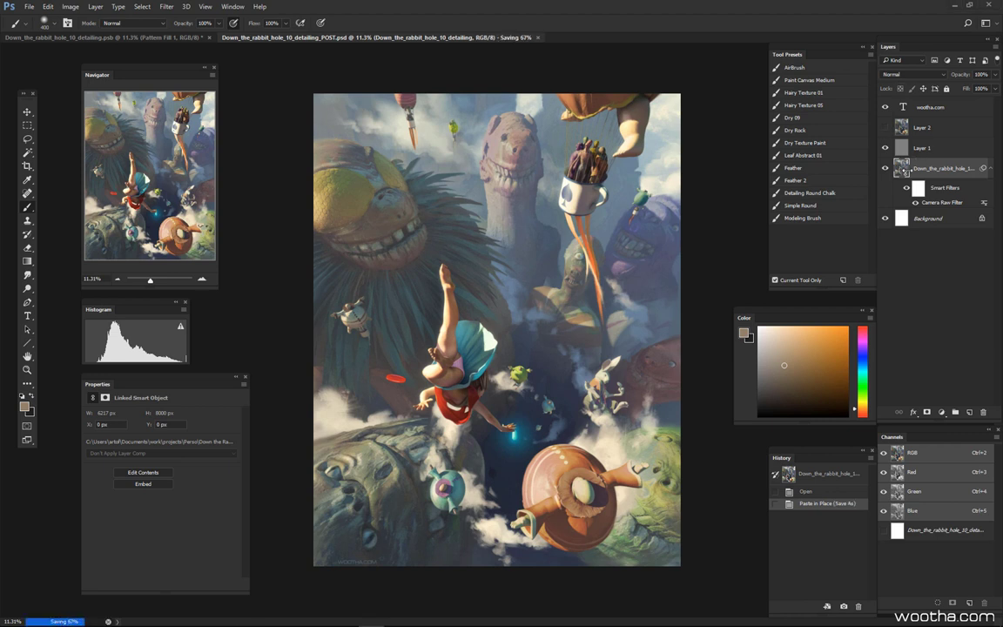
{"action": "right_click", "coordinate": [911, 170]}
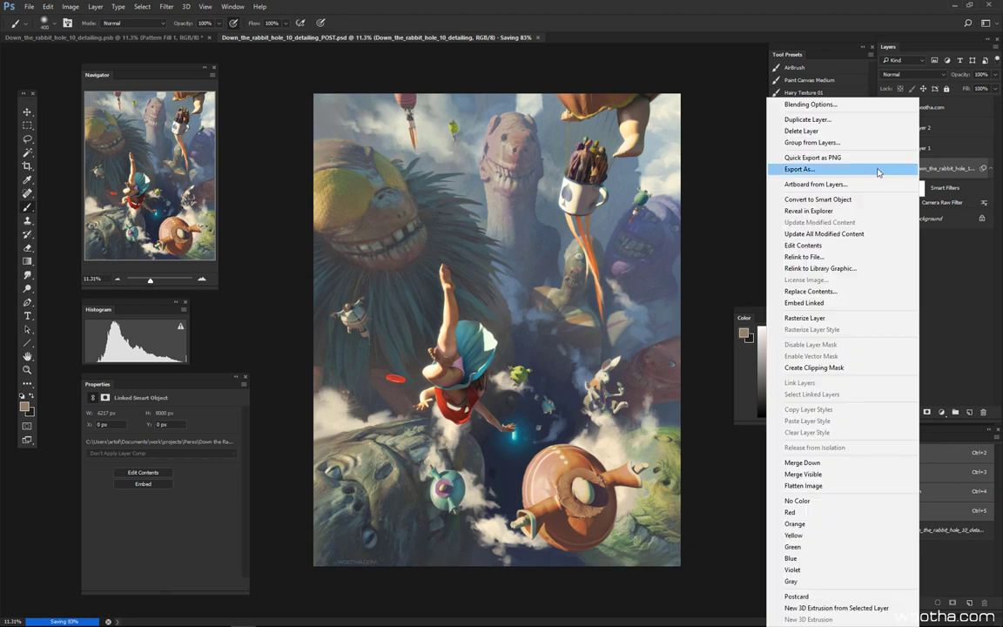
{"action": "left_click", "coordinate": [803, 257]}
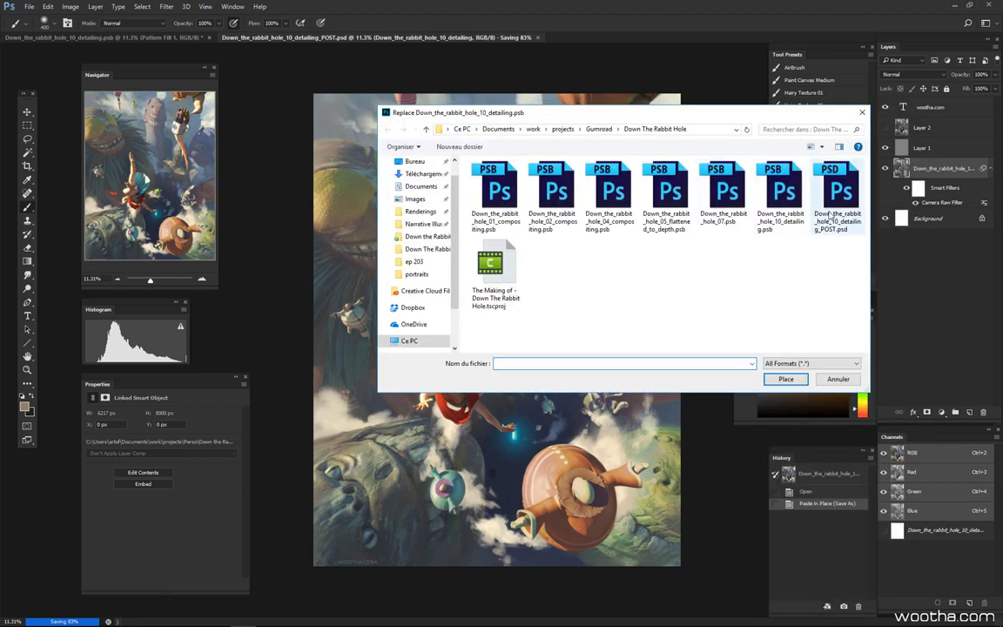
{"action": "left_click", "coordinate": [787, 202]}
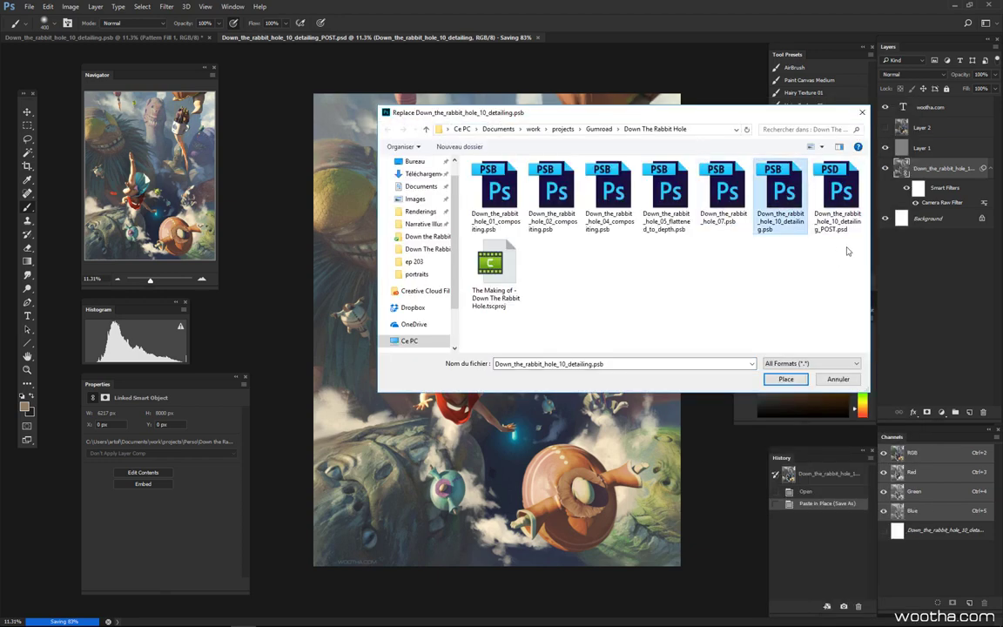
{"action": "left_click", "coordinate": [787, 380]}
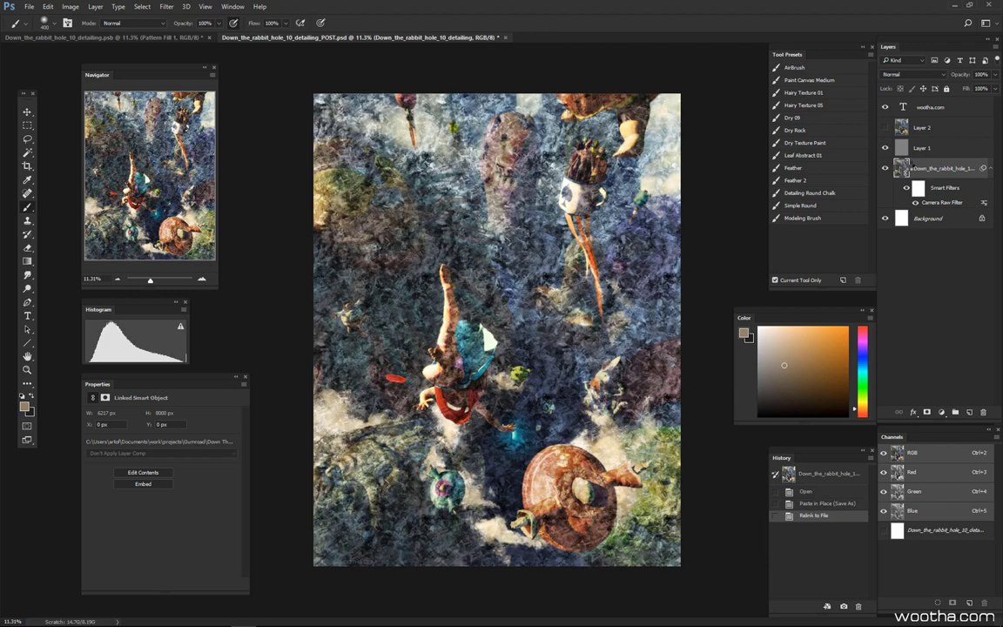
Save the detailing document without the texture layer and return to the POST document to update its linked smart object
{"action": "left_click", "coordinate": [124, 36]}
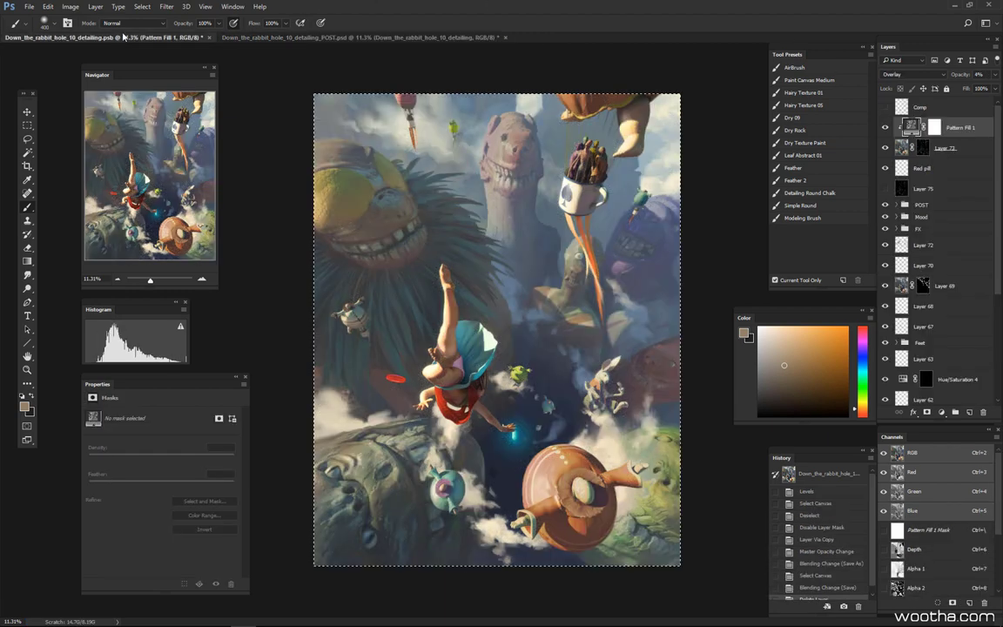
{"action": "key", "text": "ctrl+s"}
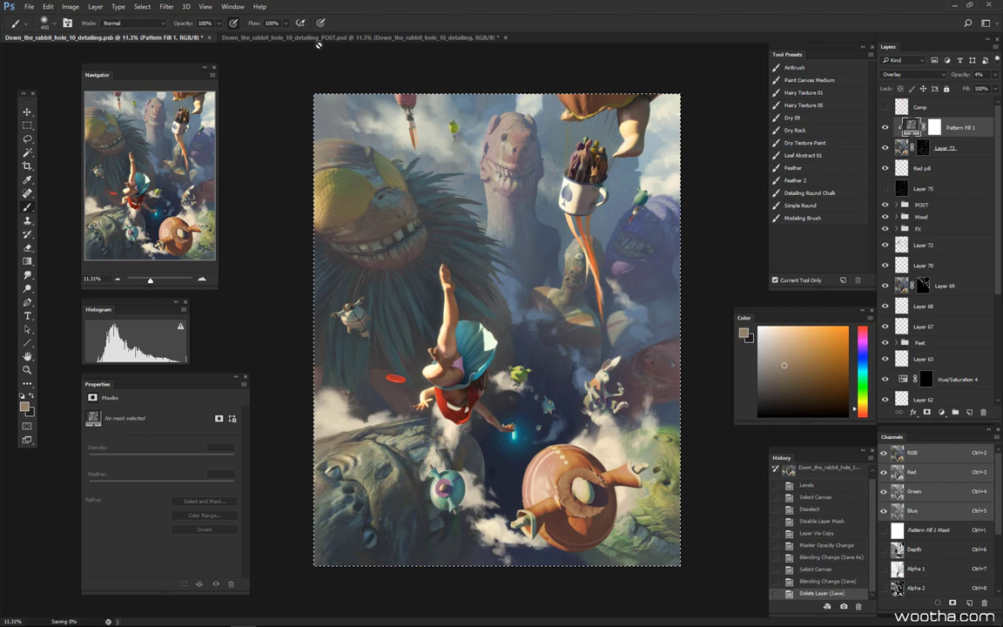
{"action": "left_click", "coordinate": [291, 38]}
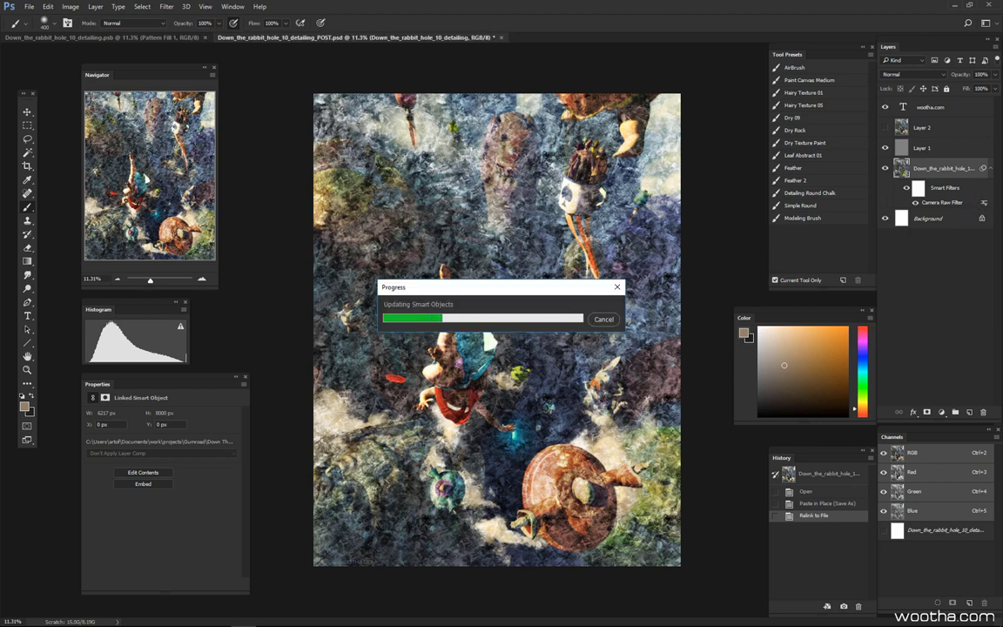
Review the smart object's Camera Raw Filter settings, from basic exposure through detail, lens corrections, effects and calibration, and close them
{"action": "double_click", "coordinate": [948, 203]}
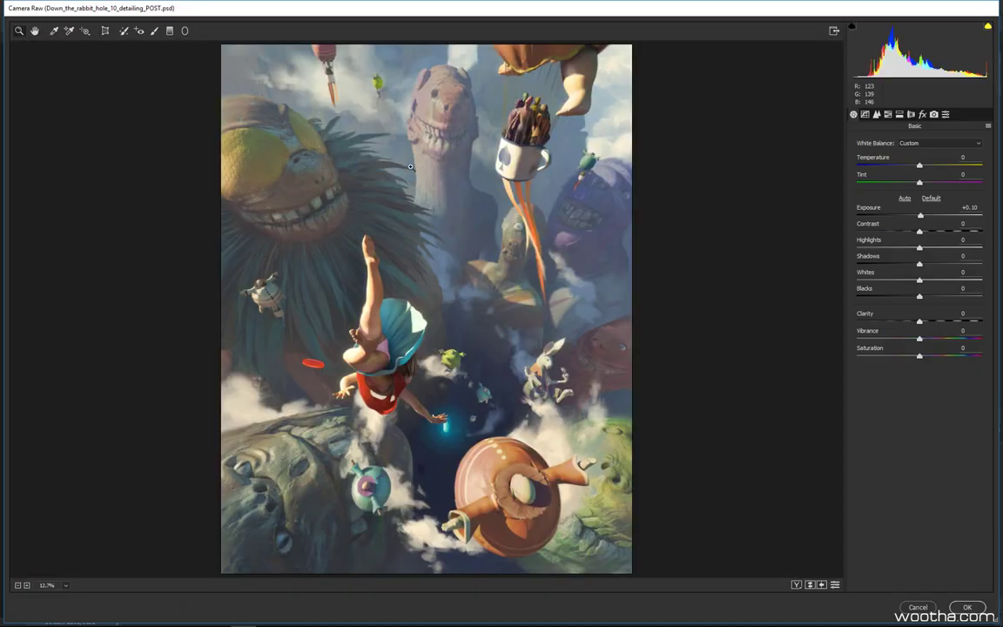
{"action": "left_click", "coordinate": [865, 114]}
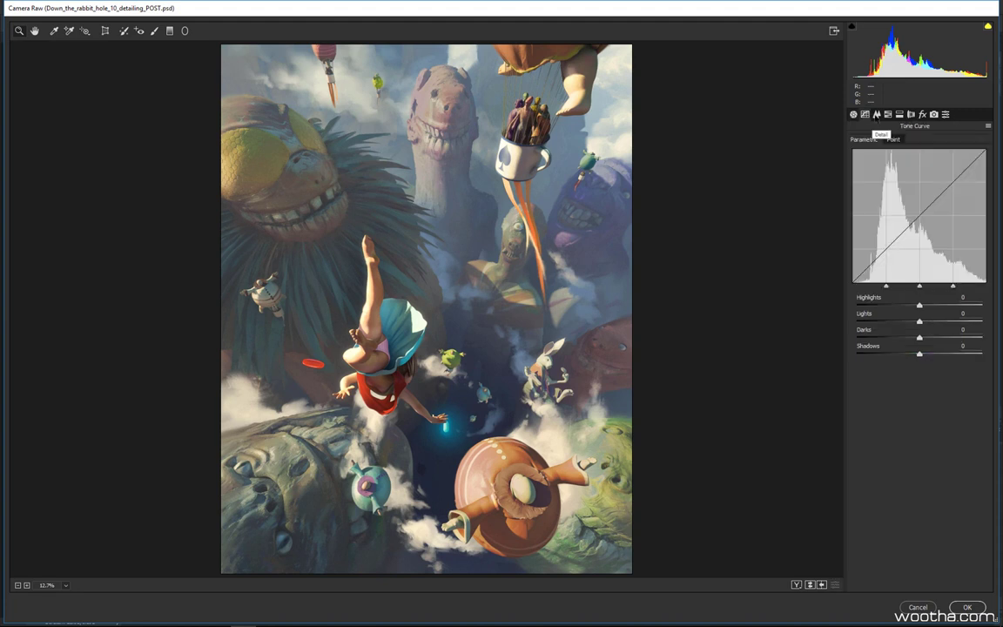
{"action": "left_click", "coordinate": [877, 114]}
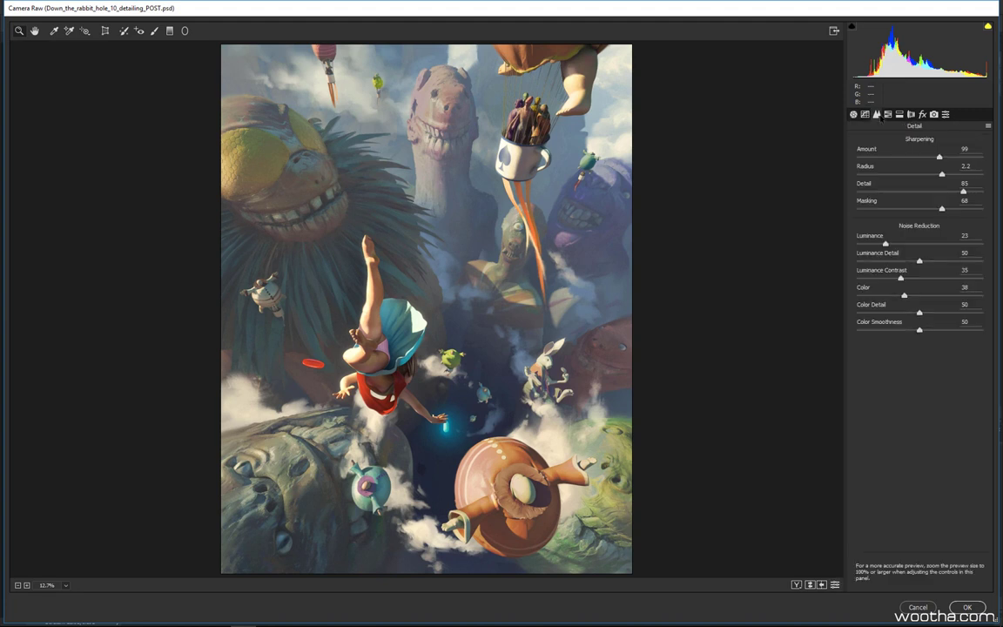
{"action": "left_click", "coordinate": [889, 114]}
{"action": "left_click", "coordinate": [900, 114]}
{"action": "left_click", "coordinate": [911, 114]}
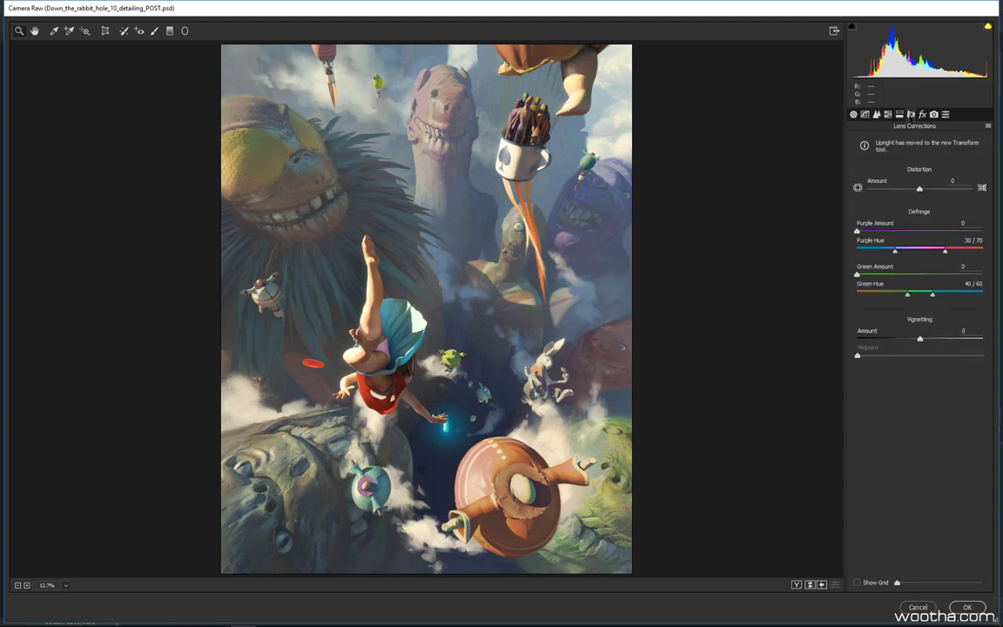
{"action": "left_click", "coordinate": [923, 114]}
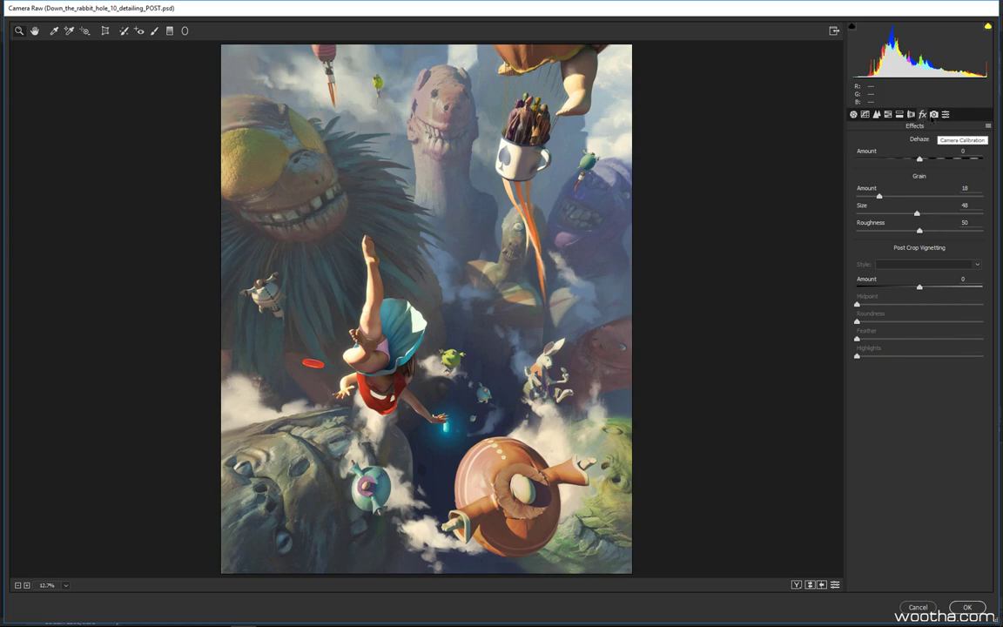
{"action": "left_click", "coordinate": [934, 114]}
{"action": "left_click", "coordinate": [922, 114]}
{"action": "left_click", "coordinate": [965, 608]}
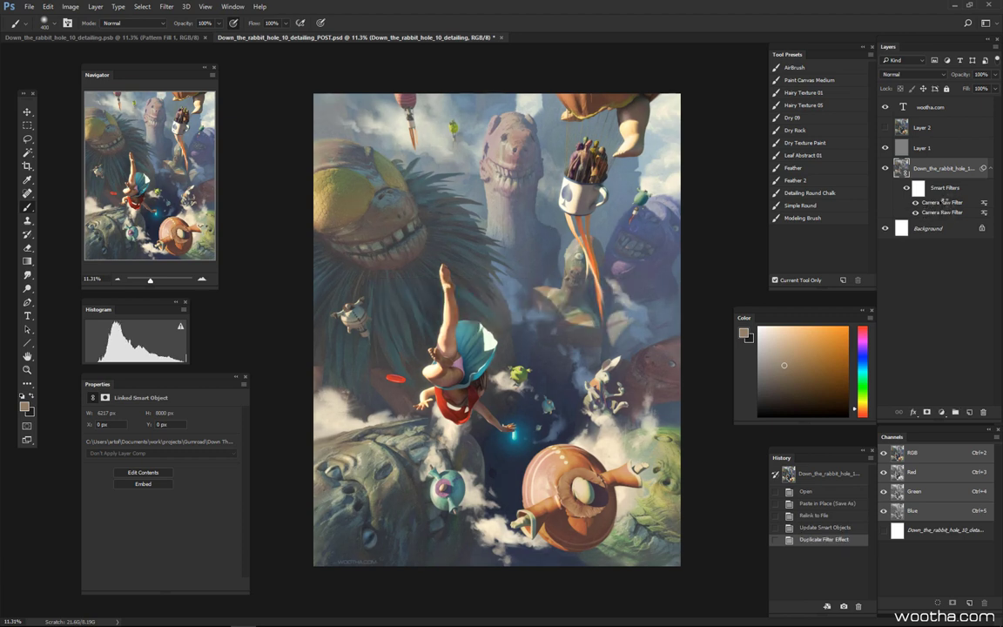
Duplicate the smart object's Camera Raw Filter and disable the upper copy
{"action": "left_click_drag", "start_coordinate": [952, 204], "coordinate": [963, 212]}
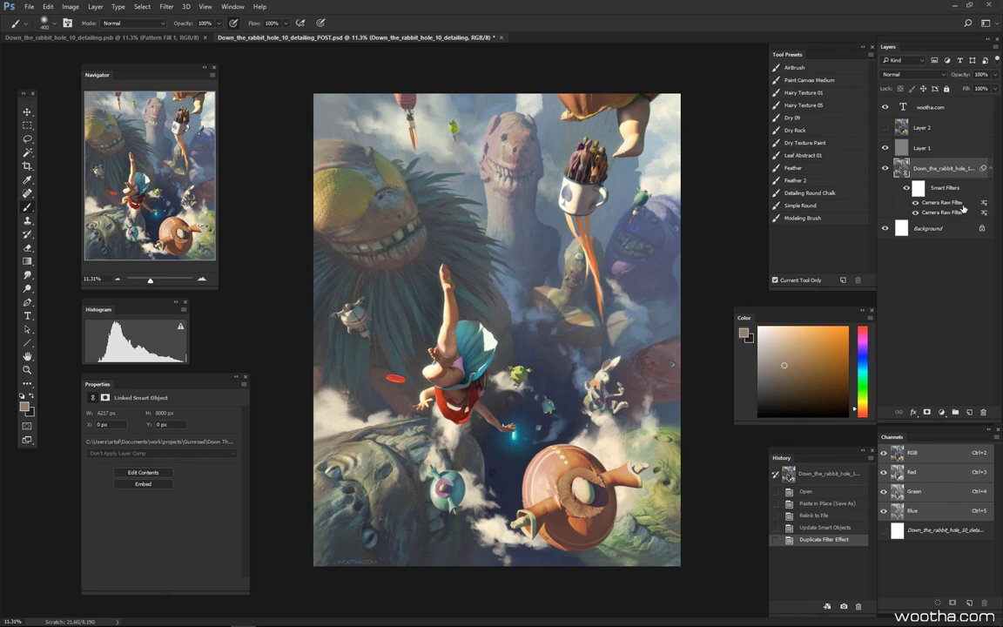
{"action": "left_click", "coordinate": [916, 204]}
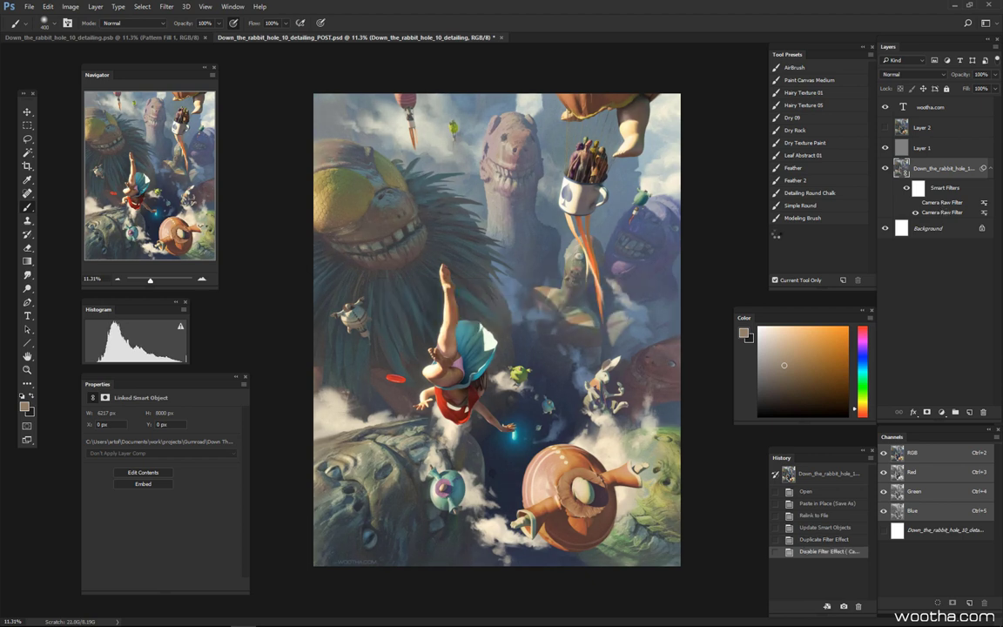
Reduce the Grain amount to its minimum in the lower Camera Raw Filter and apply the change
{"action": "double_click", "coordinate": [942, 213]}
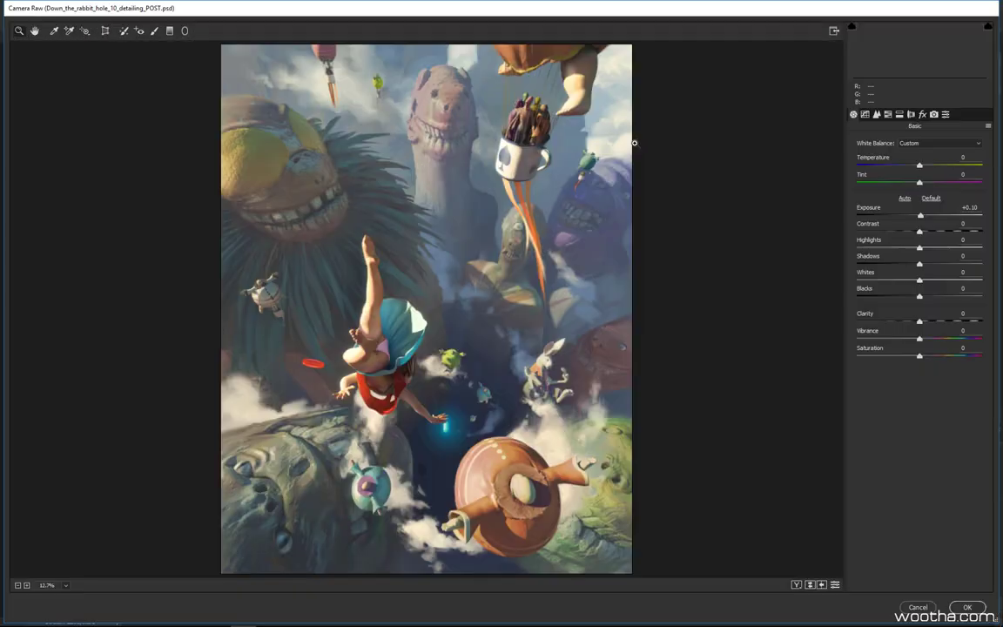
{"action": "left_click", "coordinate": [923, 114]}
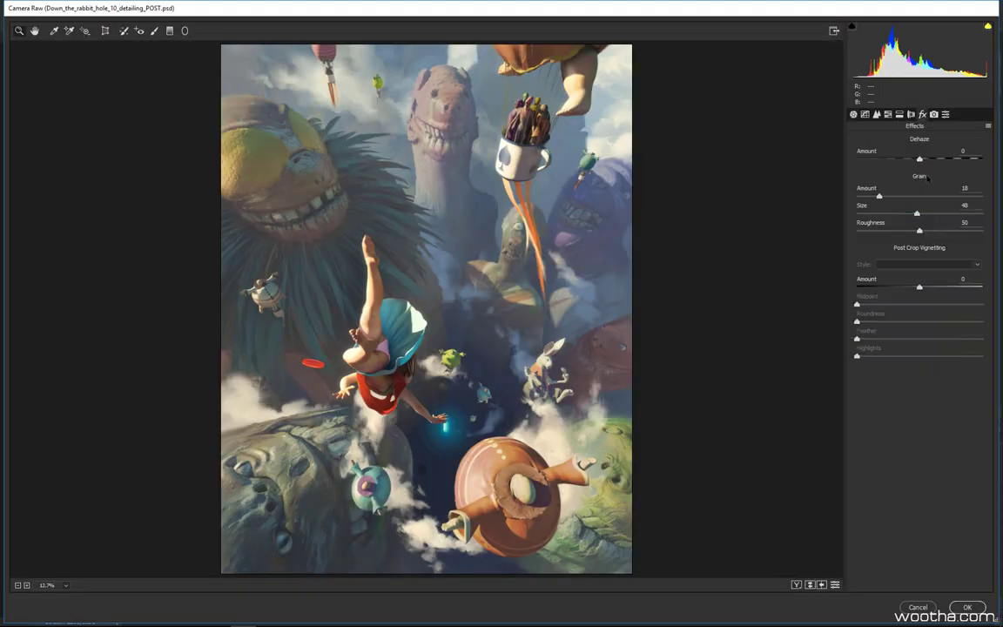
{"action": "left_click", "coordinate": [965, 187]}
{"action": "left_click_drag", "start_coordinate": [880, 197], "coordinate": [854, 205]}
{"action": "key", "text": "Return"}
{"action": "left_click", "coordinate": [967, 608]}
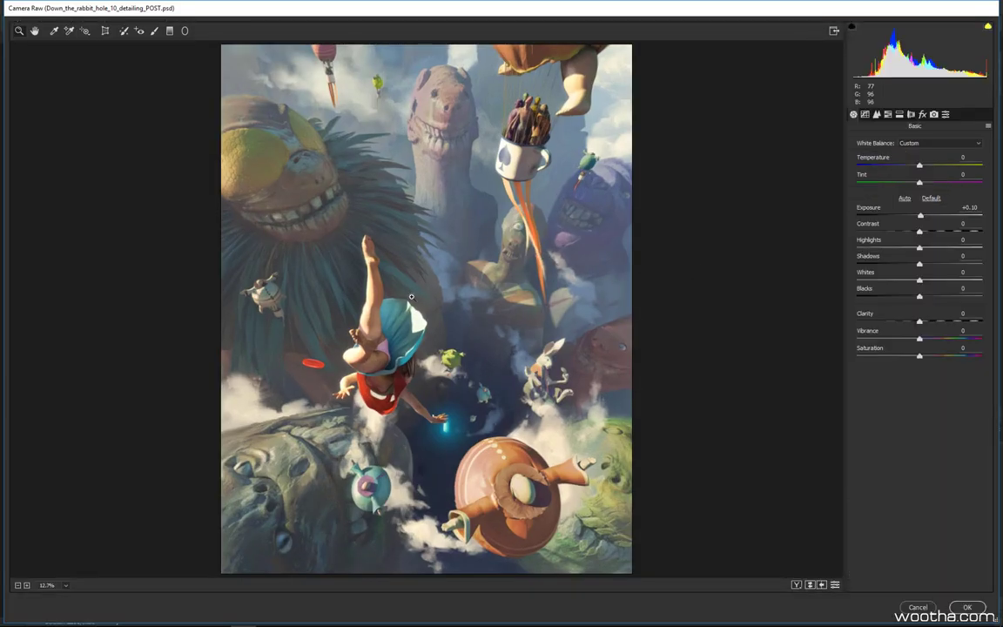
Set Sharpening amount and Luminance noise reduction to 0 in the upper Camera Raw Filter, keeping its grain, and apply it
{"action": "left_click", "coordinate": [413, 297]}
{"action": "left_click_drag", "start_coordinate": [414, 298], "coordinate": [484, 341]}
{"action": "left_click", "coordinate": [479, 329], "text": "alt"}
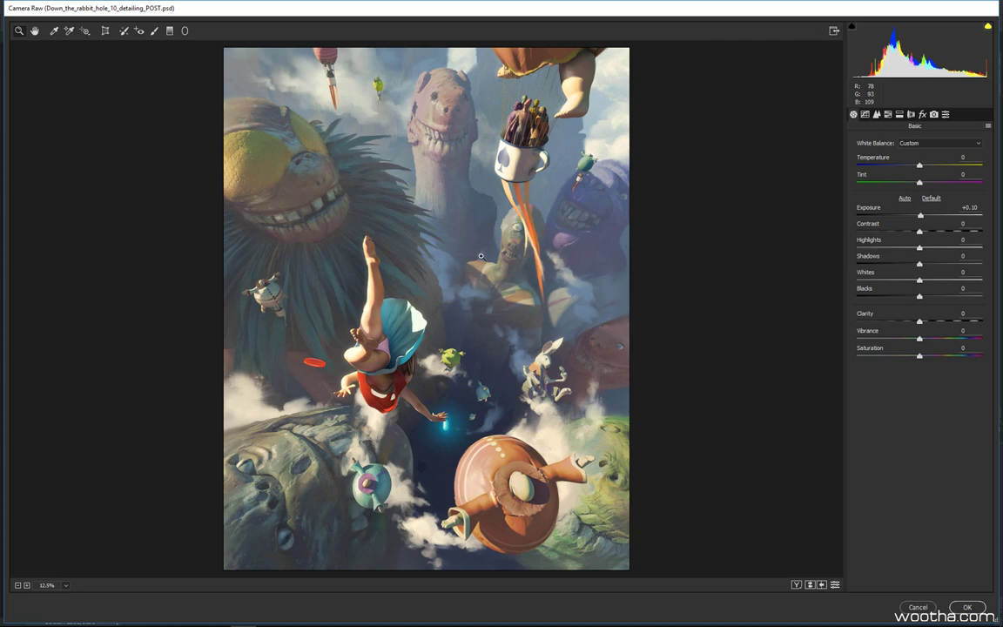
{"action": "left_click", "coordinate": [481, 255]}
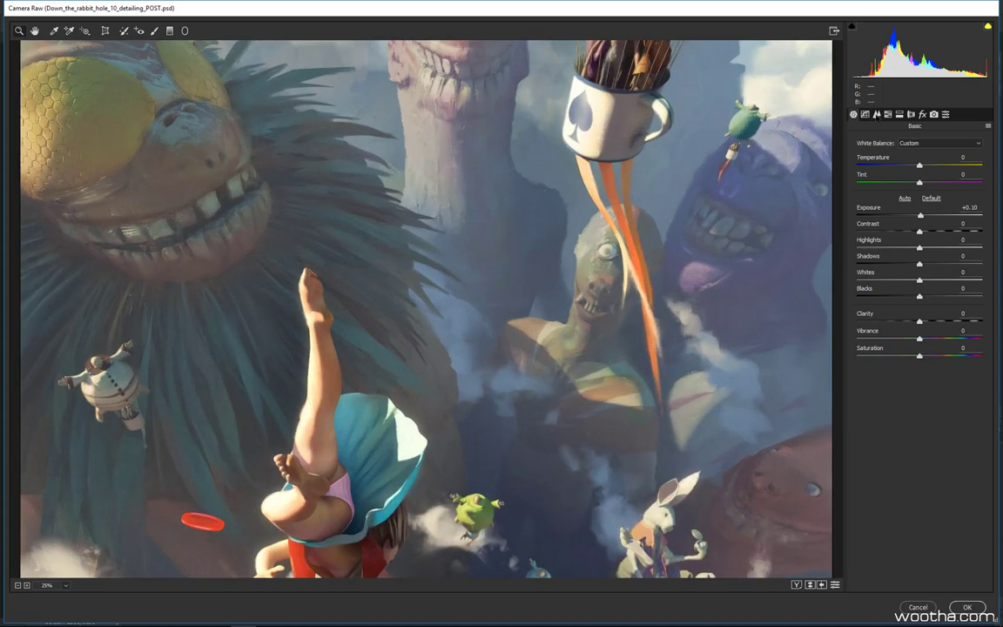
{"action": "left_click", "coordinate": [878, 115]}
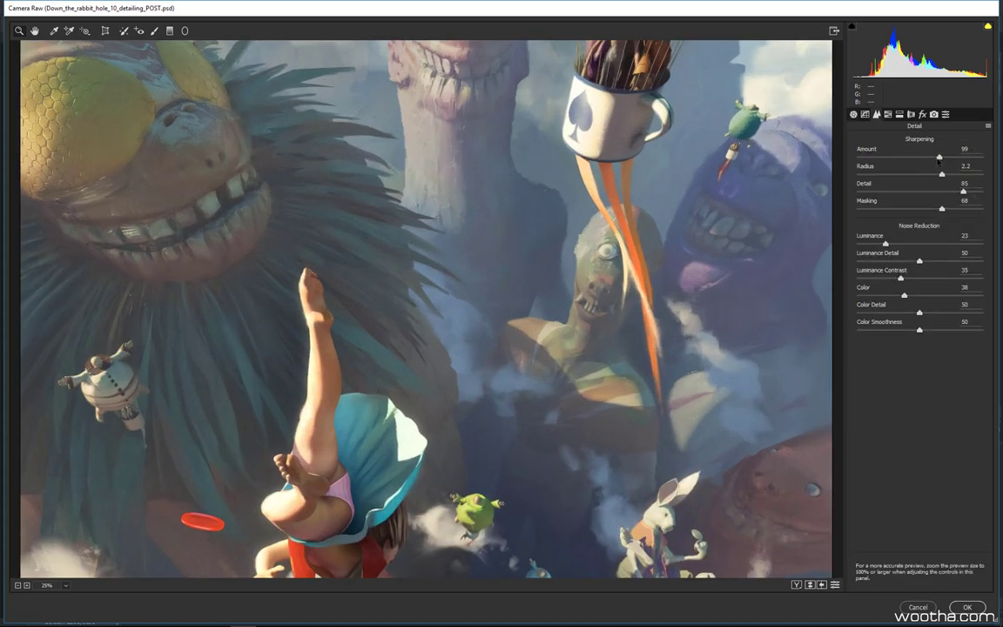
{"action": "left_click_drag", "start_coordinate": [940, 159], "coordinate": [849, 162]}
{"action": "left_click_drag", "start_coordinate": [885, 245], "coordinate": [843, 242]}
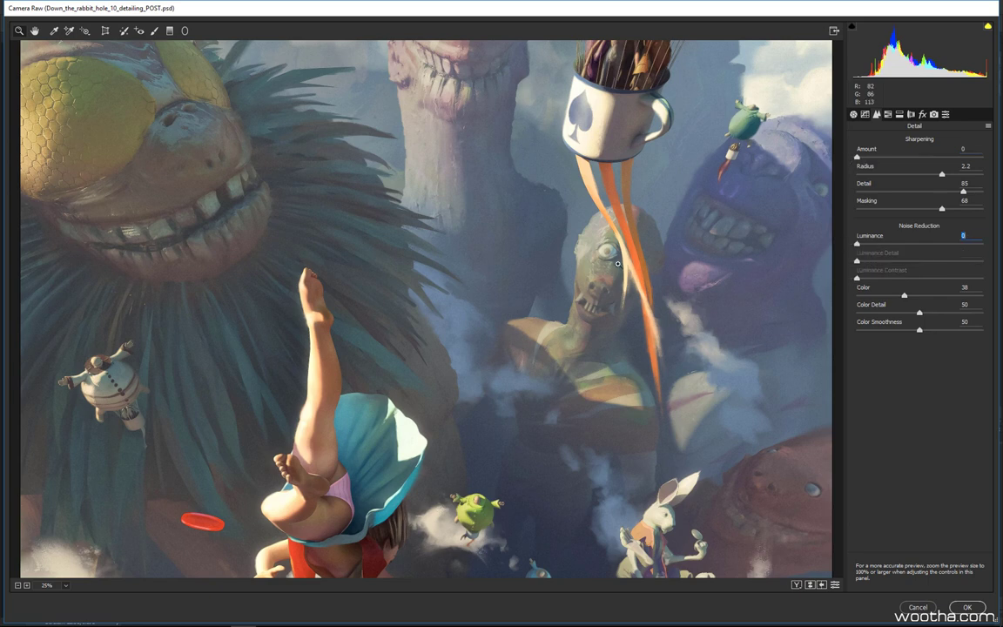
{"action": "left_click", "coordinate": [923, 114]}
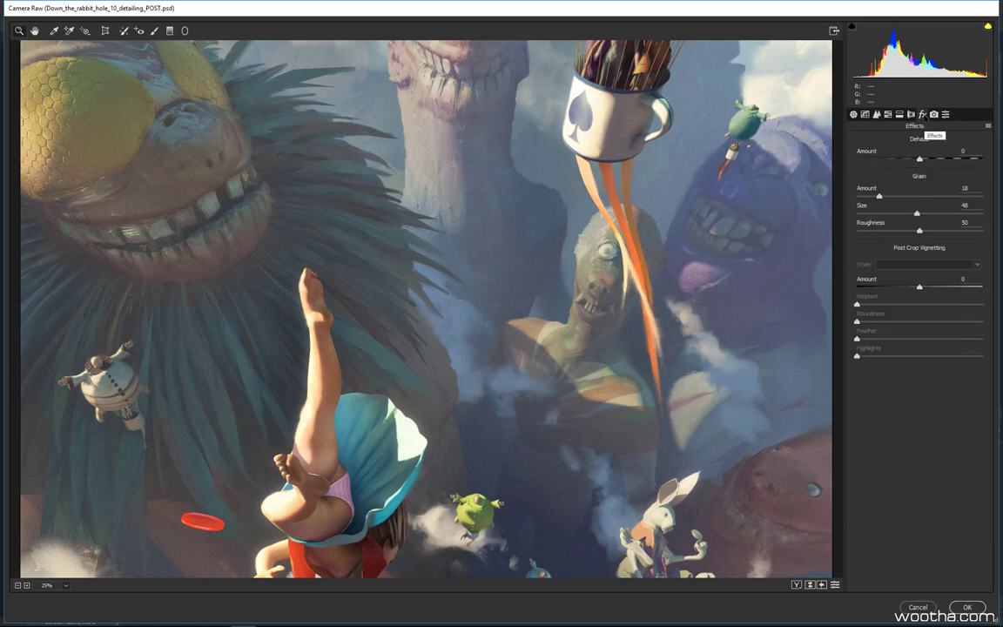
{"action": "left_click", "coordinate": [967, 607]}
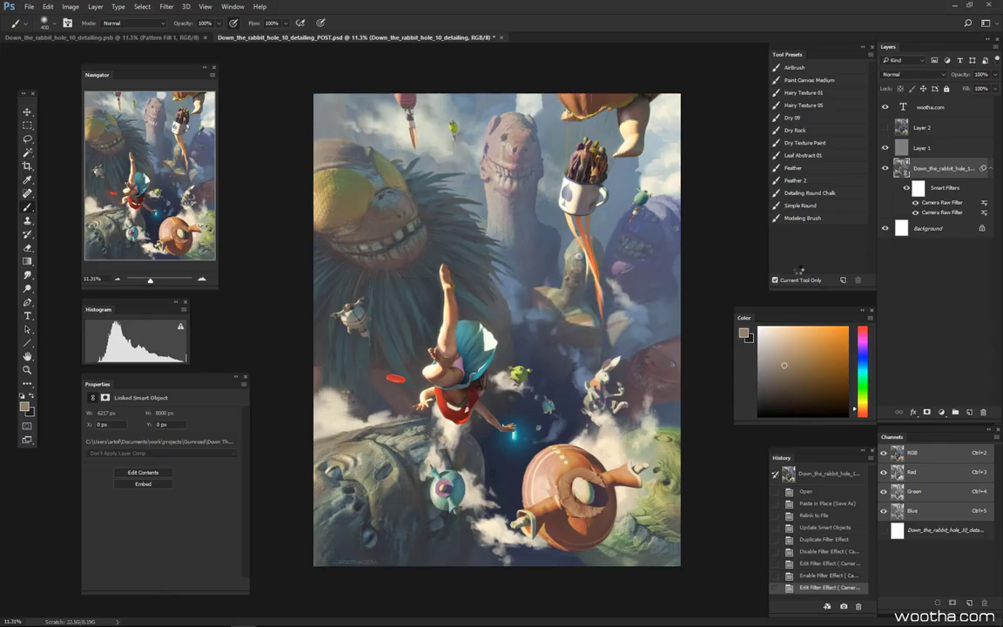
Compare the background detail with the upper Camera Raw Filter disabled and enabled to examine the grain
{"action": "scroll", "coordinate": [519, 322], "scroll_direction": "up", "scroll_amount": 6}
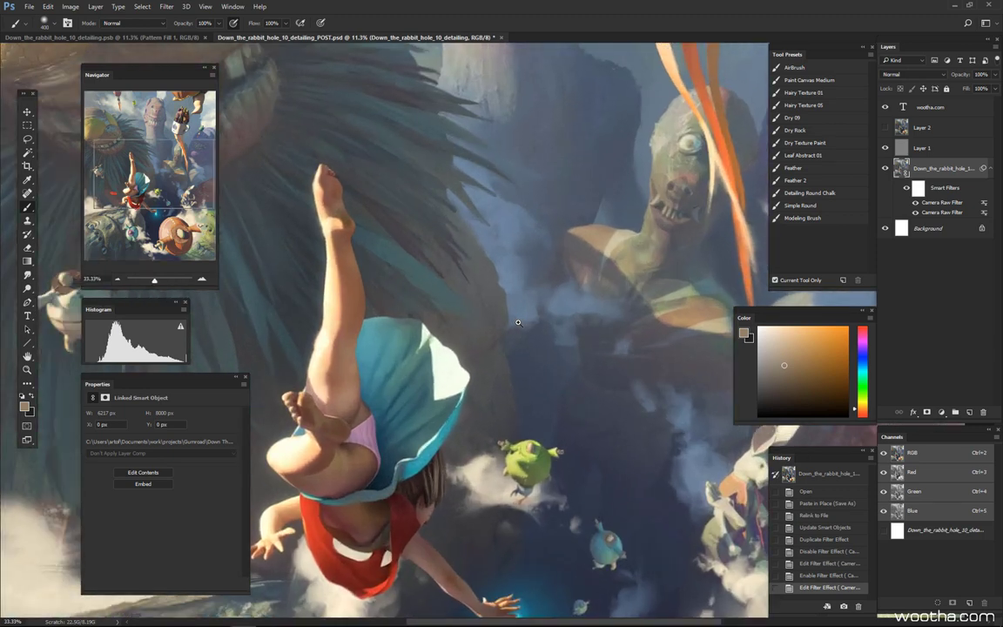
{"action": "scroll", "coordinate": [526, 283], "scroll_direction": "up", "scroll_amount": 2}
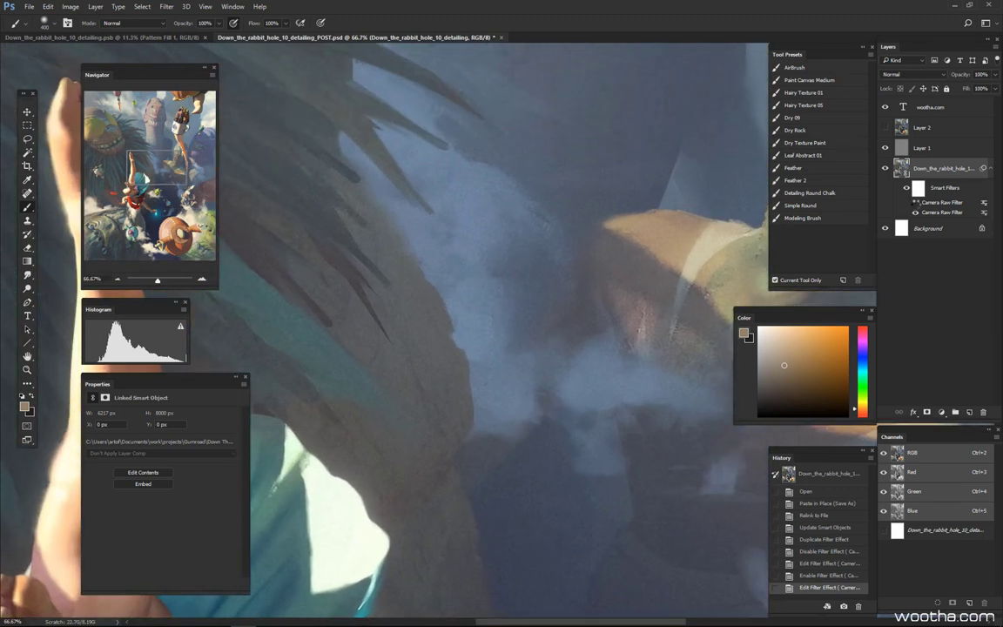
{"action": "left_click", "coordinate": [915, 202]}
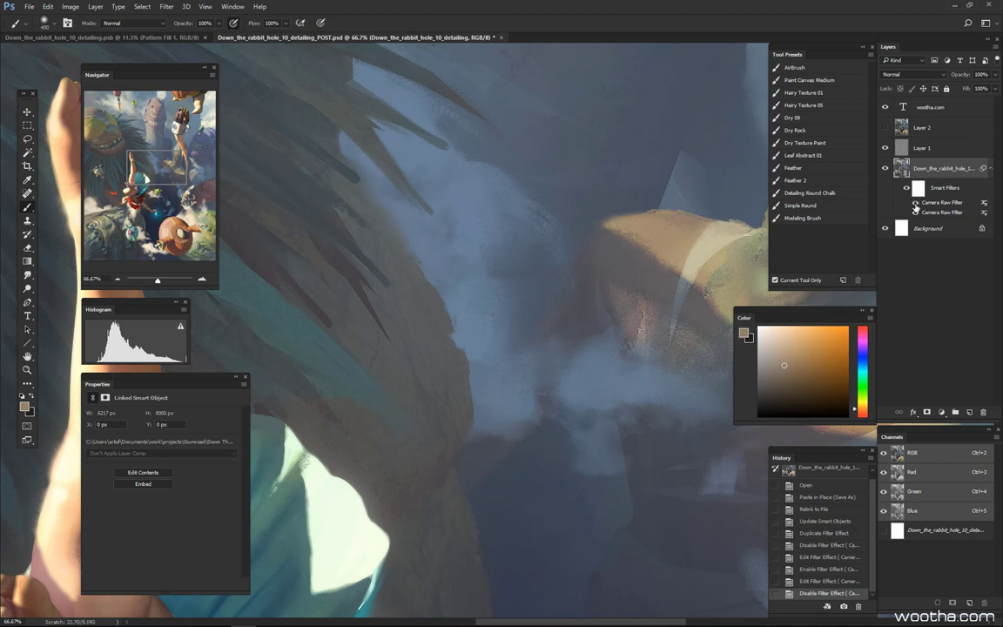
{"action": "left_click", "coordinate": [916, 209]}
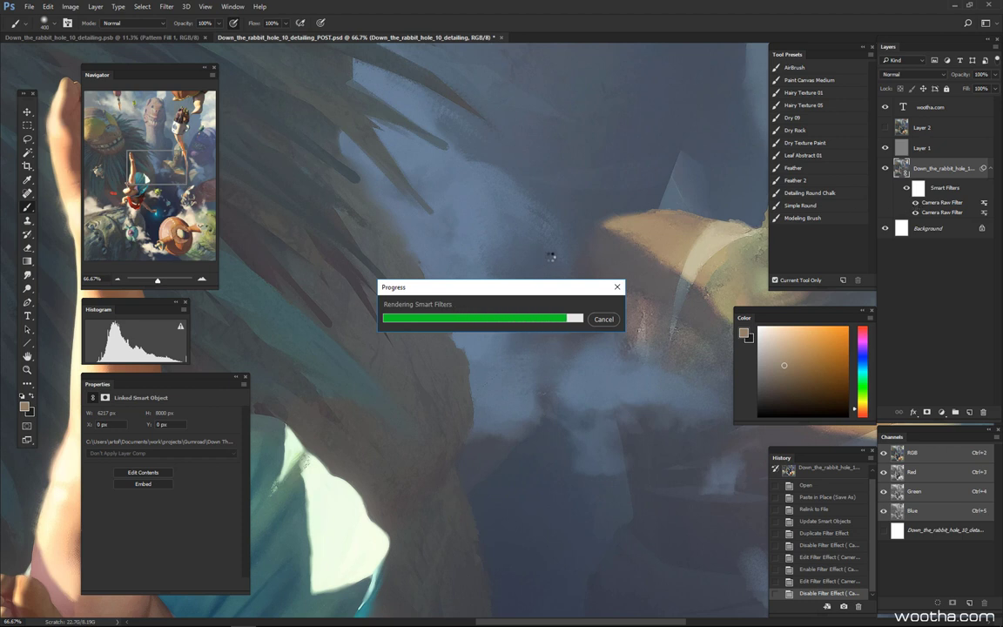
Compare the falling girl's legs and the surrounding feathers with all smart filters off and on
{"action": "left_click_drag", "start_coordinate": [455, 286], "coordinate": [703, 201]}
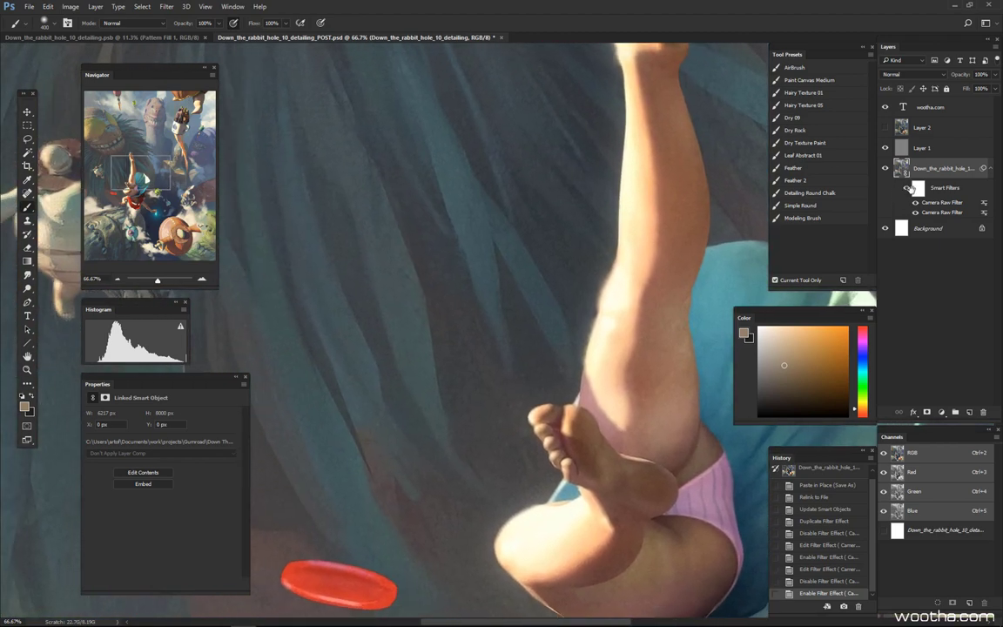
{"action": "left_click", "coordinate": [908, 189]}
{"action": "left_click", "coordinate": [908, 188]}
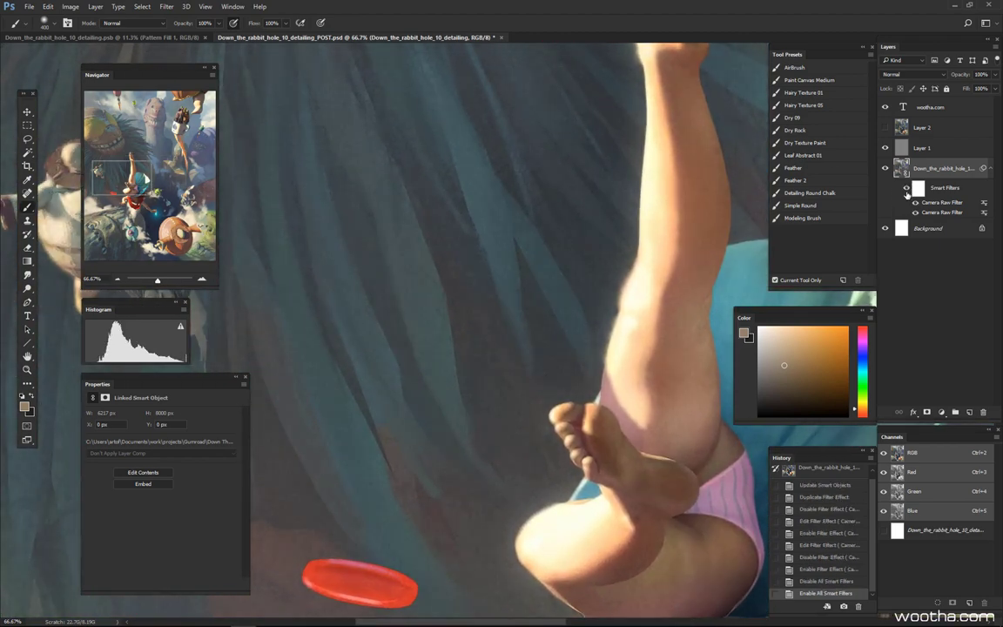
{"action": "left_click", "coordinate": [908, 190]}
{"action": "left_click", "coordinate": [908, 189]}
{"action": "left_click", "coordinate": [908, 189]}
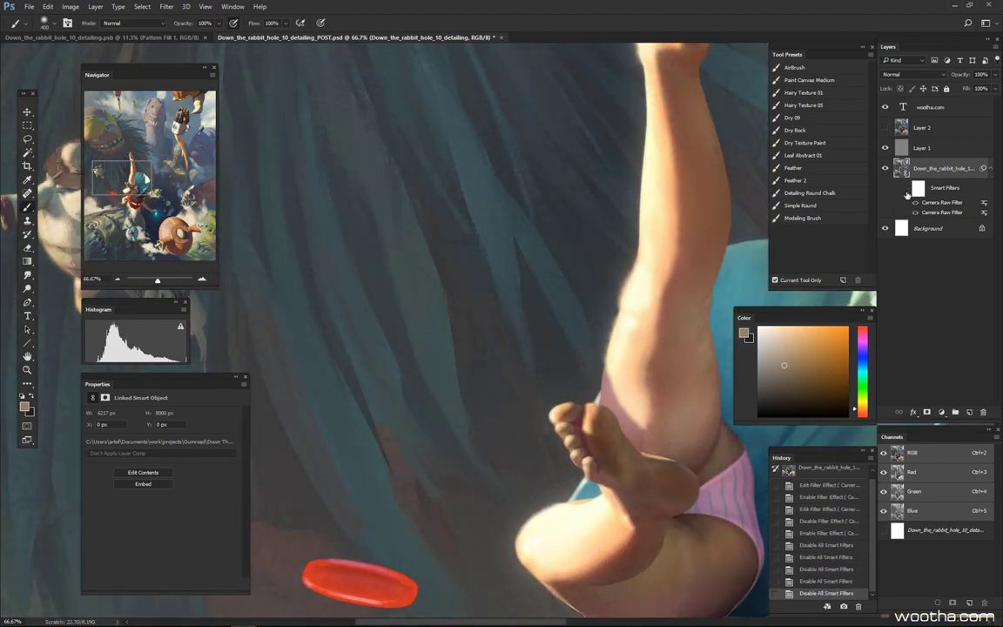
{"action": "left_click", "coordinate": [908, 189]}
{"action": "left_click", "coordinate": [907, 189]}
{"action": "left_click", "coordinate": [907, 189]}
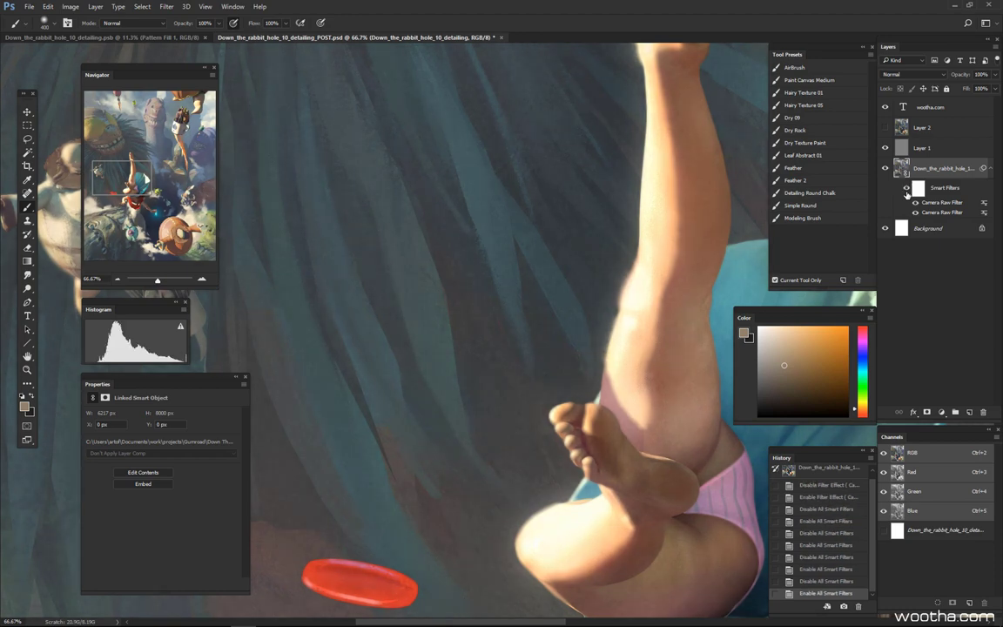
{"action": "left_click", "coordinate": [556, 229], "text": "alt"}
{"action": "left_click", "coordinate": [556, 229], "text": "alt"}
{"action": "left_click", "coordinate": [555, 229], "text": "alt"}
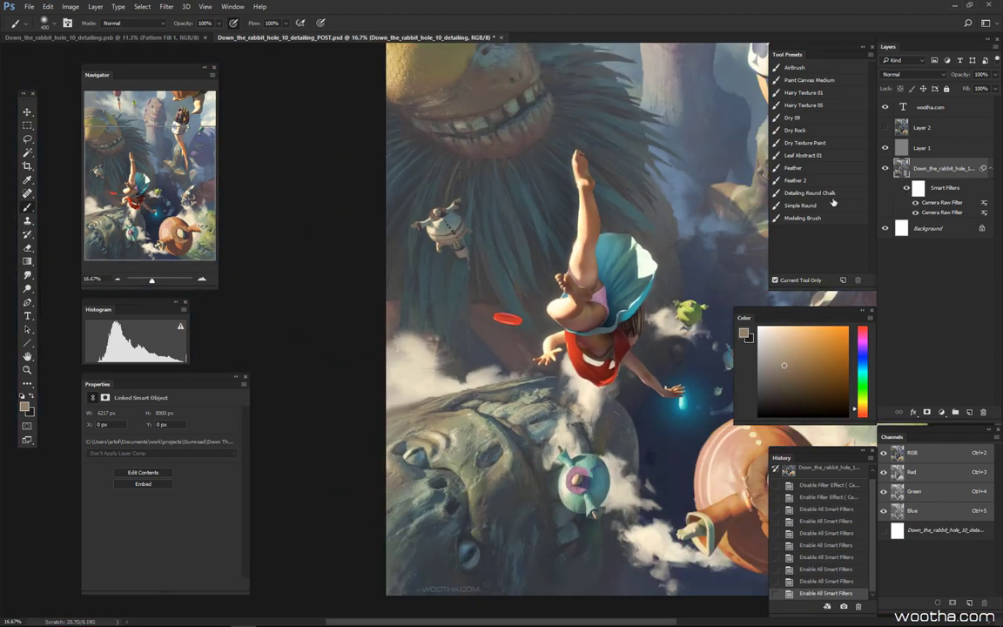
Compare the whole scene around the falling girl with all smart filters on the linked detailing layer switched off and on
{"action": "left_click", "coordinate": [907, 189]}
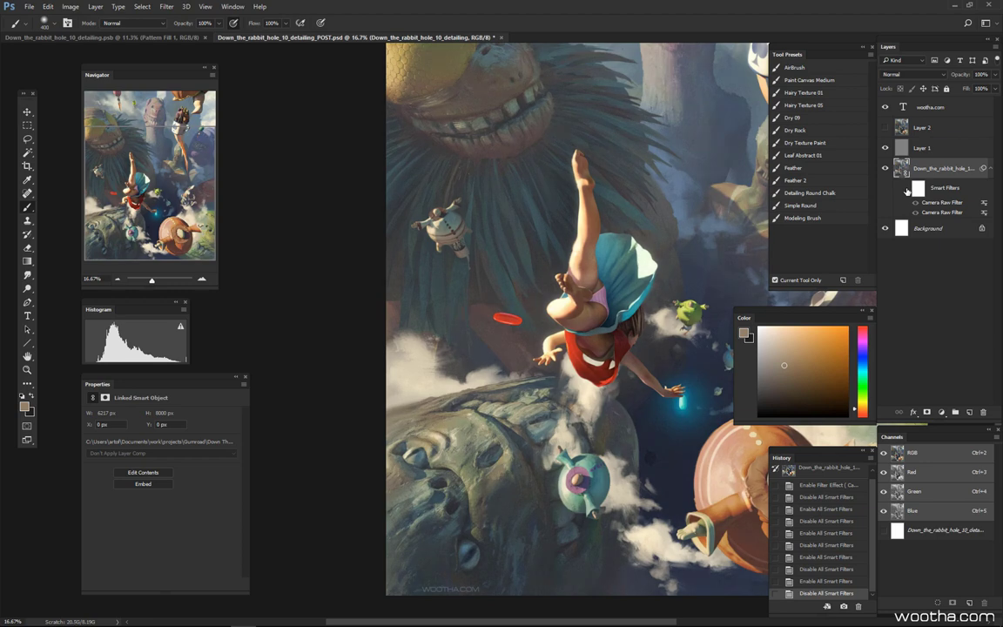
{"action": "left_click", "coordinate": [907, 188]}
{"action": "left_click", "coordinate": [907, 188]}
{"action": "left_click", "coordinate": [907, 188]}
{"action": "left_click_drag", "start_coordinate": [595, 195], "coordinate": [389, 233]}
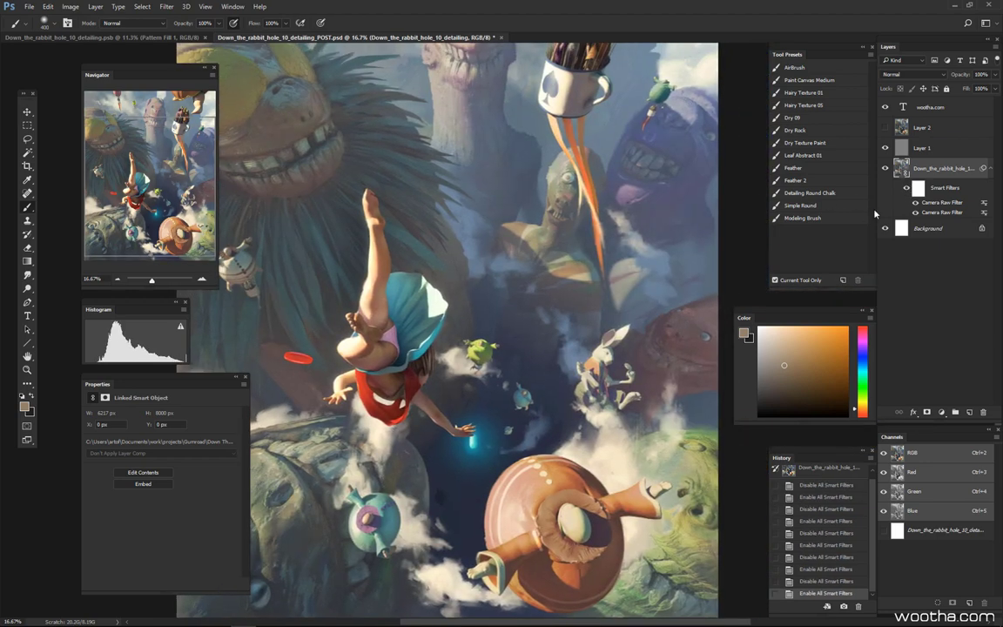
Set Exposure to 0 in the upper Camera Raw Filter of the linked smart object and apply it
{"action": "double_click", "coordinate": [932, 212]}
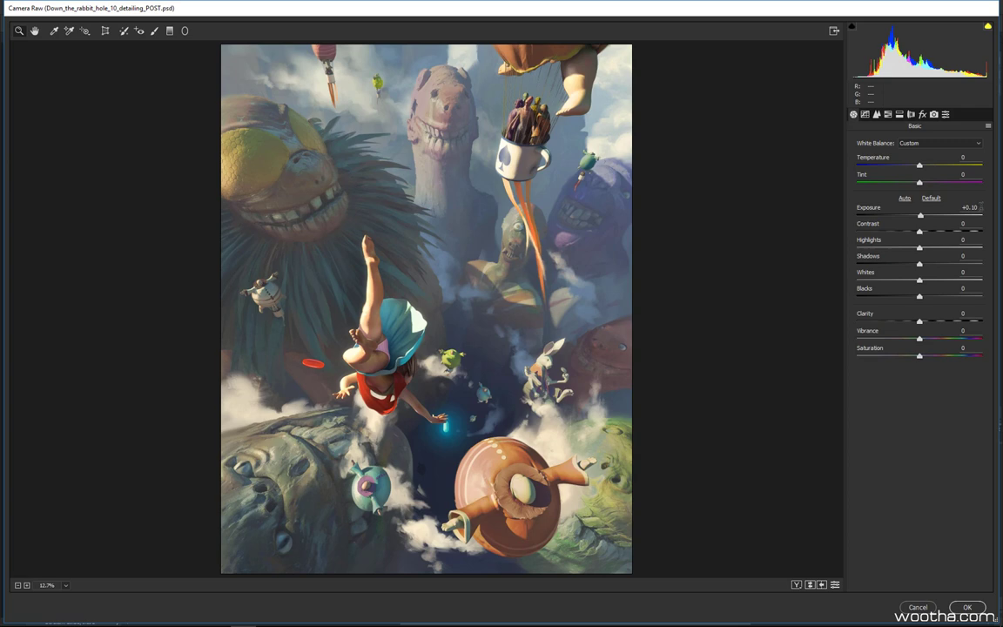
{"action": "left_click", "coordinate": [918, 607]}
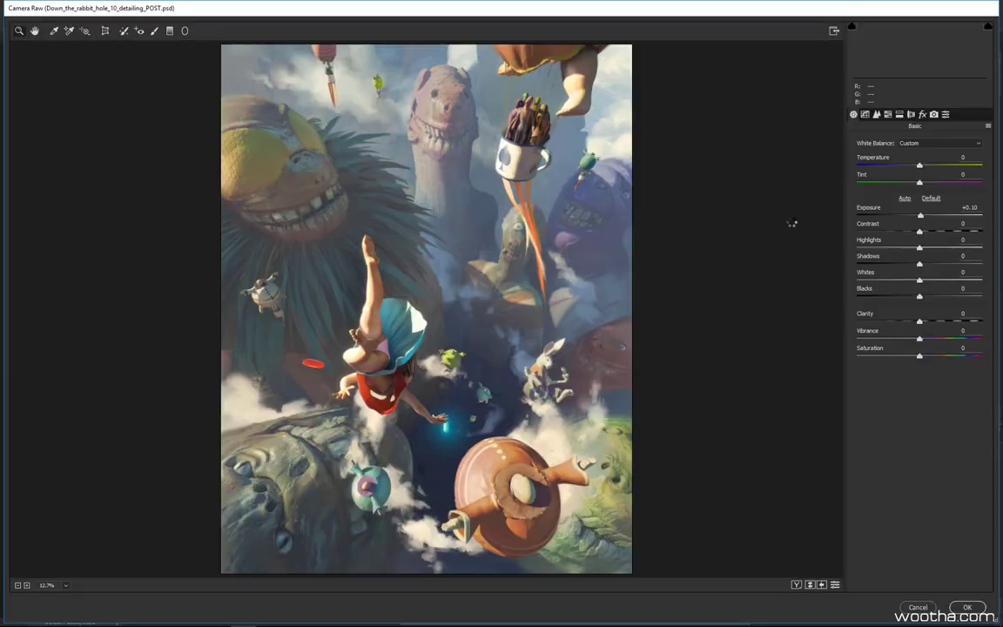
{"action": "left_click", "coordinate": [972, 207]}
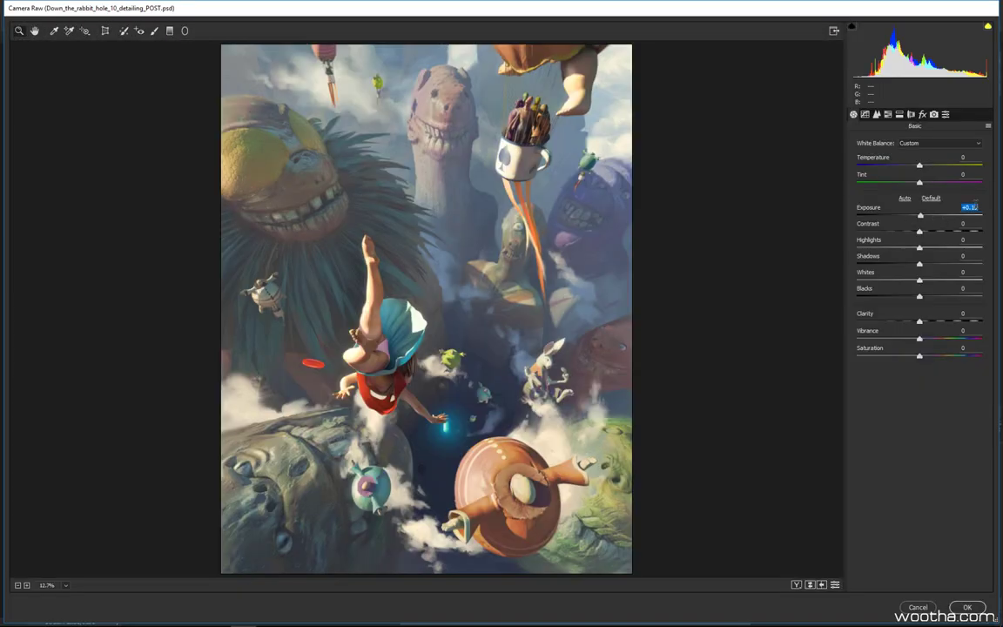
{"action": "type", "text": "0"}
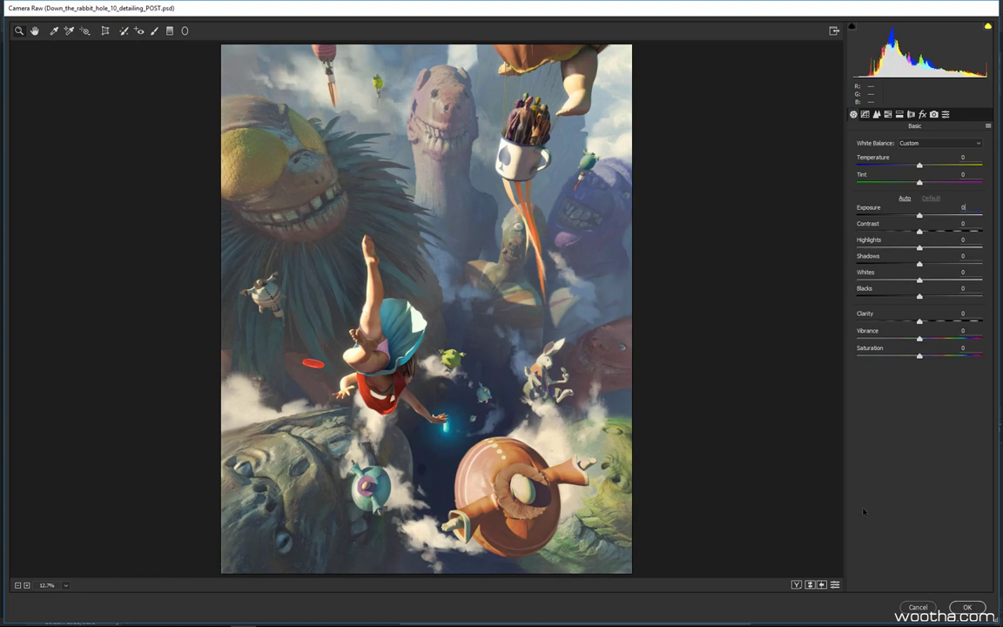
{"action": "left_click", "coordinate": [984, 606]}
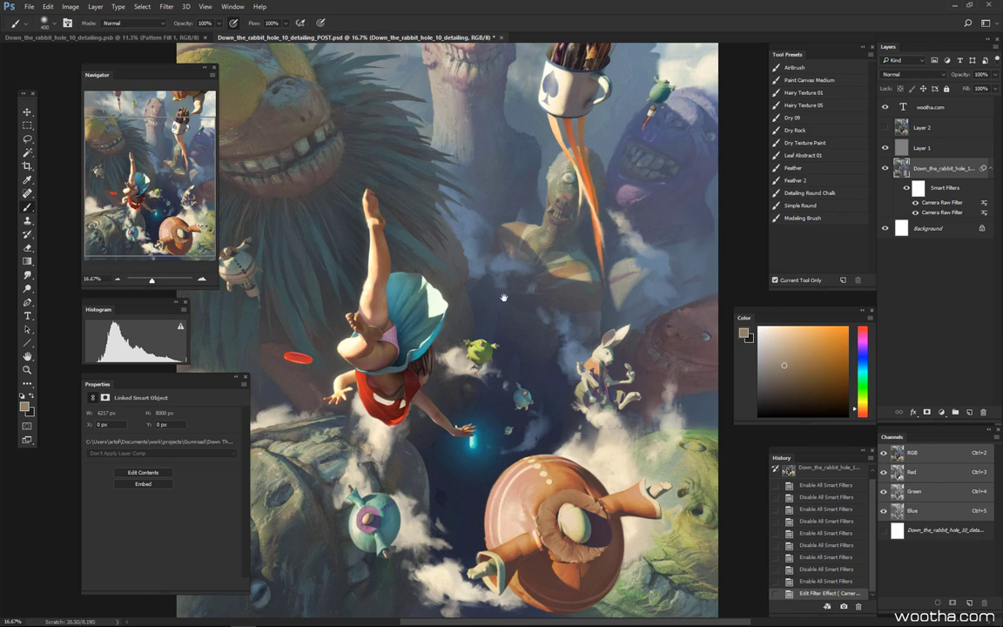
Examine the filtered painting as a whole and up close around the grinning bearded creature and the pink pillar creature
{"action": "mouse_move", "coordinate": [504, 298]}
{"action": "left_mouse_down"}
{"action": "mouse_move", "coordinate": [569, 287]}
{"action": "mouse_move", "coordinate": [504, 260]}
{"action": "left_mouse_up"}
{"action": "key", "text": "ctrl+minus"}
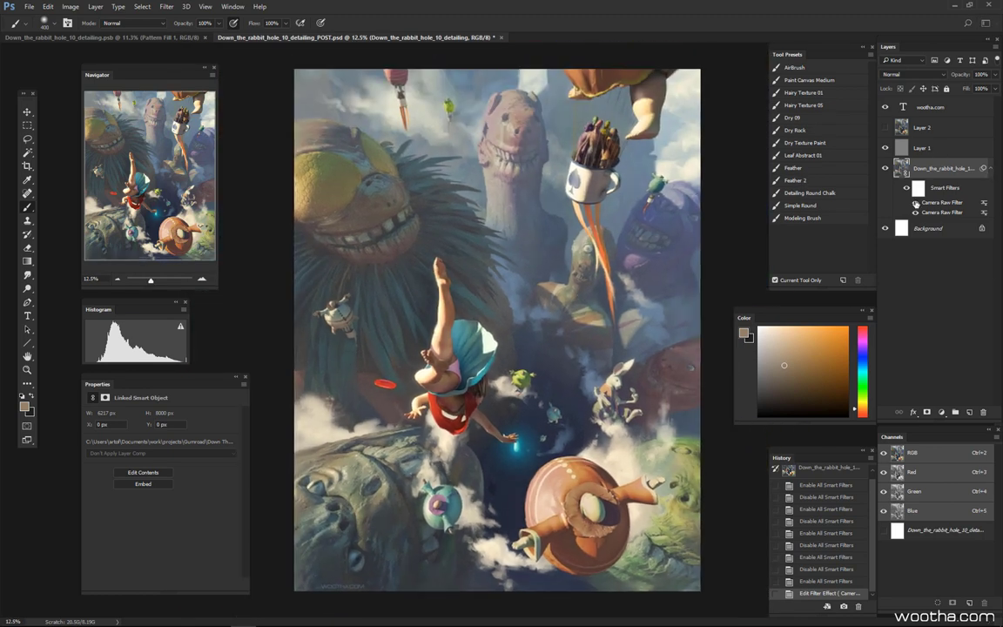
{"action": "scroll", "coordinate": [404, 207], "scroll_direction": "up", "scroll_amount": 1}
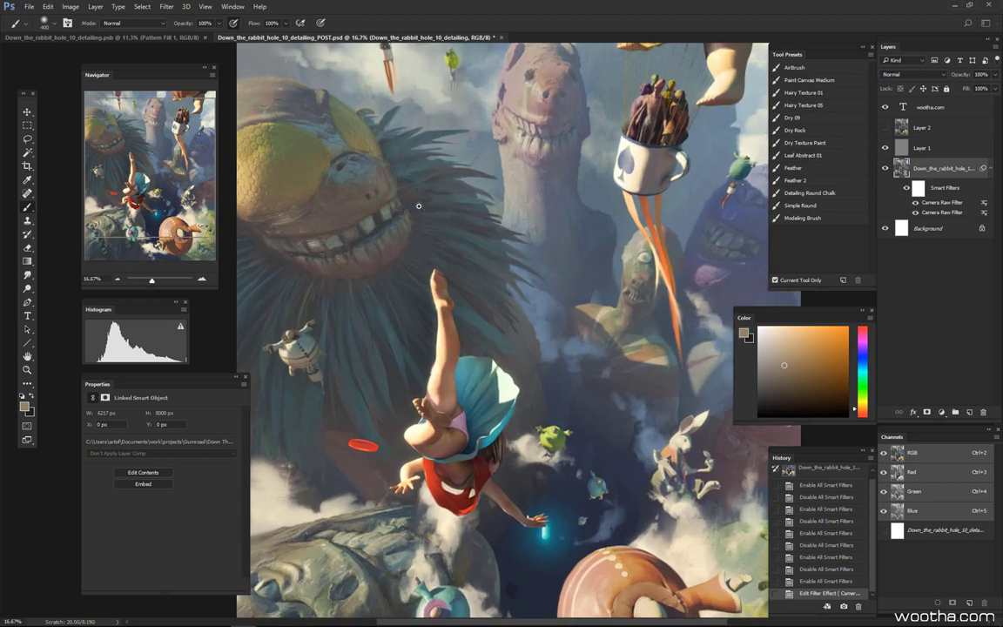
{"action": "scroll", "coordinate": [418, 206], "scroll_direction": "up", "scroll_amount": 1}
{"action": "left_click_drag", "start_coordinate": [549, 199], "coordinate": [480, 319]}
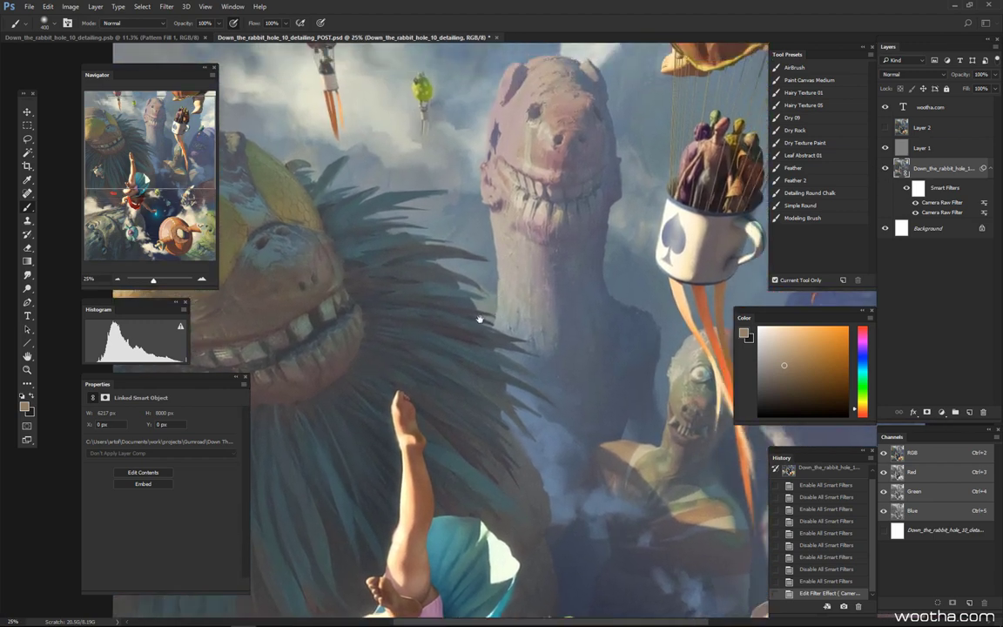
{"action": "left_click_drag", "start_coordinate": [475, 149], "coordinate": [448, 240]}
{"action": "scroll", "coordinate": [447, 239], "scroll_direction": "up", "scroll_amount": 1}
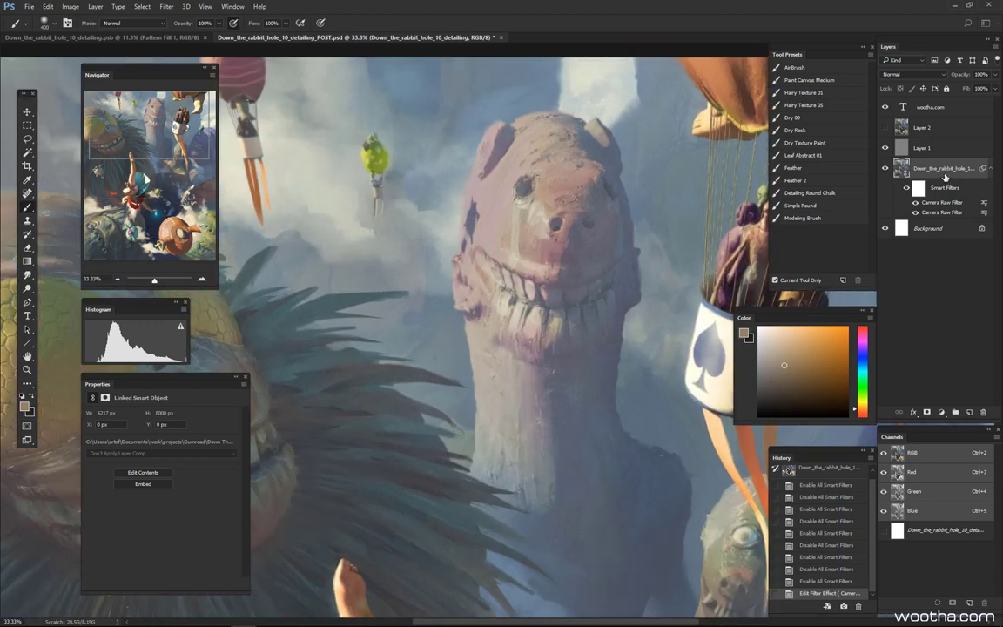
{"action": "scroll", "coordinate": [544, 247], "scroll_direction": "down", "scroll_amount": 1}
{"action": "left_click_drag", "start_coordinate": [544, 246], "coordinate": [614, 240]}
{"action": "left_click_drag", "start_coordinate": [446, 276], "coordinate": [438, 299]}
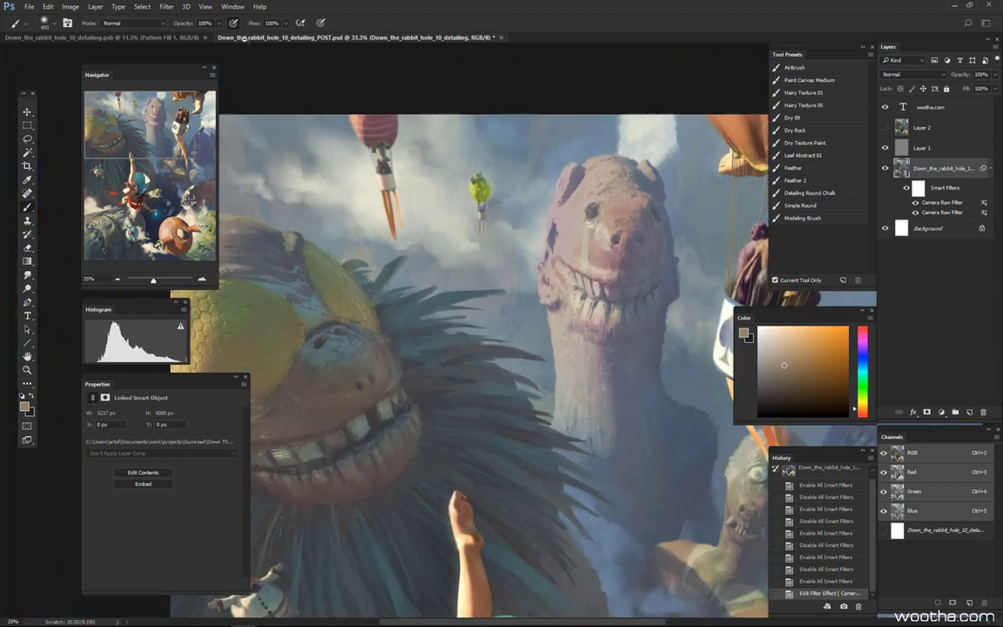
Make Layer 74 in the POST group visible in the Down_the_rabbit_hole_10_detailing.psb document and check the girl's glow
{"action": "left_click", "coordinate": [157, 37]}
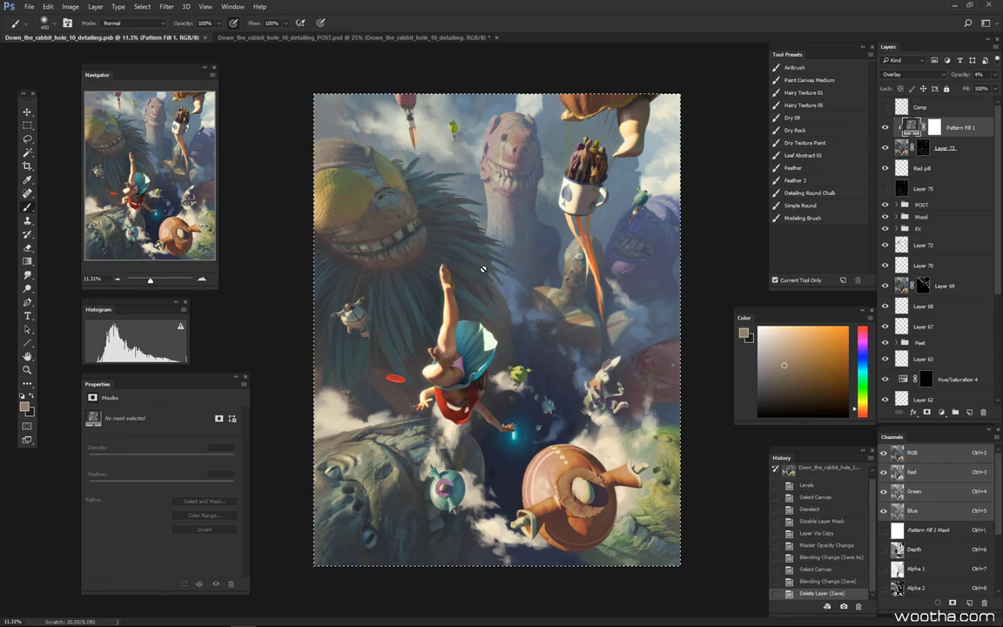
{"action": "scroll", "coordinate": [483, 269], "scroll_direction": "up", "scroll_amount": 3}
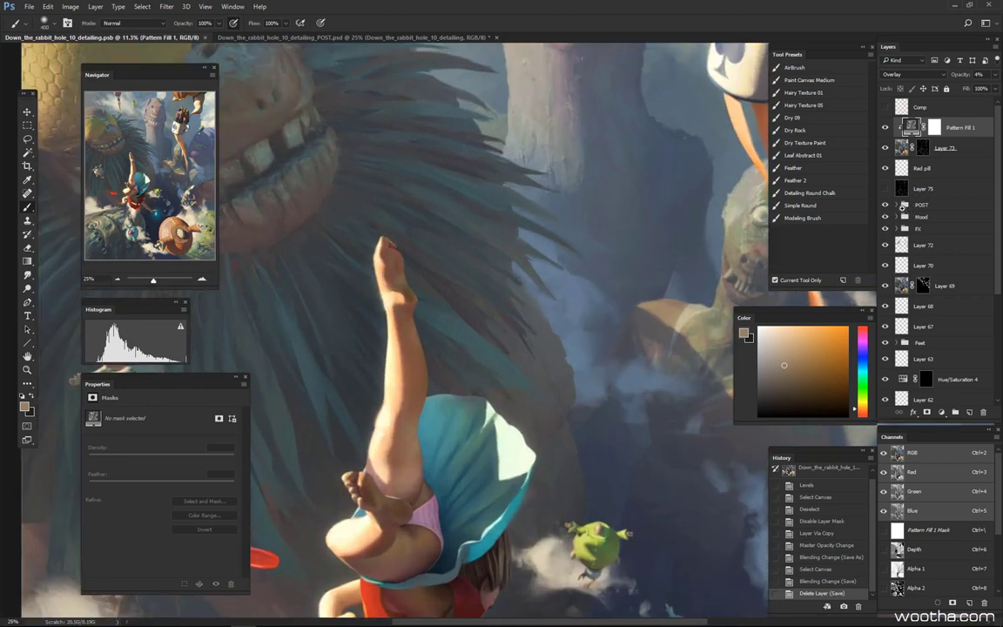
{"action": "scroll", "coordinate": [459, 253], "scroll_direction": "up", "scroll_amount": 1}
{"action": "left_click", "coordinate": [898, 206]}
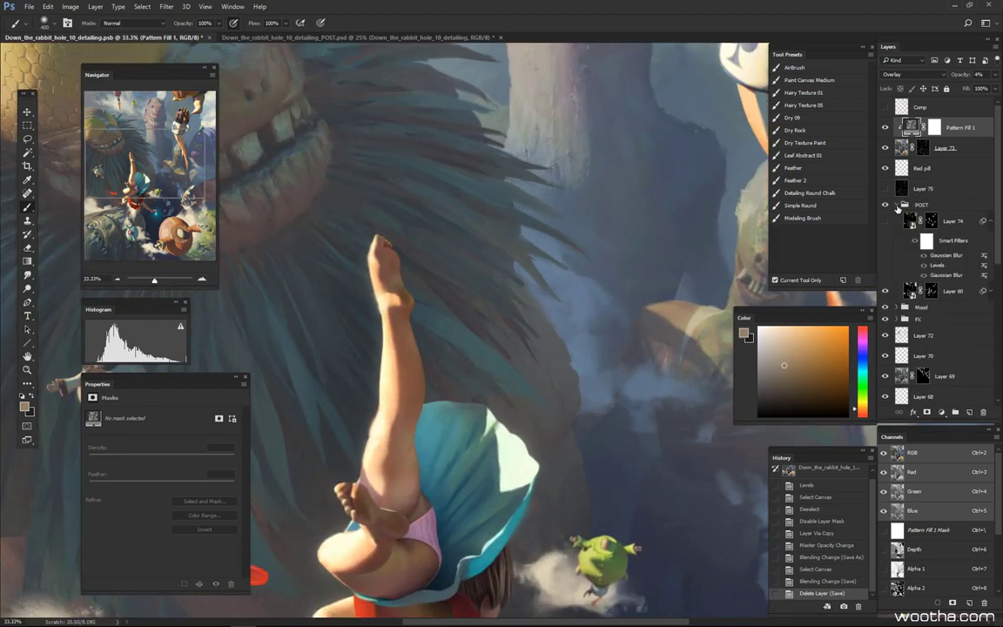
{"action": "left_click", "coordinate": [886, 223]}
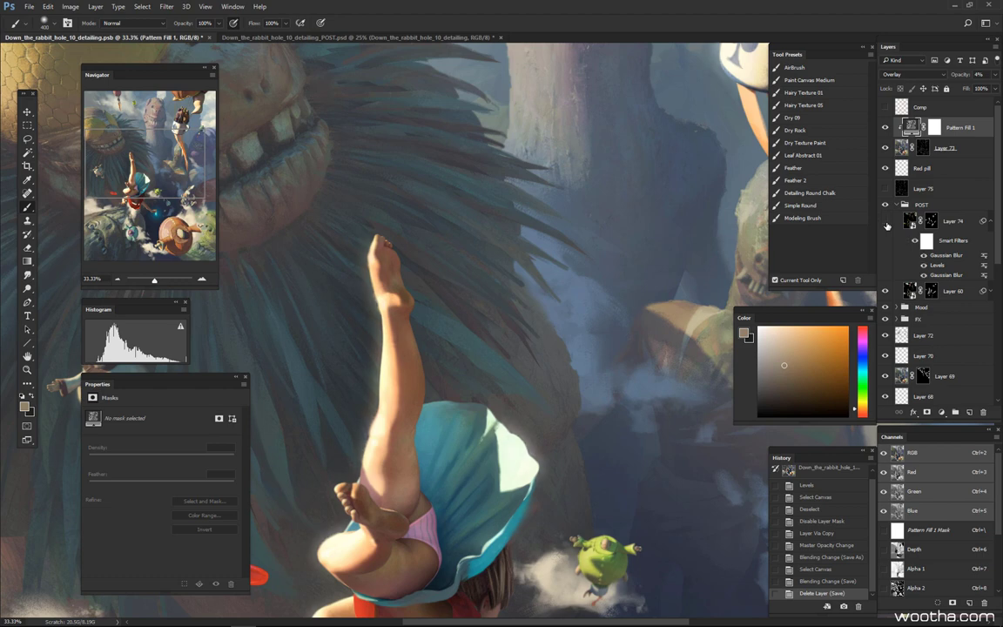
{"action": "left_click", "coordinate": [898, 205]}
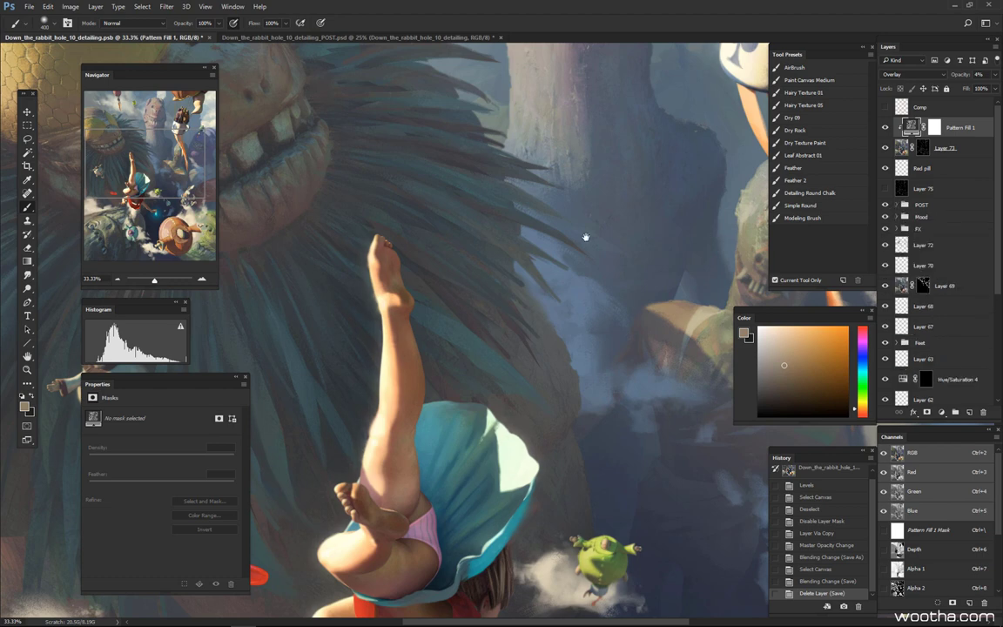
{"action": "scroll", "coordinate": [618, 205], "scroll_direction": "down", "scroll_amount": 1}
{"action": "scroll", "coordinate": [610, 206], "scroll_direction": "down", "scroll_amount": 2}
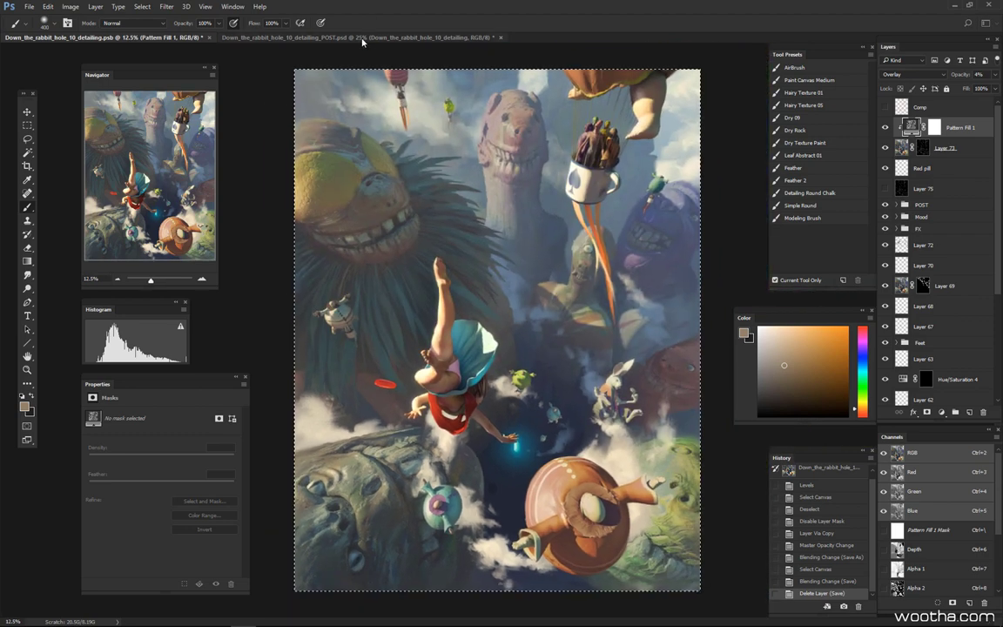
Save the POST document and deselect the canvas selection in the detailing.psb document
{"action": "left_click", "coordinate": [425, 38]}
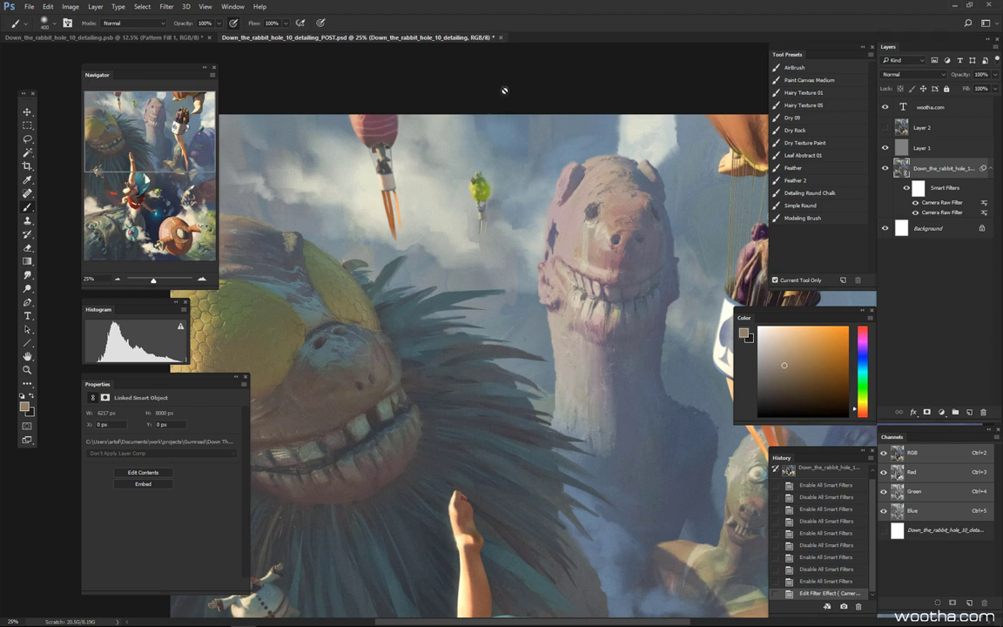
{"action": "key", "text": "ctrl+s"}
{"action": "left_click", "coordinate": [109, 38]}
{"action": "scroll", "coordinate": [402, 257], "scroll_direction": "up", "scroll_amount": 1}
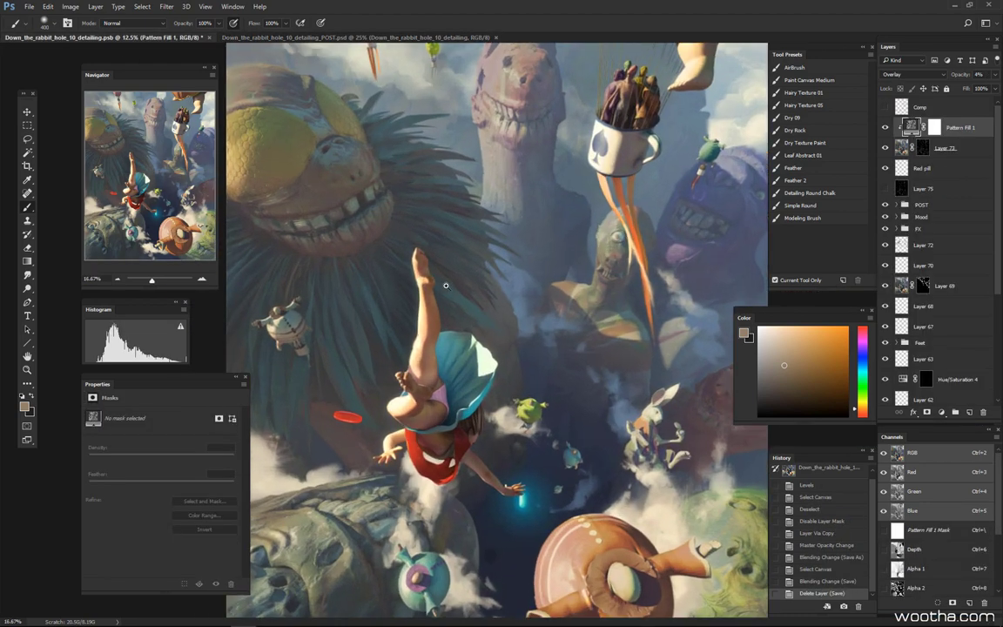
{"action": "scroll", "coordinate": [553, 279], "scroll_direction": "down", "scroll_amount": 1}
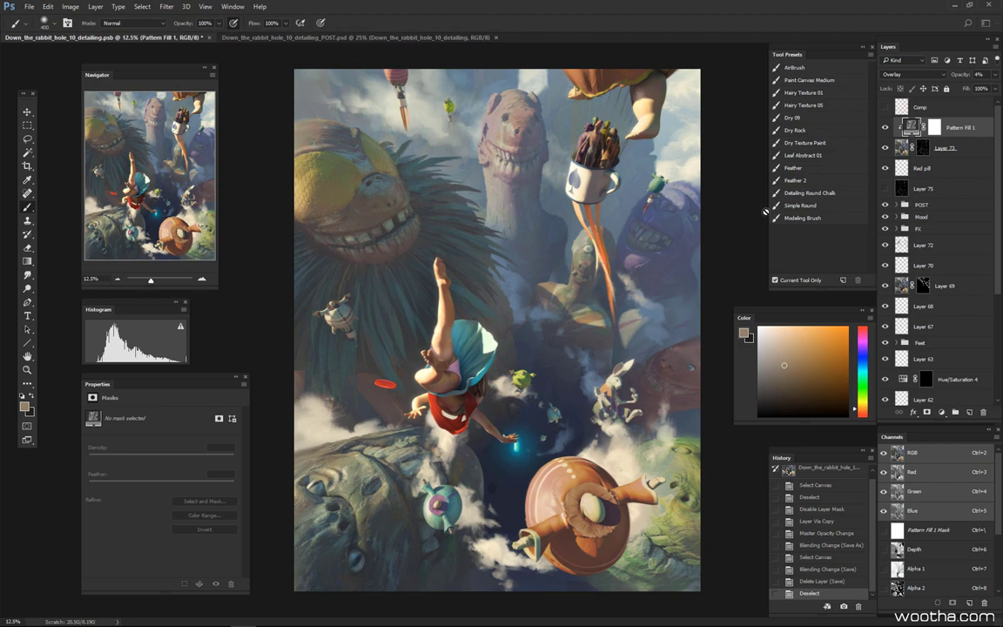
Compare the detailing.psb painting with the filtered POST version at the same full-image zoom
{"action": "left_click", "coordinate": [373, 38]}
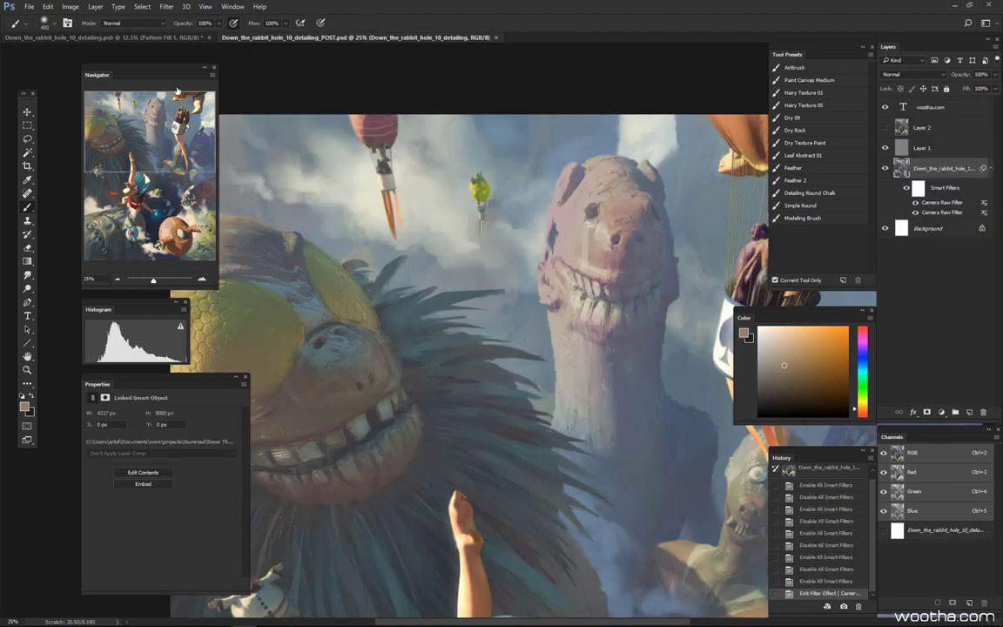
{"action": "left_click", "coordinate": [197, 38]}
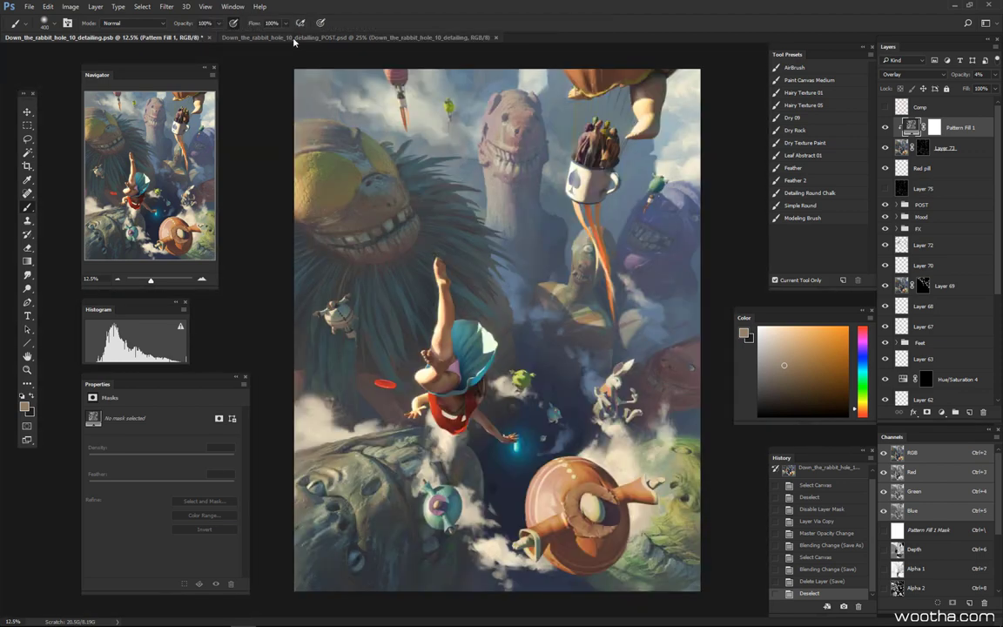
{"action": "left_click", "coordinate": [266, 37]}
{"action": "left_click", "coordinate": [101, 48]}
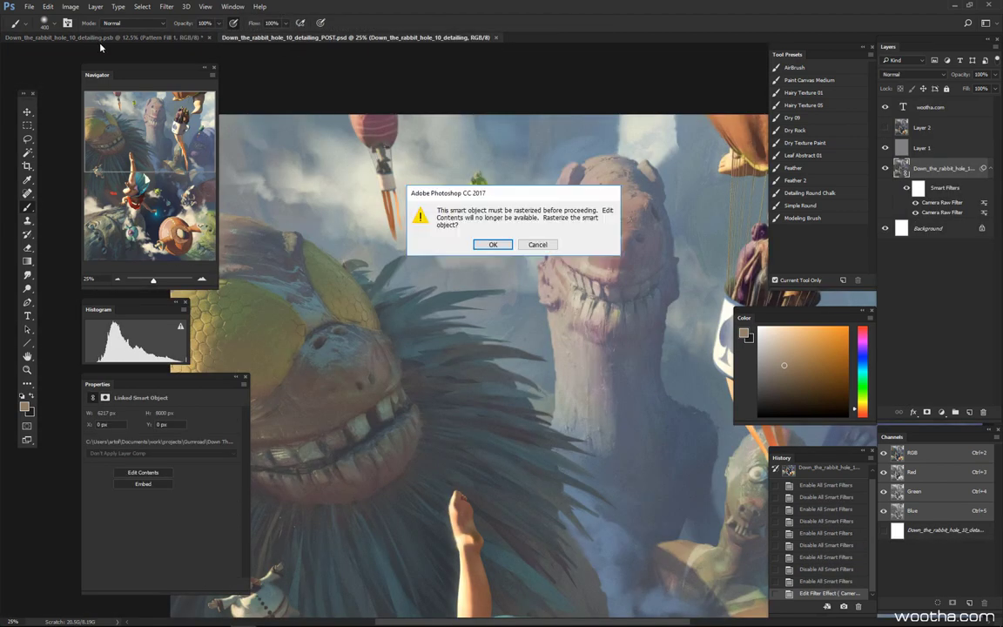
{"action": "key", "text": "Escape"}
{"action": "left_click", "coordinate": [149, 39]}
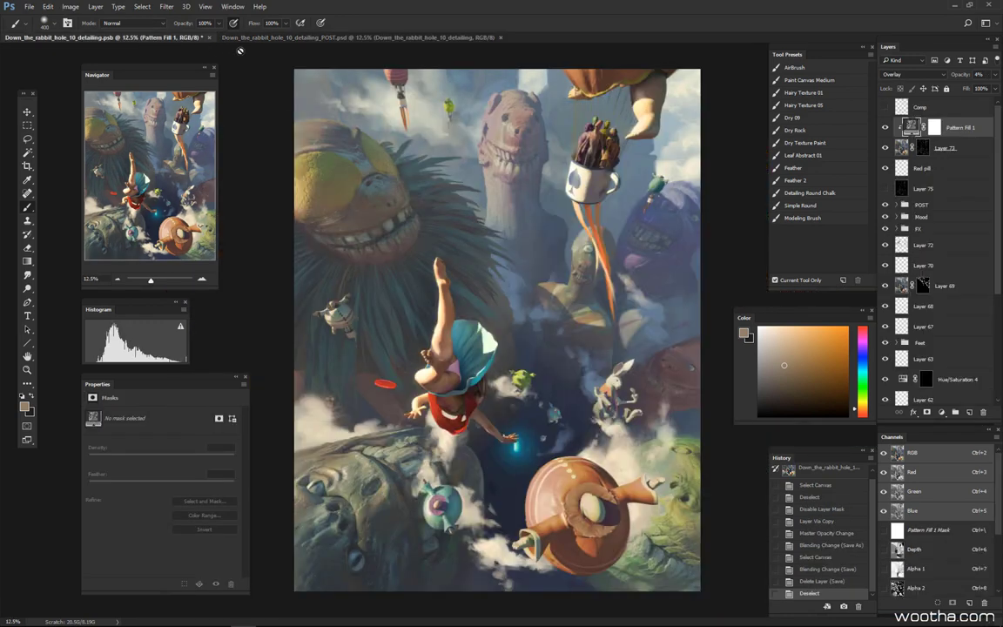
{"action": "left_click", "coordinate": [225, 39]}
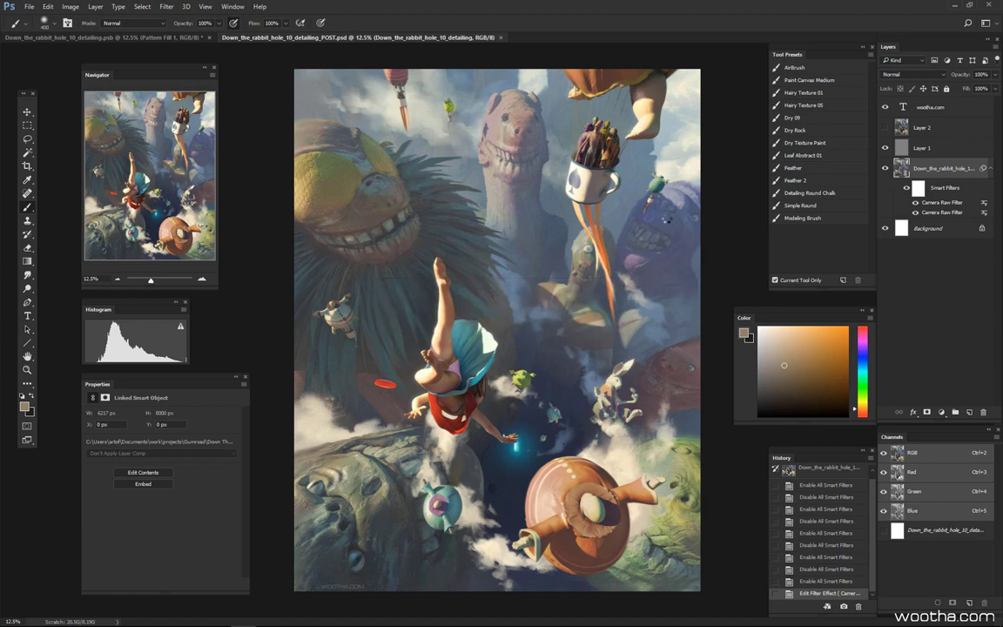
Open the Camera Raw Filter on the POST document's linked smart object and inspect the girl and background with its Detail settings
{"action": "key", "text": "ctrl+shift+a"}
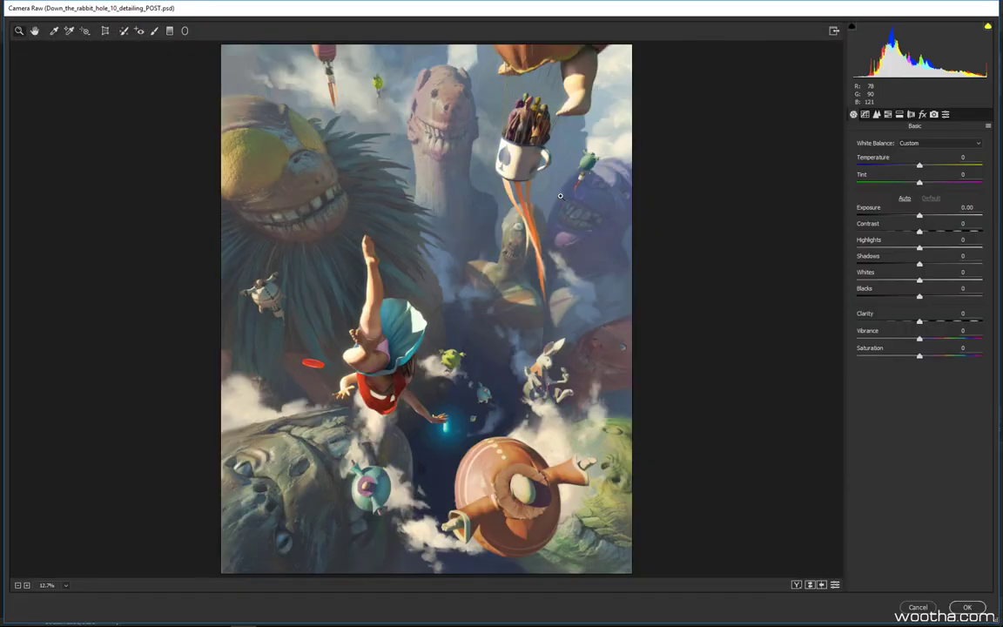
{"action": "left_click", "coordinate": [877, 115]}
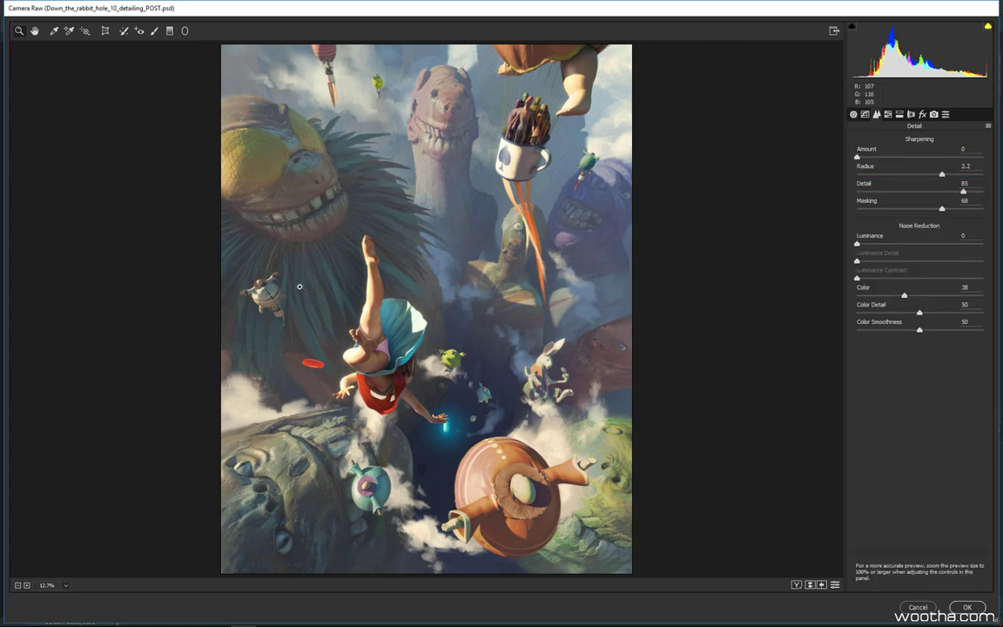
{"action": "left_click", "coordinate": [399, 284]}
{"action": "left_click_drag", "start_coordinate": [426, 284], "coordinate": [556, 271]}
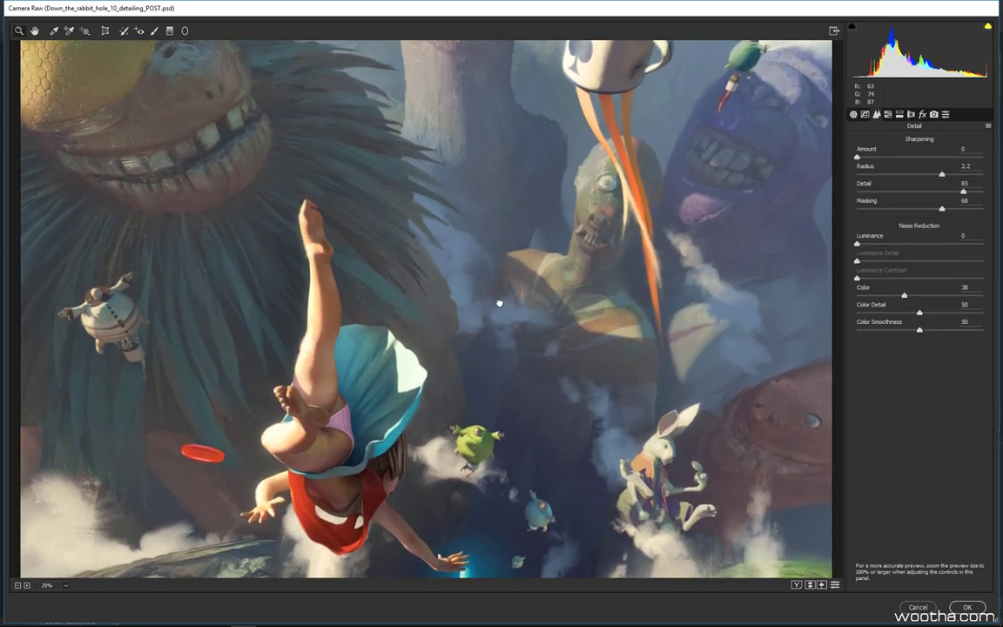
{"action": "left_click_drag", "start_coordinate": [497, 302], "coordinate": [631, 296]}
{"action": "scroll", "coordinate": [507, 266], "scroll_direction": "down", "scroll_amount": 3}
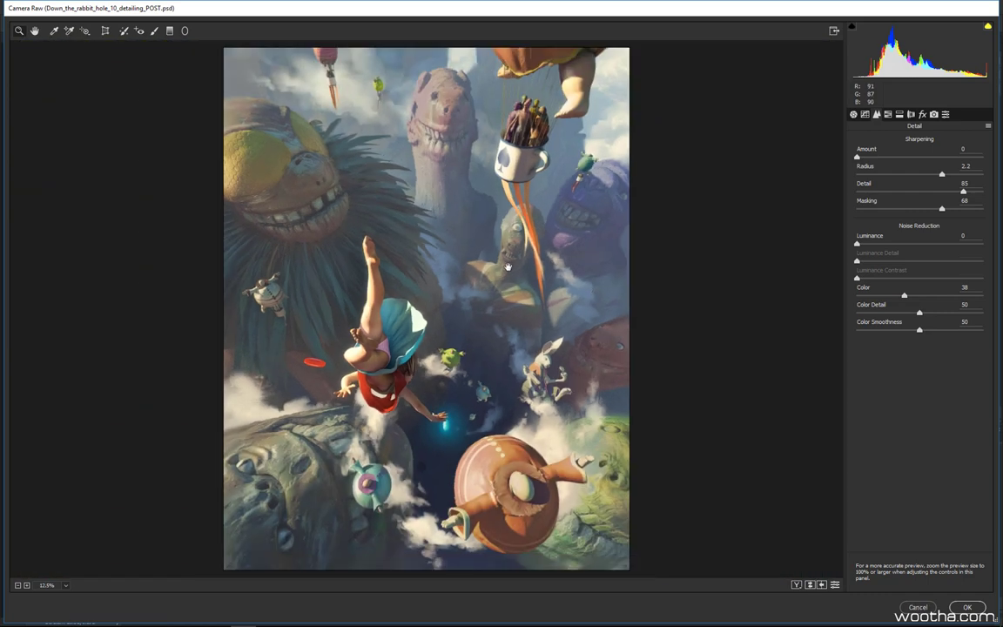
{"action": "left_click", "coordinate": [508, 266]}
{"action": "left_click_drag", "start_coordinate": [508, 266], "coordinate": [557, 206]}
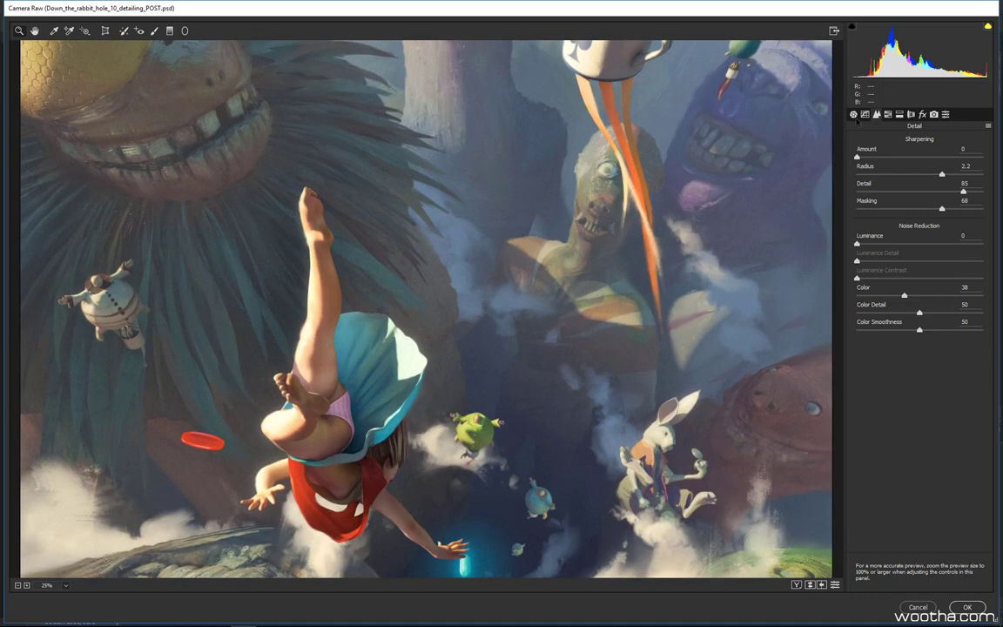
Adjust the Basic tones in Camera Raw, trying Shadows at -30, Whites at -12 and Blacks at +1 on the whole painting
{"action": "left_click", "coordinate": [854, 114]}
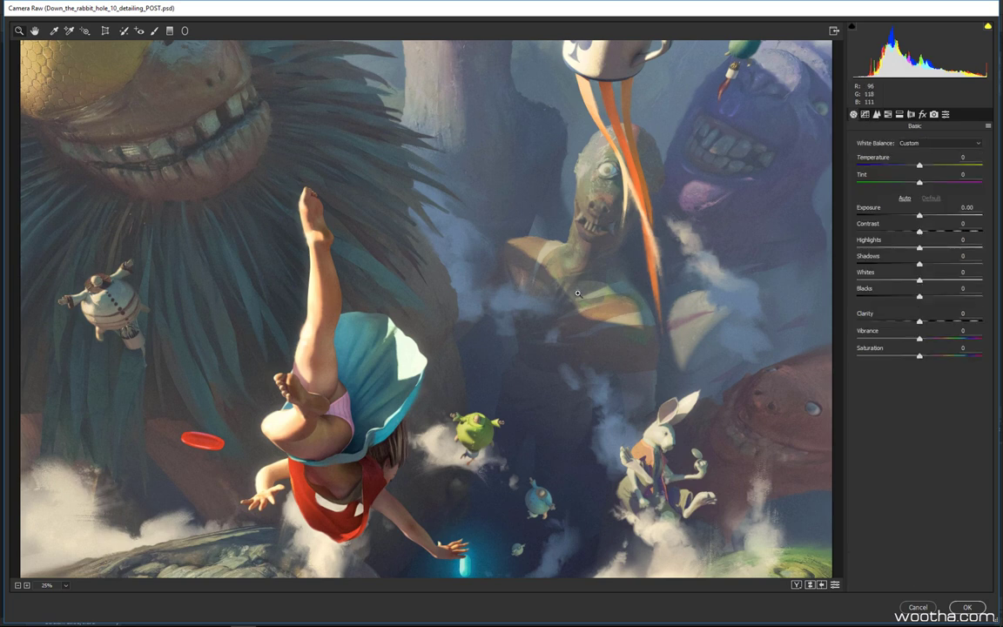
{"action": "key", "text": "ctrl+0"}
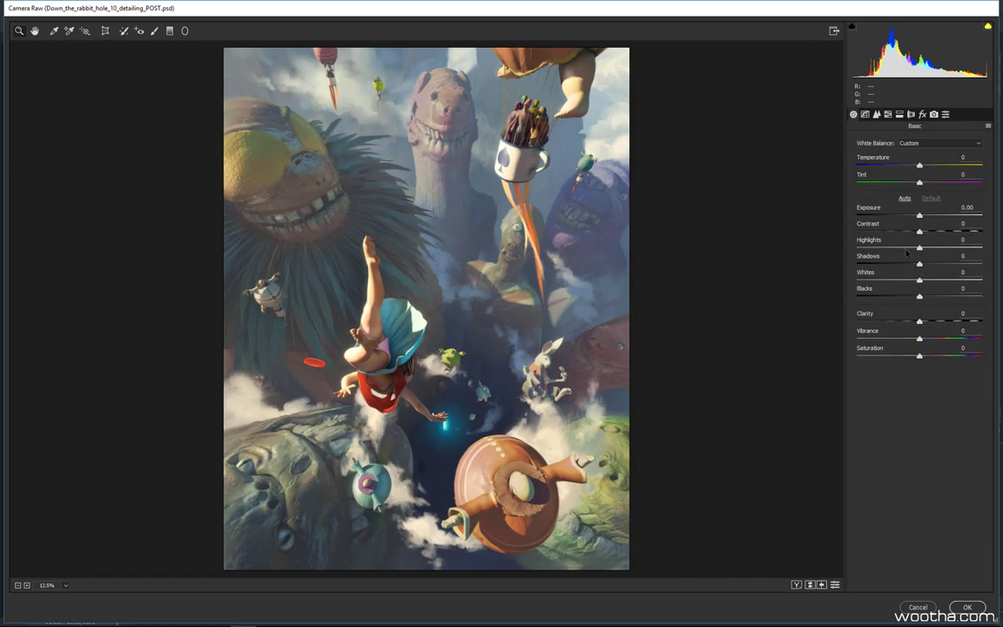
{"action": "left_click_drag", "start_coordinate": [919, 264], "coordinate": [920, 297]}
{"action": "key", "text": "Down"}
{"action": "key", "text": "Down"}
{"action": "key", "text": "Down"}
{"action": "key", "text": "Down"}
{"action": "key", "text": "Down"}
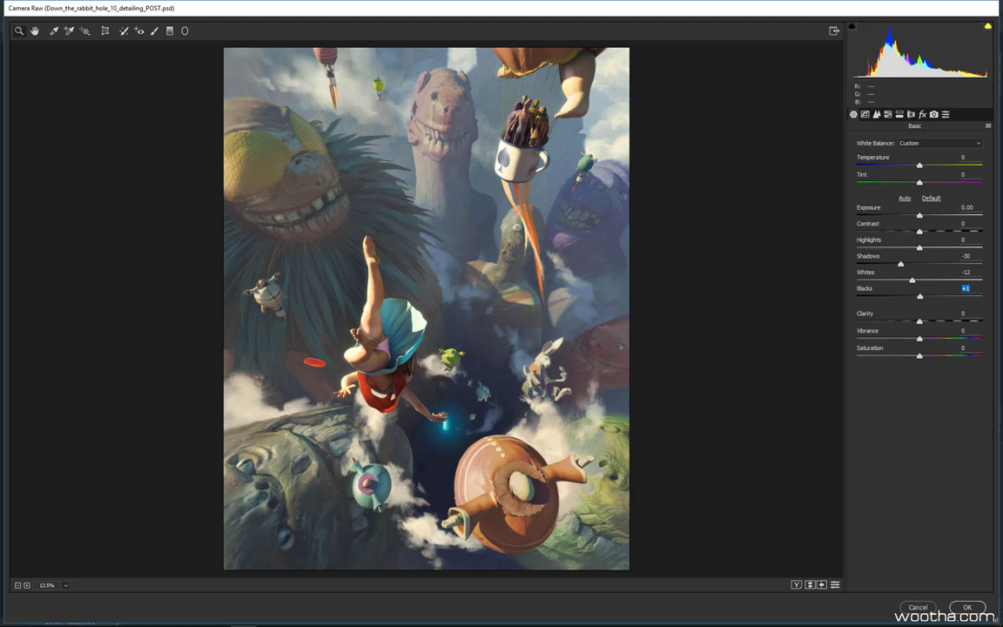
Change Shadows to -15 and try slightly cooler and warmer Temperature values, beginning at -2
{"action": "left_click_drag", "start_coordinate": [900, 264], "coordinate": [910, 263]}
{"action": "left_click_drag", "start_coordinate": [920, 166], "coordinate": [918, 166]}
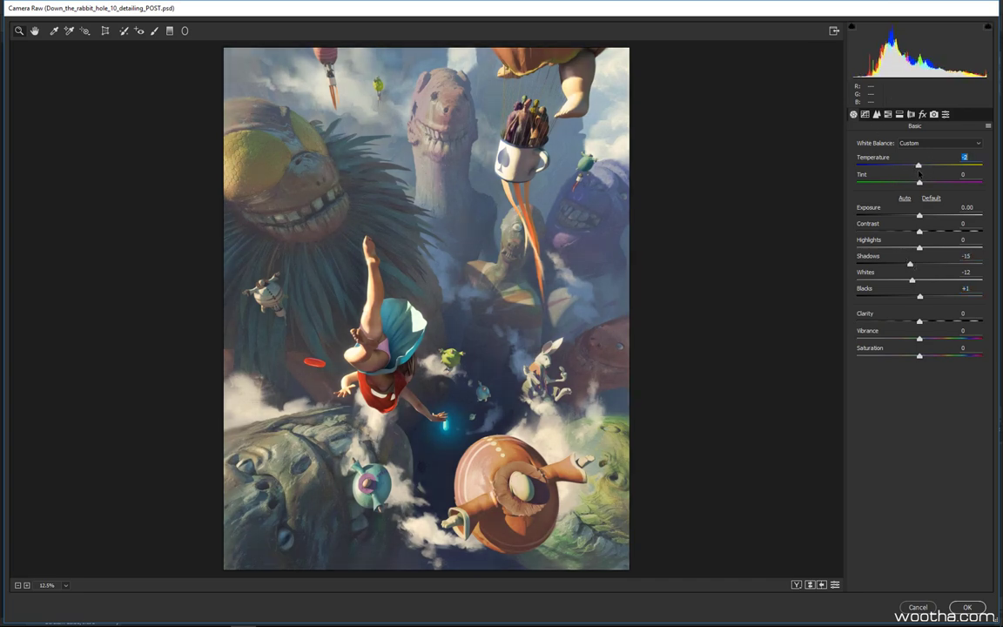
{"action": "key", "text": "Down"}
{"action": "key", "text": "Down"}
{"action": "key", "text": "Up"}
{"action": "key", "text": "Up"}
{"action": "key", "text": "Up"}
{"action": "key", "text": "Up"}
{"action": "key", "text": "Up"}
{"action": "key", "text": "Down"}
{"action": "key", "text": "Down"}
Try Luminance noise reduction at 47 and then 33 on the Detail settings while viewing the girl and lower creatures
{"action": "left_click", "coordinate": [878, 114]}
{"action": "left_click", "coordinate": [339, 363]}
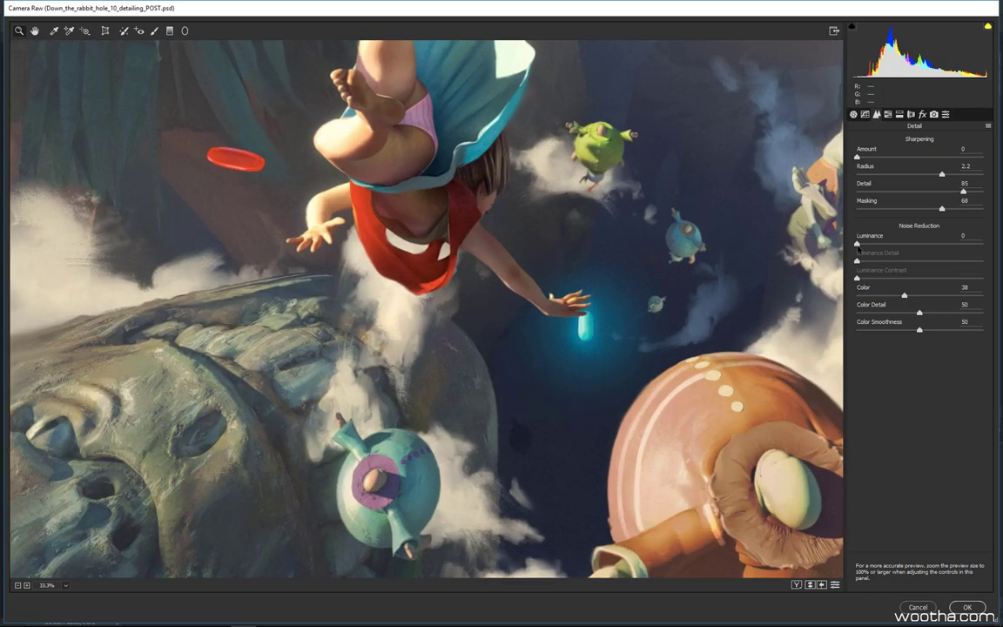
{"action": "left_click_drag", "start_coordinate": [858, 246], "coordinate": [916, 244]}
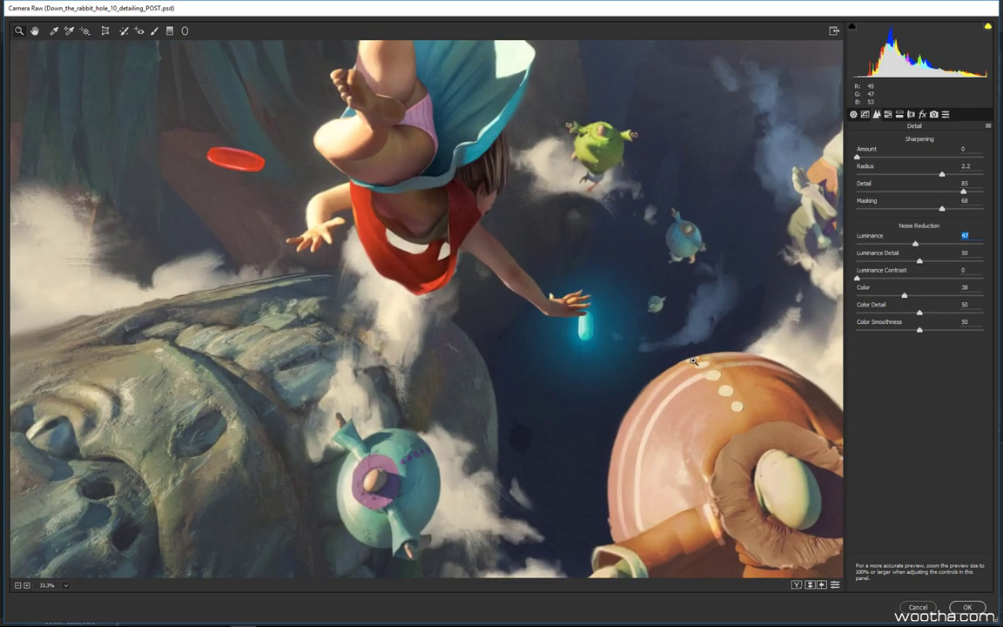
{"action": "left_click_drag", "start_coordinate": [915, 245], "coordinate": [898, 246]}
Try sharpening Amounts of 69 and 37 and vary Masking and Radius while checking the background creatures and cup
{"action": "left_click_drag", "start_coordinate": [774, 122], "coordinate": [519, 510]}
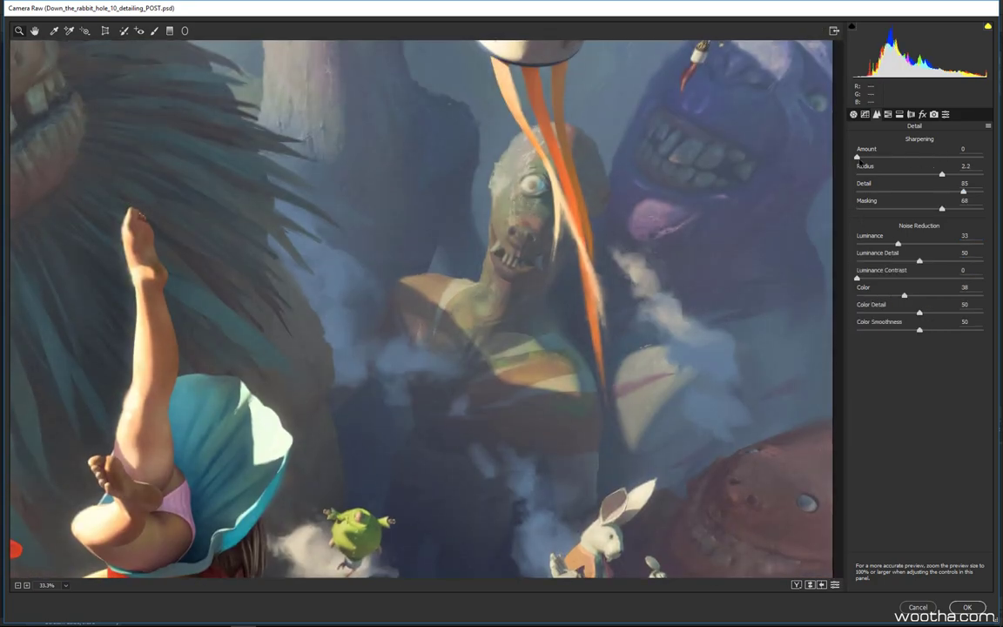
{"action": "left_click_drag", "start_coordinate": [859, 163], "coordinate": [919, 162]}
{"action": "left_click_drag", "start_coordinate": [362, 366], "coordinate": [718, 372]}
{"action": "left_click_drag", "start_coordinate": [475, 292], "coordinate": [506, 457]}
{"action": "mouse_move", "coordinate": [536, 303]}
{"action": "left_mouse_down"}
{"action": "mouse_move", "coordinate": [401, 421]}
{"action": "mouse_move", "coordinate": [341, 418]}
{"action": "left_mouse_up"}
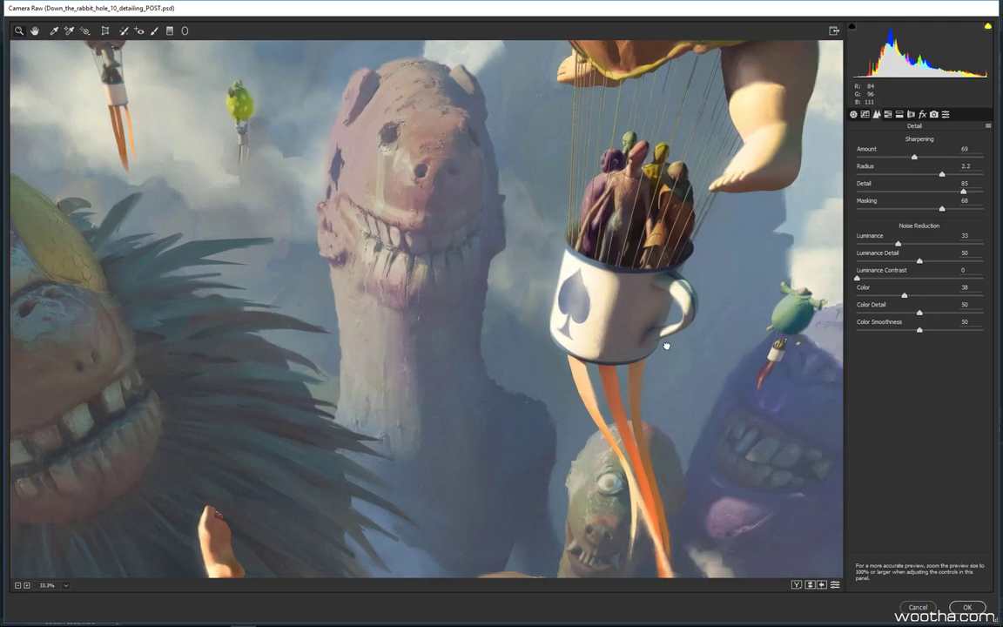
{"action": "left_click_drag", "start_coordinate": [915, 156], "coordinate": [888, 156]}
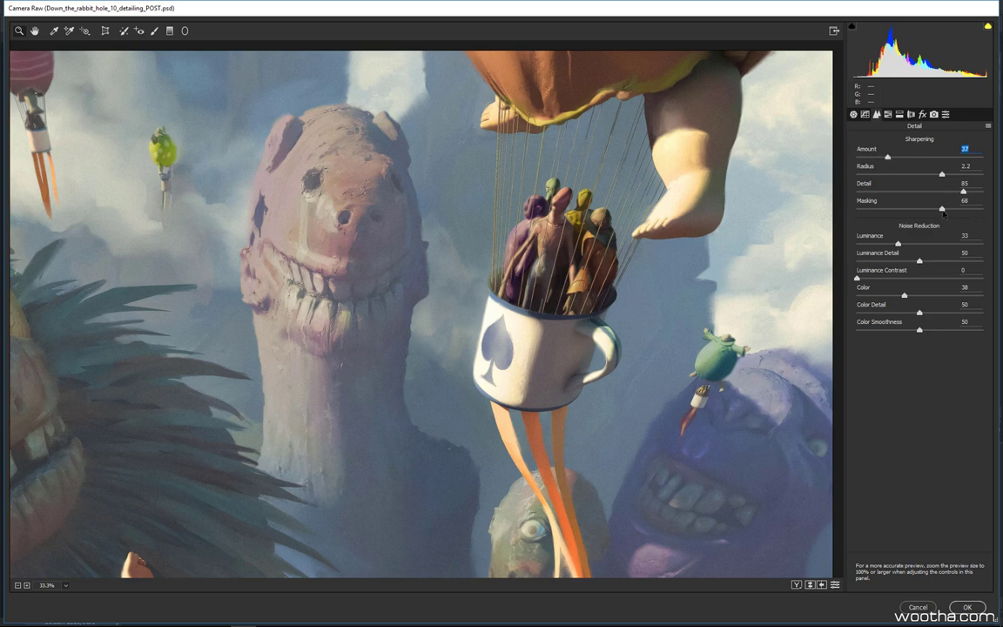
{"action": "left_click_drag", "start_coordinate": [945, 213], "coordinate": [859, 192]}
{"action": "left_click_drag", "start_coordinate": [944, 175], "coordinate": [940, 179]}
Review the HSL / Grayscale, Split Toning and Lens Corrections settings against close and full views of the painting
{"action": "left_click", "coordinate": [889, 115]}
{"action": "left_click", "coordinate": [900, 114]}
{"action": "left_click", "coordinate": [889, 114]}
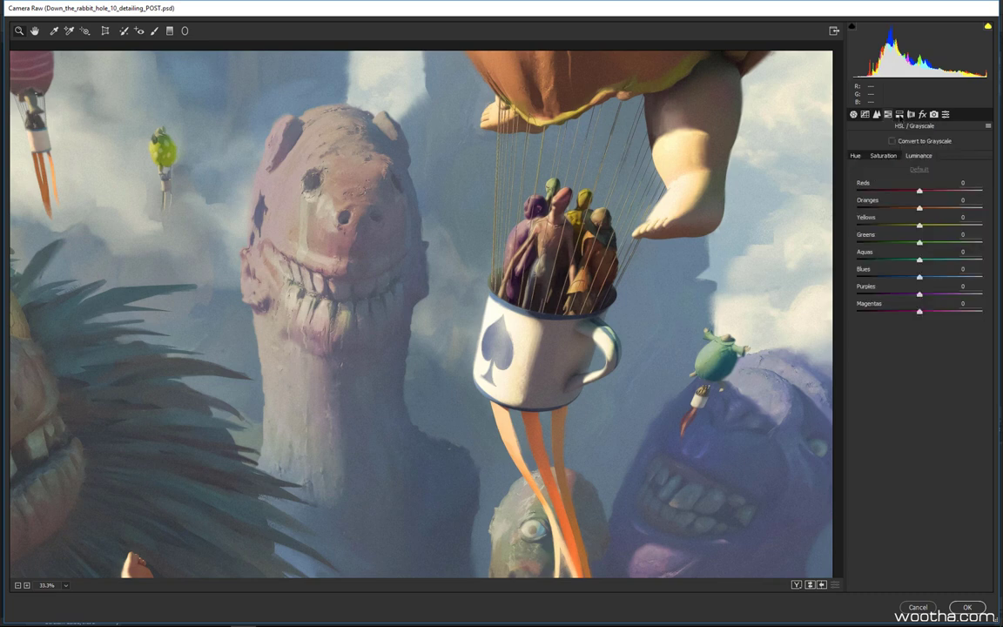
{"action": "left_click", "coordinate": [899, 114]}
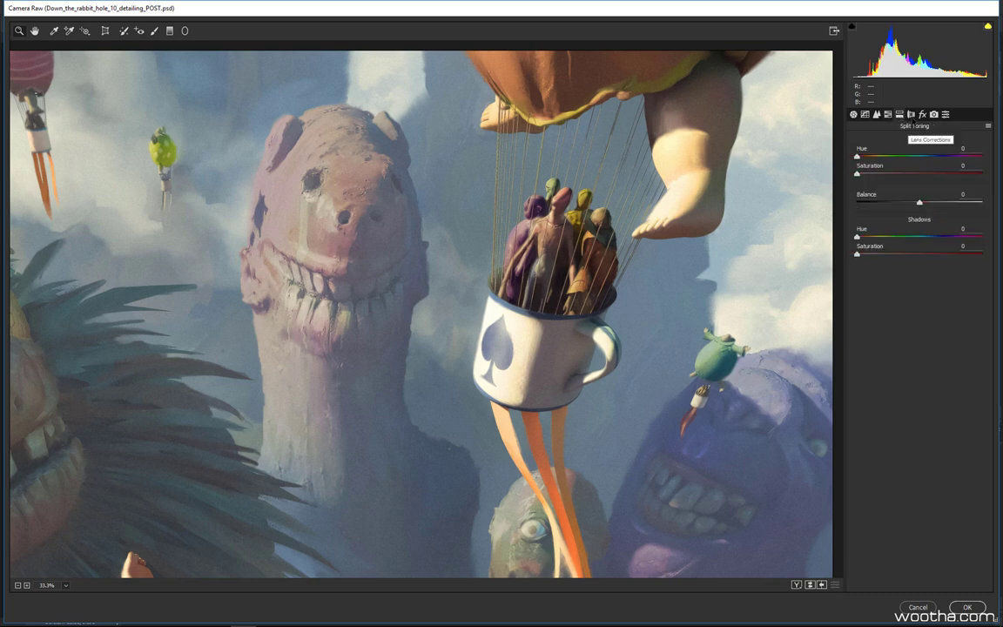
{"action": "left_click", "coordinate": [911, 114]}
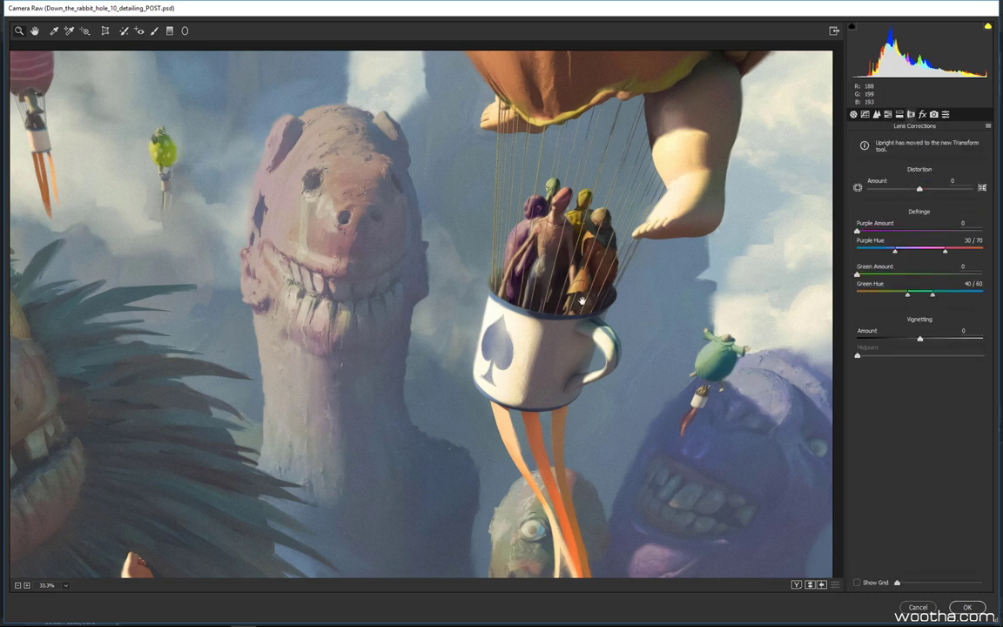
{"action": "mouse_move", "coordinate": [581, 300]}
{"action": "left_mouse_down"}
{"action": "mouse_move", "coordinate": [714, 205]}
{"action": "mouse_move", "coordinate": [636, 238]}
{"action": "mouse_move", "coordinate": [694, 243]}
{"action": "mouse_move", "coordinate": [581, 297]}
{"action": "mouse_move", "coordinate": [553, 277]}
{"action": "left_mouse_up"}
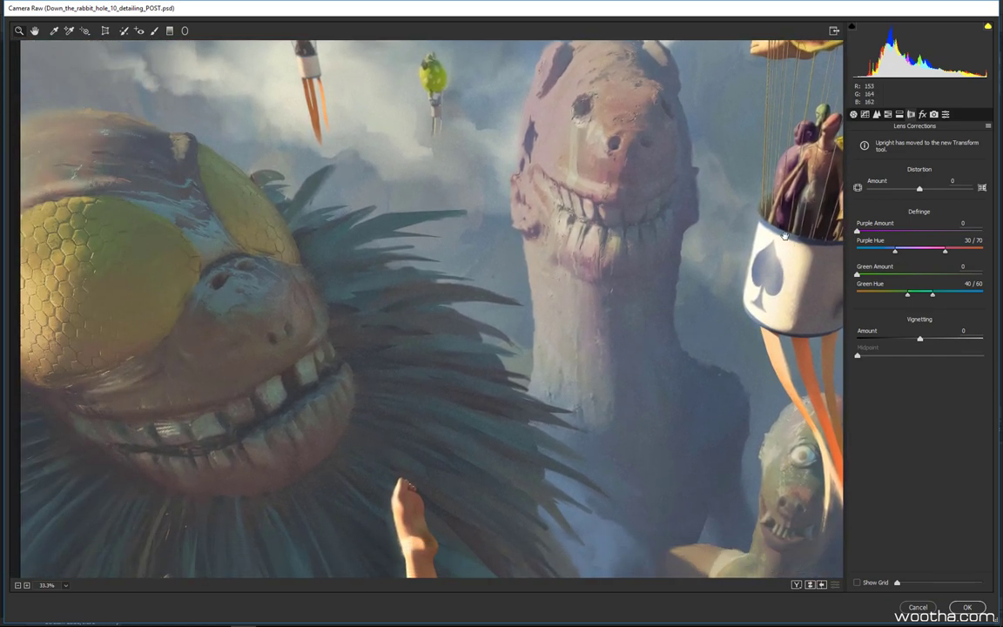
{"action": "scroll", "coordinate": [767, 157], "scroll_direction": "down", "scroll_amount": 3}
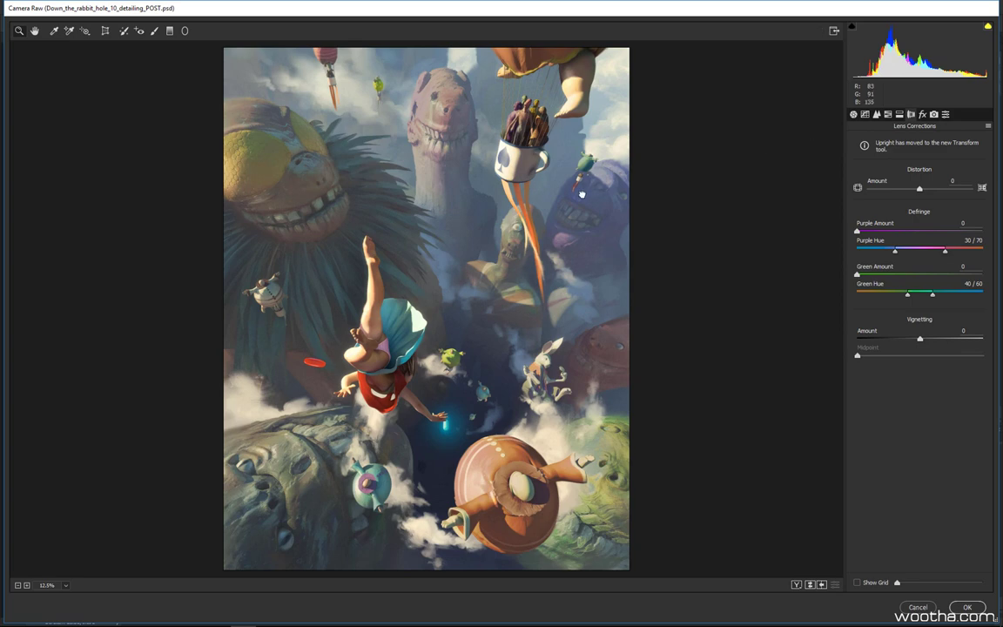
{"action": "scroll", "coordinate": [581, 193], "scroll_direction": "up", "scroll_amount": 3}
{"action": "scroll", "coordinate": [705, 298], "scroll_direction": "down", "scroll_amount": 3}
Try small Lens Corrections vignetting changes in both directions and reset the amount
{"action": "left_click", "coordinate": [921, 339]}
{"action": "left_click_drag", "start_coordinate": [920, 339], "coordinate": [922, 340]}
{"action": "double_click", "coordinate": [921, 340]}
{"action": "left_click", "coordinate": [920, 342]}
{"action": "left_click_drag", "start_coordinate": [917, 345], "coordinate": [919, 345]}
{"action": "double_click", "coordinate": [921, 342]}
{"action": "left_click", "coordinate": [920, 343]}
{"action": "left_click_drag", "start_coordinate": [916, 345], "coordinate": [921, 342]}
Examine the Effects grain settings and their texture on the large feathered creature at 50% zoom
{"action": "left_click", "coordinate": [922, 114]}
{"action": "scroll", "coordinate": [496, 311], "scroll_direction": "up", "scroll_amount": 6}
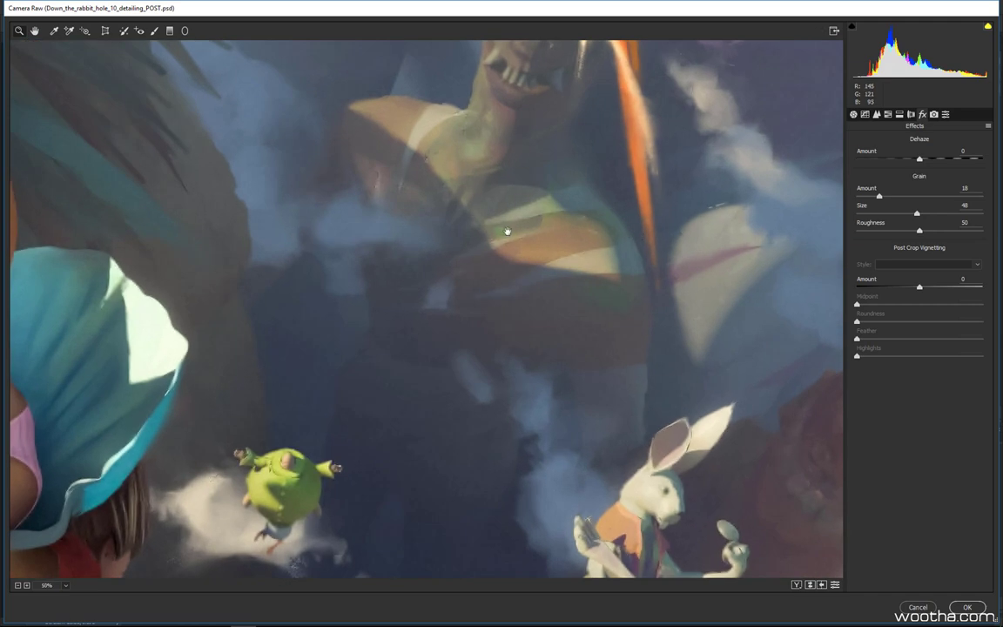
{"action": "left_click_drag", "start_coordinate": [58, 191], "coordinate": [373, 324]}
{"action": "left_click_drag", "start_coordinate": [124, 412], "coordinate": [452, 375]}
{"action": "left_click_drag", "start_coordinate": [433, 66], "coordinate": [429, 403]}
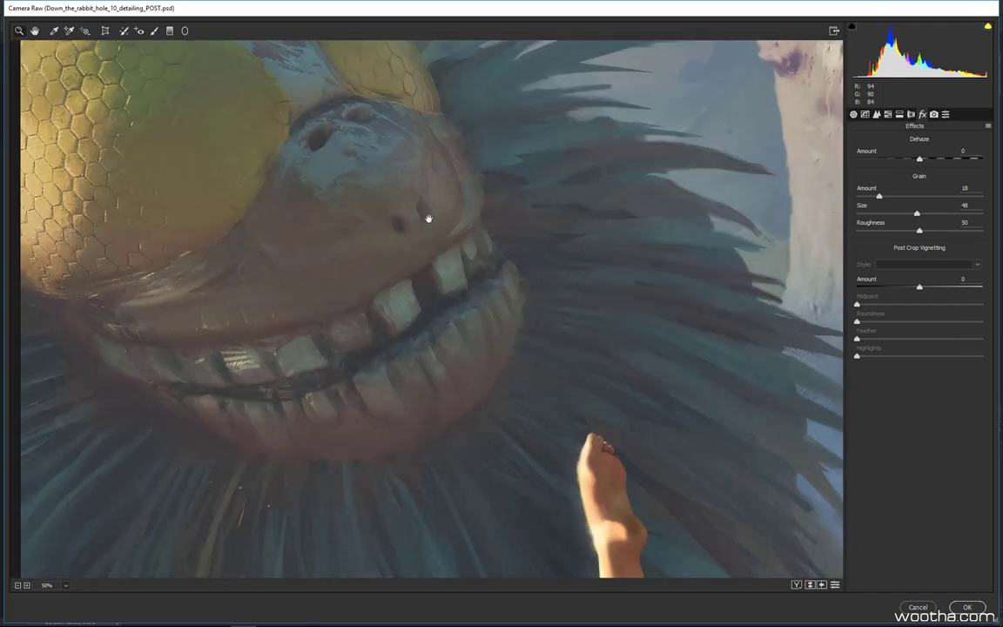
{"action": "left_click_drag", "start_coordinate": [428, 220], "coordinate": [420, 358]}
{"action": "left_click_drag", "start_coordinate": [525, 331], "coordinate": [527, 324]}
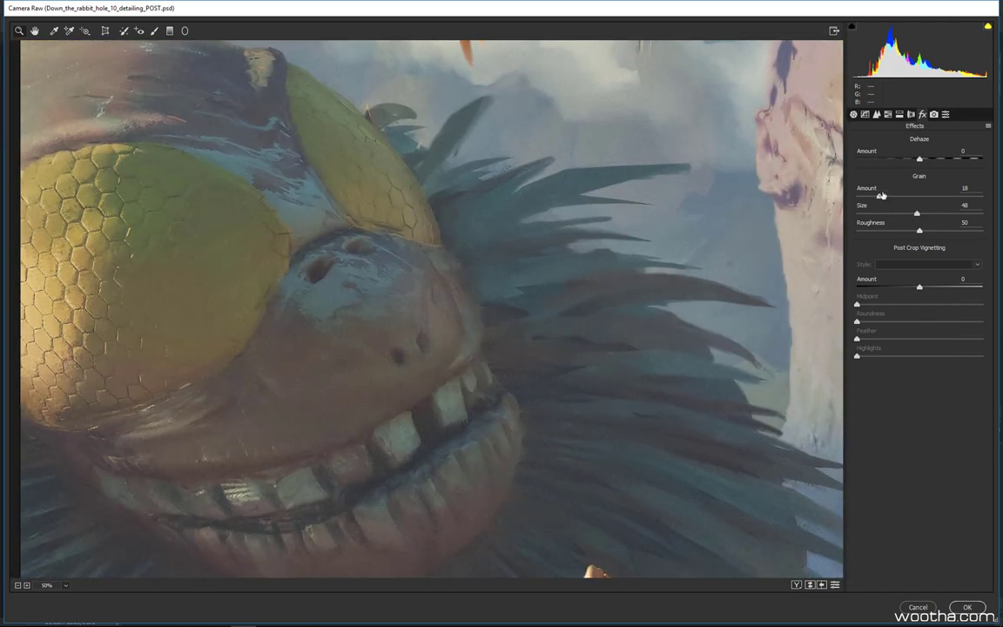
Try hue shifts of the red, green and blue primaries in Camera Calibration, and cancel the Camera Raw edits
{"action": "left_click", "coordinate": [933, 115]}
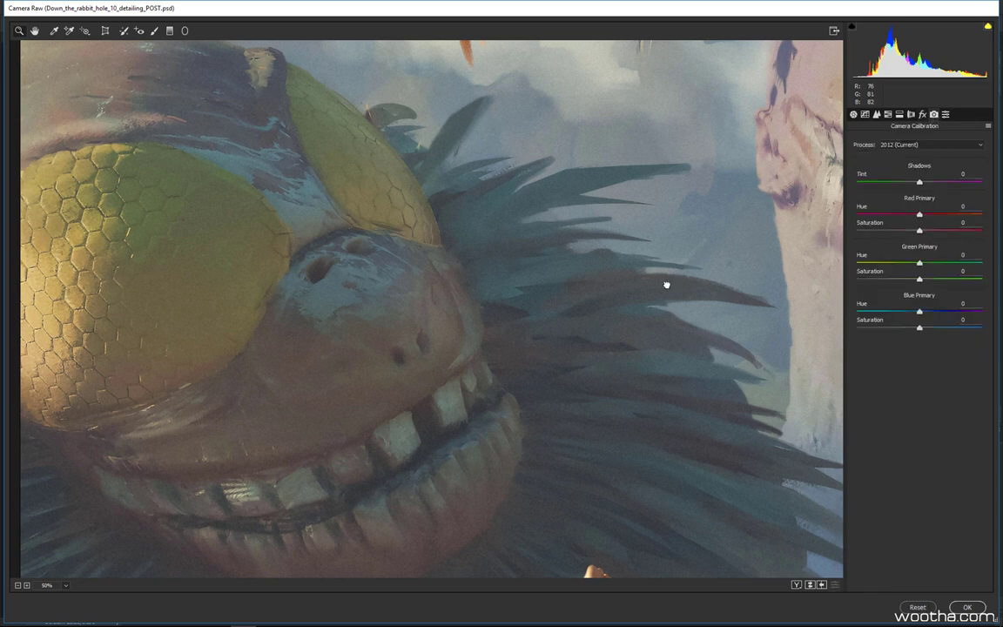
{"action": "key", "text": "ctrl+0"}
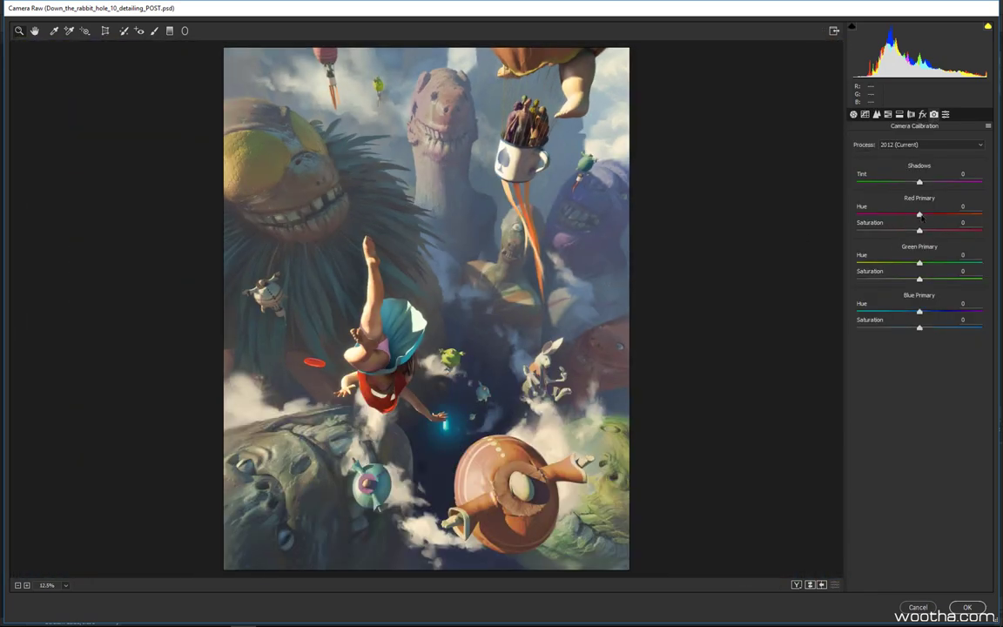
{"action": "left_click_drag", "start_coordinate": [919, 215], "coordinate": [929, 217]}
{"action": "double_click", "coordinate": [928, 216]}
{"action": "mouse_move", "coordinate": [920, 263]}
{"action": "left_mouse_down"}
{"action": "mouse_move", "coordinate": [930, 267]}
{"action": "mouse_move", "coordinate": [885, 266]}
{"action": "mouse_move", "coordinate": [934, 269]}
{"action": "mouse_move", "coordinate": [899, 270]}
{"action": "mouse_move", "coordinate": [934, 281]}
{"action": "mouse_move", "coordinate": [920, 273]}
{"action": "mouse_move", "coordinate": [934, 269]}
{"action": "left_mouse_up"}
{"action": "double_click", "coordinate": [928, 264]}
{"action": "double_click", "coordinate": [932, 266]}
{"action": "left_click_drag", "start_coordinate": [964, 272], "coordinate": [917, 295]}
{"action": "mouse_move", "coordinate": [919, 311]}
{"action": "left_mouse_down"}
{"action": "mouse_move", "coordinate": [942, 317]}
{"action": "mouse_move", "coordinate": [909, 316]}
{"action": "mouse_move", "coordinate": [920, 320]}
{"action": "left_mouse_up"}
{"action": "left_click", "coordinate": [919, 607]}
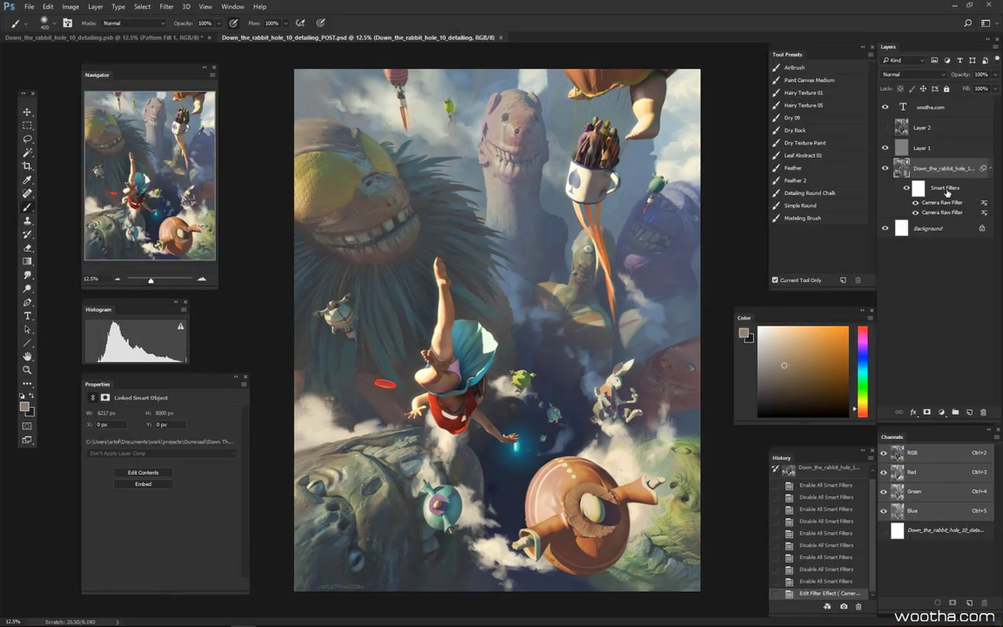
Select the grey Overlay layer, Layer 1, and hide it to examine the pink creature's face up to 400% zoom
{"action": "left_click", "coordinate": [925, 150]}
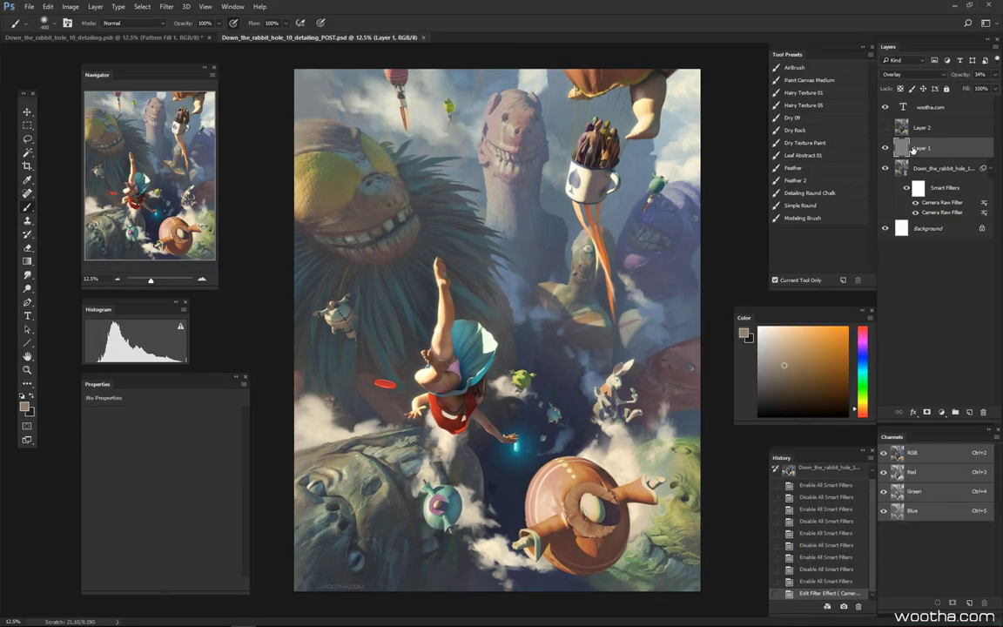
{"action": "scroll", "coordinate": [508, 254], "scroll_direction": "up", "scroll_amount": 2}
{"action": "scroll", "coordinate": [508, 254], "scroll_direction": "up", "scroll_amount": 5}
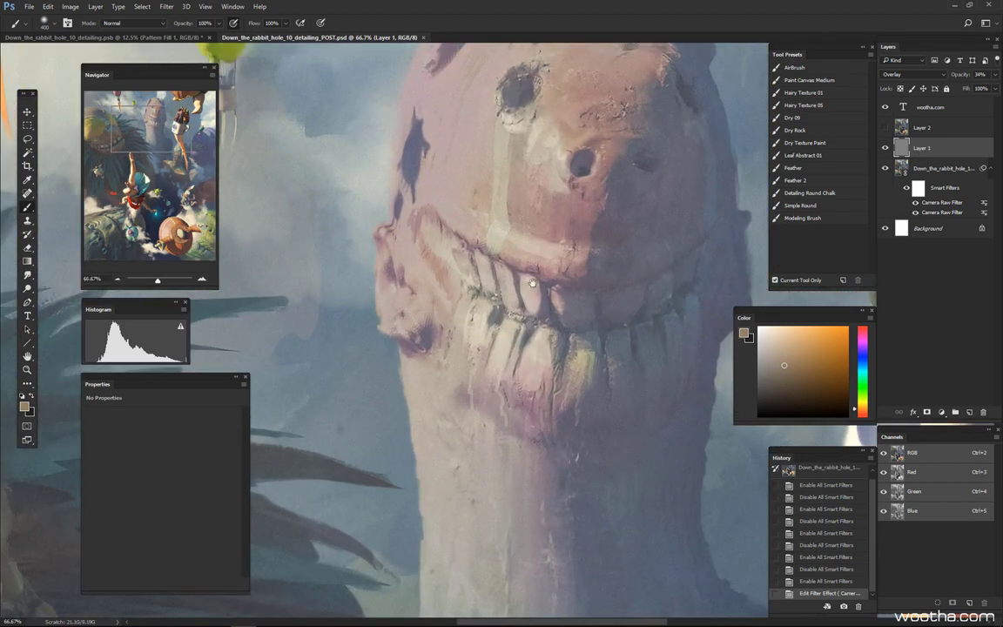
{"action": "left_click_drag", "start_coordinate": [532, 283], "coordinate": [515, 378]}
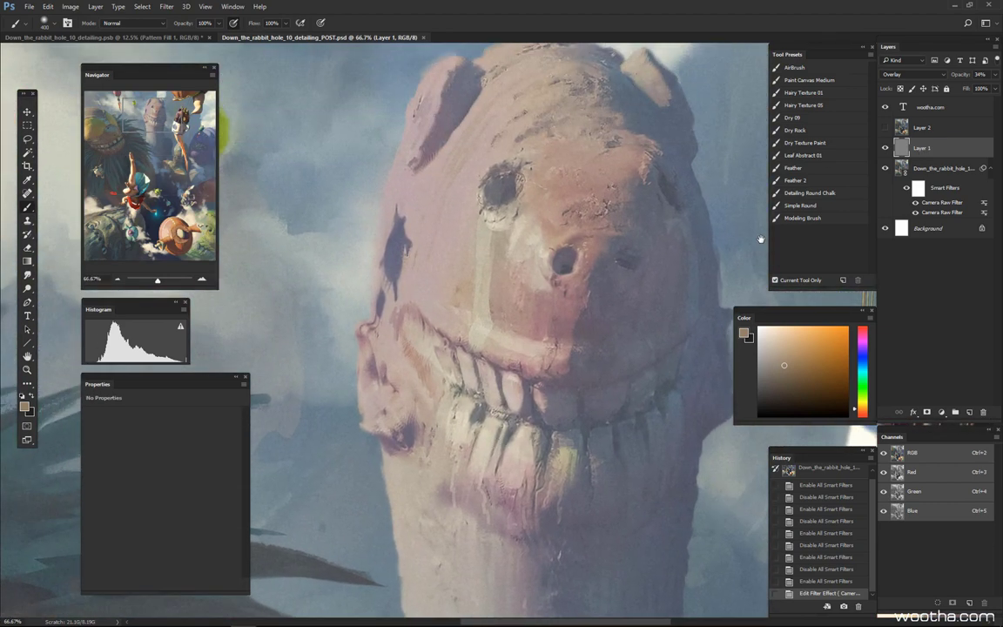
{"action": "left_click", "coordinate": [886, 148]}
{"action": "scroll", "coordinate": [558, 192], "scroll_direction": "up", "scroll_amount": 3}
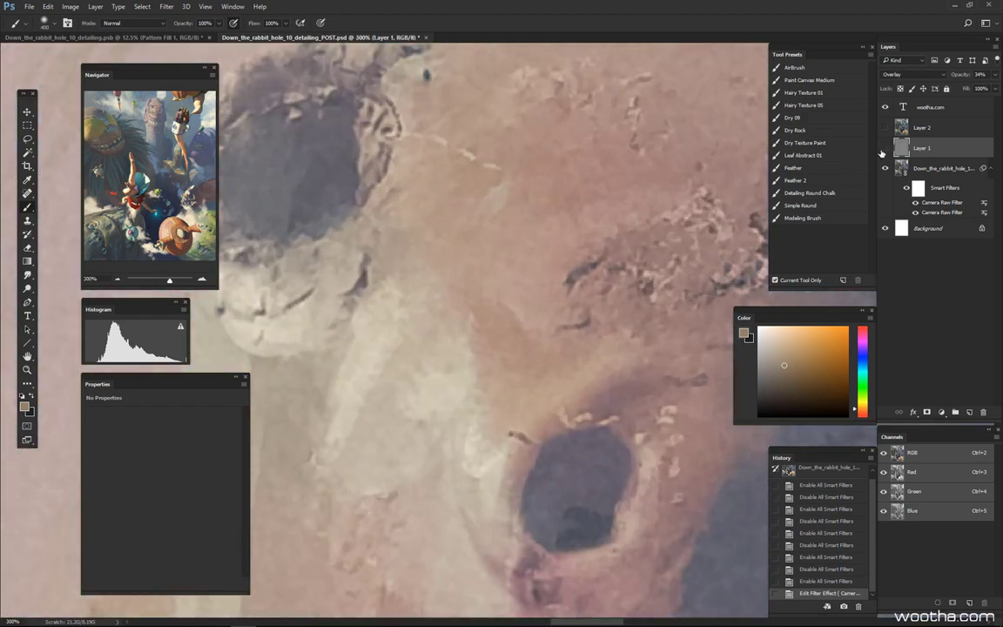
{"action": "left_click_drag", "start_coordinate": [609, 156], "coordinate": [446, 260]}
{"action": "left_click", "coordinate": [440, 268], "text": "ctrl"}
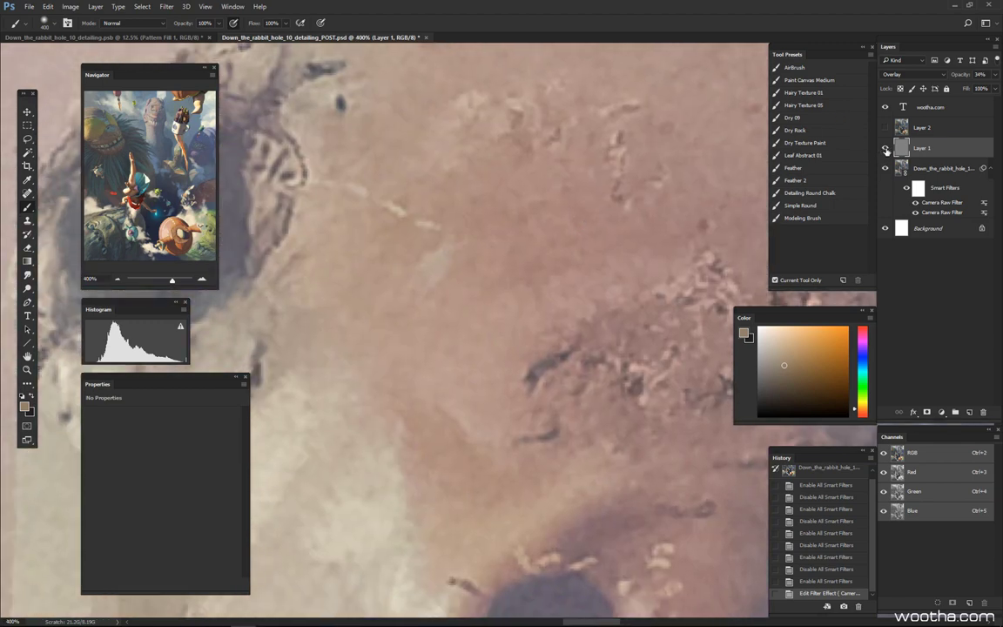
Toggle Layer 1 on and off to compare its noise on the pink creature's skin, leaving the layer visible
{"action": "left_click", "coordinate": [885, 149]}
{"action": "left_click", "coordinate": [886, 149]}
{"action": "left_click", "coordinate": [887, 150]}
{"action": "left_click", "coordinate": [887, 149]}
{"action": "left_click", "coordinate": [887, 149]}
Examine the noise texture with Layer 1 visible on the pink creature, feathered creature, girl's leg and full painting
{"action": "left_click_drag", "start_coordinate": [522, 295], "coordinate": [656, 185]}
{"action": "left_click_drag", "start_coordinate": [491, 304], "coordinate": [583, 260]}
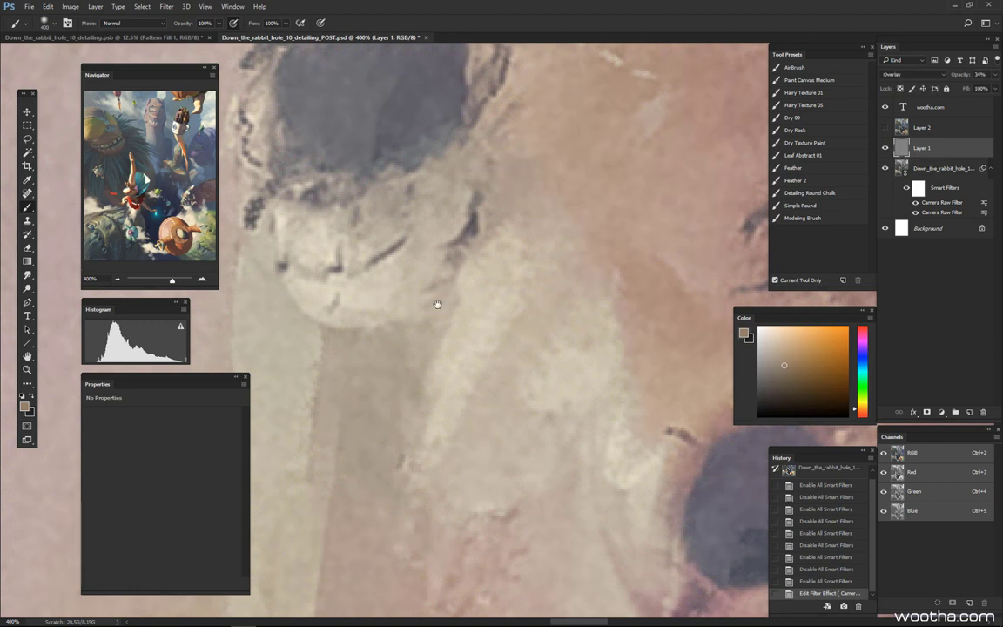
{"action": "left_click_drag", "start_coordinate": [437, 305], "coordinate": [599, 195]}
{"action": "left_click_drag", "start_coordinate": [348, 348], "coordinate": [526, 260]}
{"action": "left_click", "coordinate": [529, 261], "text": "alt"}
{"action": "left_click", "coordinate": [530, 260], "text": "alt"}
{"action": "left_click", "coordinate": [529, 260], "text": "alt"}
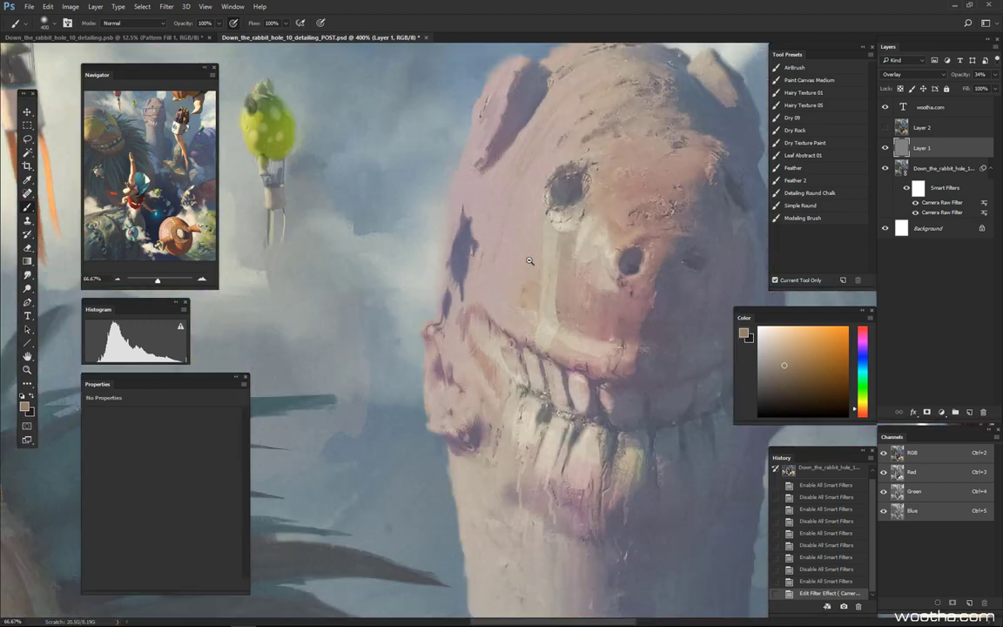
{"action": "left_click", "coordinate": [498, 287], "text": "alt"}
{"action": "left_click", "coordinate": [578, 224], "text": "alt"}
{"action": "left_click", "coordinate": [522, 262], "text": "alt"}
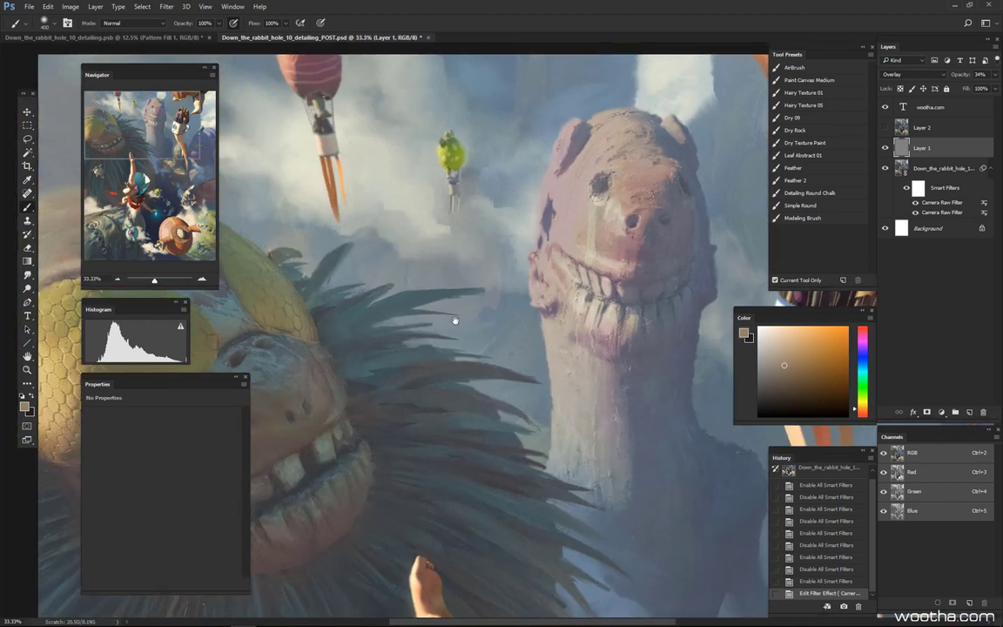
{"action": "left_click_drag", "start_coordinate": [455, 320], "coordinate": [559, 264]}
{"action": "left_click", "coordinate": [524, 287], "text": "alt"}
{"action": "left_click", "coordinate": [523, 289], "text": "alt"}
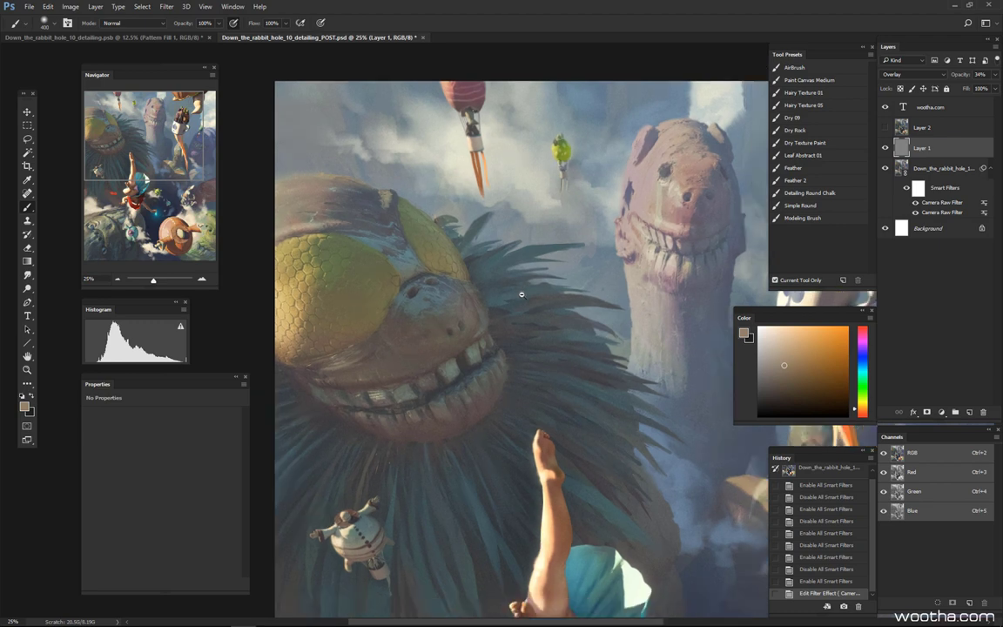
{"action": "left_click_drag", "start_coordinate": [541, 379], "coordinate": [512, 295]}
{"action": "left_click", "coordinate": [528, 375], "text": "ctrl"}
{"action": "left_click", "coordinate": [528, 375], "text": "ctrl"}
{"action": "left_click", "coordinate": [527, 375], "text": "ctrl"}
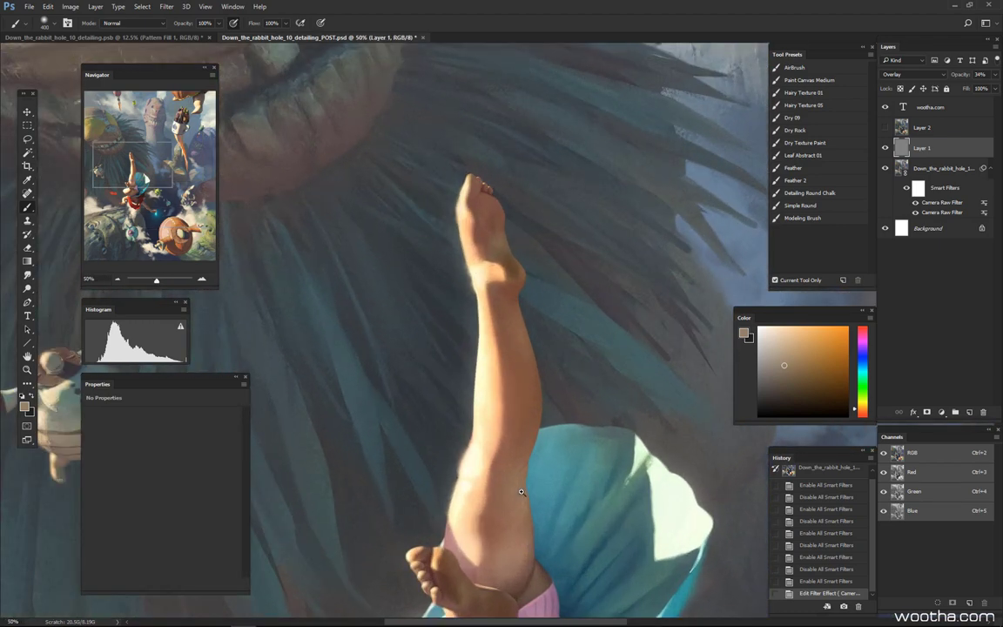
{"action": "key", "text": "ctrl+0"}
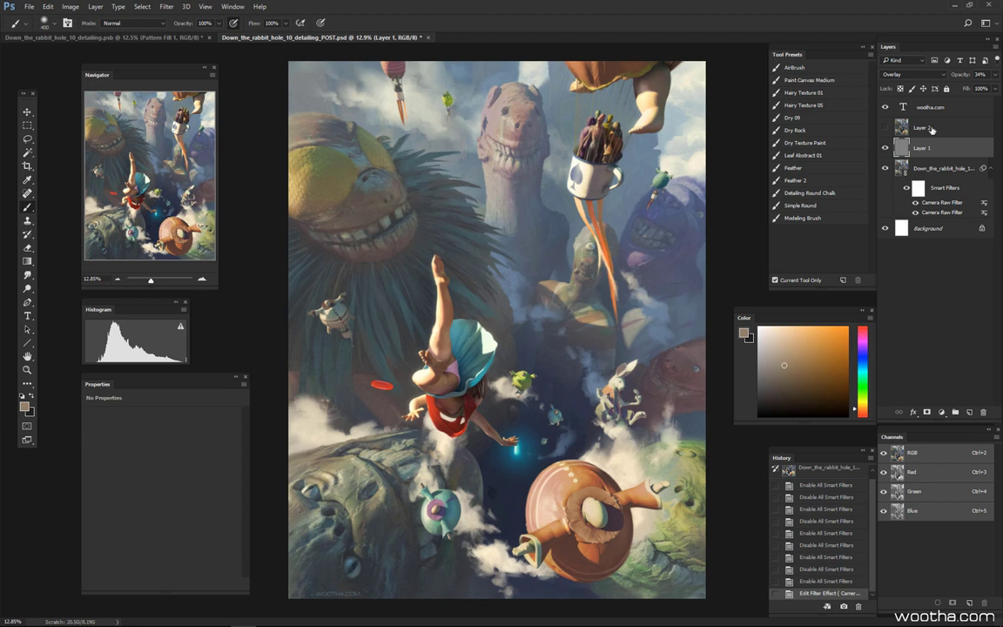
Preview the Gaussian Add Noise filter on Layer 1, inspect the noise pattern, and cancel the filter
{"action": "left_click", "coordinate": [166, 8]}
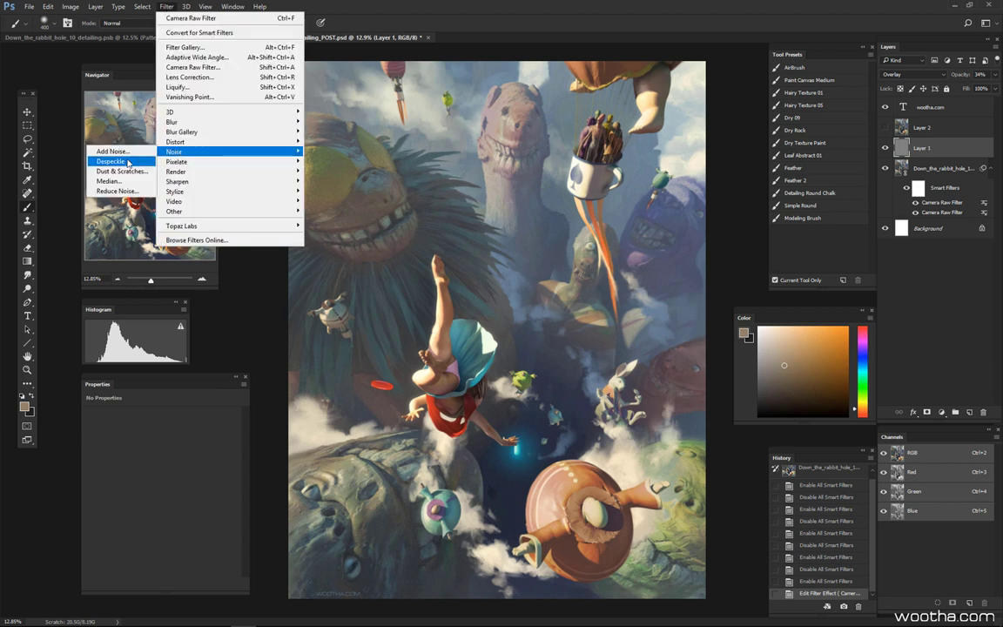
{"action": "left_click", "coordinate": [139, 154]}
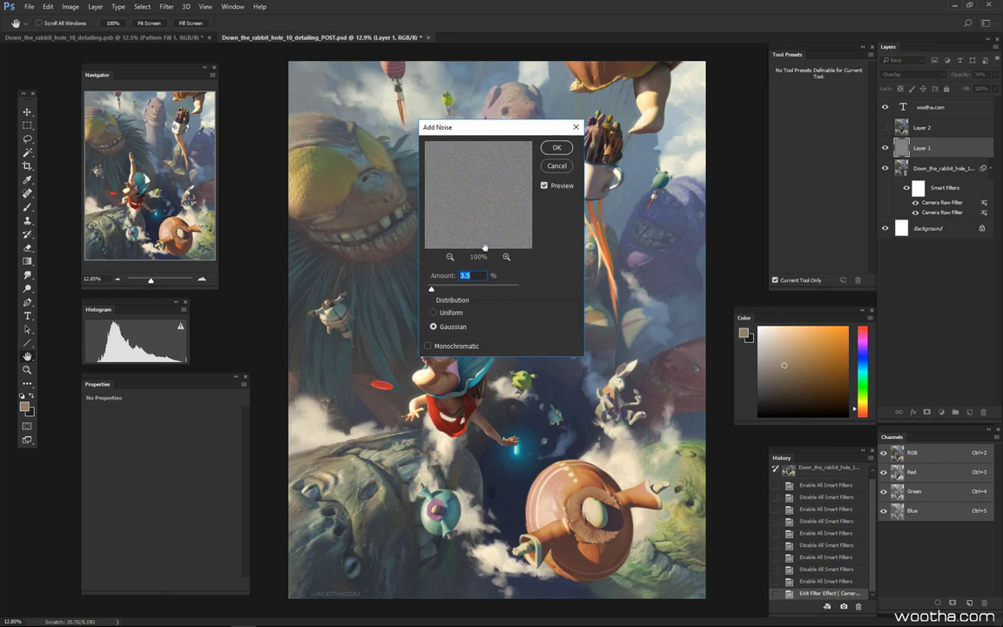
{"action": "left_click_drag", "start_coordinate": [444, 194], "coordinate": [501, 242]}
{"action": "left_click_drag", "start_coordinate": [479, 190], "coordinate": [480, 212]}
{"action": "left_click", "coordinate": [557, 167]}
{"action": "key", "text": "b"}
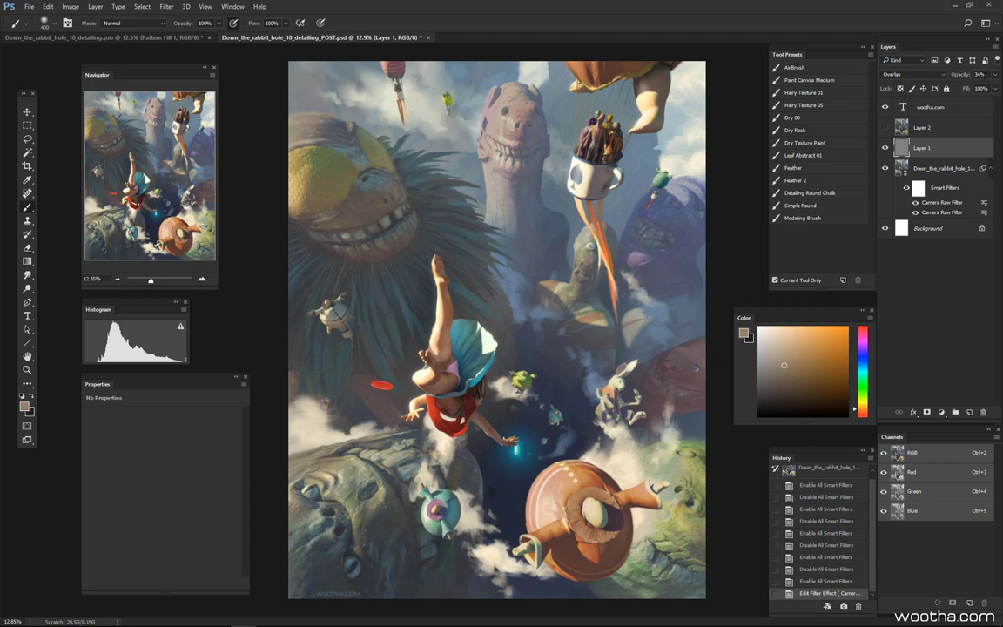
Switch to the WIP folder in Adobe Bridge and view 01_Down_the_rabbit_hole_3D_01.jpg full screen
{"action": "left_click_drag", "start_coordinate": [963, 76], "coordinate": [860, 74]}
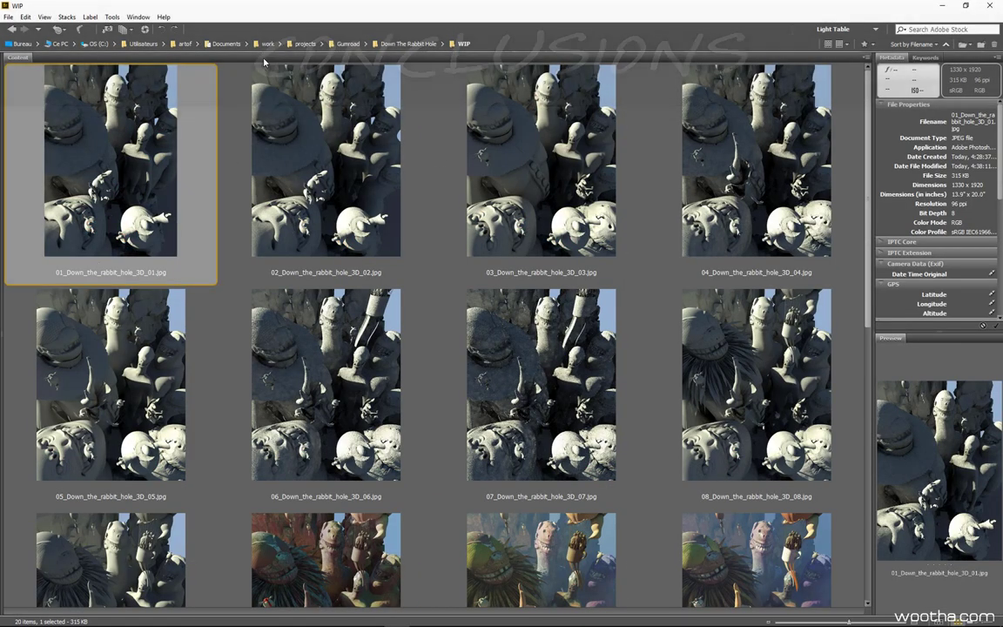
{"action": "key", "text": "space"}
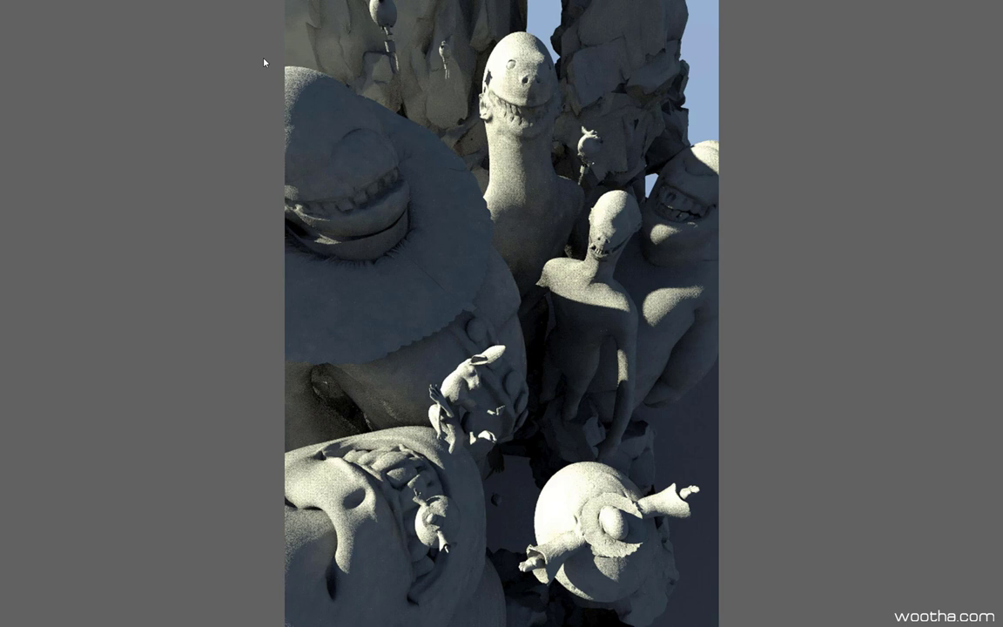